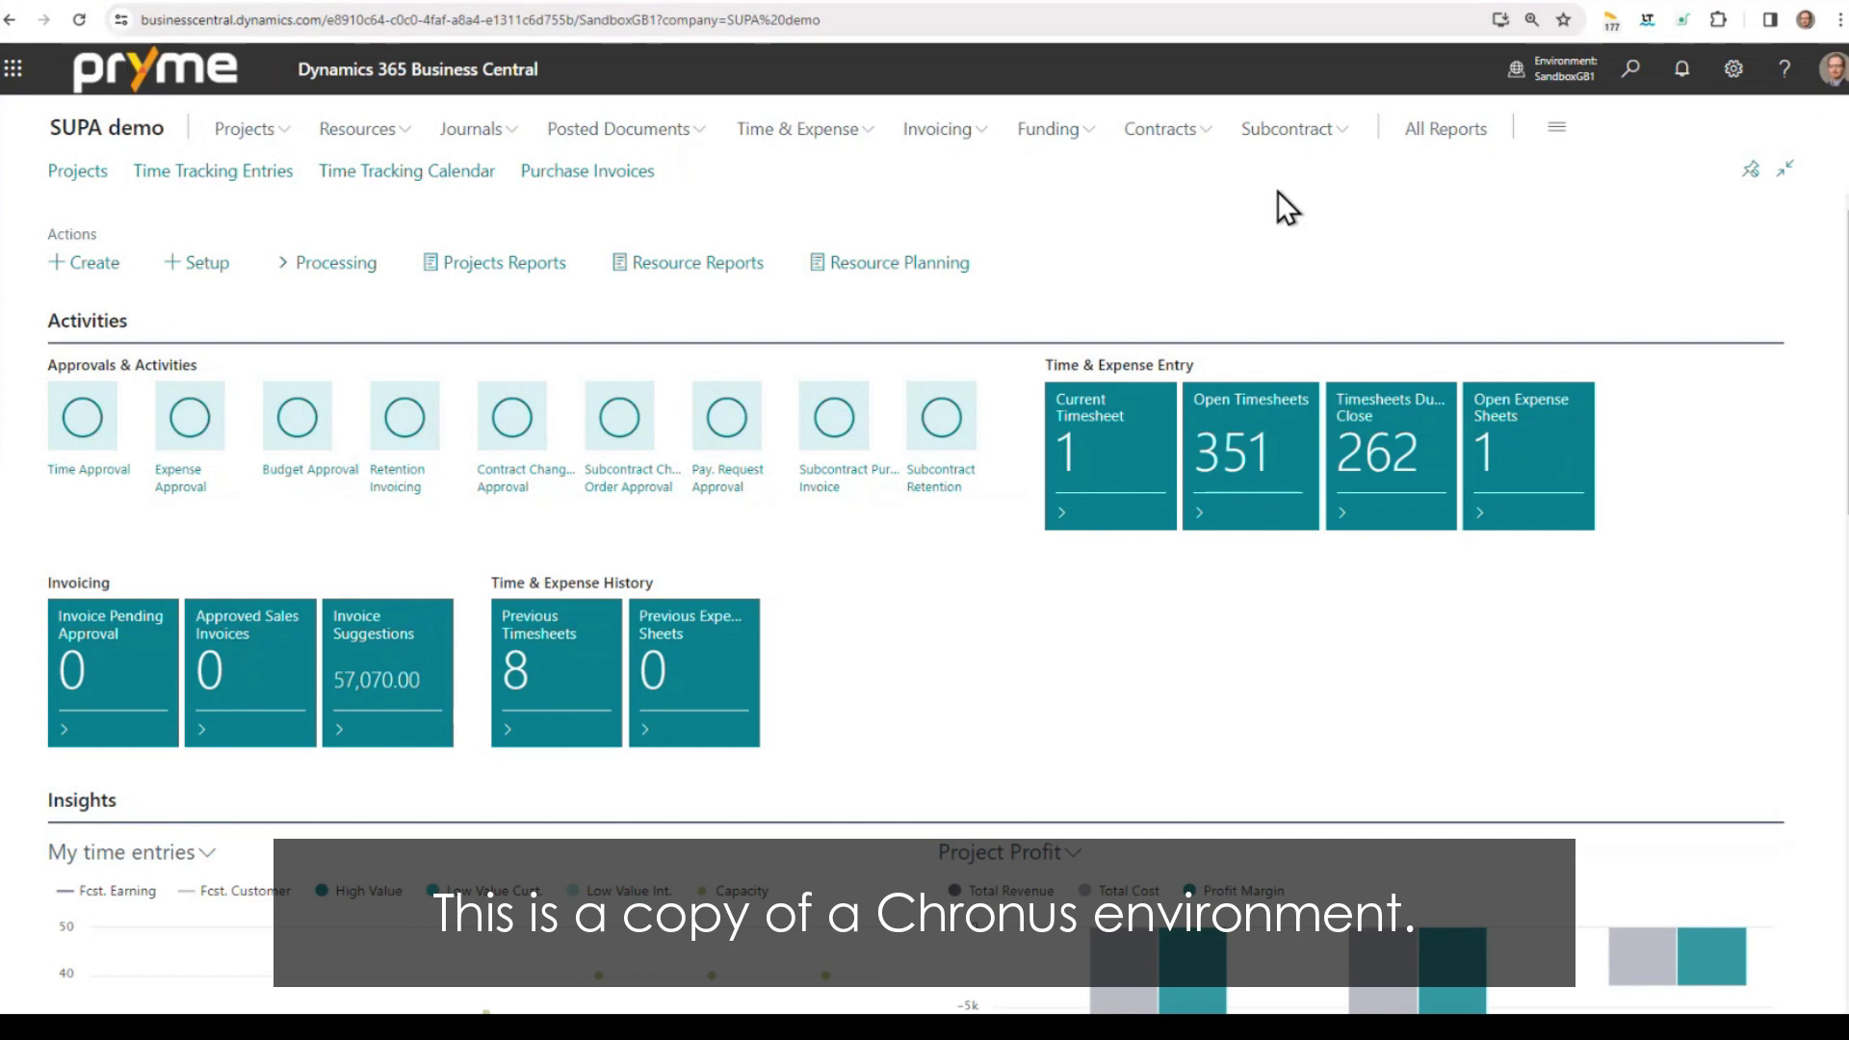
# - Open the assisted setup list and run the Set up Progressus for Great Britain guide again
pyautogui.click(1734, 68)
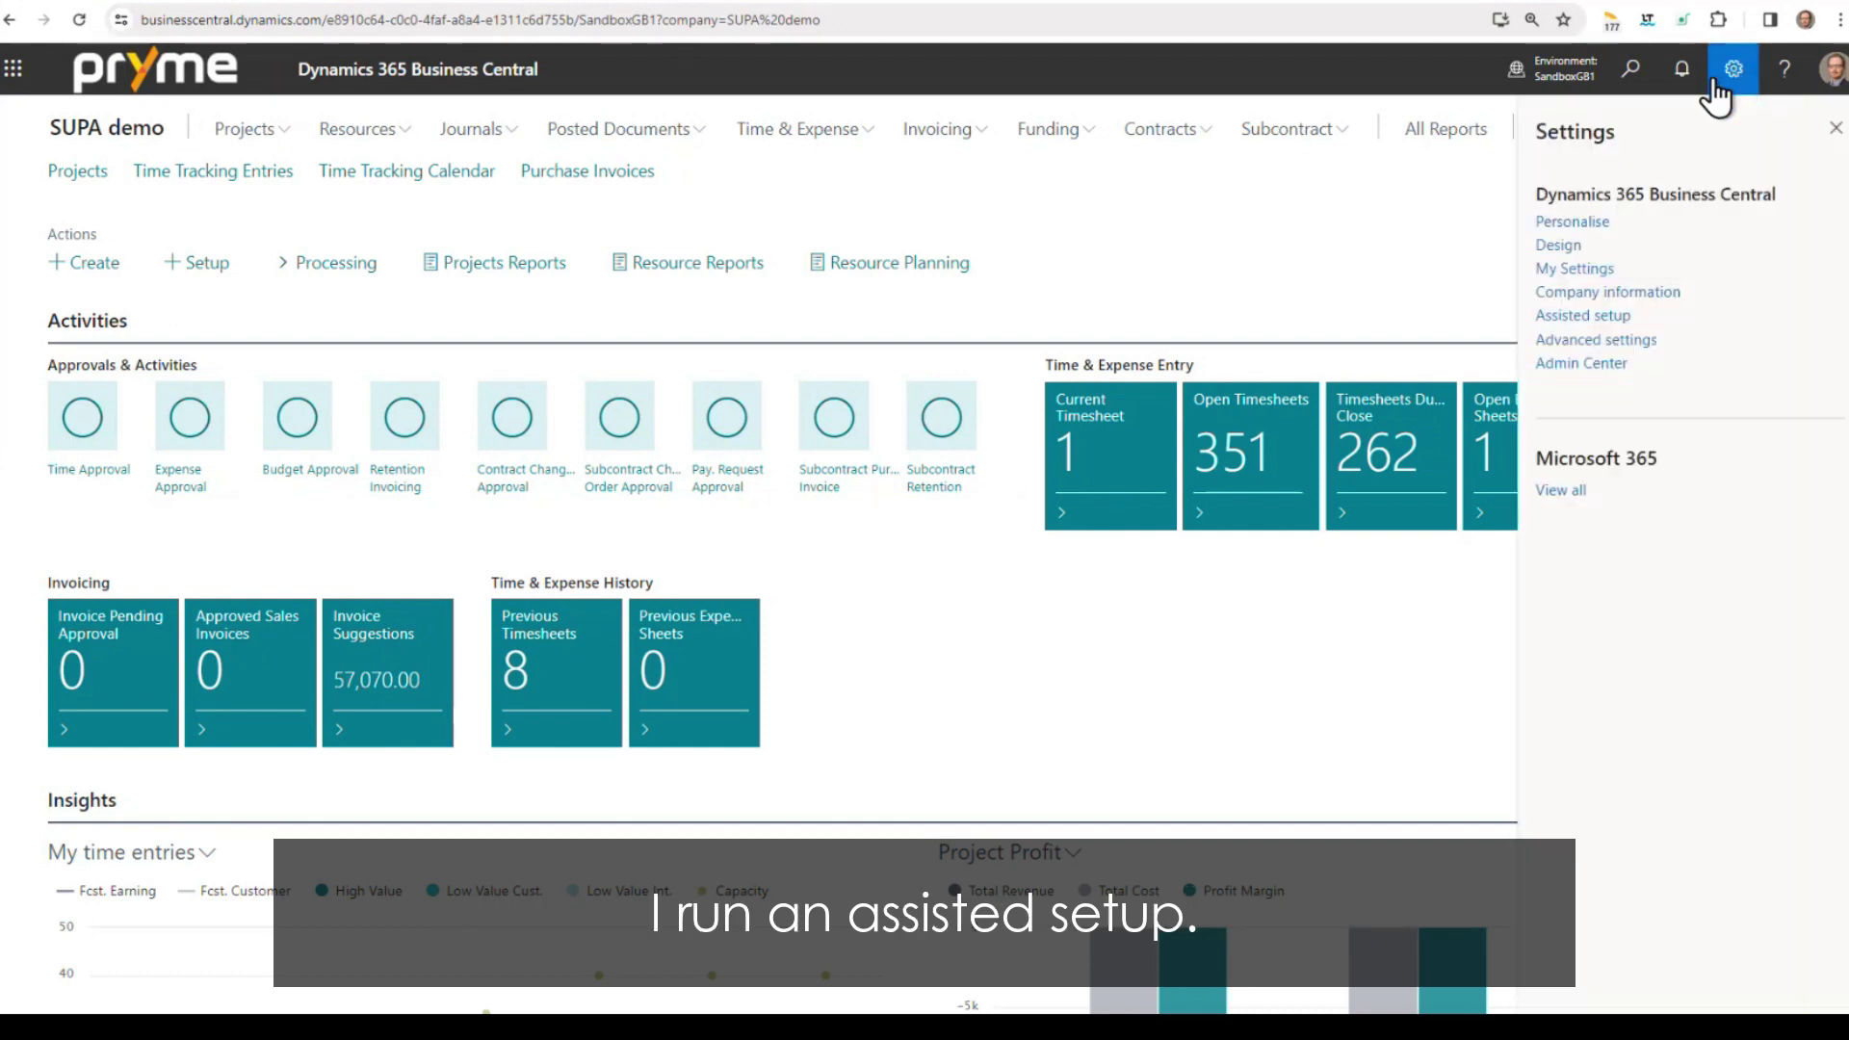
pyautogui.click(1610, 318)
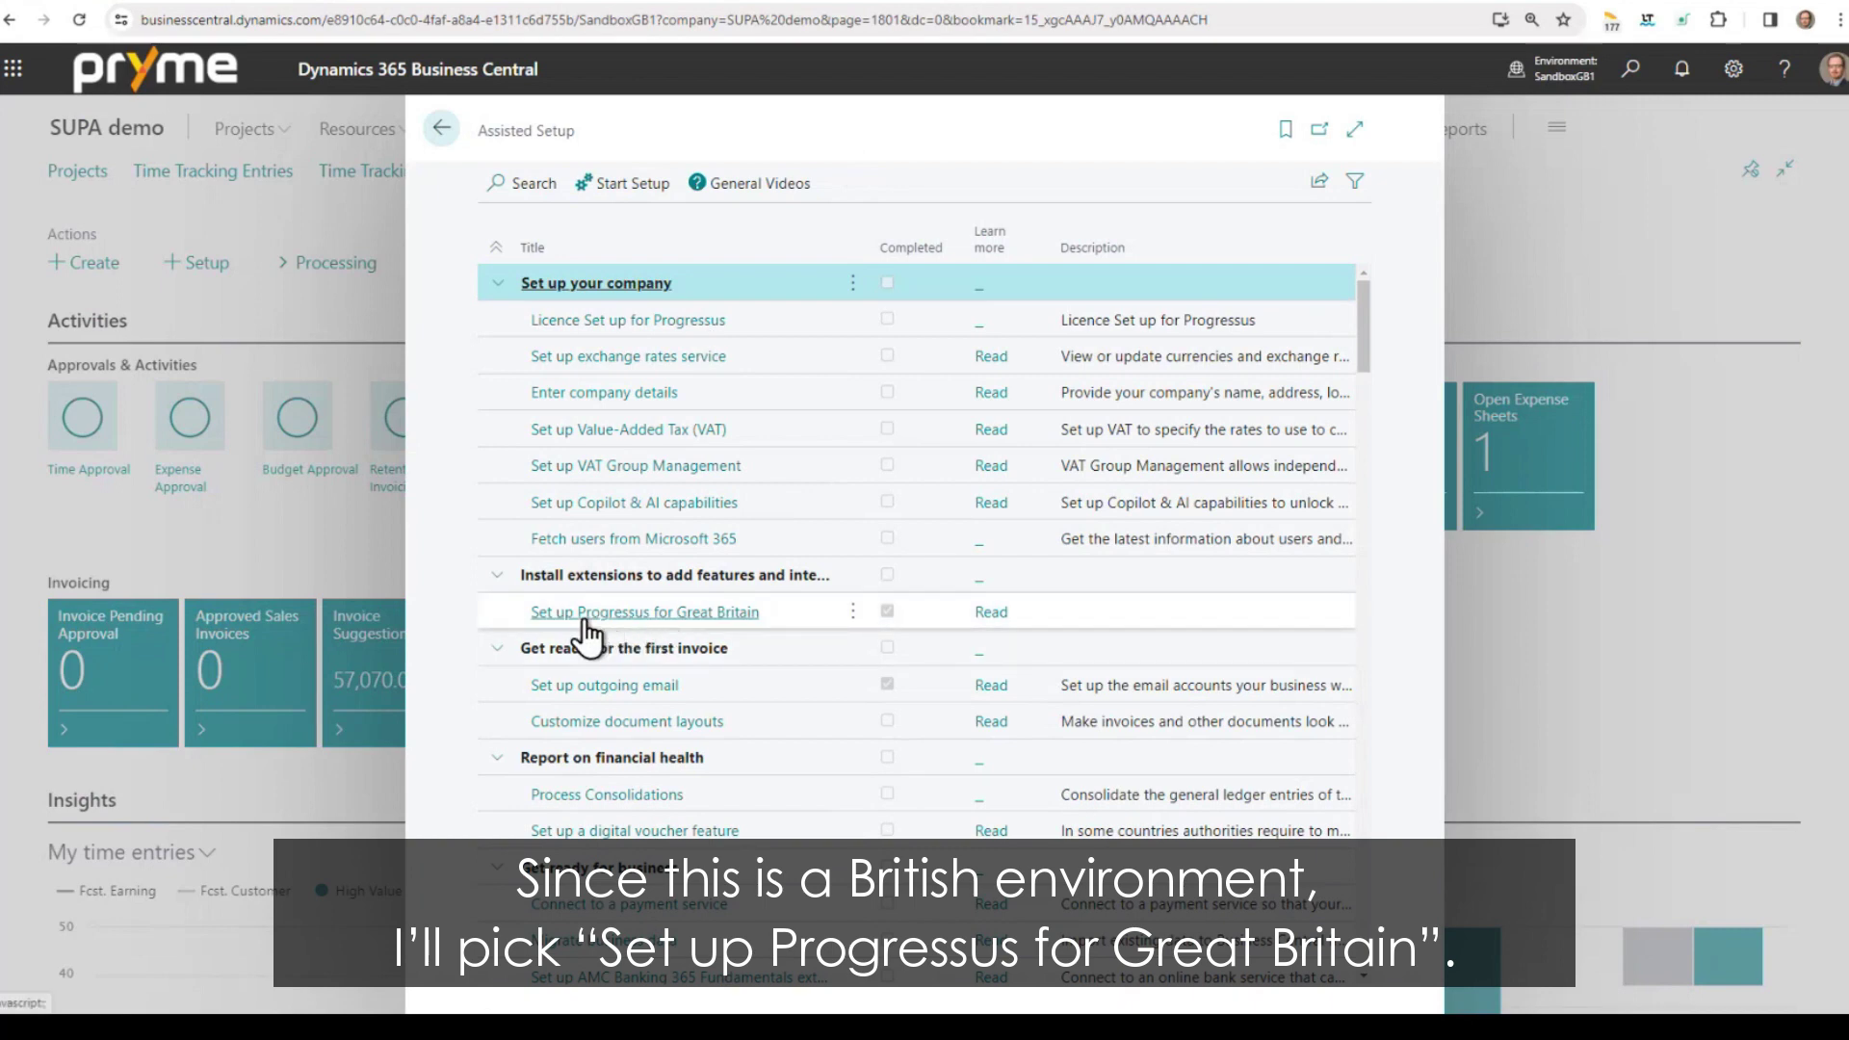
pyautogui.click(713, 619)
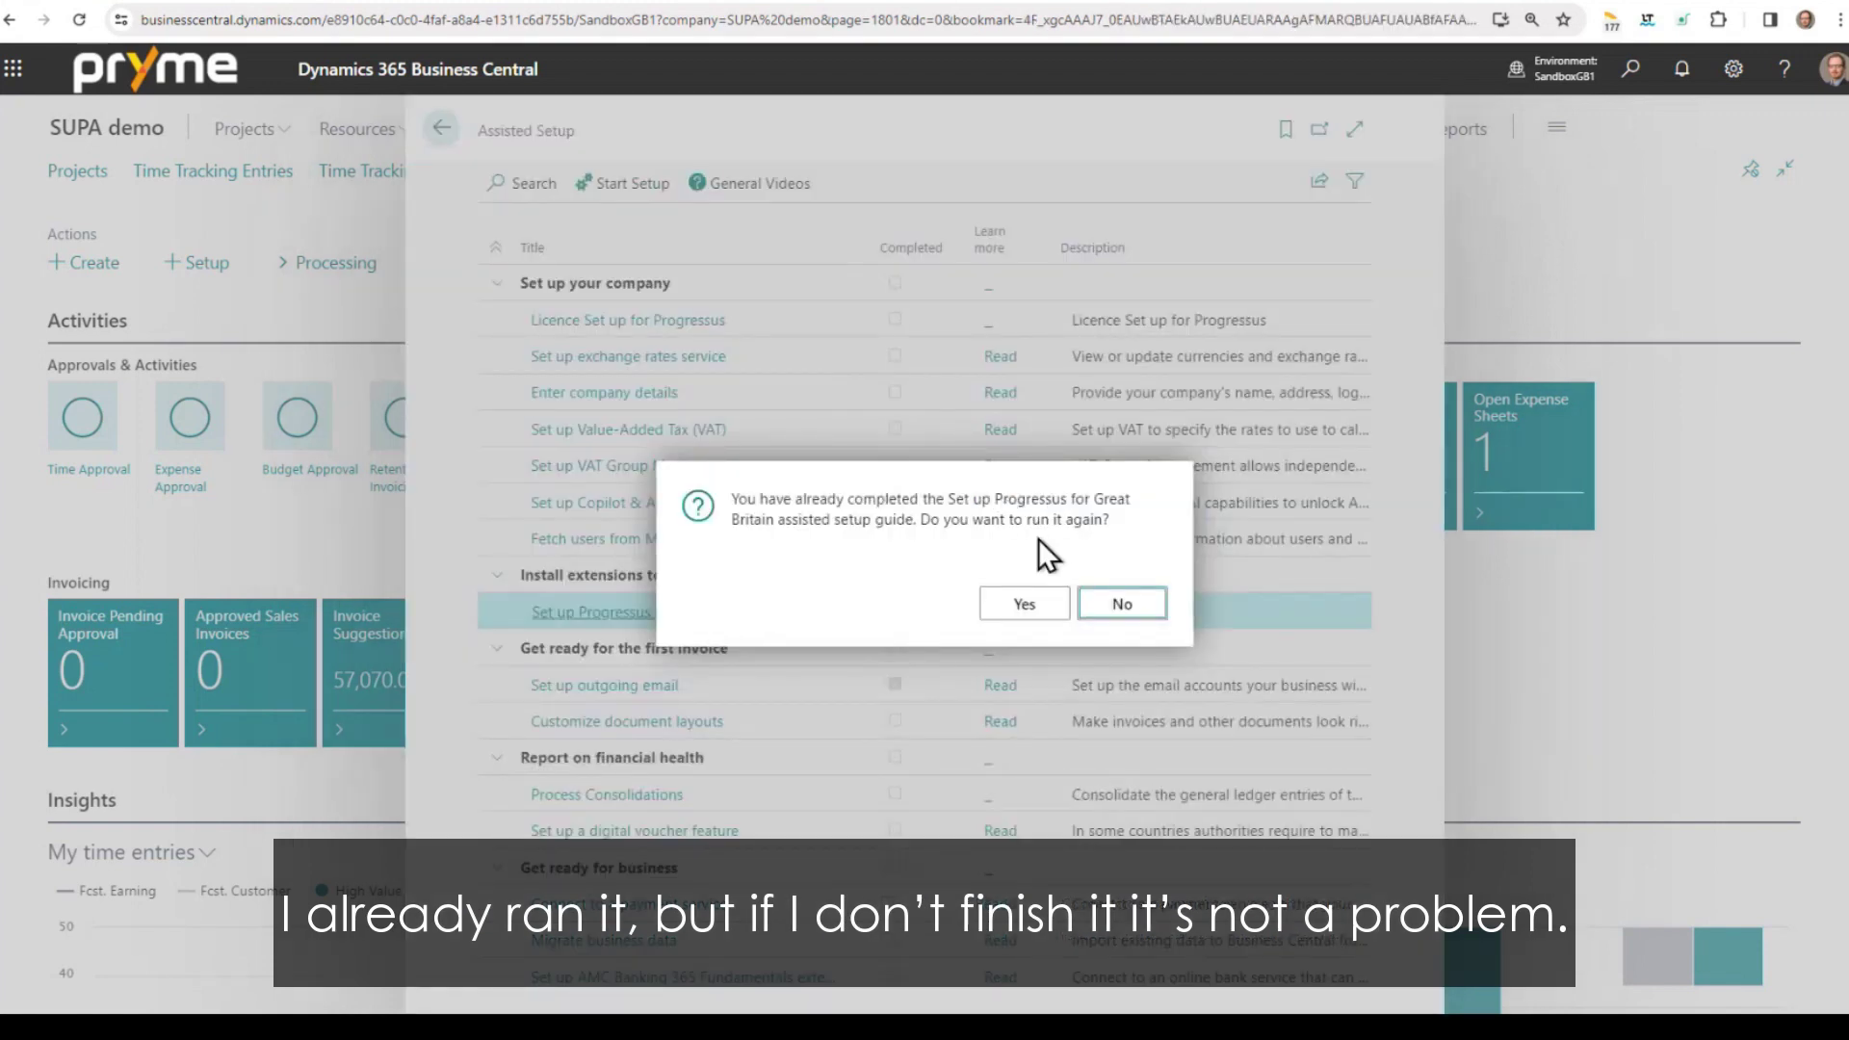
pyautogui.click(1029, 607)
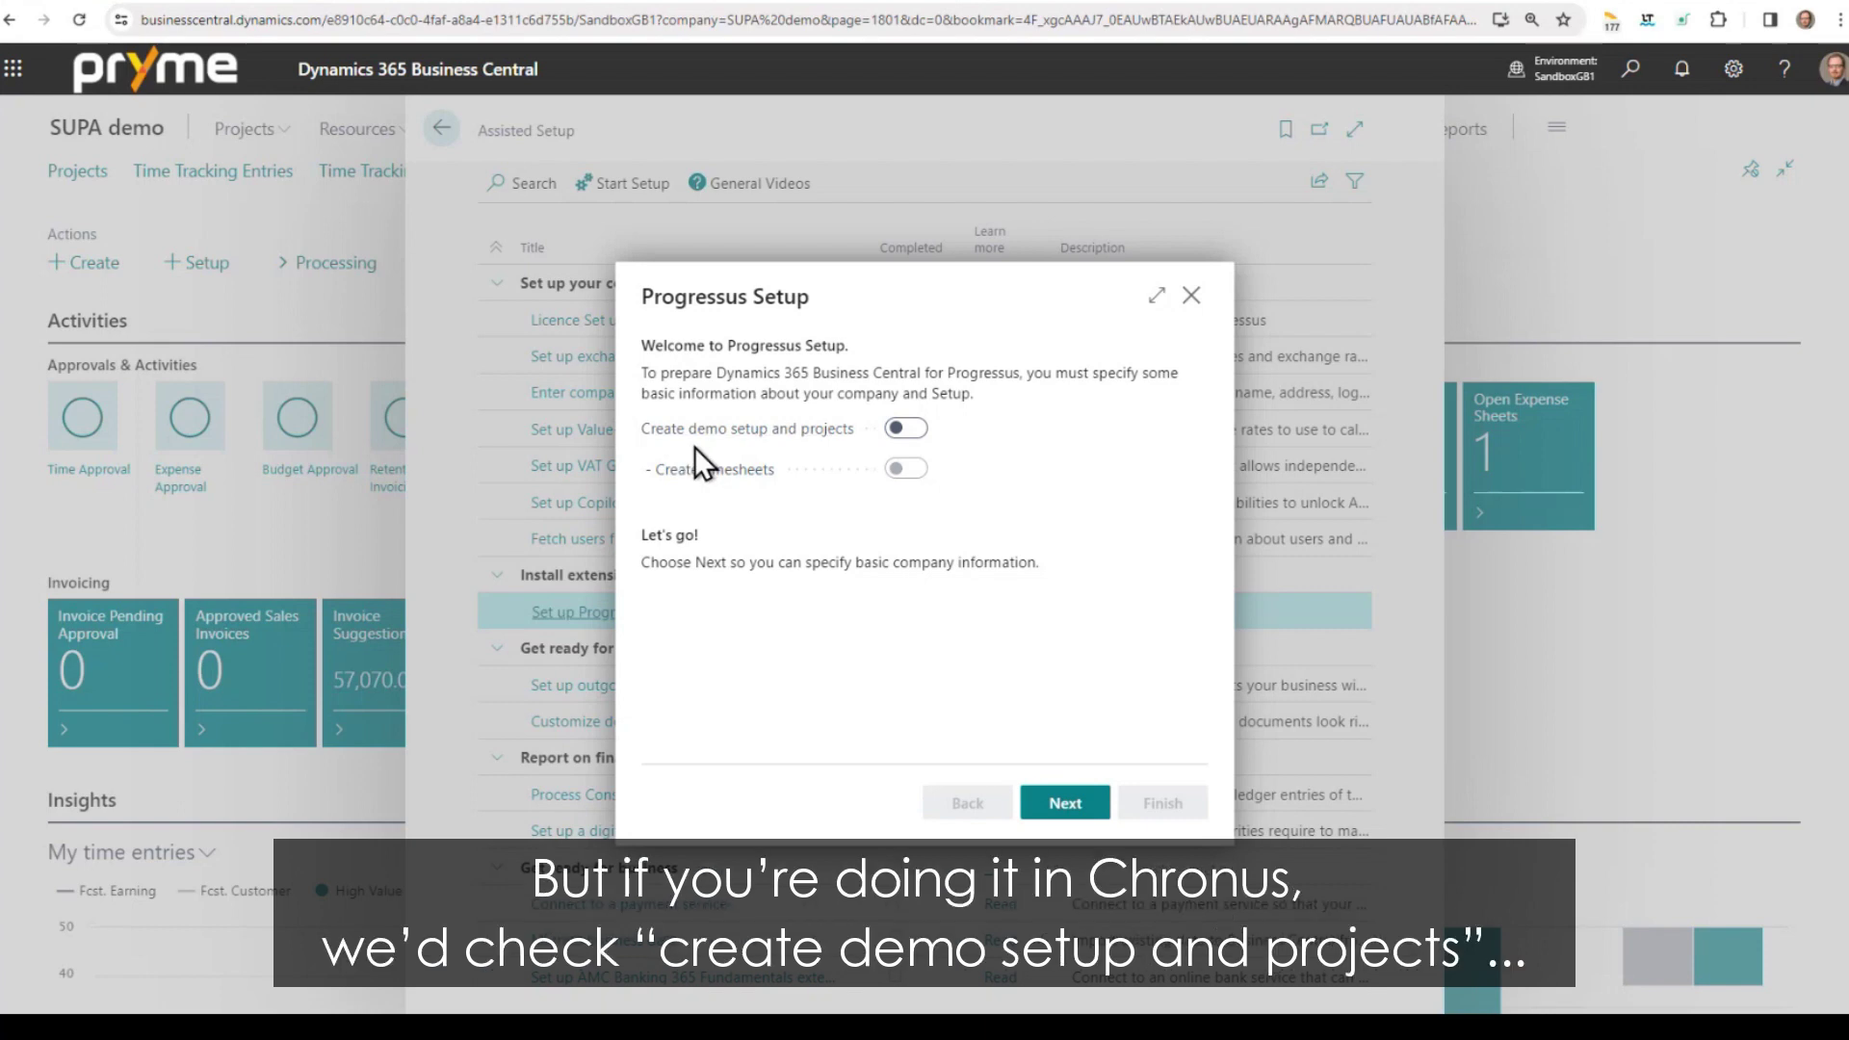
# - Try the demo setup and projects option on and off, leave it off, and continue to the posting group questions
pyautogui.click(898, 430)
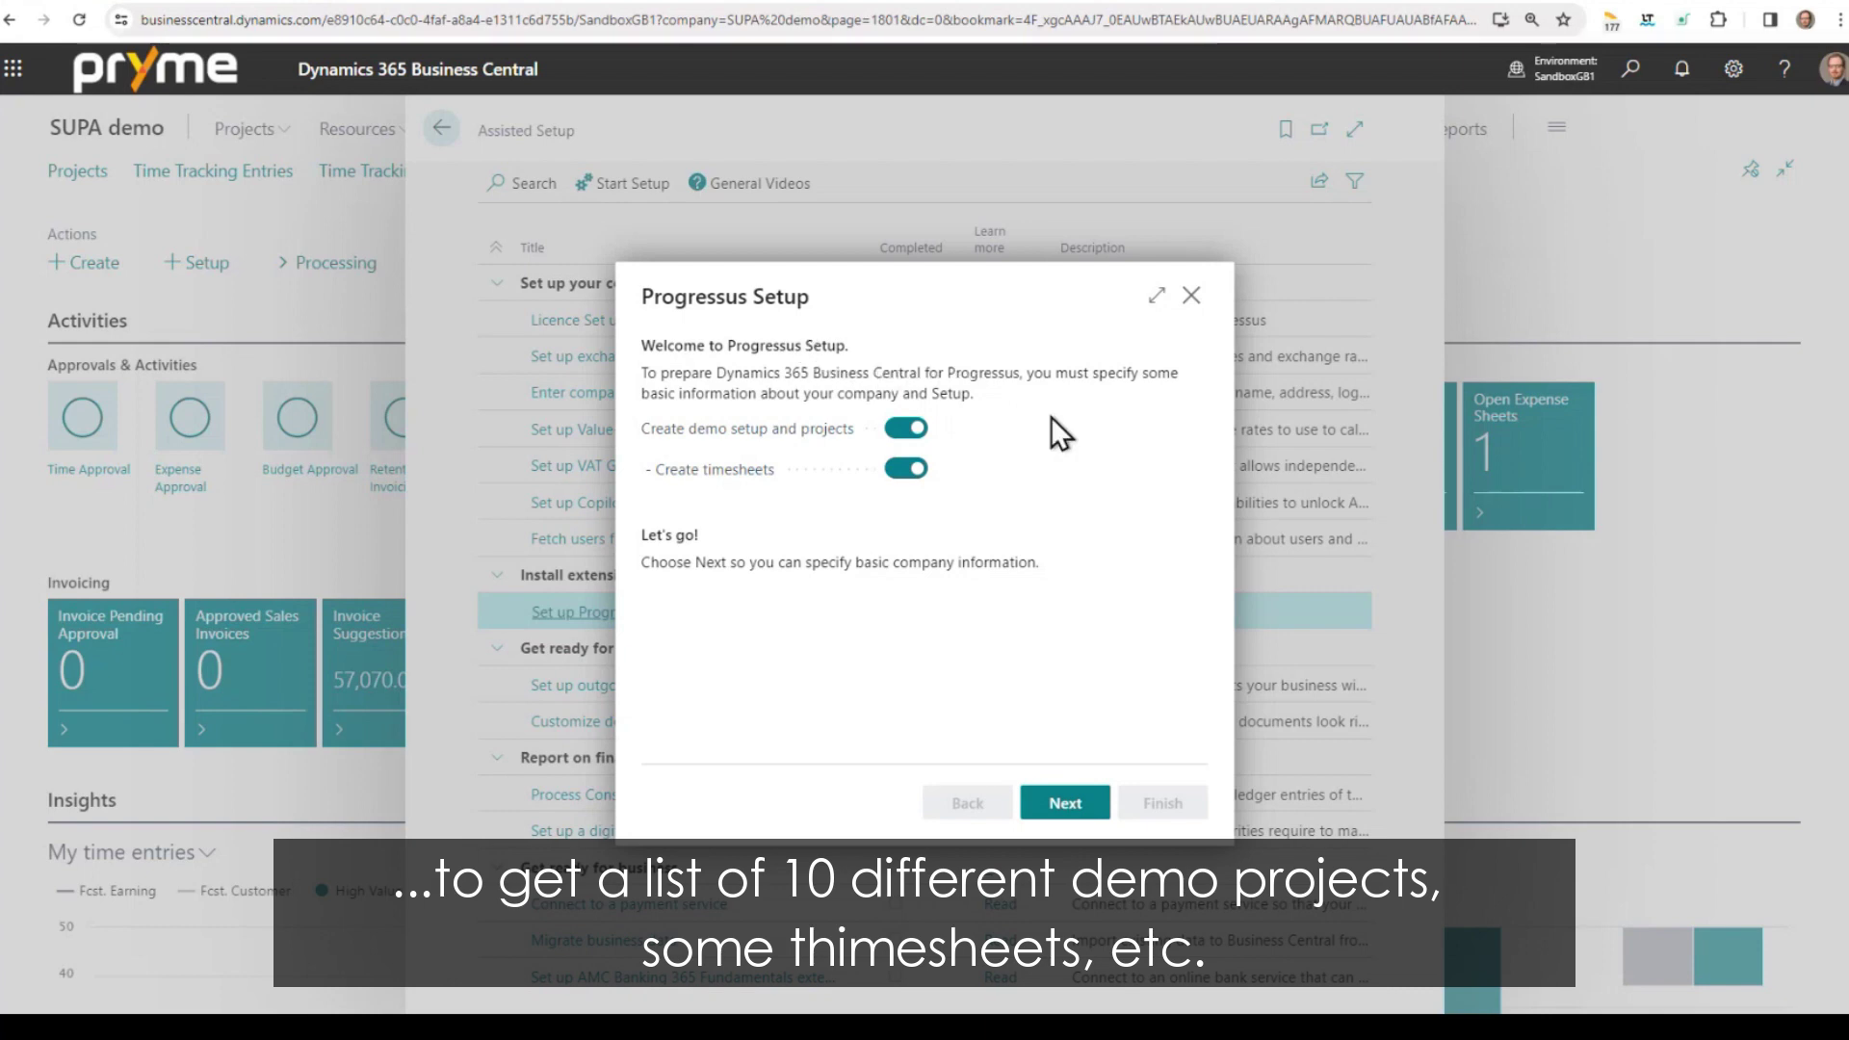
pyautogui.click(908, 430)
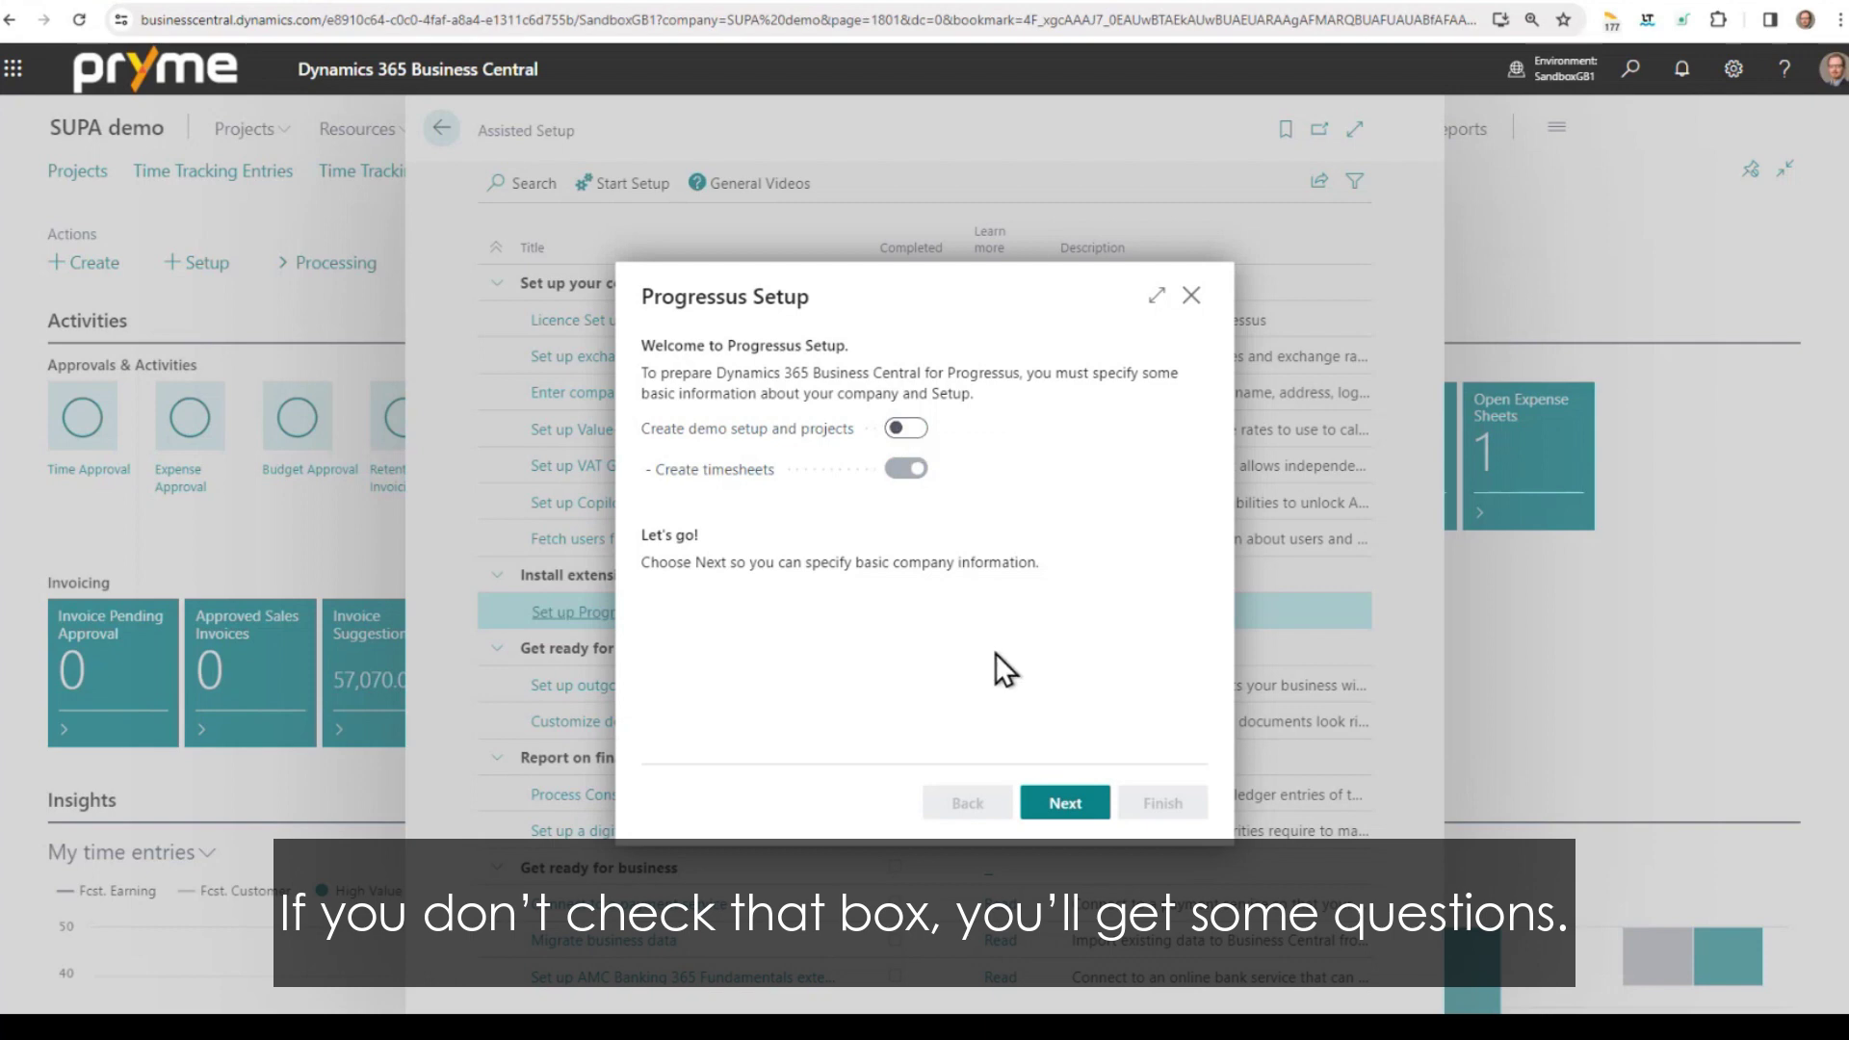
pyautogui.click(896, 429)
pyautogui.click(896, 430)
pyautogui.click(1055, 800)
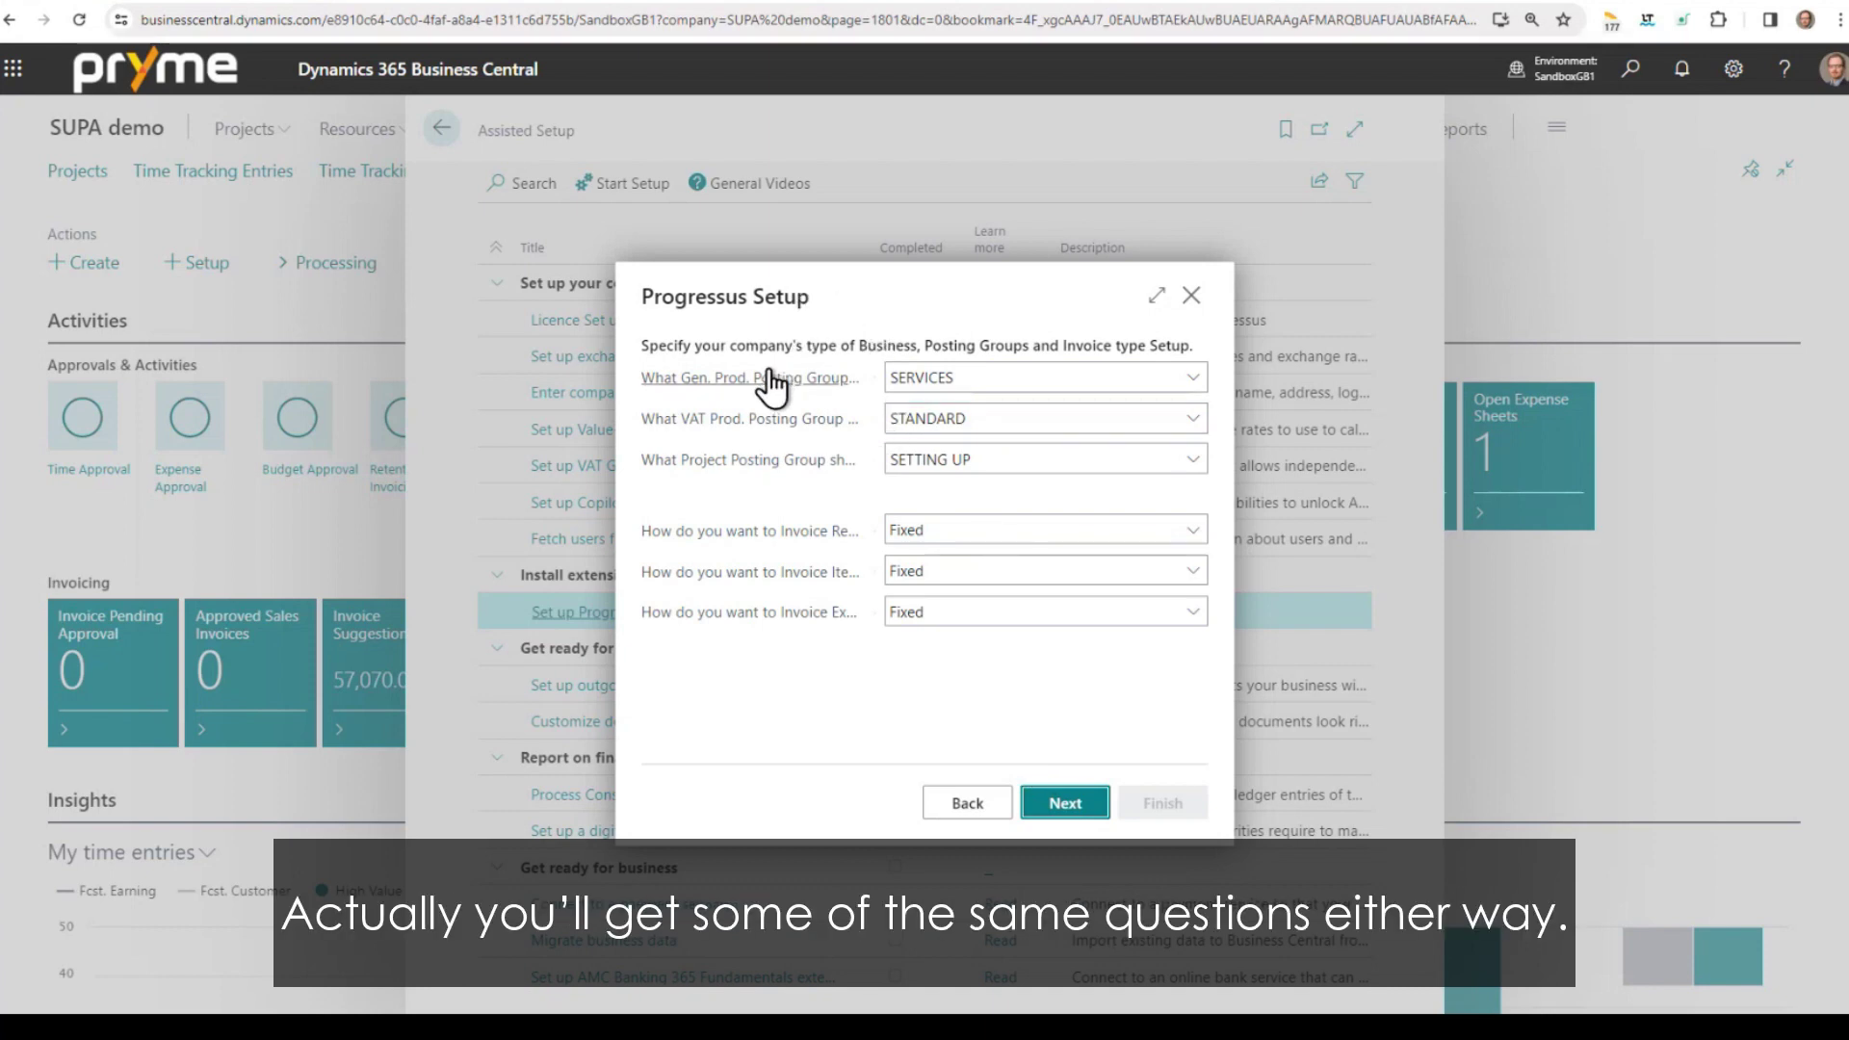
# - Review the general product, VAT product and project posting groups, then continue to the project manager and time and expense questions
pyautogui.click(1000, 417)
pyautogui.click(1007, 445)
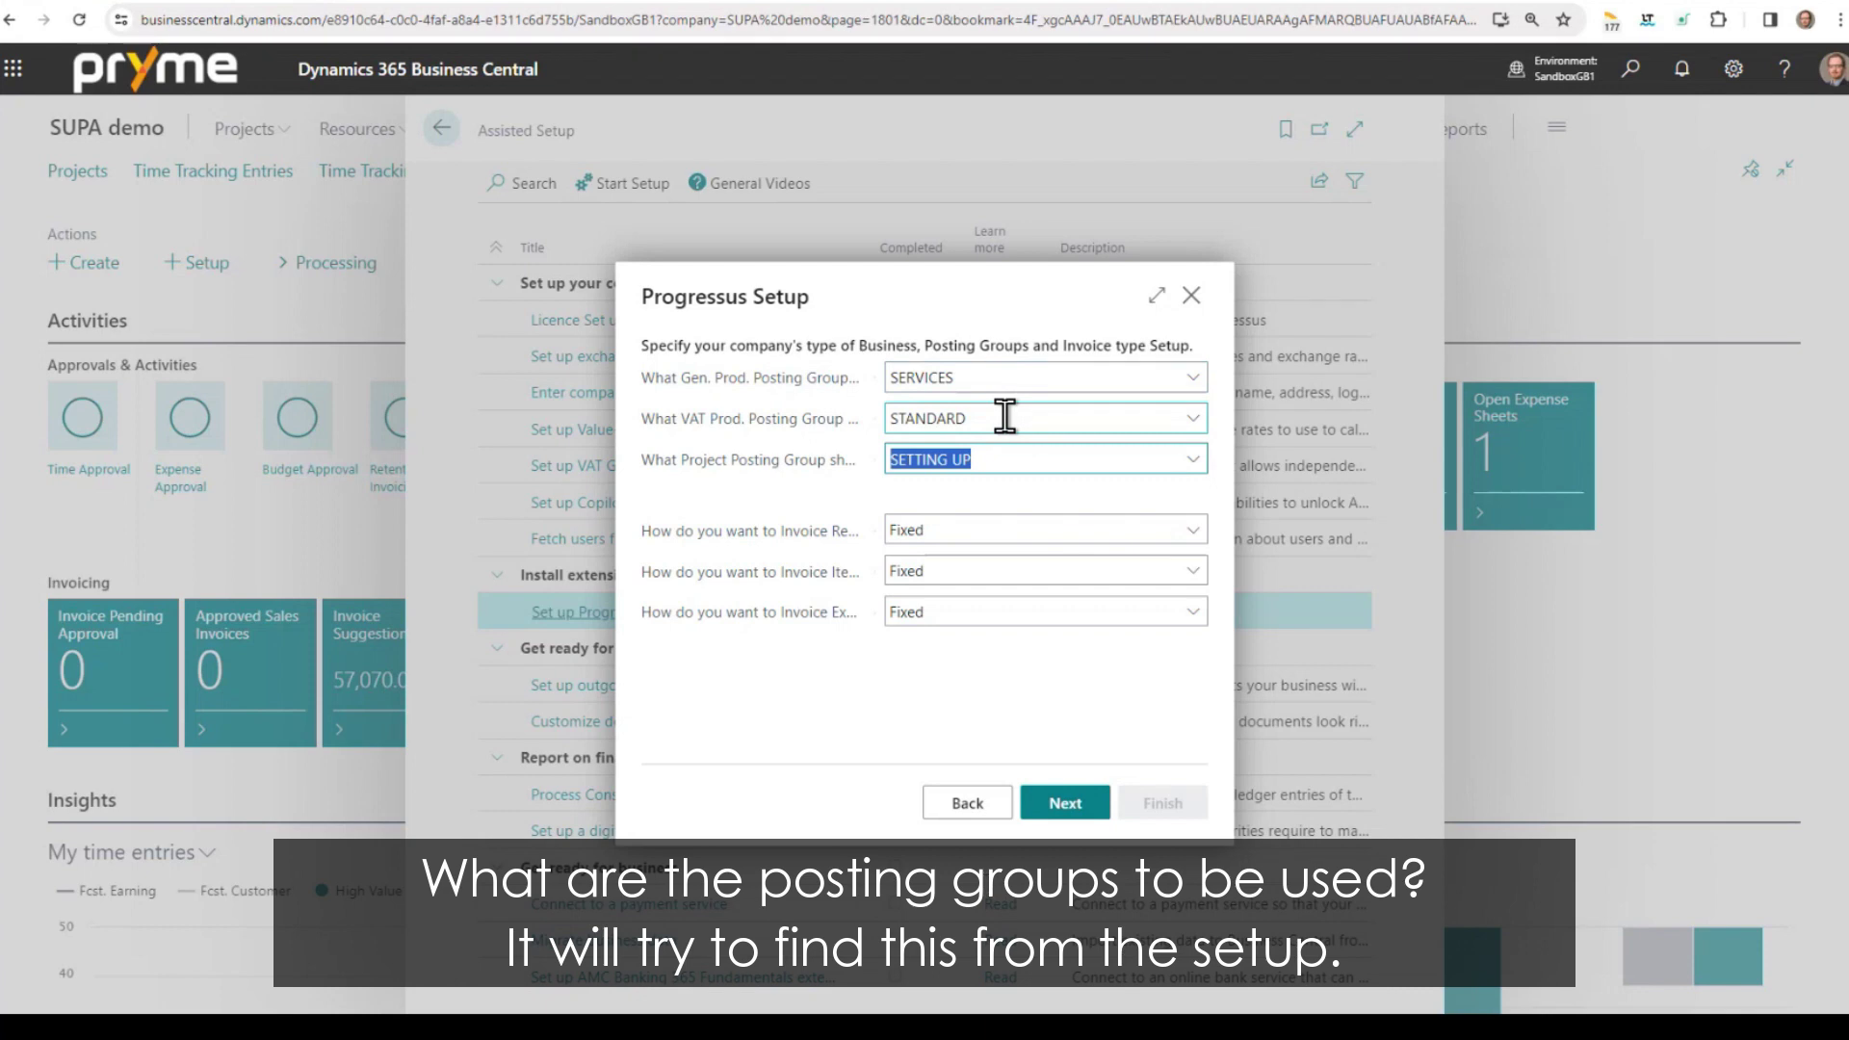
pyautogui.click(1006, 379)
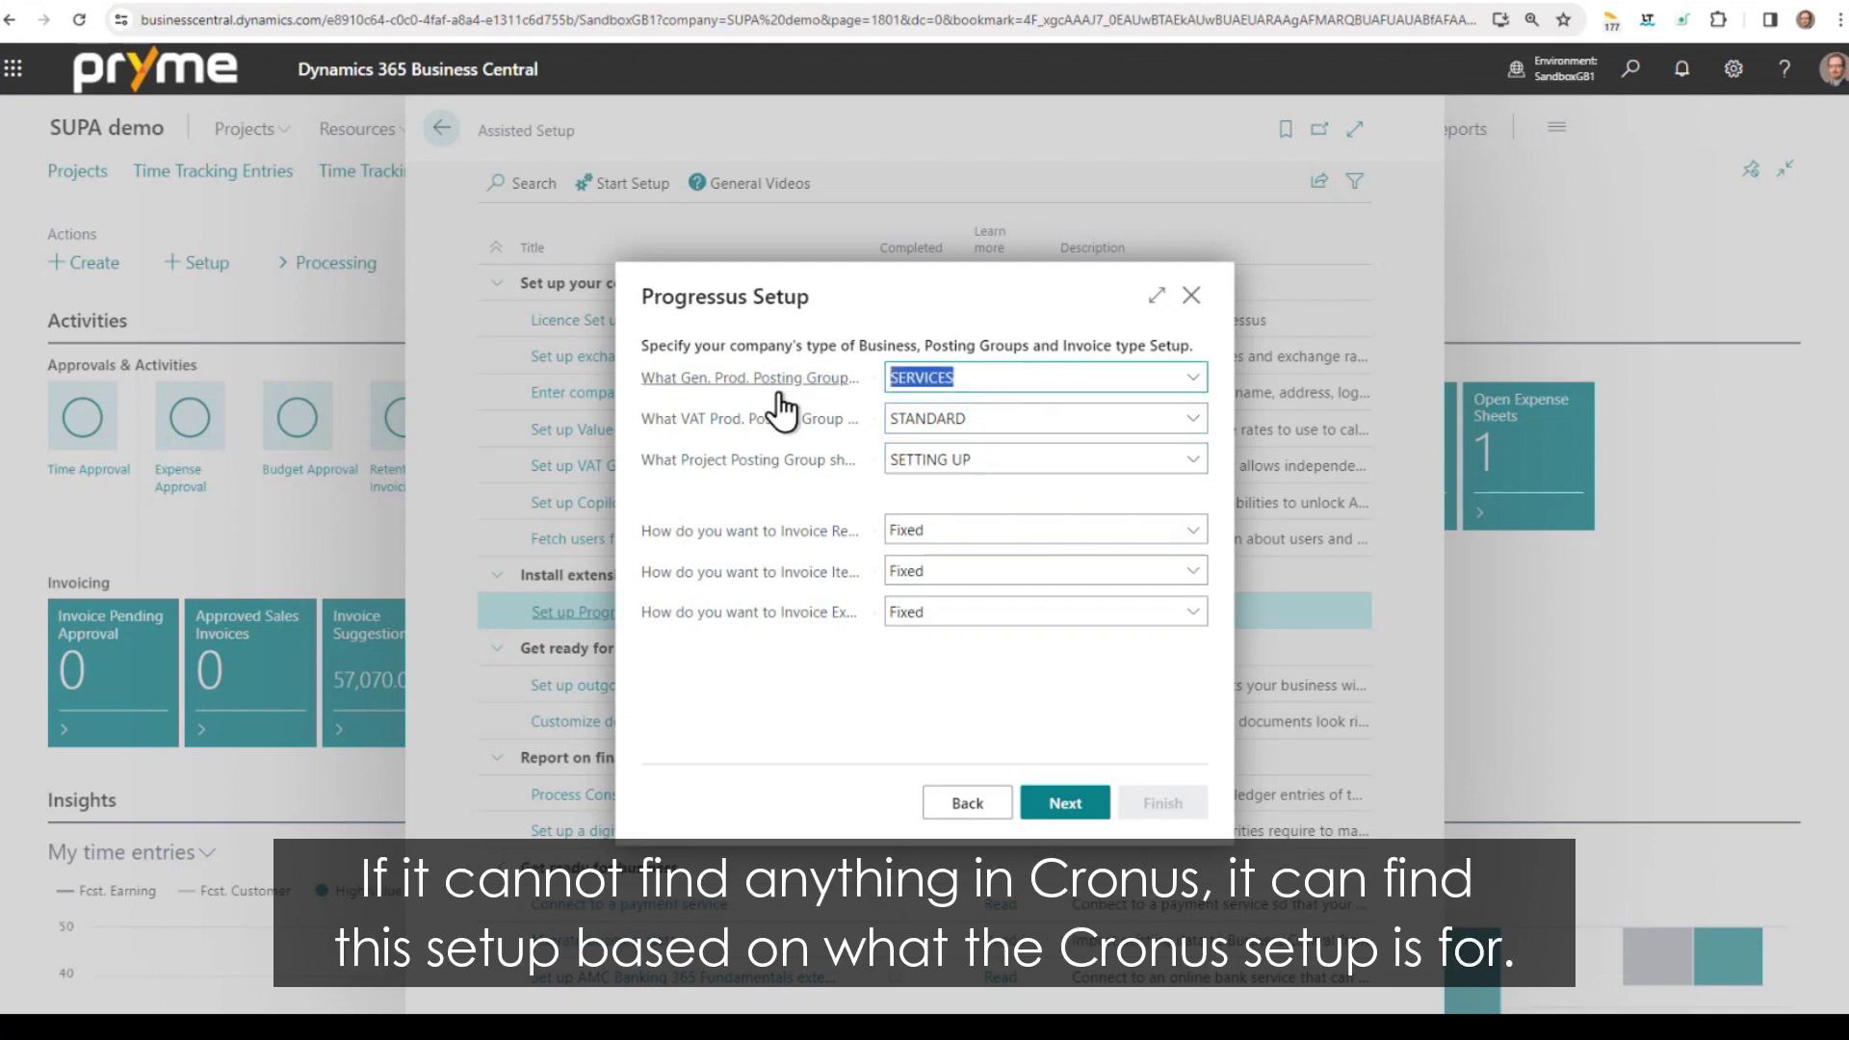
pyautogui.click(1003, 421)
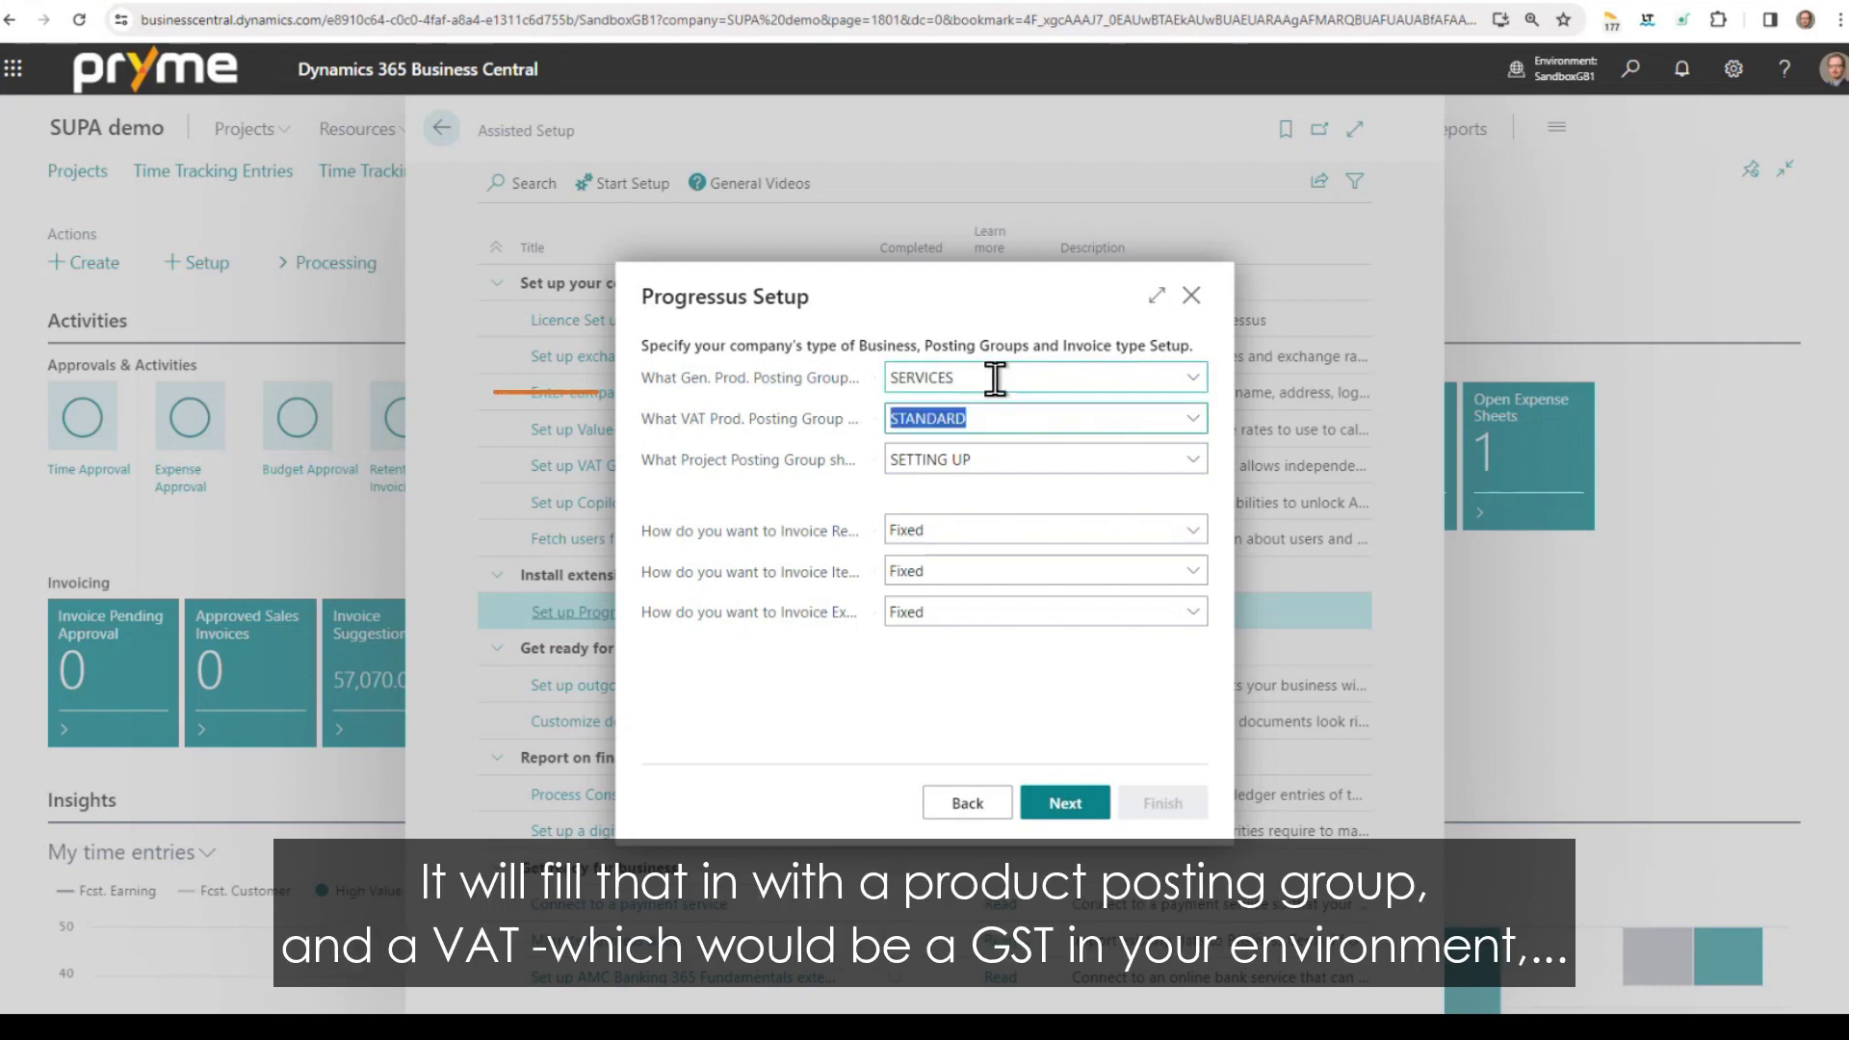
pyautogui.click(995, 379)
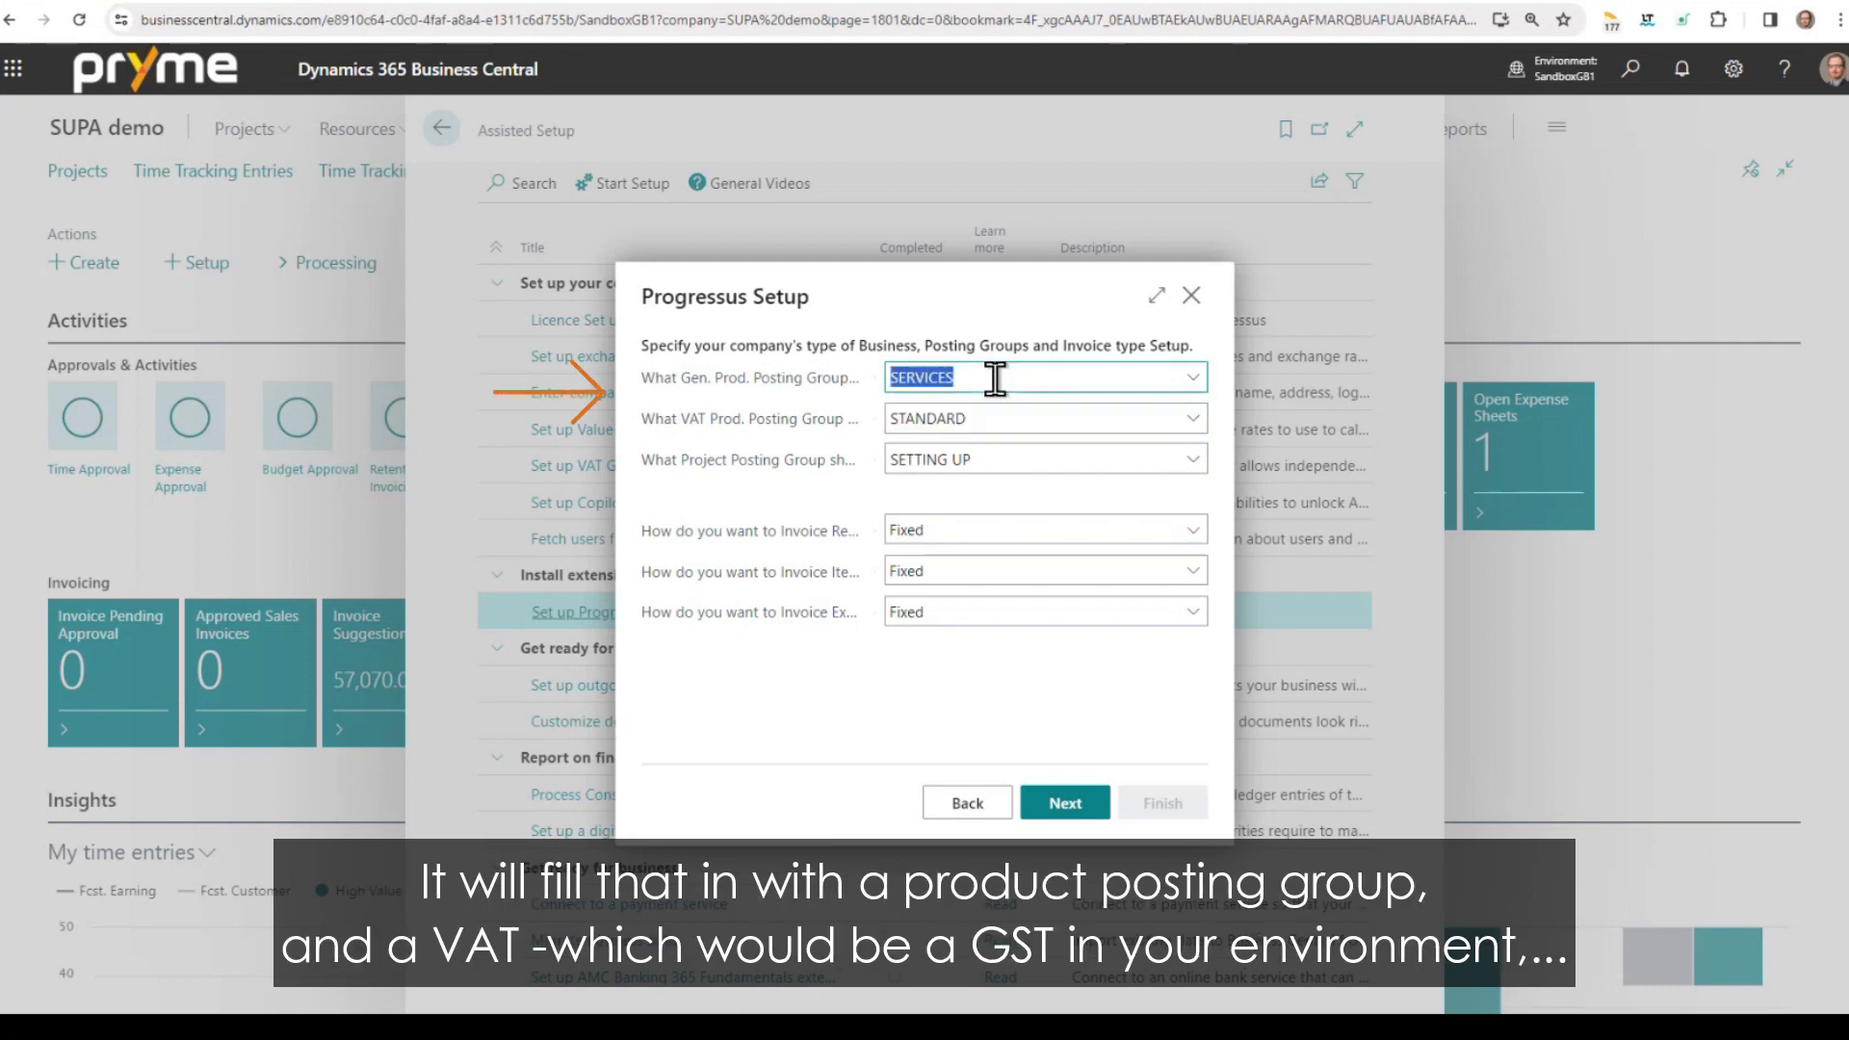
pyautogui.click(998, 420)
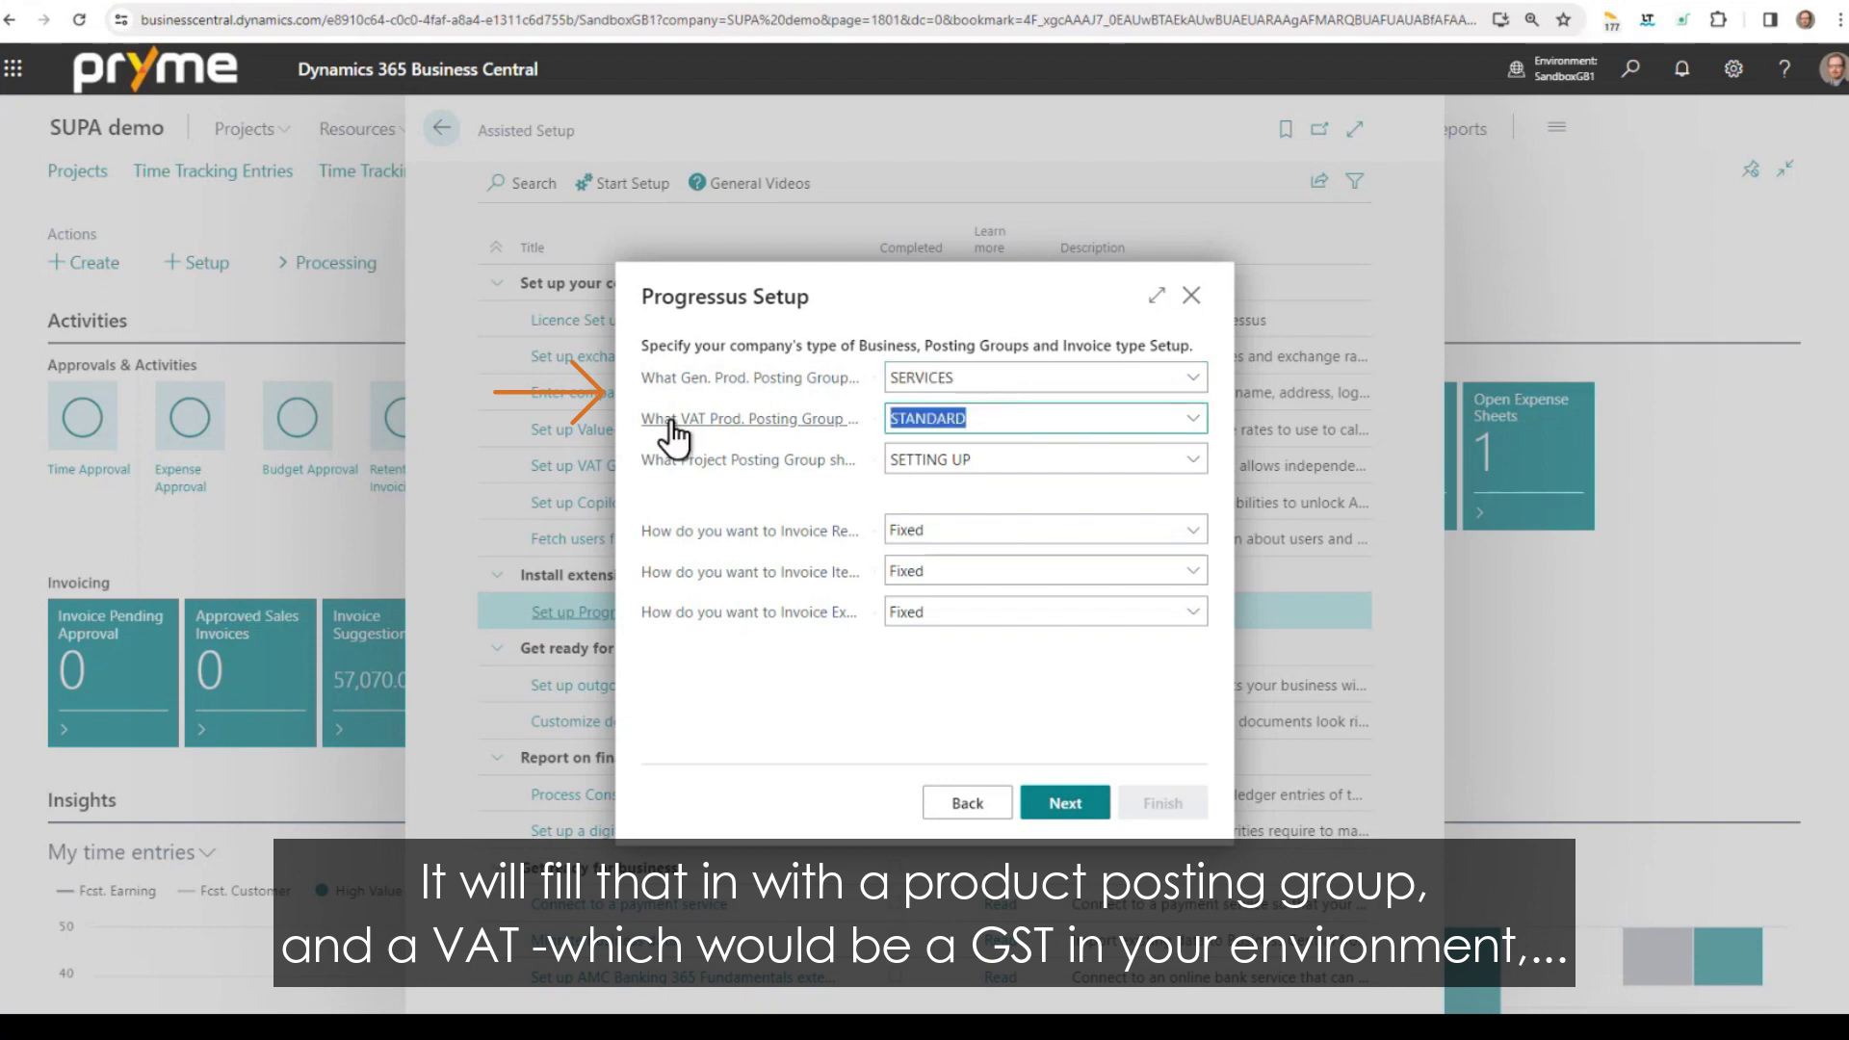
pyautogui.moveTo(686, 436)
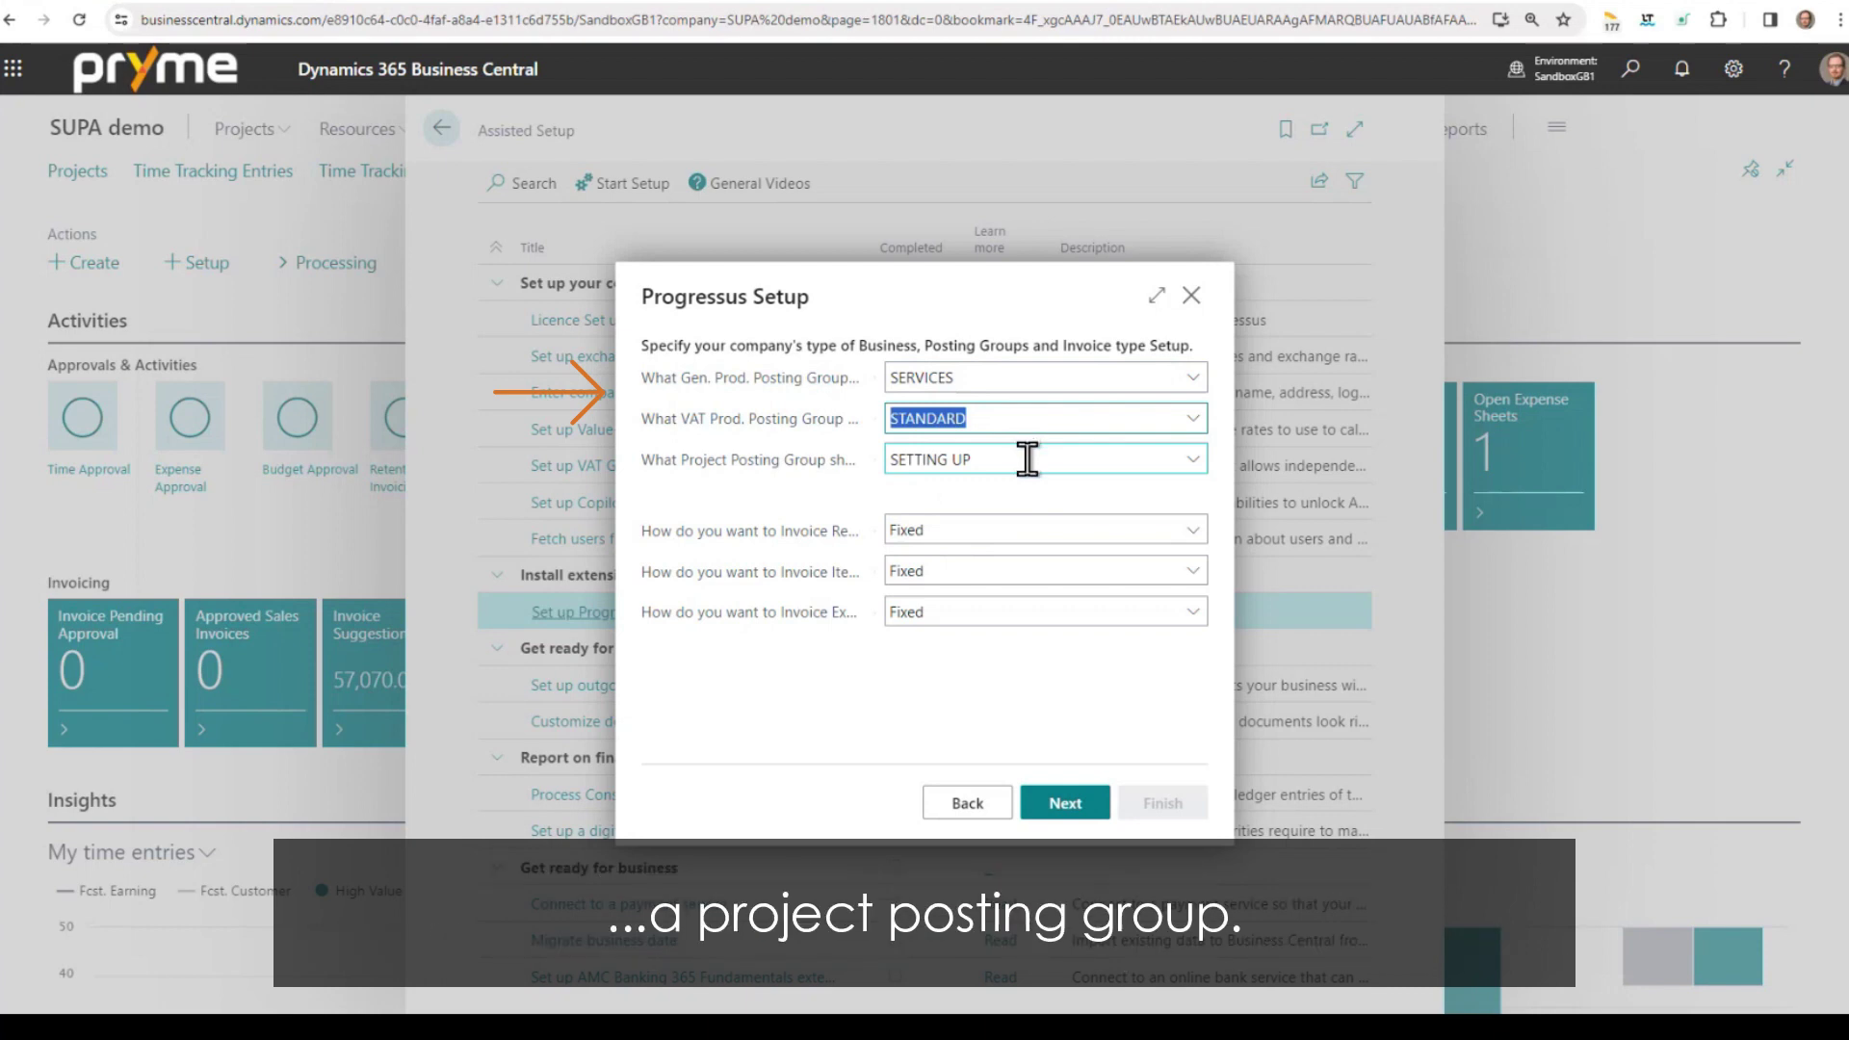
pyautogui.click(1027, 458)
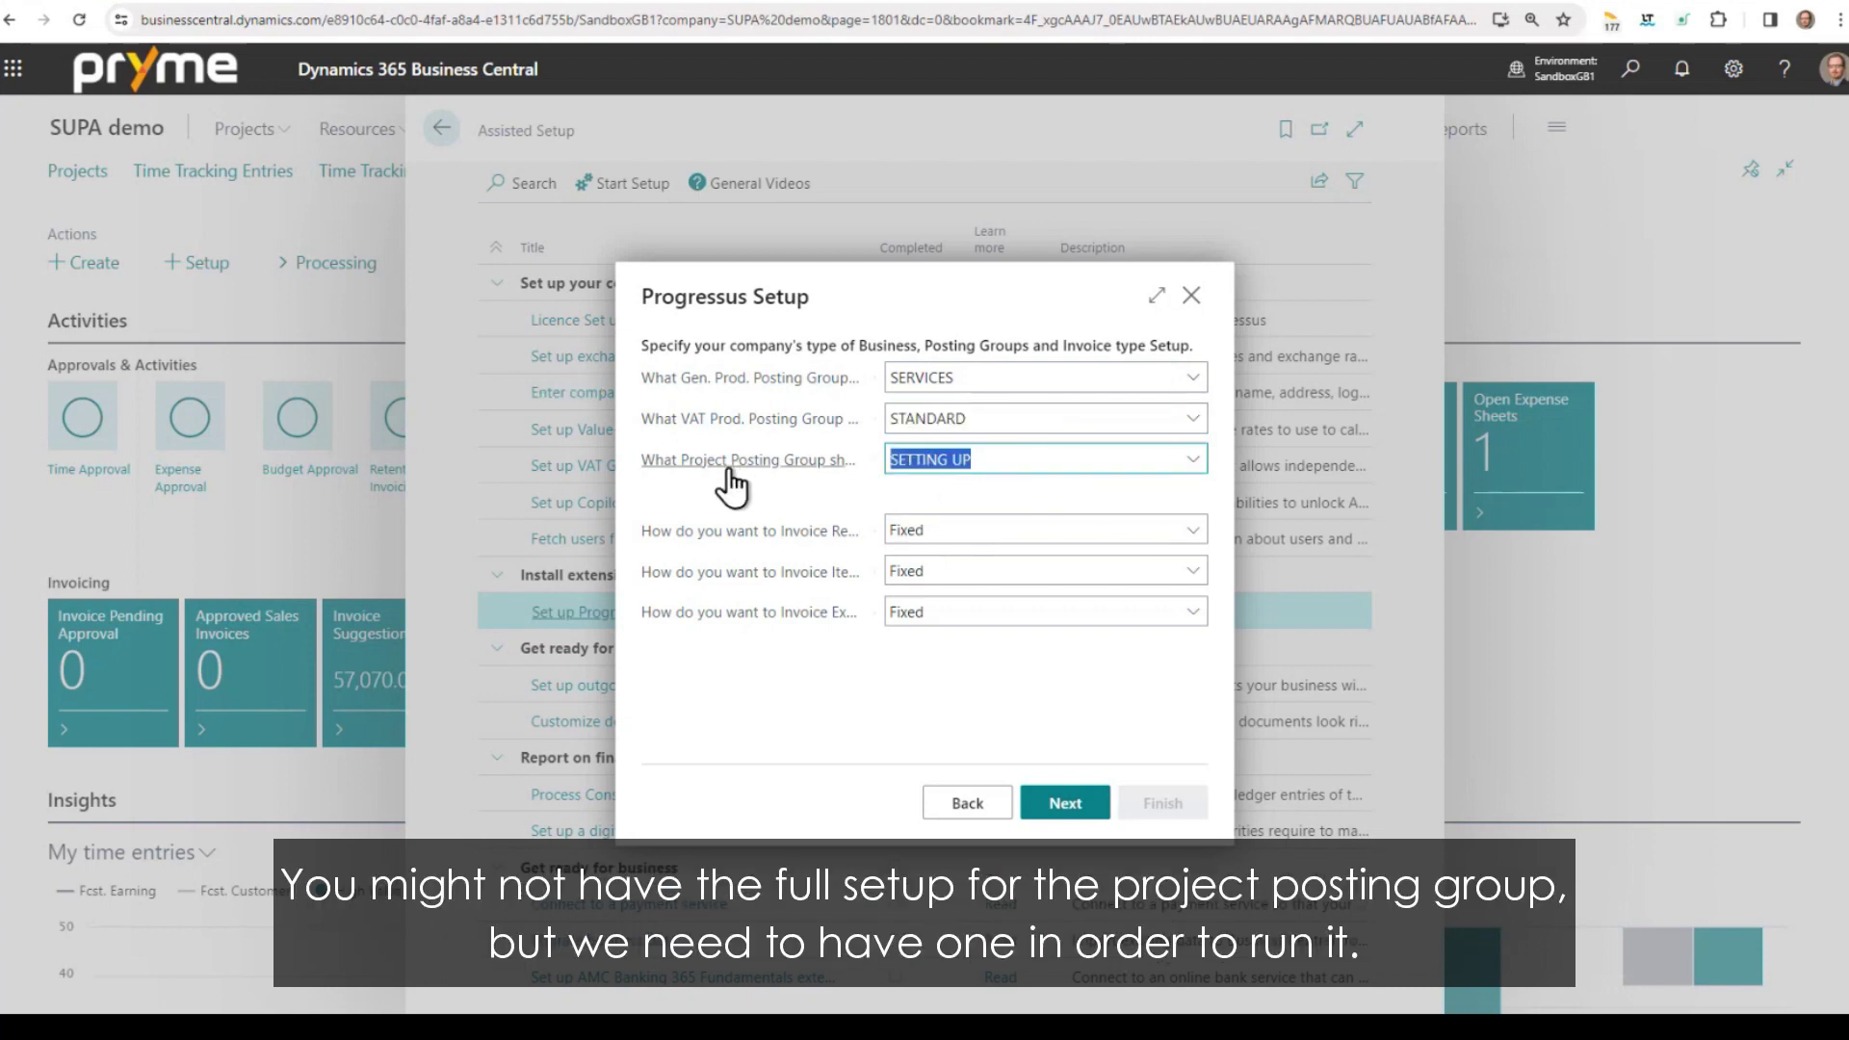
pyautogui.moveTo(730, 472)
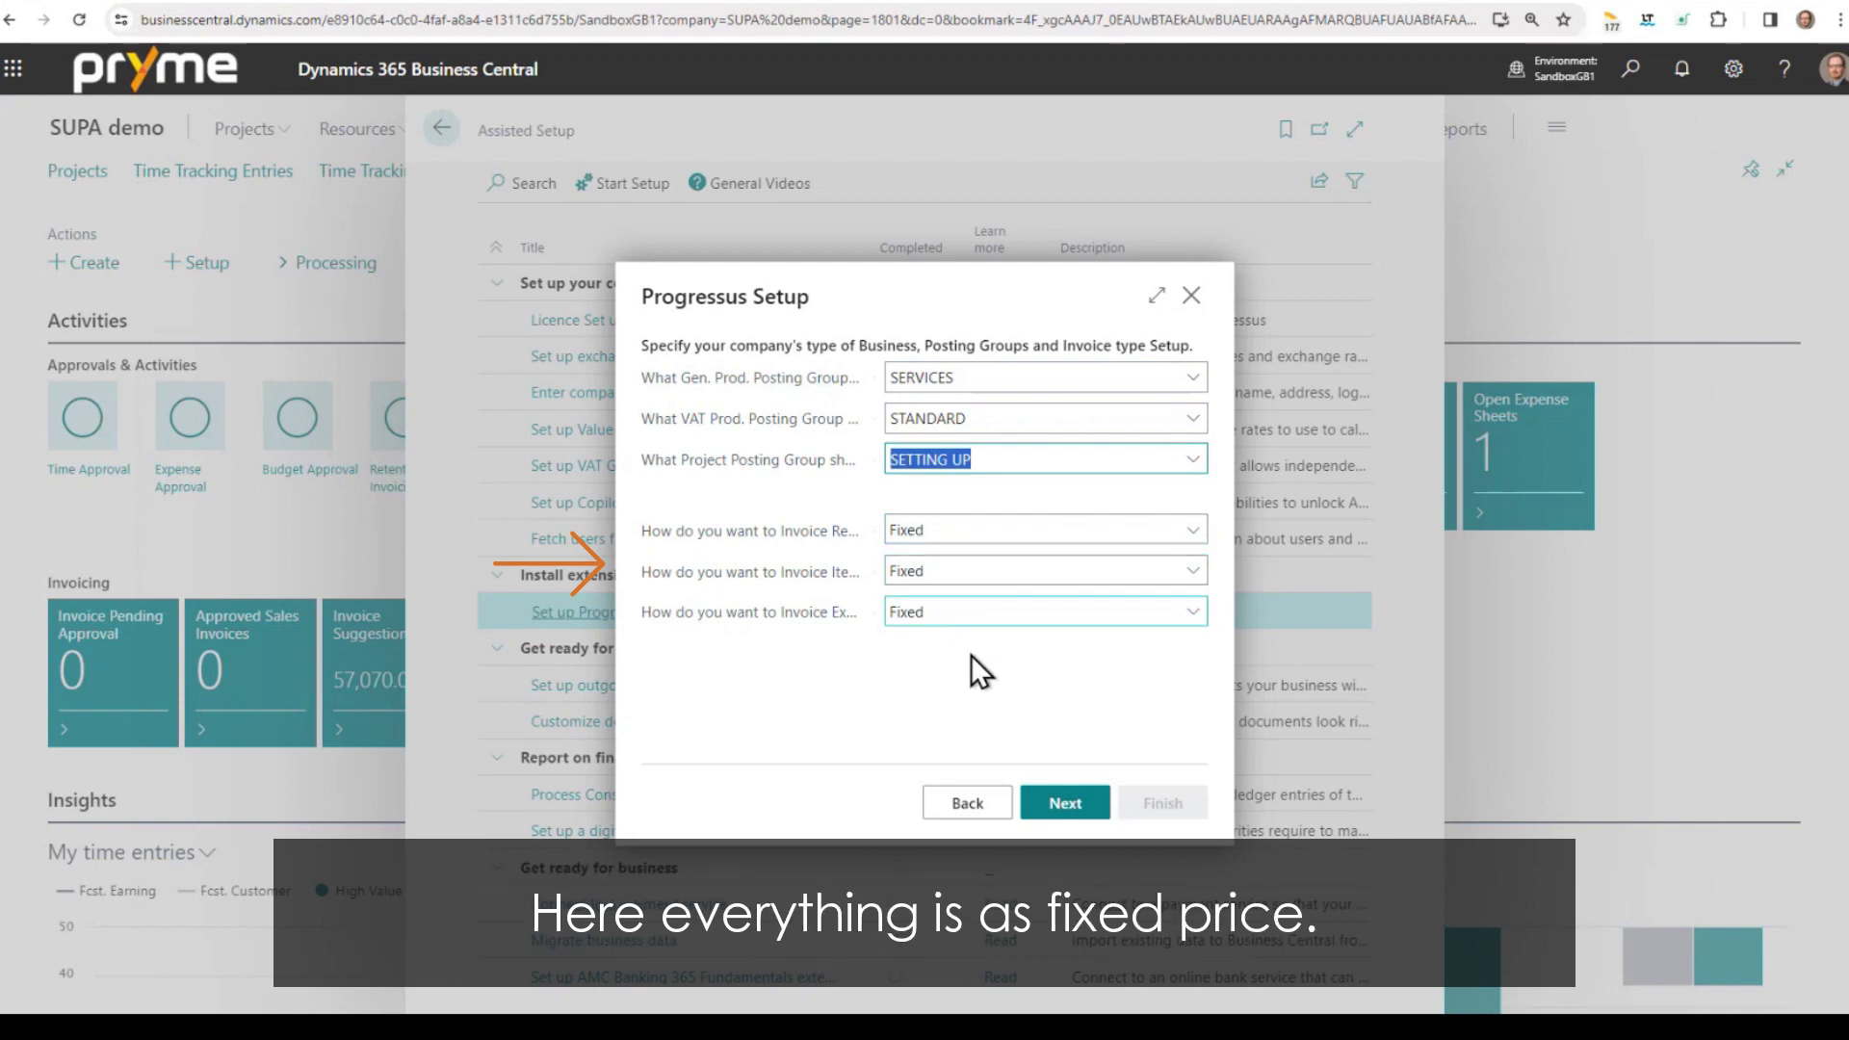
pyautogui.click(1066, 803)
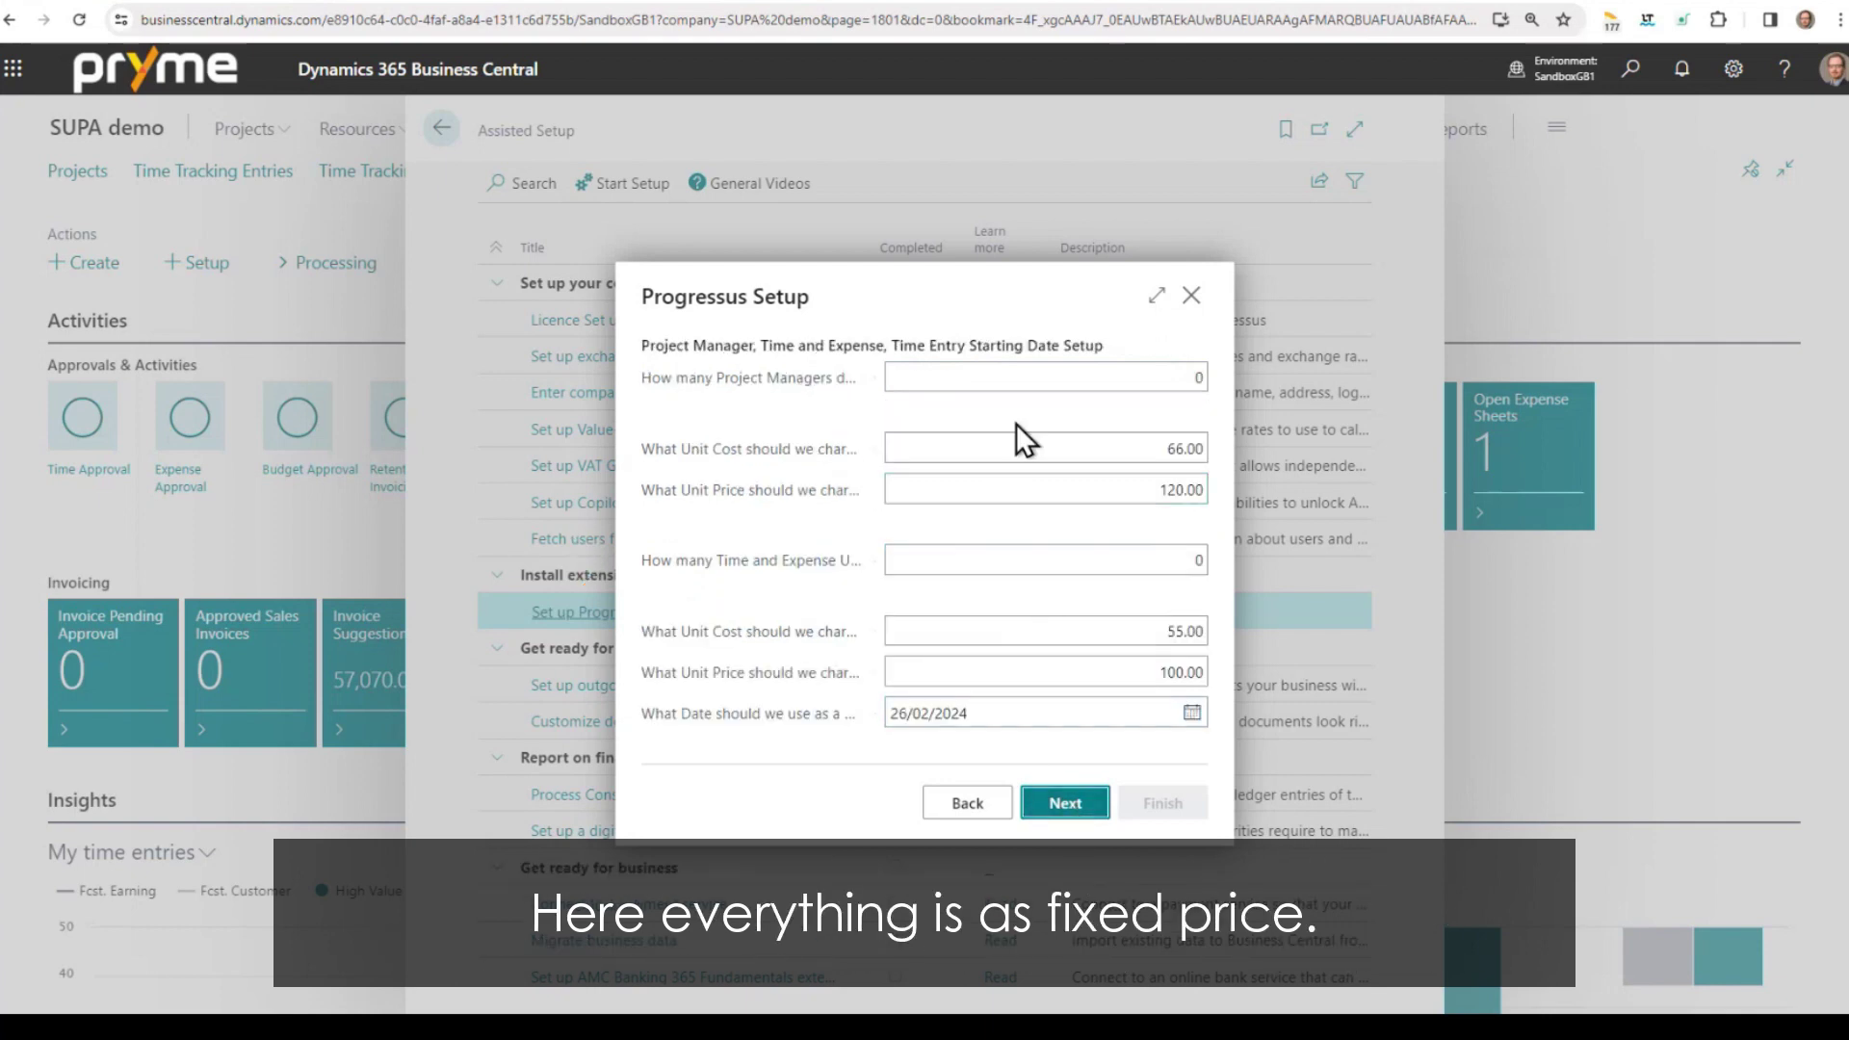
# - Examine the project manager and time and expense user counts with the project manager rates, then continue to the final setup page
pyautogui.click(996, 381)
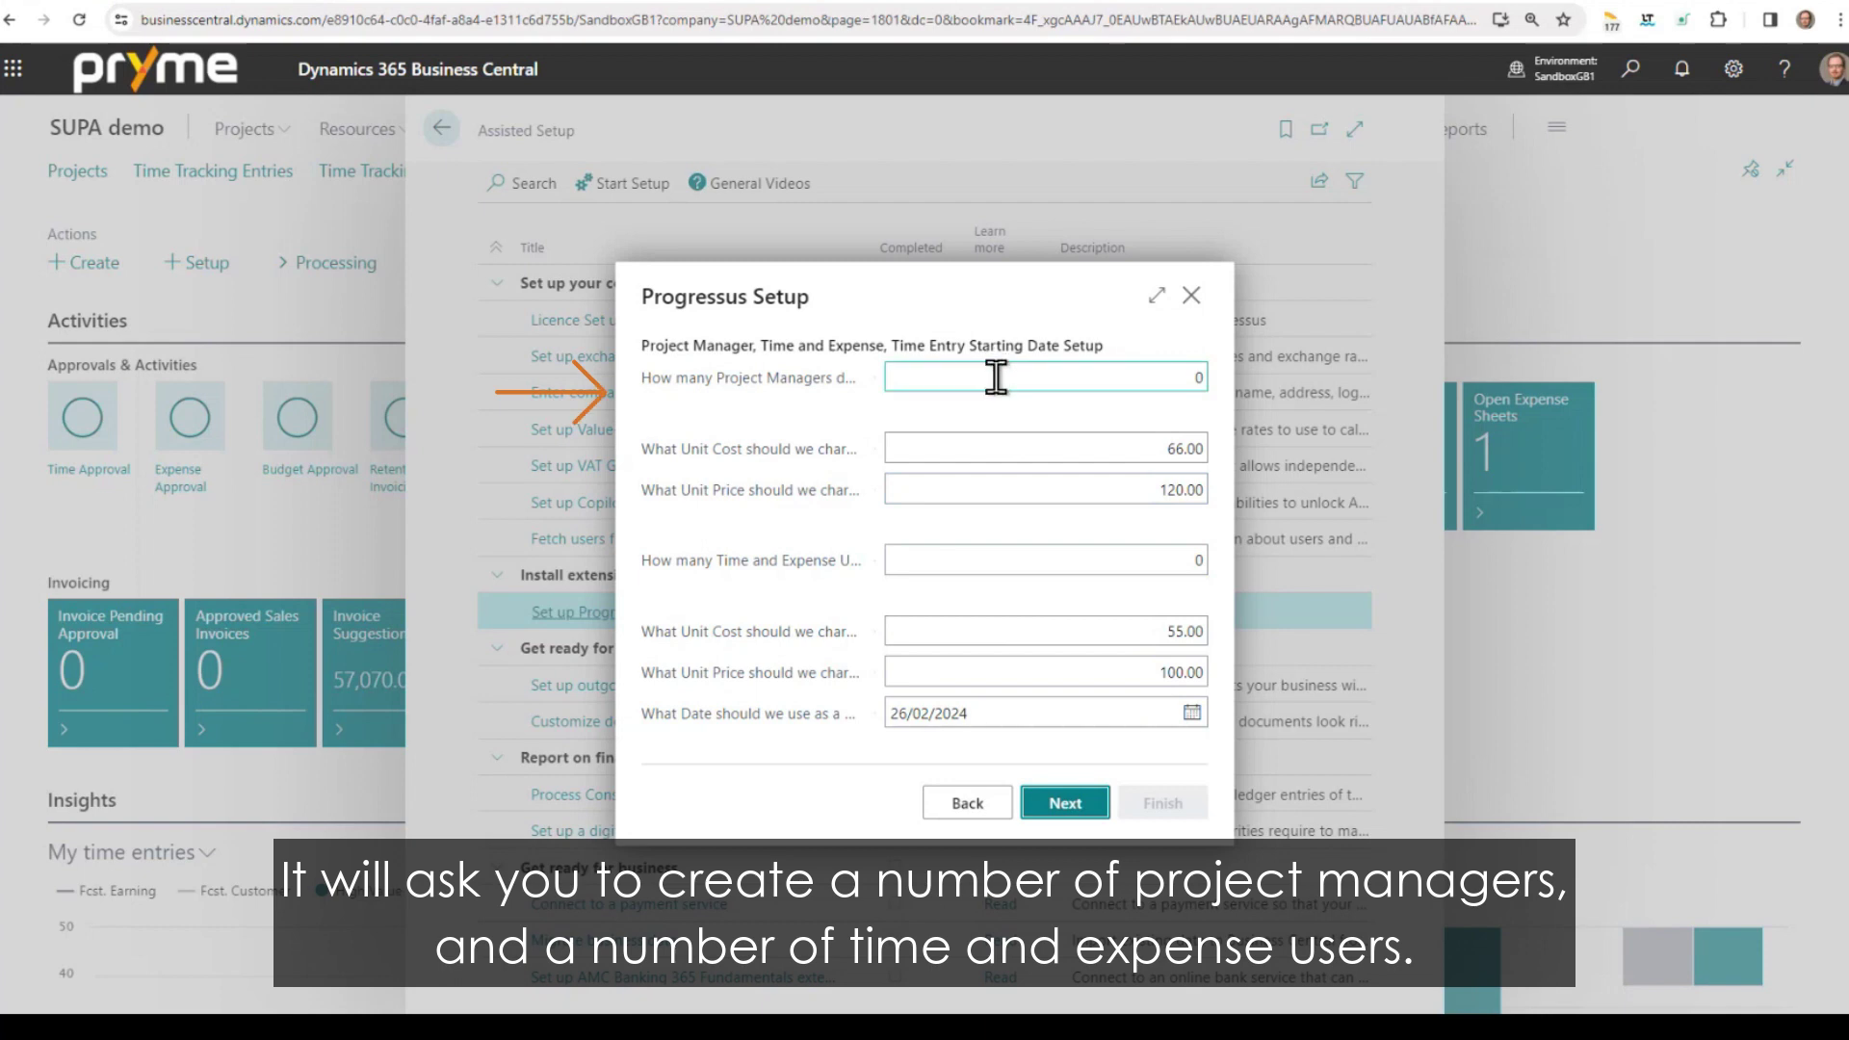
pyautogui.click(996, 378)
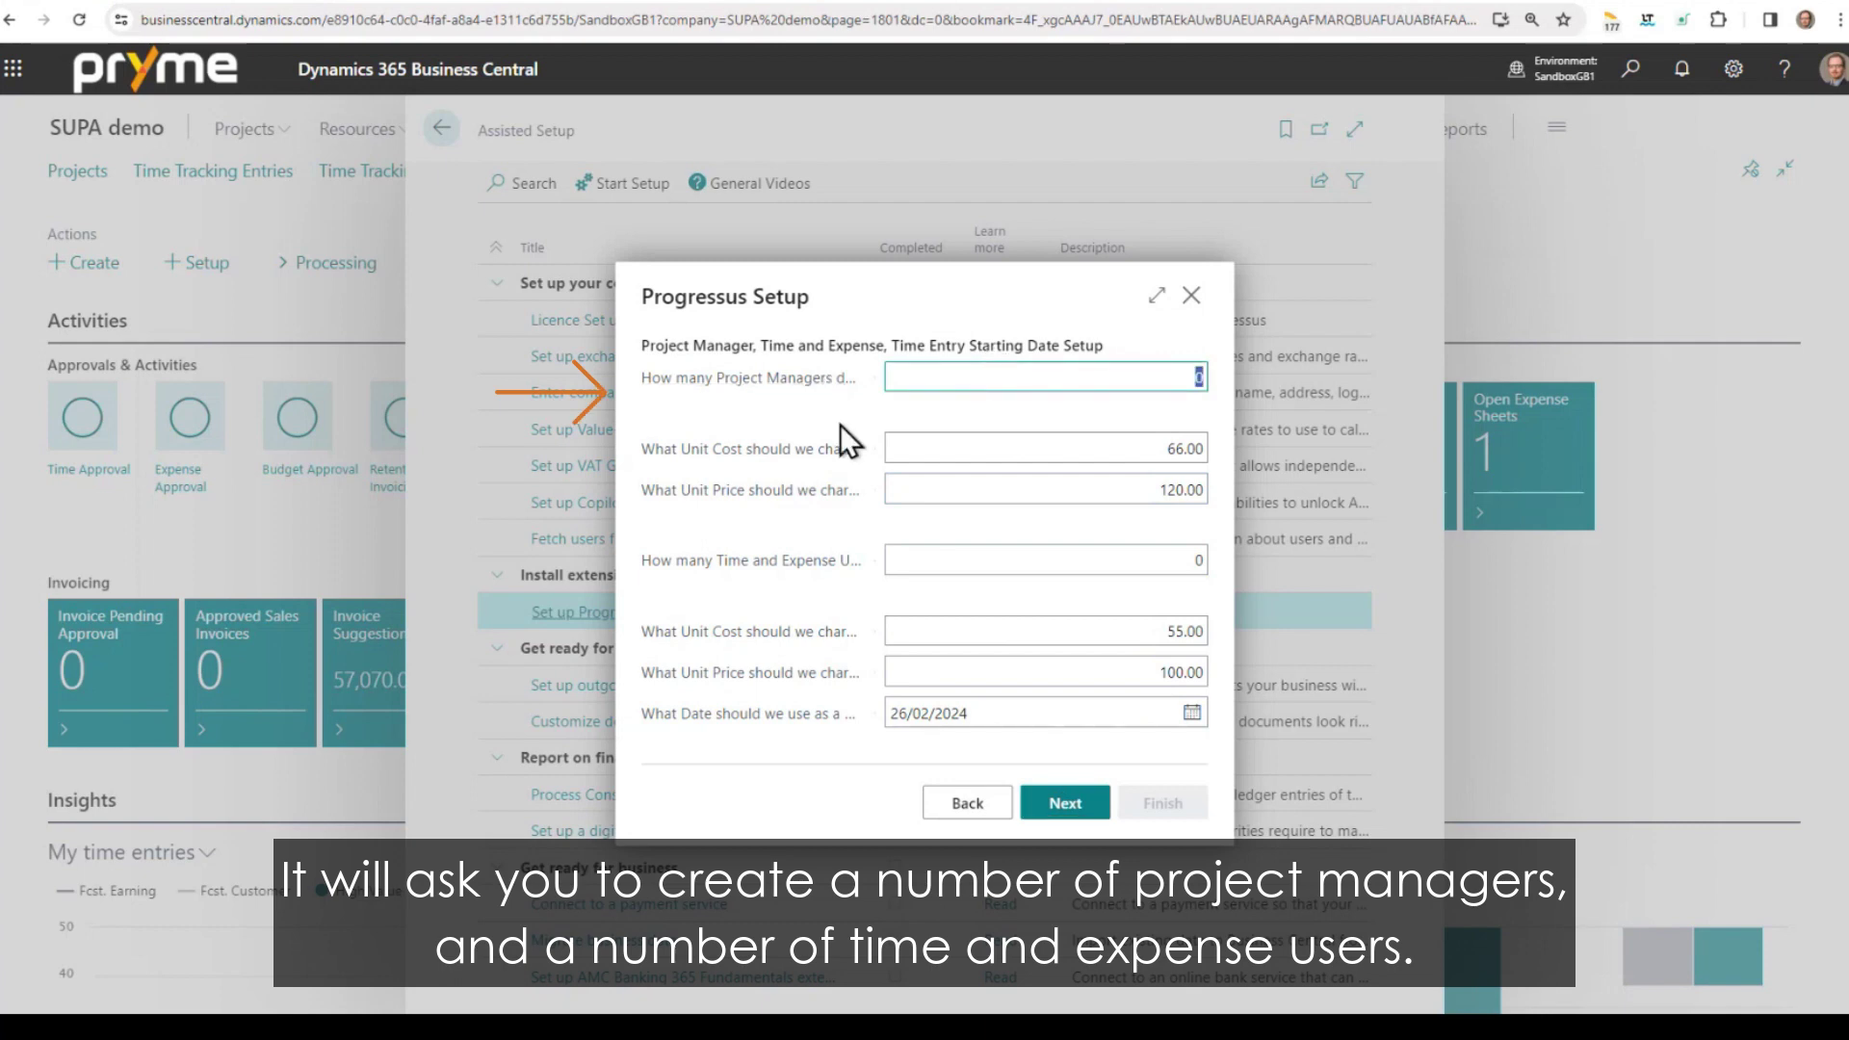
pyautogui.click(975, 557)
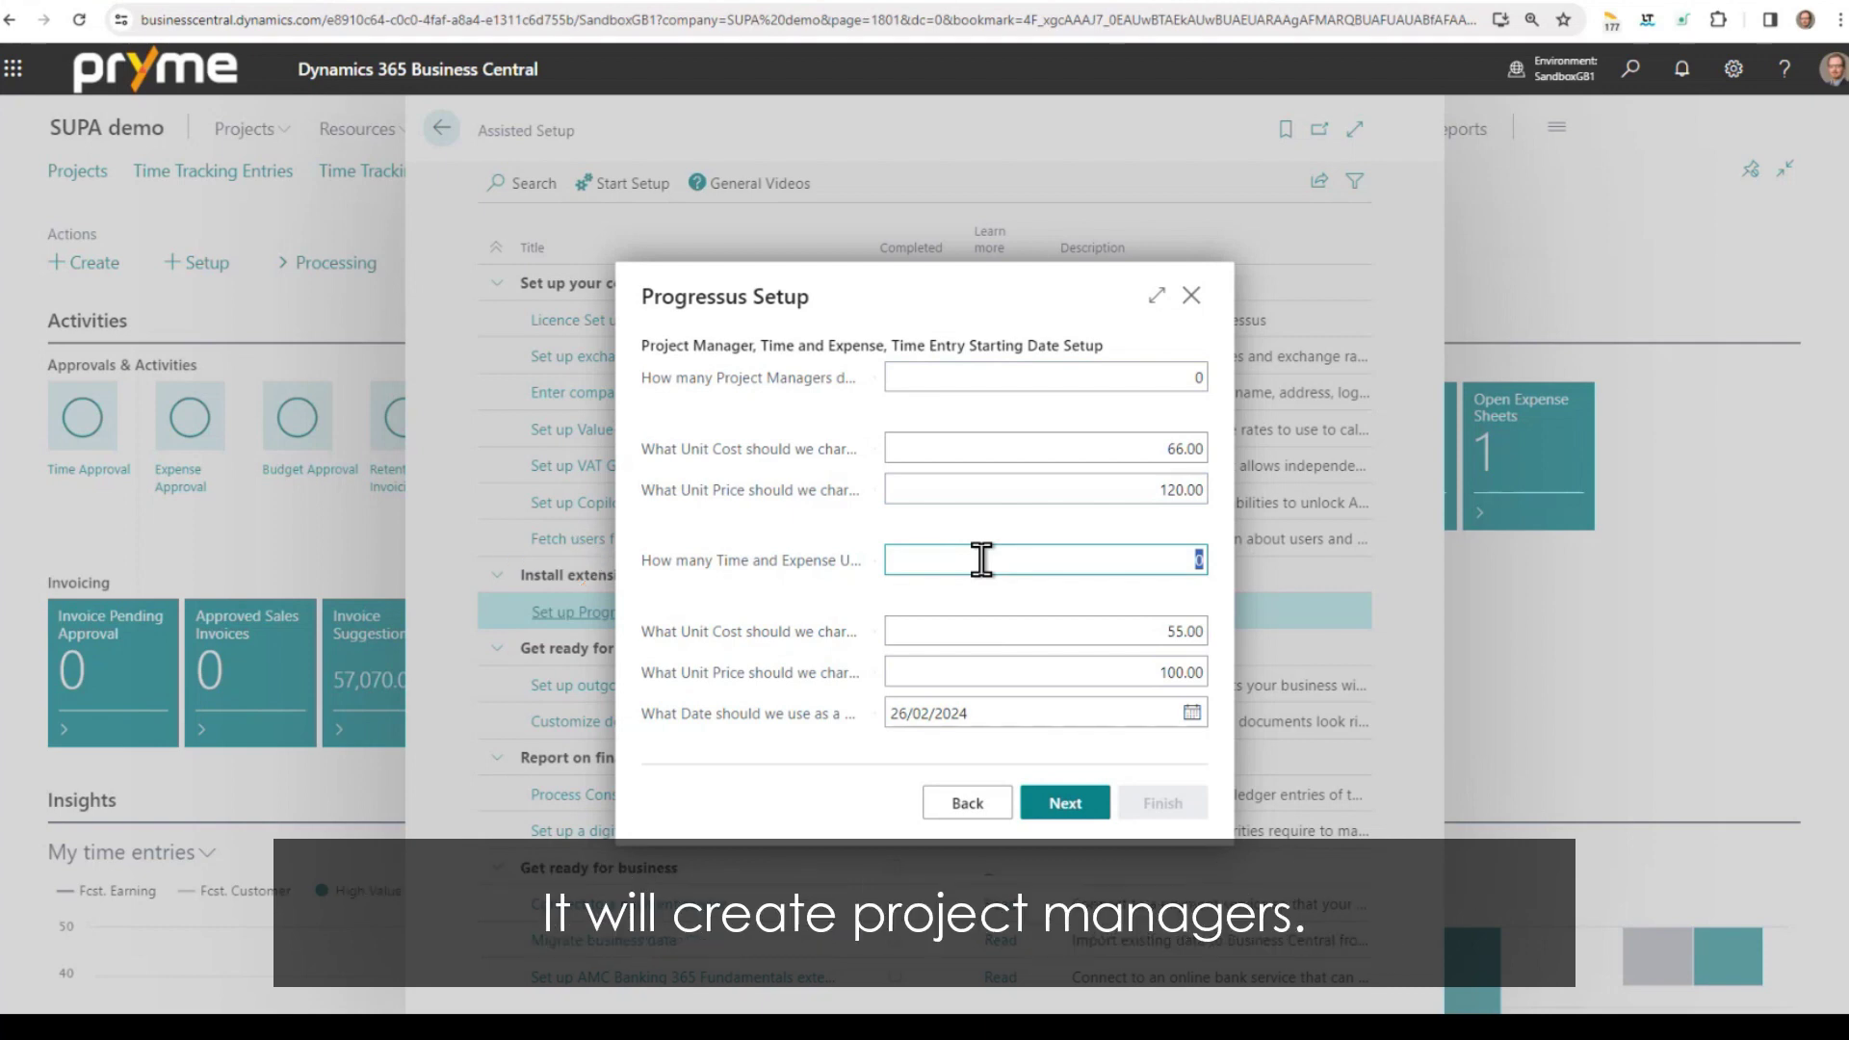
pyautogui.click(1004, 376)
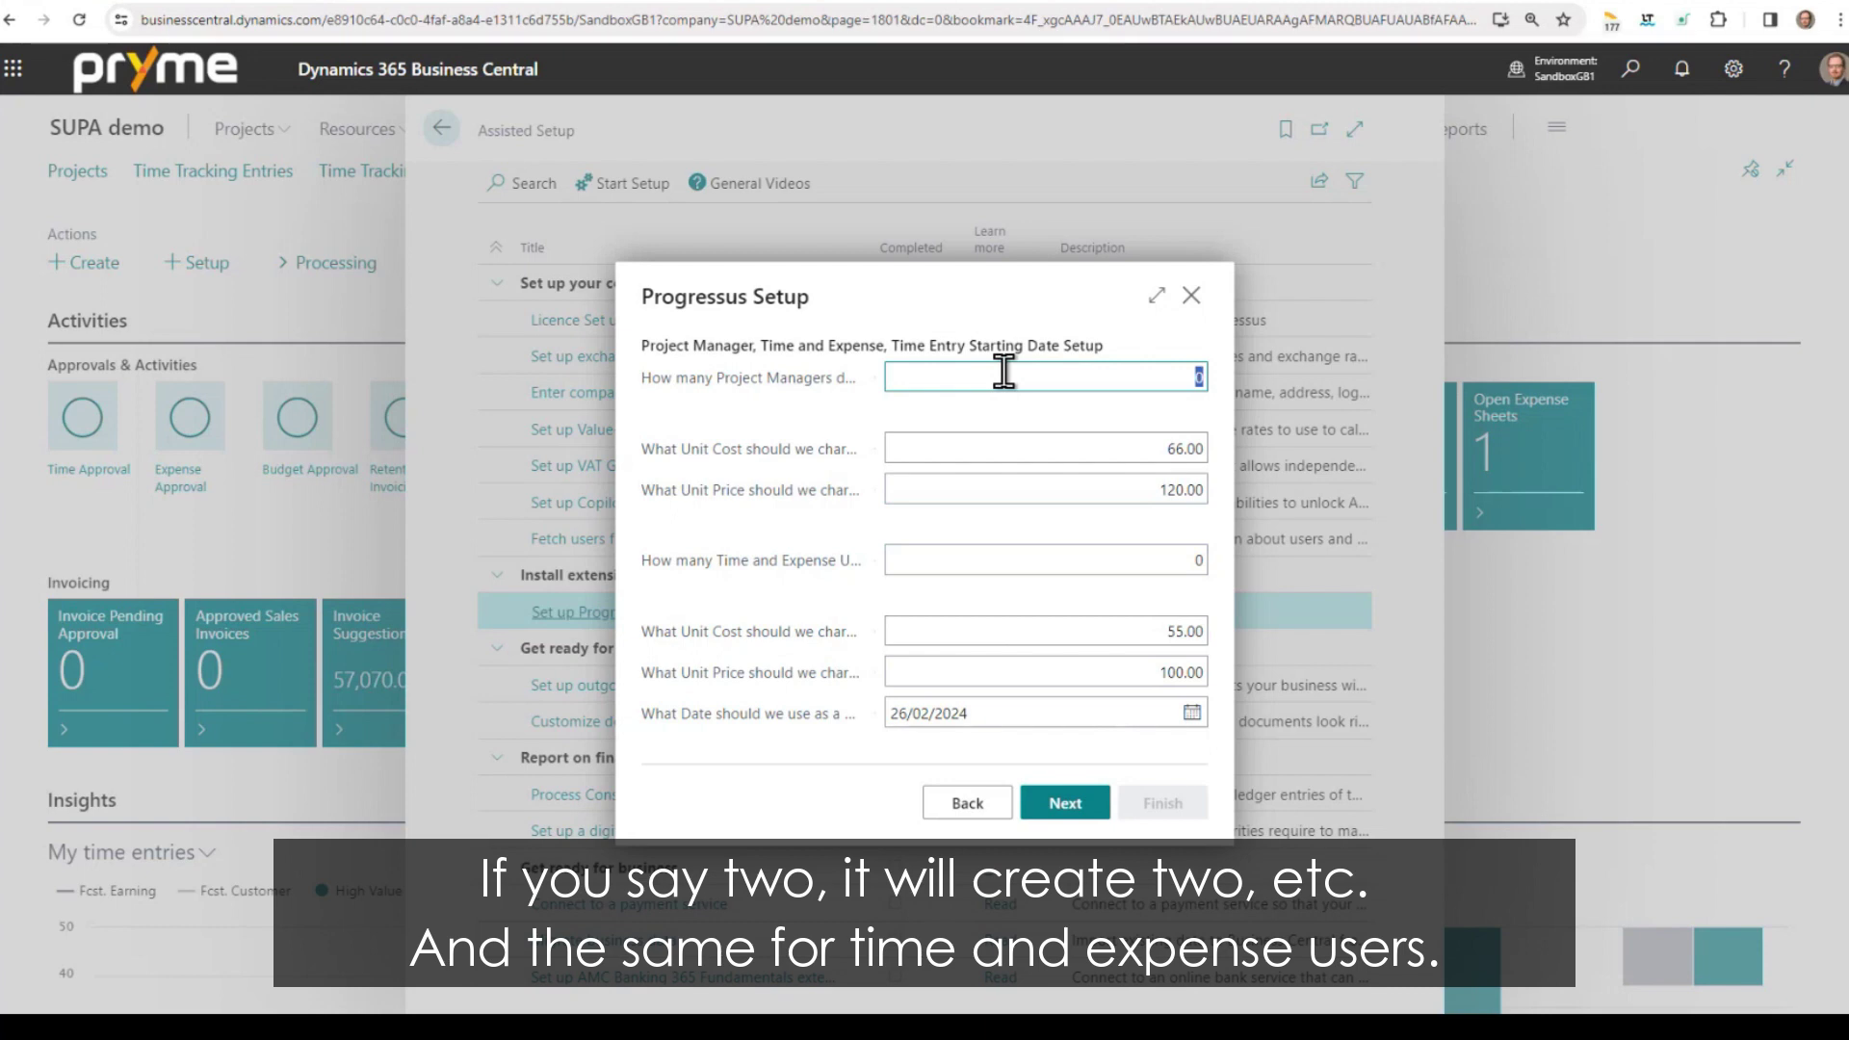
pyautogui.click(997, 557)
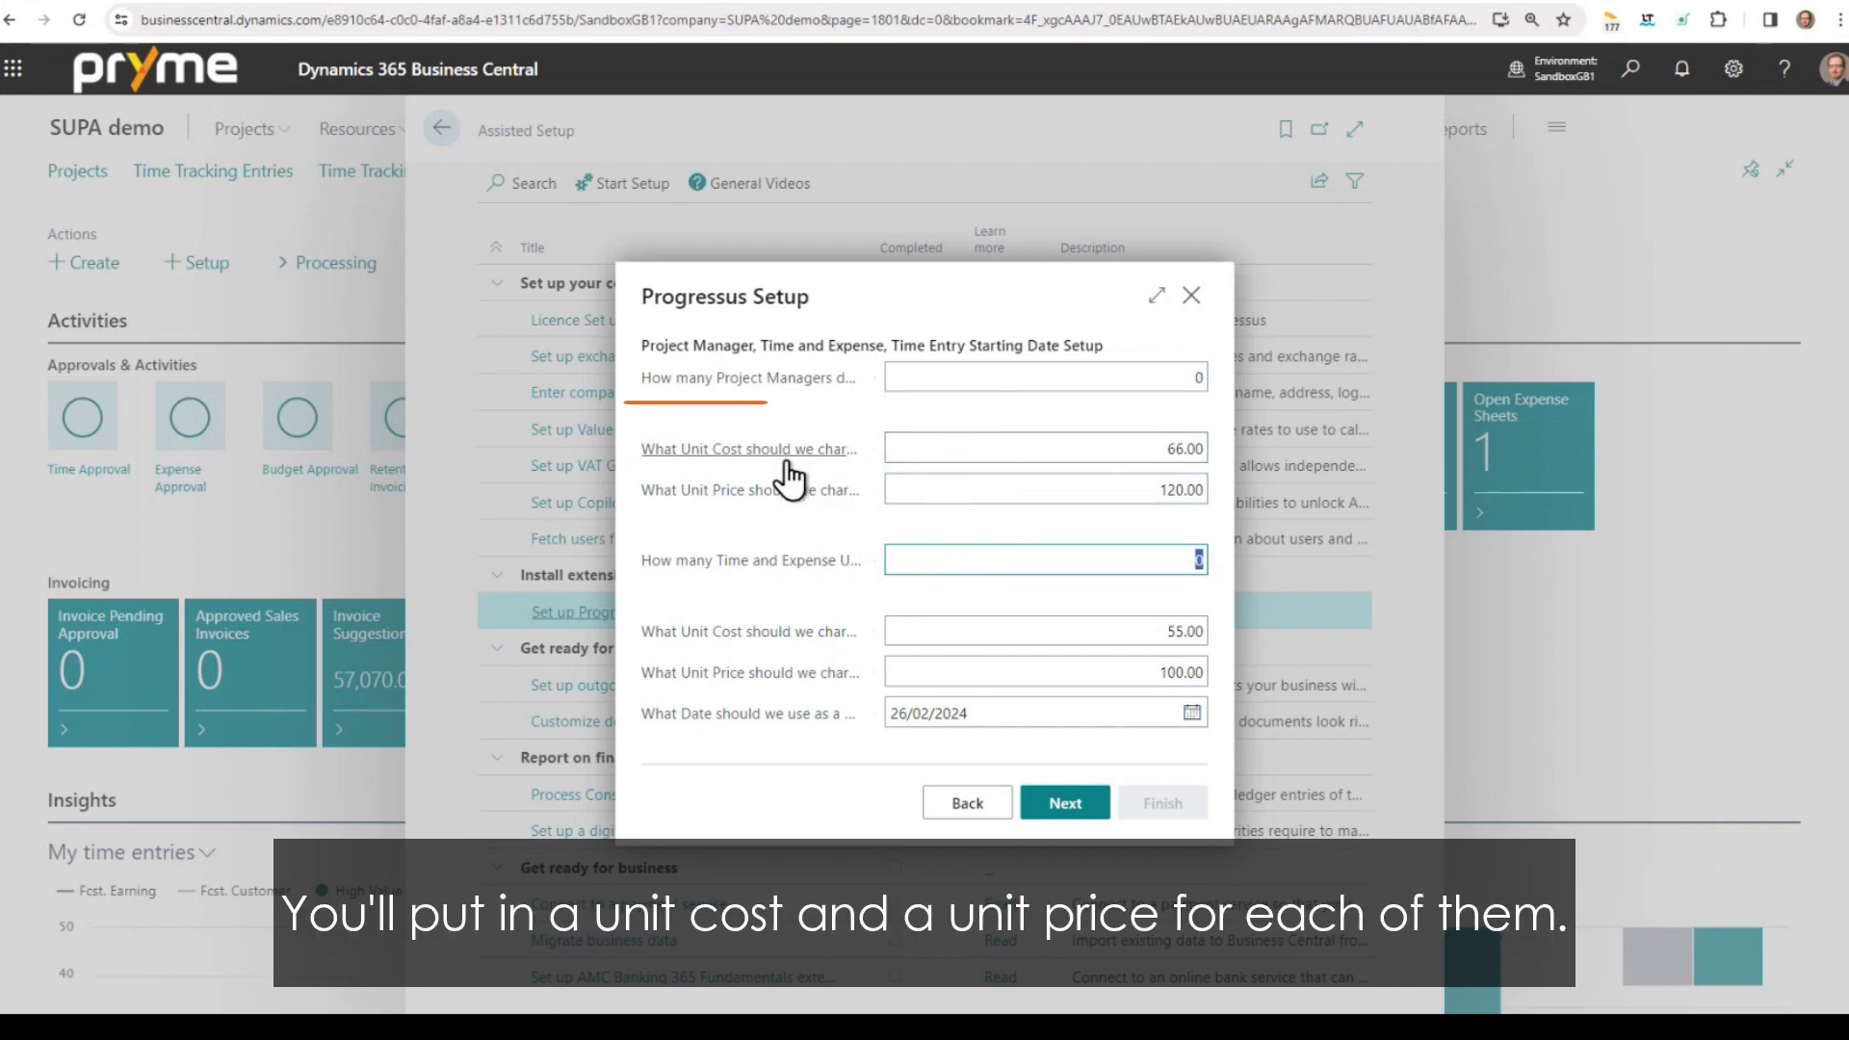
pyautogui.moveTo(770, 449)
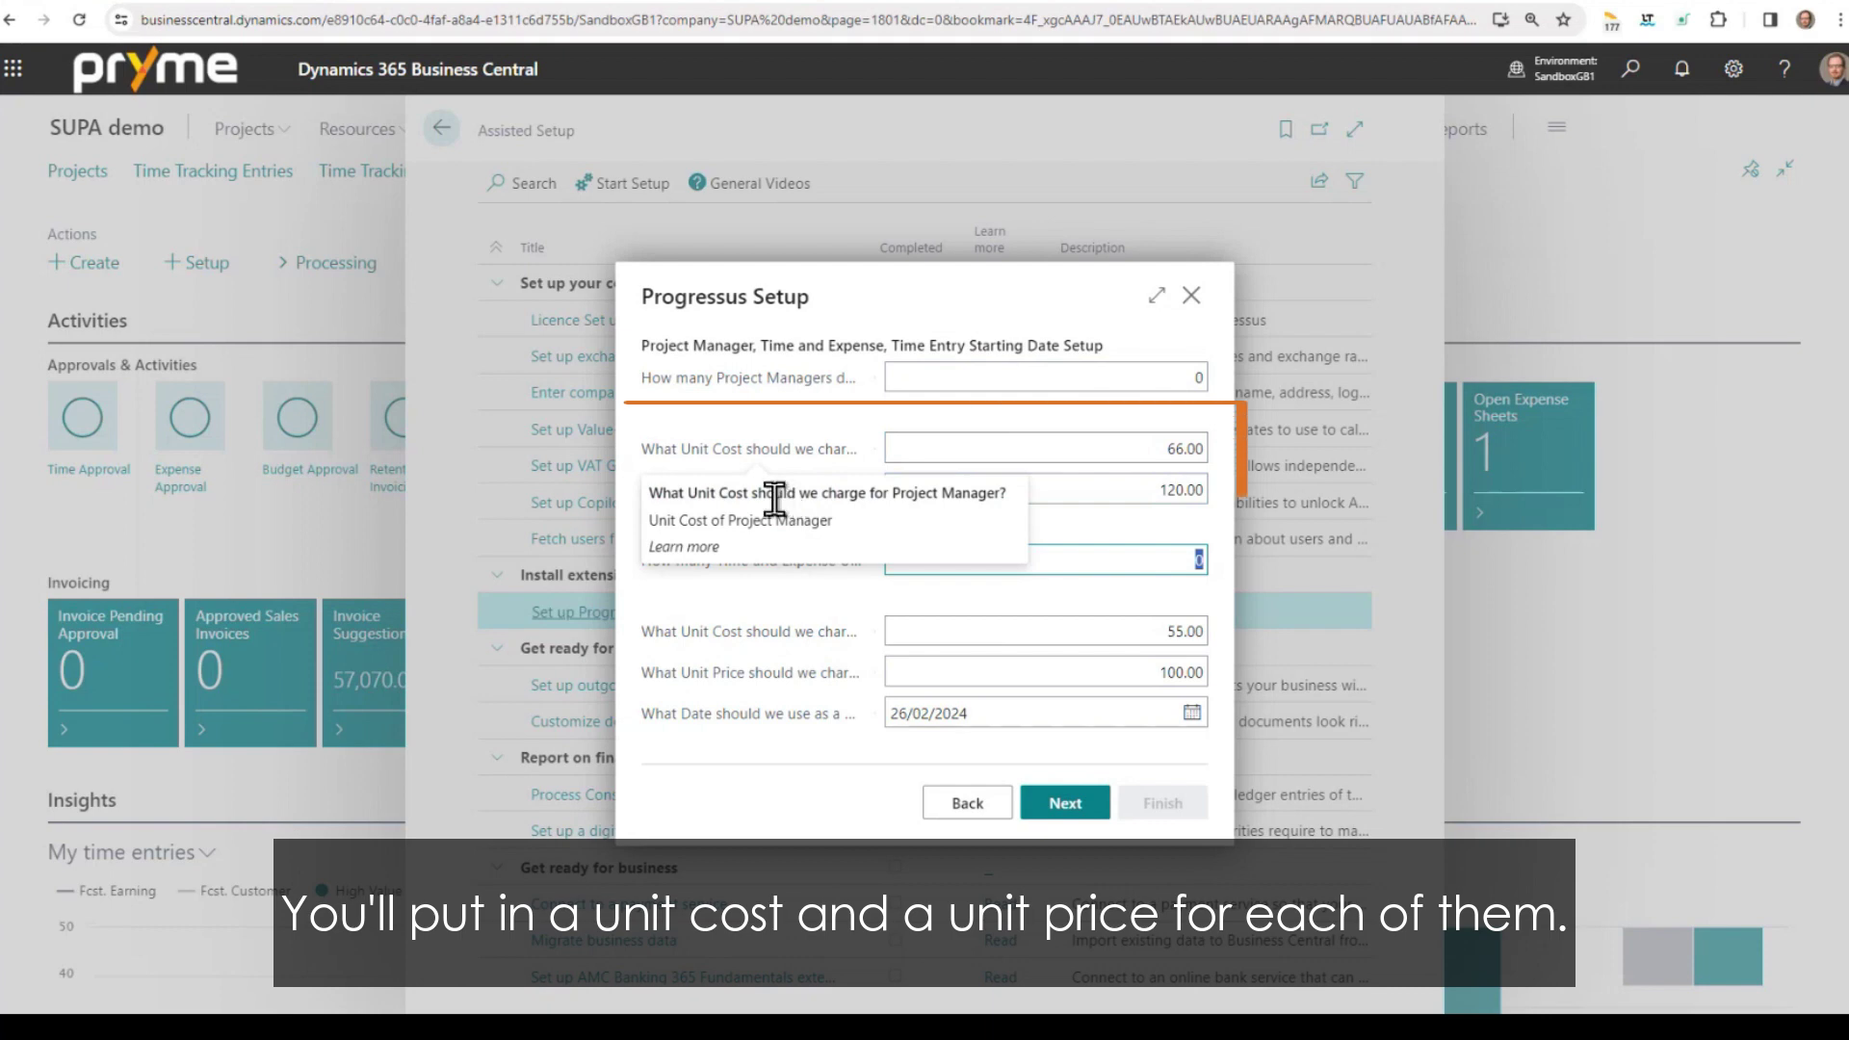
pyautogui.click(995, 451)
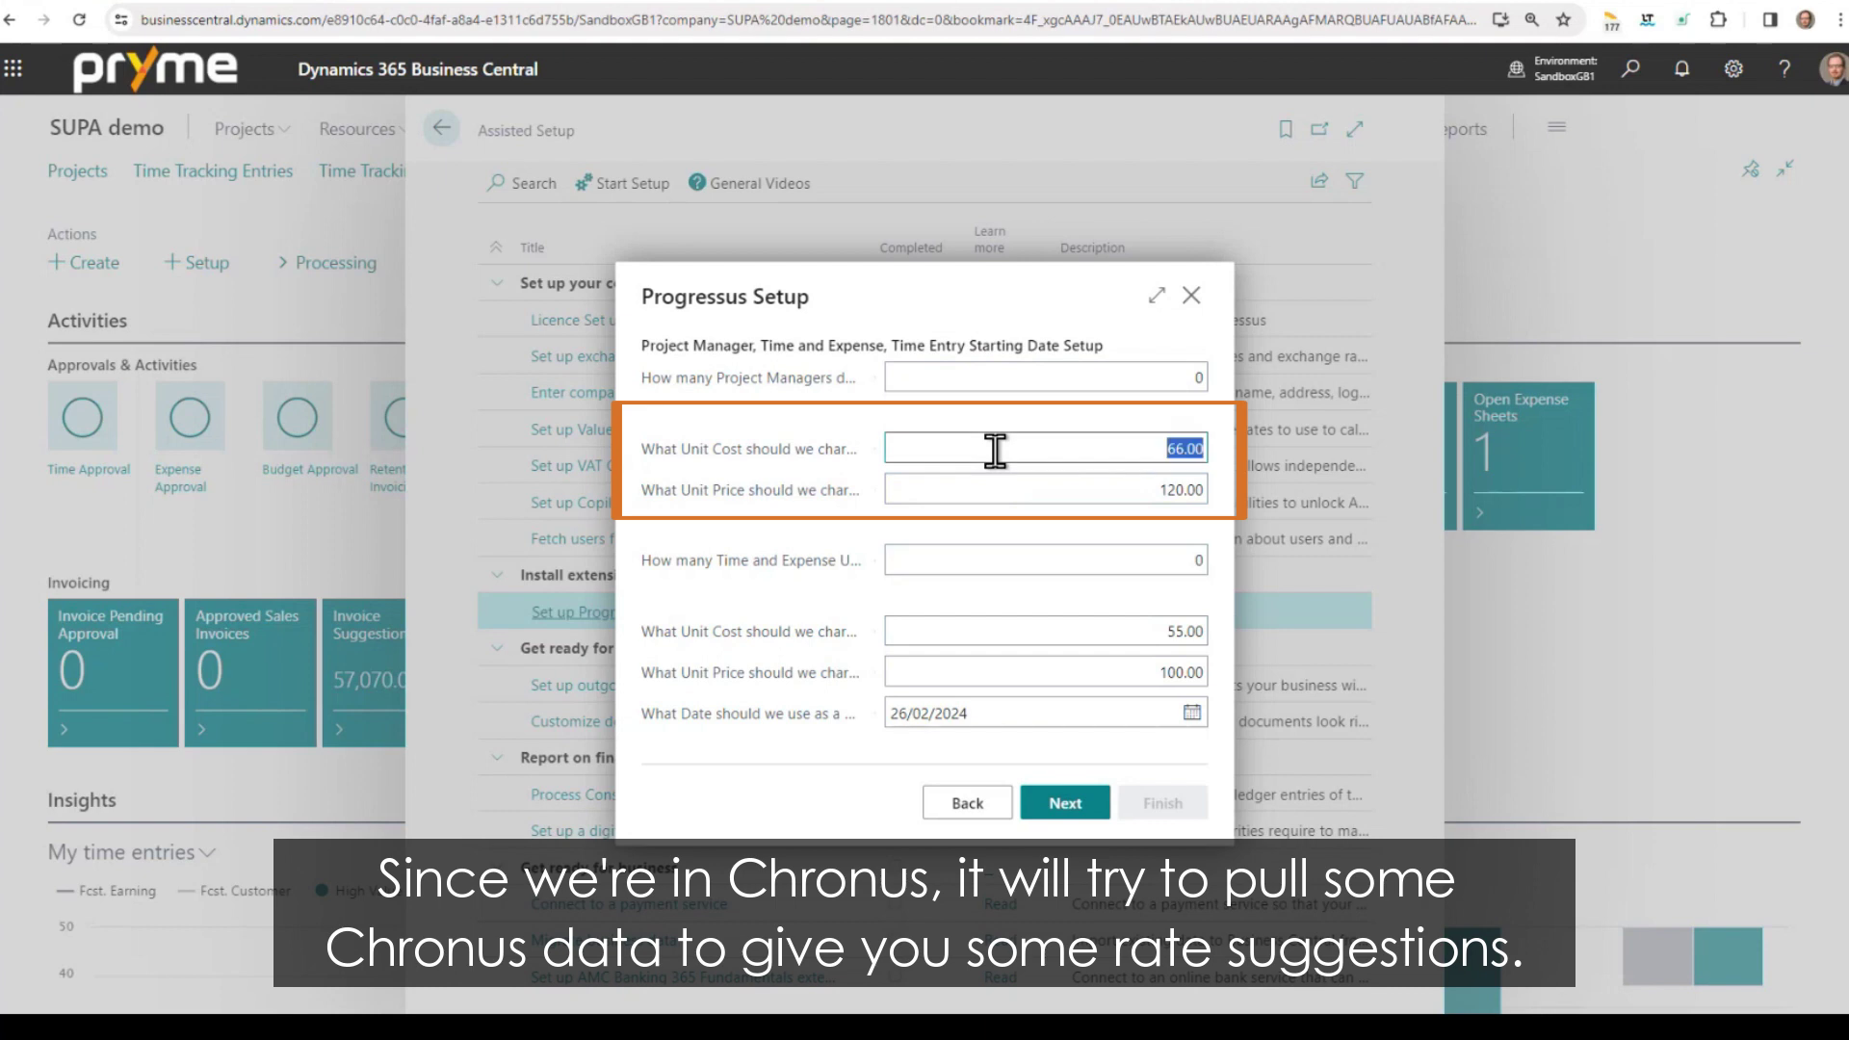
pyautogui.click(1012, 497)
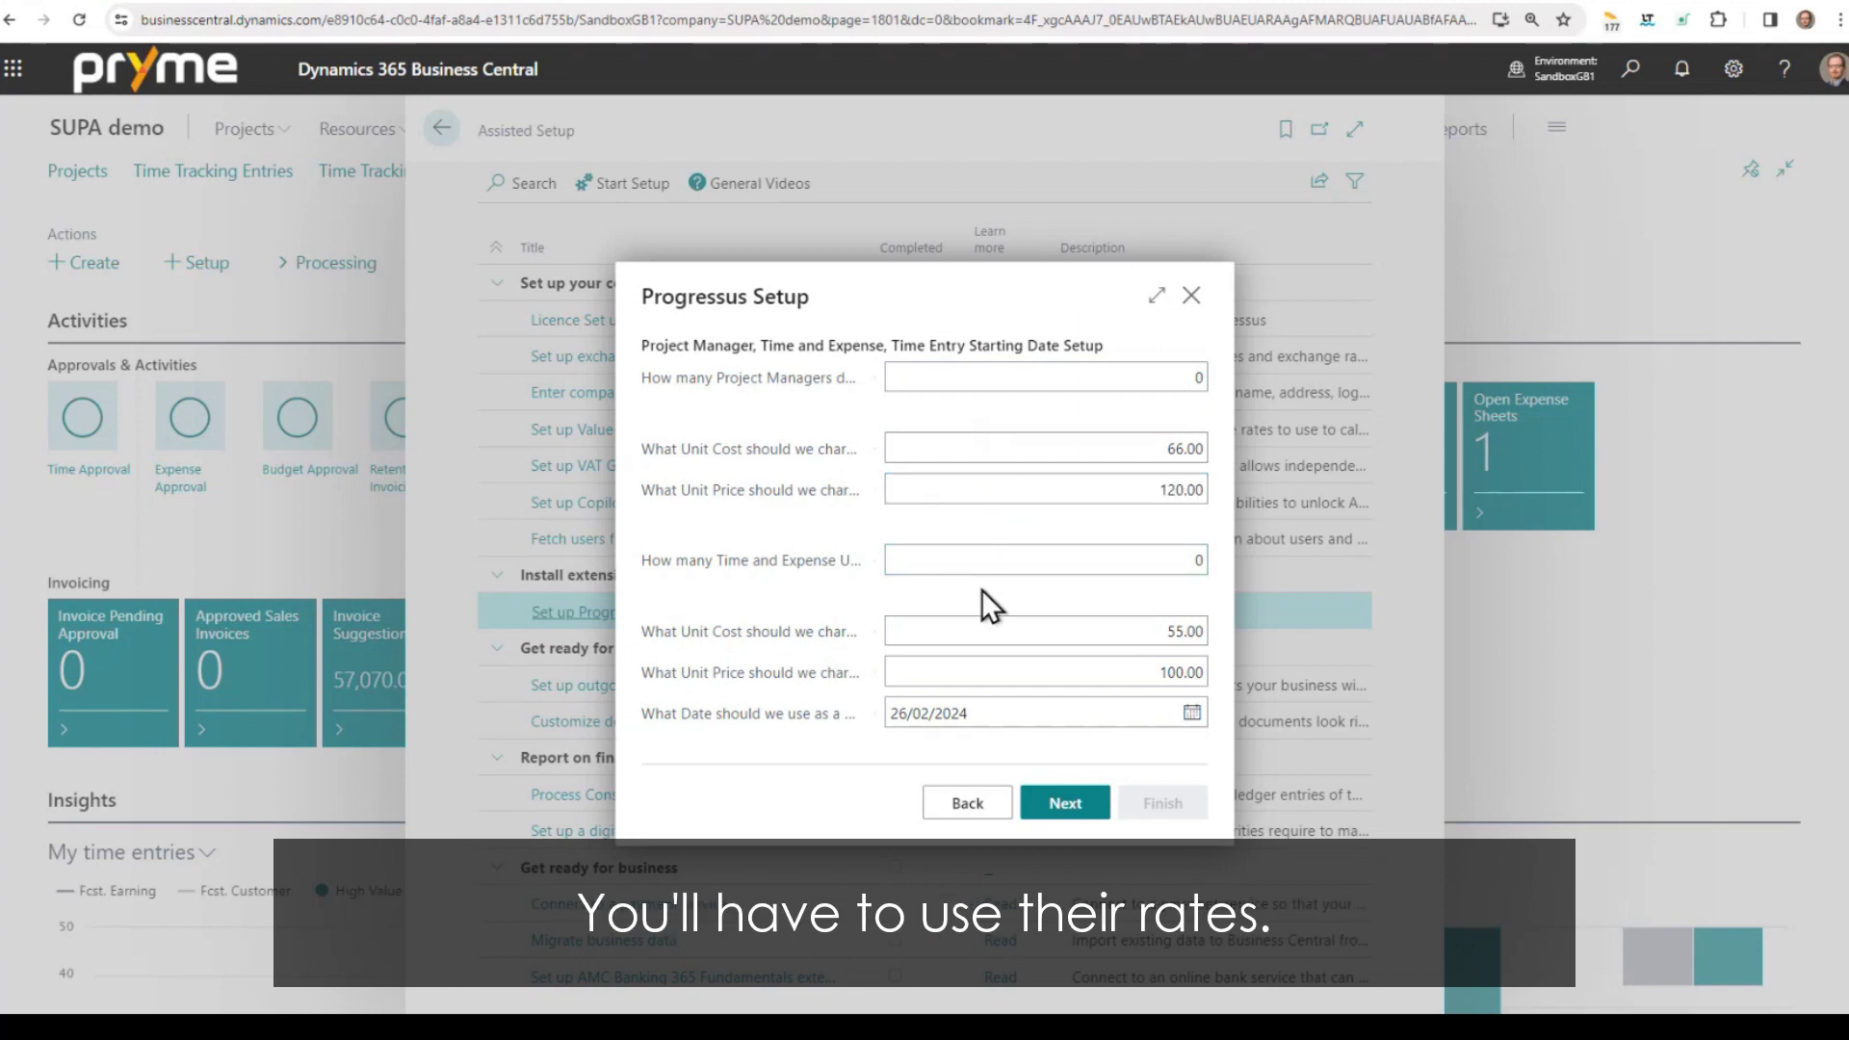
pyautogui.click(1056, 809)
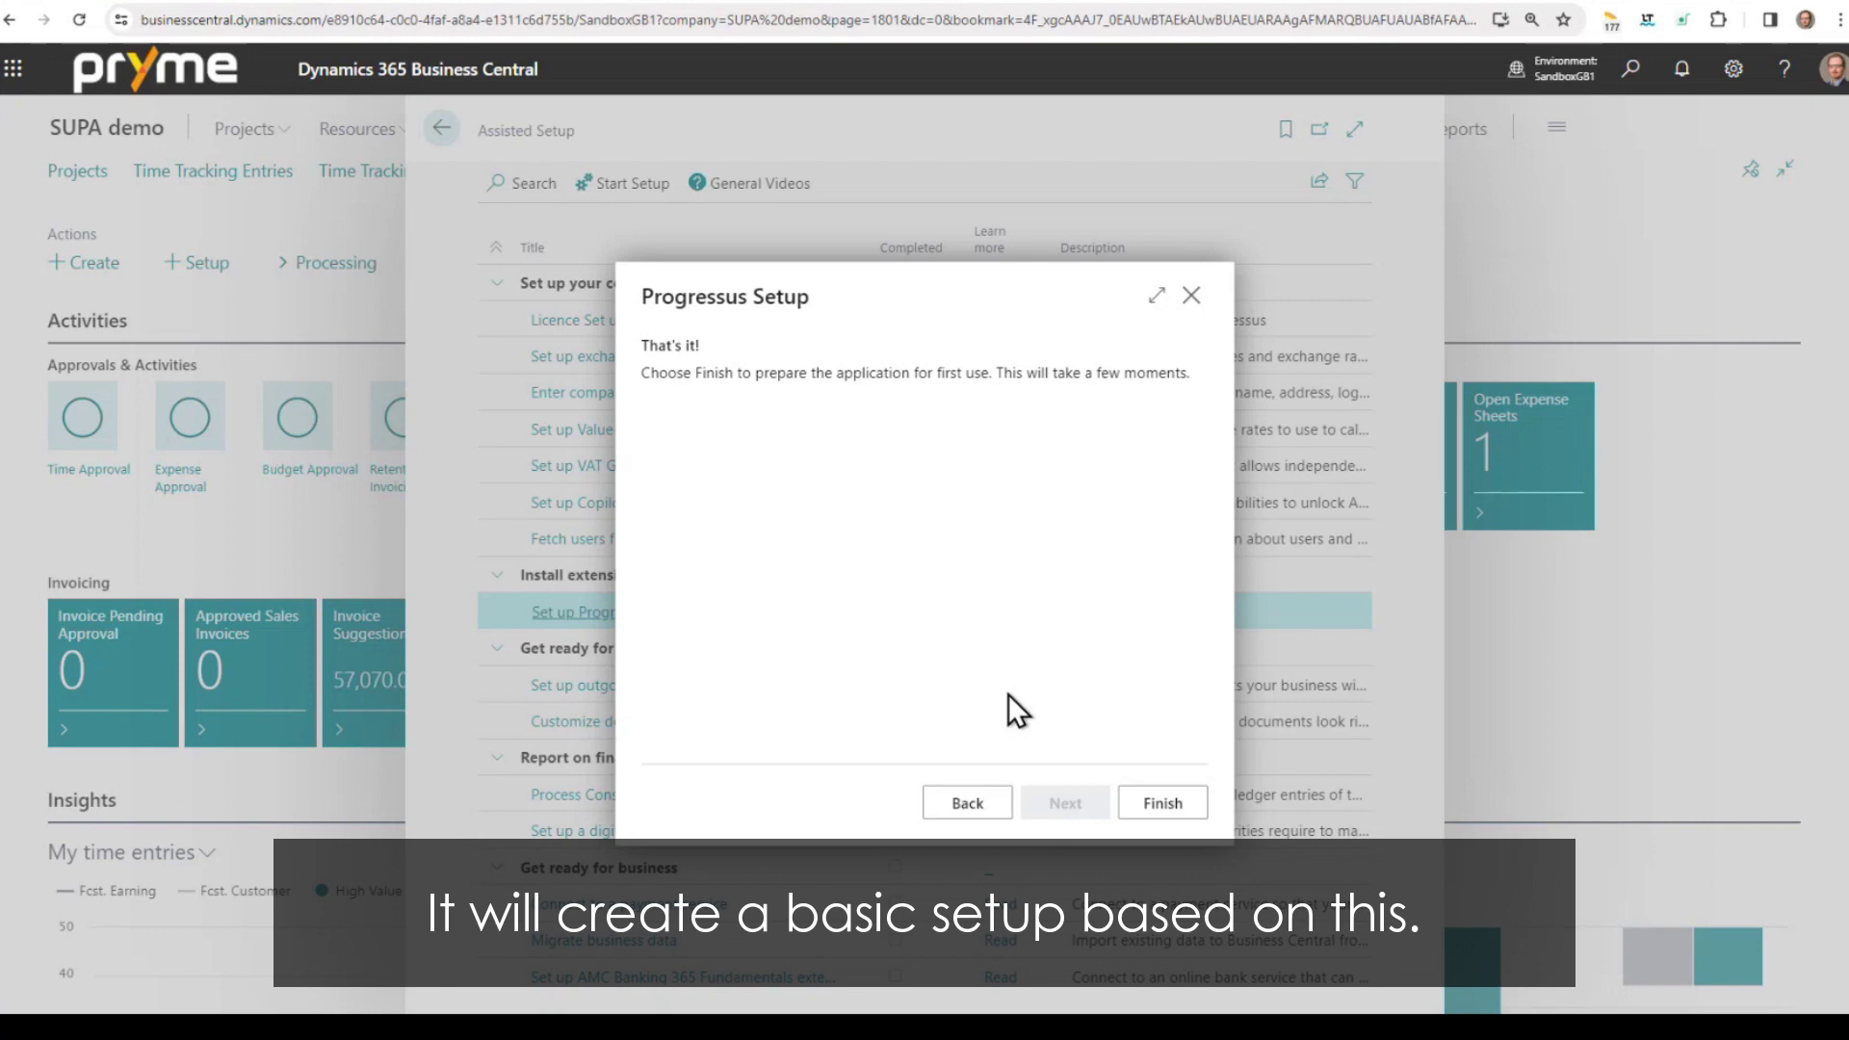
# - Return to the guide's welcome page, enable creating demo setup and projects, and advance to the unit cost and price page
pyautogui.click(967, 803)
pyautogui.click(967, 804)
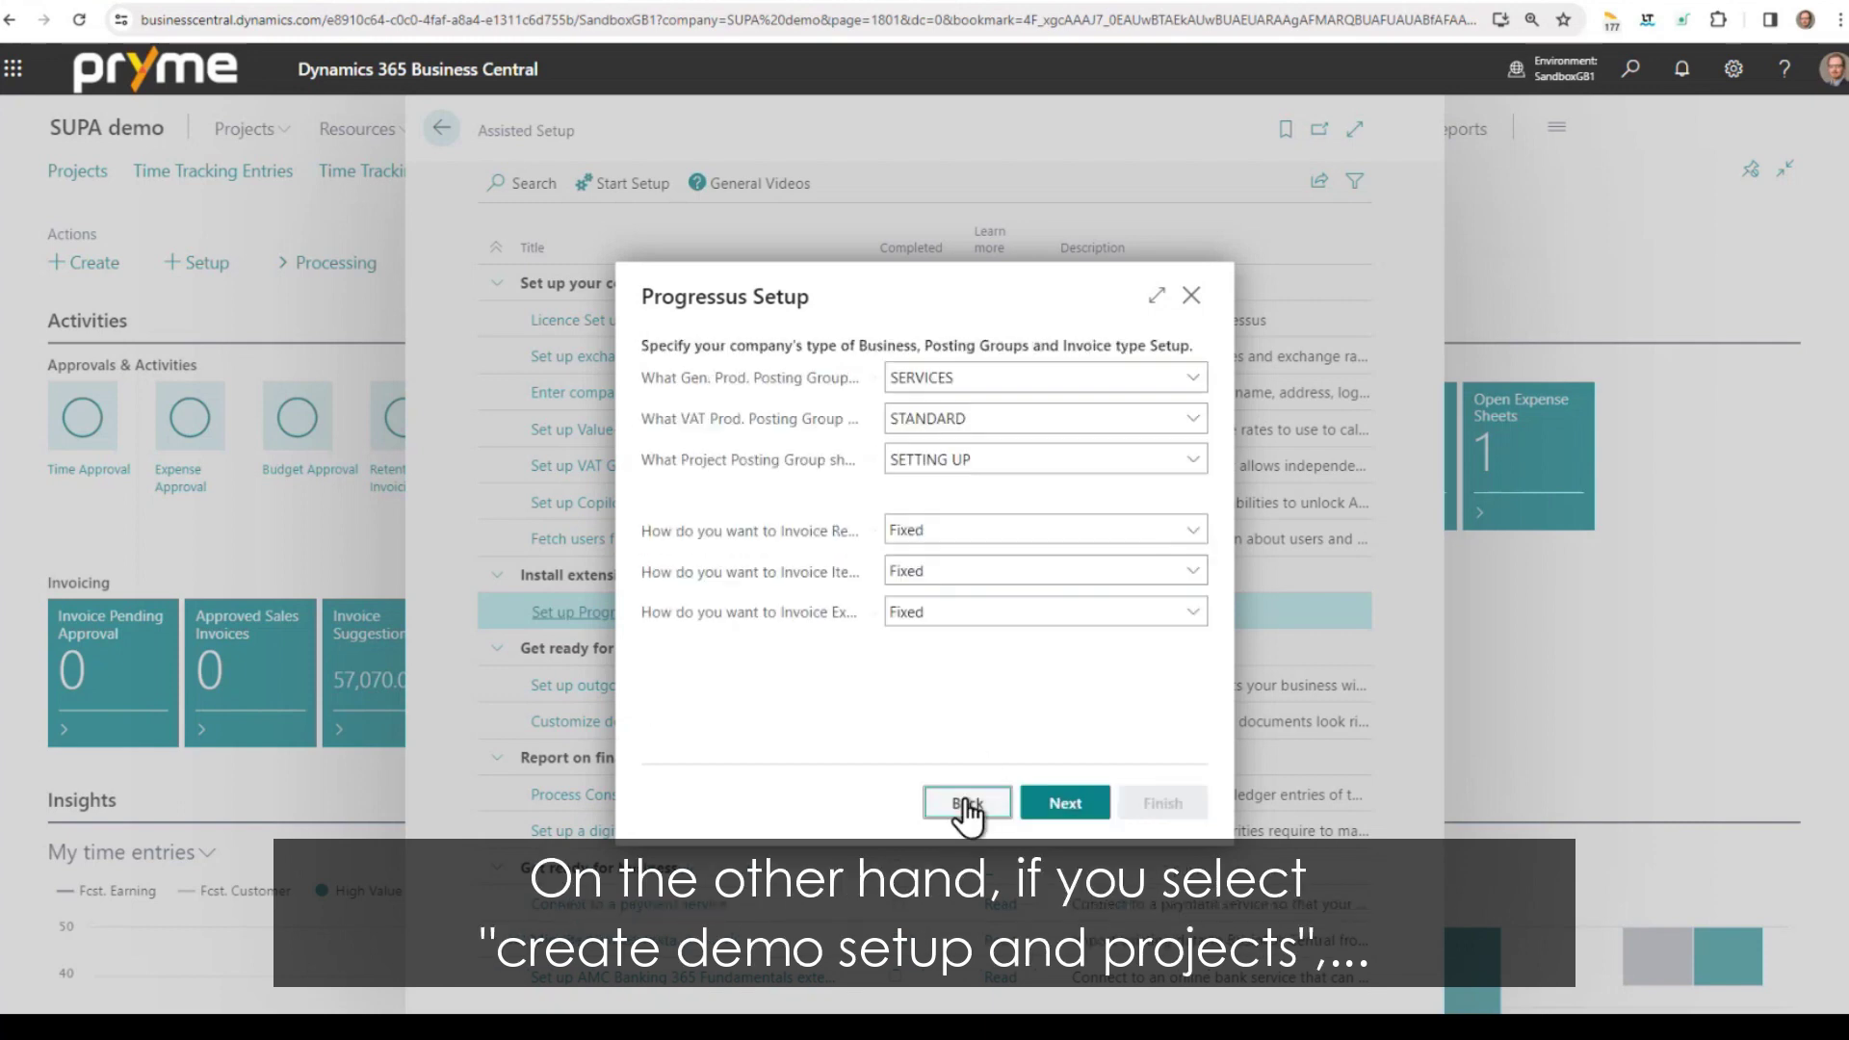
pyautogui.click(968, 804)
pyautogui.click(915, 436)
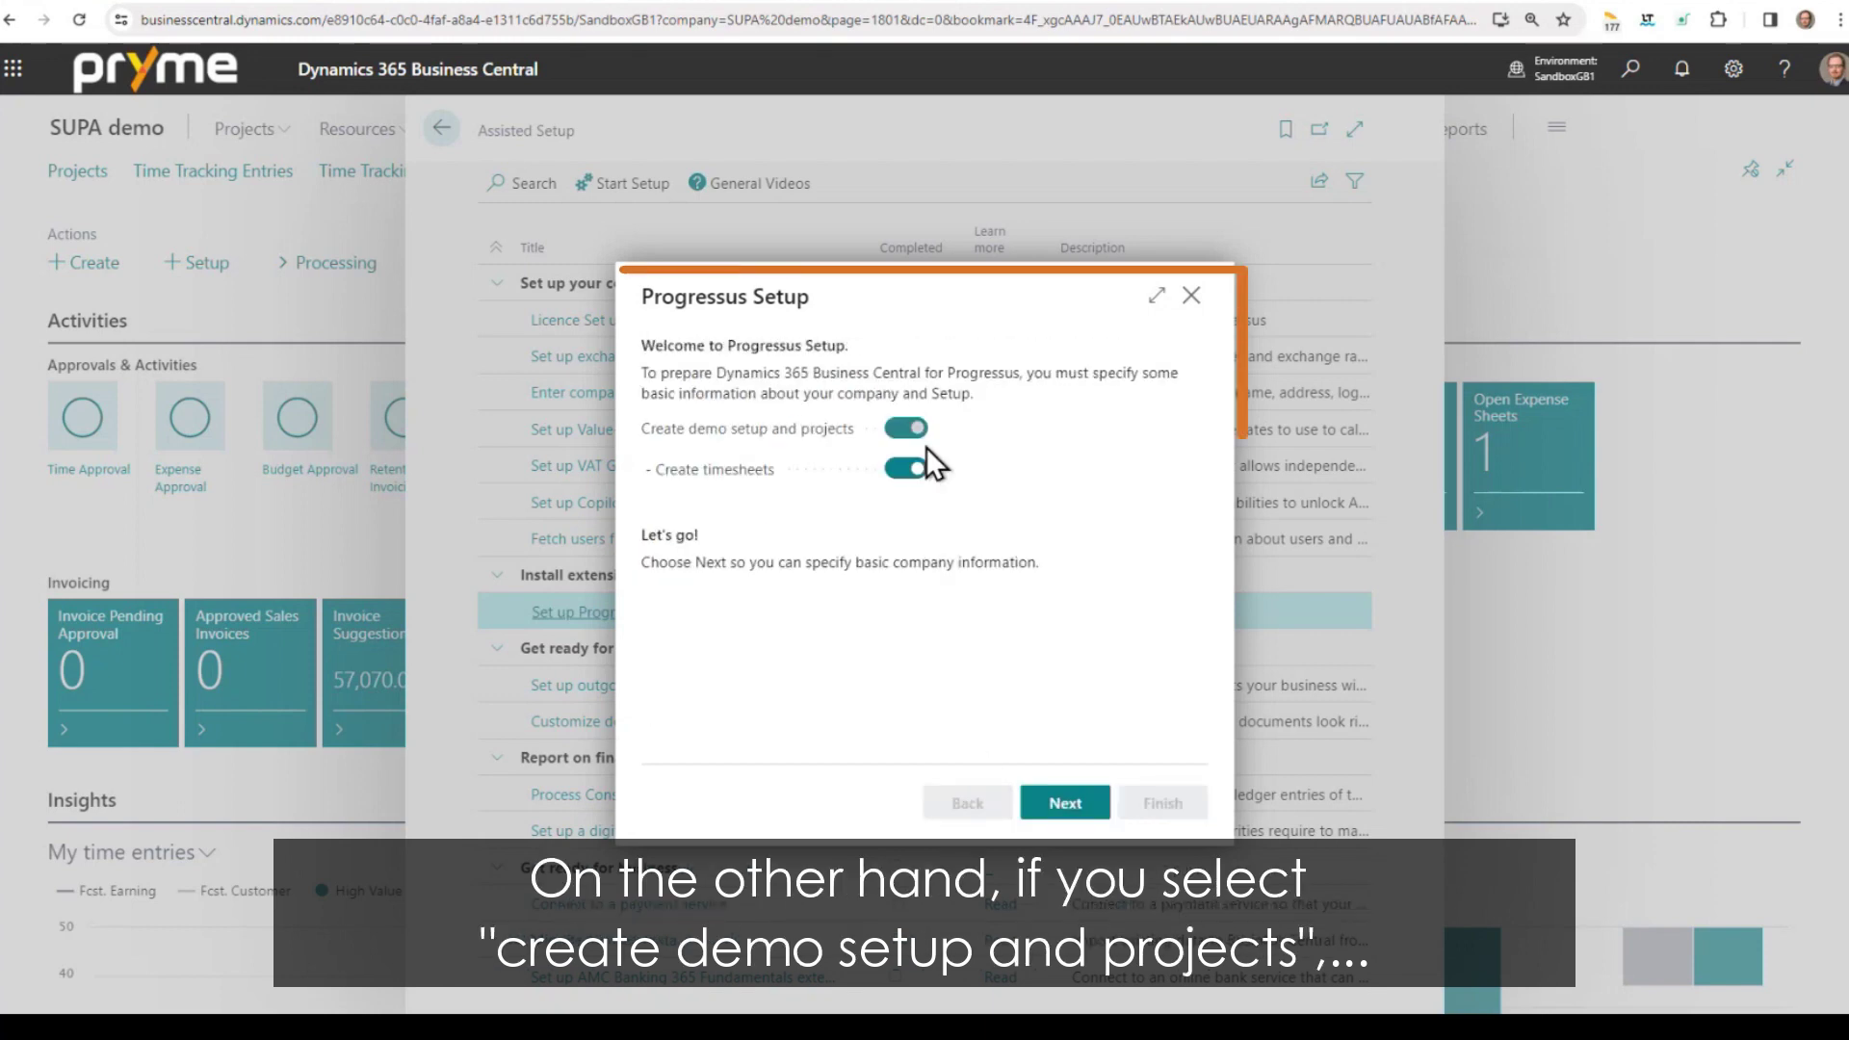
pyautogui.click(1065, 803)
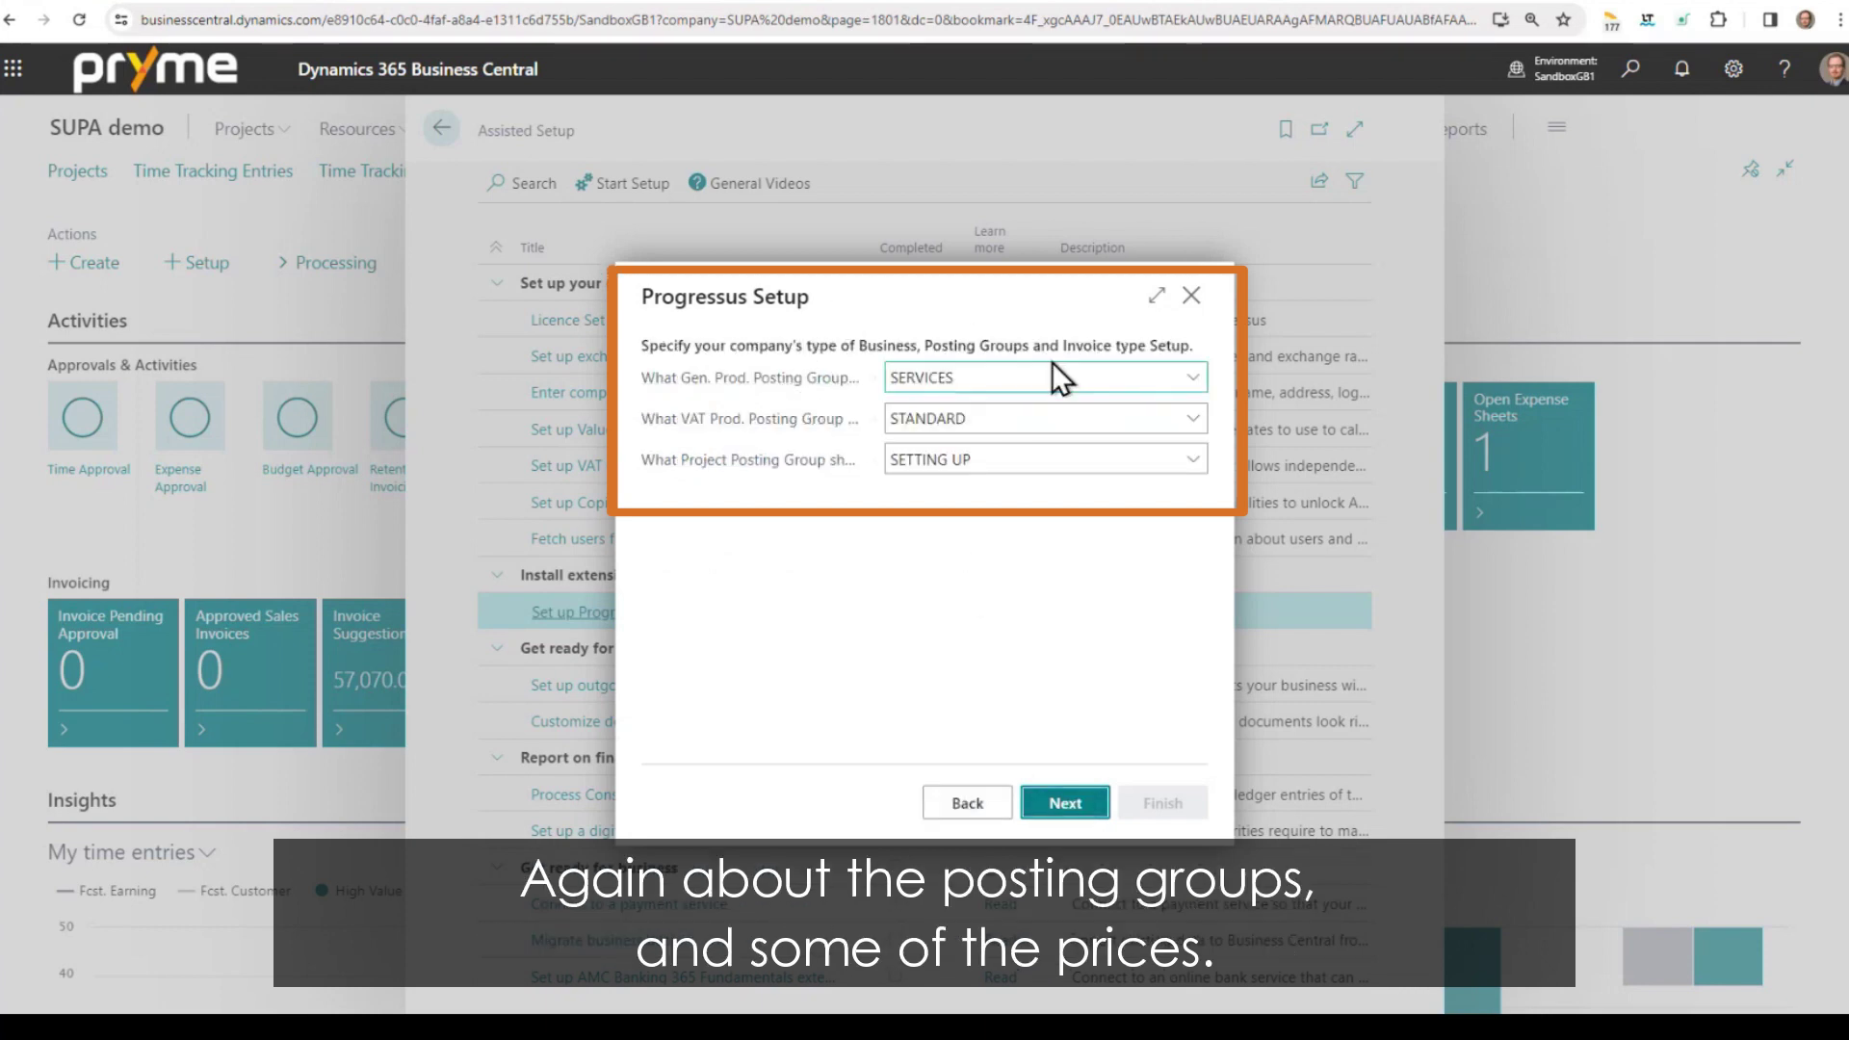
pyautogui.click(1066, 803)
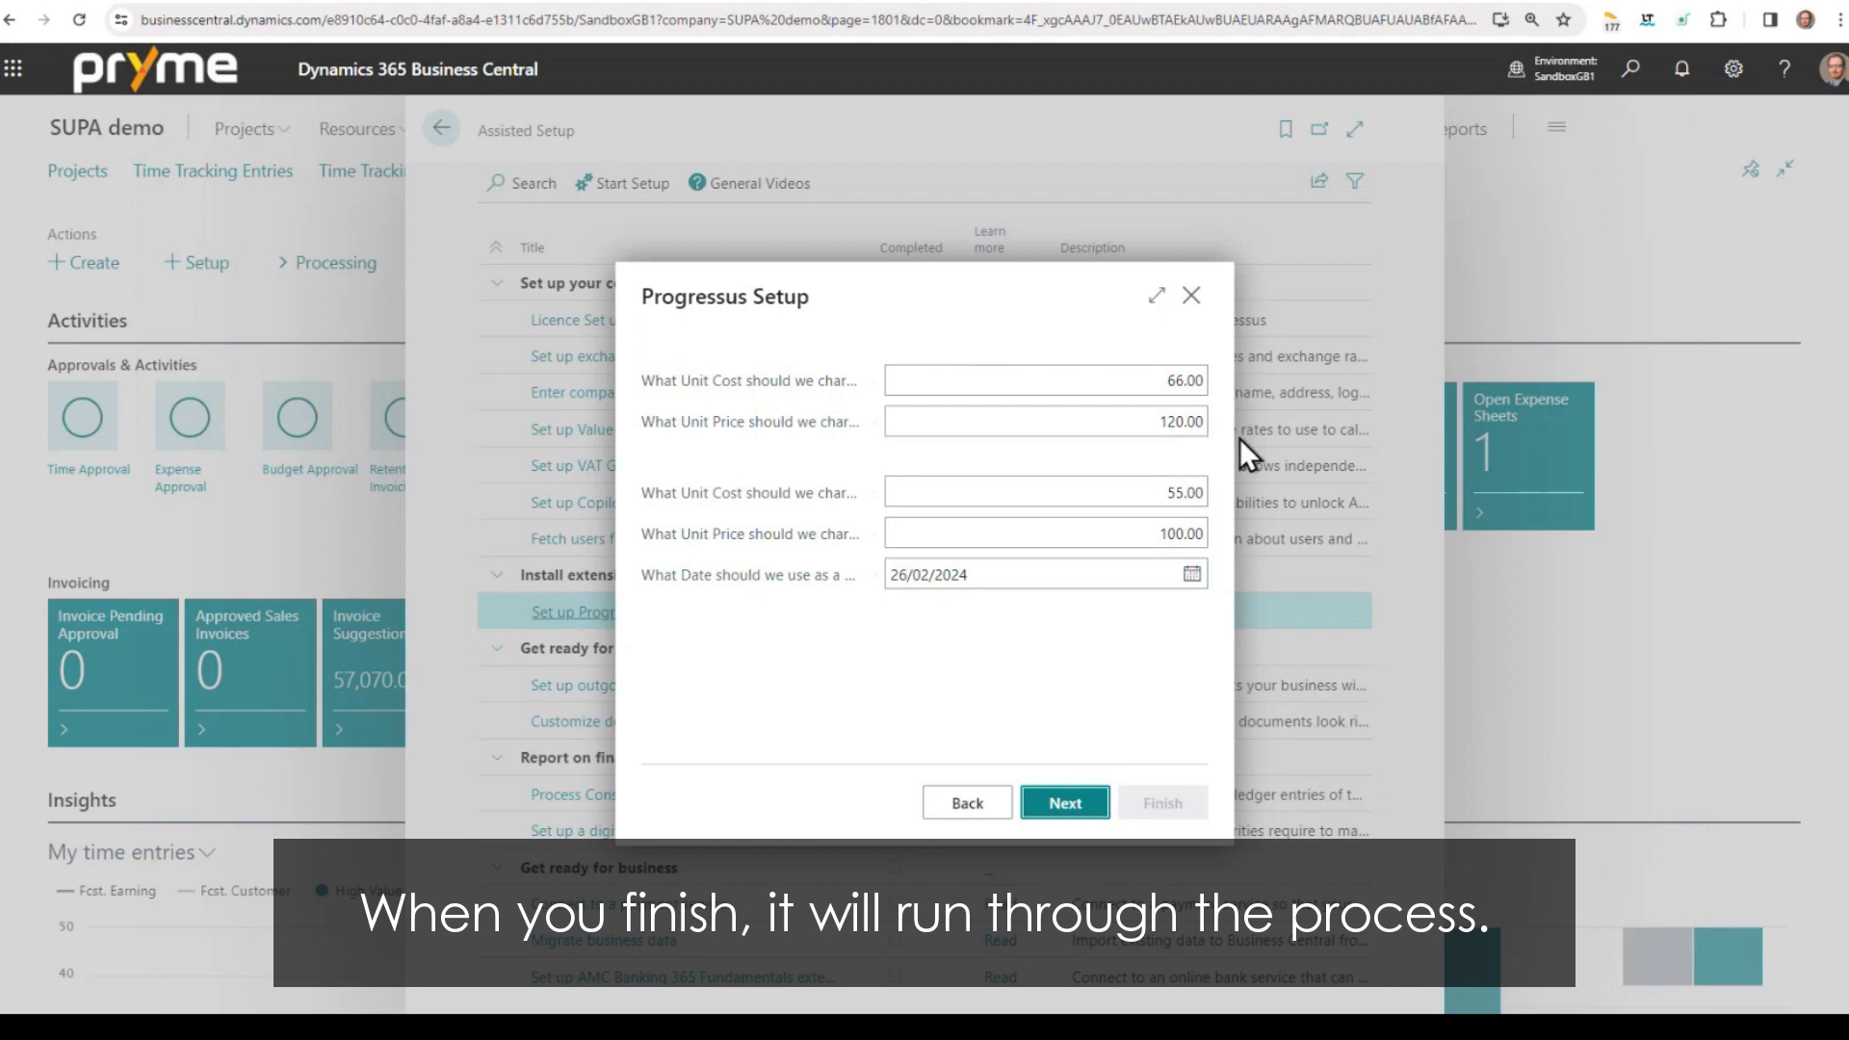
# - Exit the Progressus Setup guide without finishing it and close the assisted setup list
pyautogui.click(1192, 295)
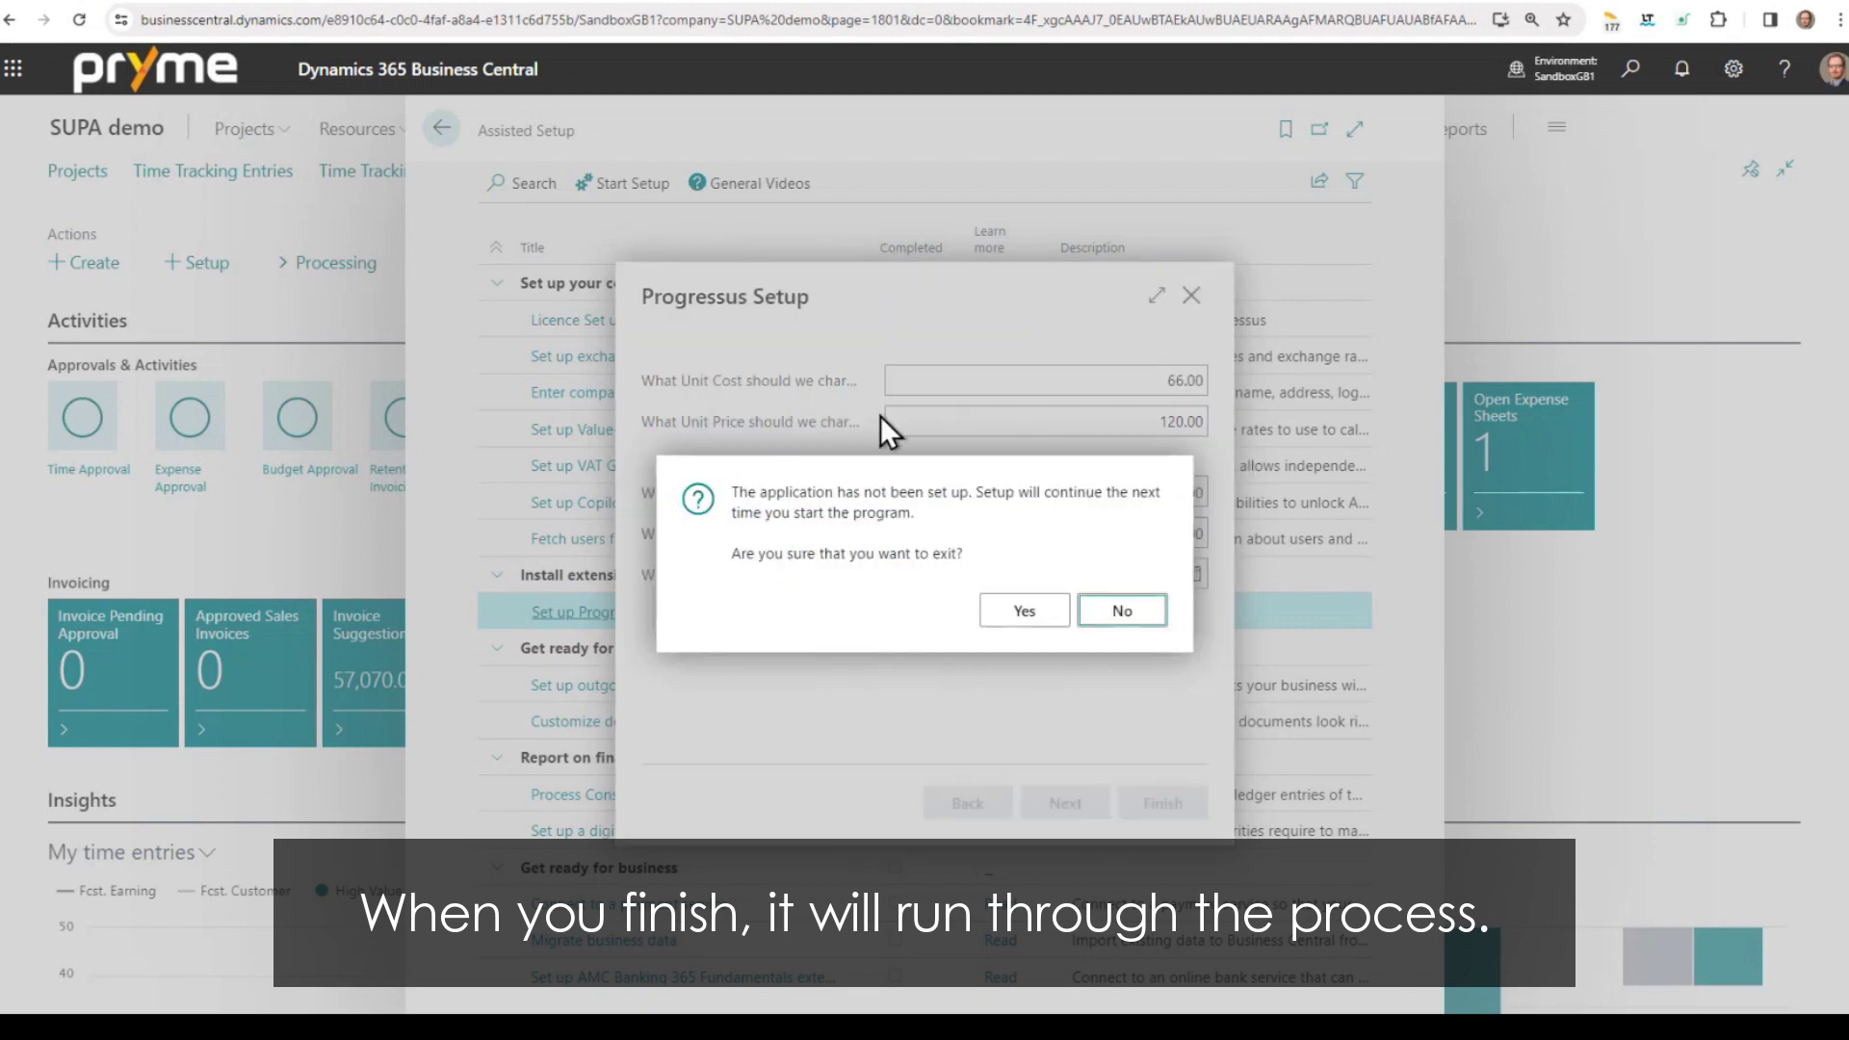
pyautogui.click(1025, 611)
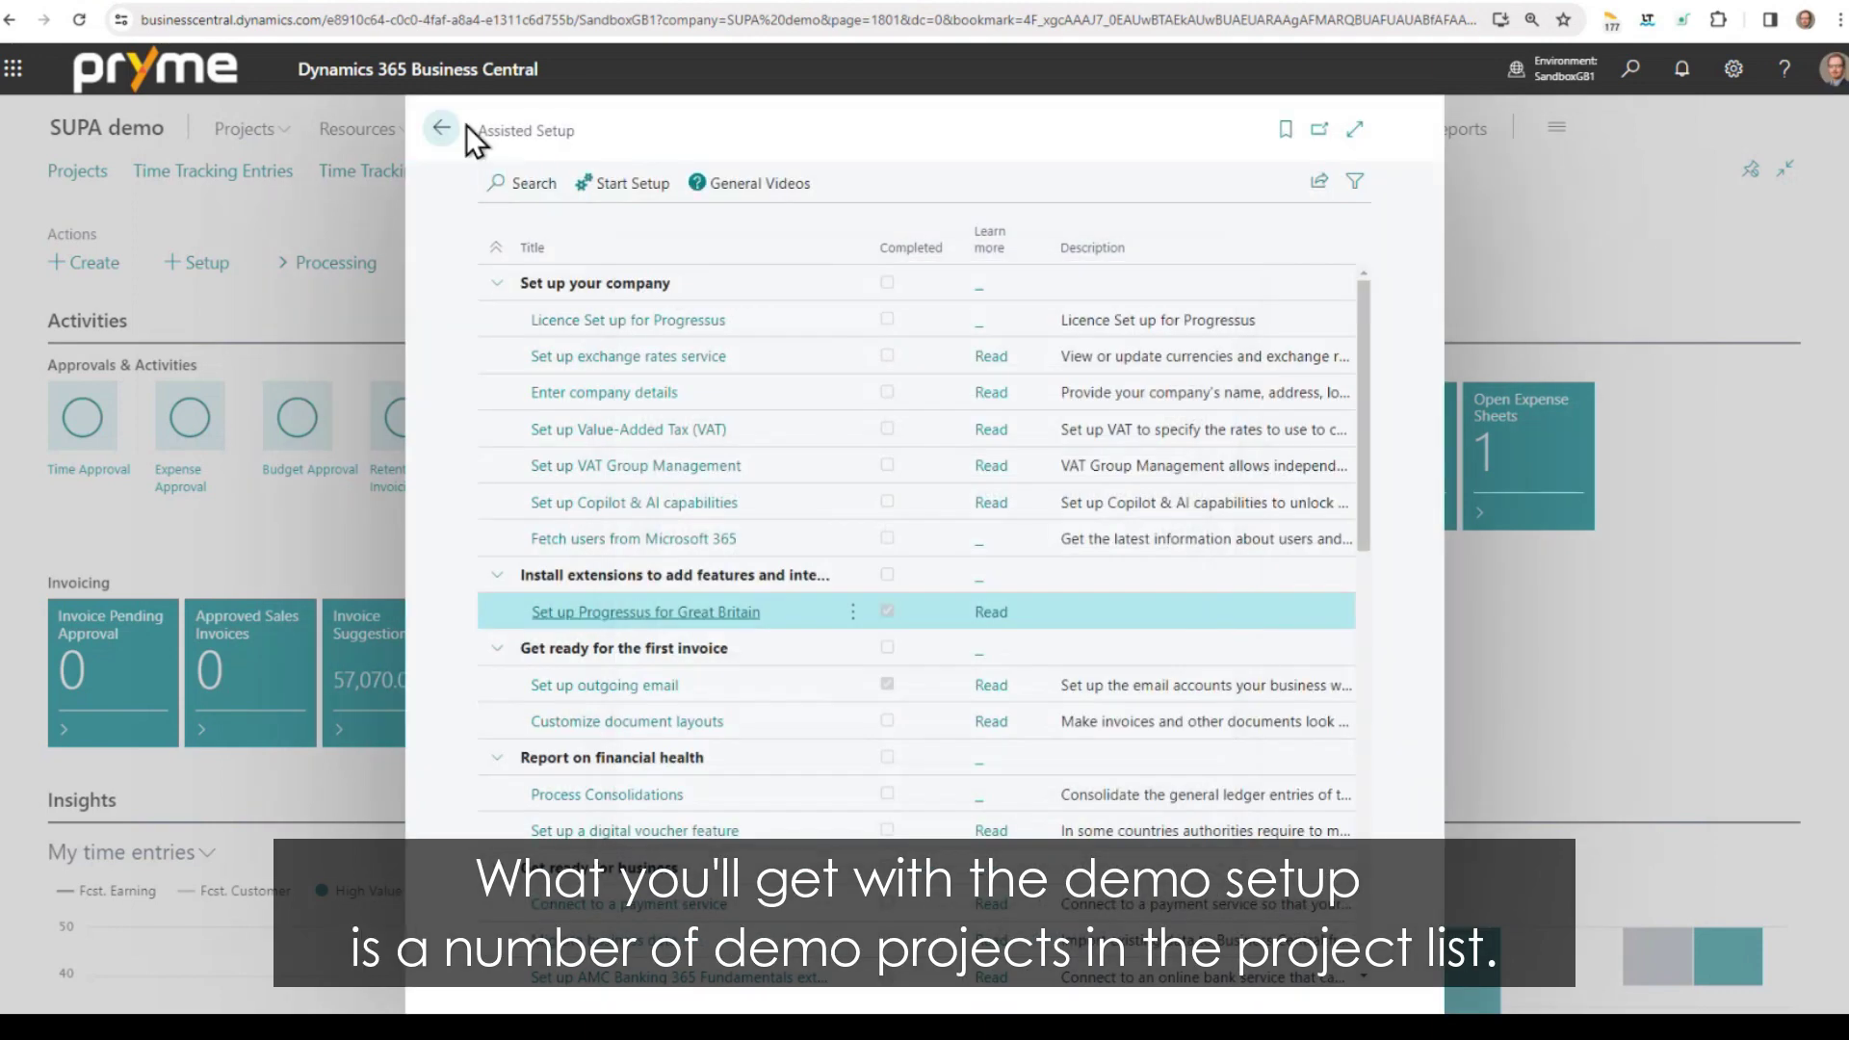
pyautogui.click(442, 128)
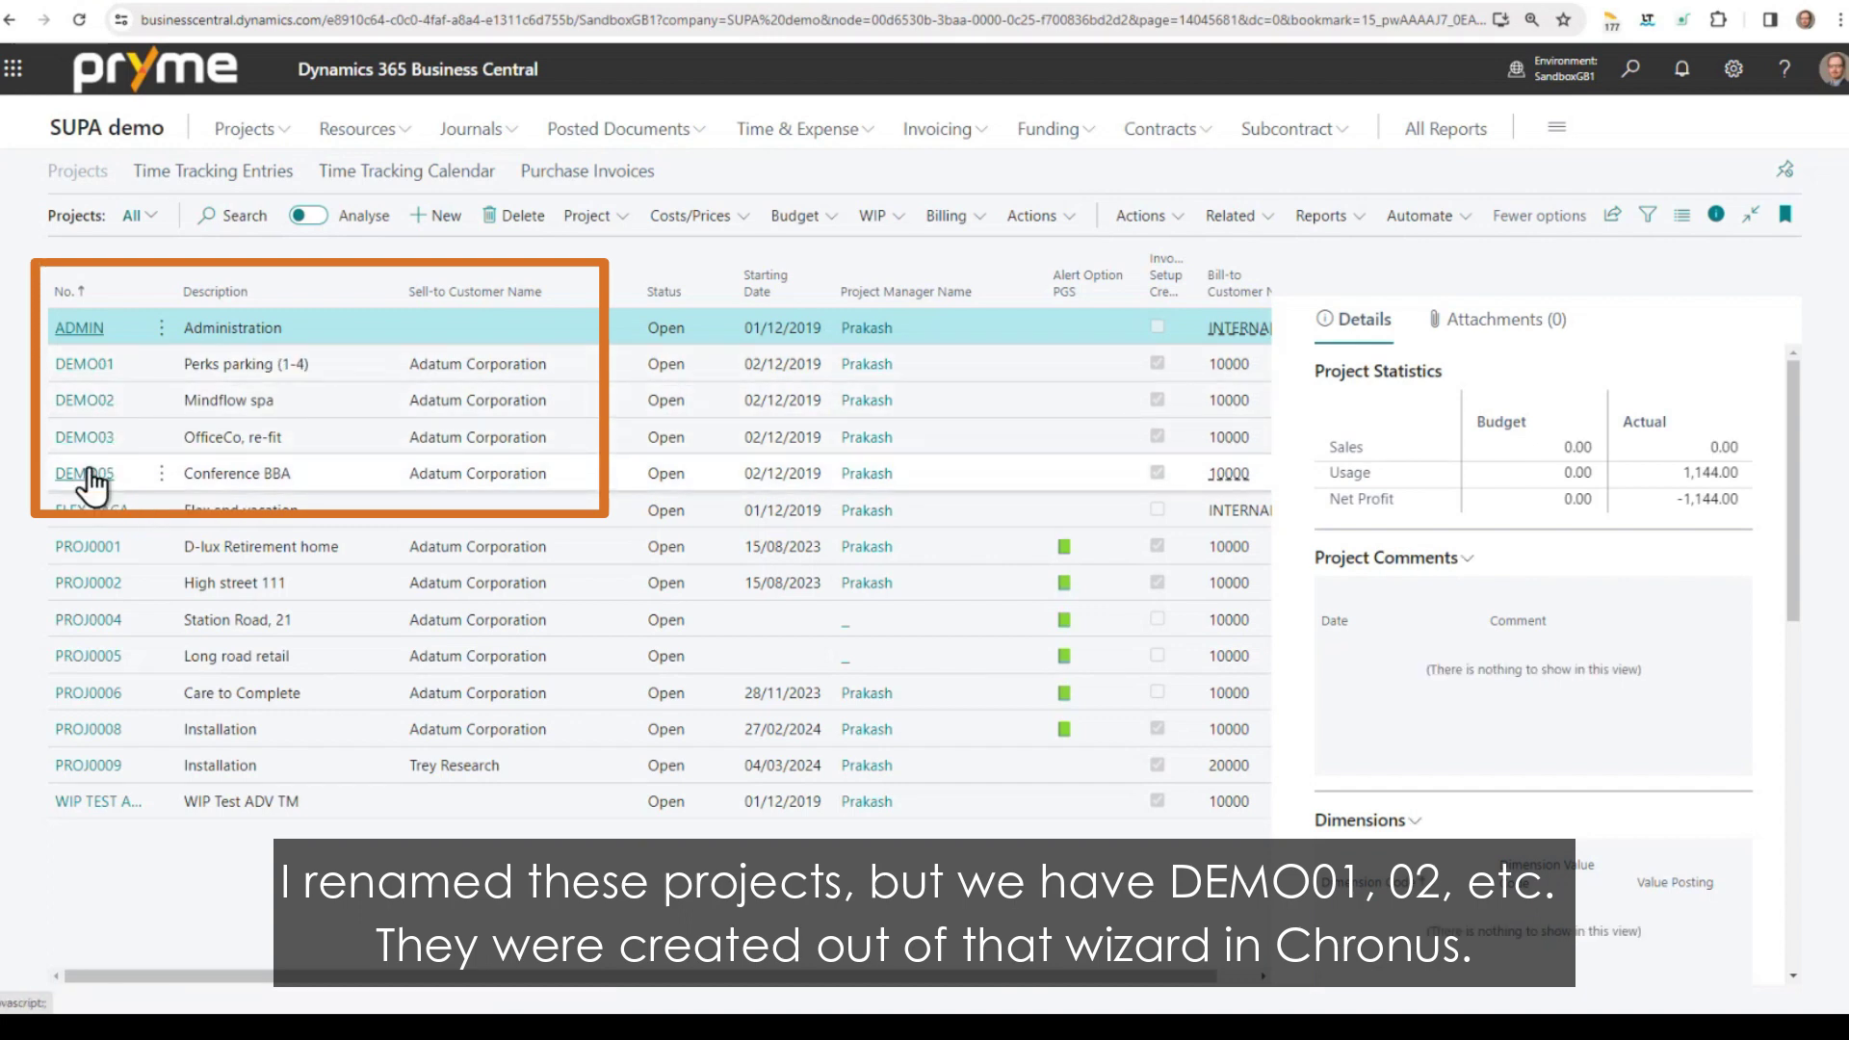
# - Open the demo project DEMO01, Perks parking (1-4), from the project list
pyautogui.click(101, 370)
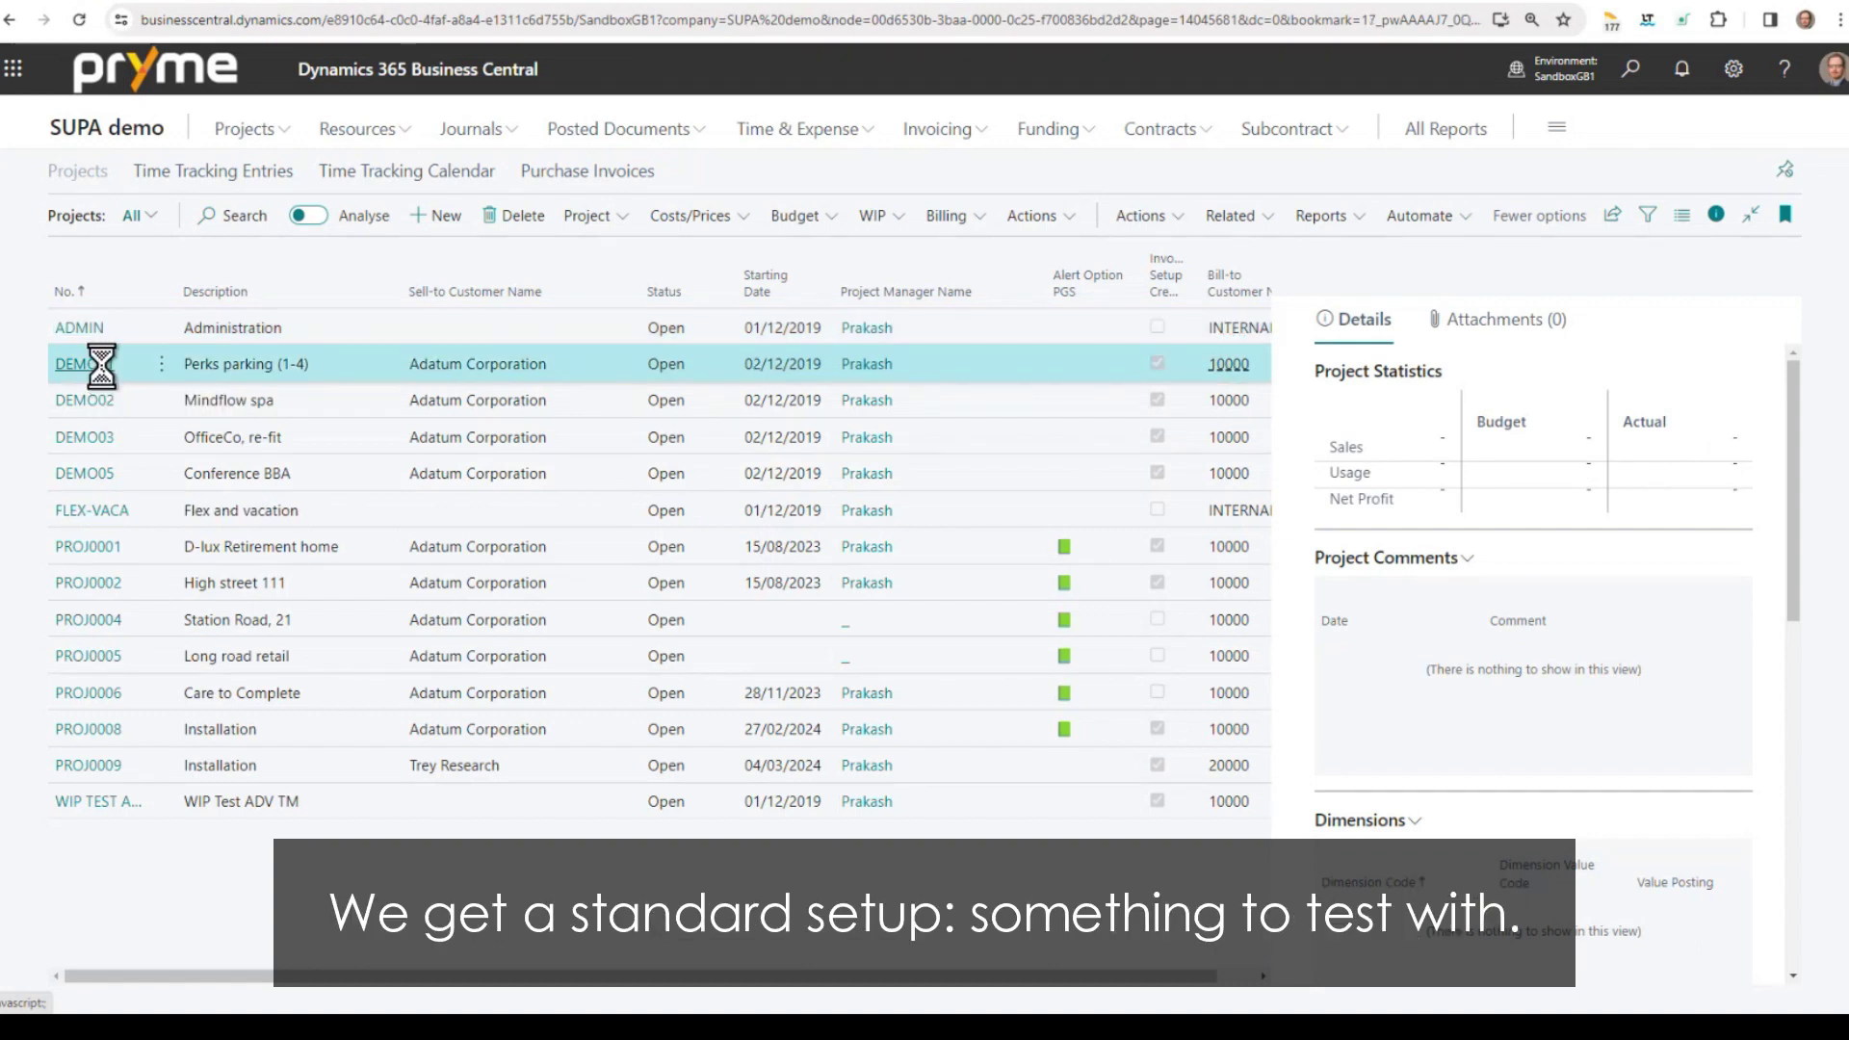
pyautogui.click(102, 366)
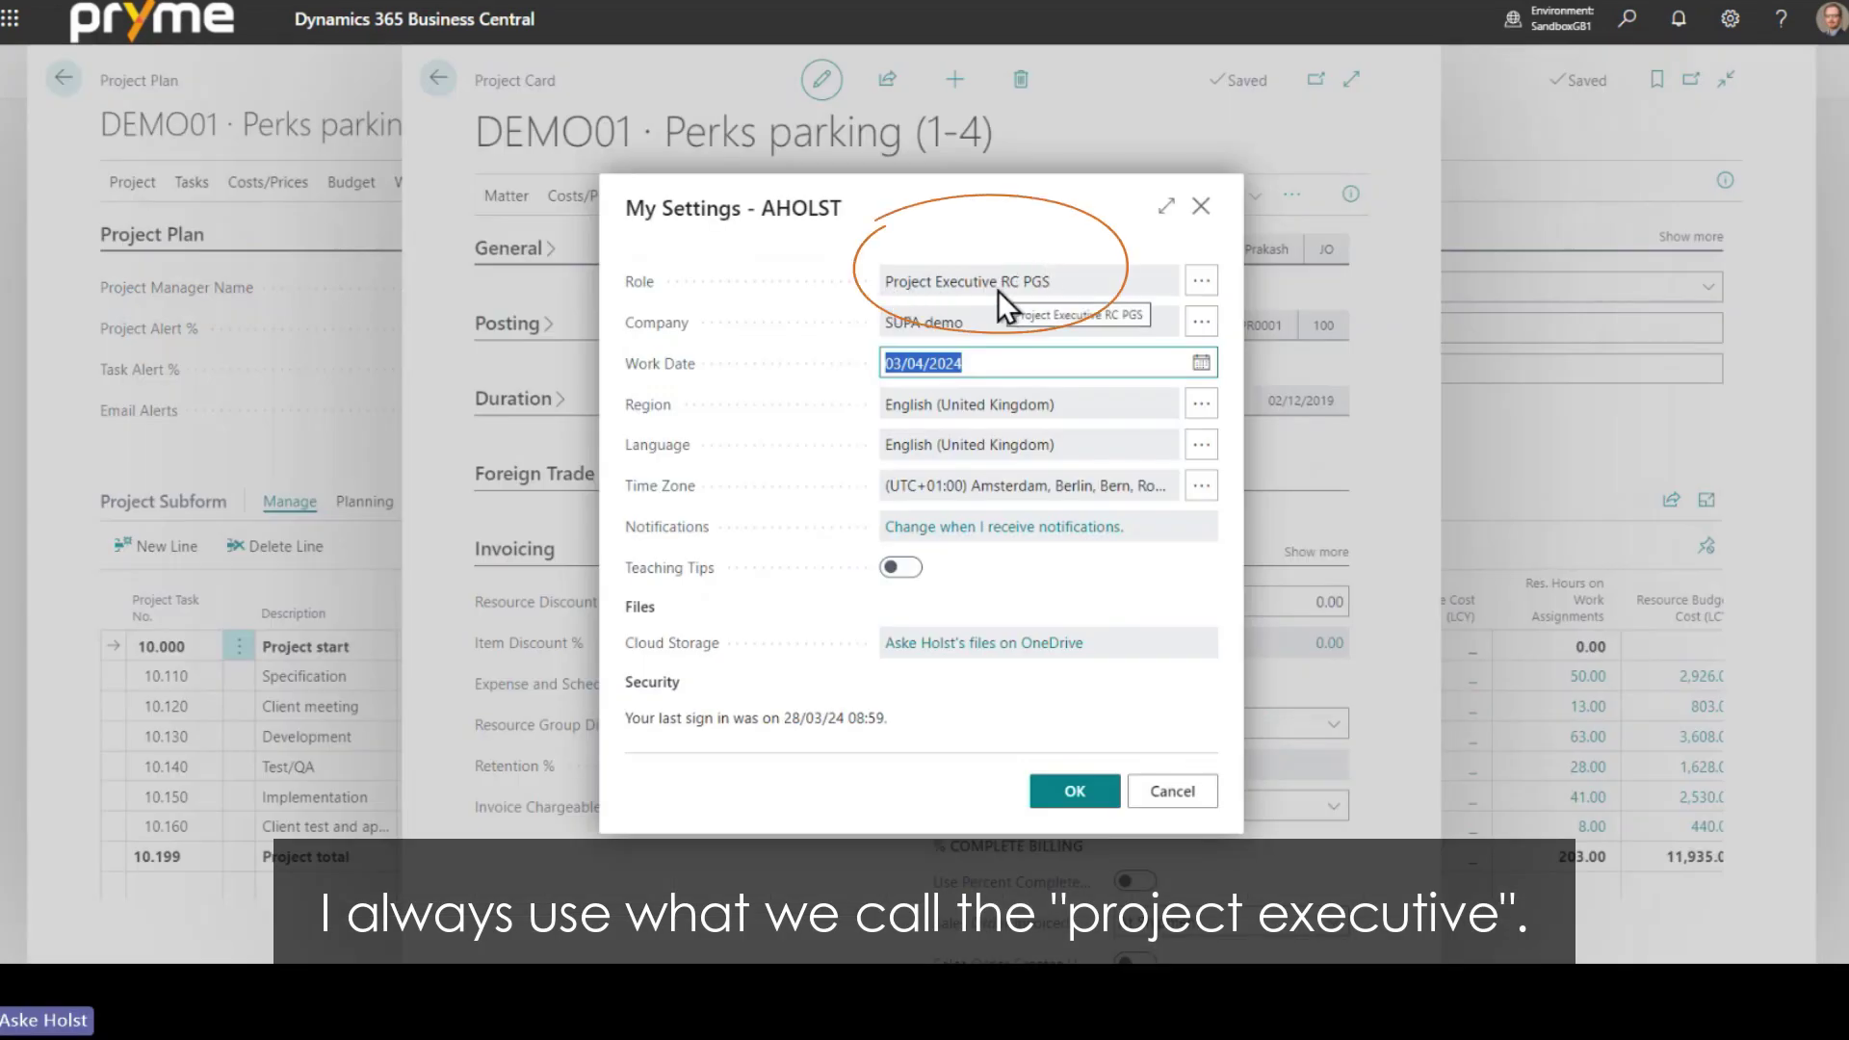
# - Switch the role to Time and Expense User RC PGS in My Settings and return to the role centre
pyautogui.click(1202, 280)
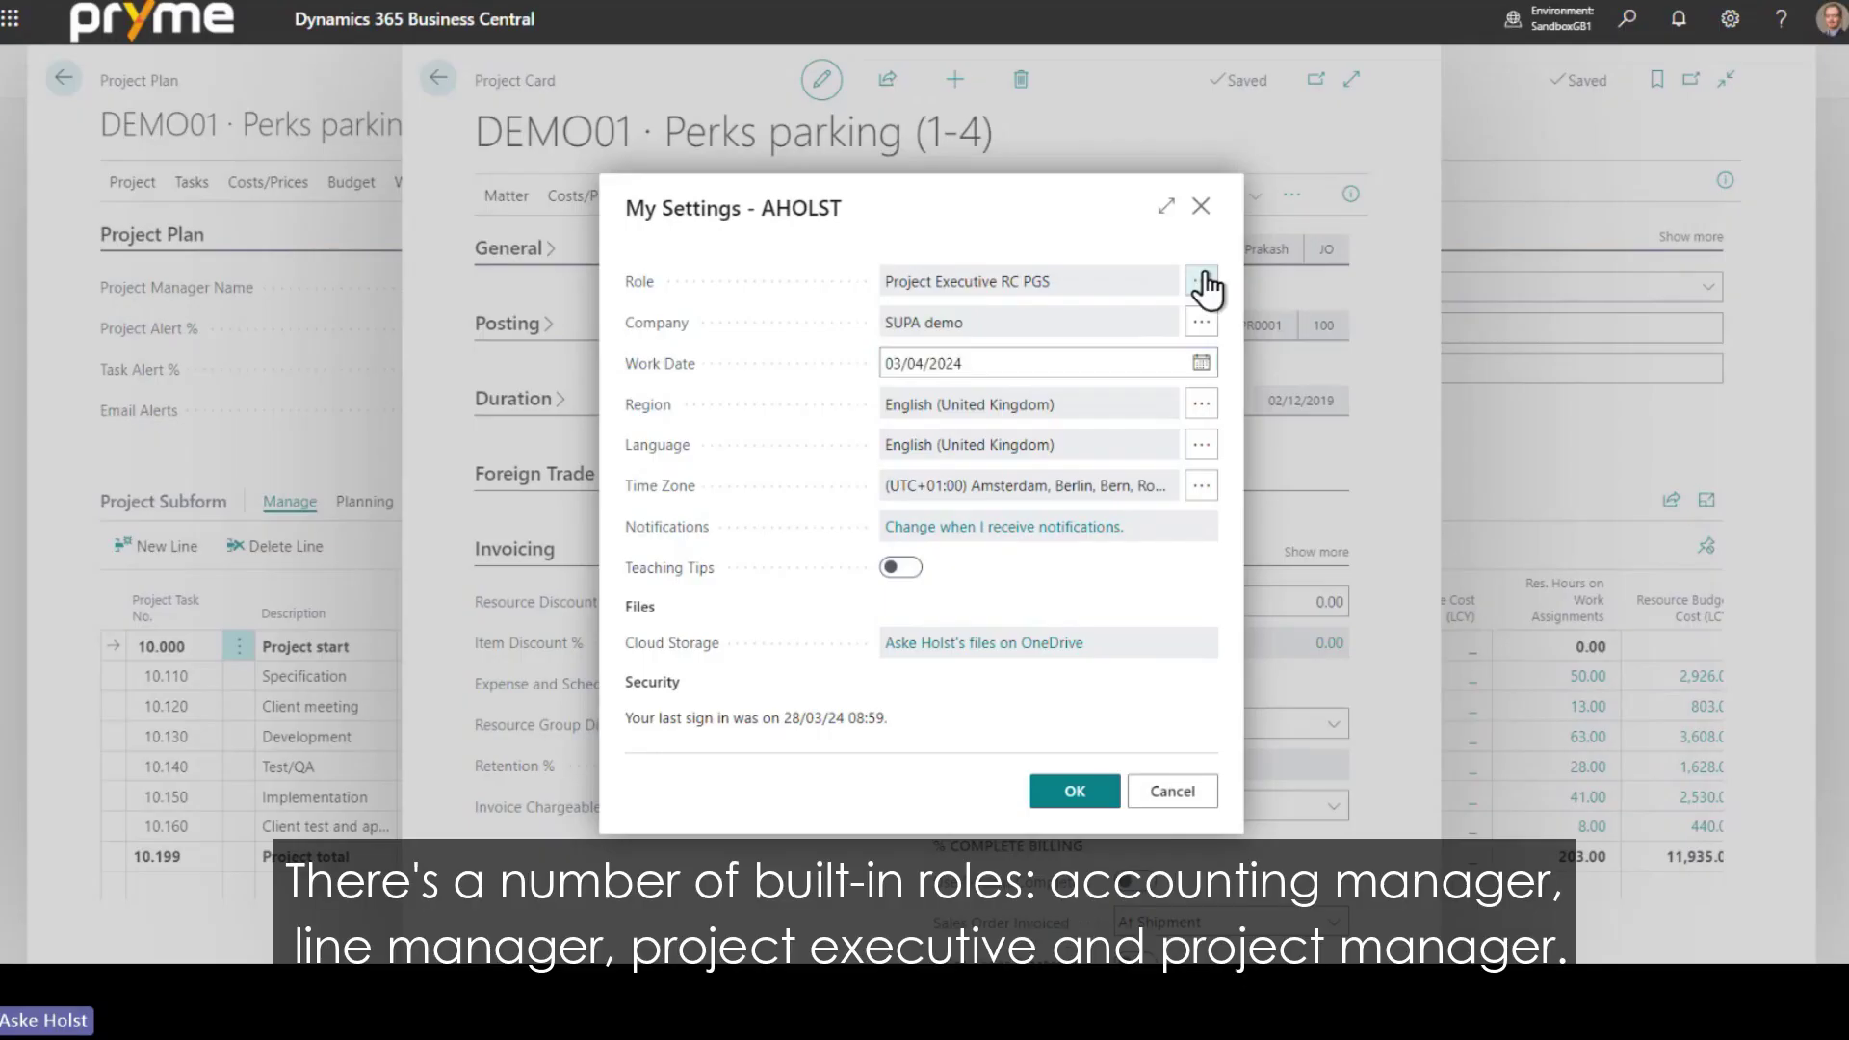
pyautogui.scroll(1, 753, 355)
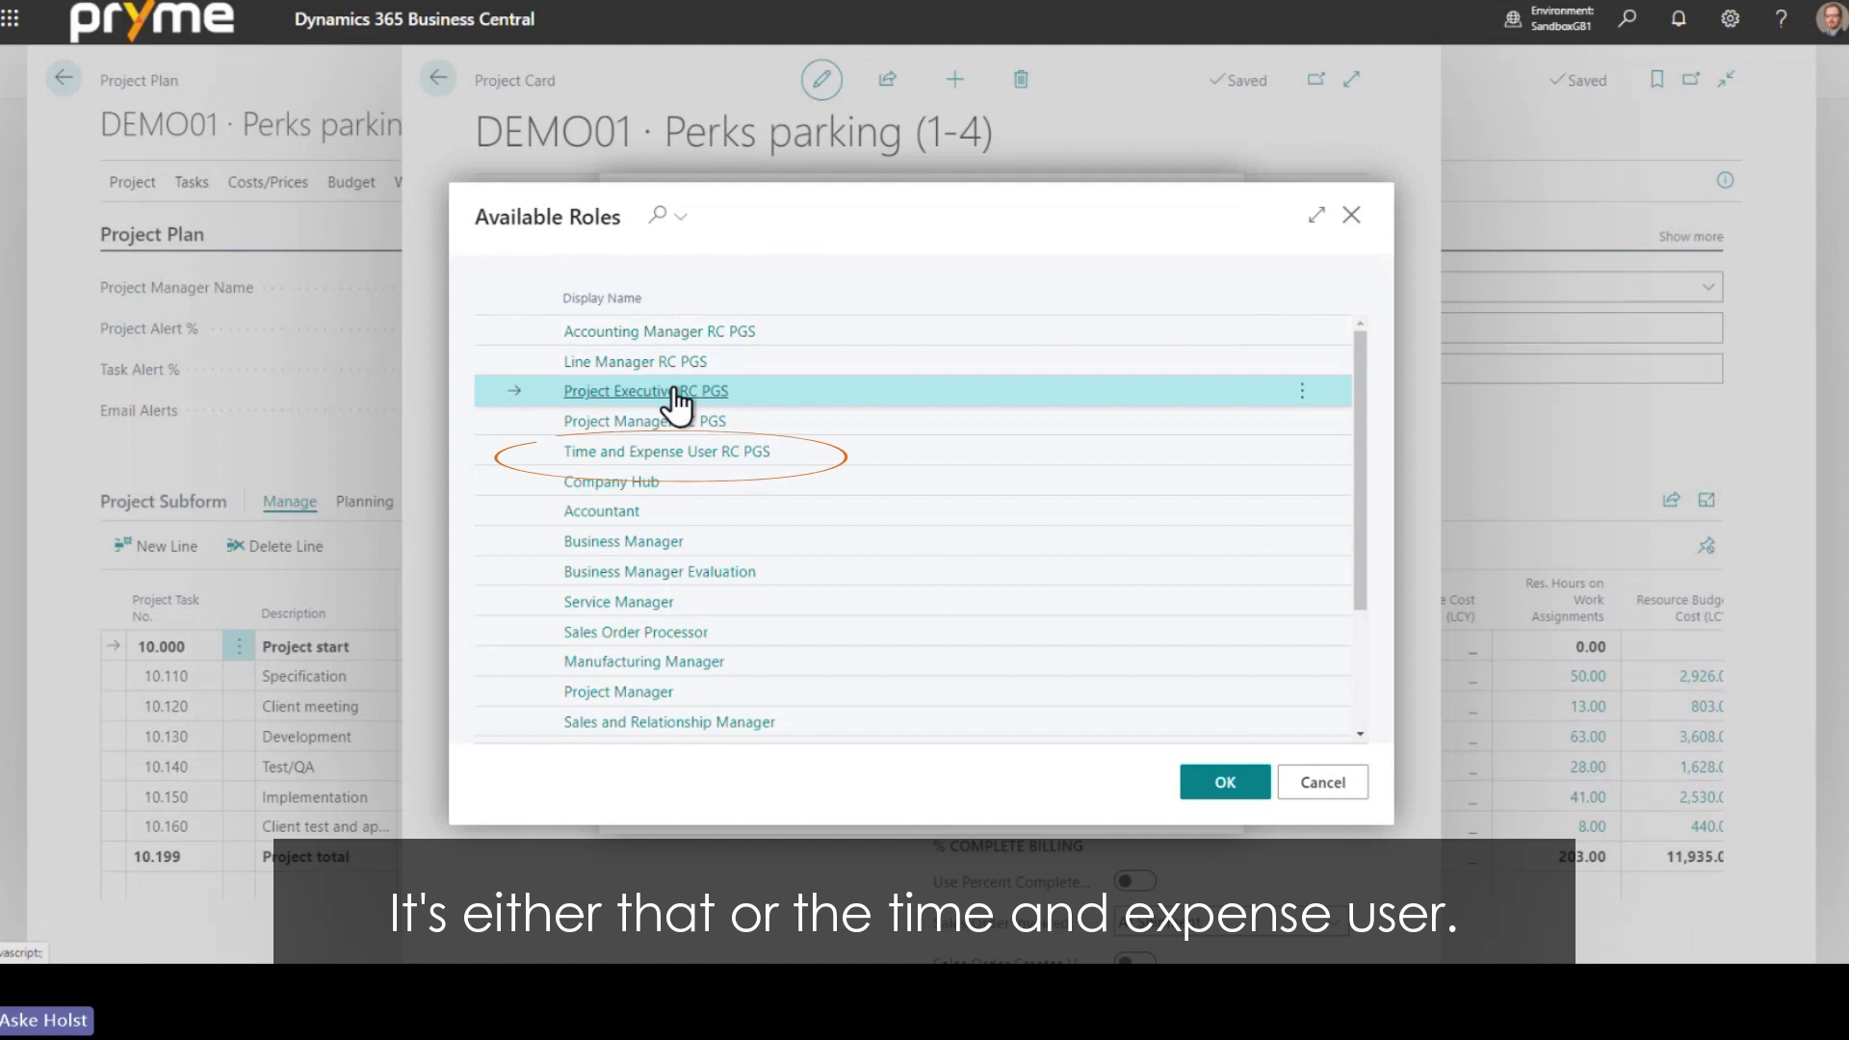
pyautogui.click(809, 459)
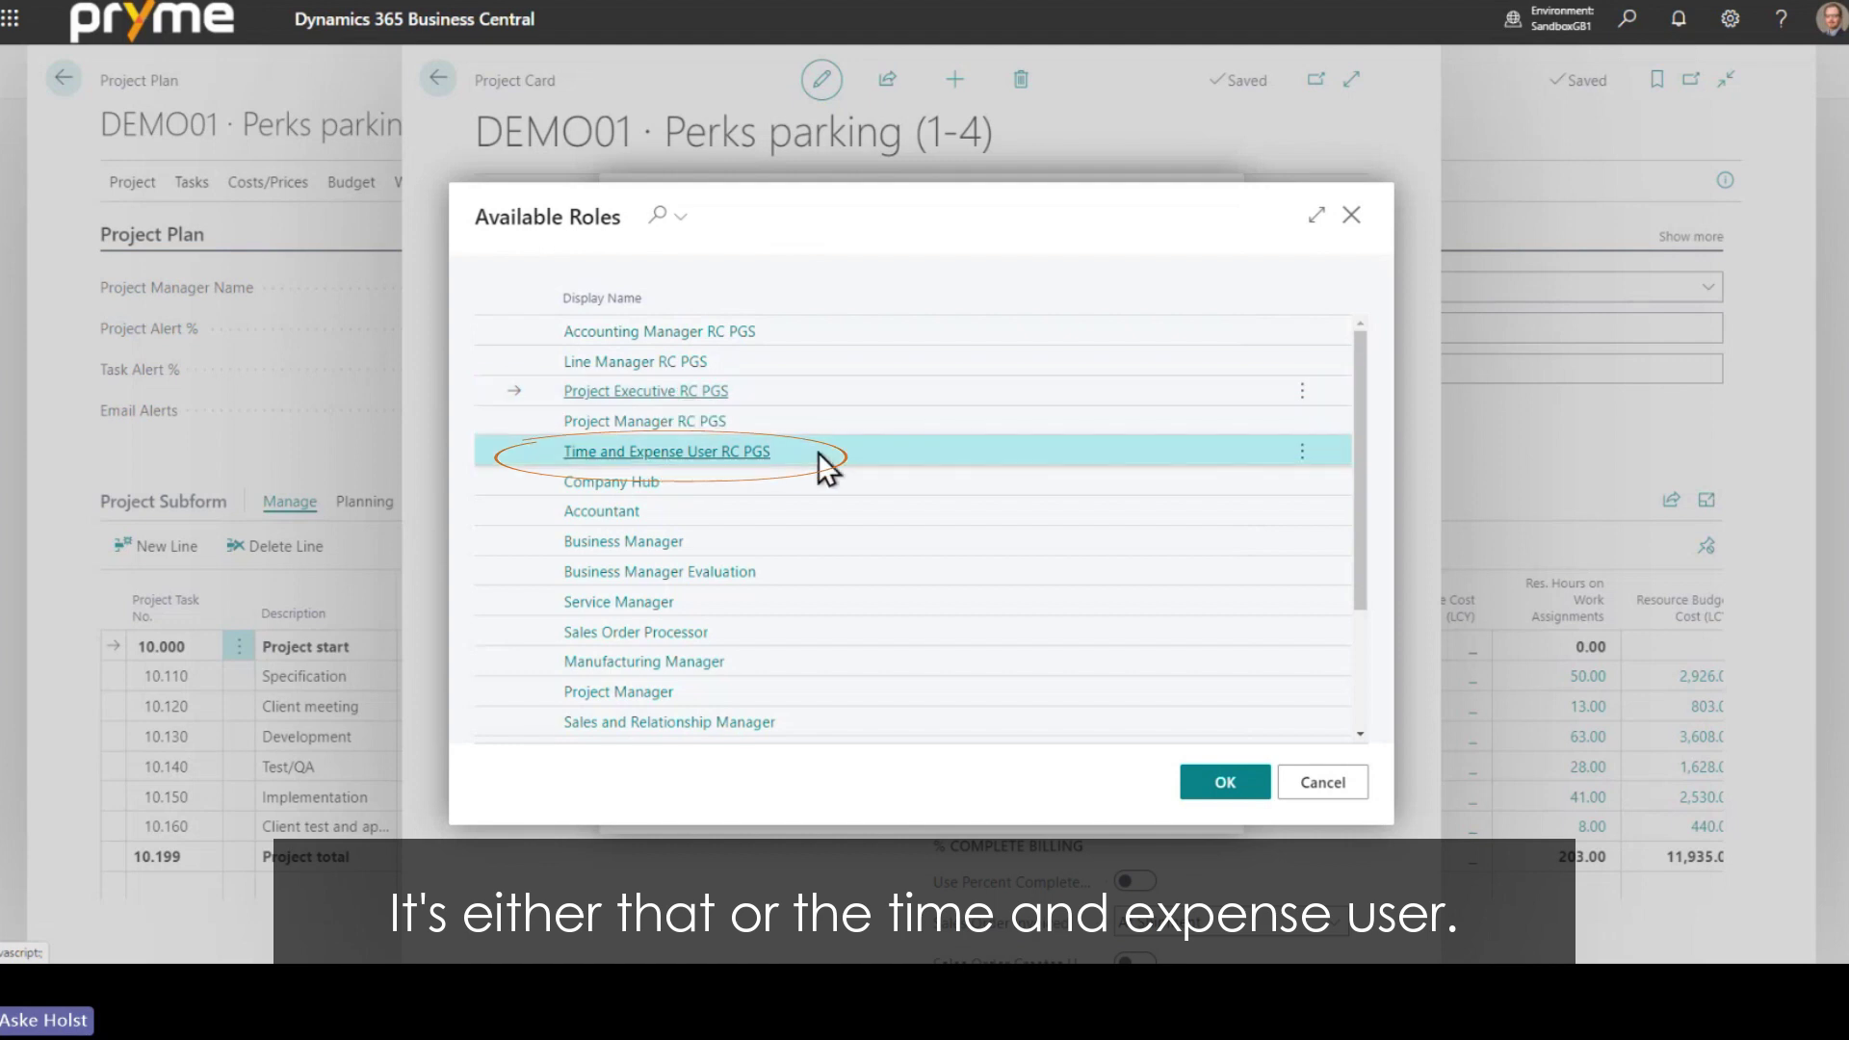
pyautogui.click(690, 459)
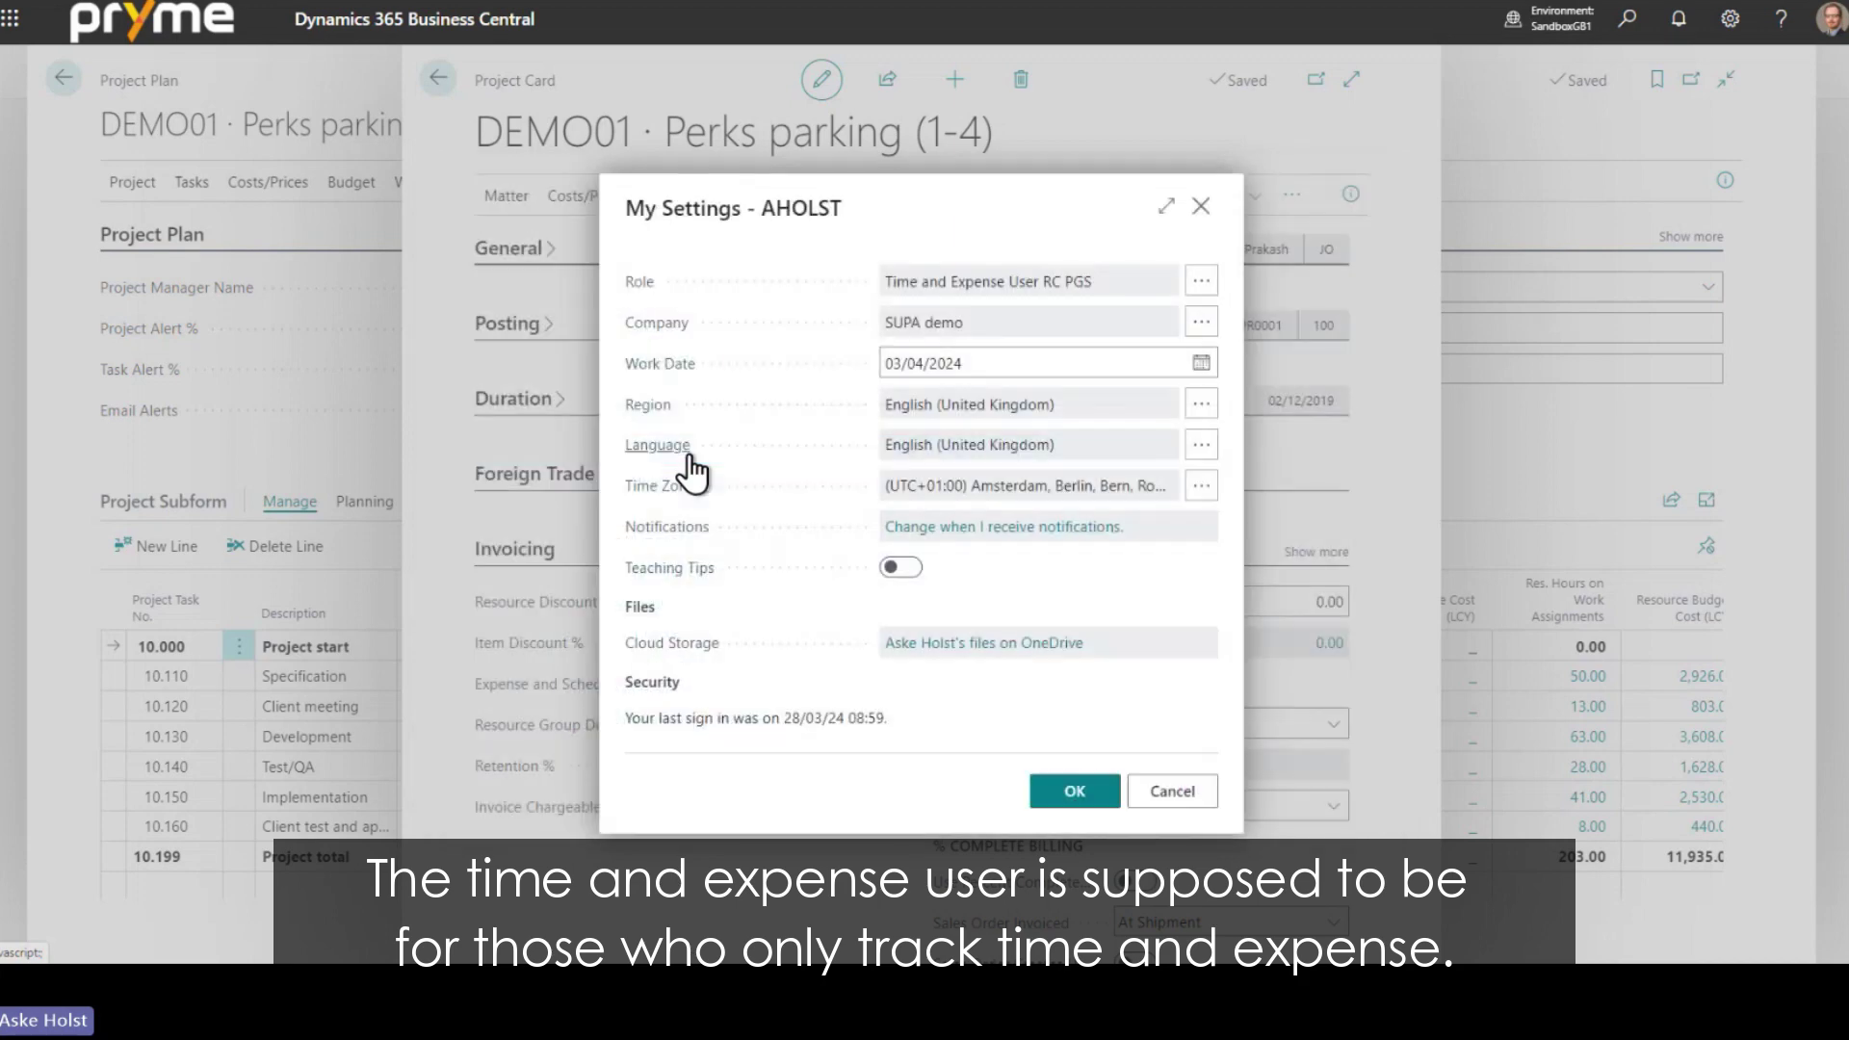
pyautogui.click(1060, 789)
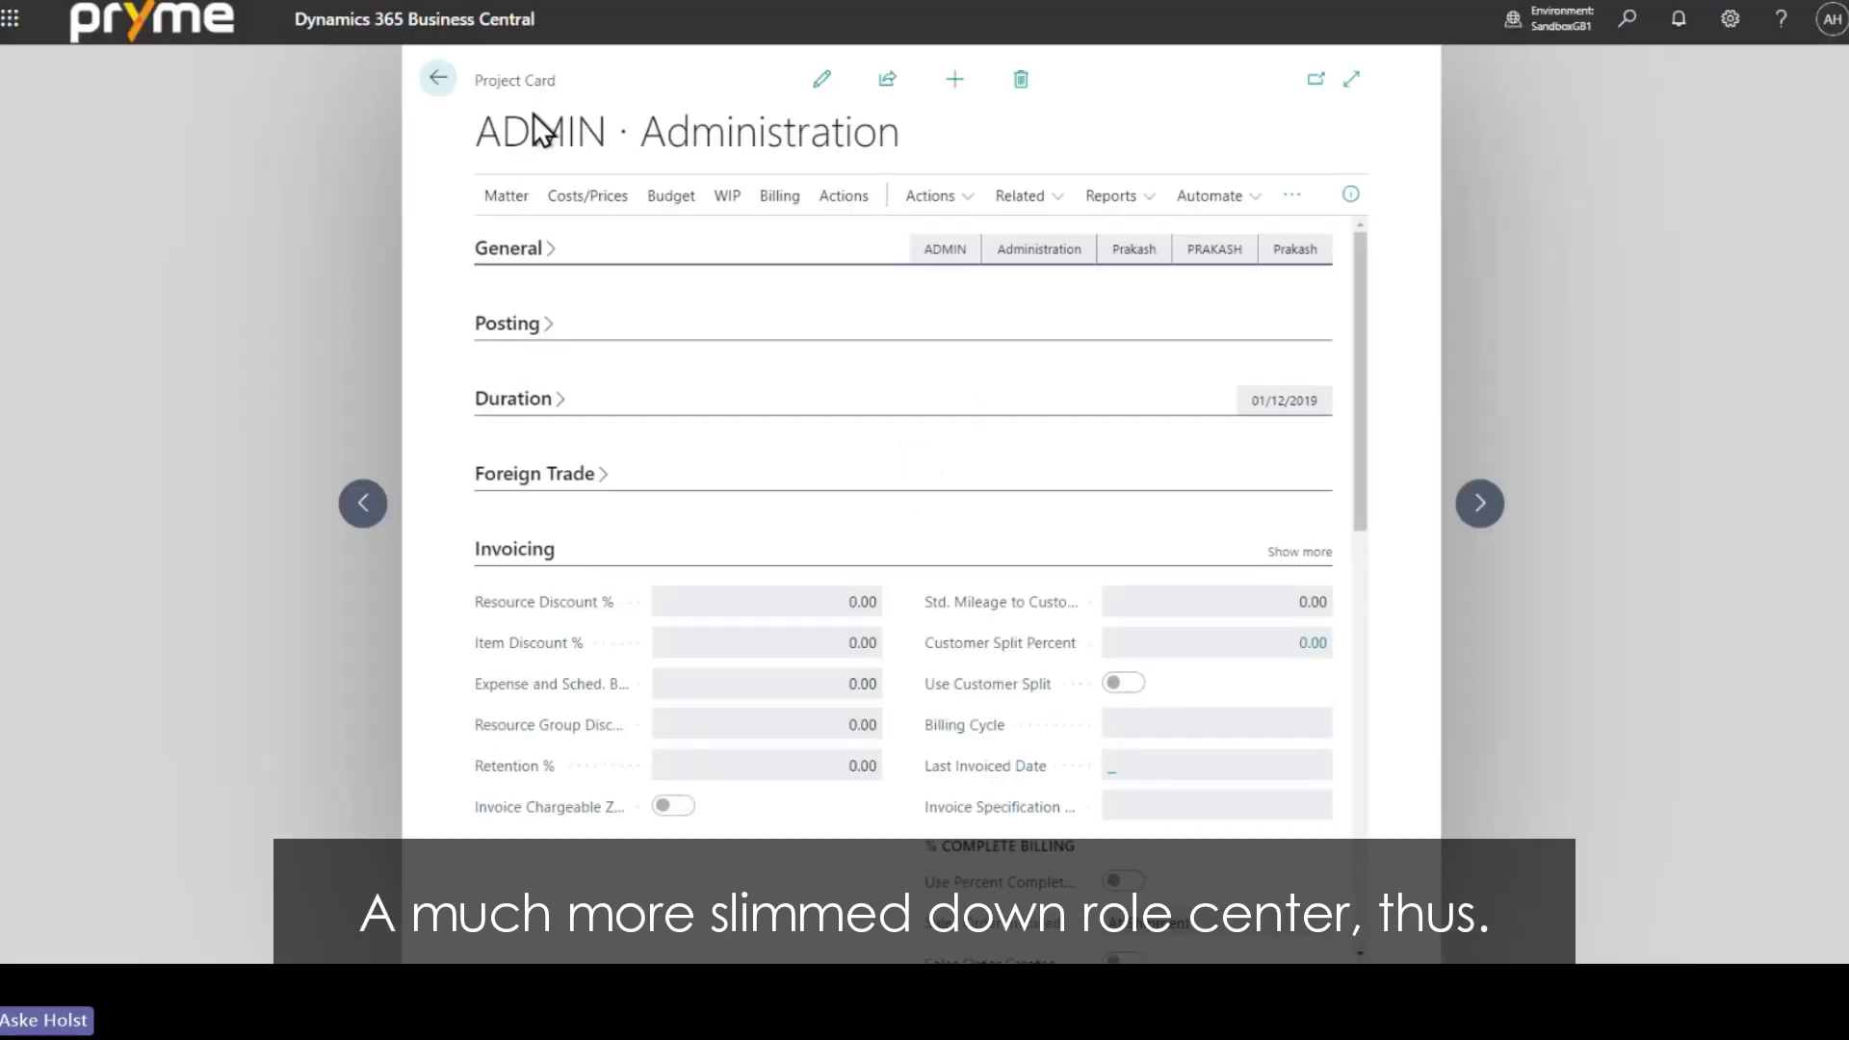
pyautogui.click(437, 77)
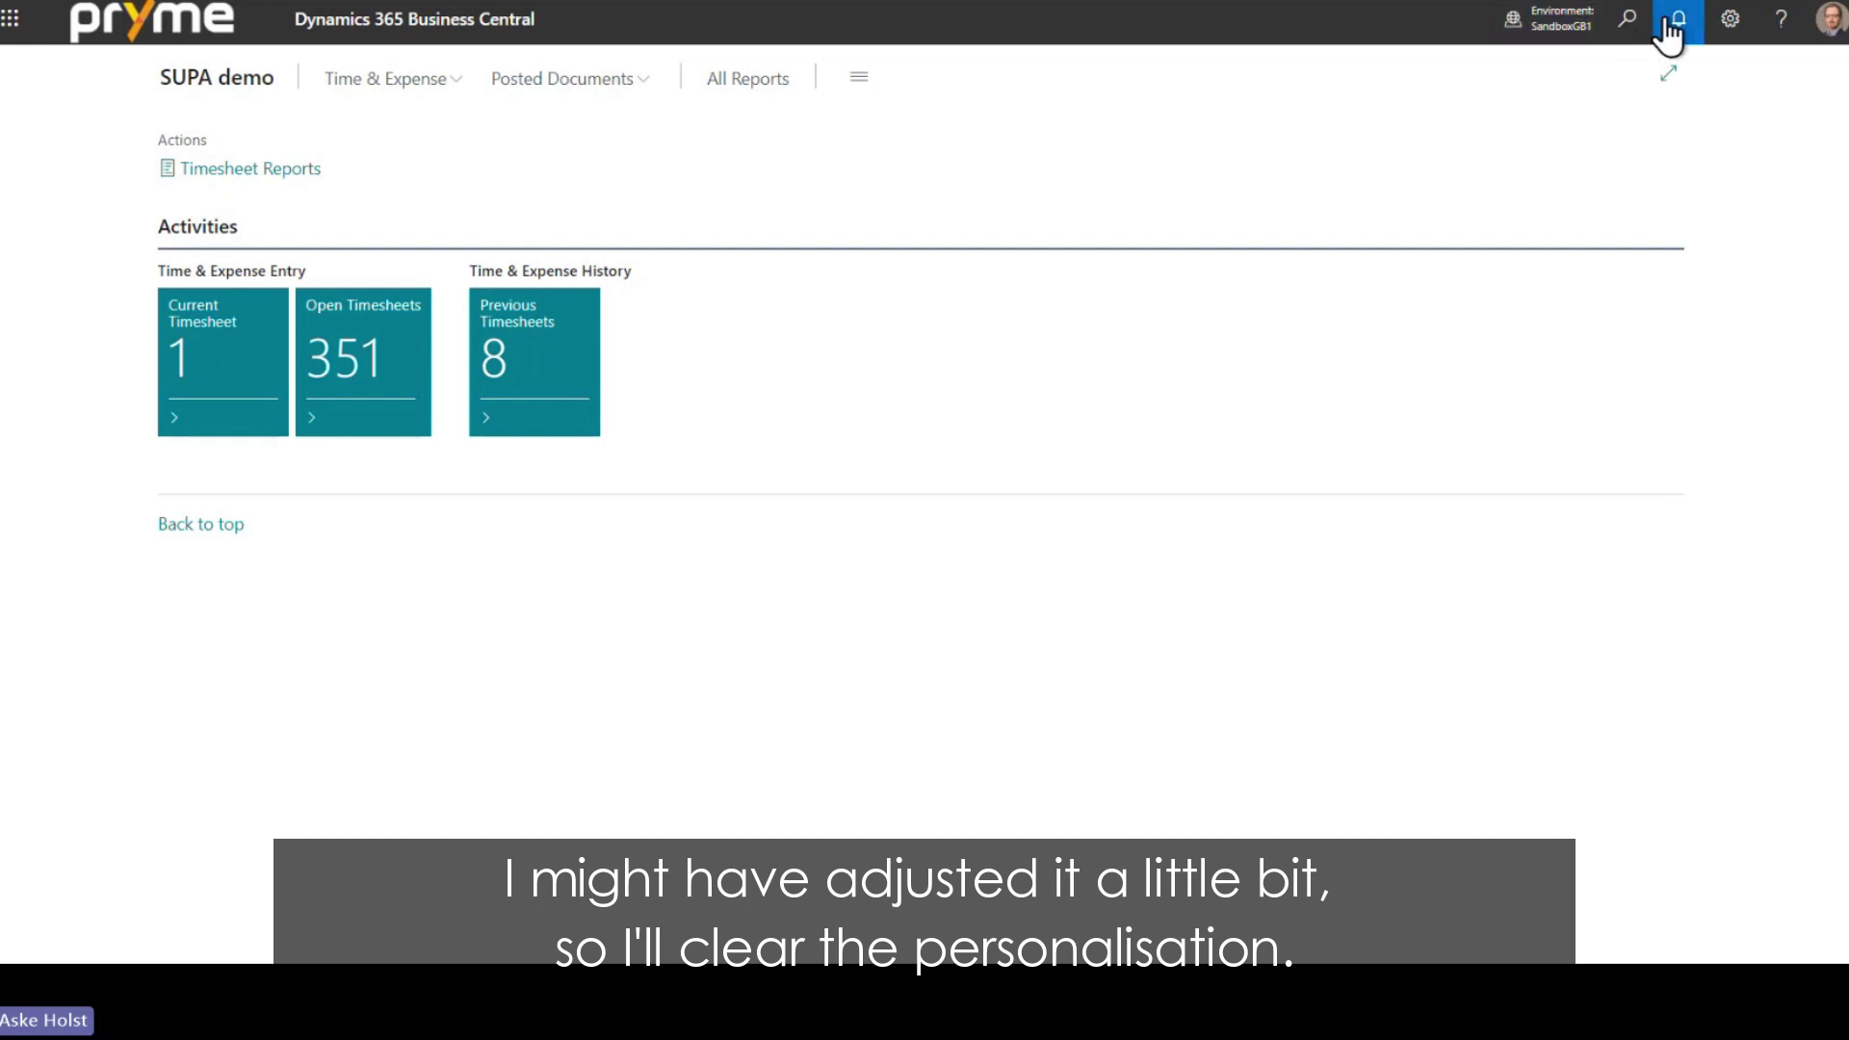
# - Clear all personalisation of the Time and Expense role centre and finish personalising
pyautogui.click(1725, 33)
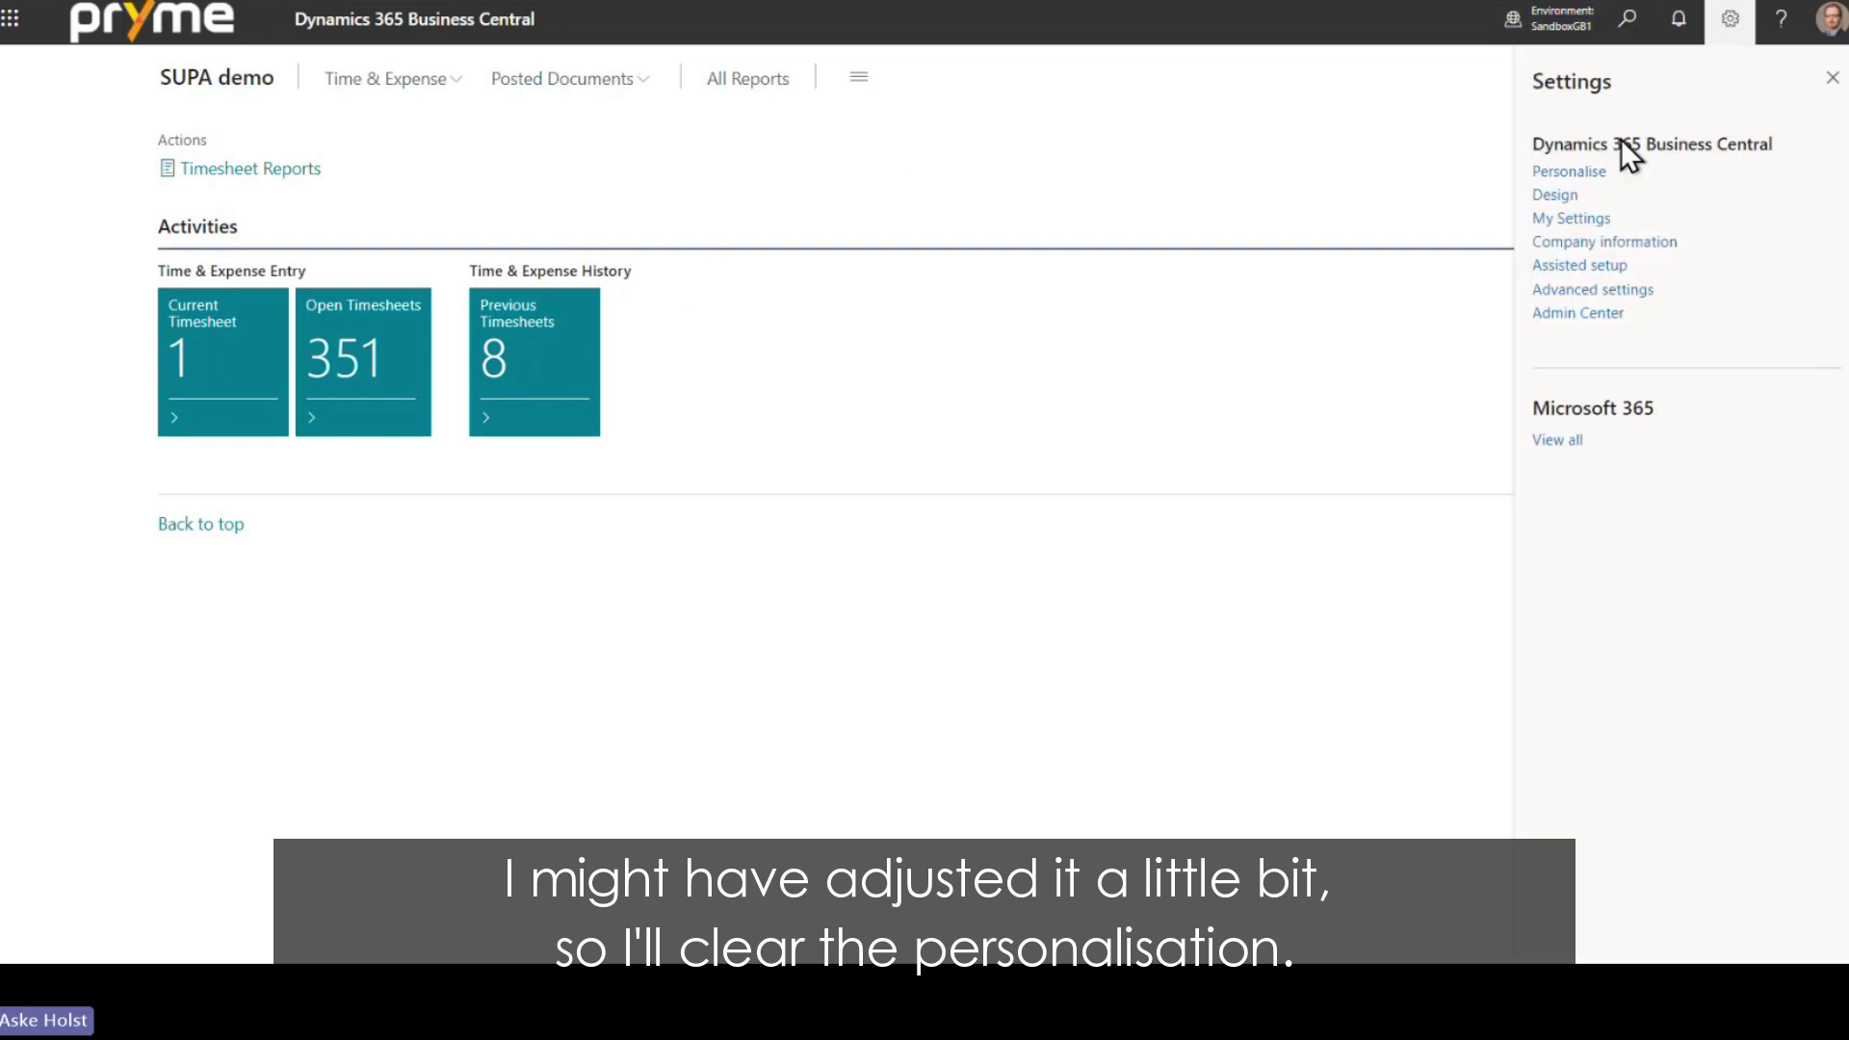
pyautogui.click(1584, 176)
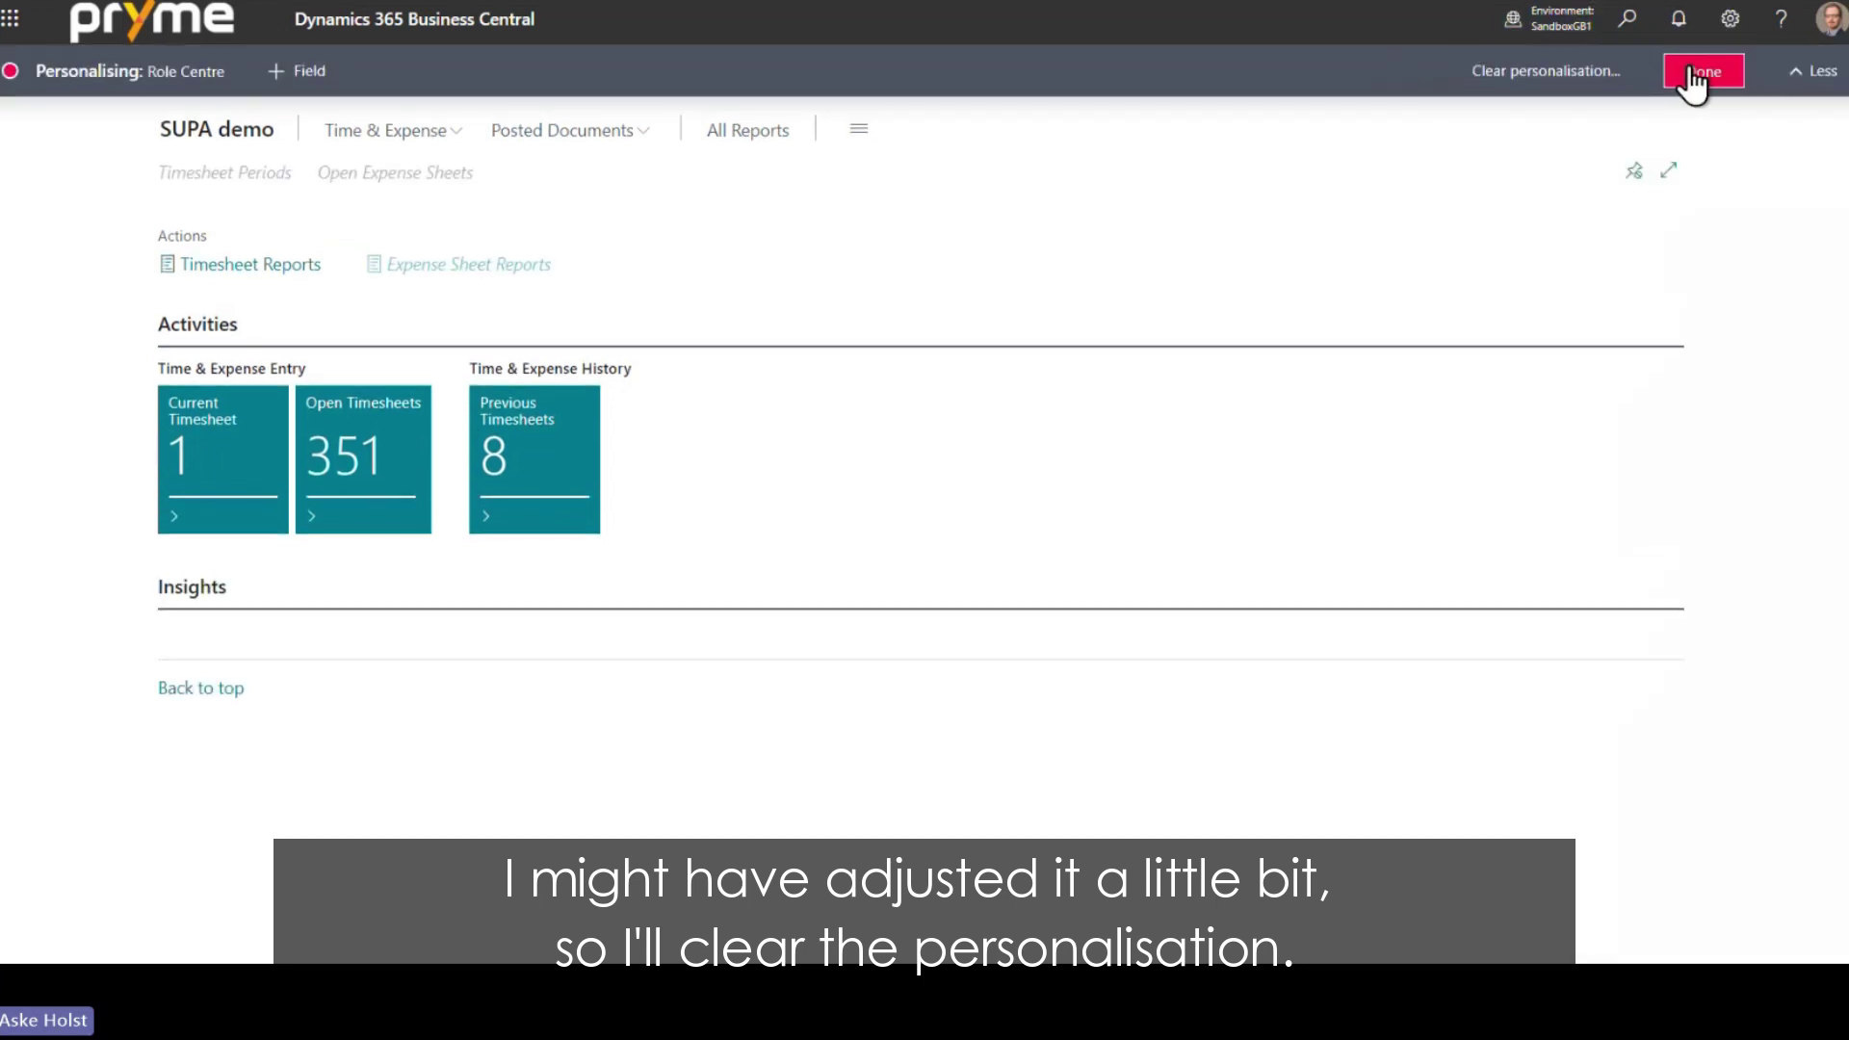
pyautogui.click(1517, 74)
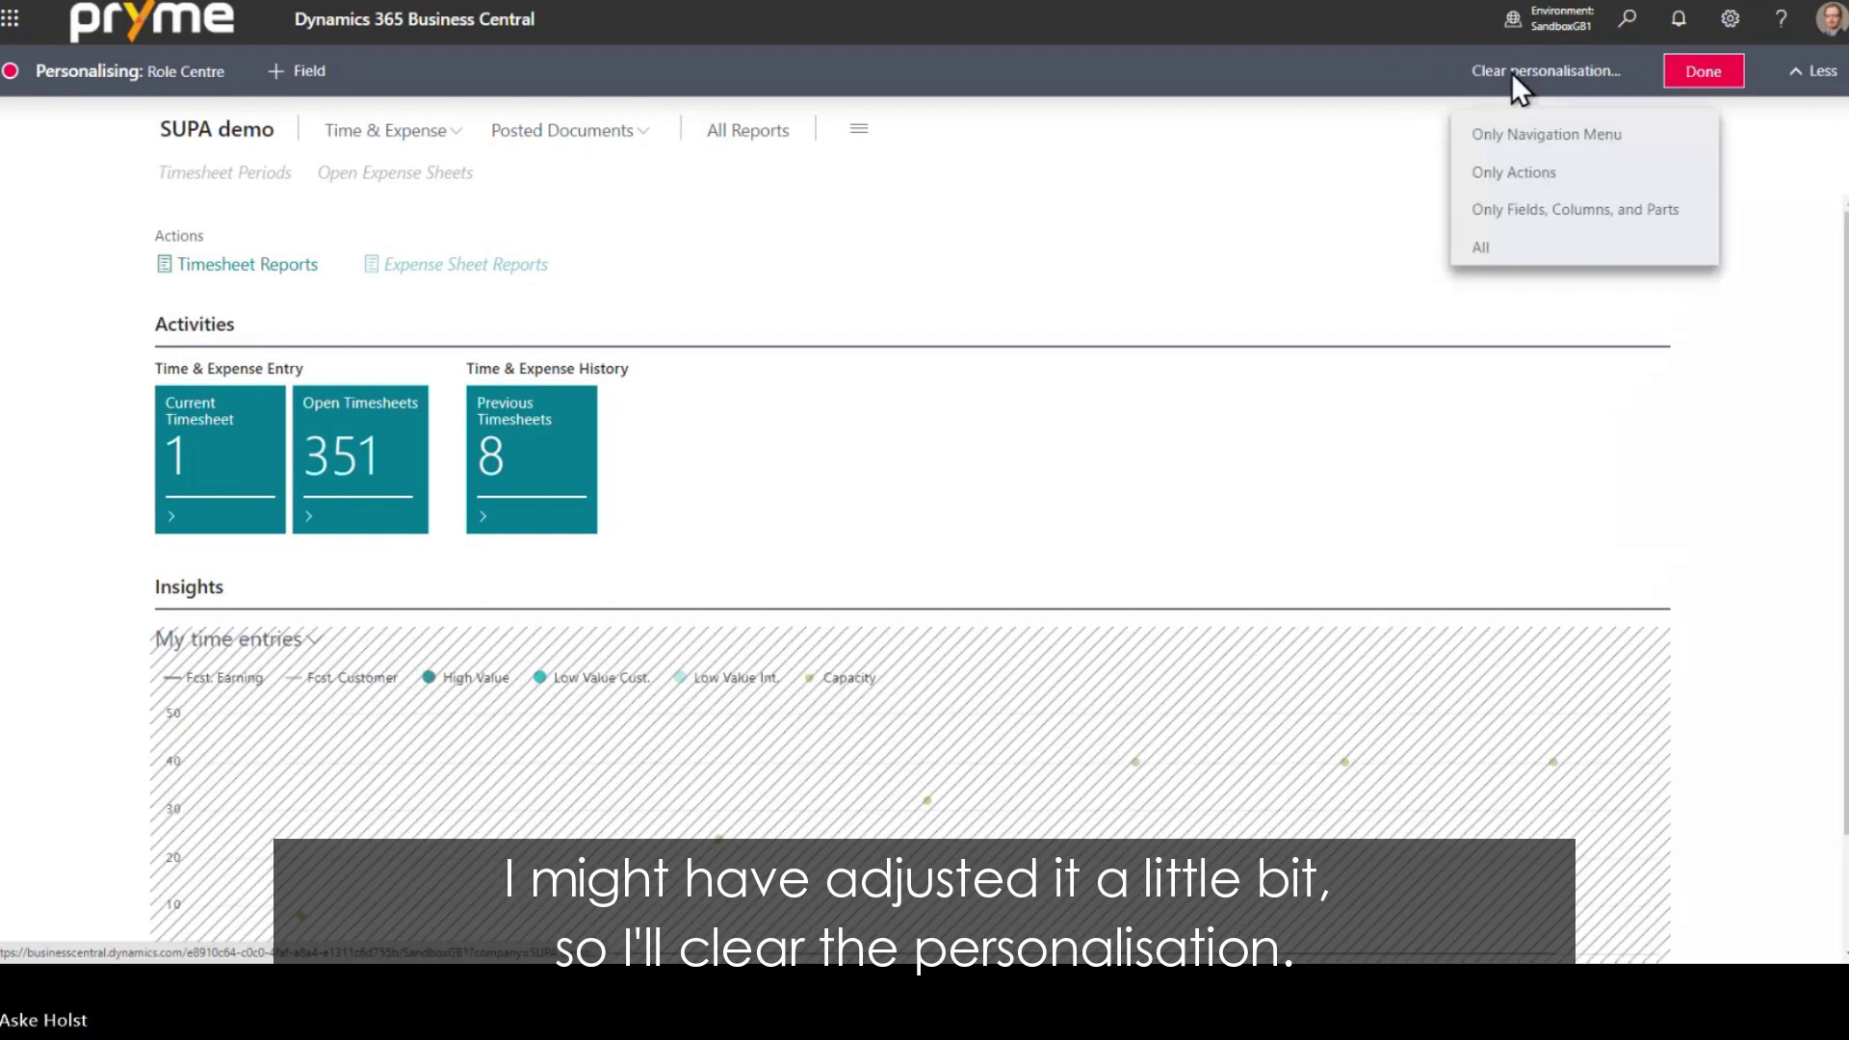
pyautogui.click(1526, 240)
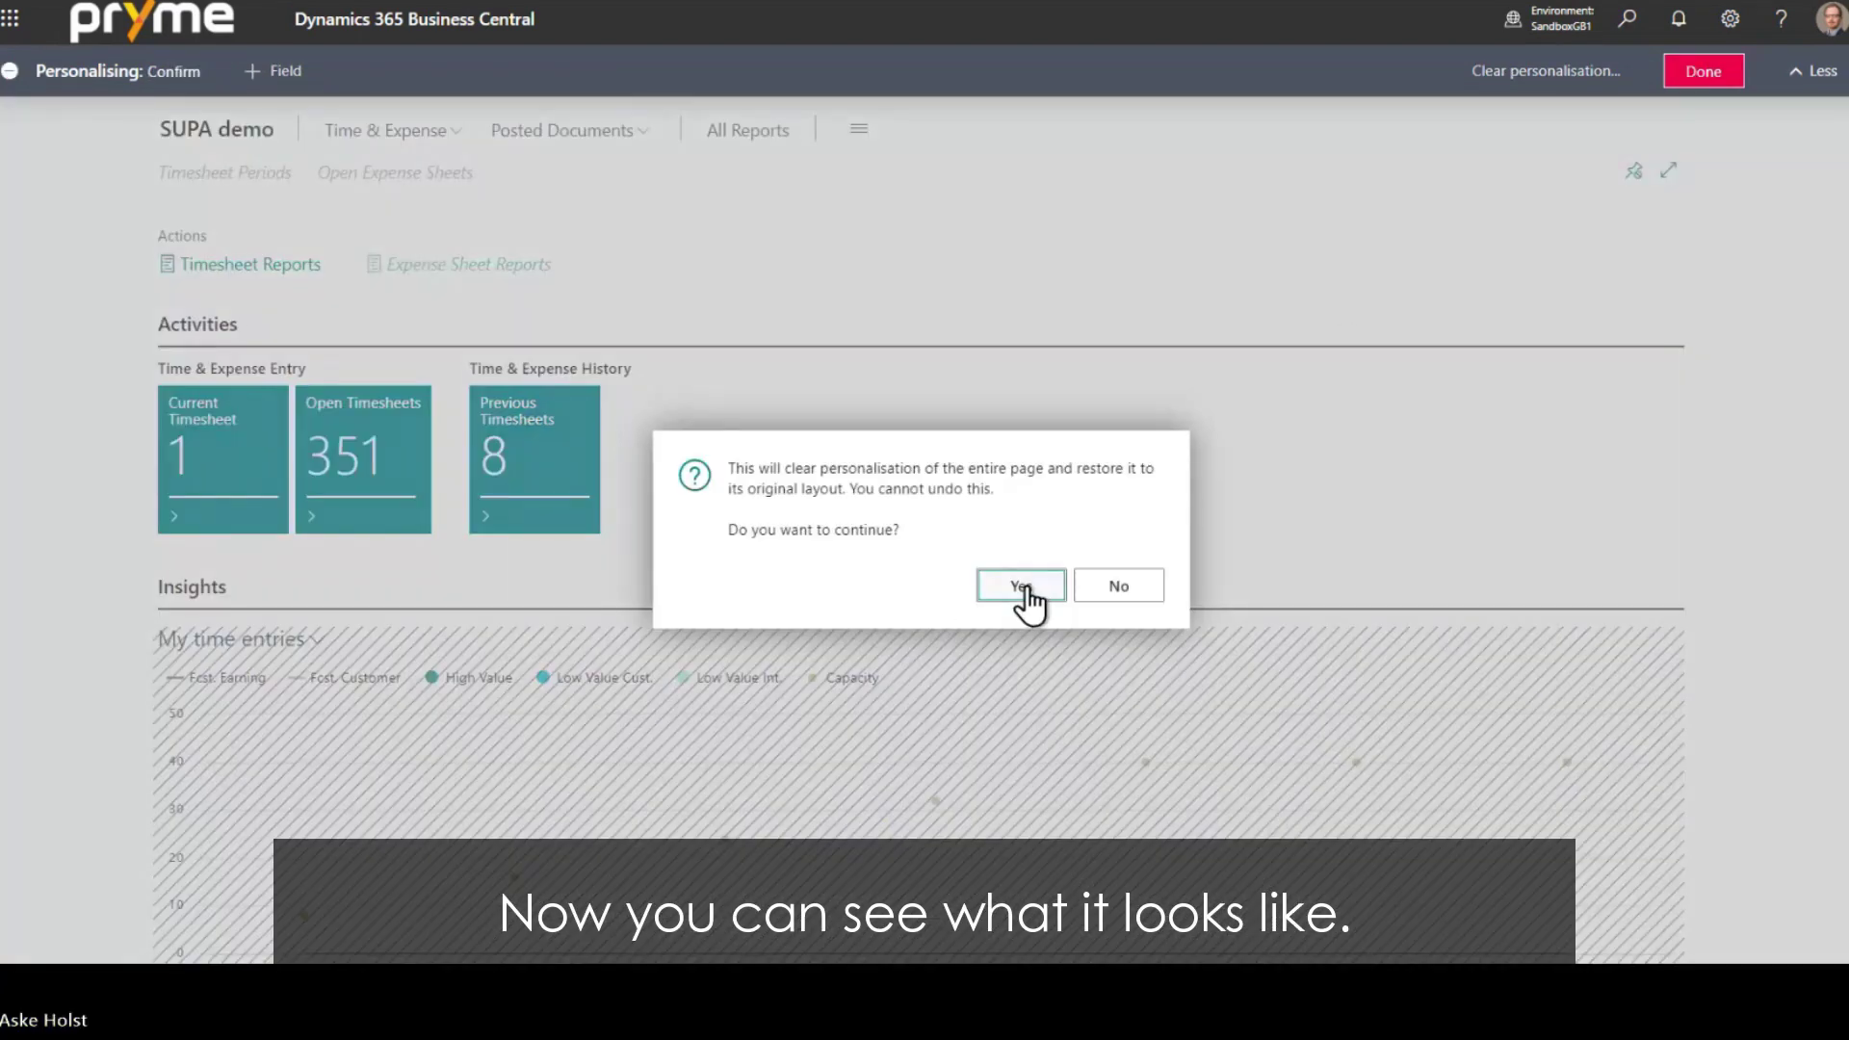
pyautogui.click(1017, 589)
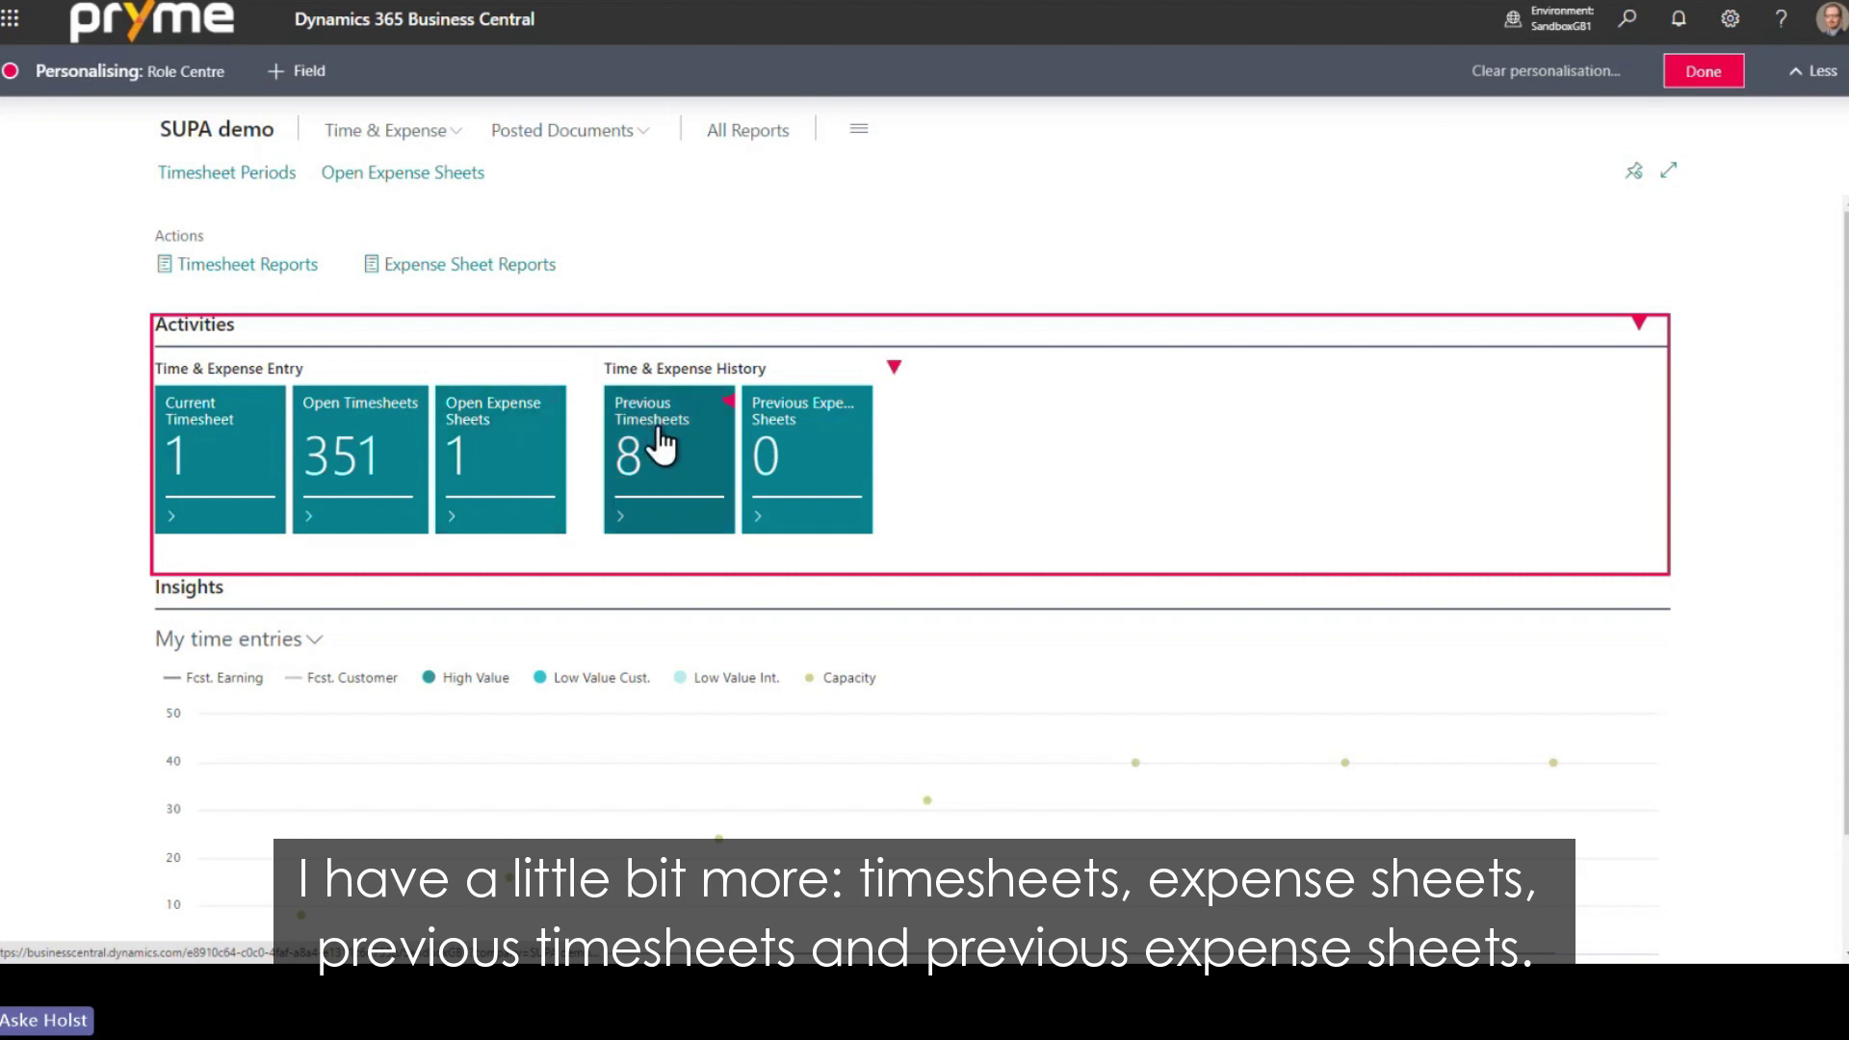
pyautogui.click(1739, 71)
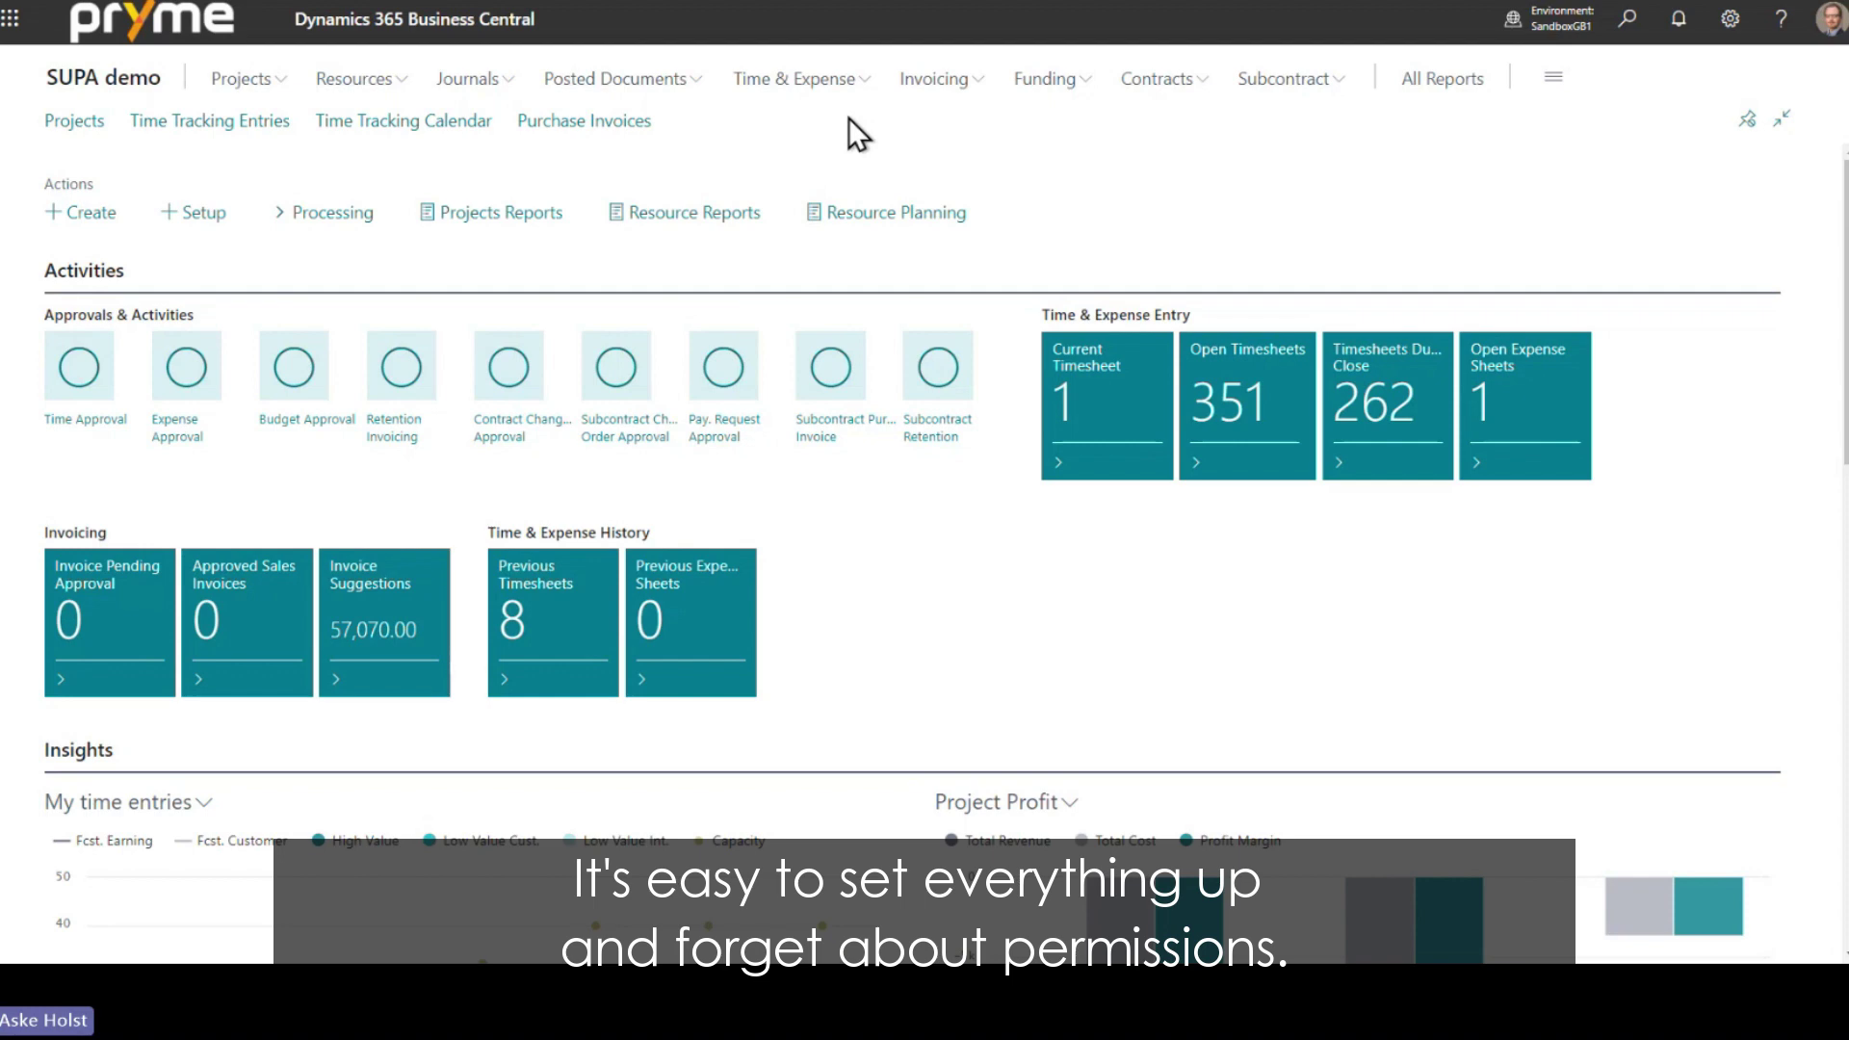
# - Search for "user", open the first listed user's card from the Users page, and examine the user permission sets
pyautogui.click(1628, 19)
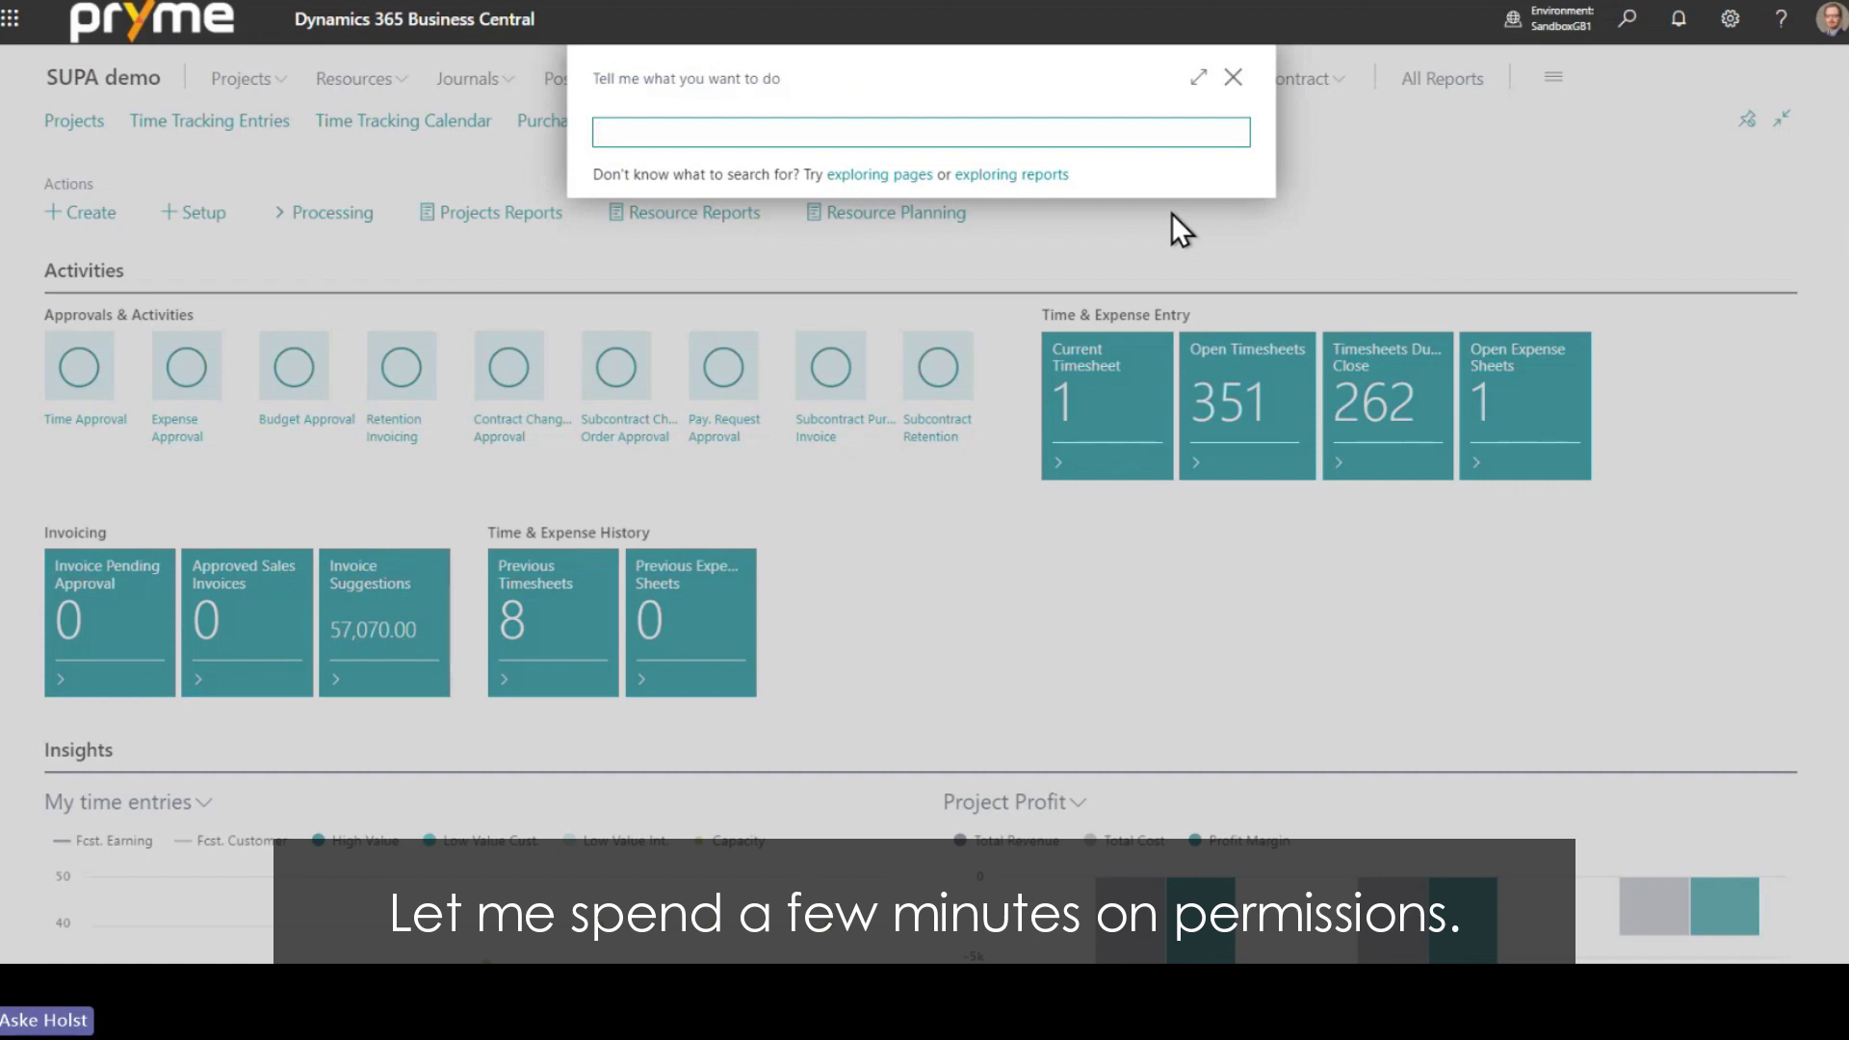
pyautogui.write('user')
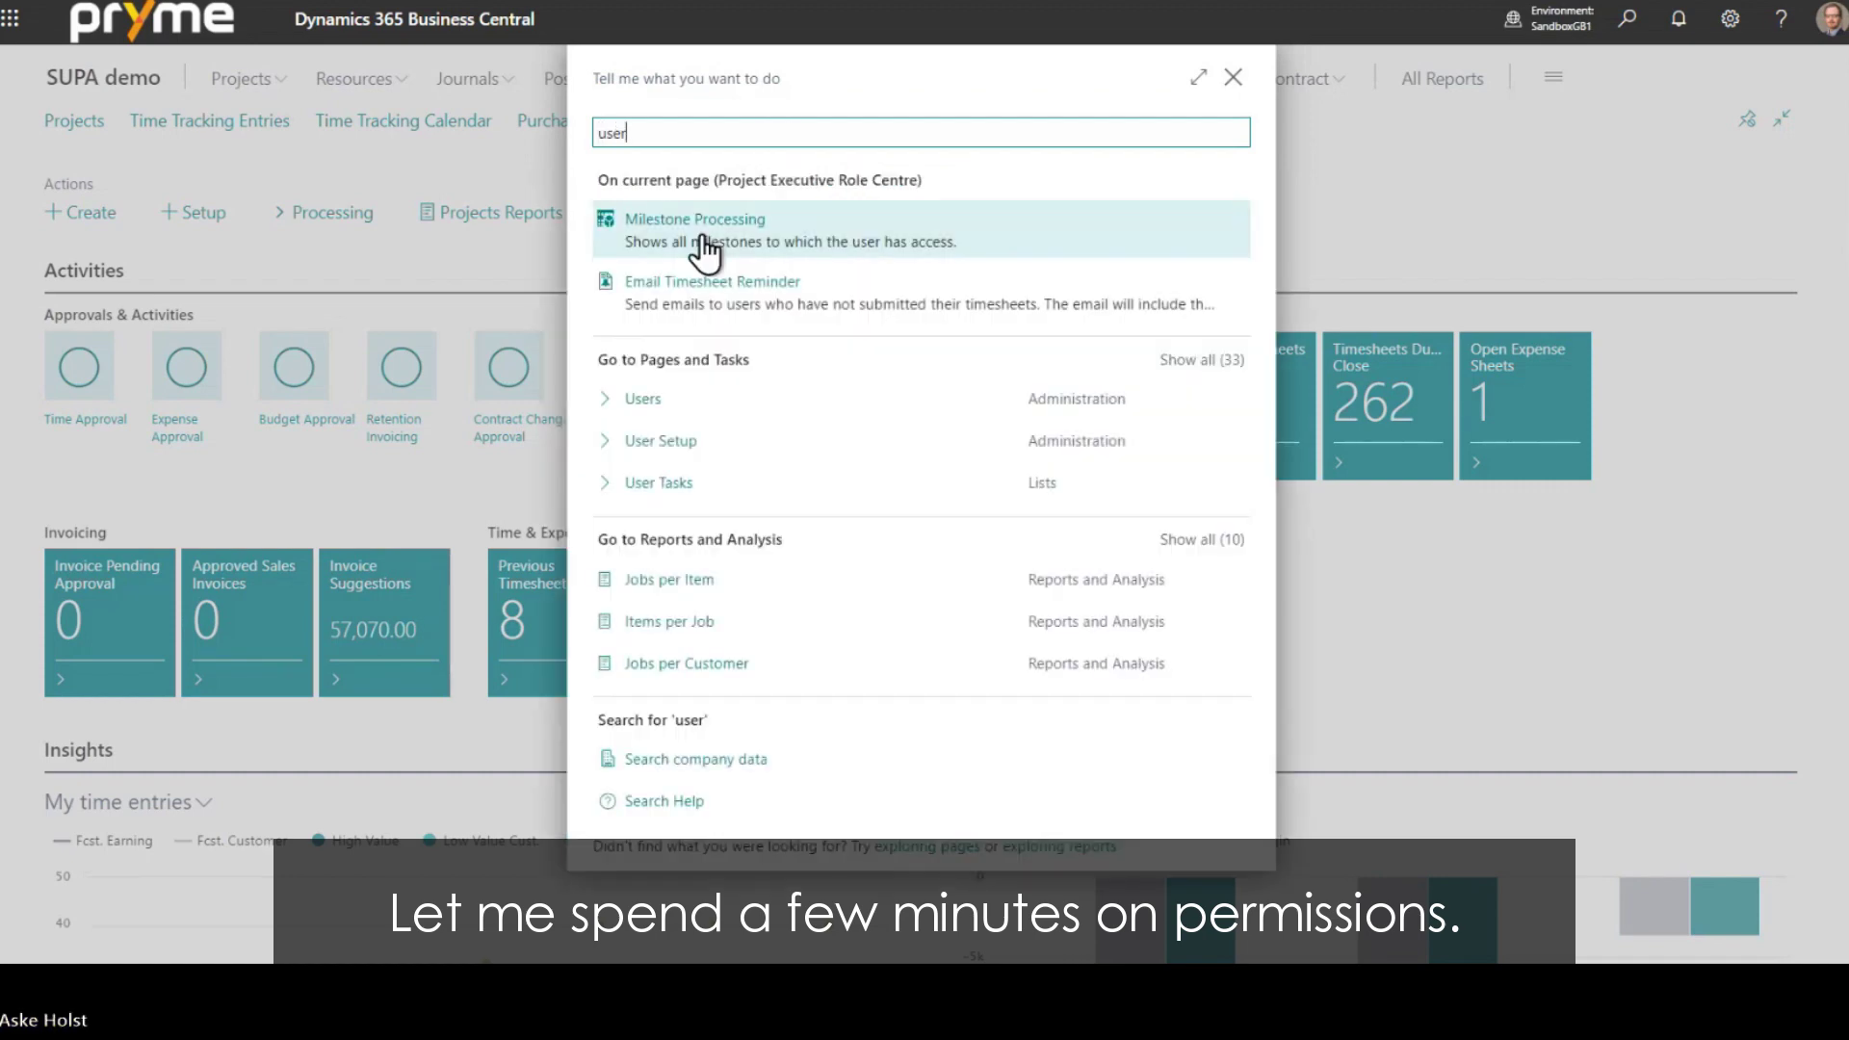
pyautogui.click(643, 399)
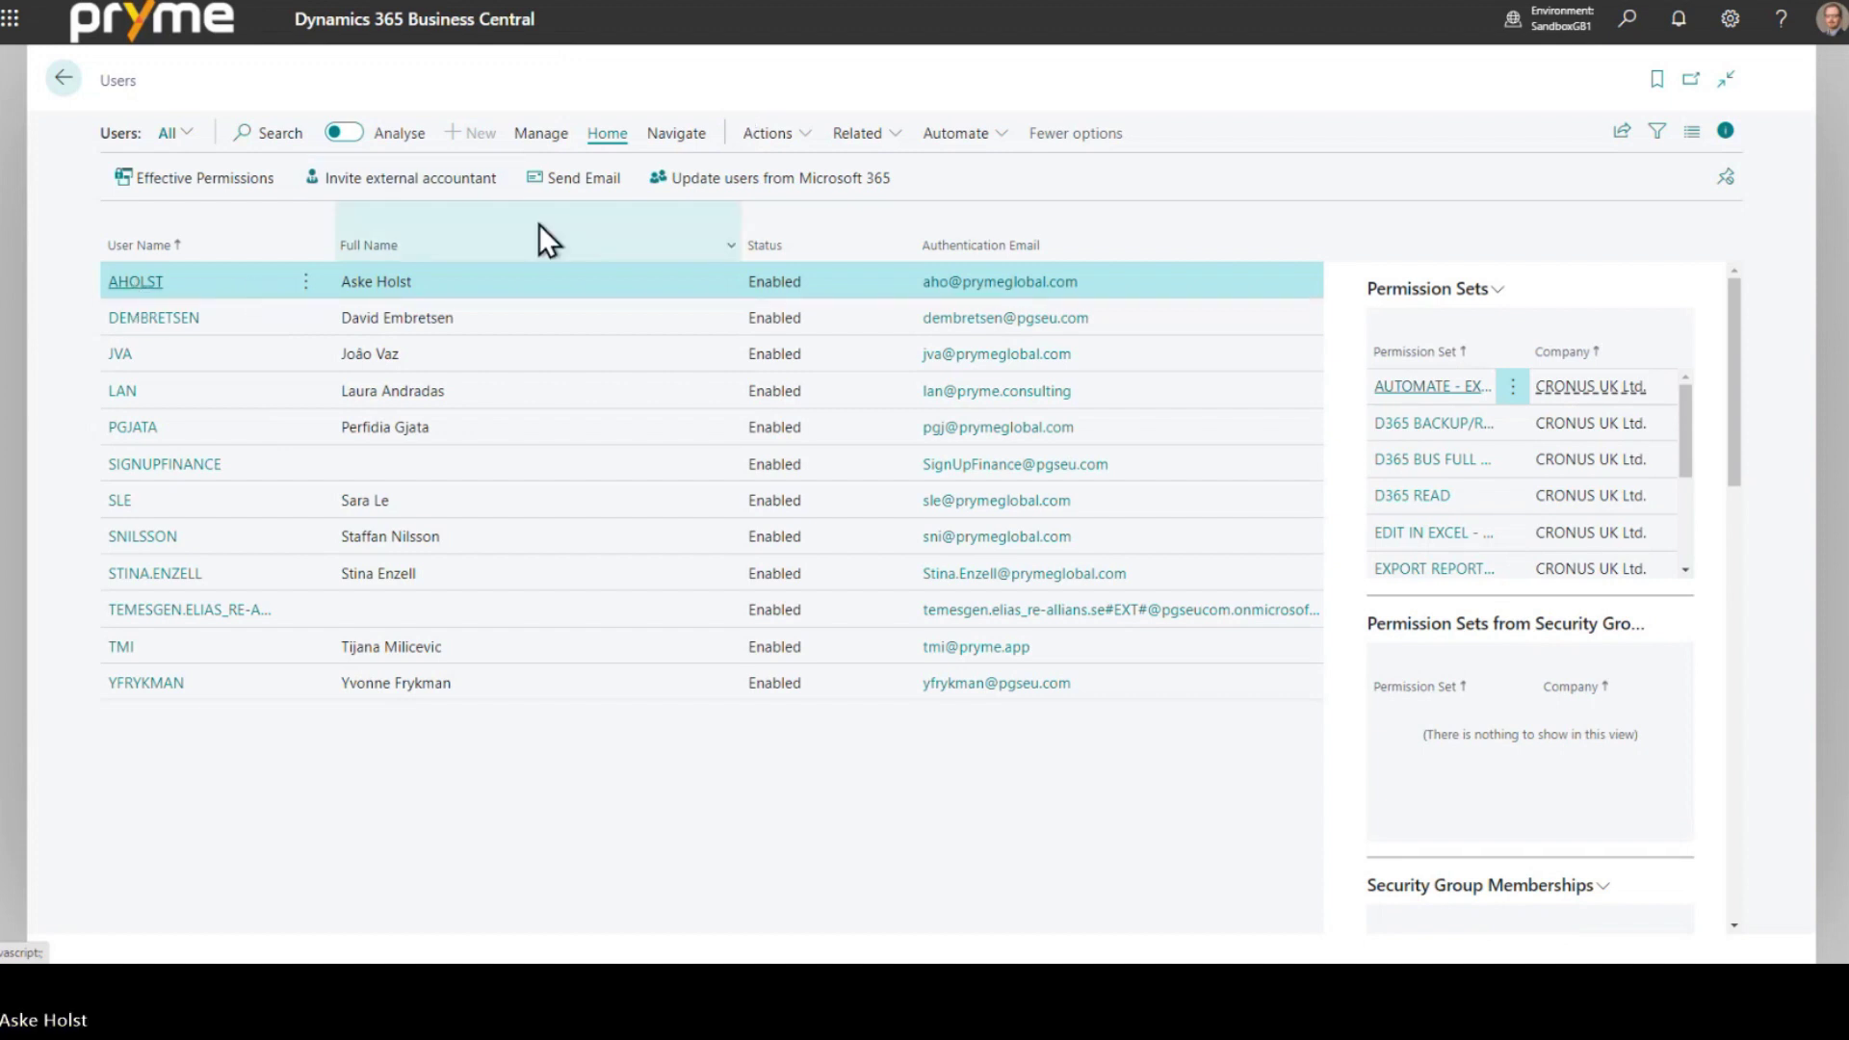
pyautogui.press('Return')
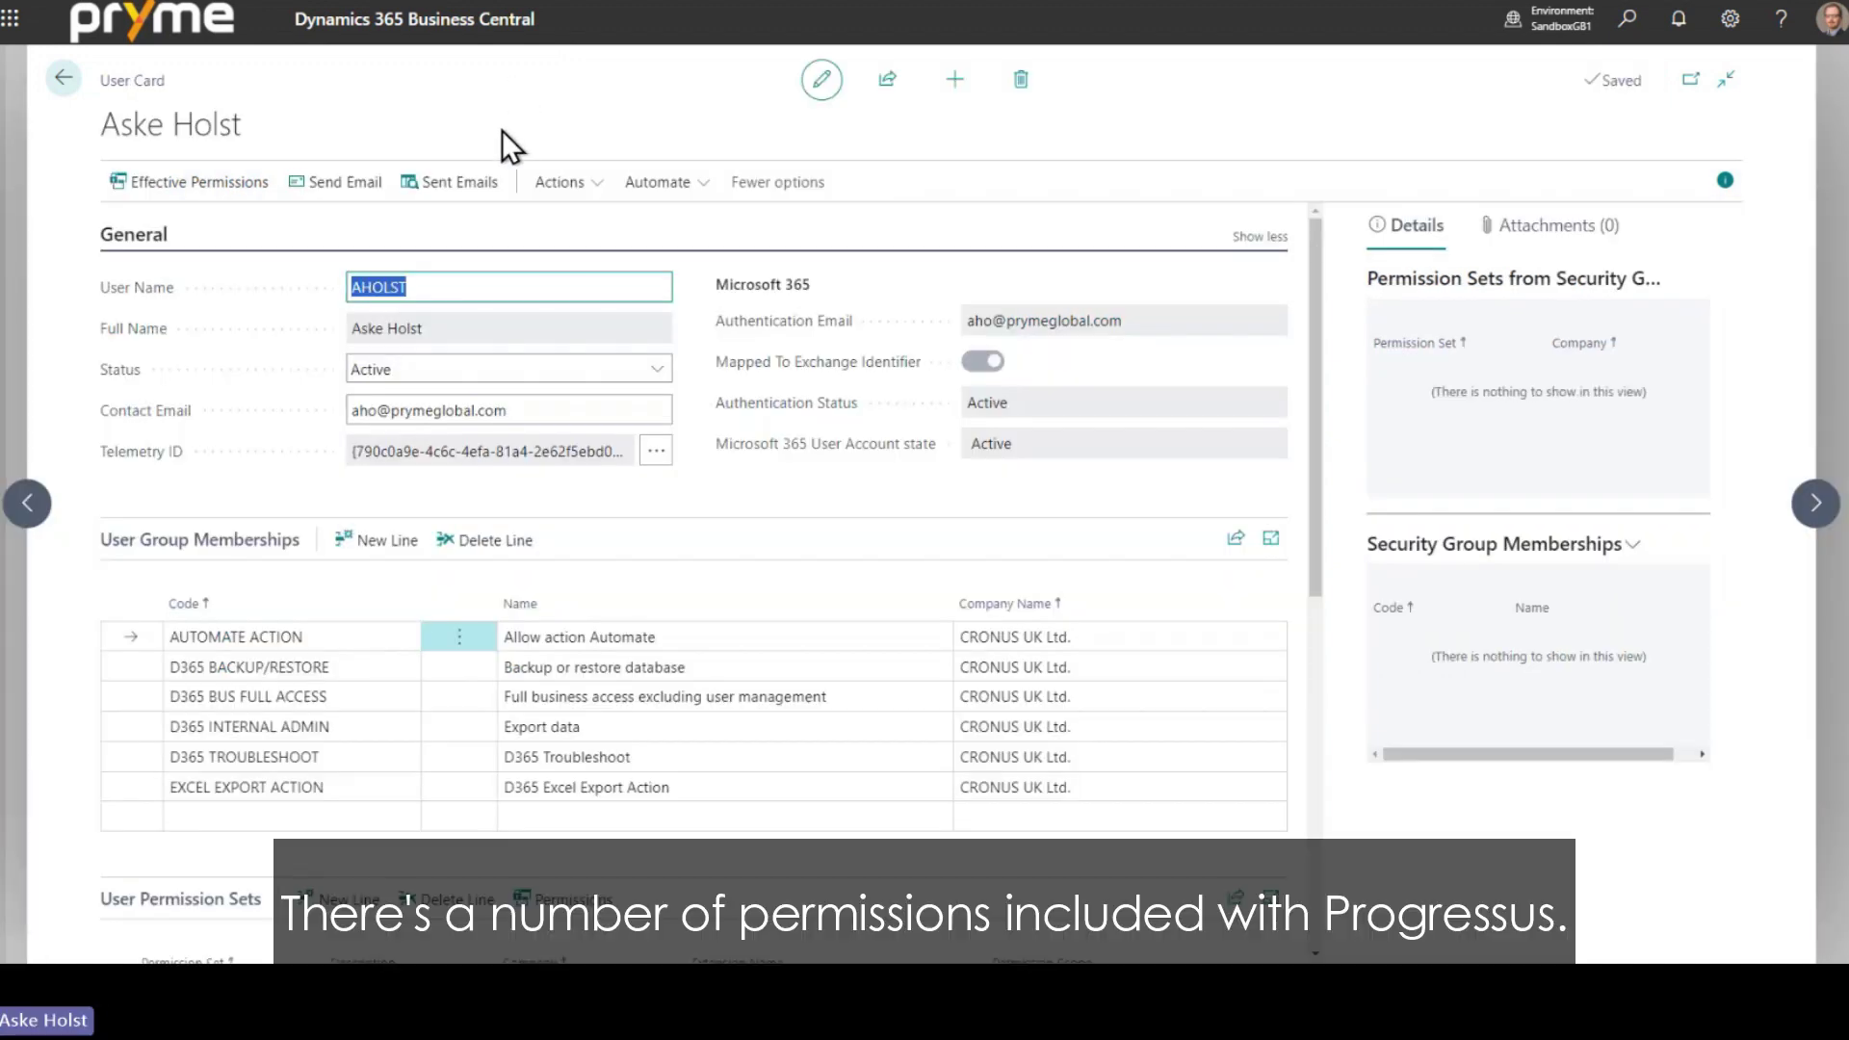
pyautogui.scroll(-3, 557, 474)
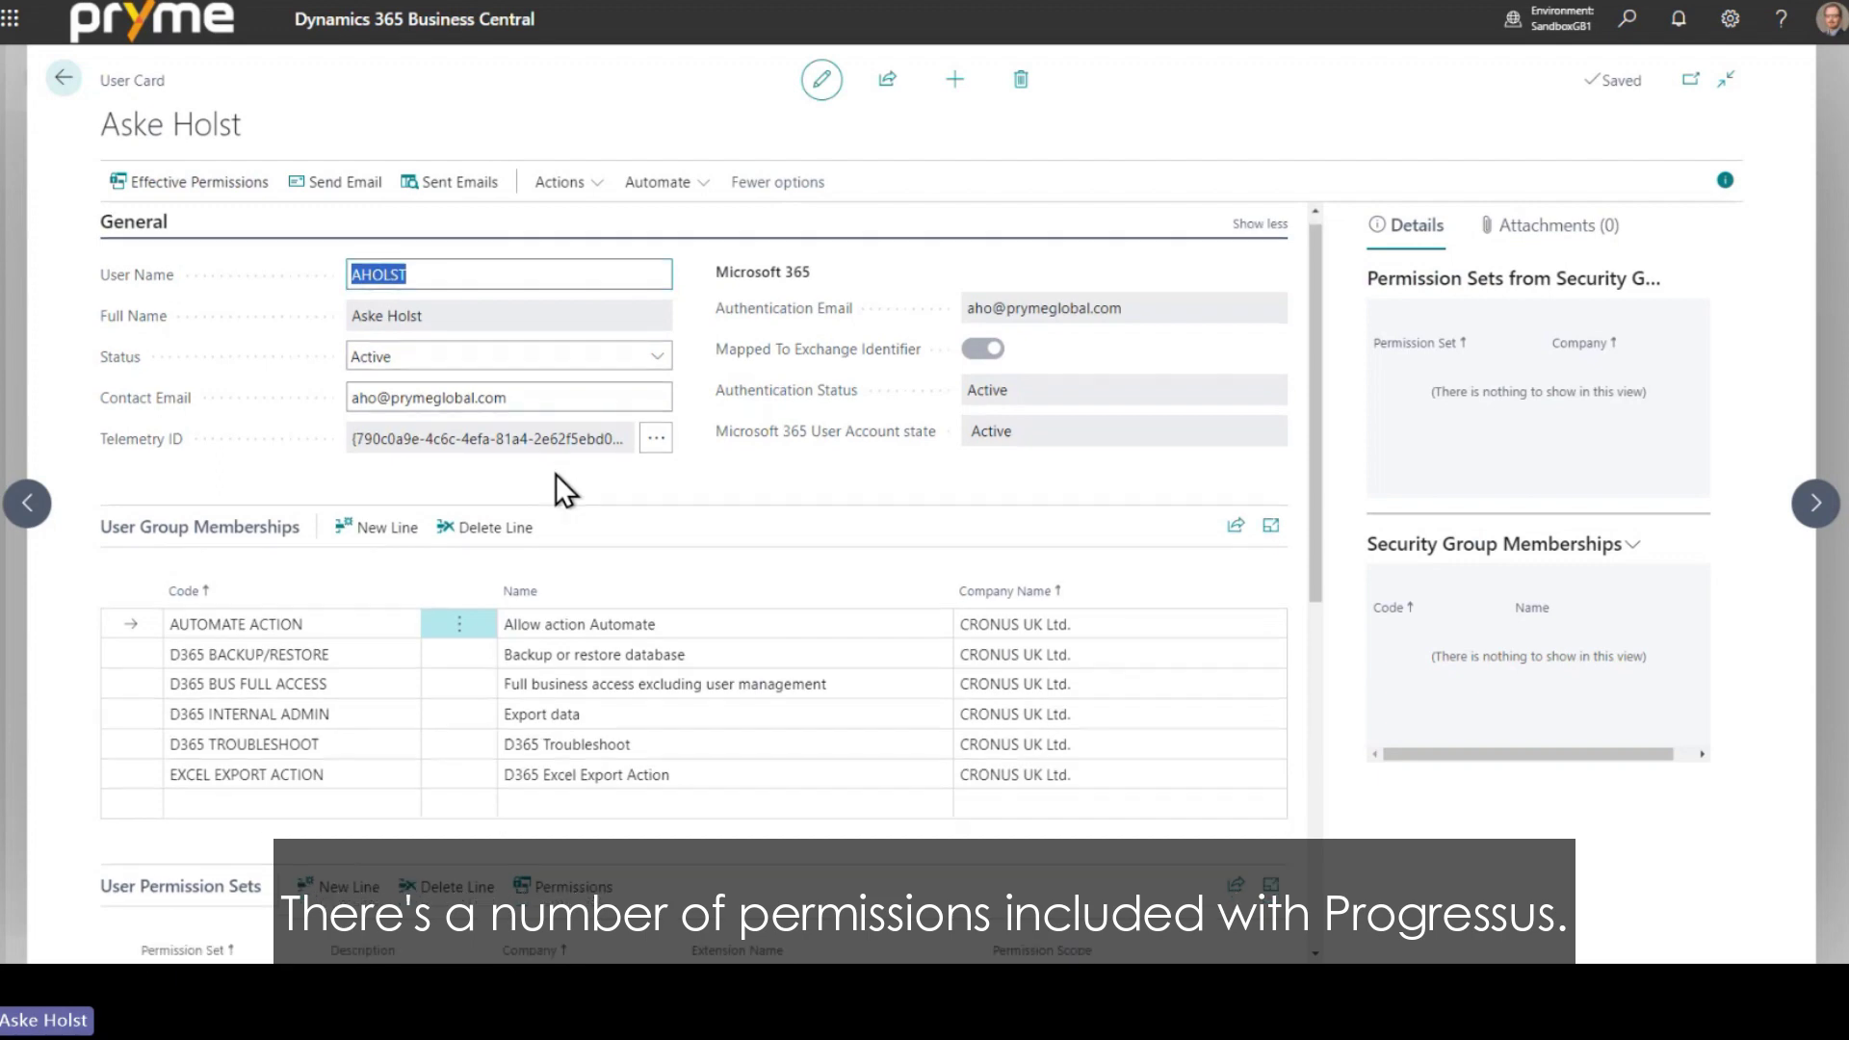
pyautogui.scroll(-2, 557, 474)
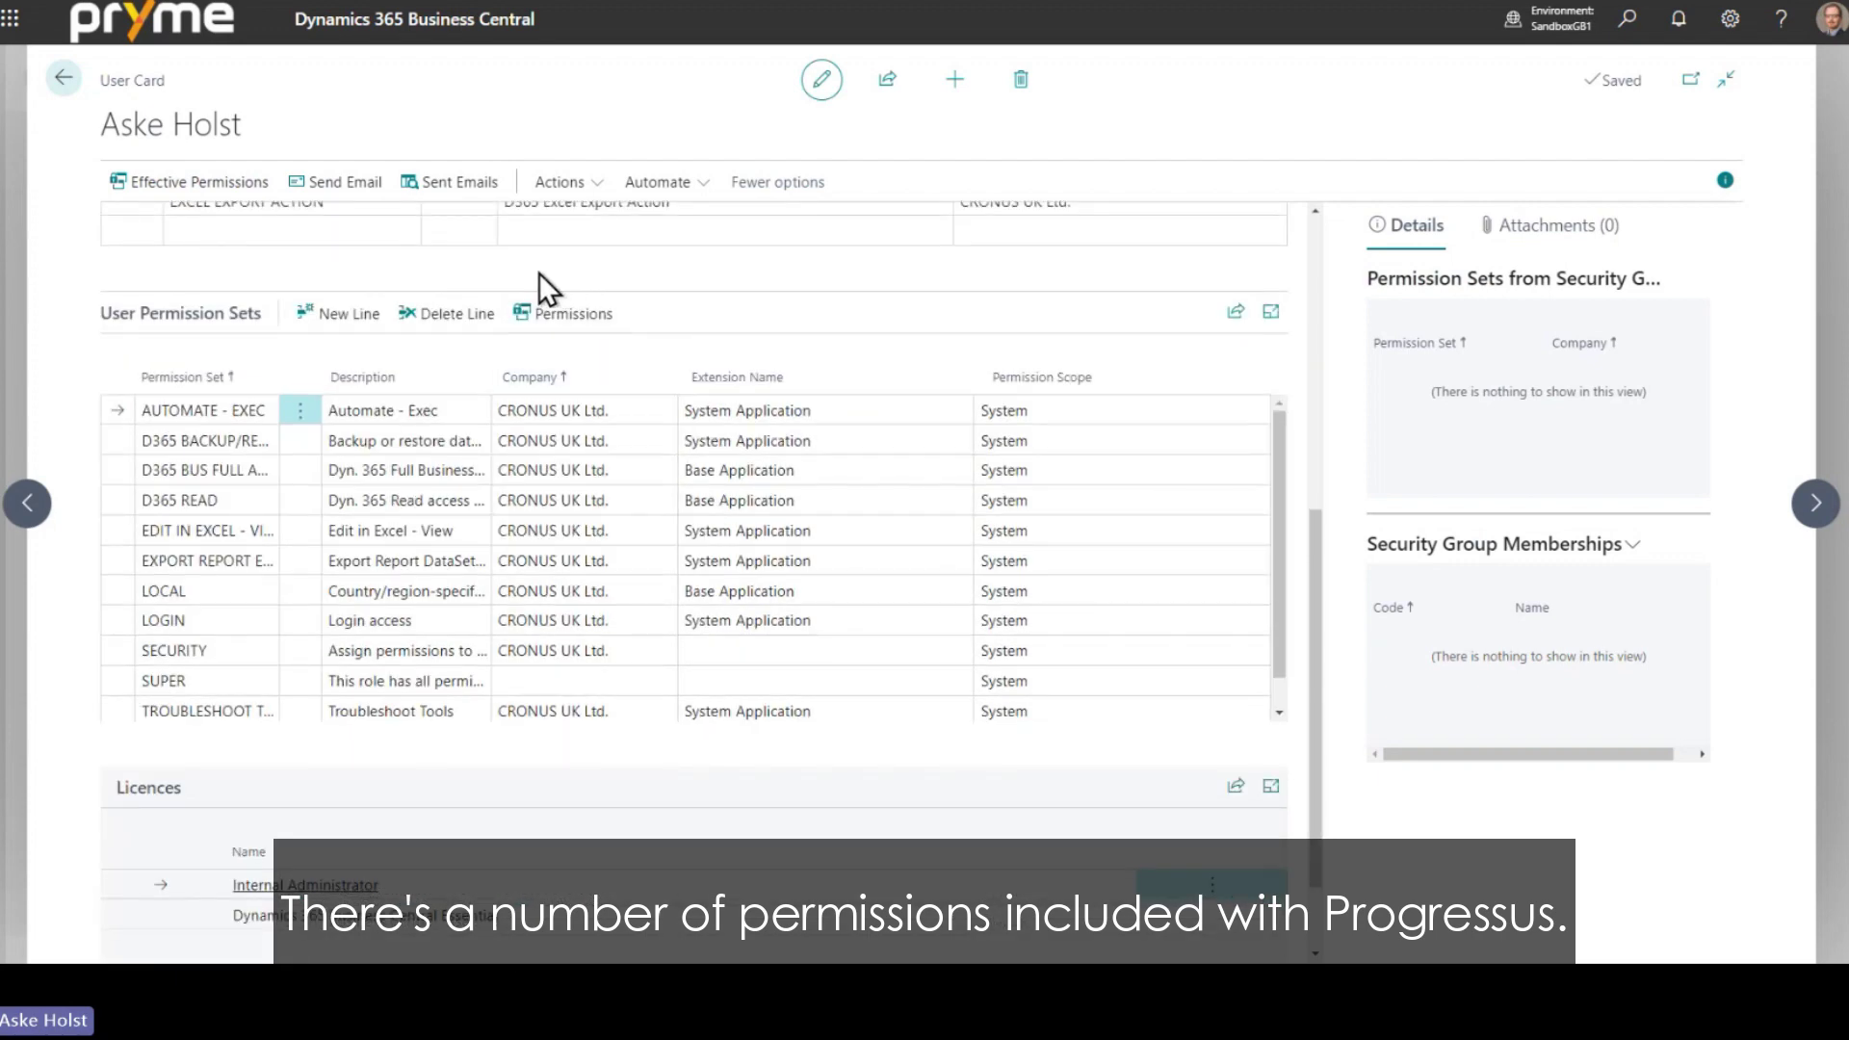
pyautogui.click(267, 472)
pyautogui.scroll(-1, 268, 475)
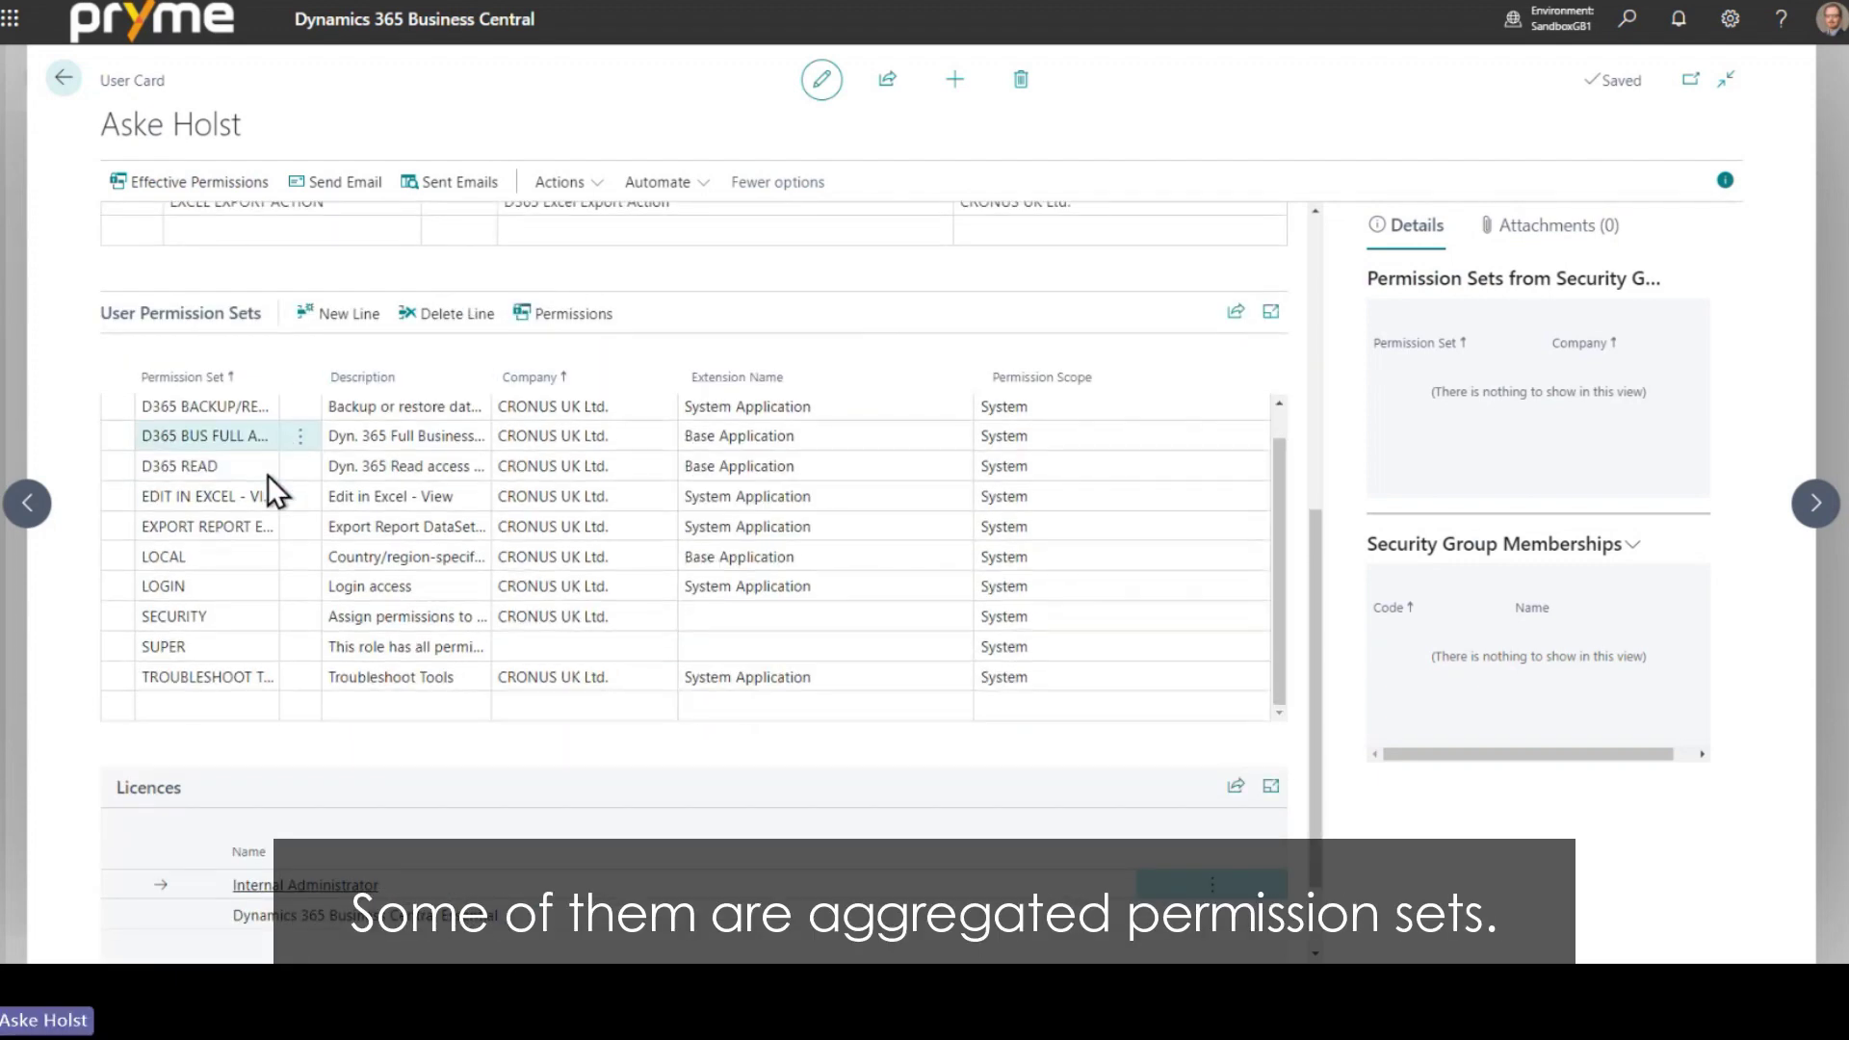
# - Look up permission sets for a new user permission set line, sort them by extension name, and find the Progressus Software sets
pyautogui.click(210, 708)
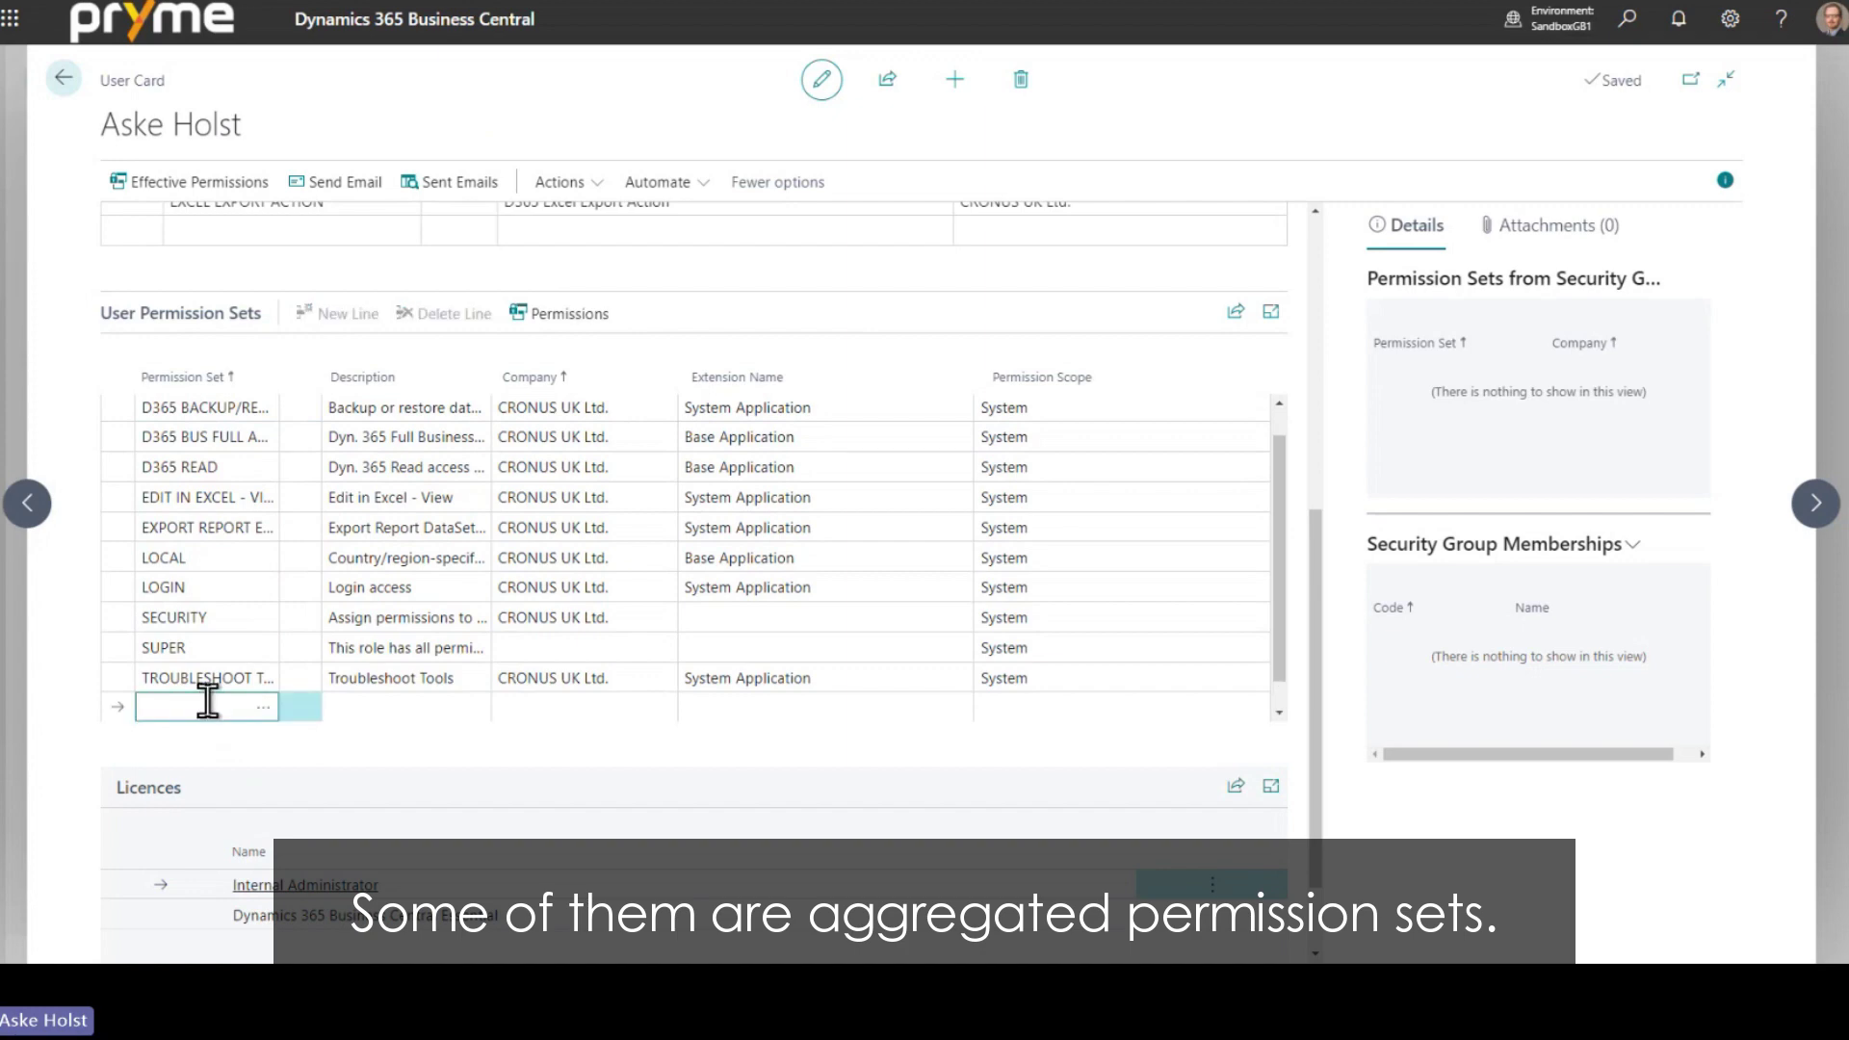
pyautogui.click(264, 706)
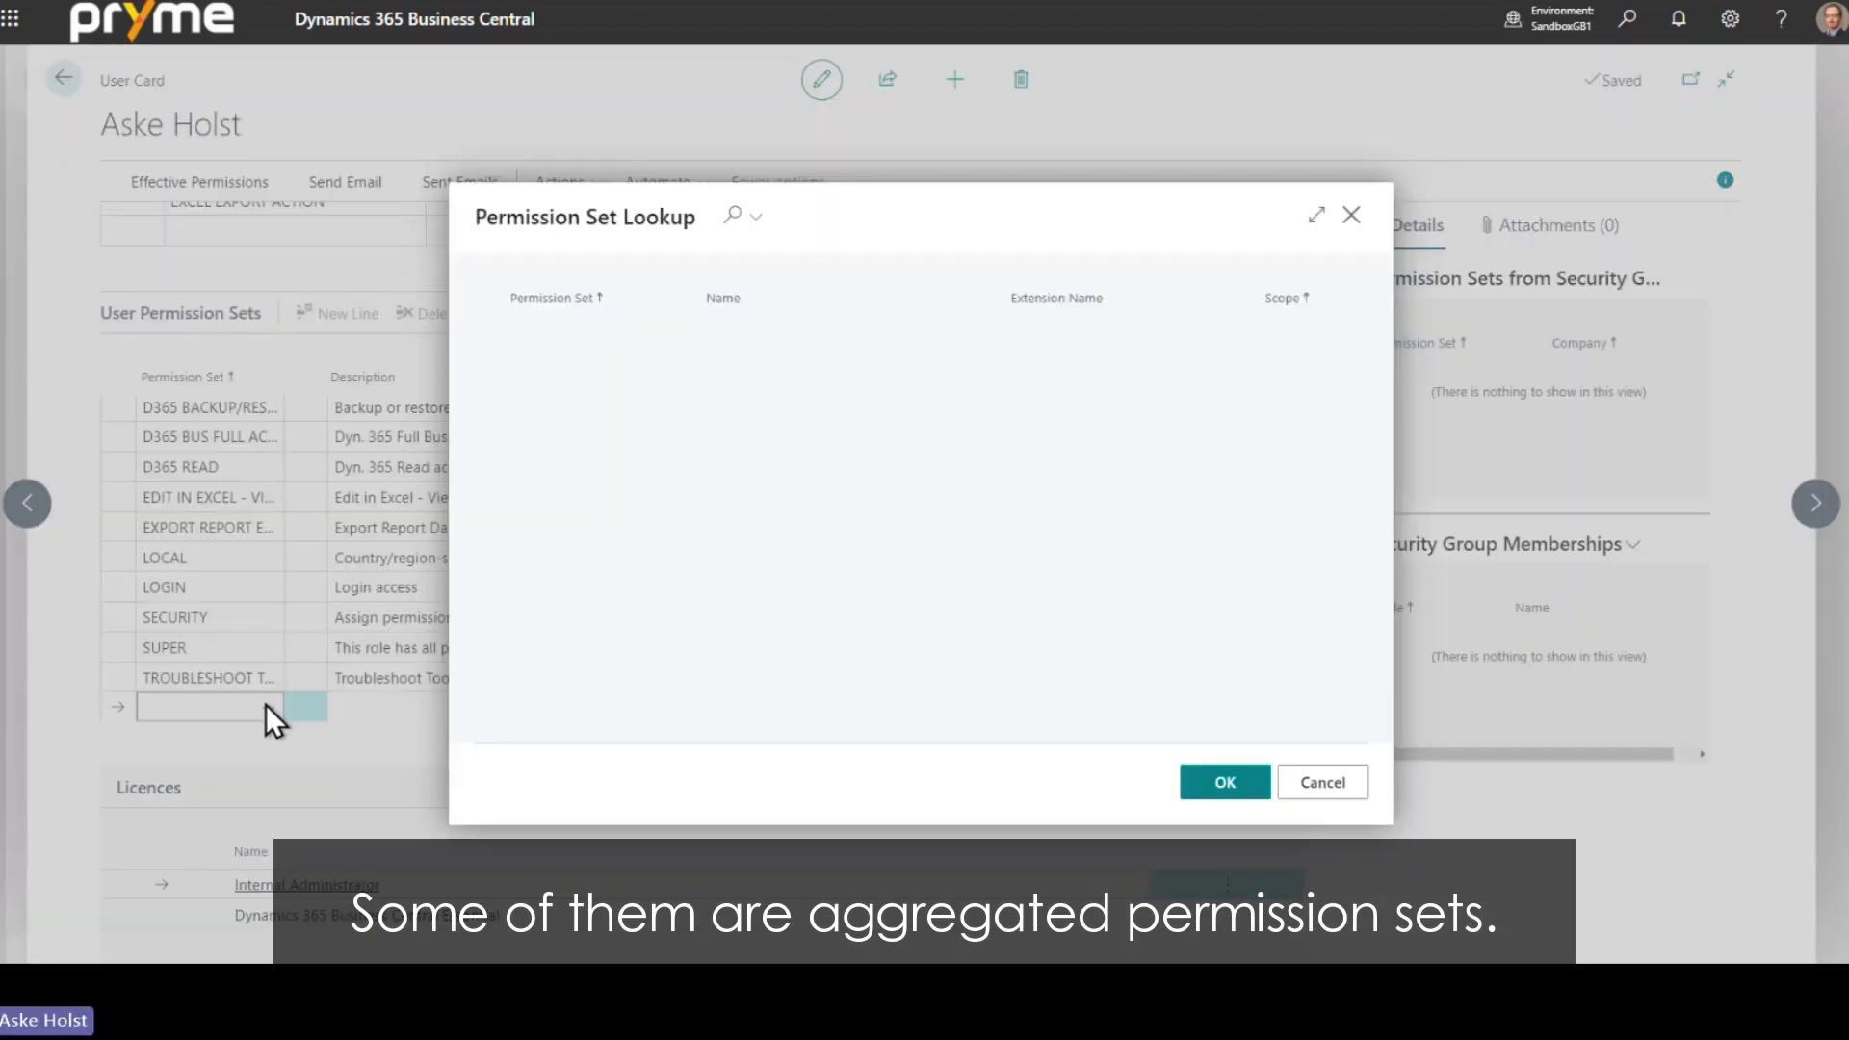
pyautogui.click(1082, 307)
pyautogui.scroll(-5, 1133, 404)
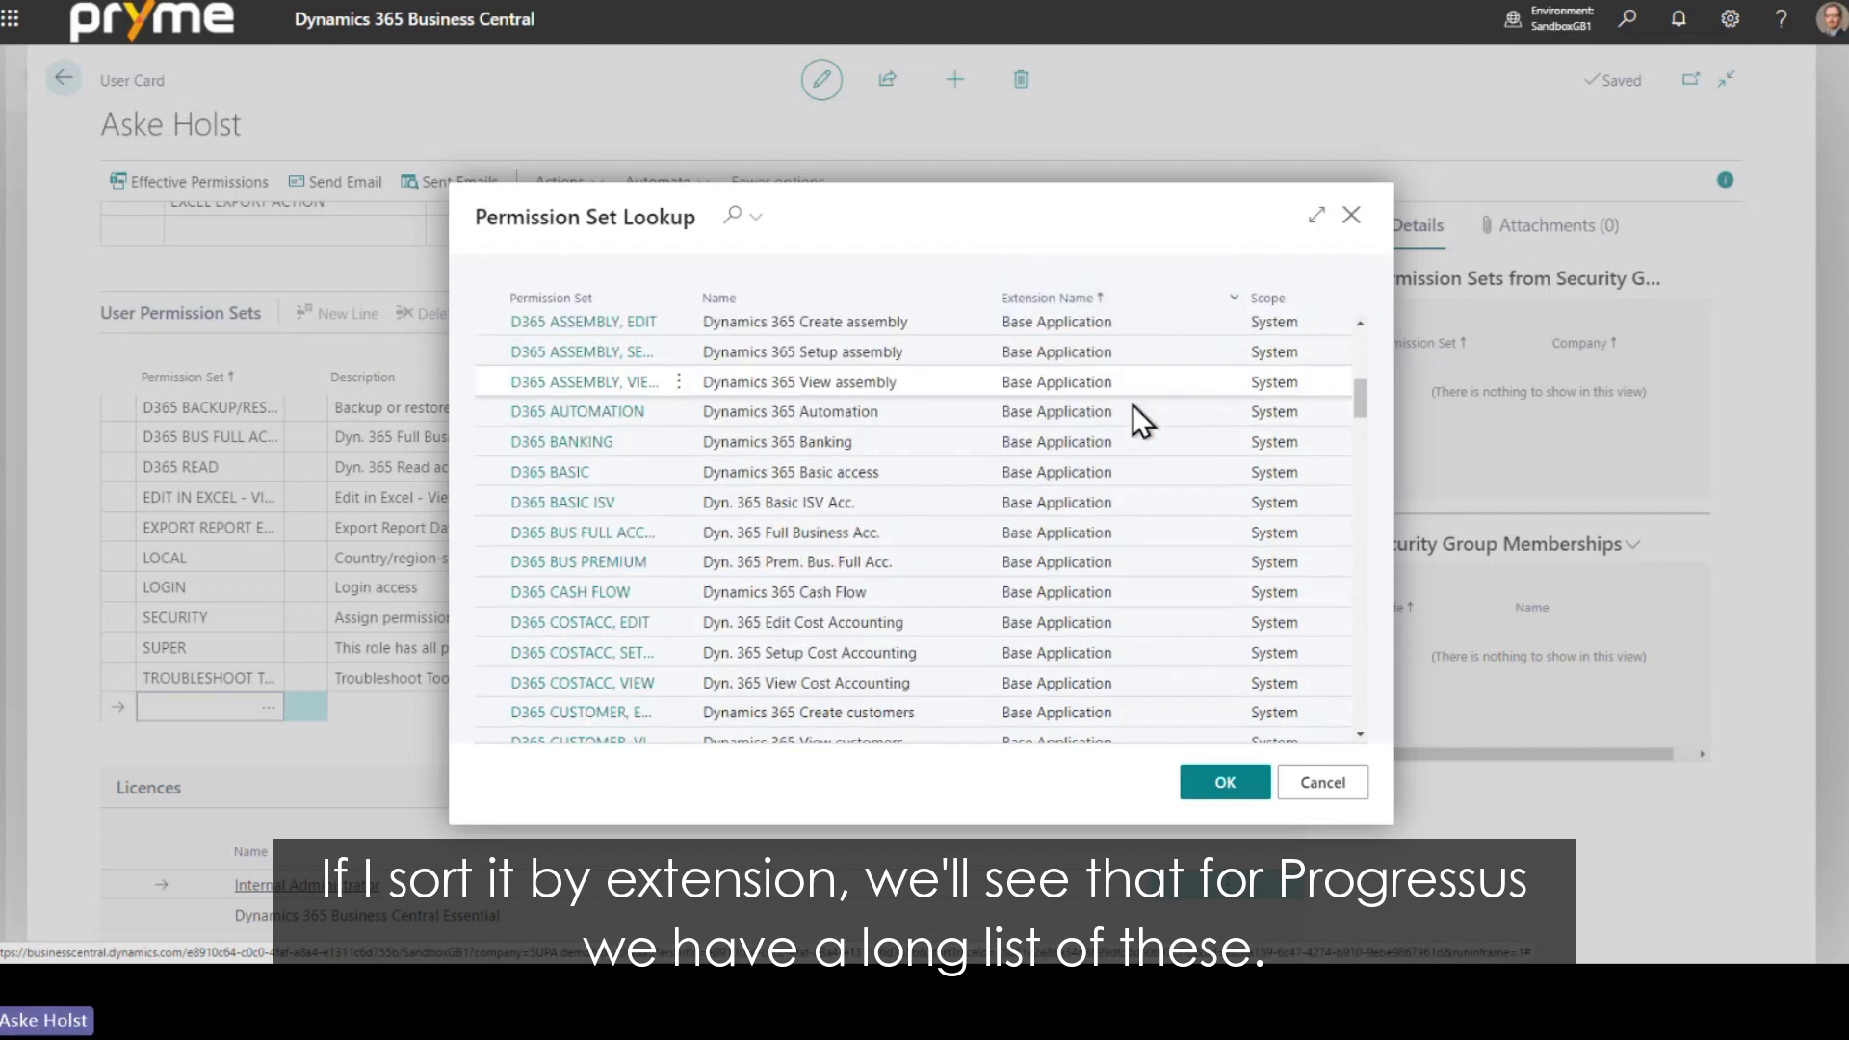
pyautogui.scroll(-20, 1133, 404)
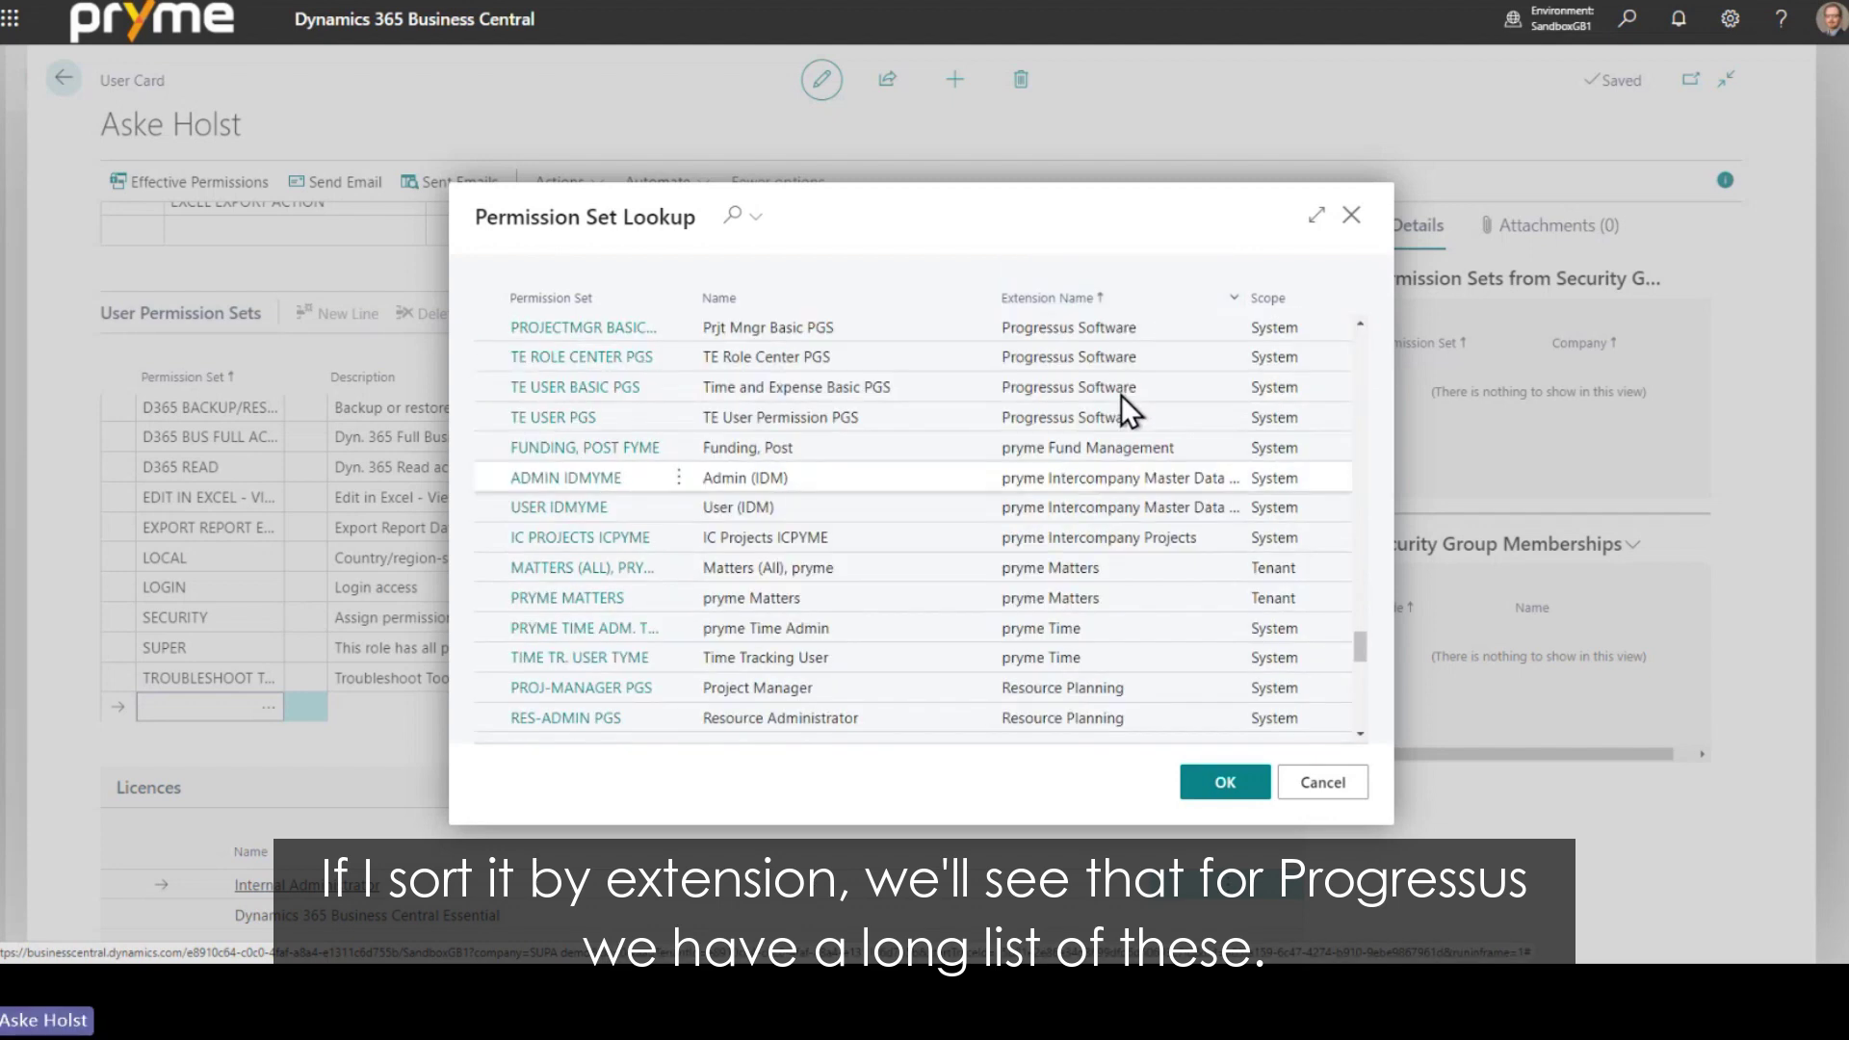
pyautogui.scroll(5, 1121, 394)
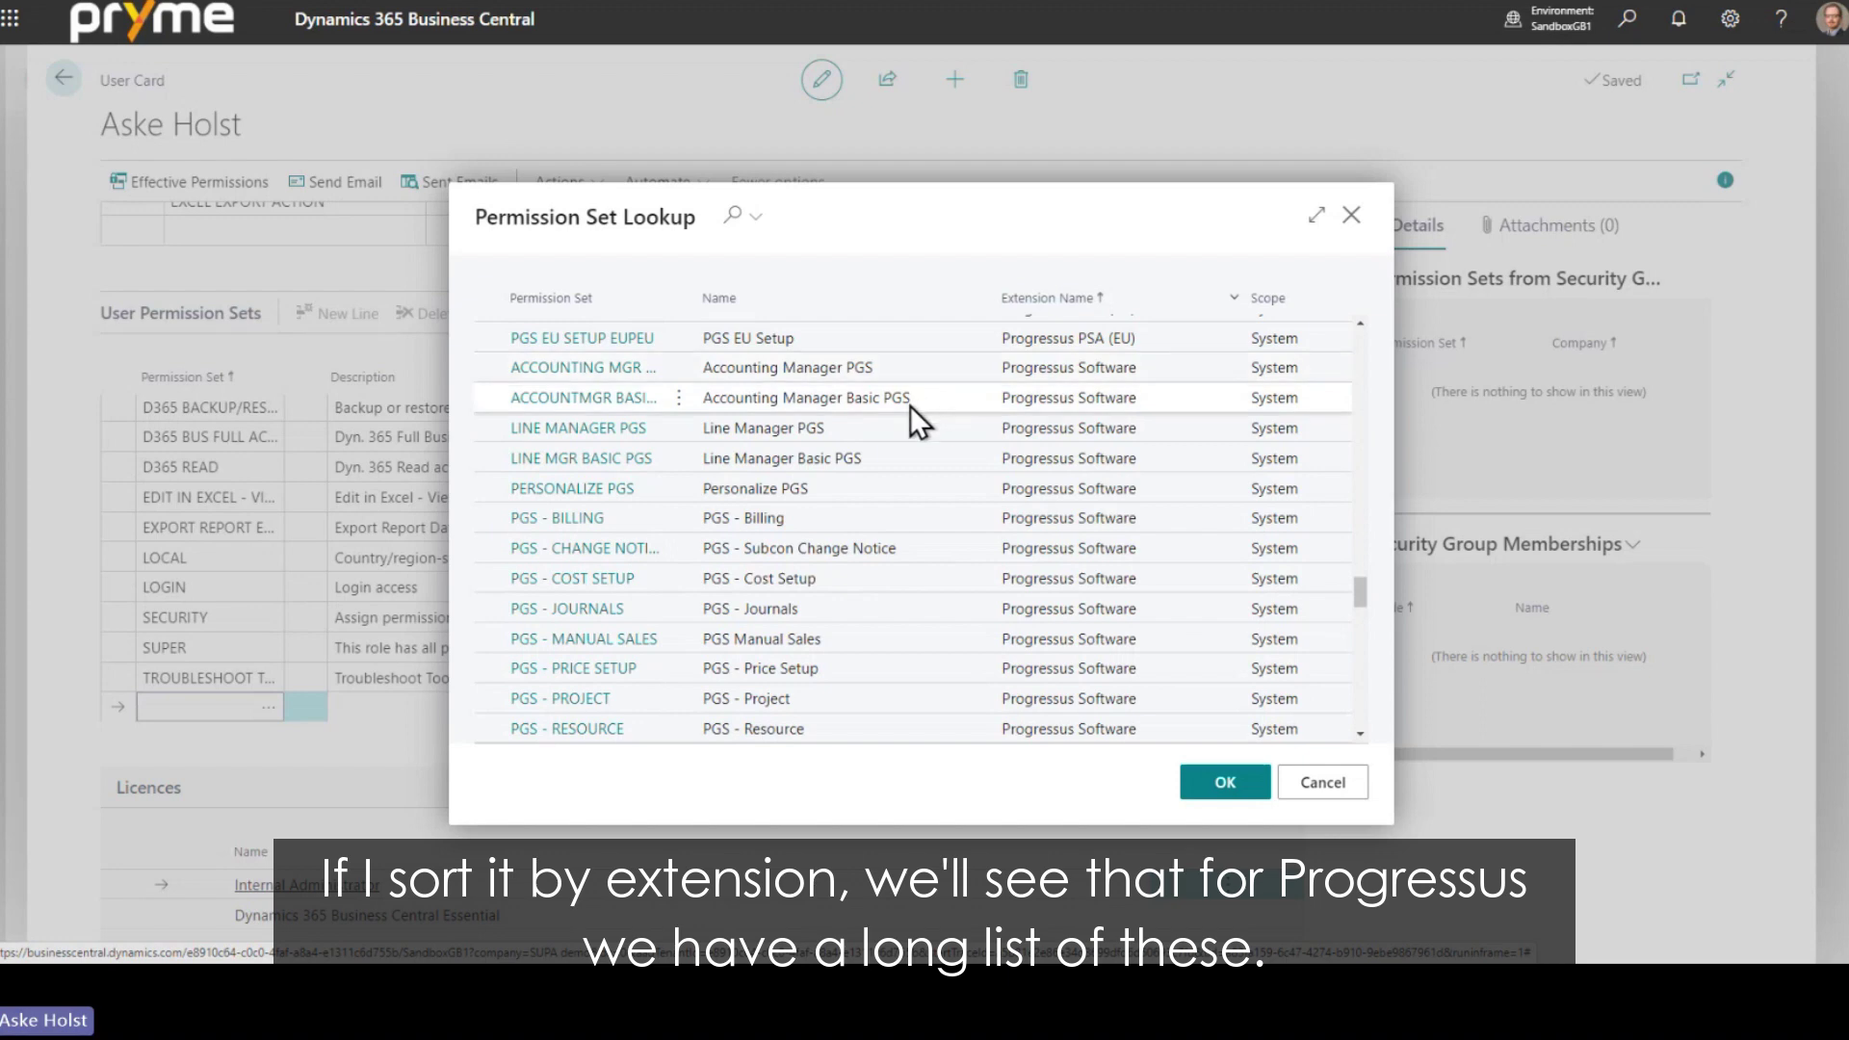
pyautogui.scroll(-1, 910, 409)
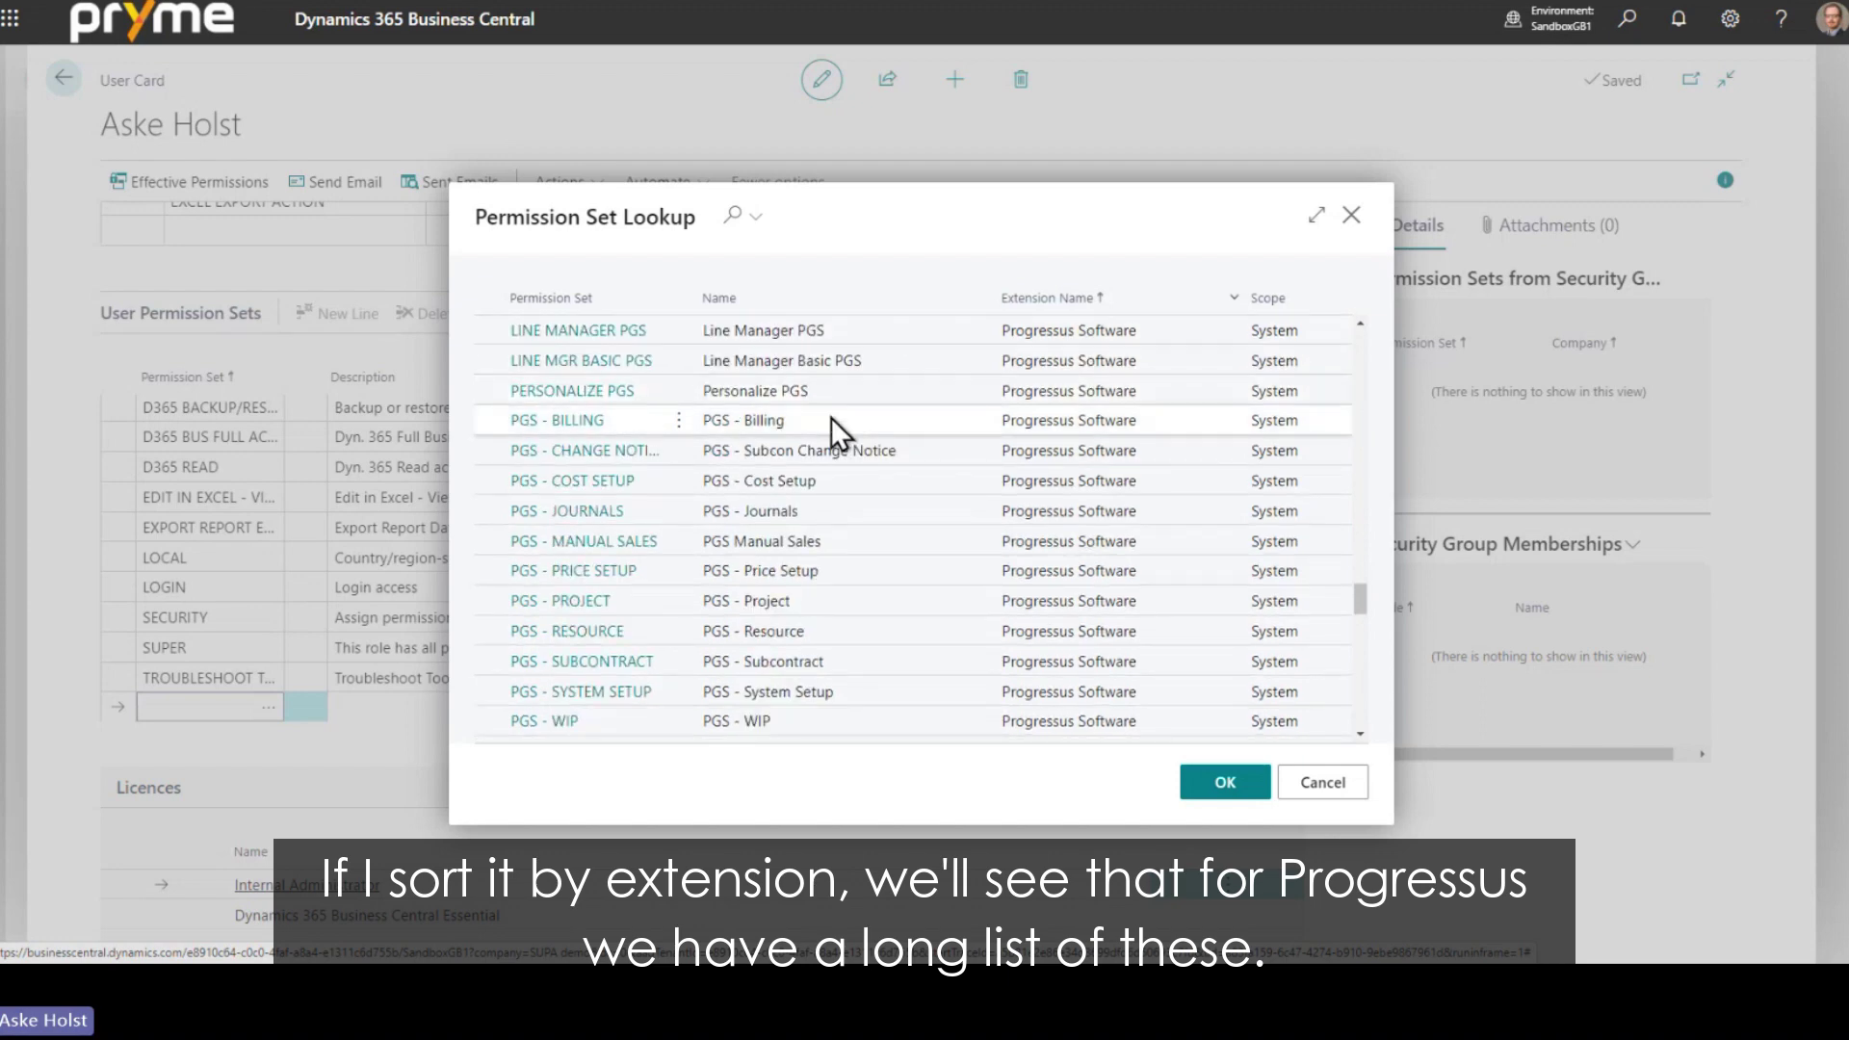
# - Review the Progressus Software permission sets, such as PGS - MANUAL SALES, PGS - PROJECT and LINE MGR BASIC PGS, and leave the lookup without choosing one
pyautogui.click(834, 510)
pyautogui.click(842, 545)
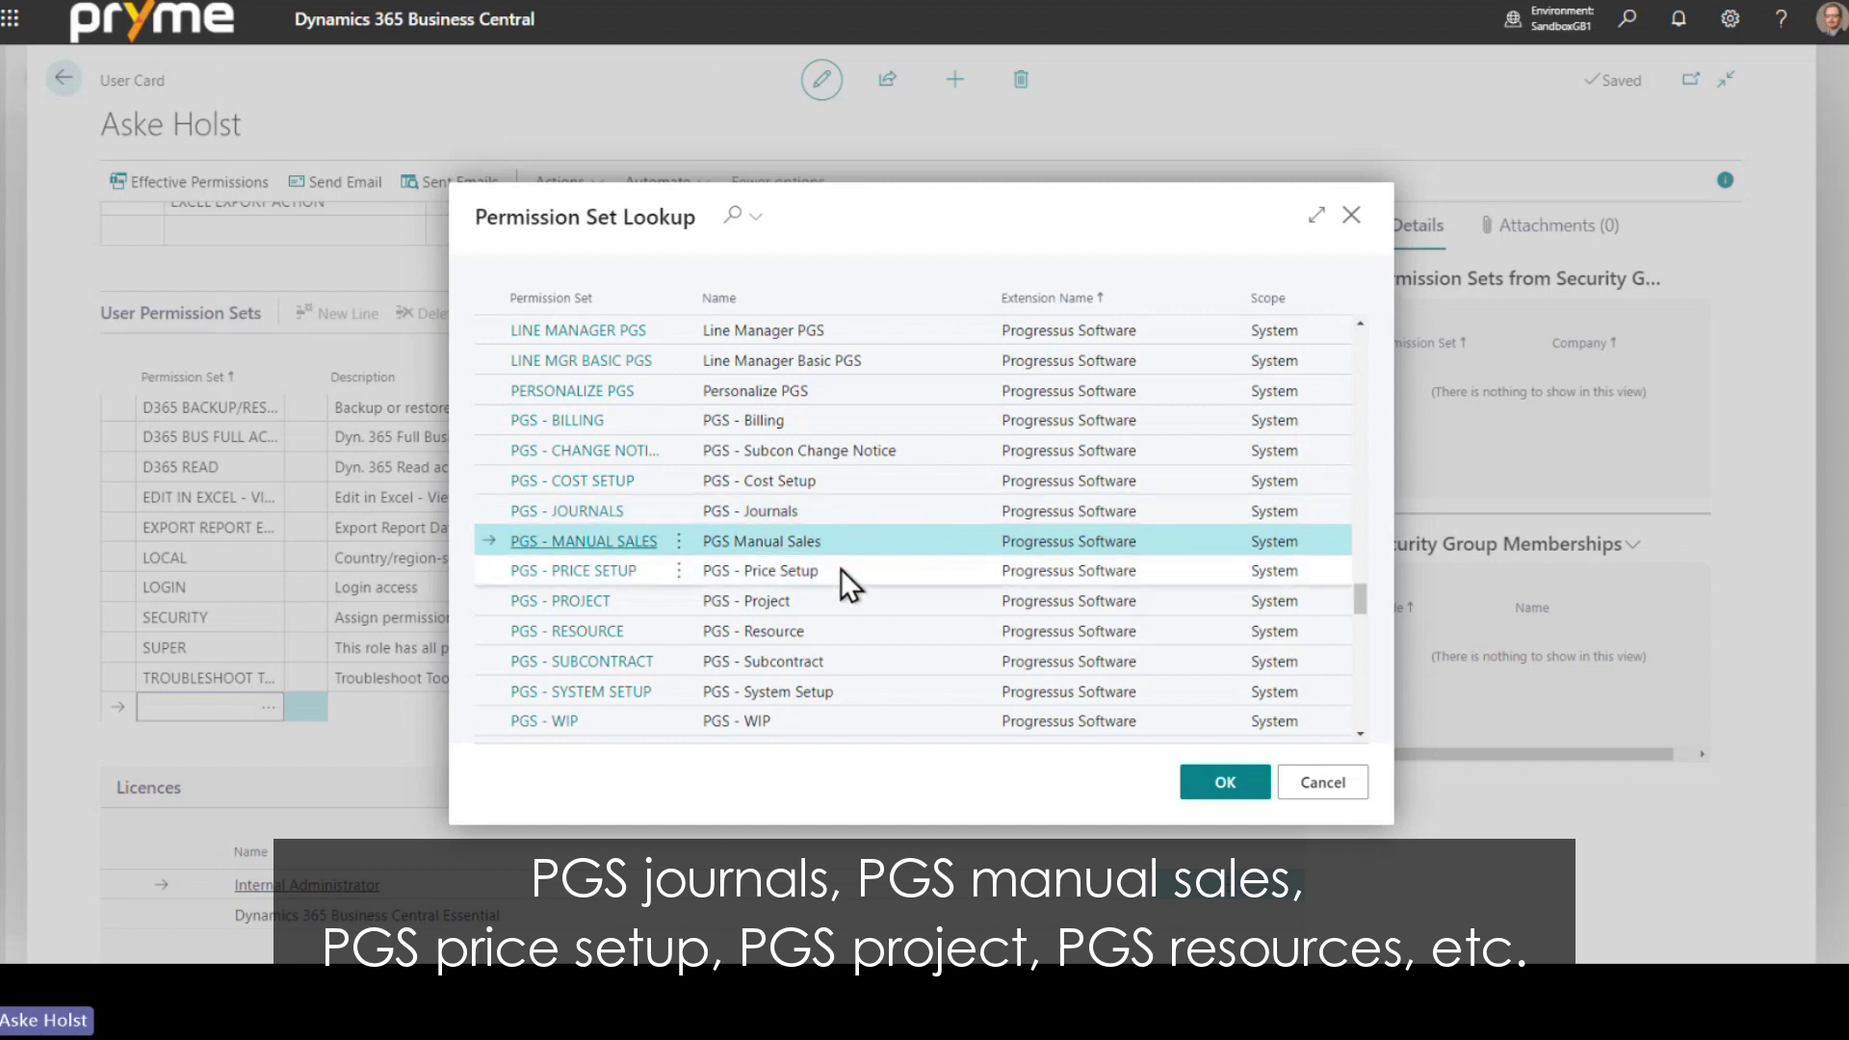
pyautogui.click(841, 568)
pyautogui.click(835, 601)
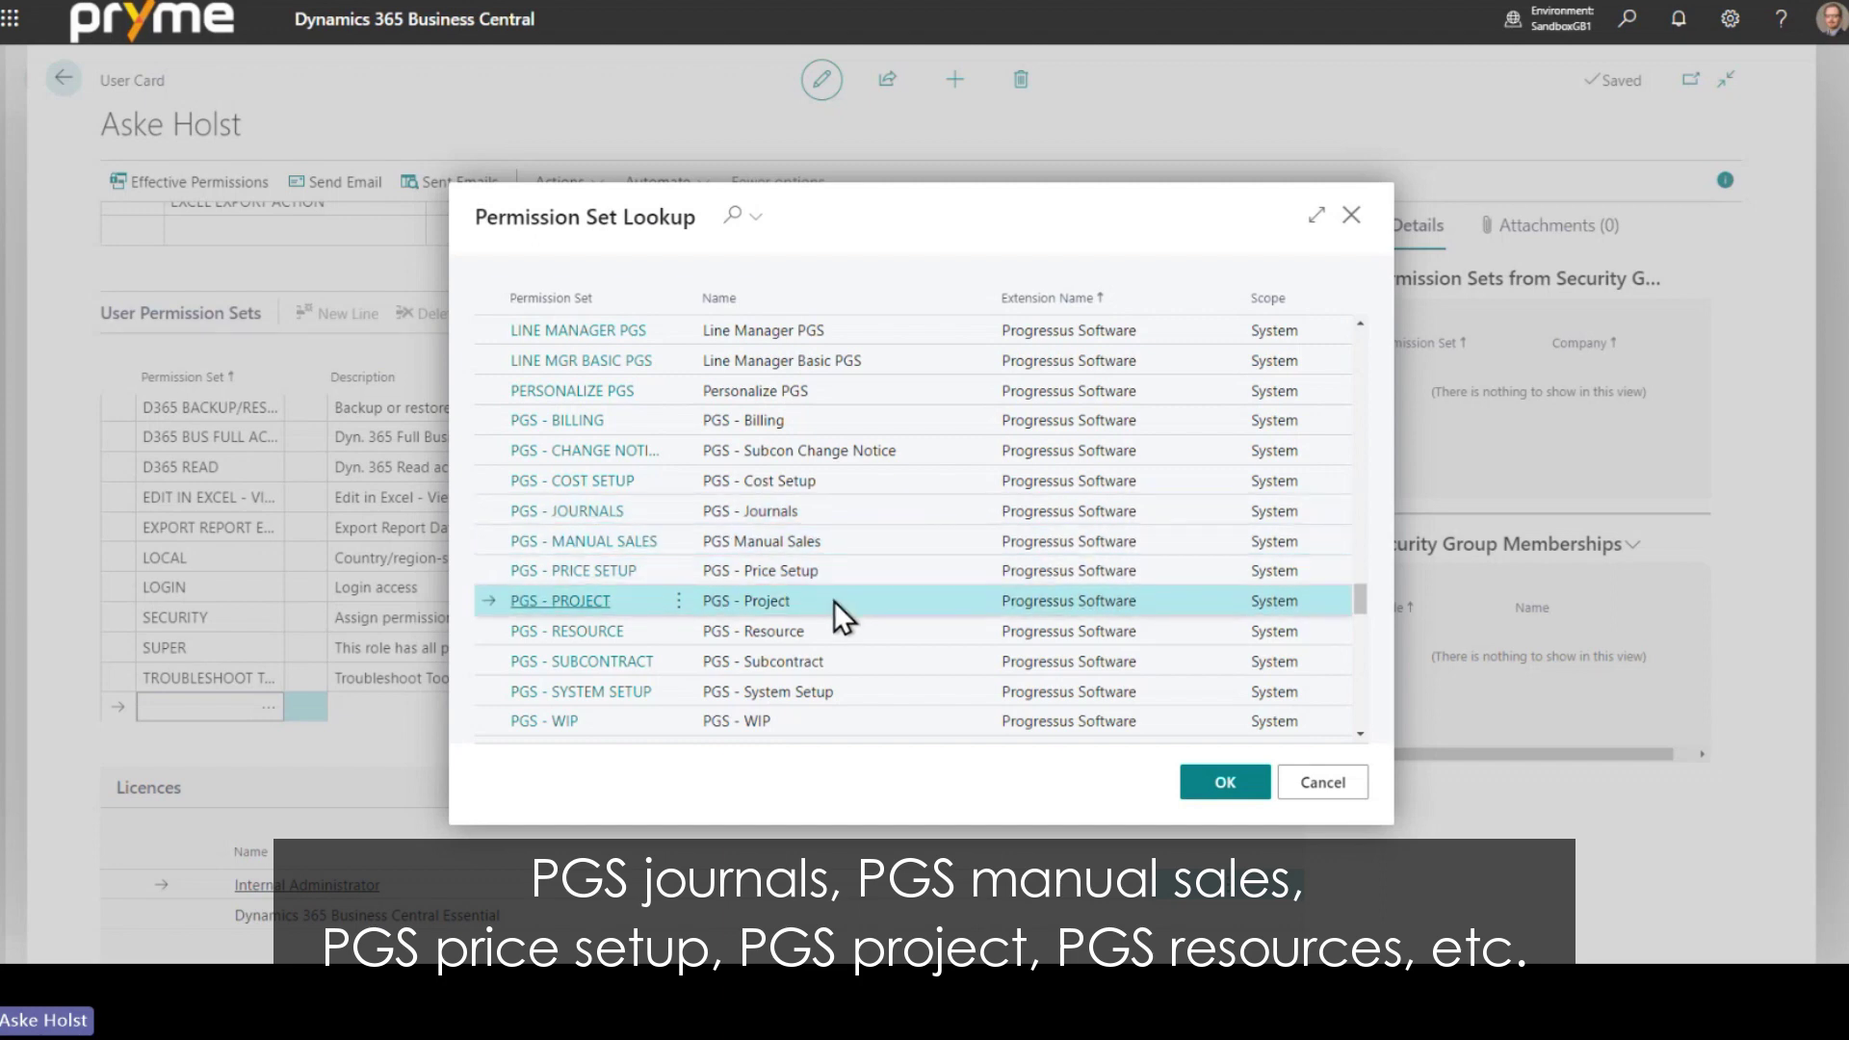
pyautogui.click(844, 662)
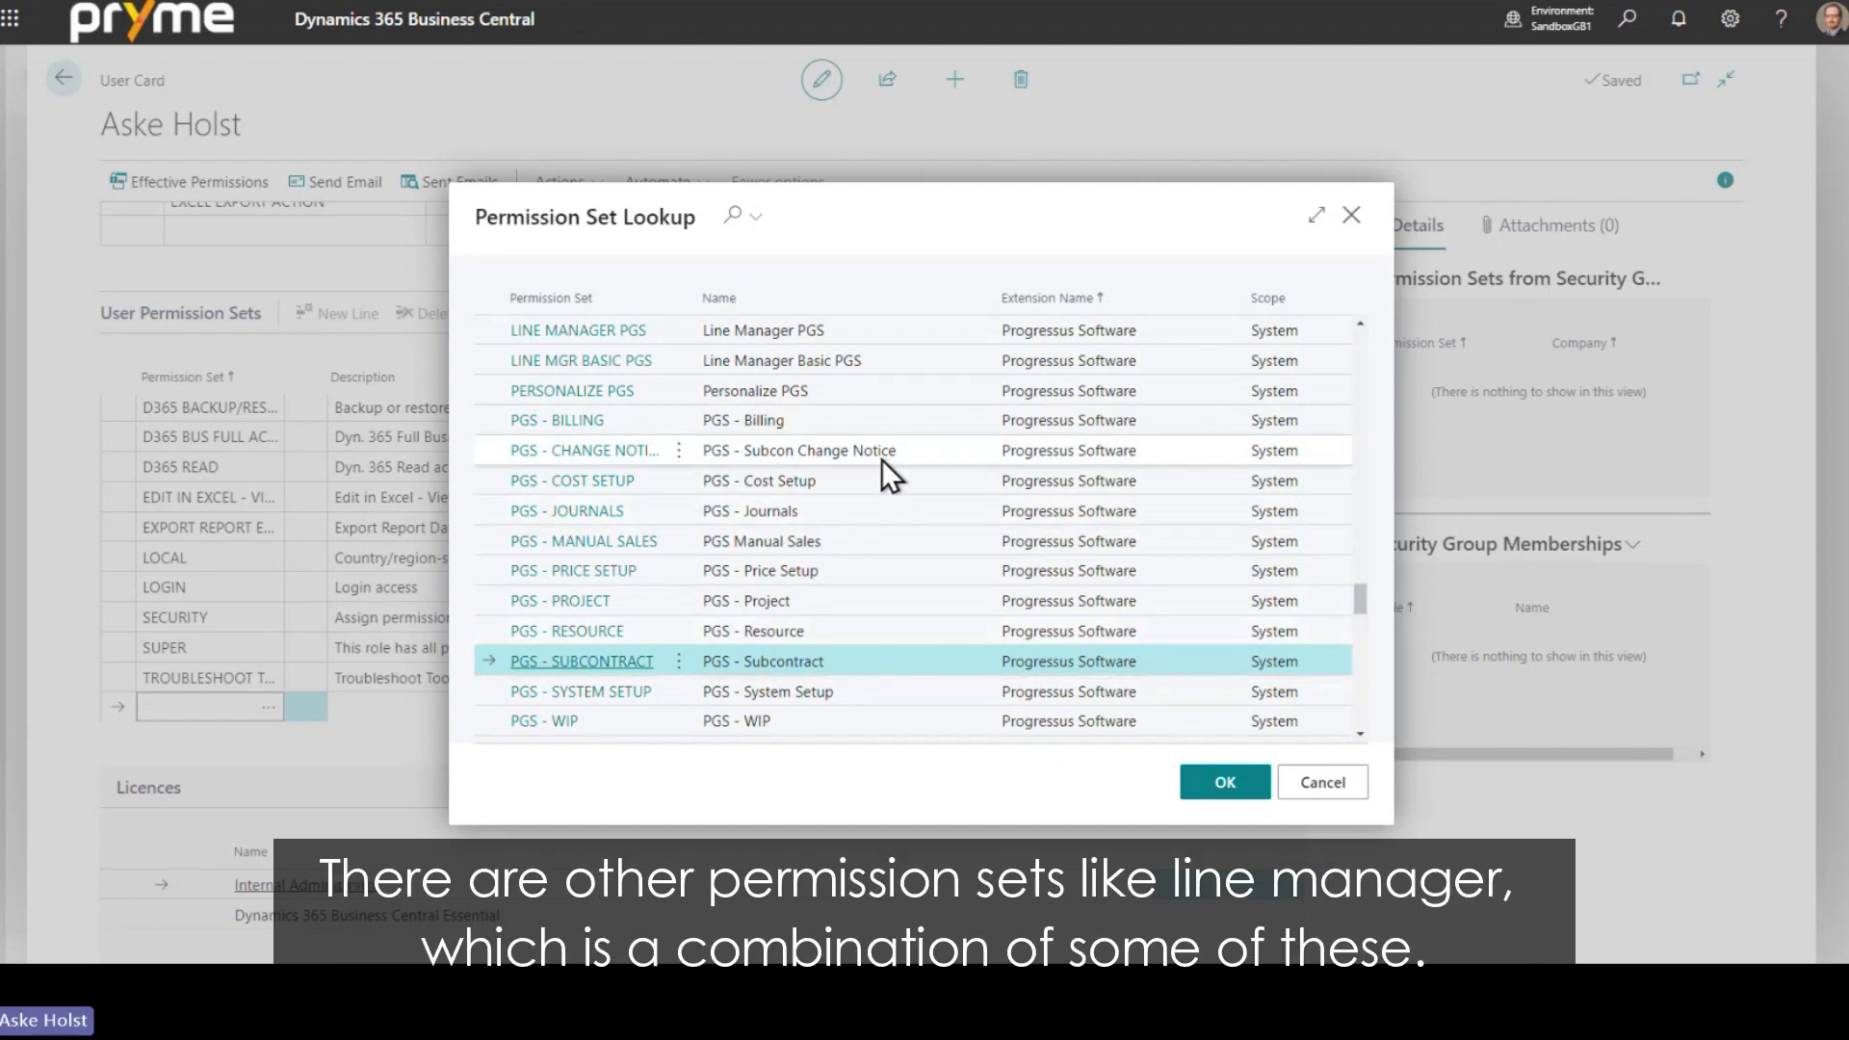
pyautogui.scroll(1, 881, 460)
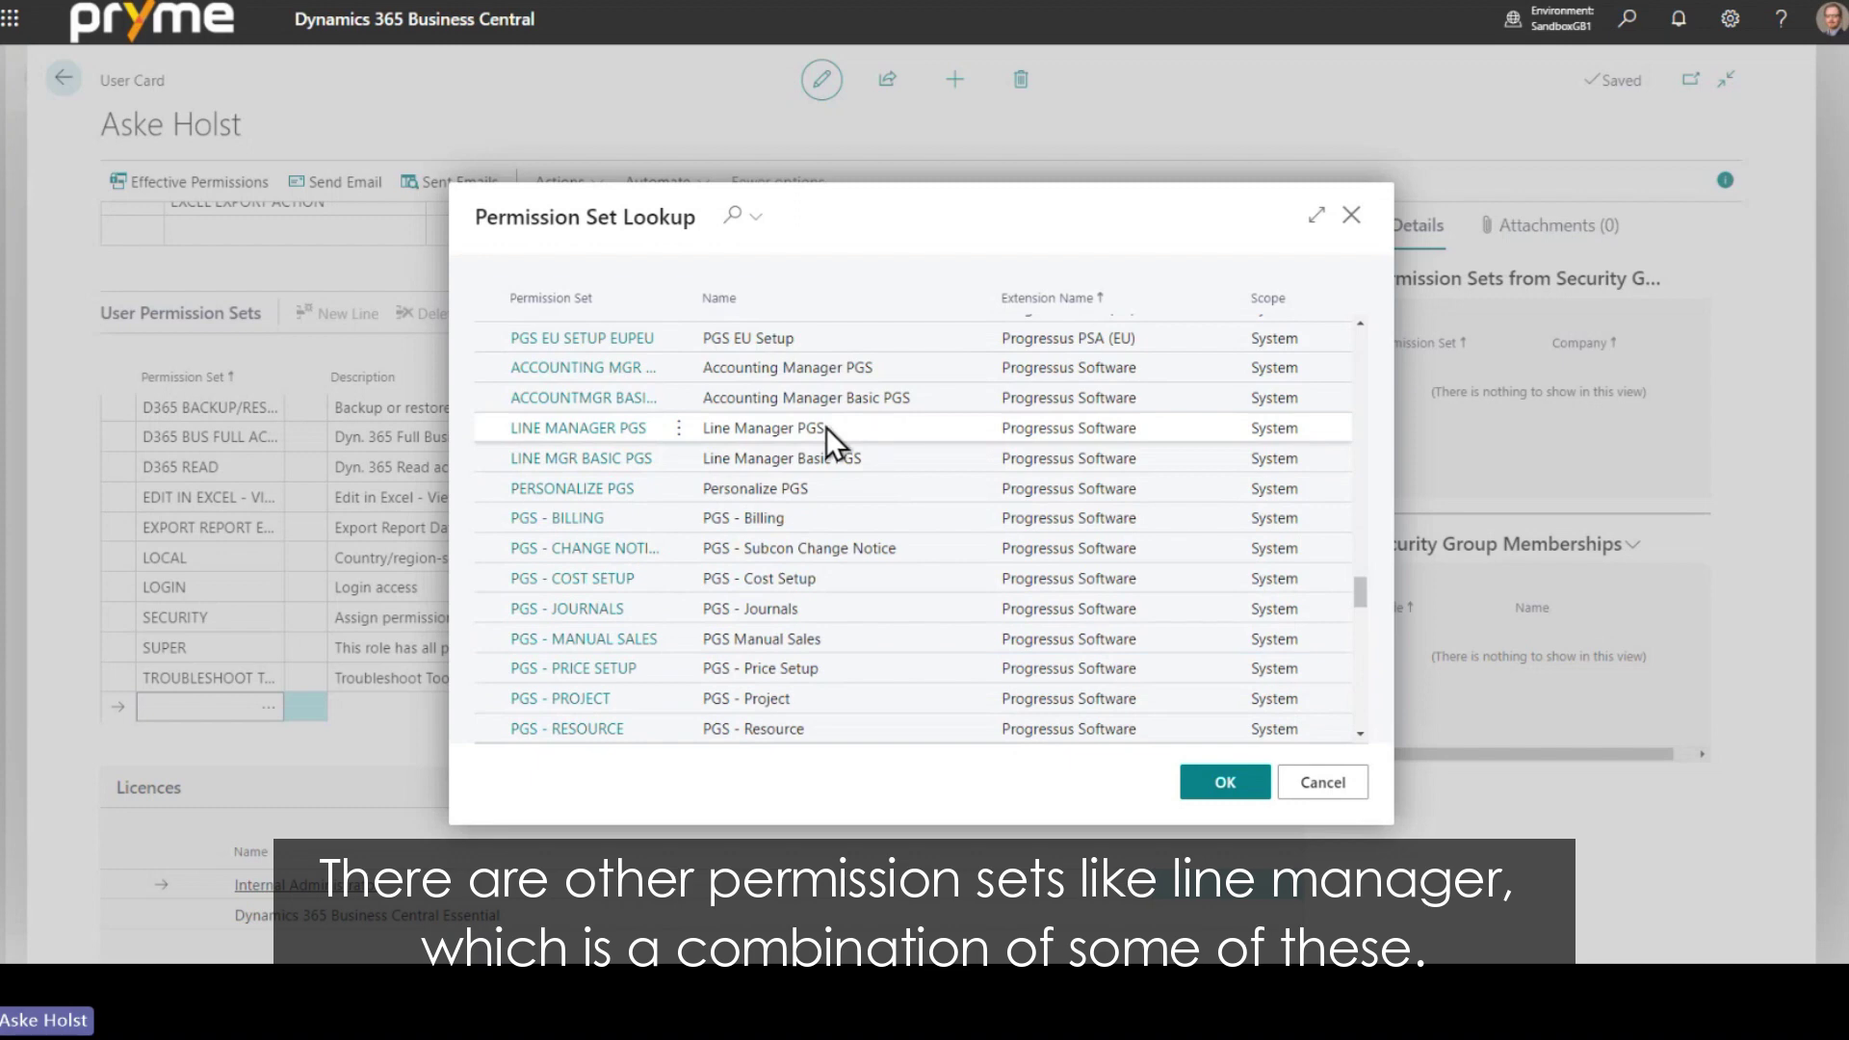
pyautogui.click(681, 461)
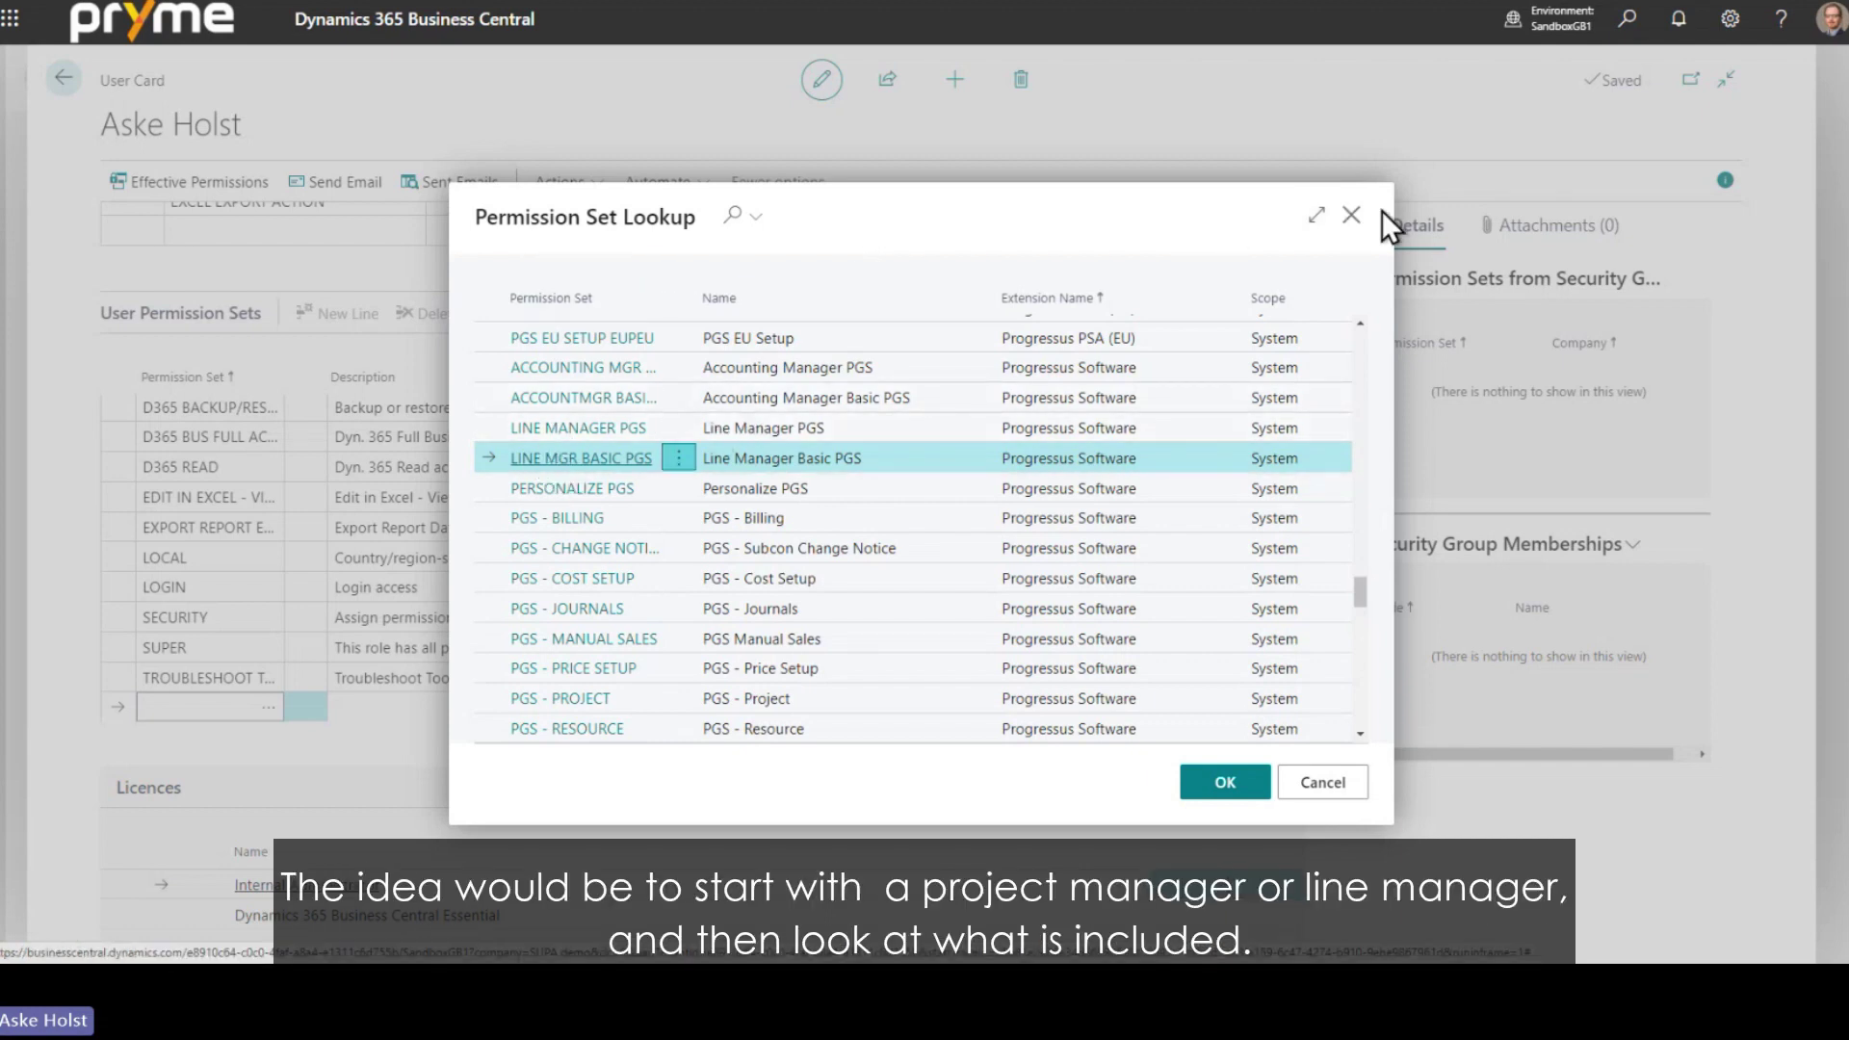
pyautogui.click(1351, 215)
# - Search for "permissi", go to the Permission Sets page, and open the ACCOUNTING MGR PGS permission set
pyautogui.click(1628, 21)
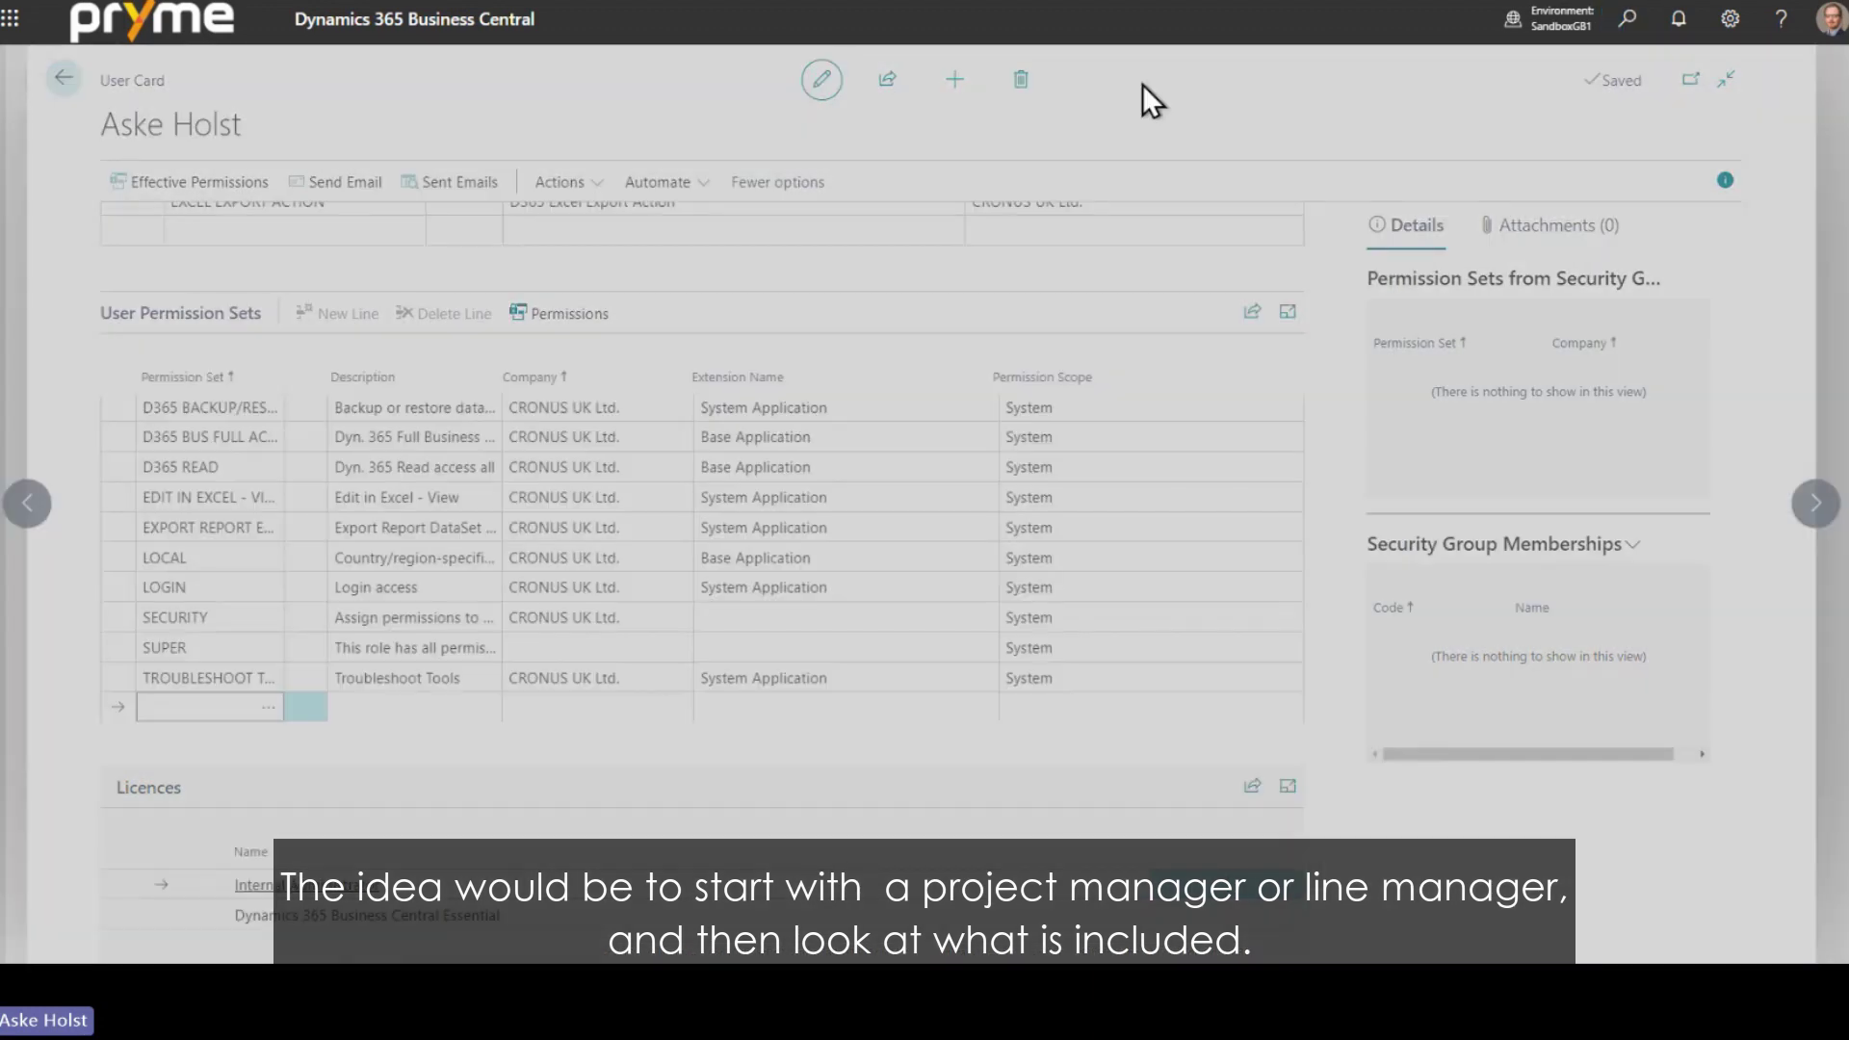
pyautogui.write('permissi')
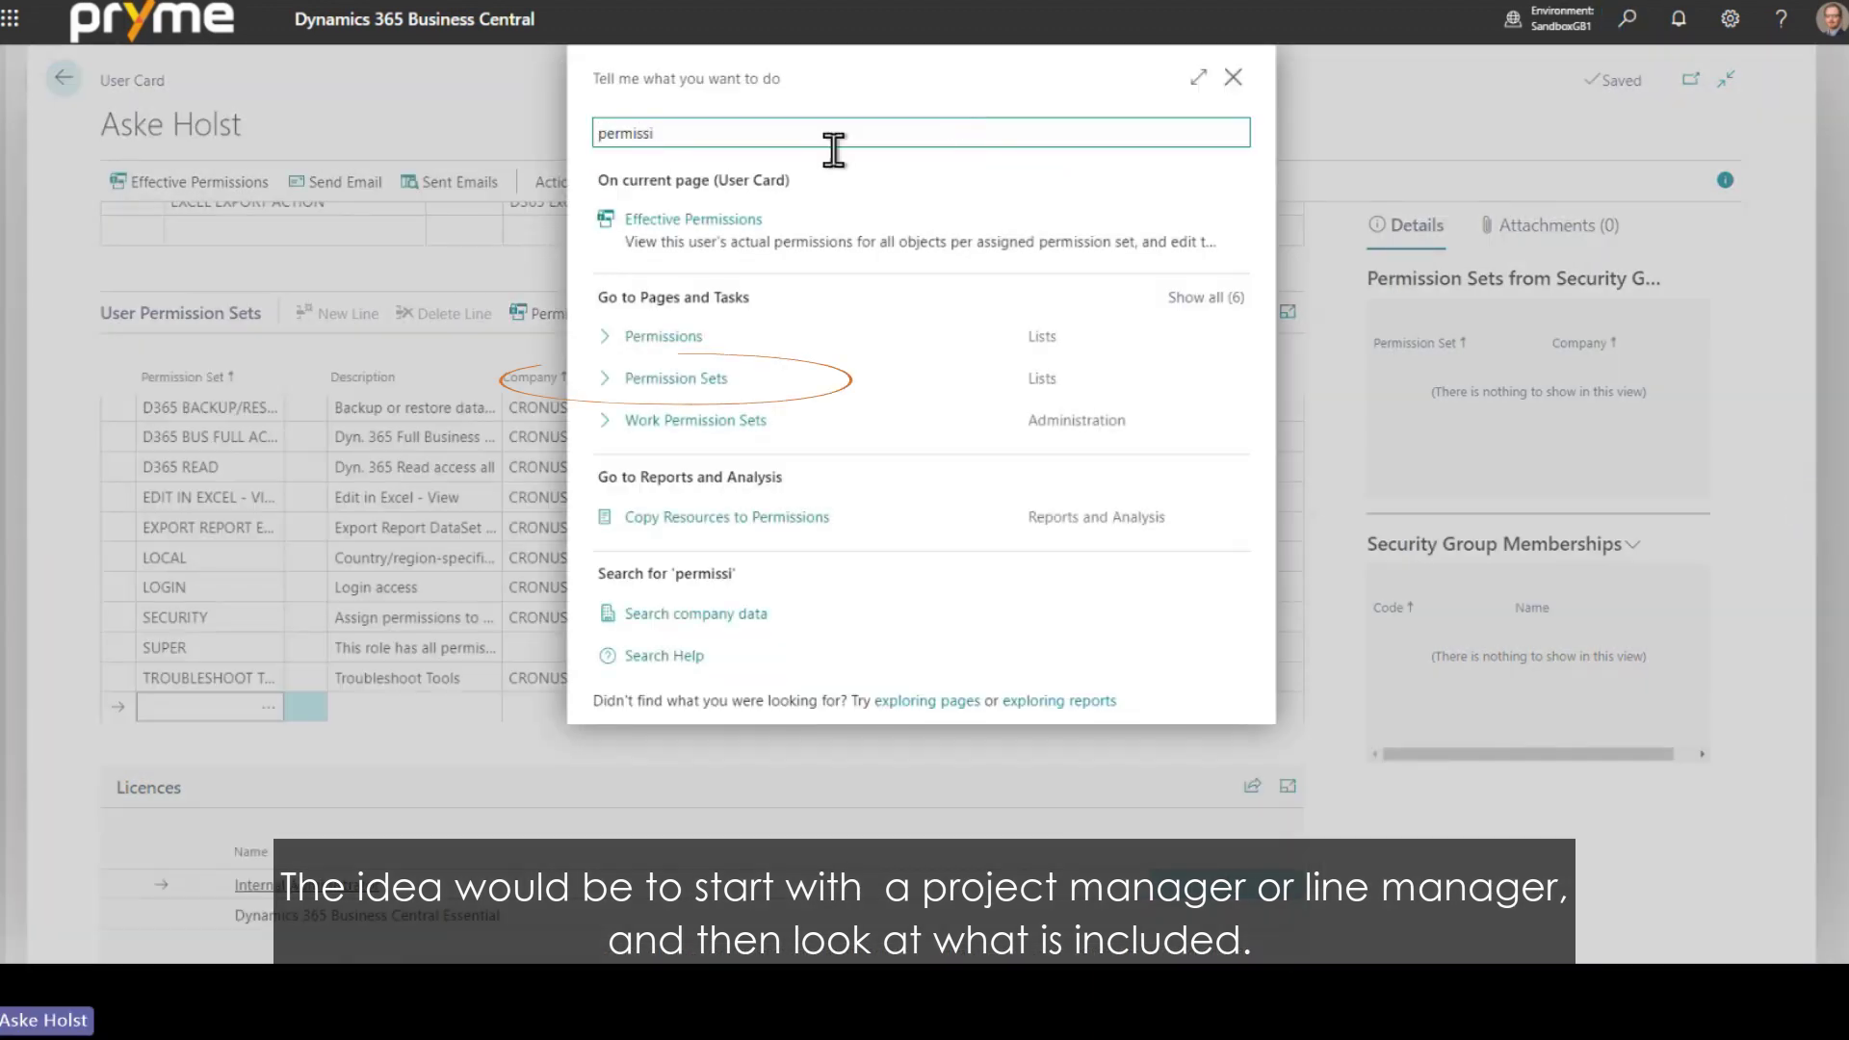
pyautogui.click(678, 381)
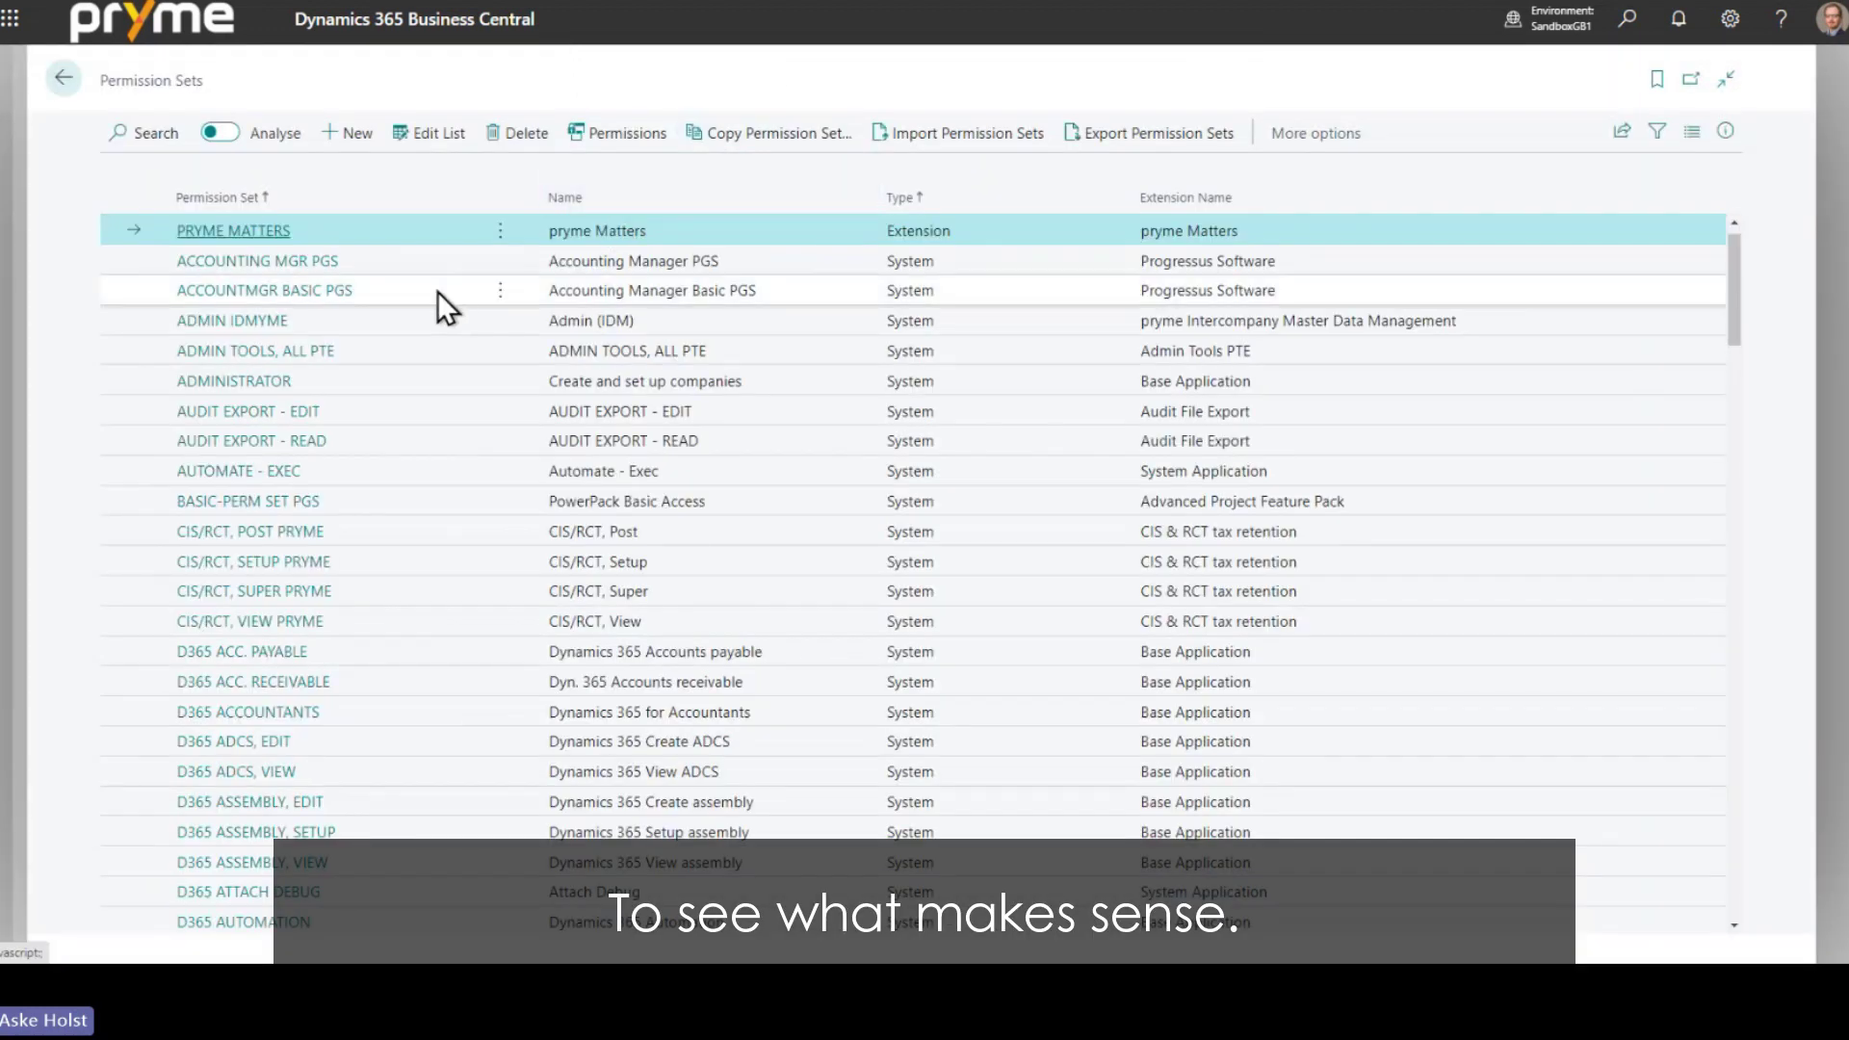
pyautogui.click(383, 268)
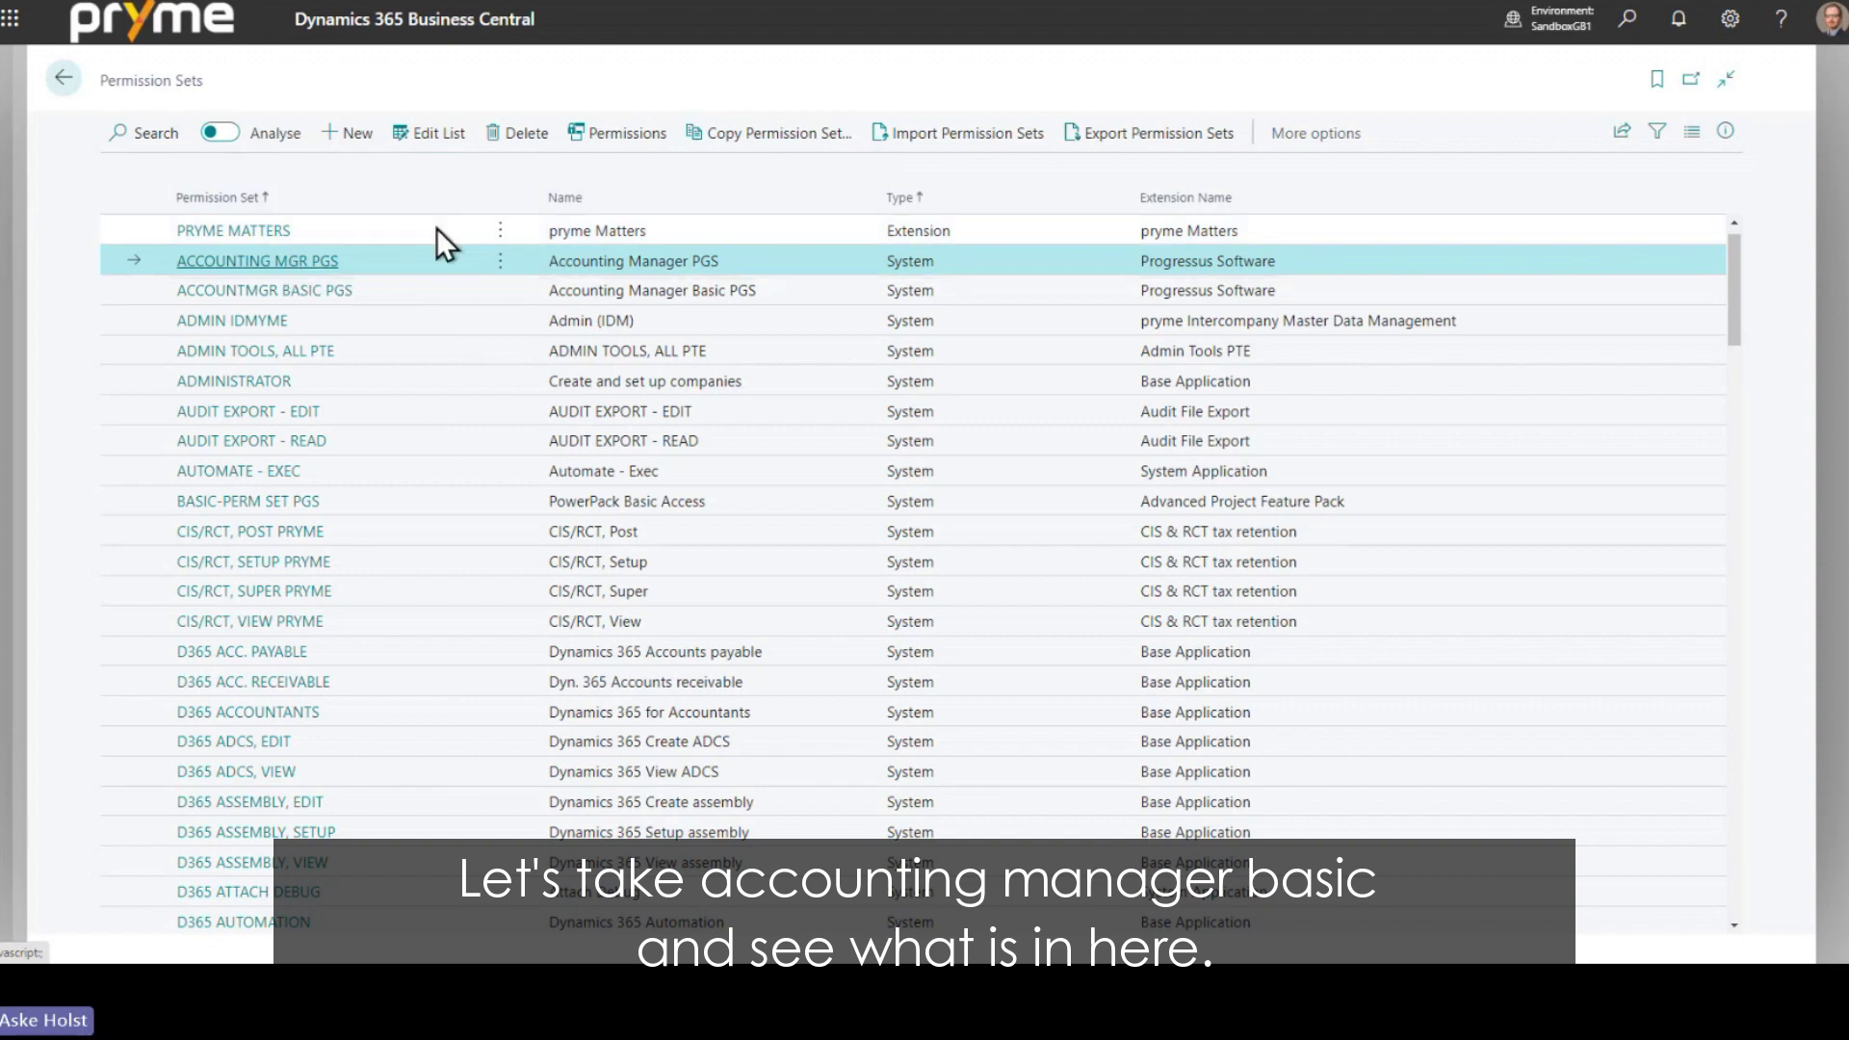
pyautogui.click(472, 269)
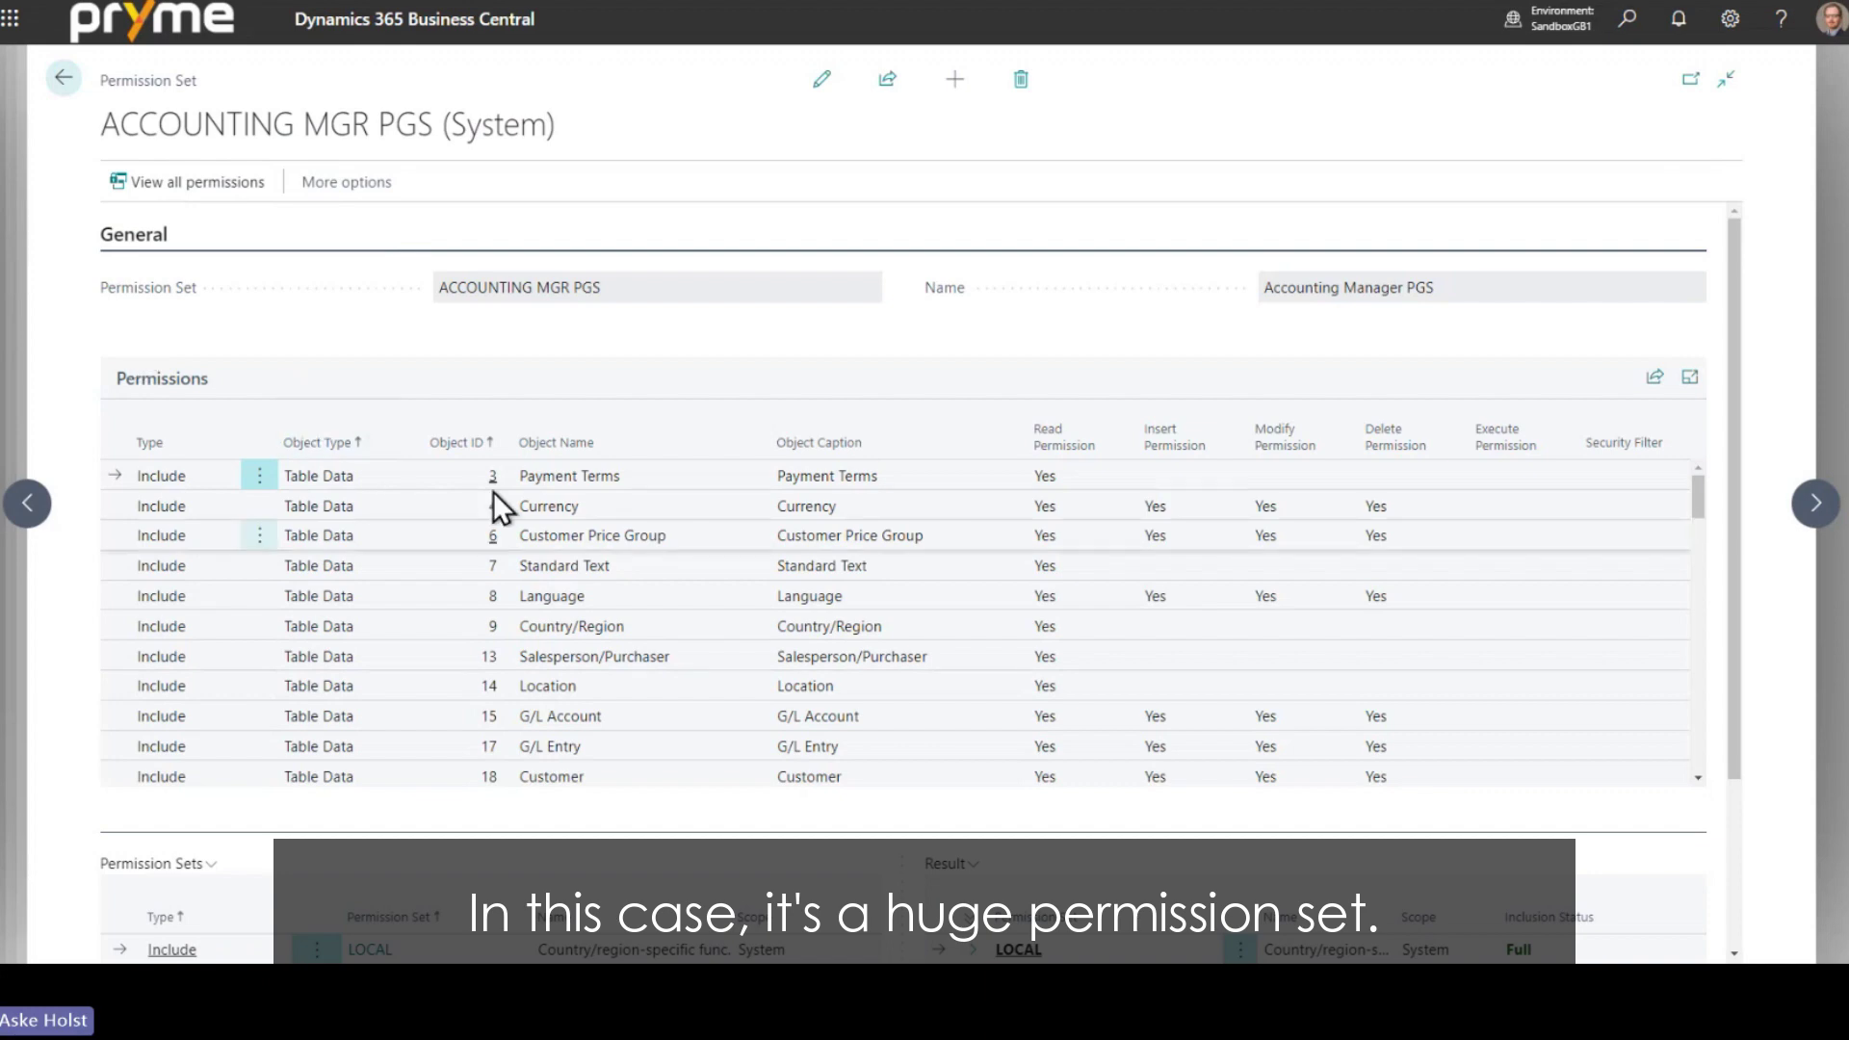
# - Examine the table data permissions of the ACCOUNTING MGR PGS permission set and return to the Permission Sets list
pyautogui.scroll(-5, 433, 725)
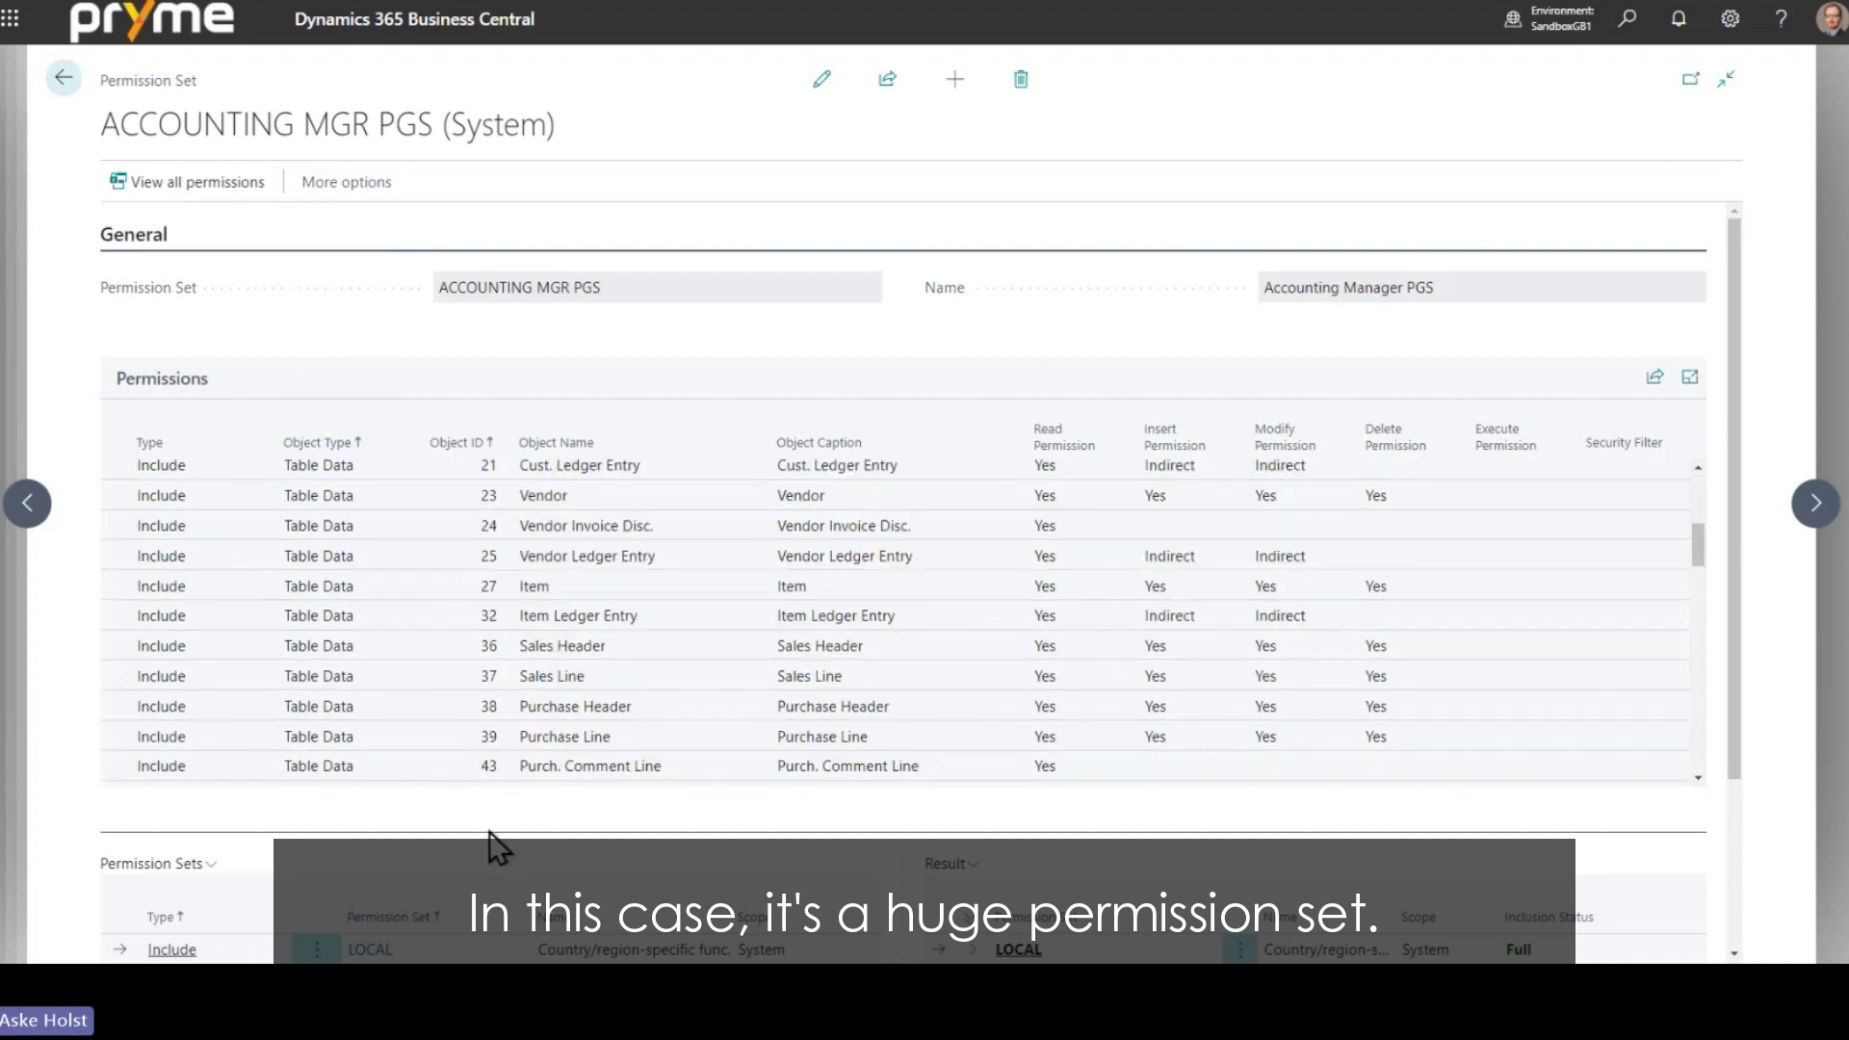
pyautogui.scroll(-3, 496, 852)
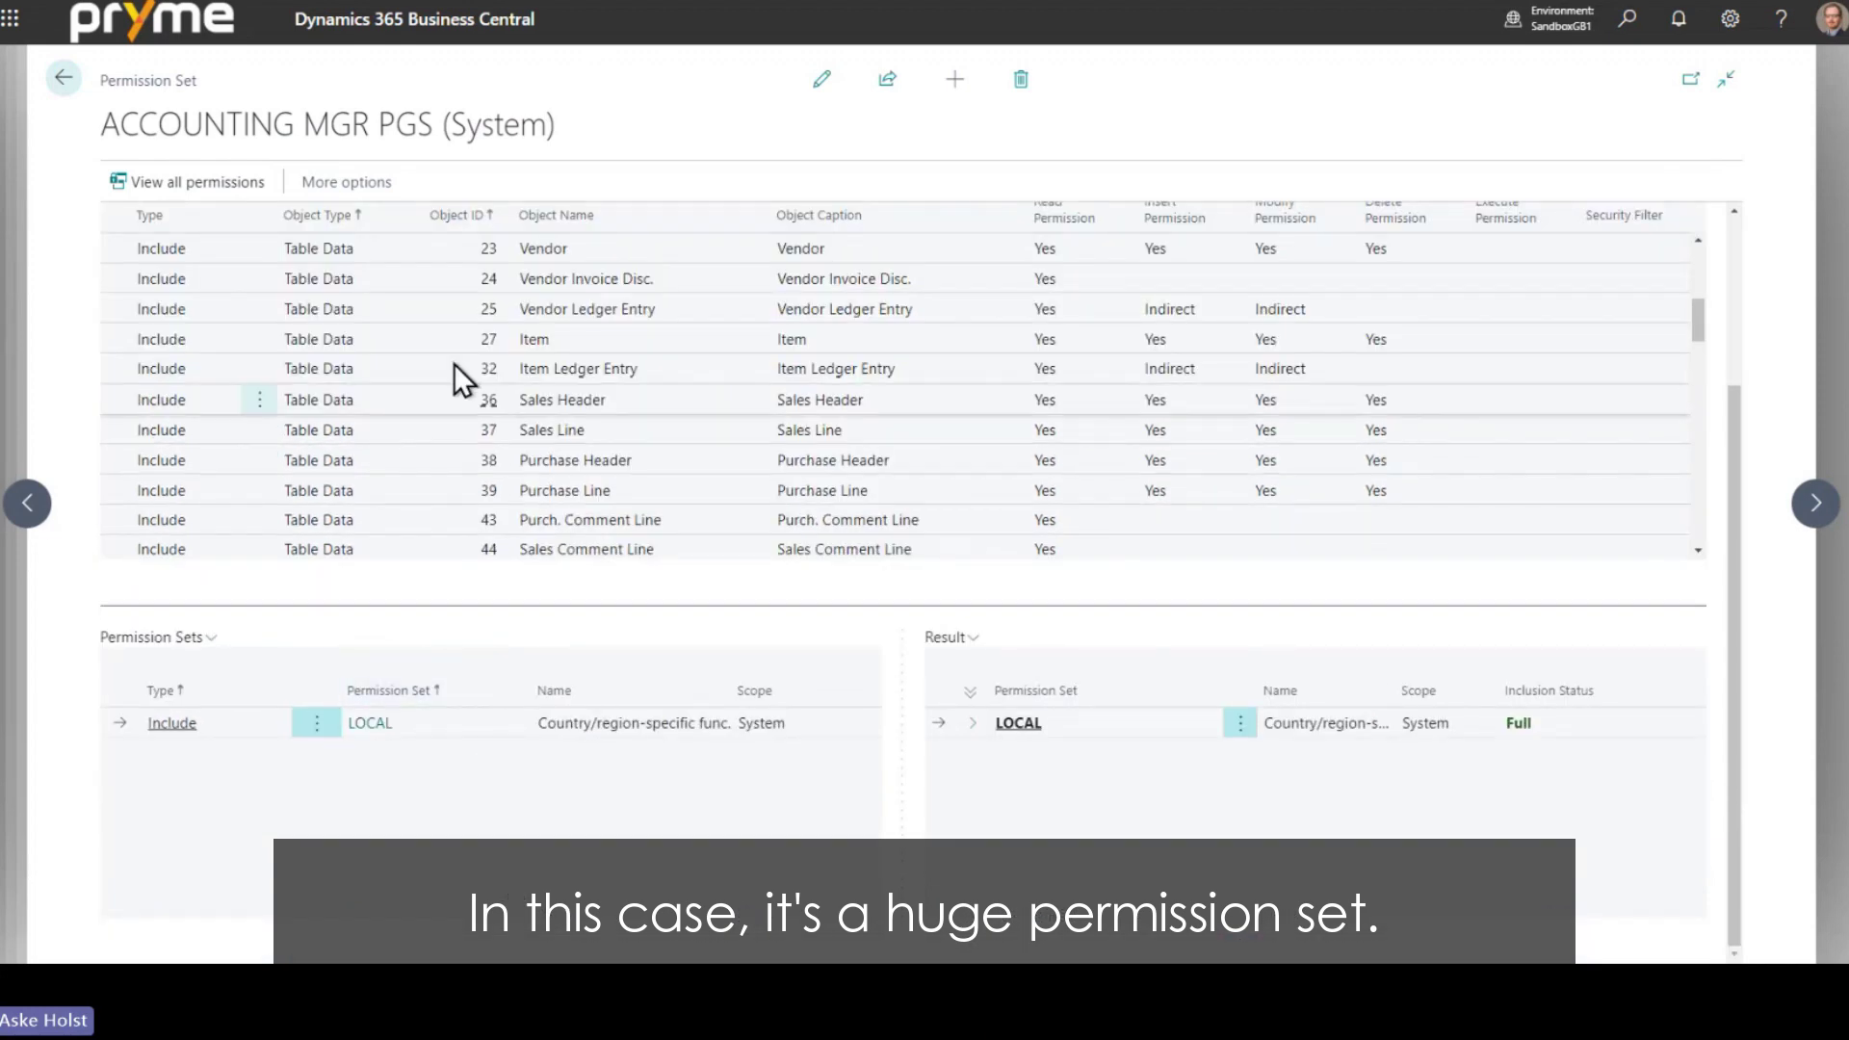
pyautogui.scroll(-10, 454, 331)
pyautogui.scroll(-1, 455, 331)
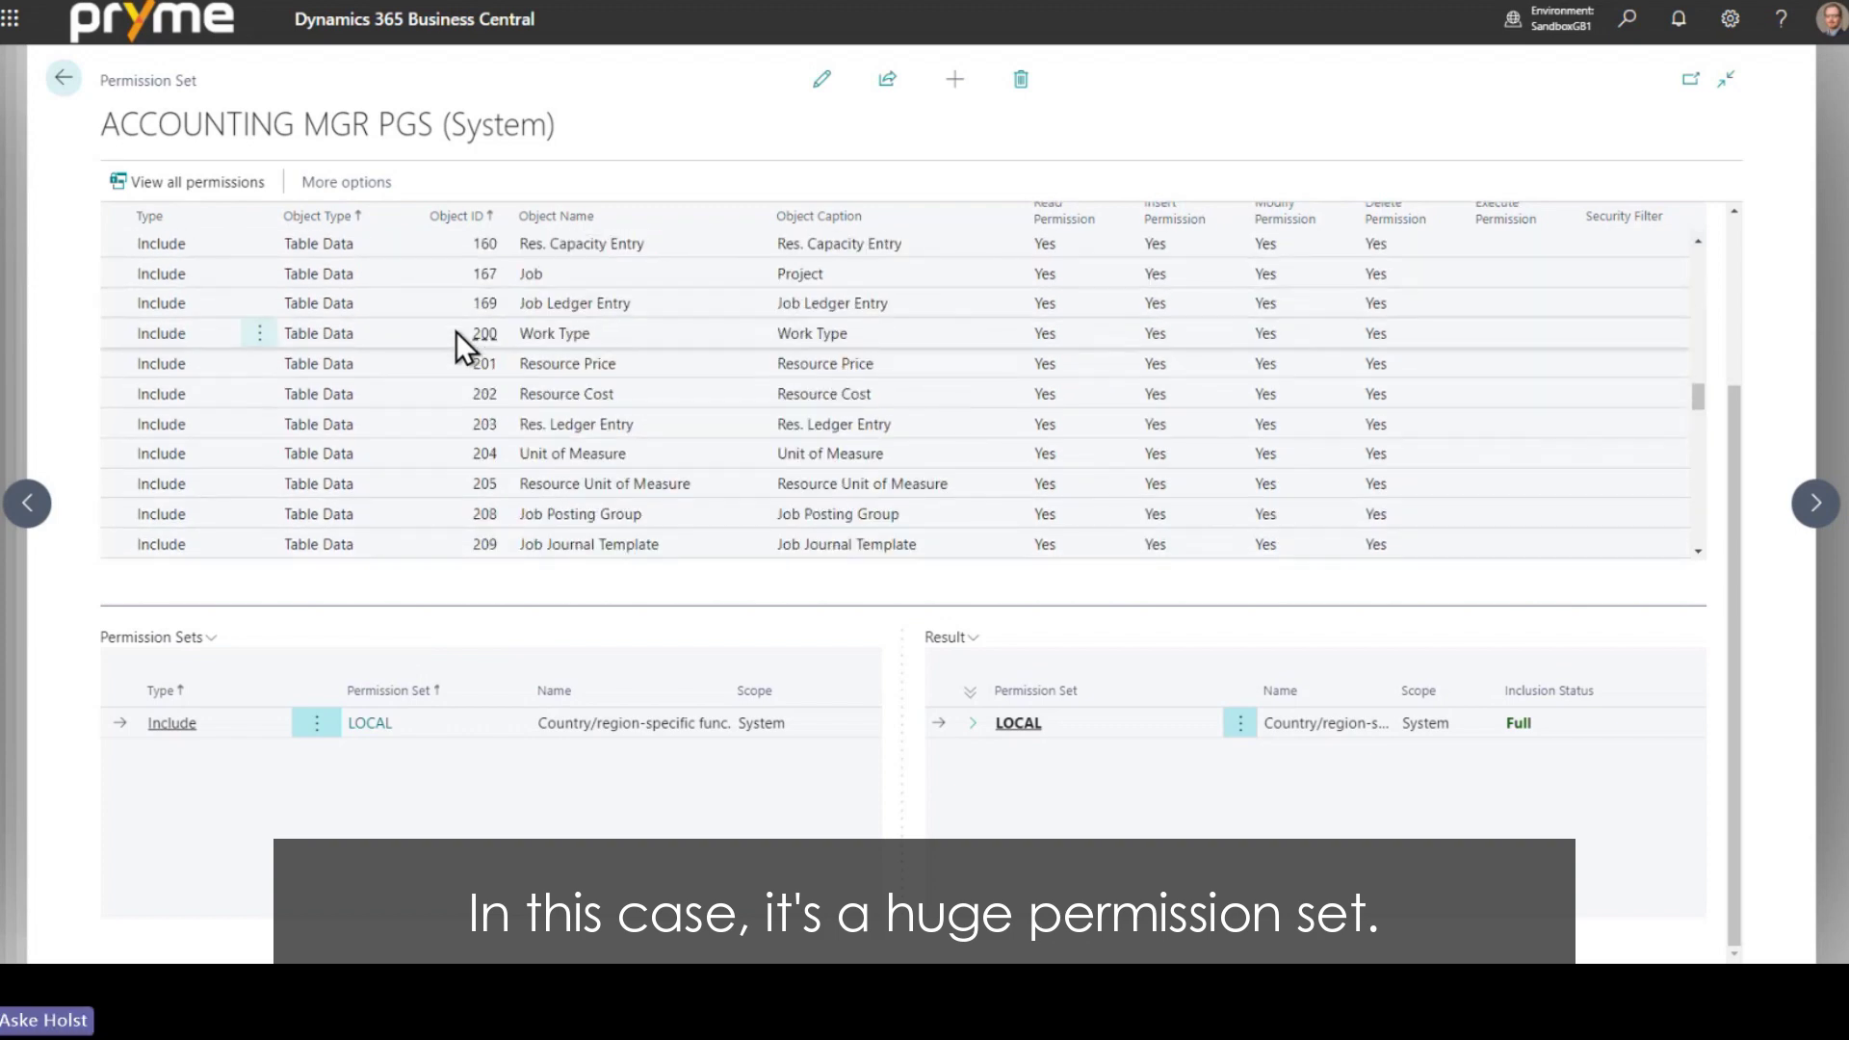
pyautogui.click(64, 77)
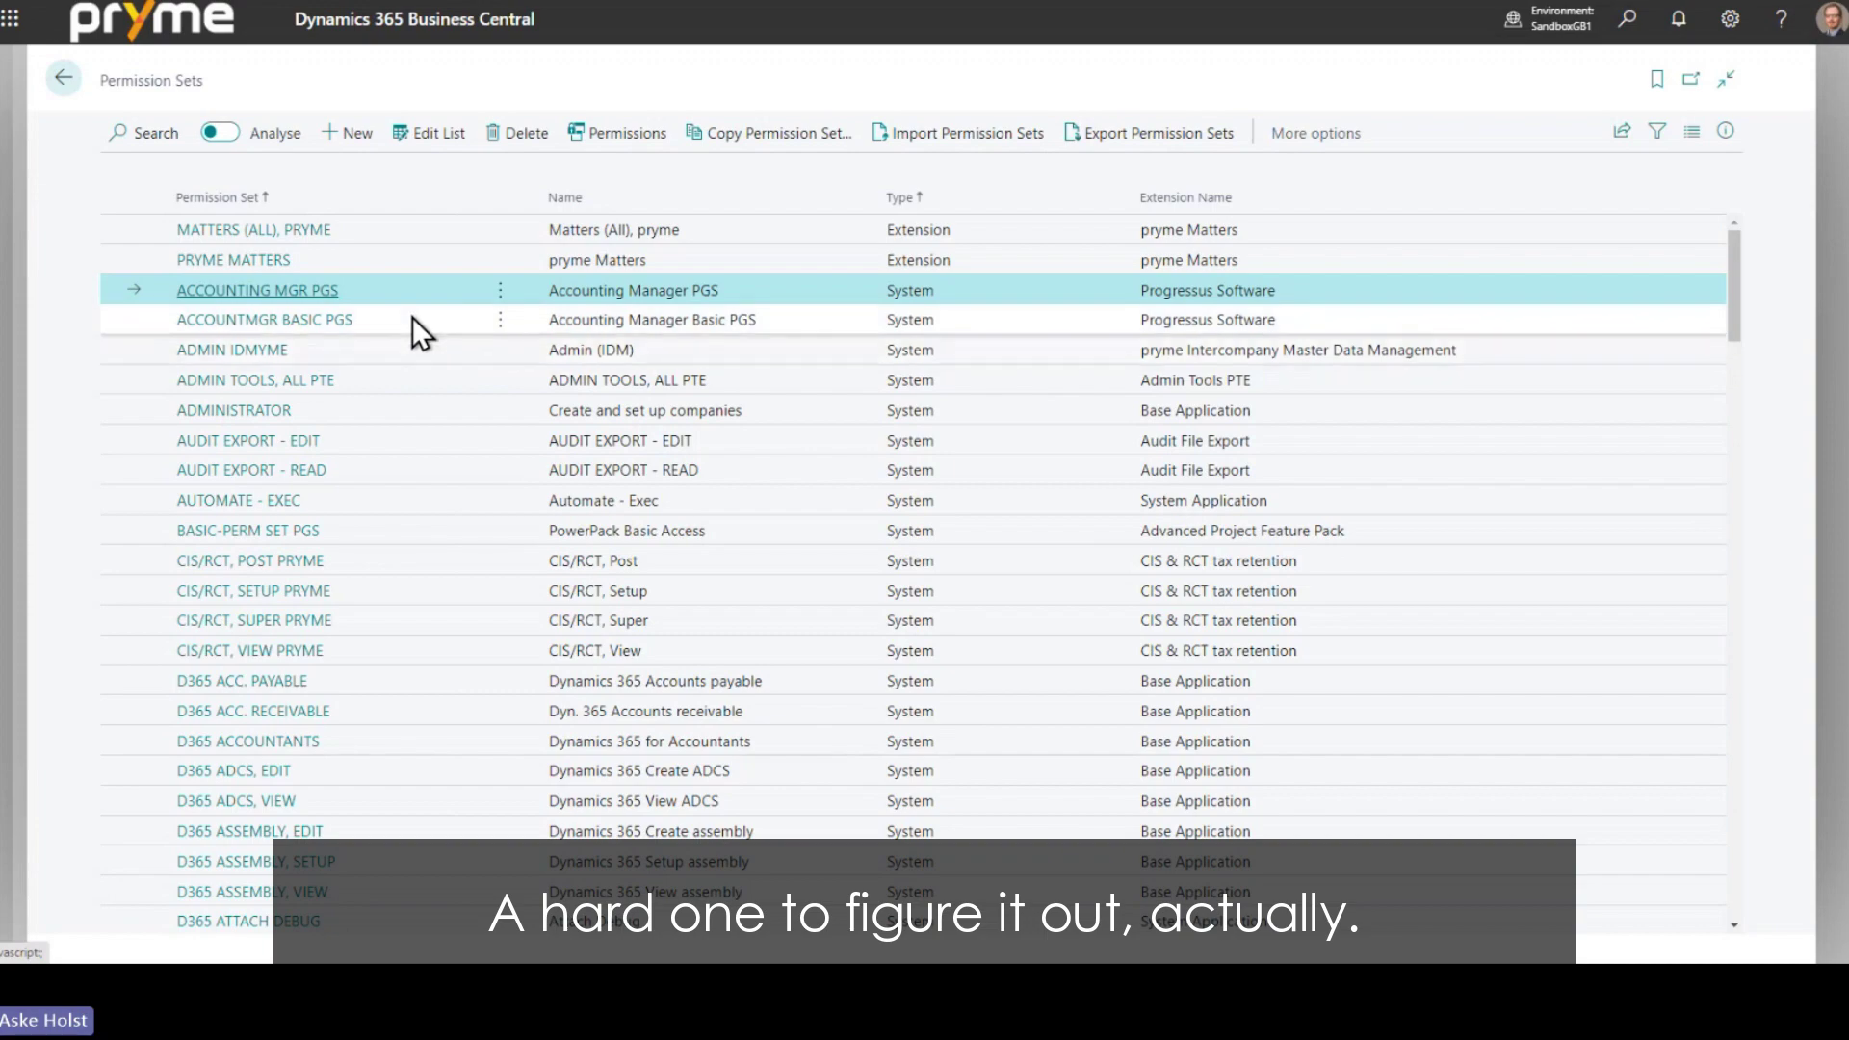
# - Find the PROJECTEXECUTIVE PGS permission set in the list, open it to examine its permissions, and return to the list
pyautogui.scroll(-5, 387, 255)
pyautogui.scroll(-15, 386, 263)
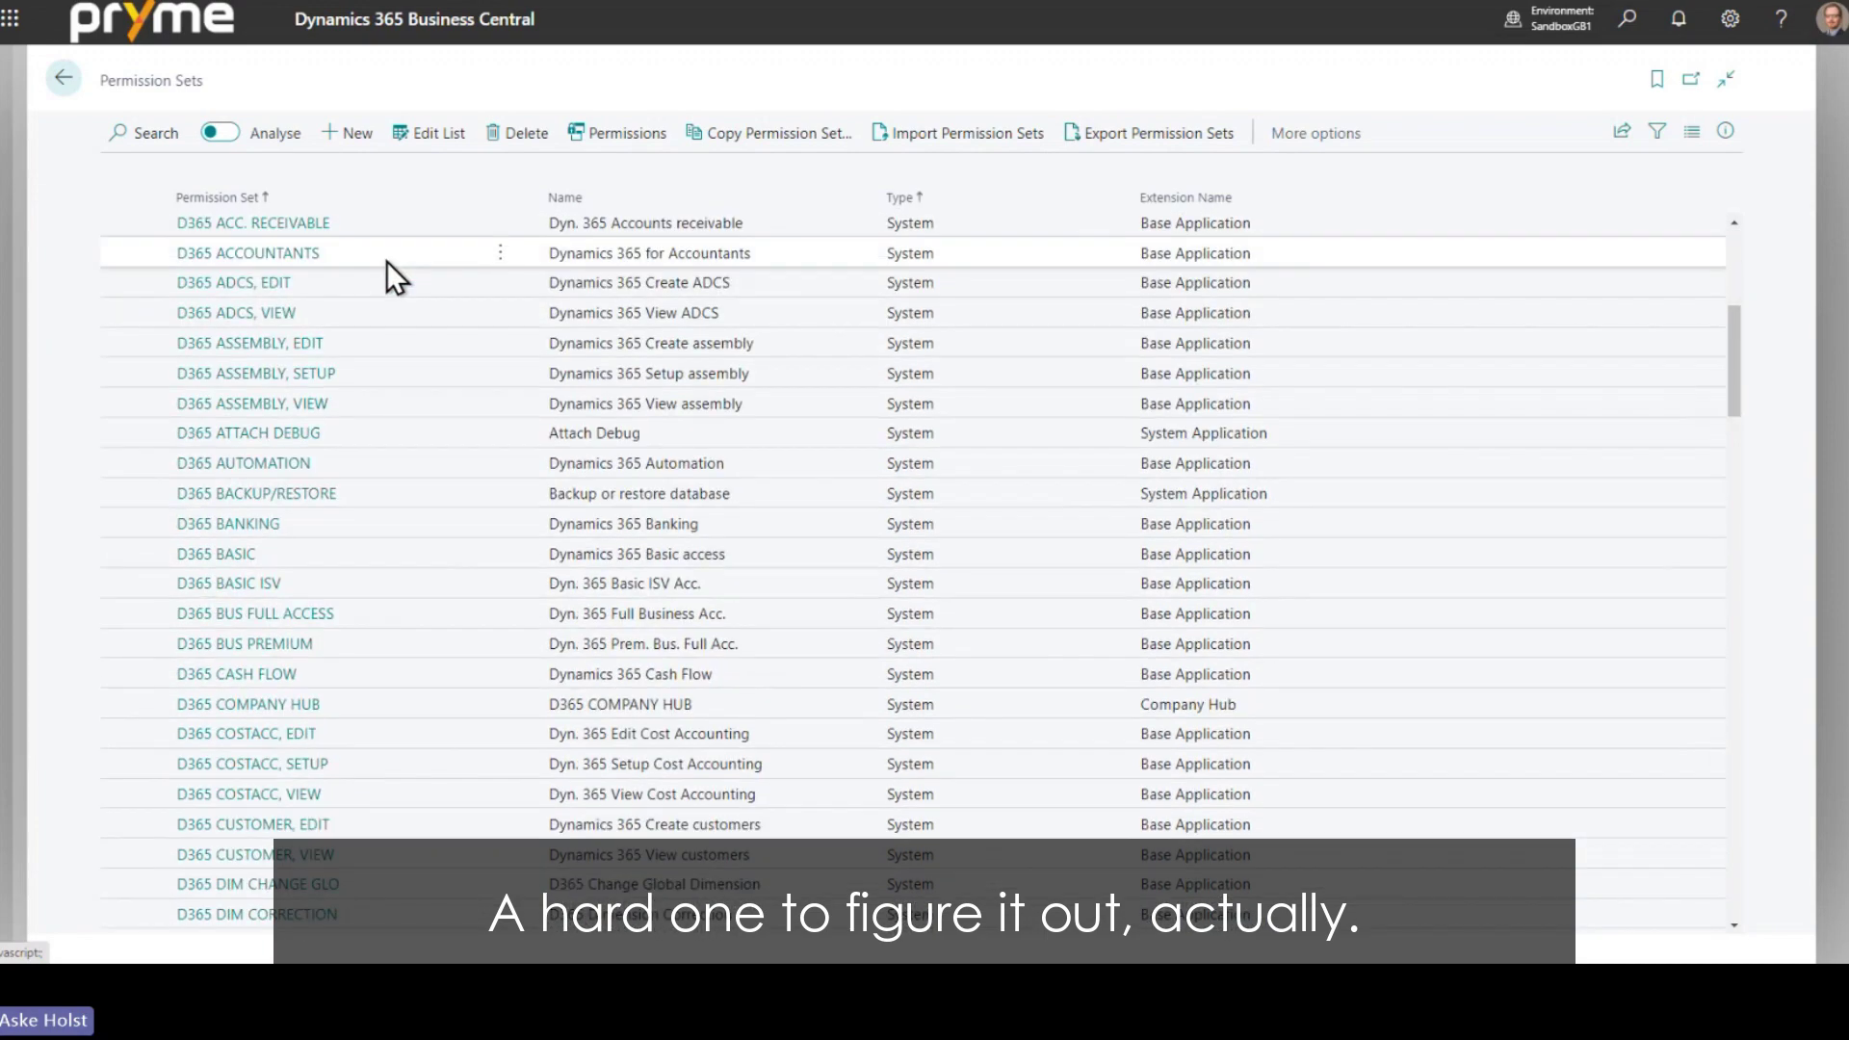
pyautogui.scroll(-15, 385, 262)
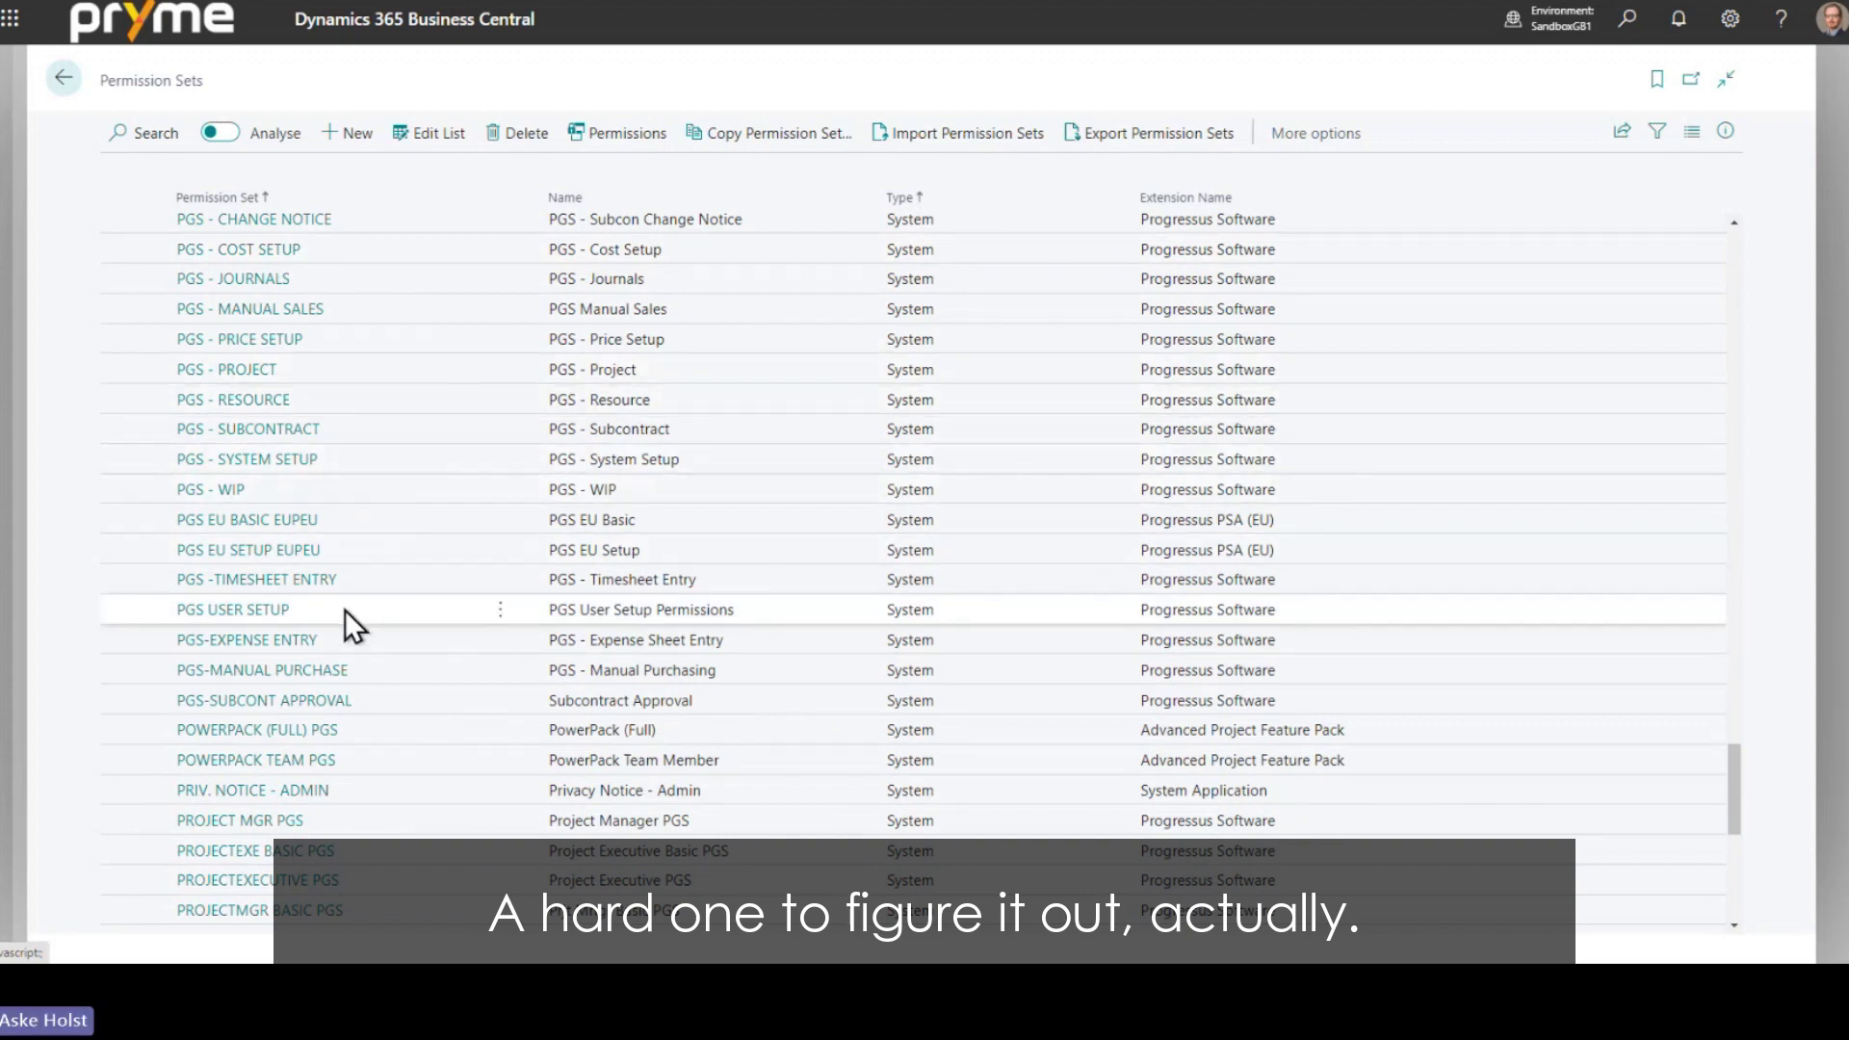
pyautogui.scroll(-3, 360, 520)
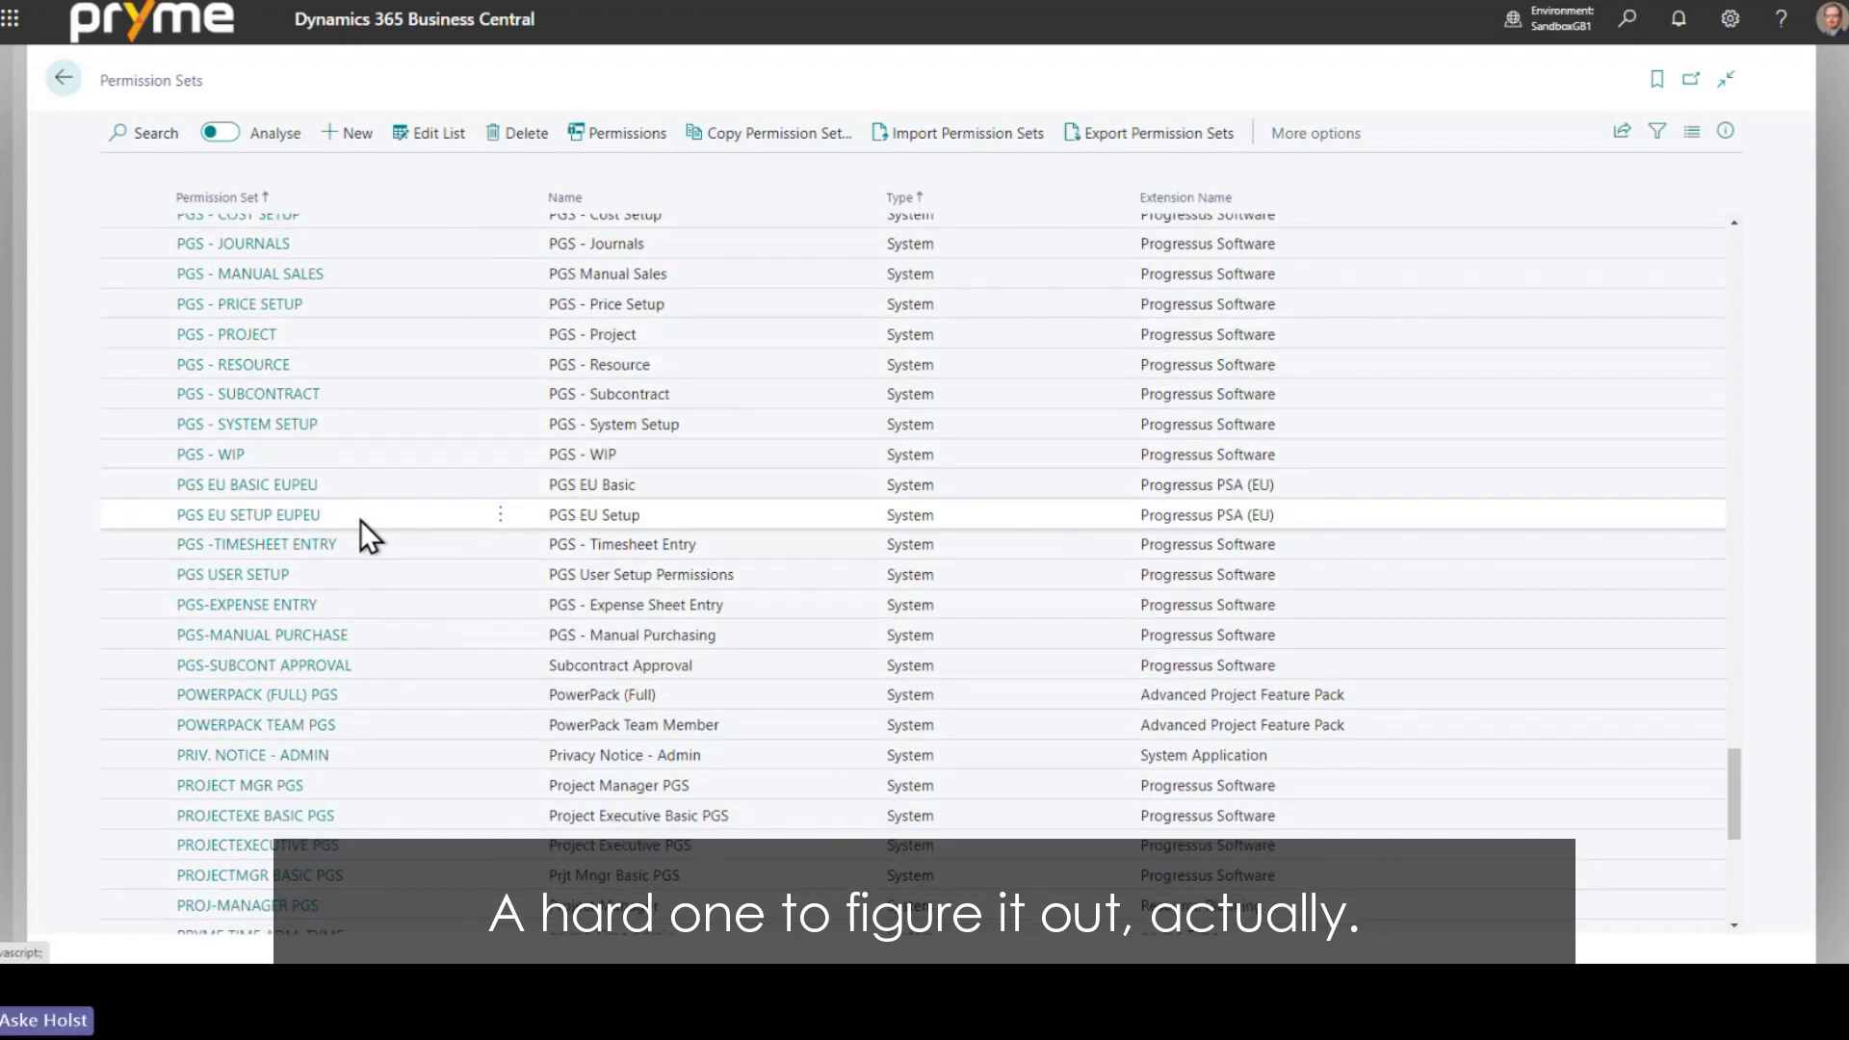
pyautogui.click(368, 657)
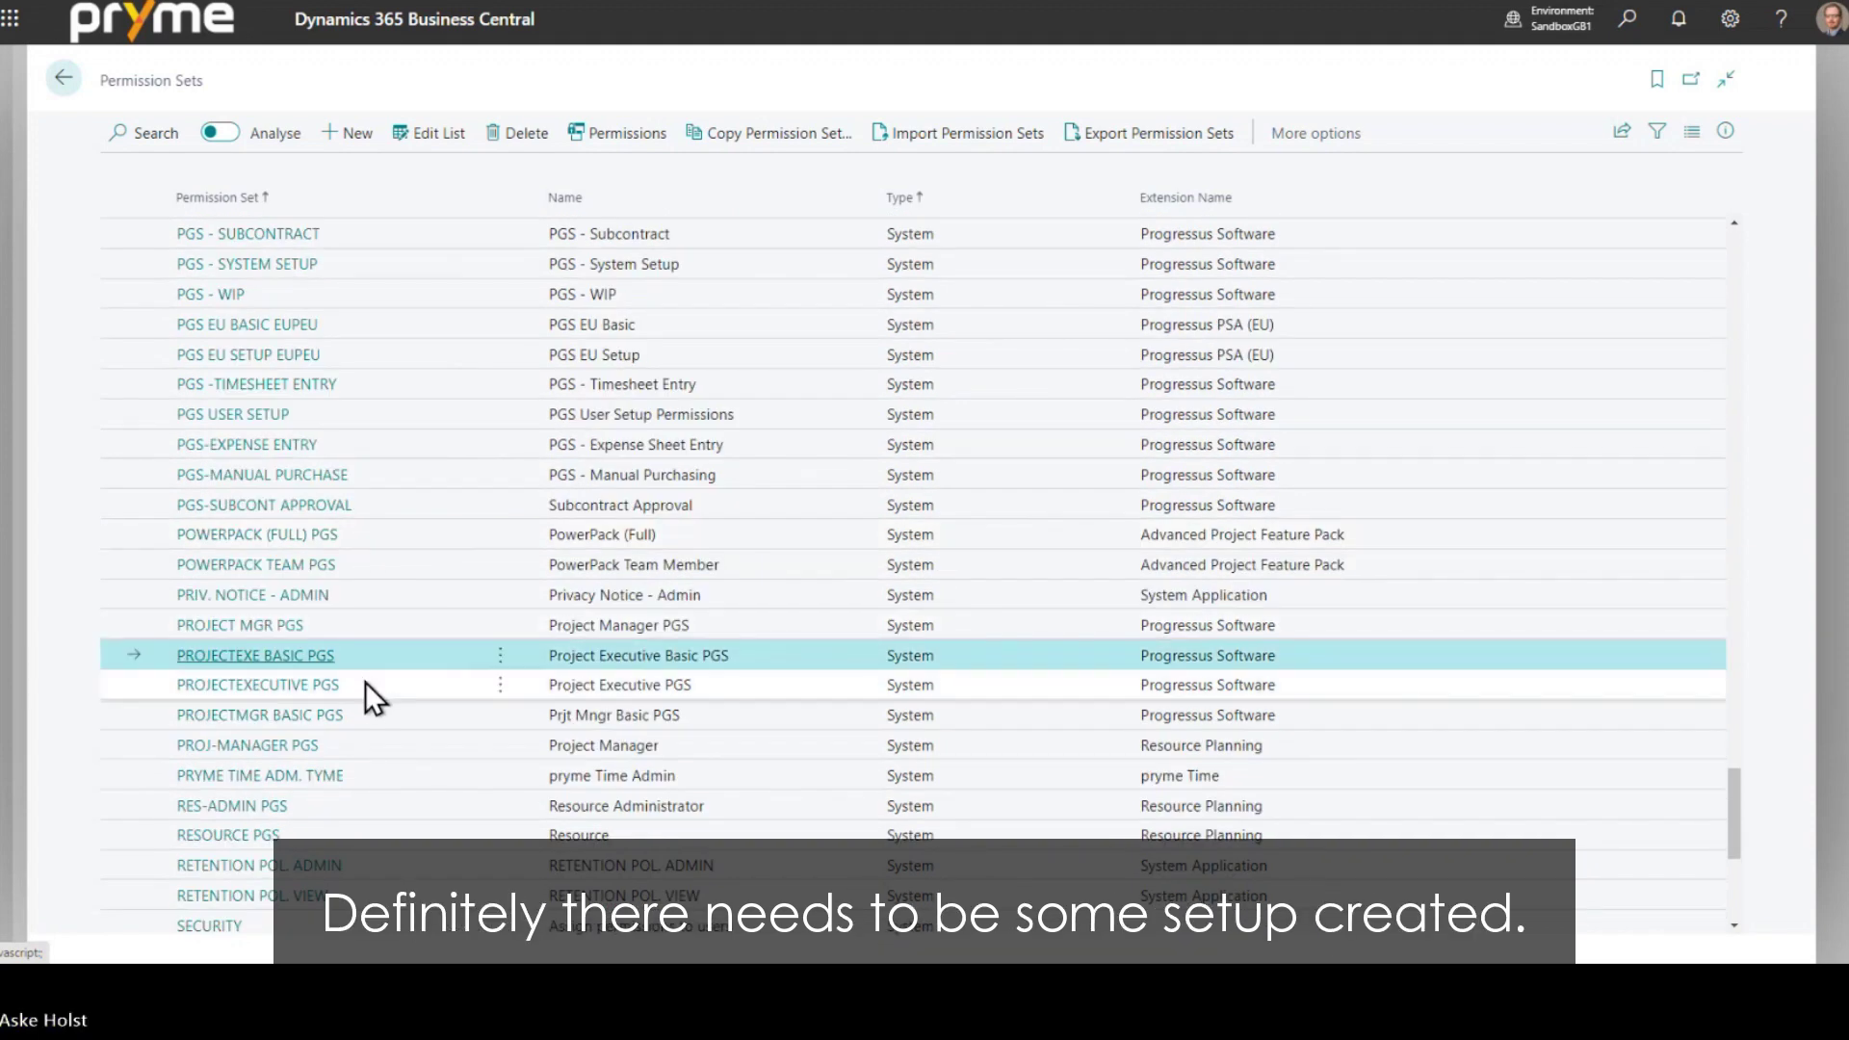
pyautogui.click(362, 685)
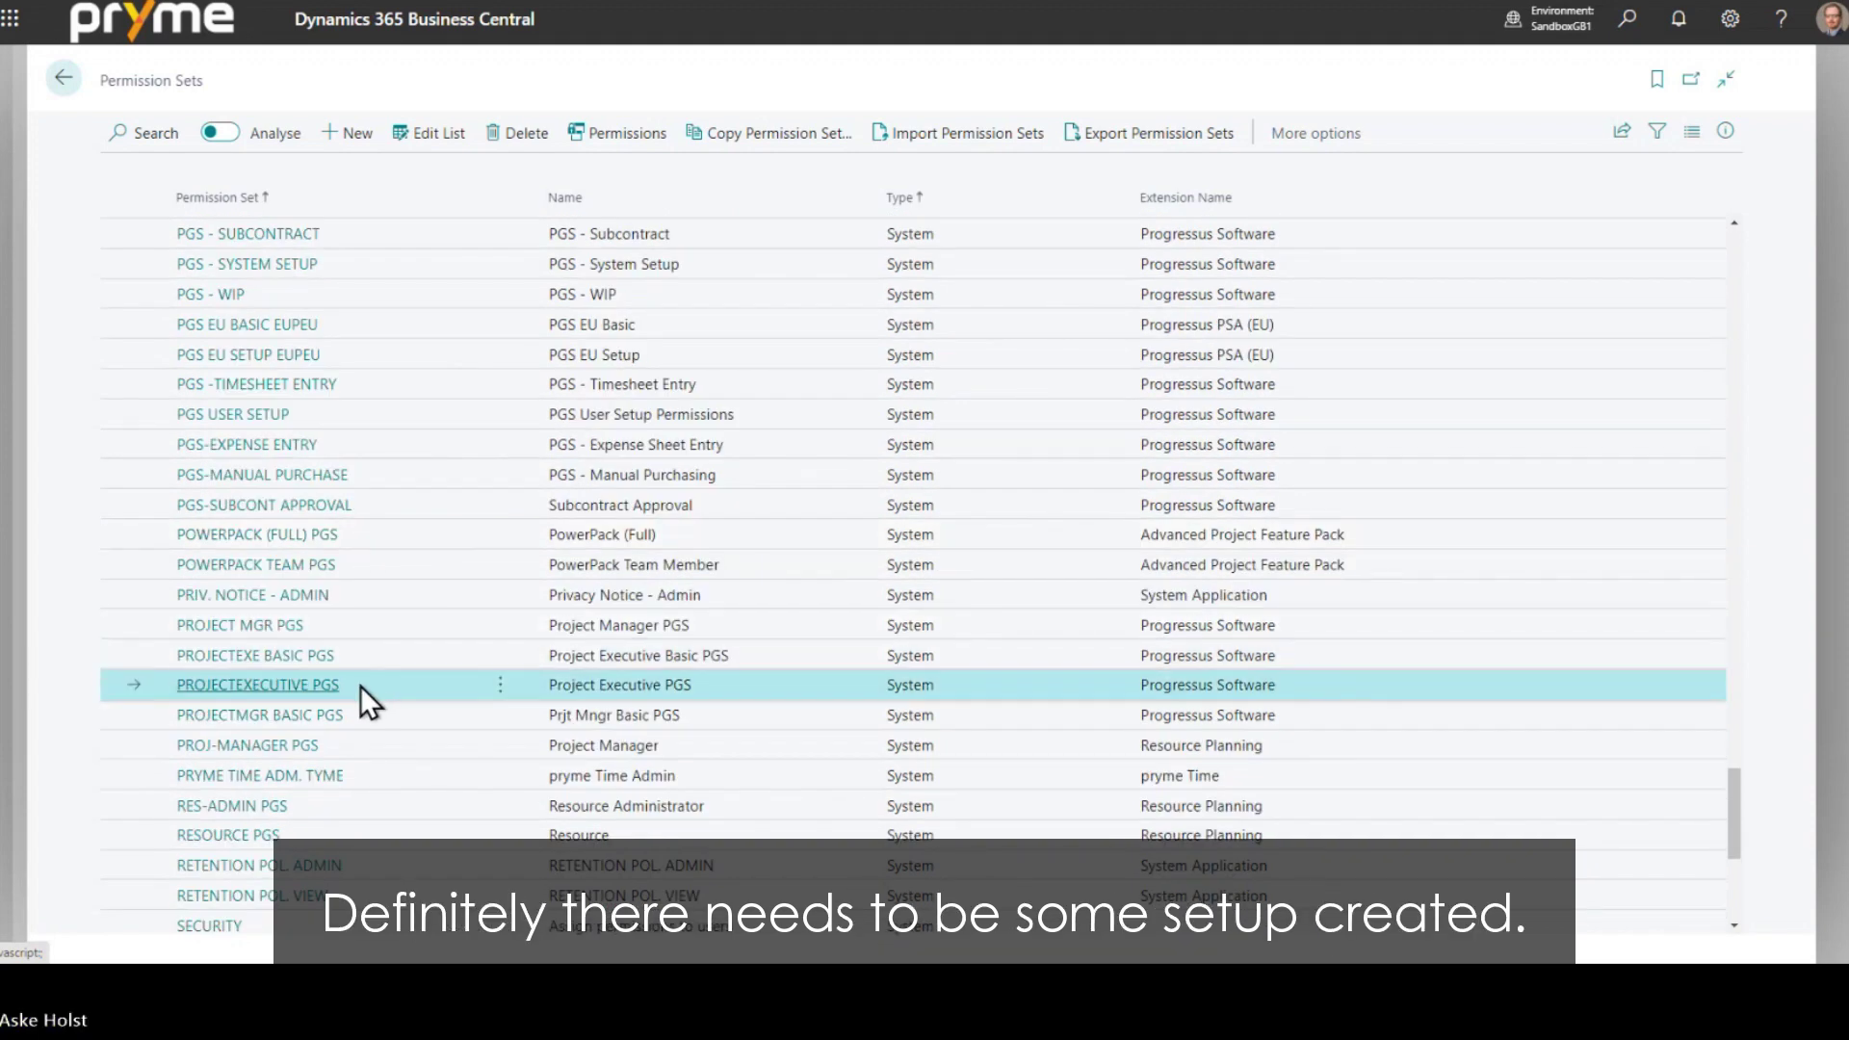
pyautogui.click(282, 690)
pyautogui.scroll(-5, 282, 690)
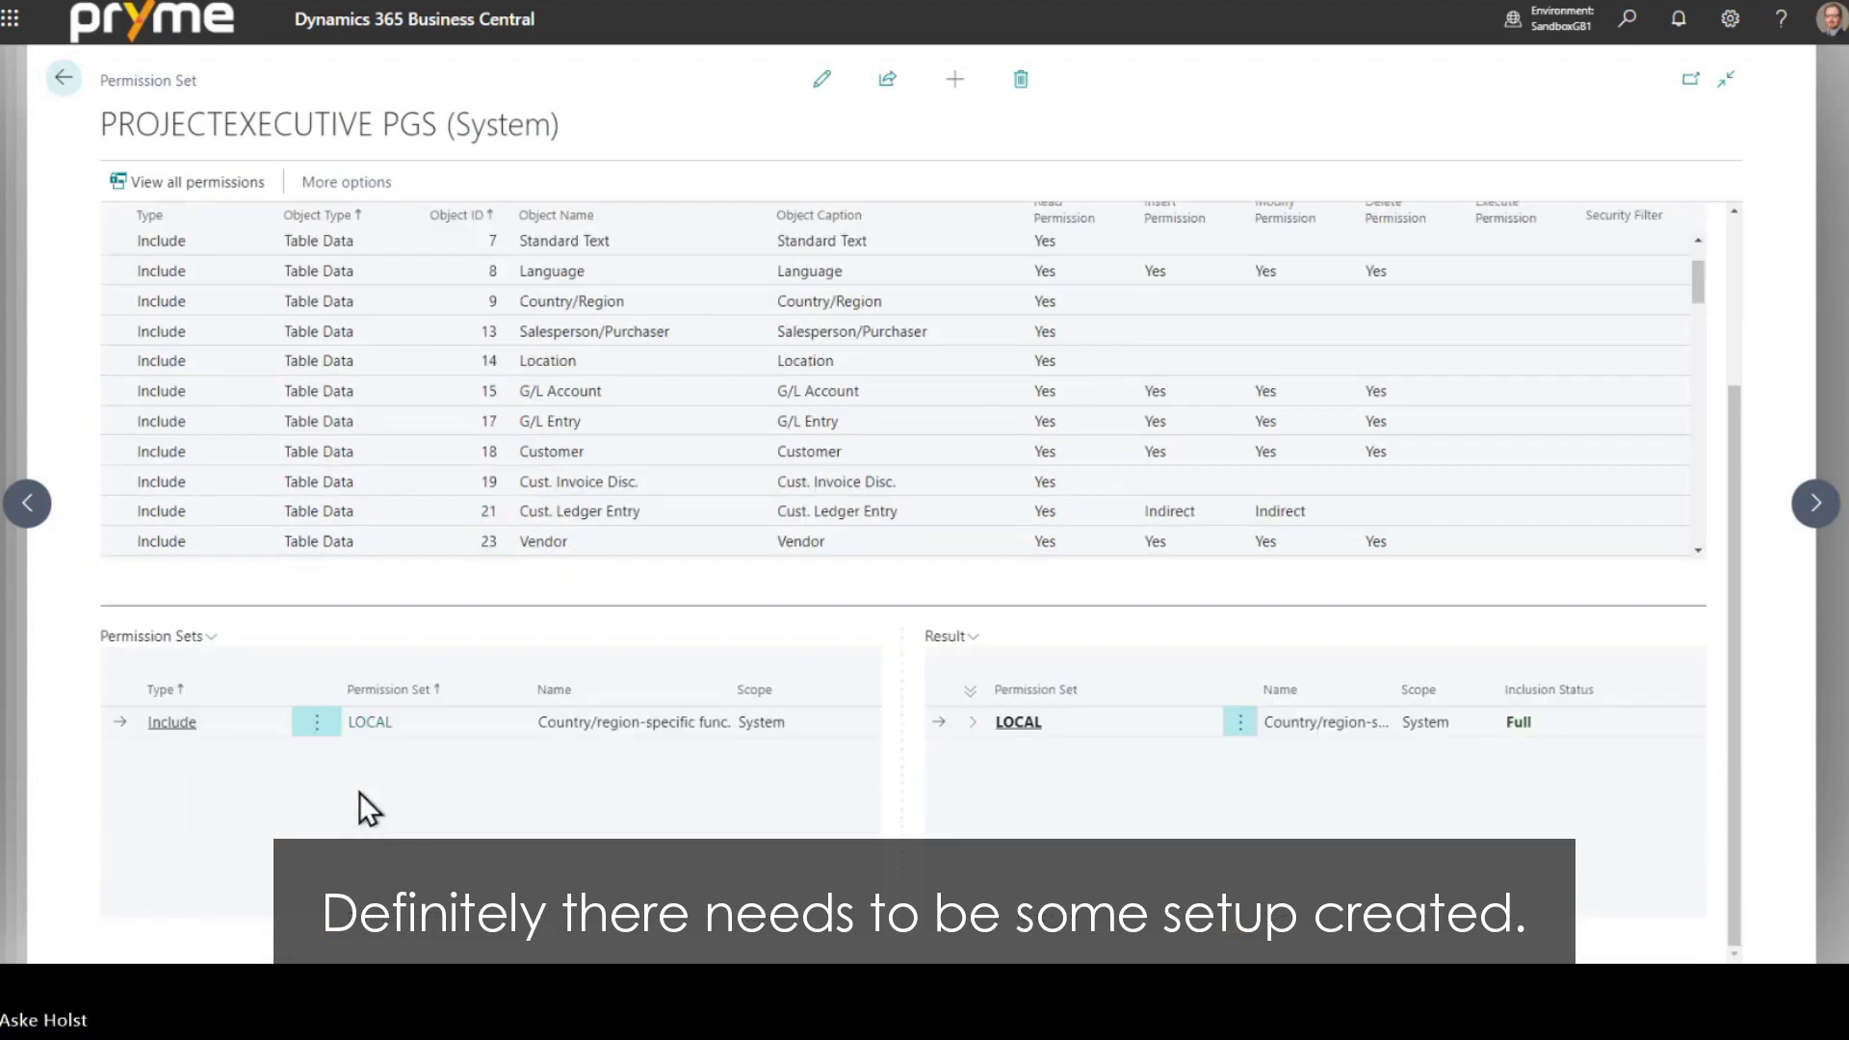
pyautogui.scroll(3, 360, 793)
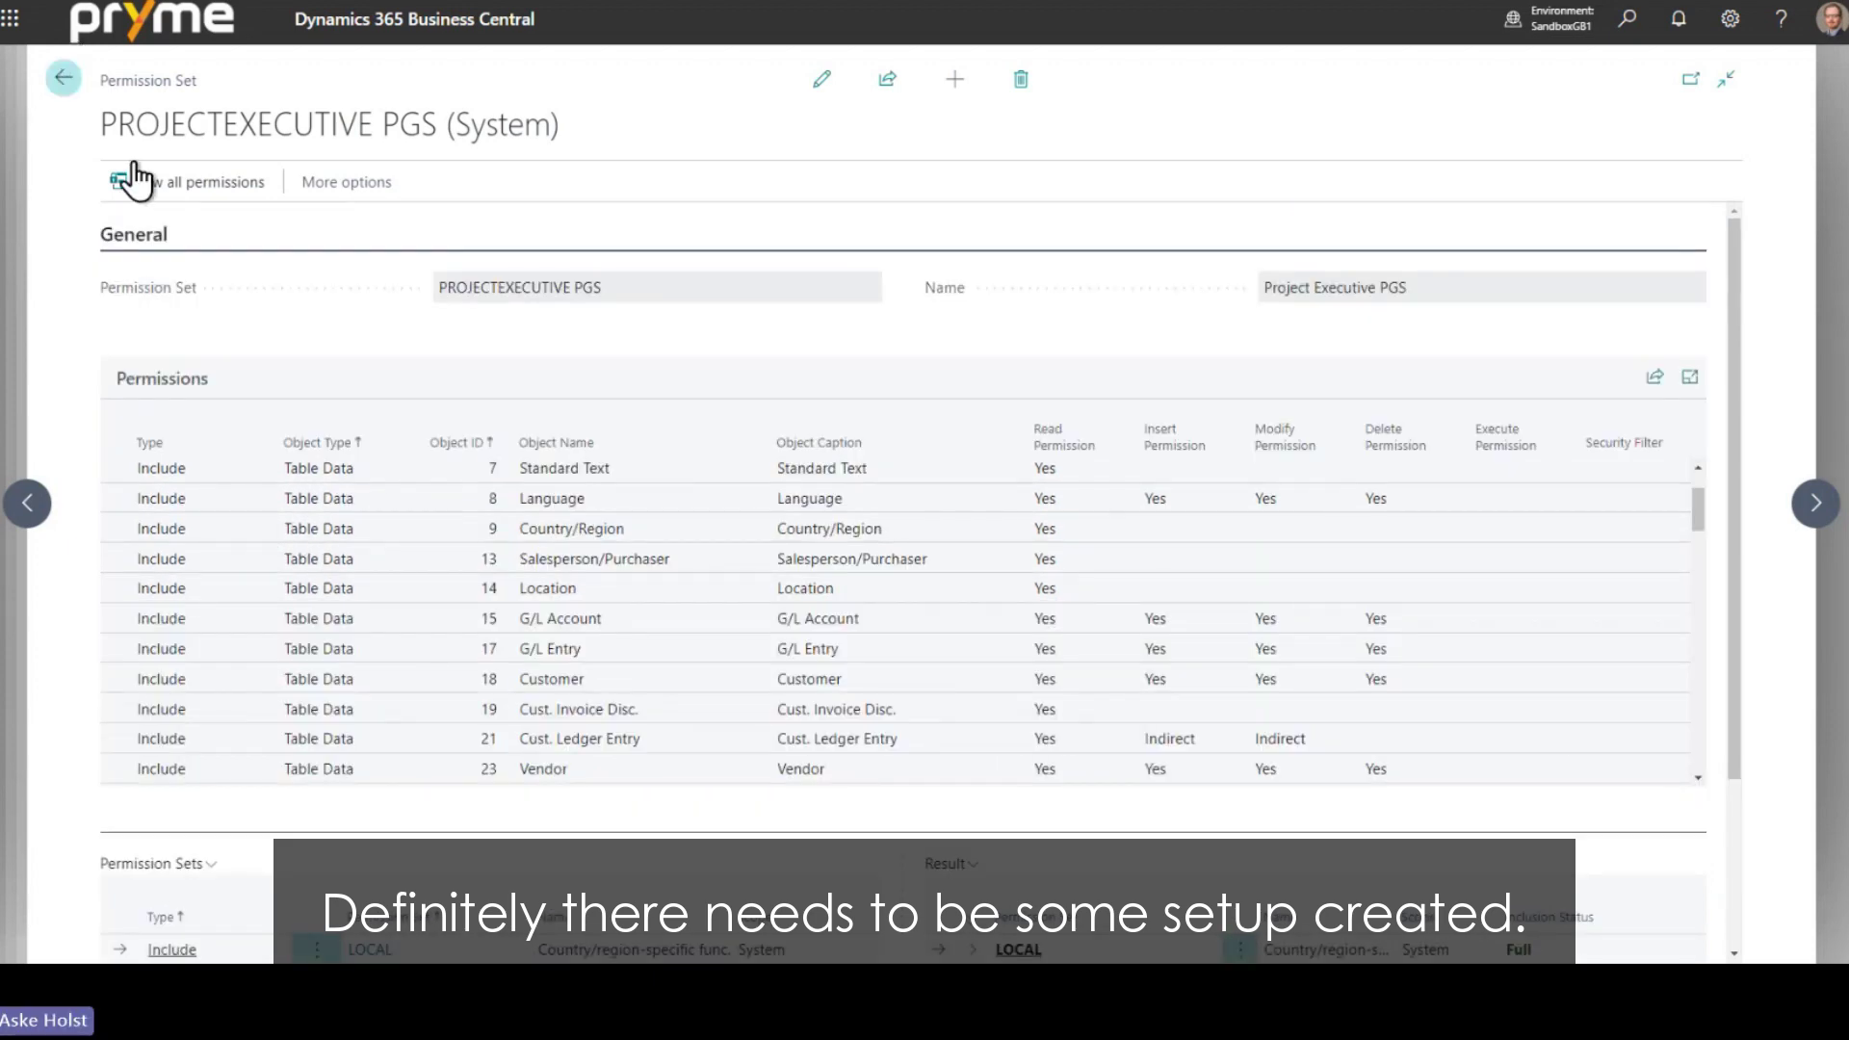
pyautogui.press('Escape')
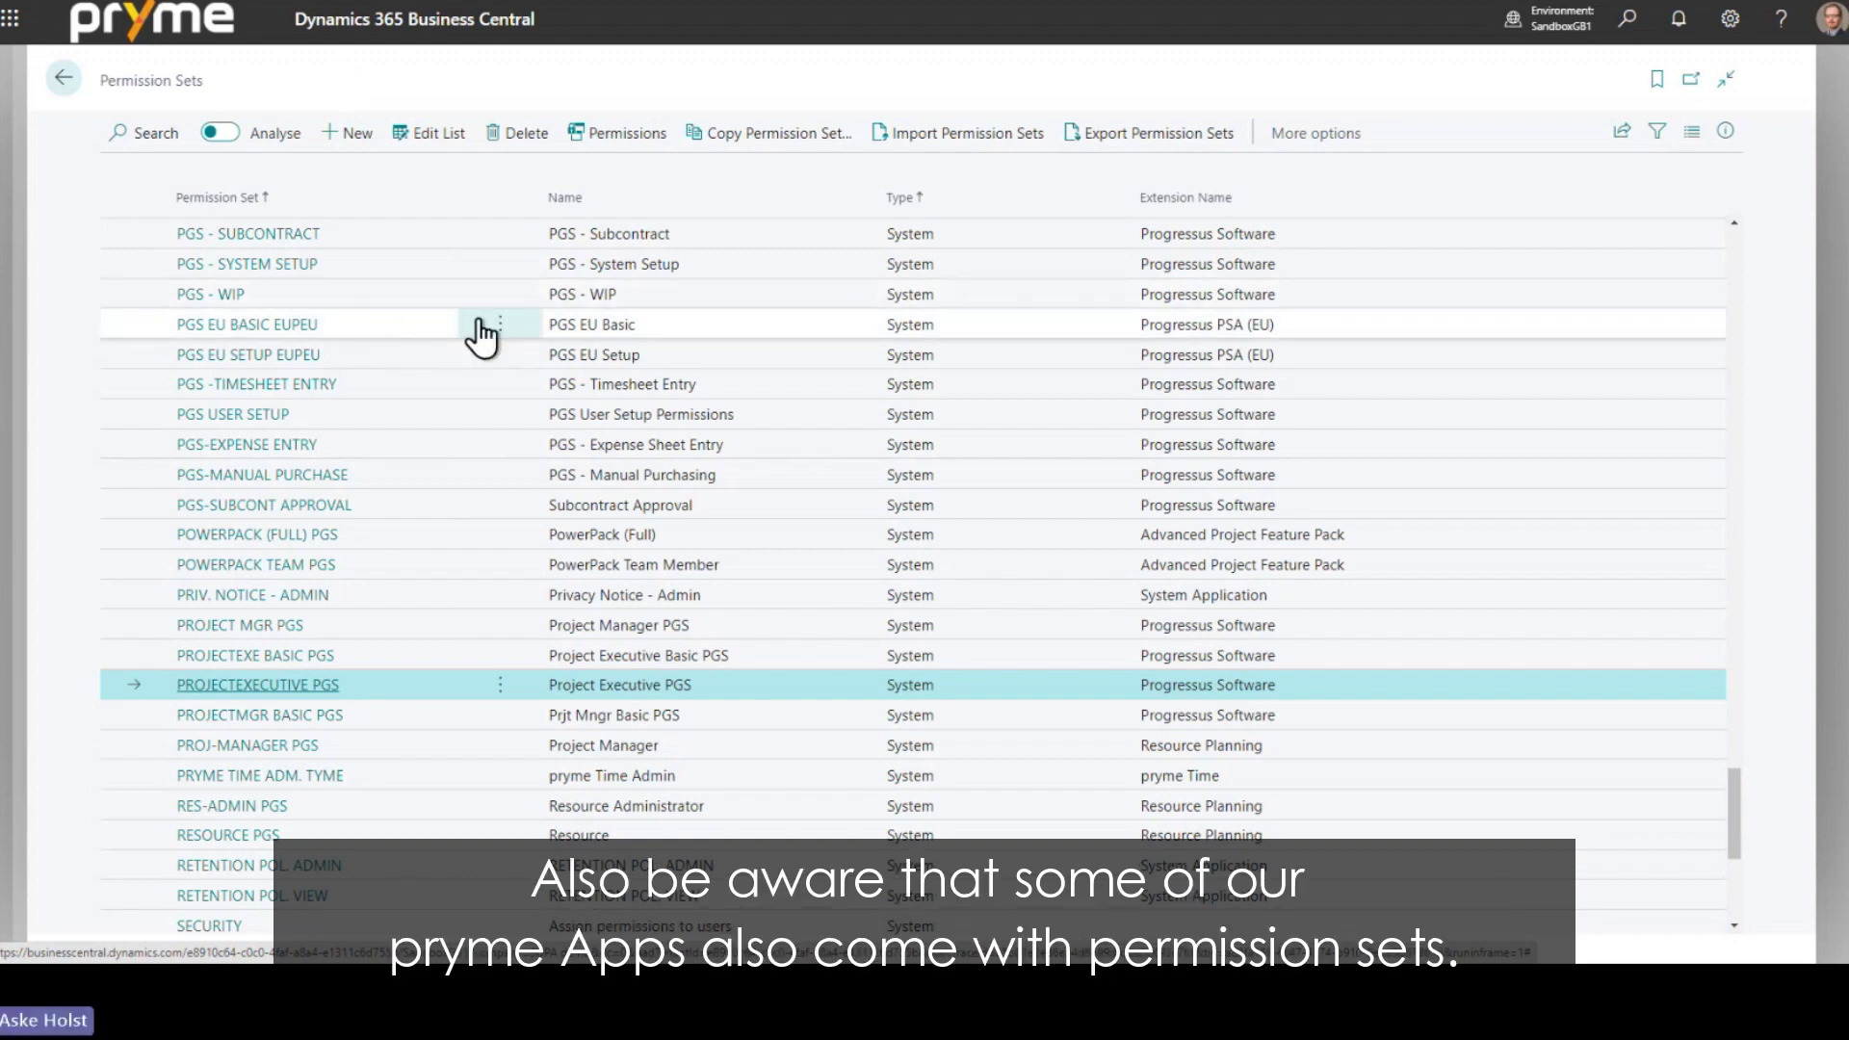
# - Sort the permission sets by extension name and review the Advanced Project Feature Pack sets, including POWERPACK (FULL) PGS and POWERPACK TEAM PGS
pyautogui.click(1207, 200)
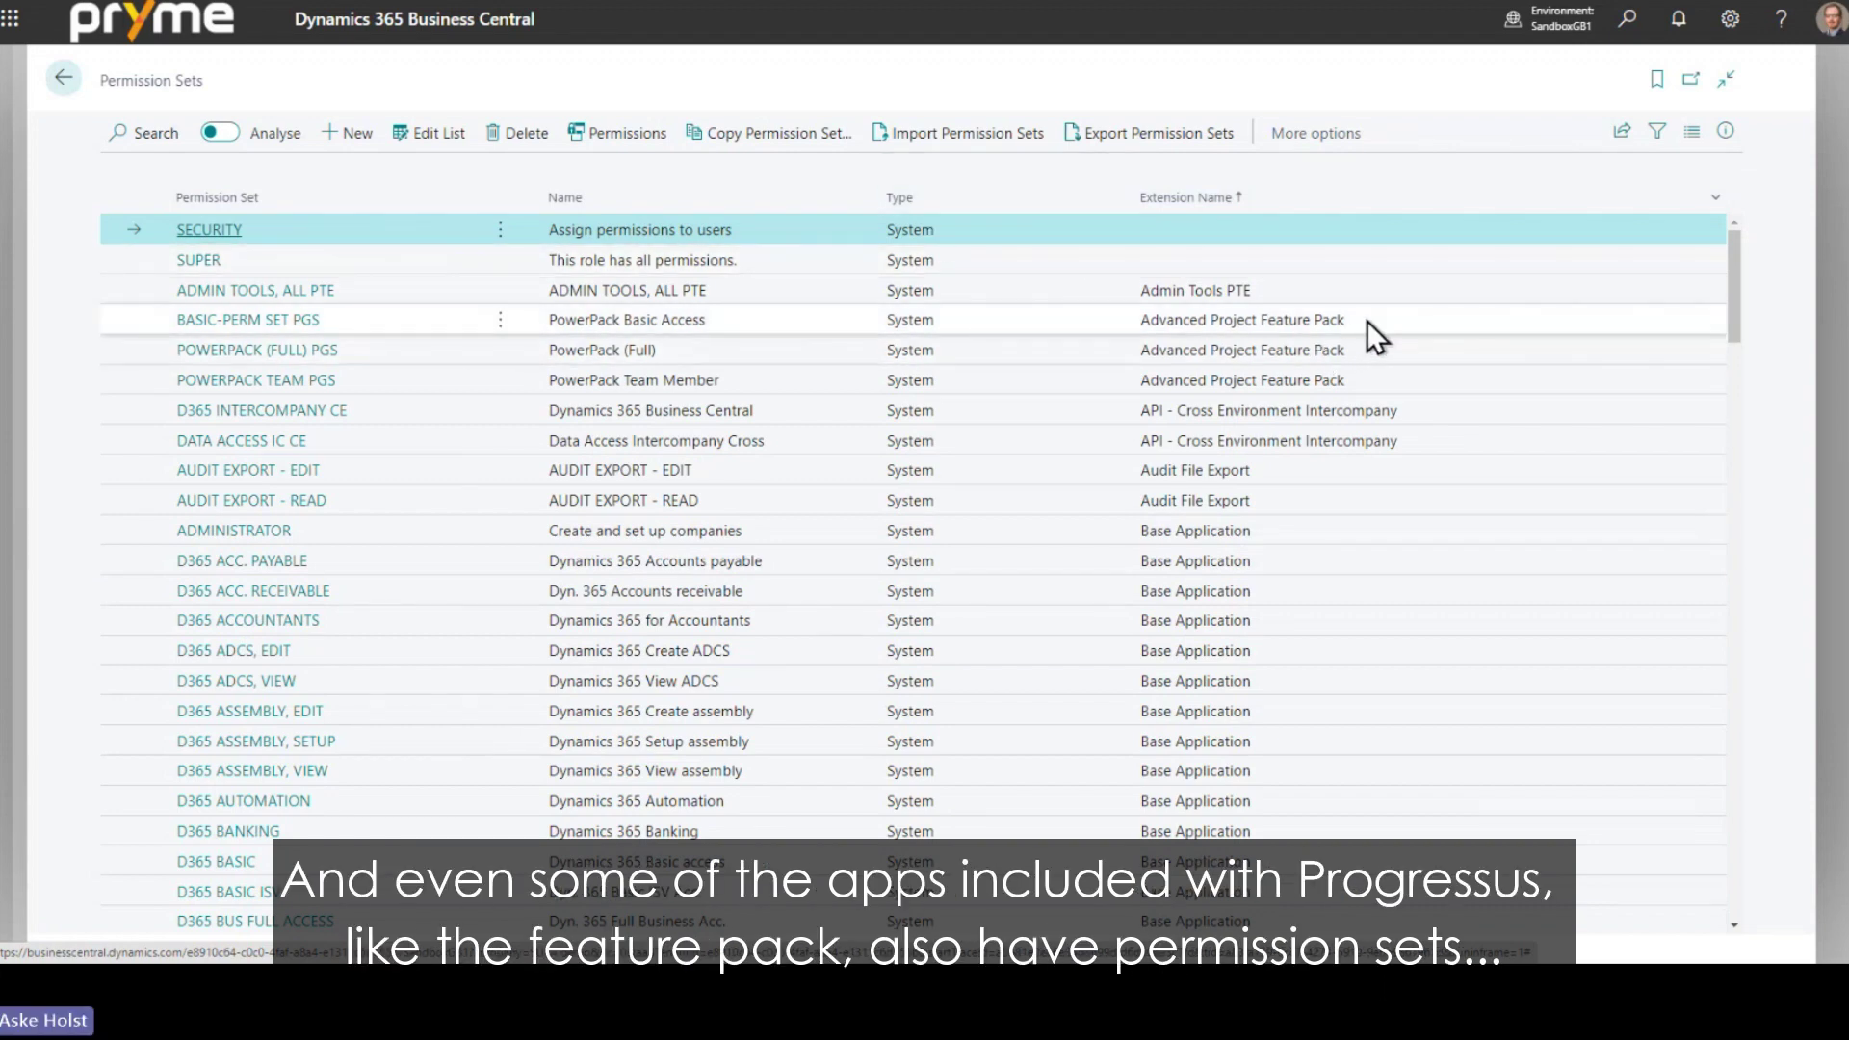
pyautogui.click(1249, 324)
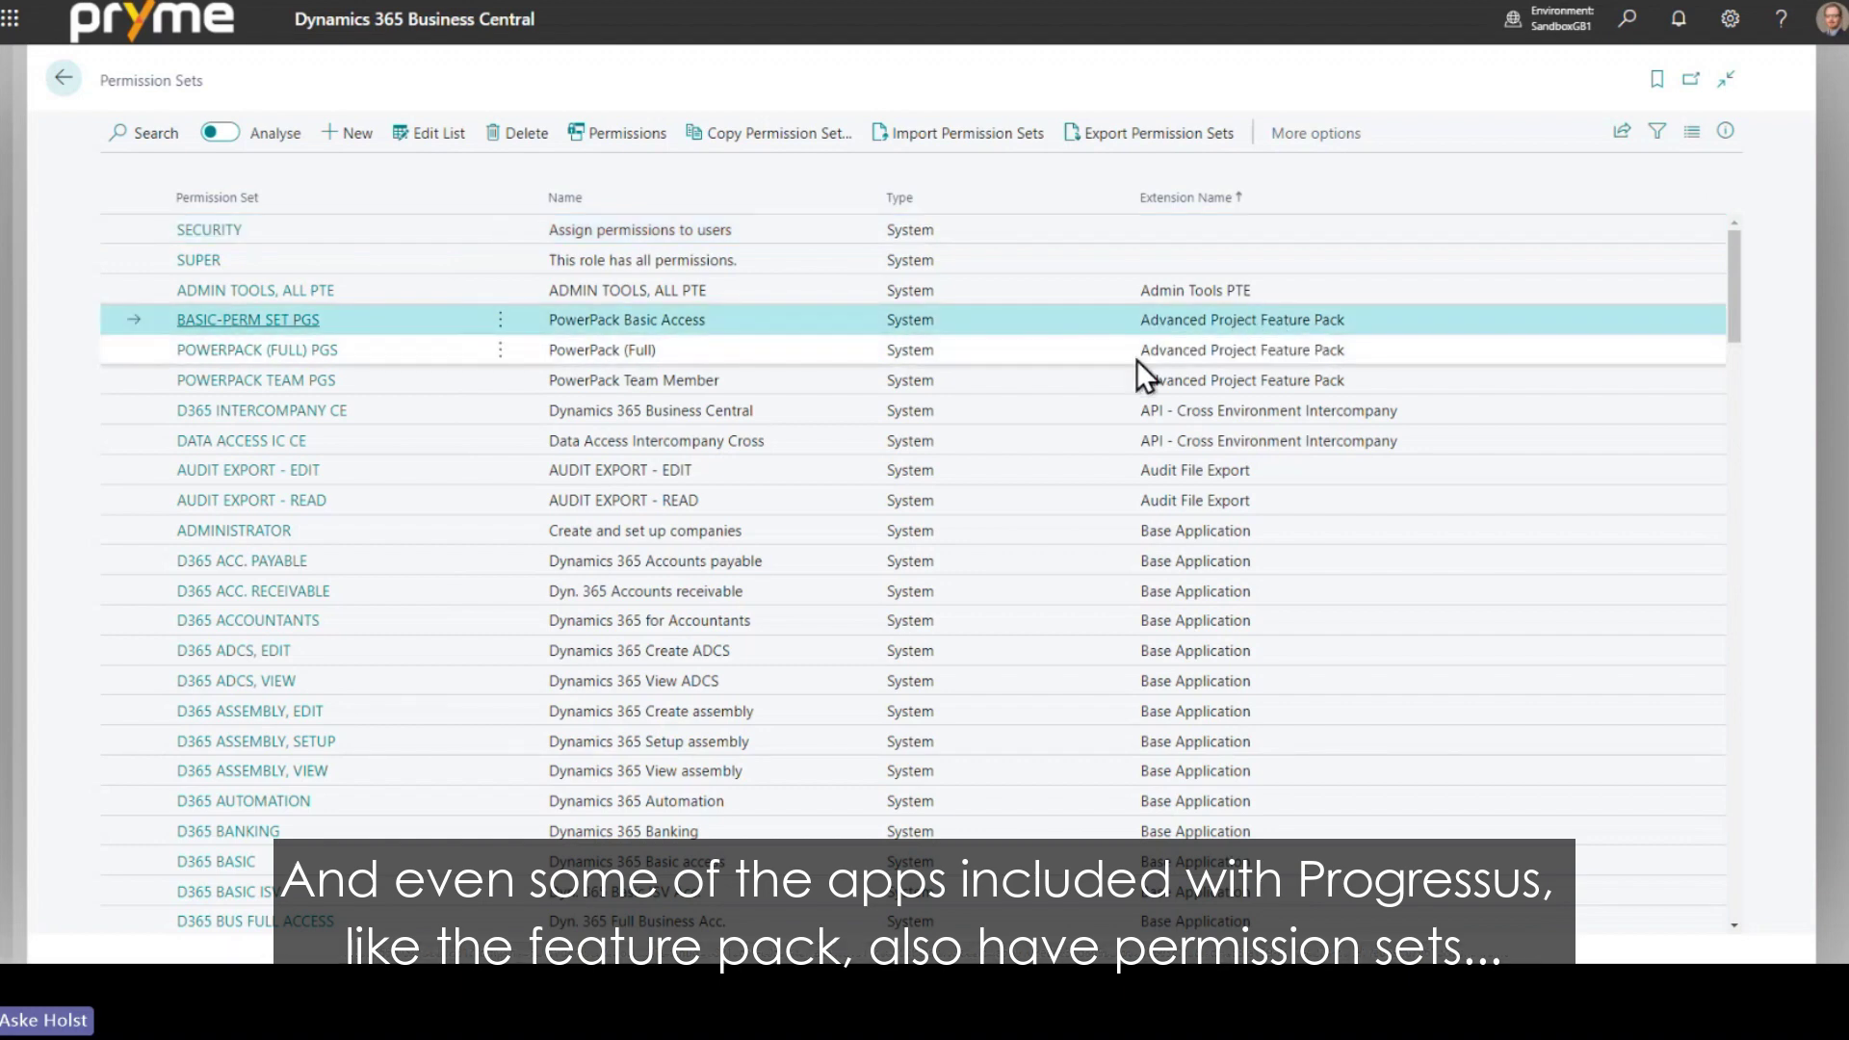
pyautogui.click(379, 356)
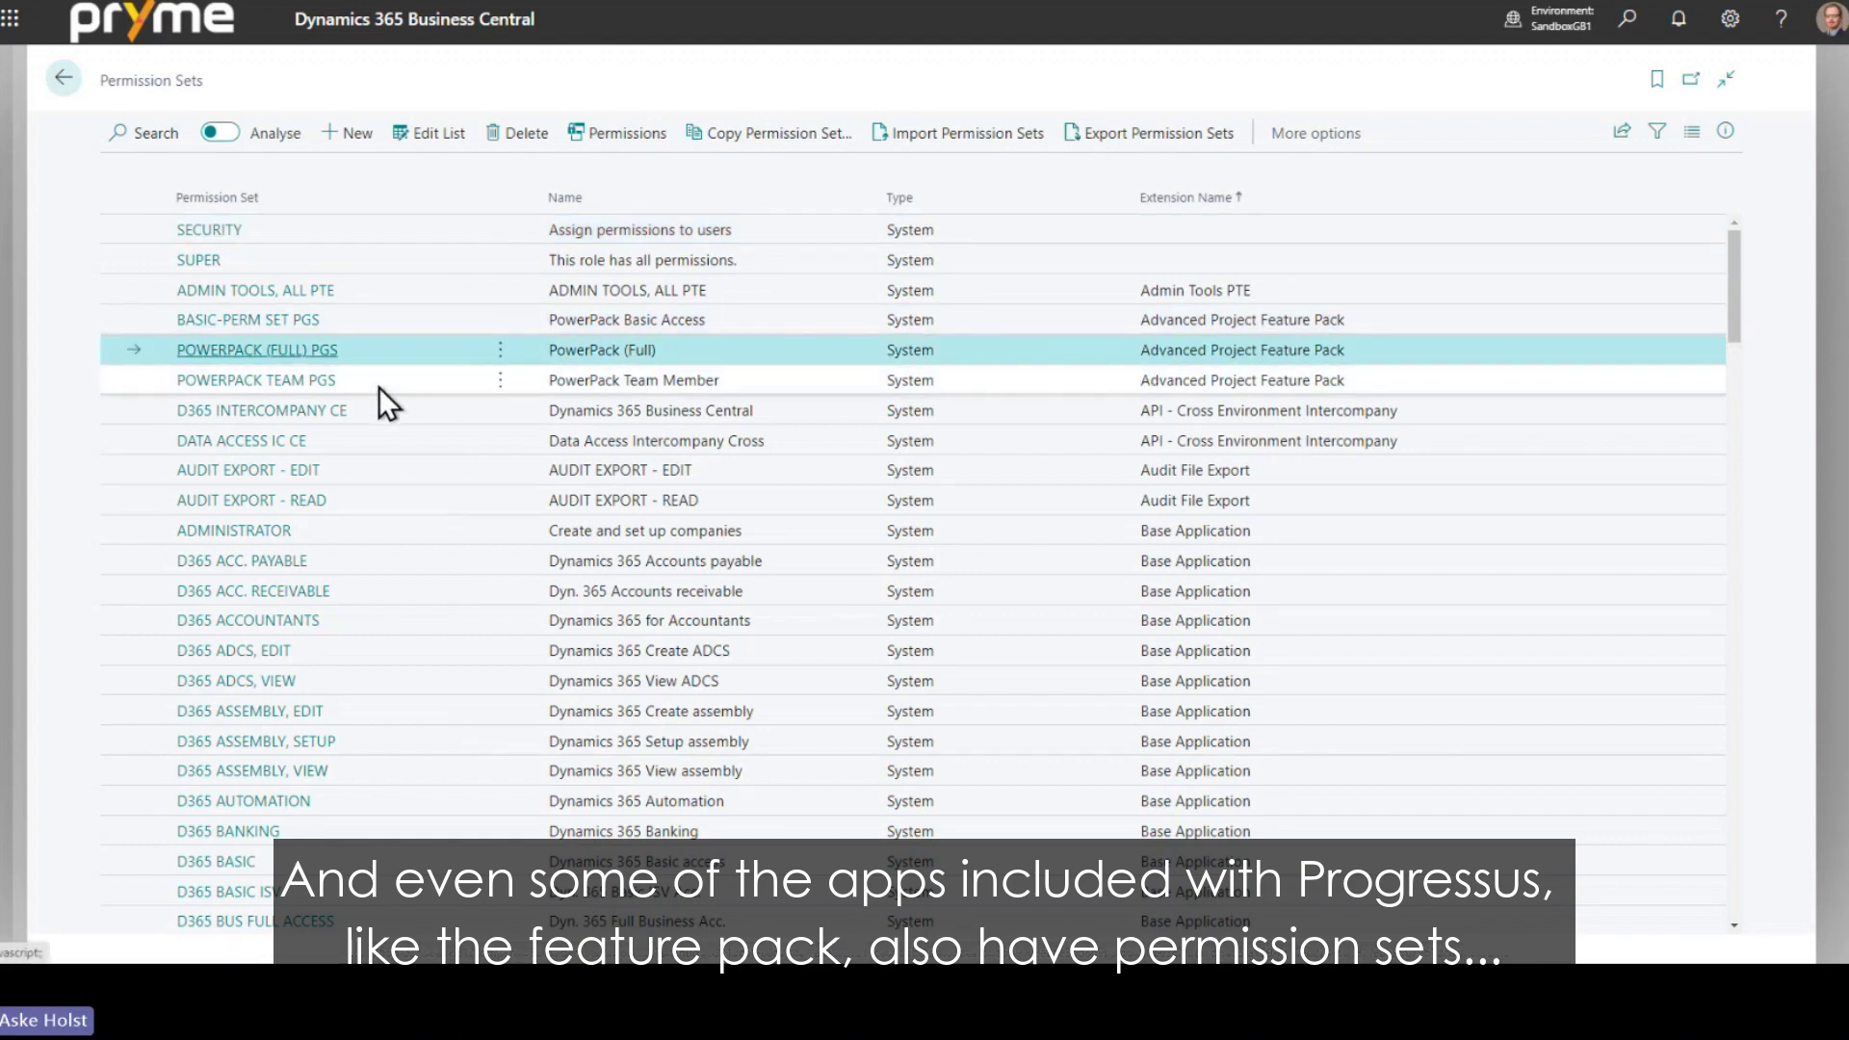
pyautogui.click(379, 377)
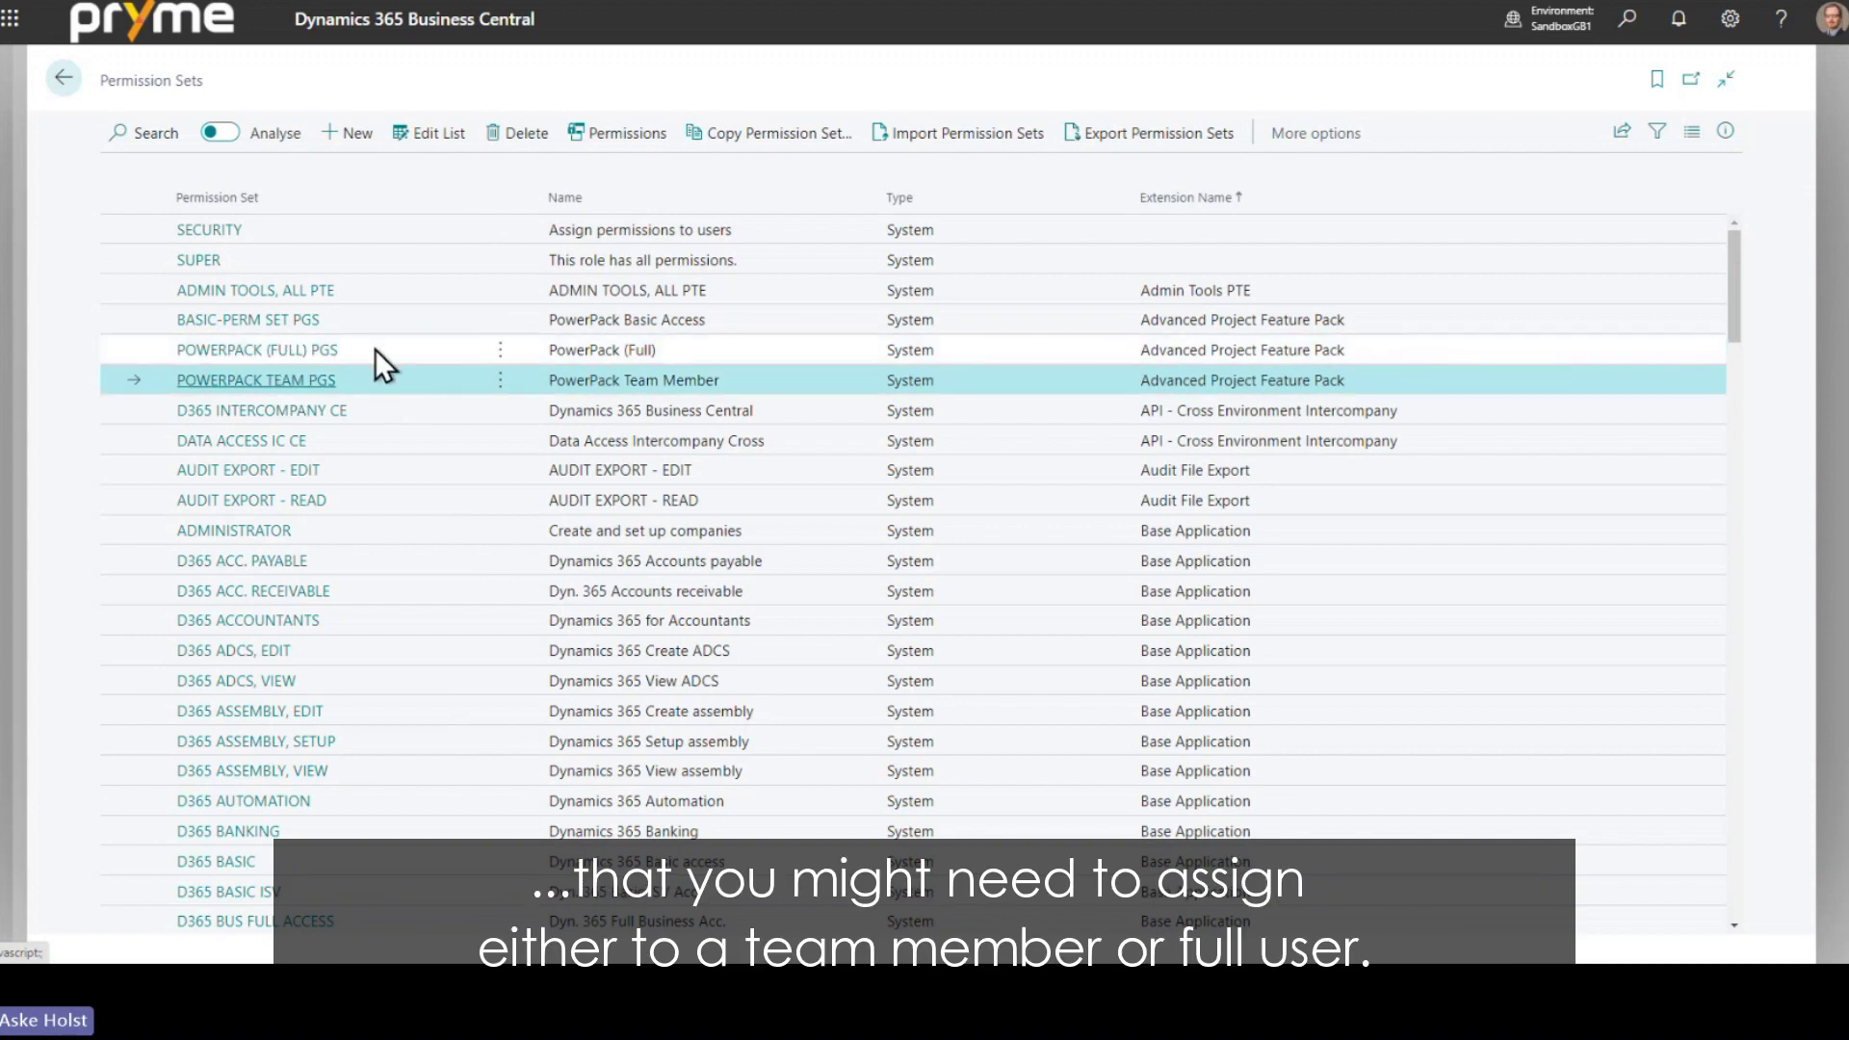
pyautogui.click(373, 349)
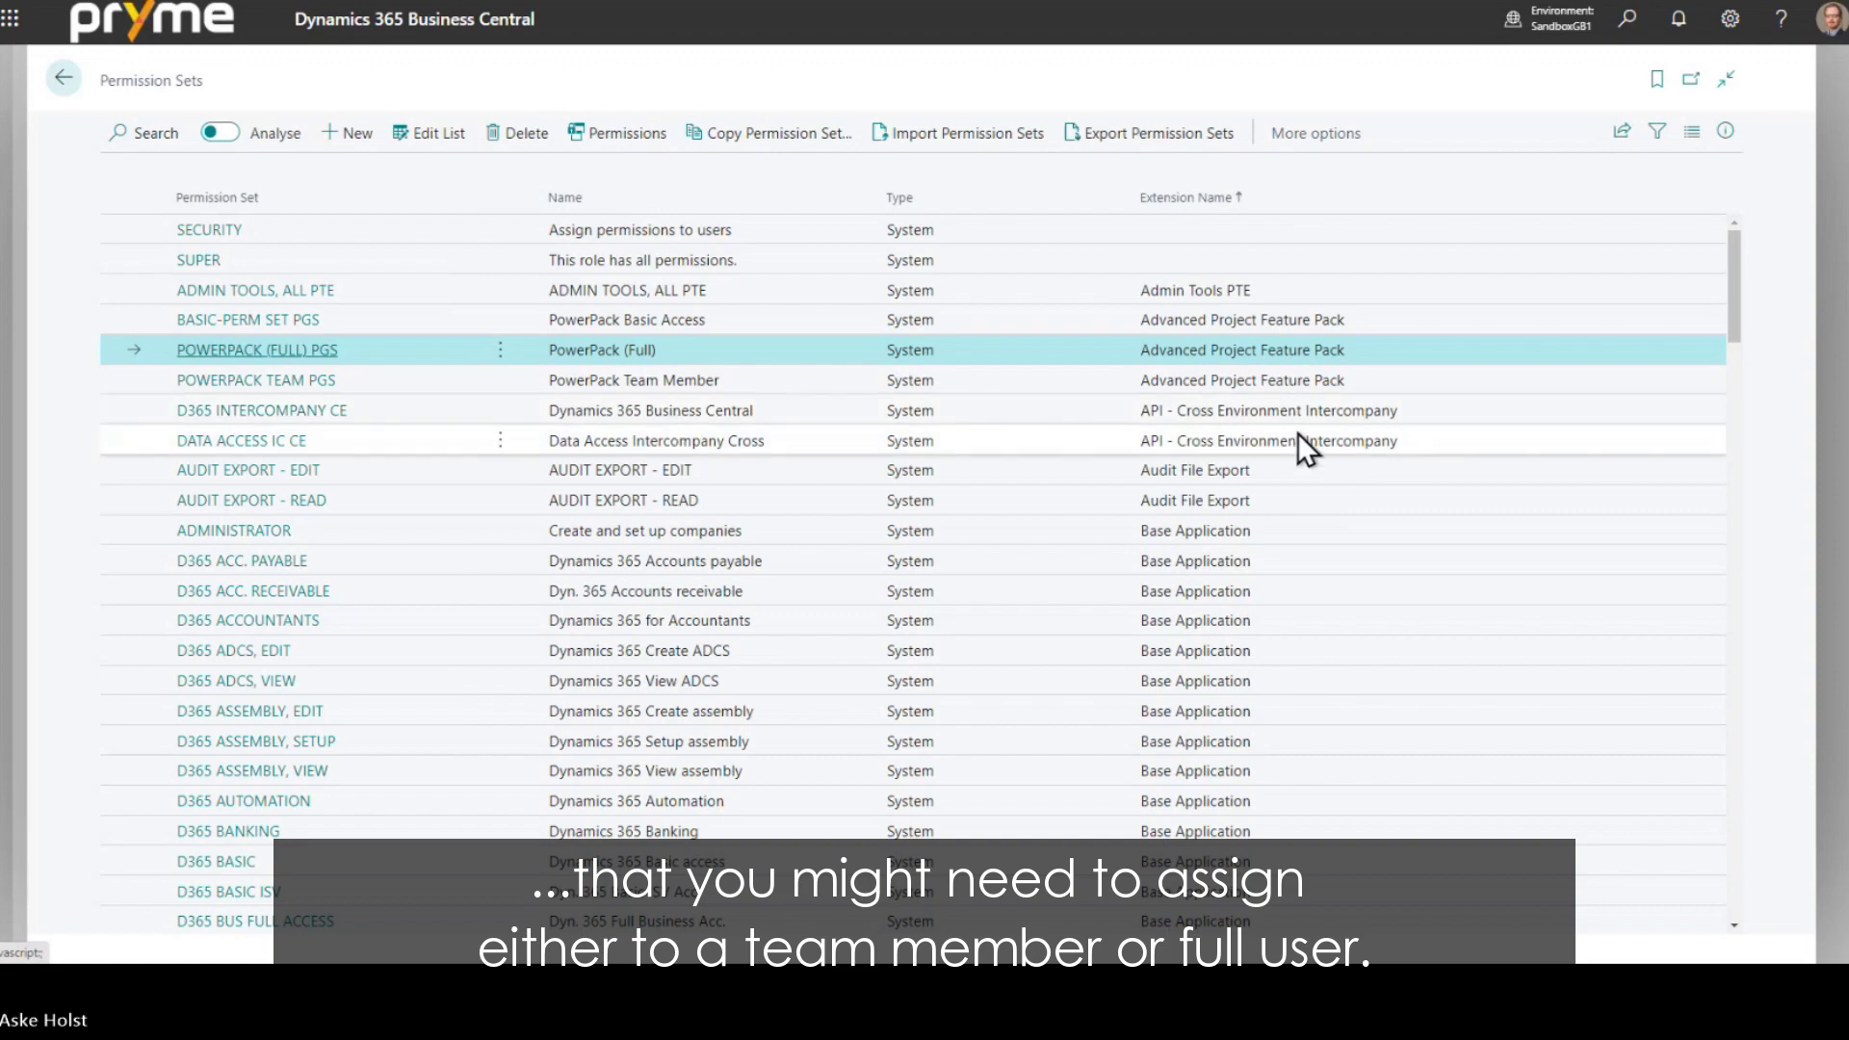
# - Review the permission sets belonging to the pryme Time, Resource Planning and pryme Matters extensions
pyautogui.scroll(-15, 1273, 449)
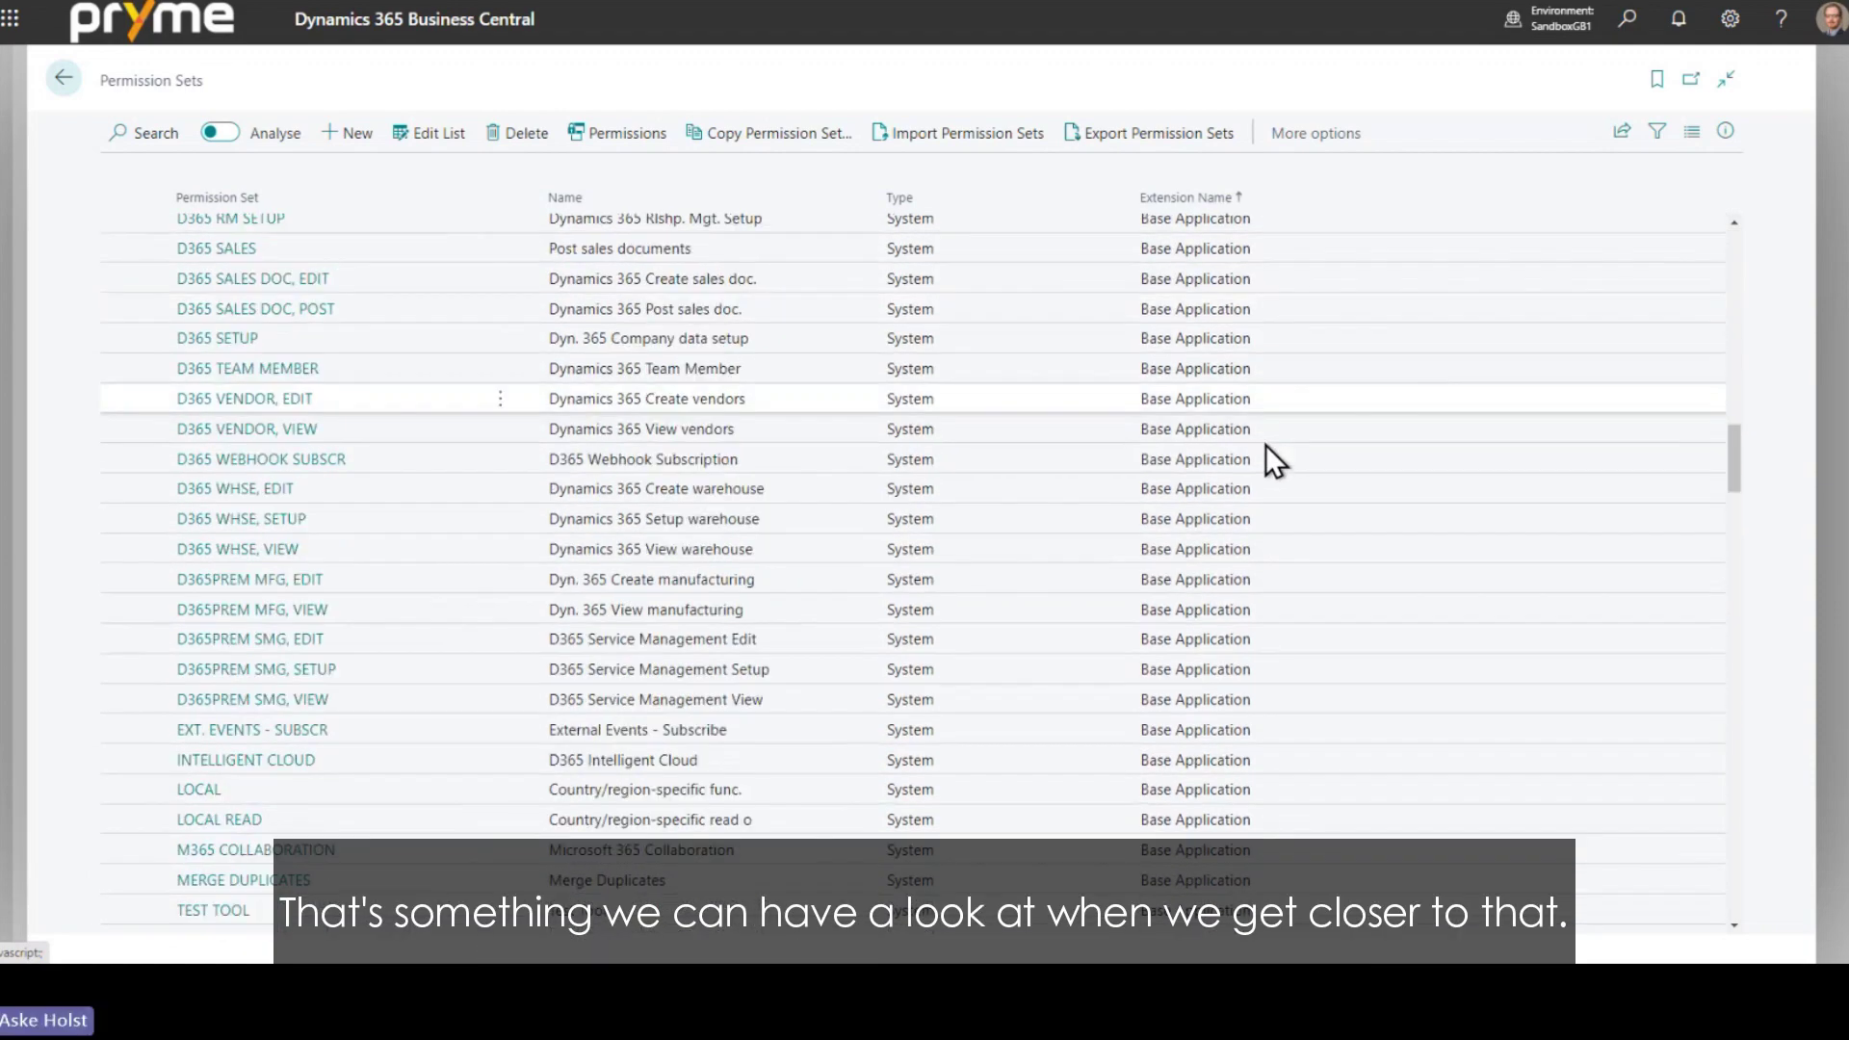
pyautogui.scroll(-10, 1267, 446)
pyautogui.scroll(-2, 1268, 430)
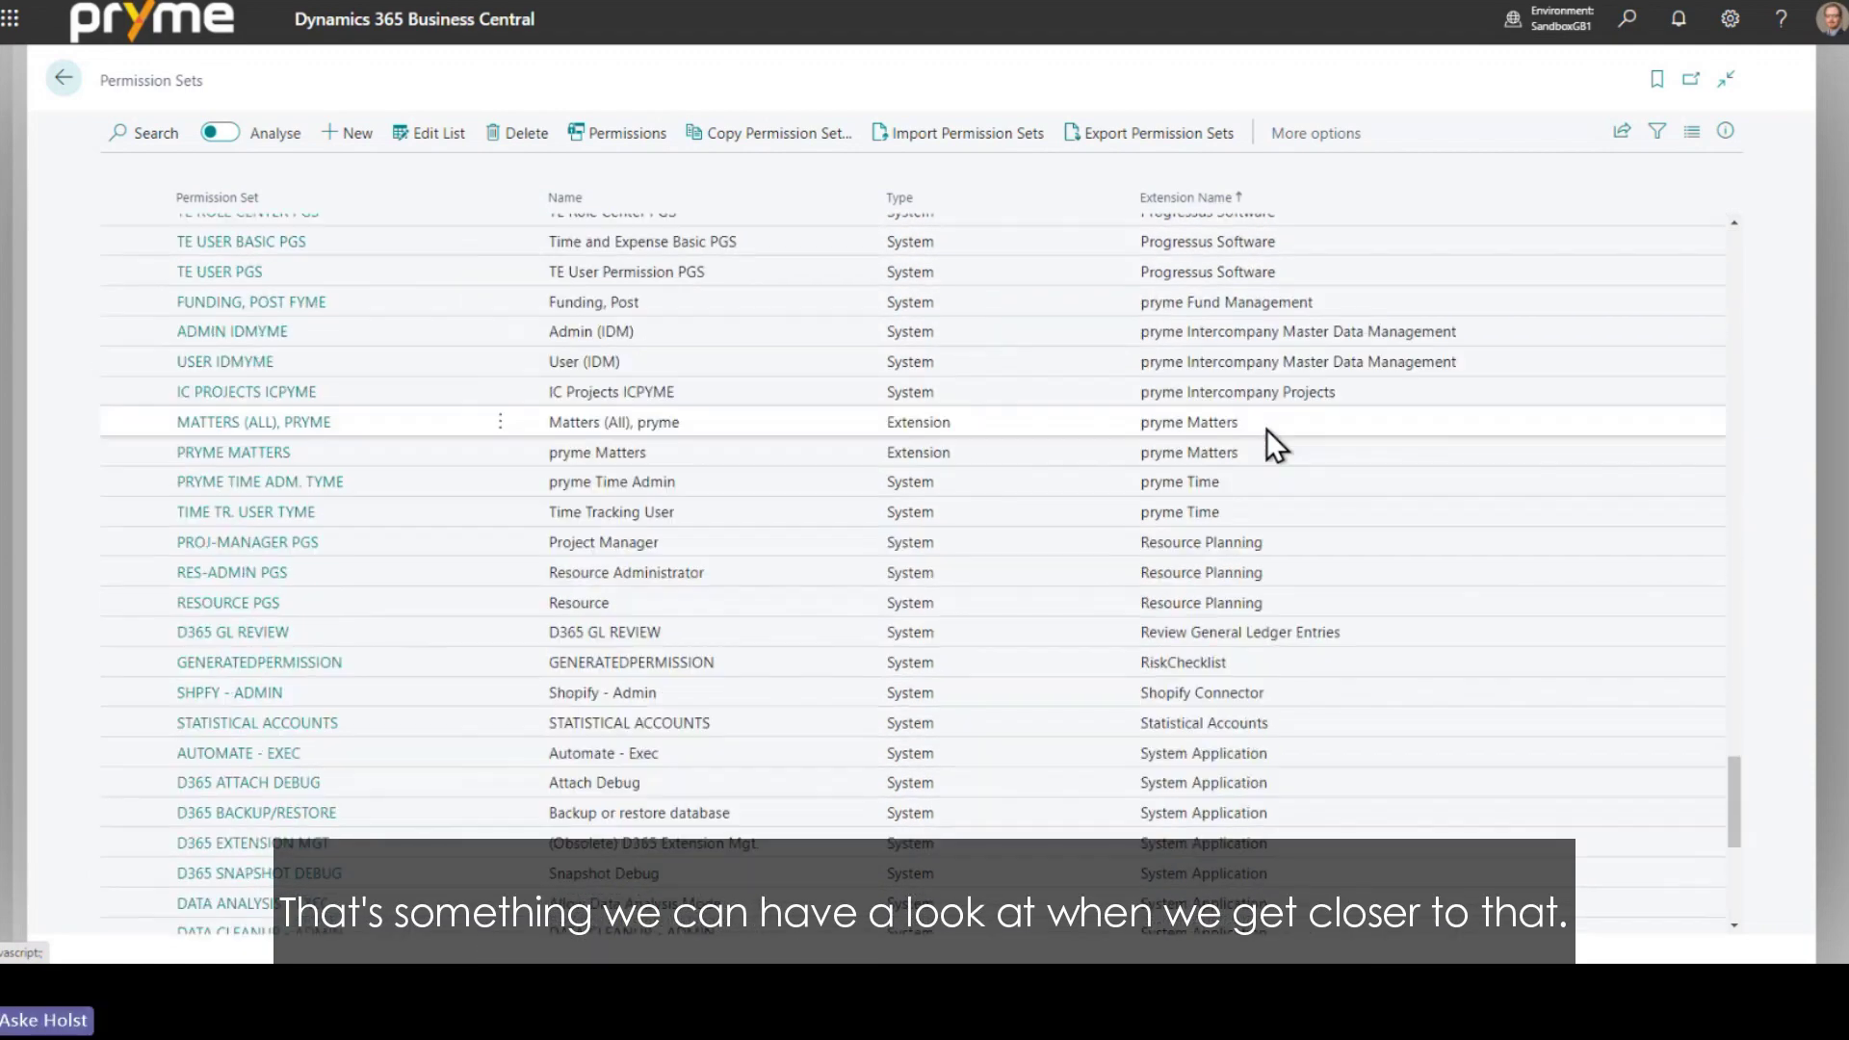
pyautogui.click(1227, 483)
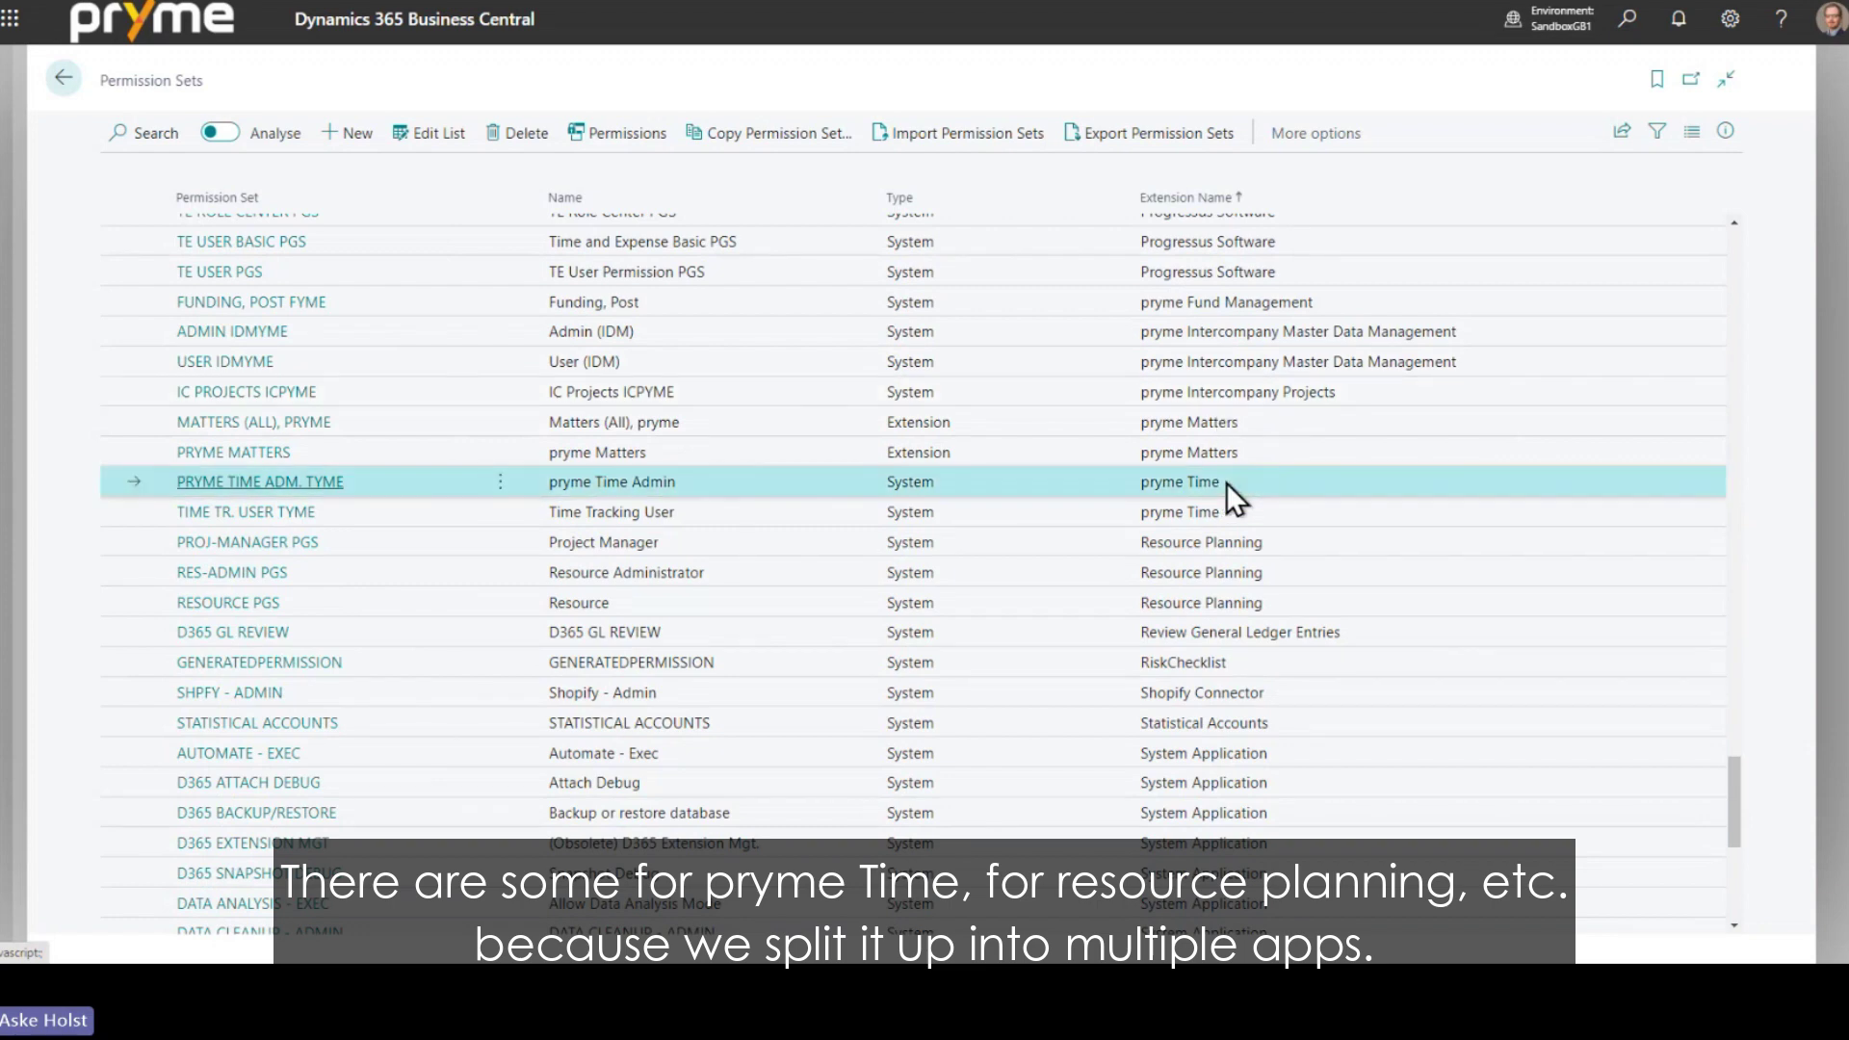
pyautogui.click(1277, 543)
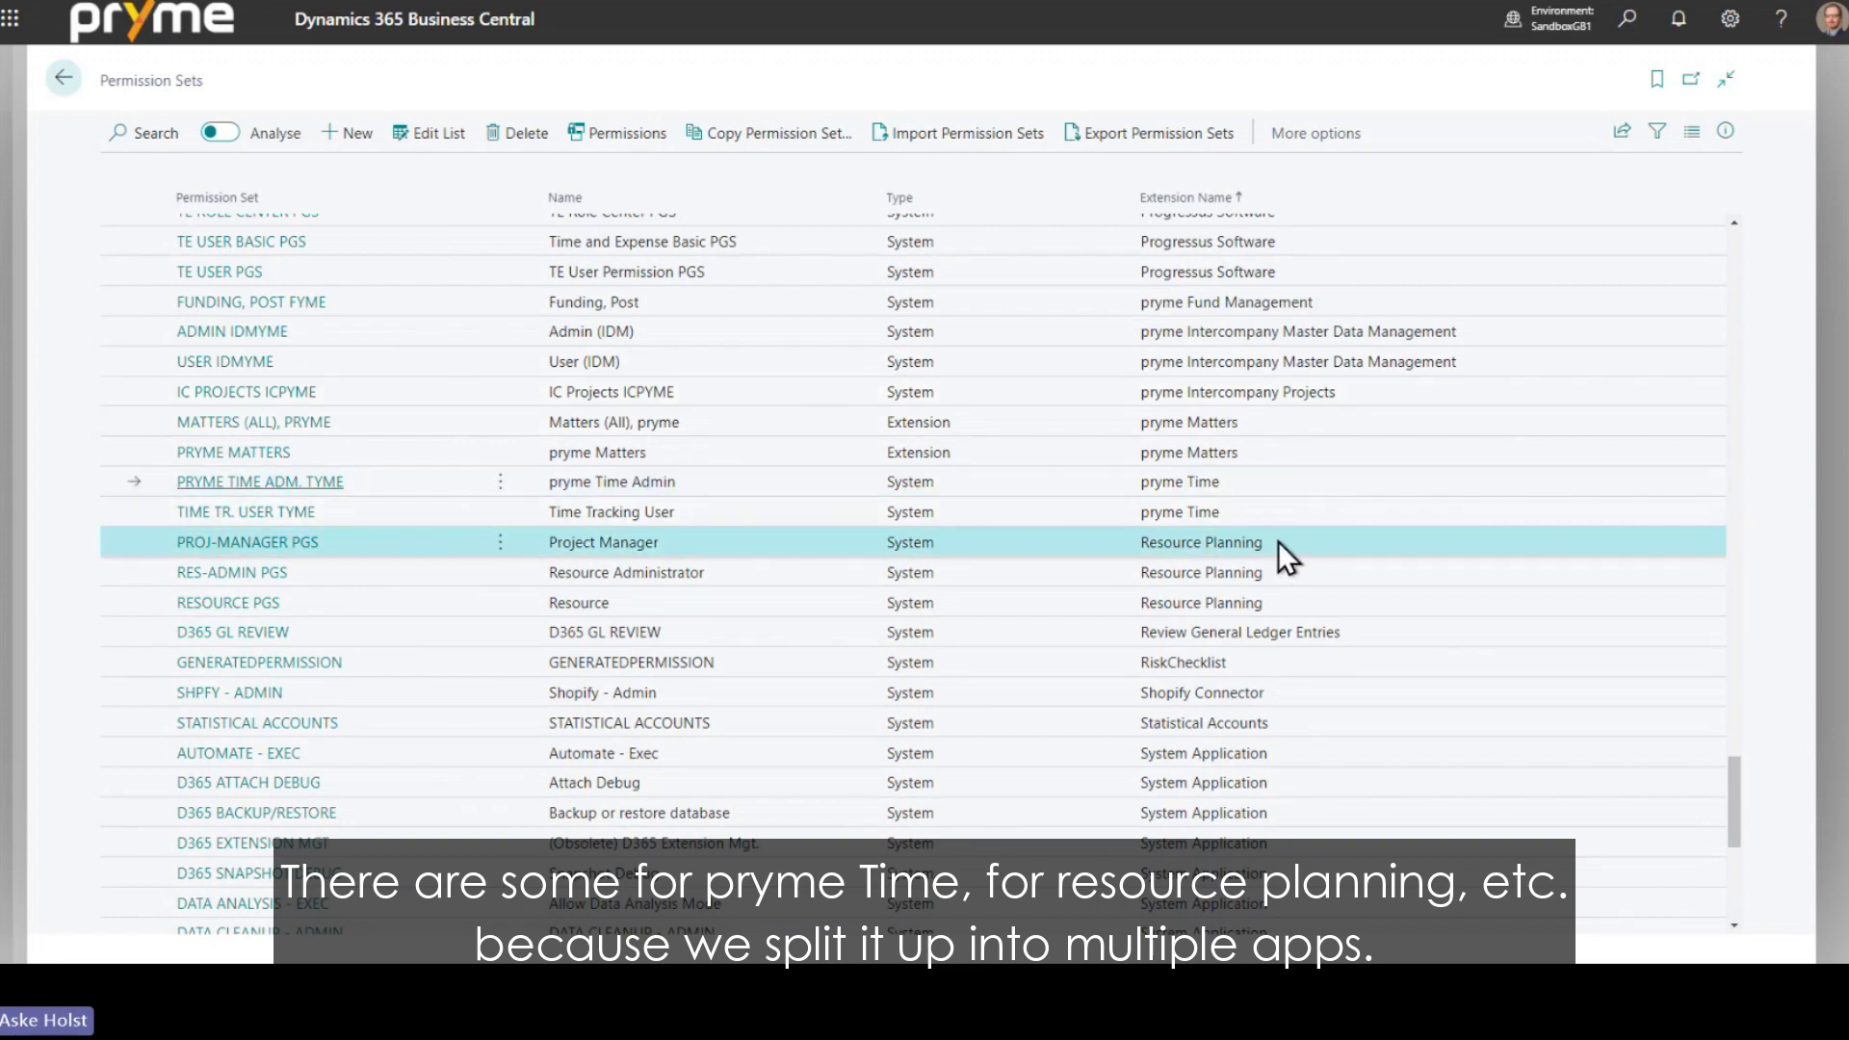
pyautogui.click(1292, 572)
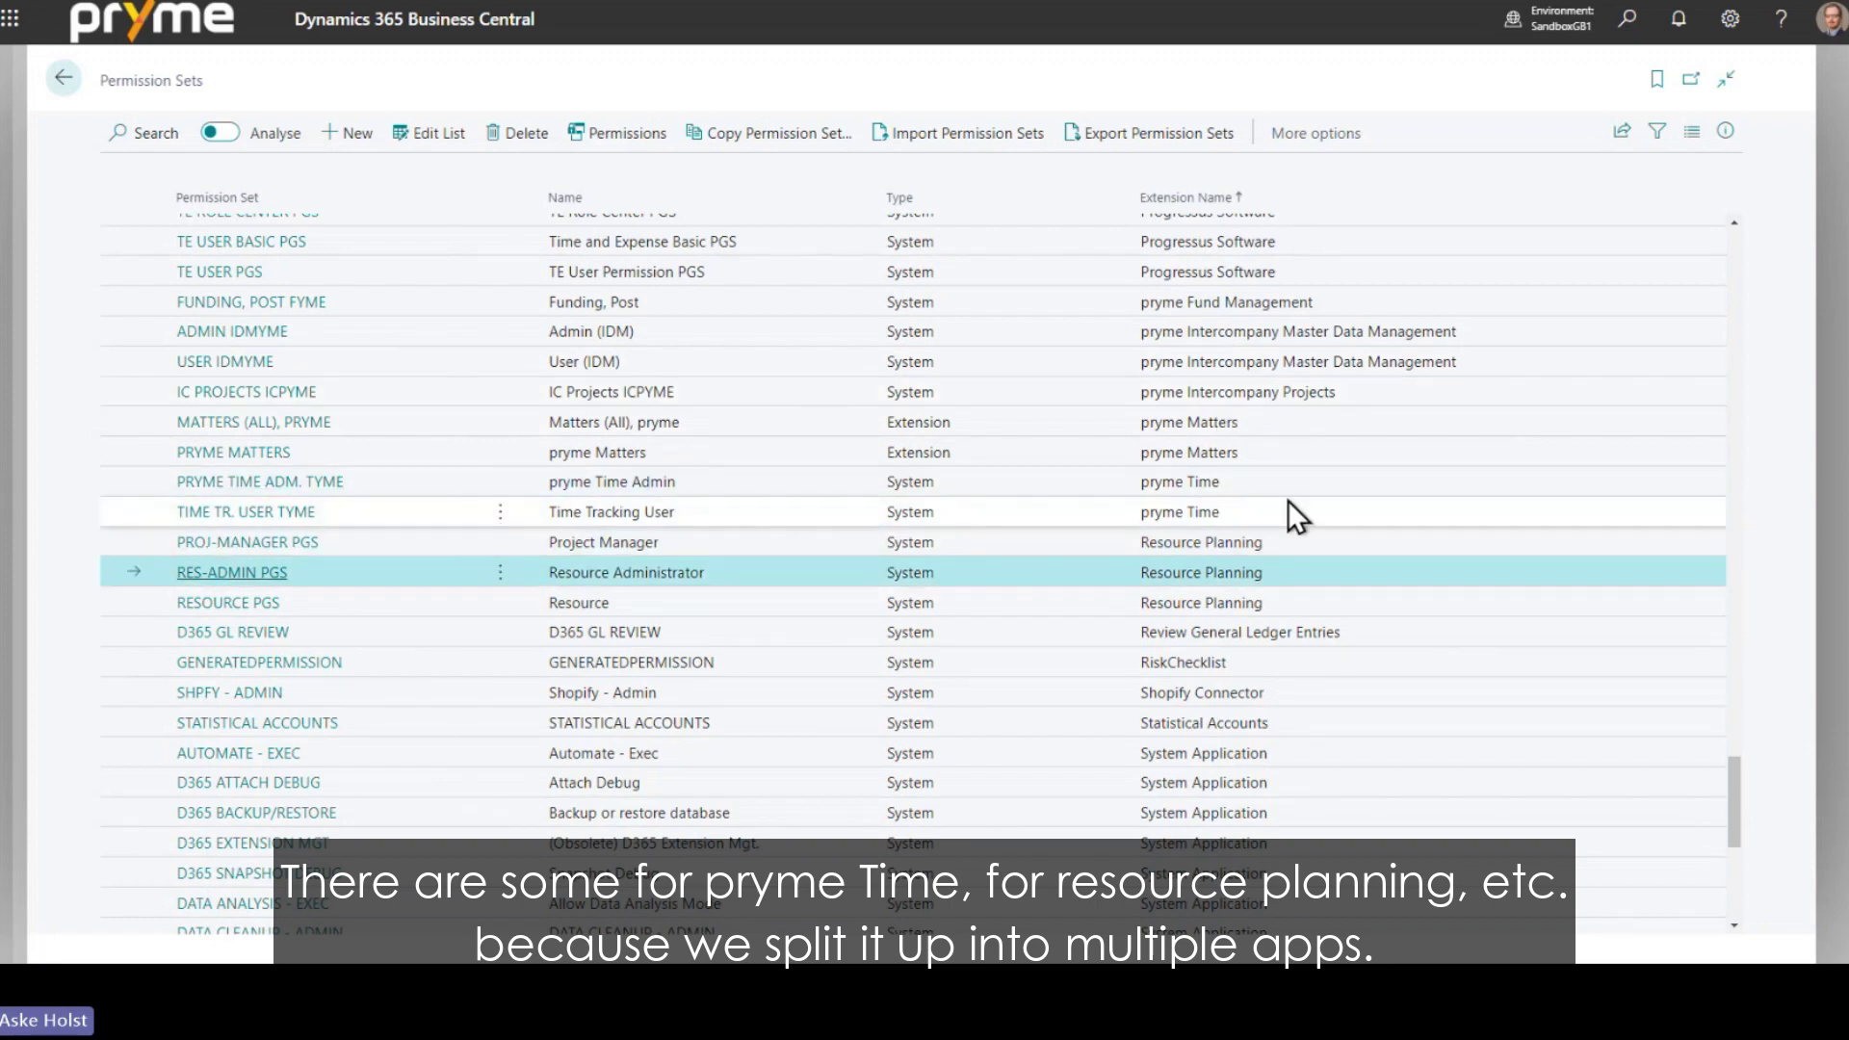
pyautogui.click(1279, 452)
pyautogui.click(1277, 422)
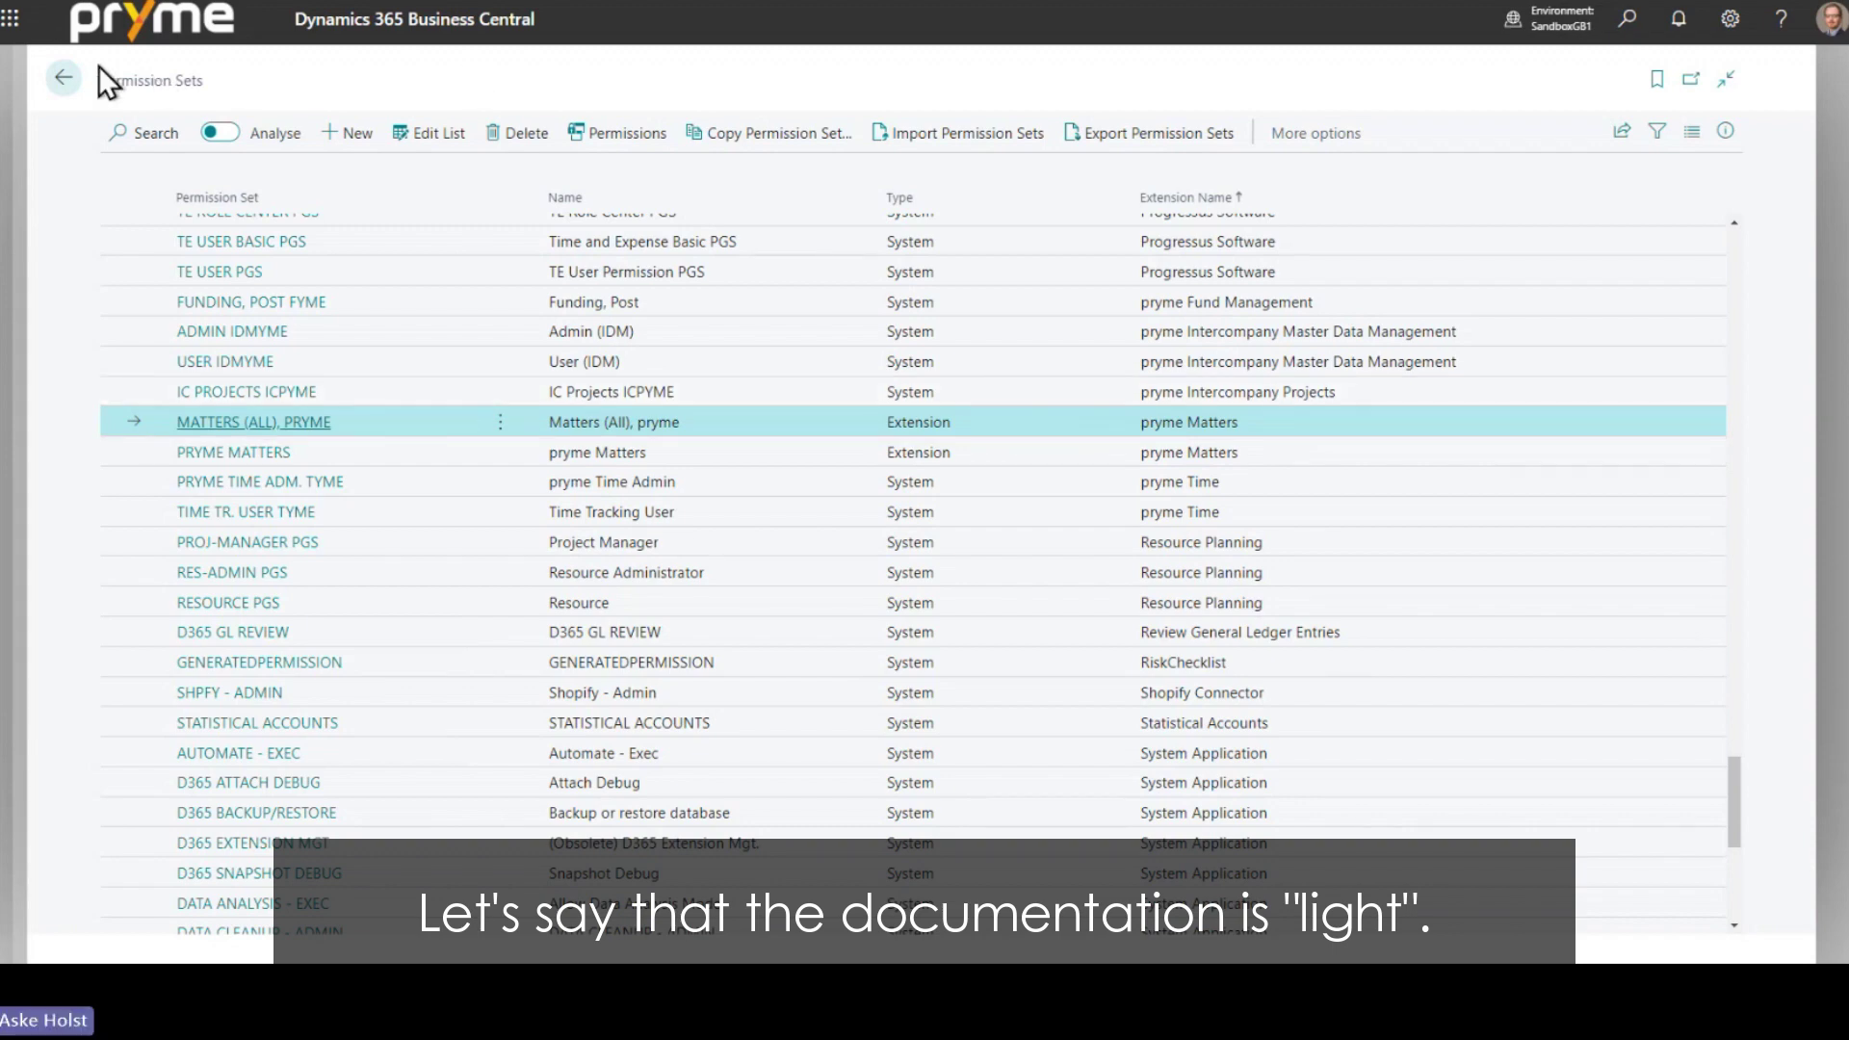
# - Leave the permission sets, user and project pages and return to the SUPA demo role centre
pyautogui.click(70, 81)
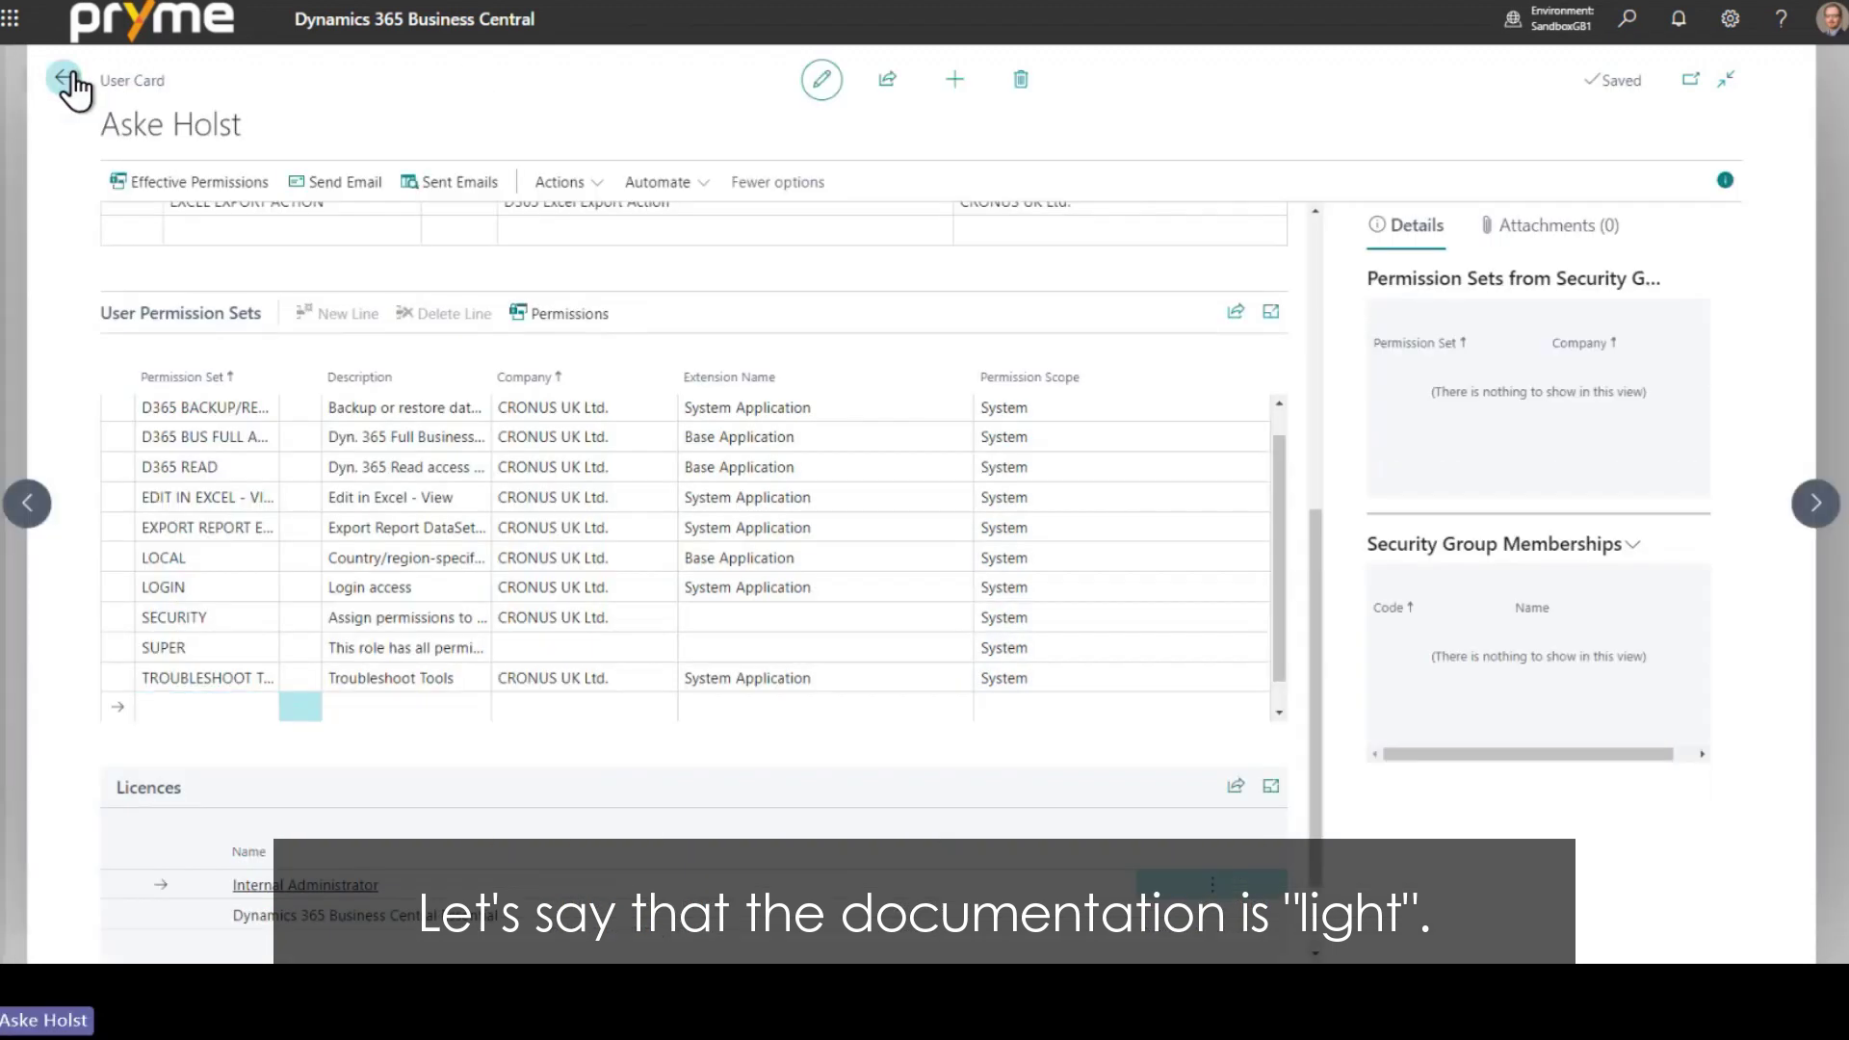
pyautogui.click(69, 80)
pyautogui.click(70, 81)
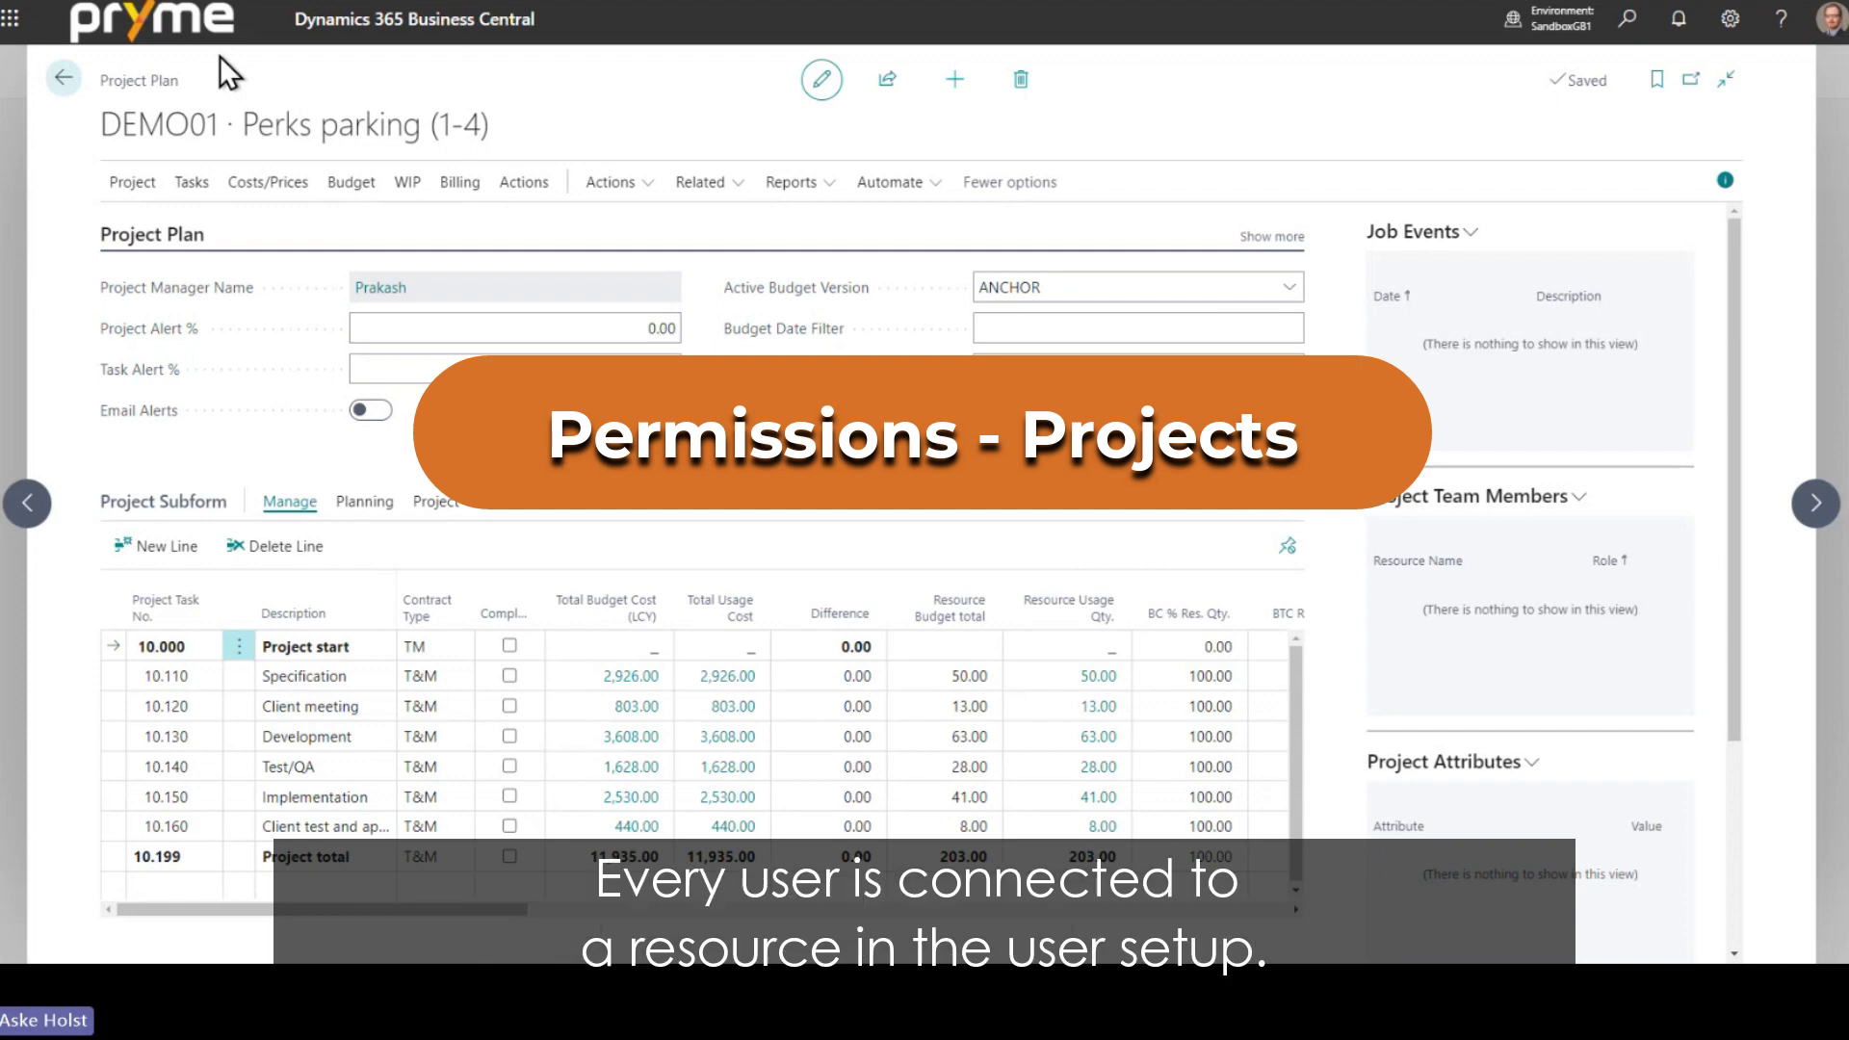
pyautogui.click(63, 79)
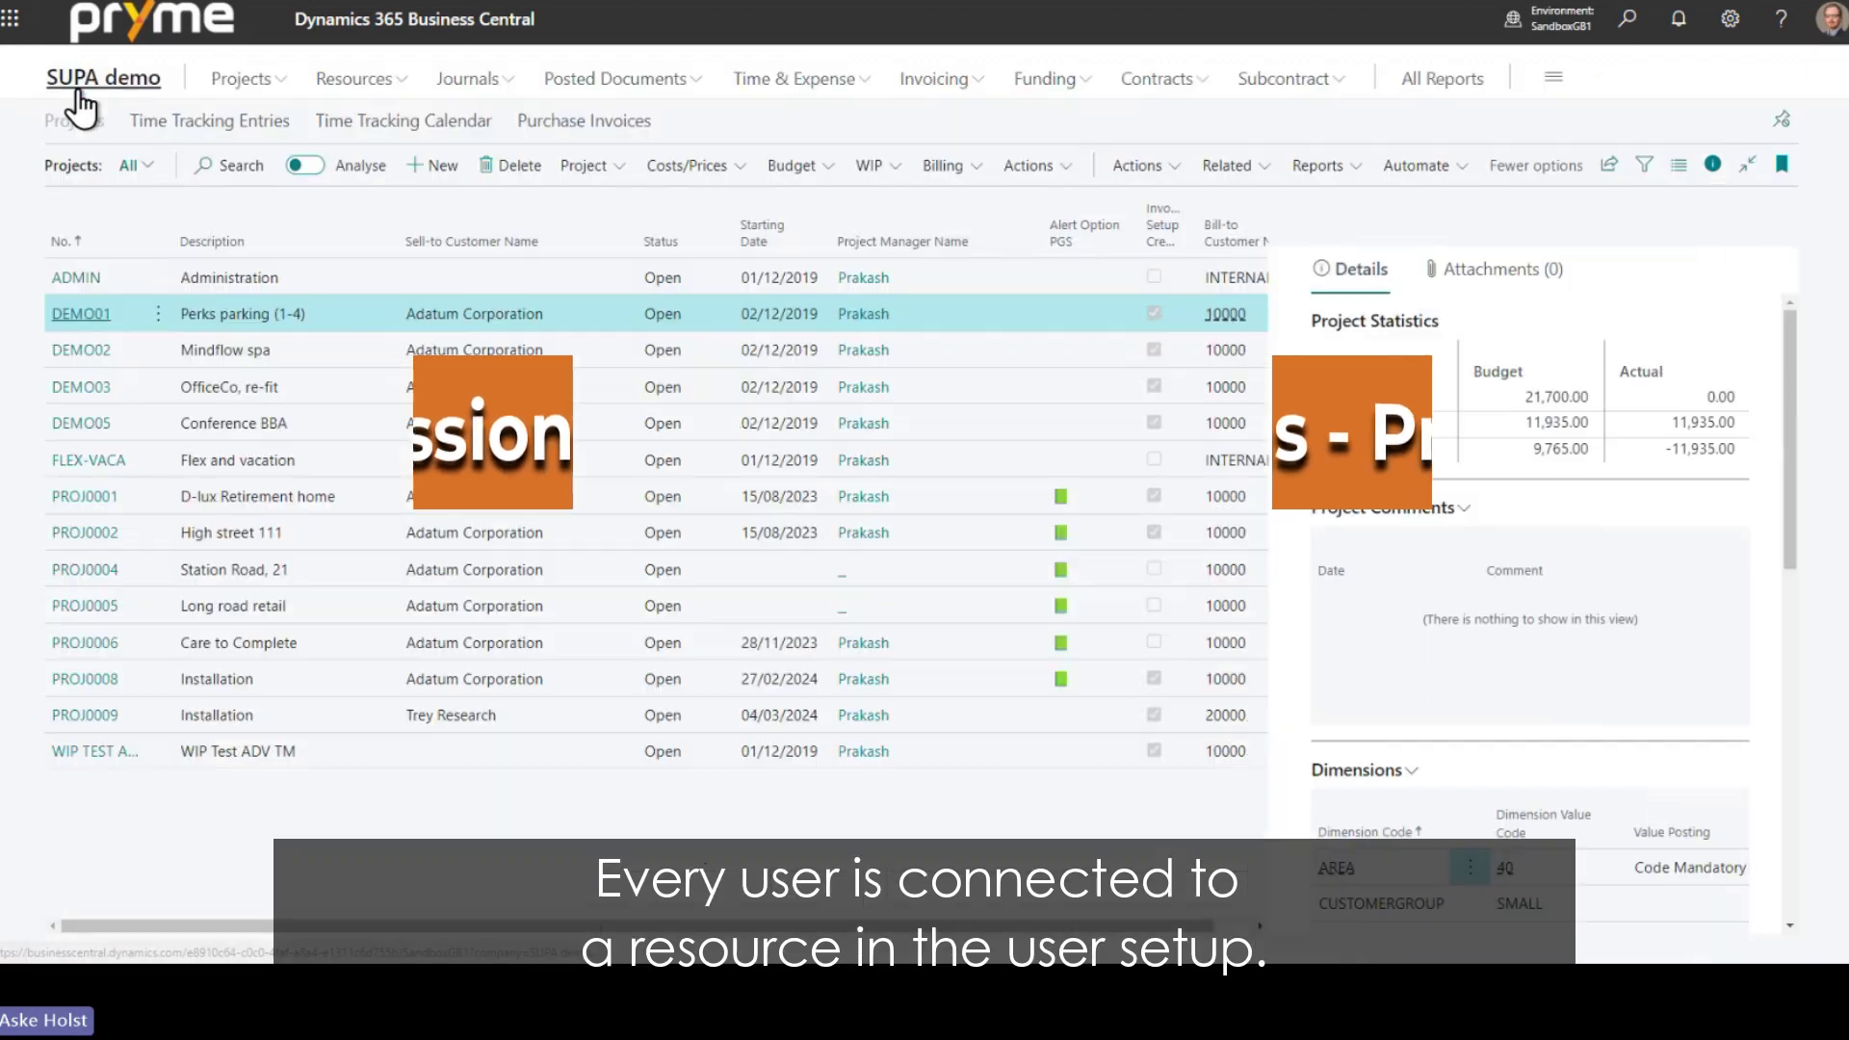
pyautogui.click(115, 81)
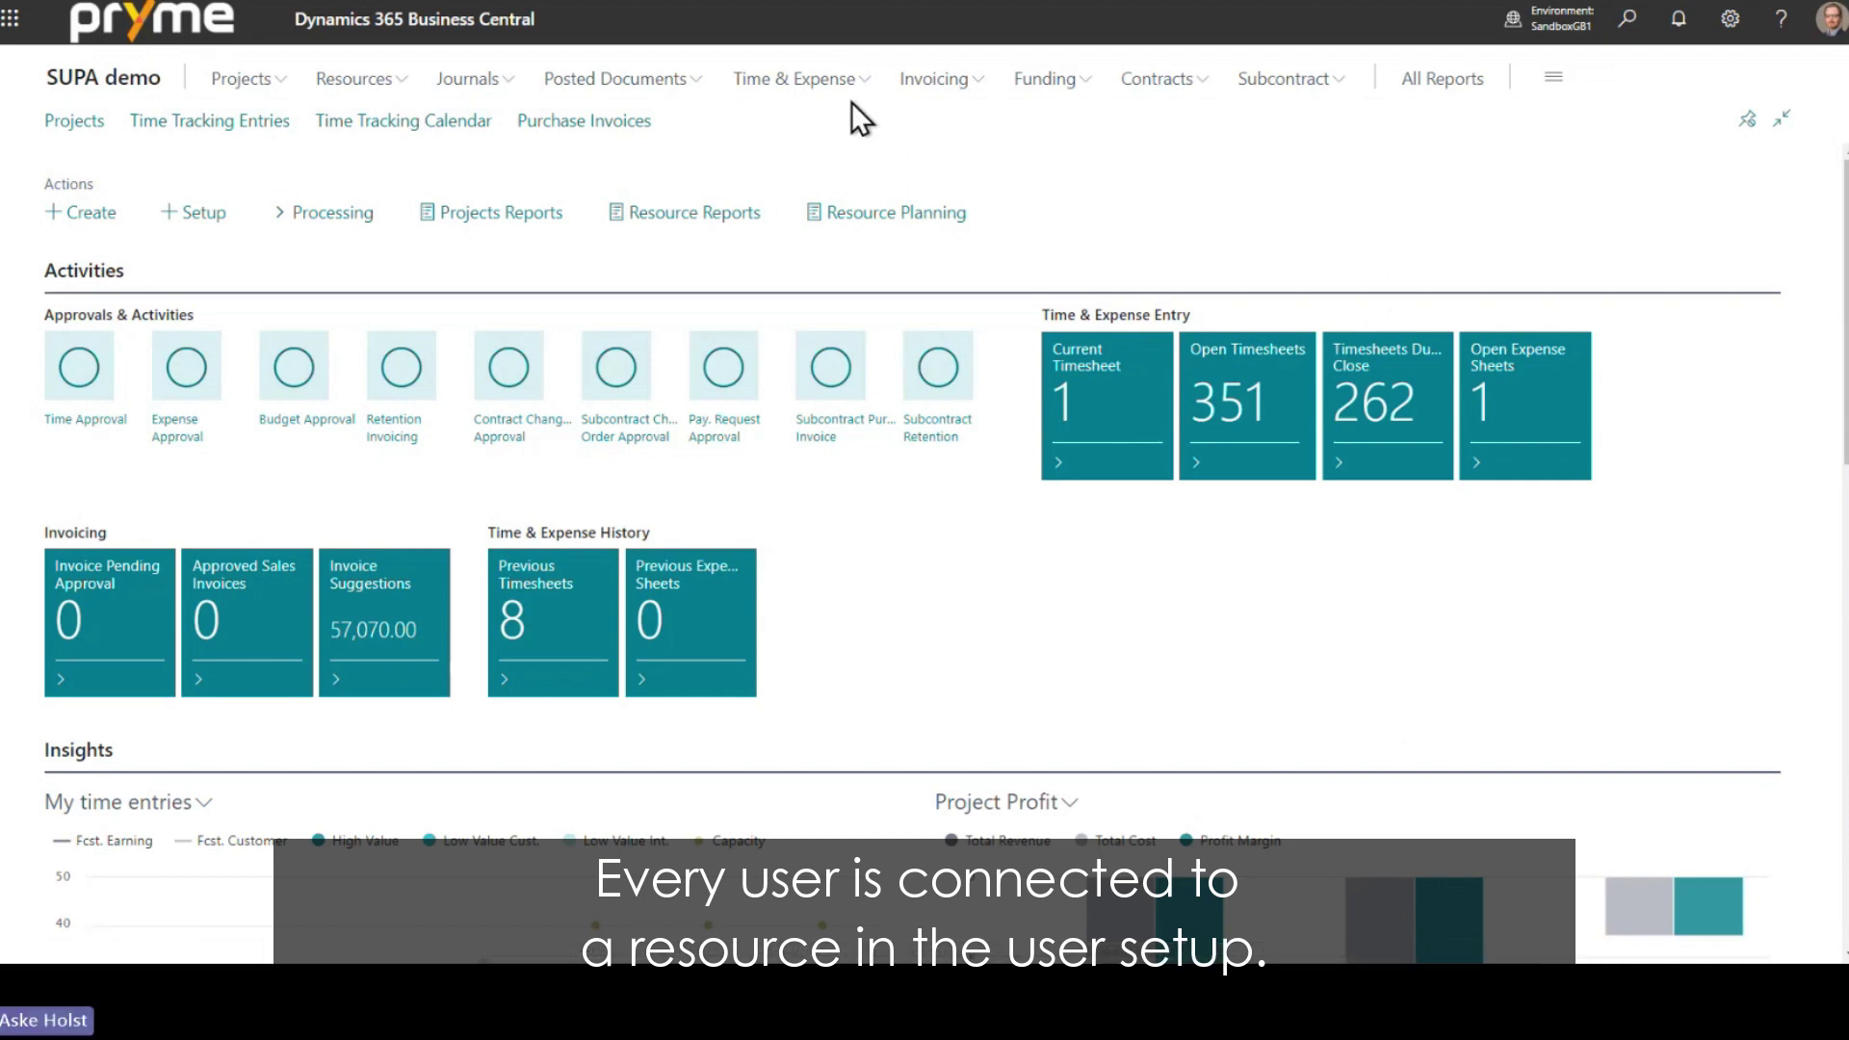
# - Search for the User Setup page, open it, and select the resource code on the named user's line
pyautogui.click(1610, 31)
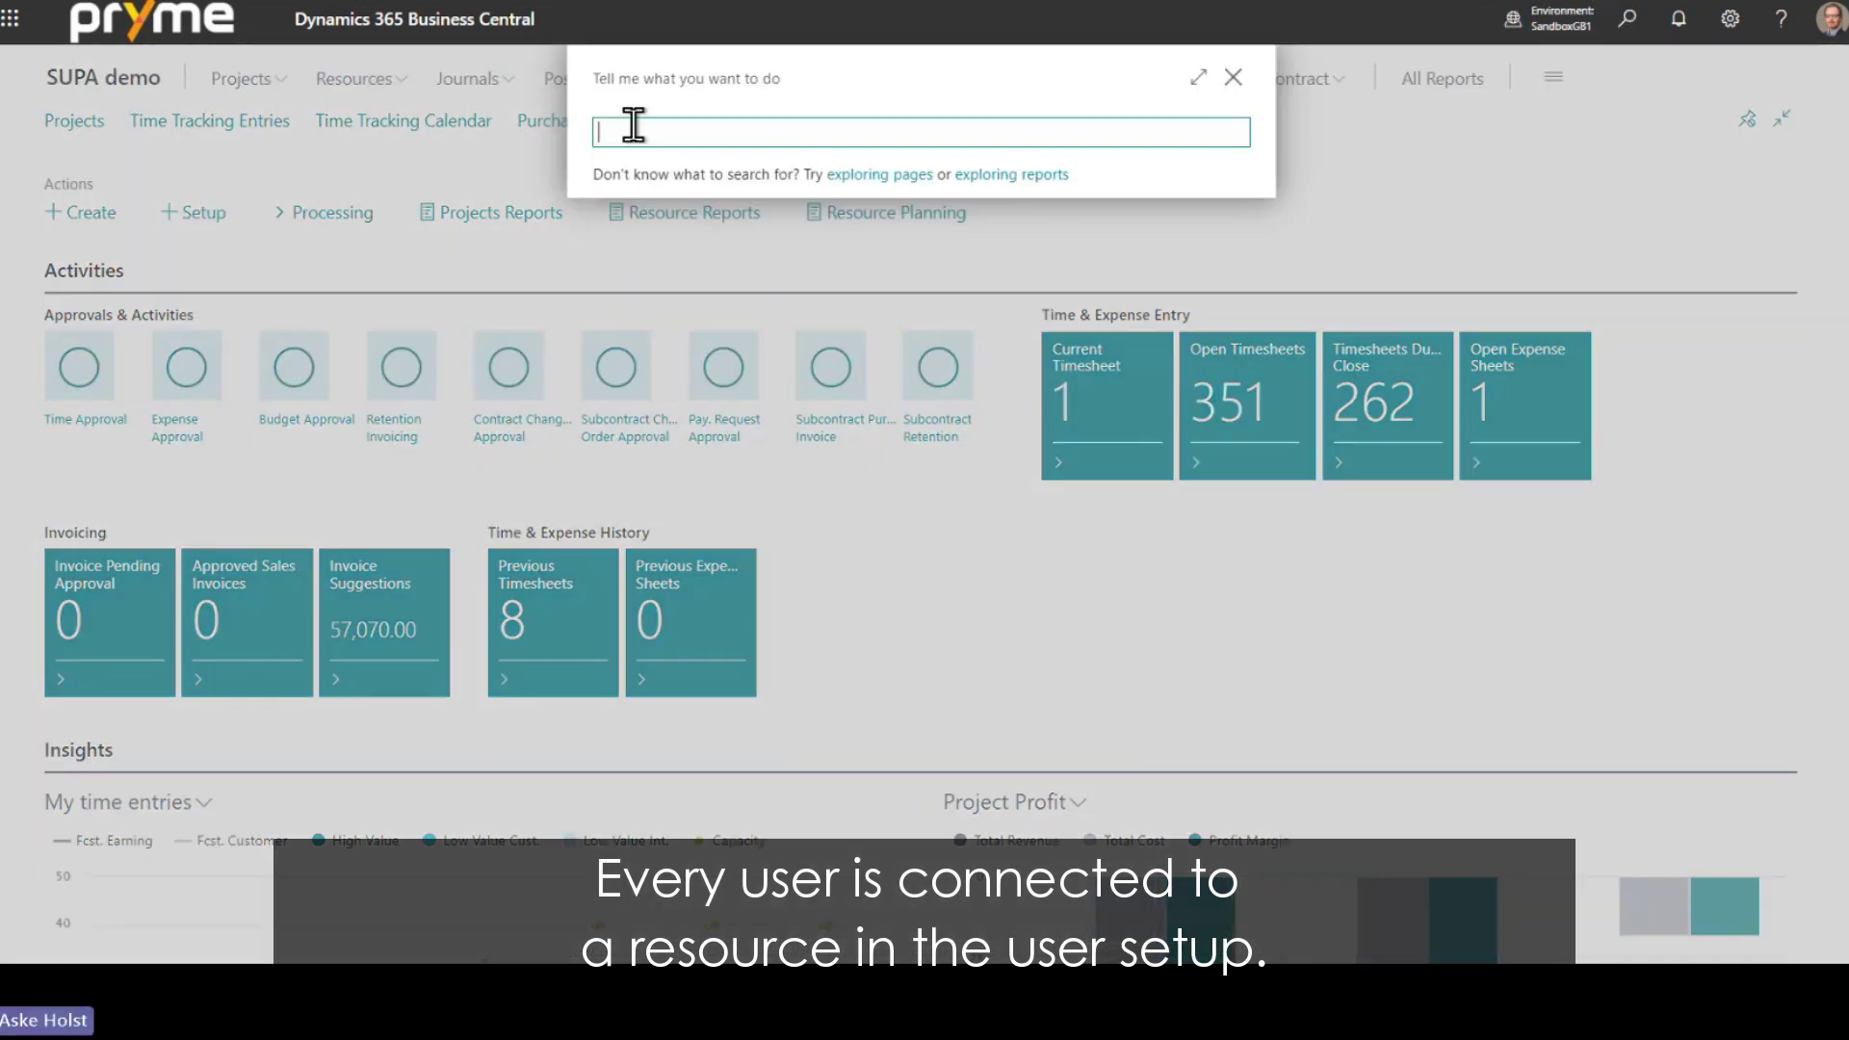
pyautogui.write('user sertup')
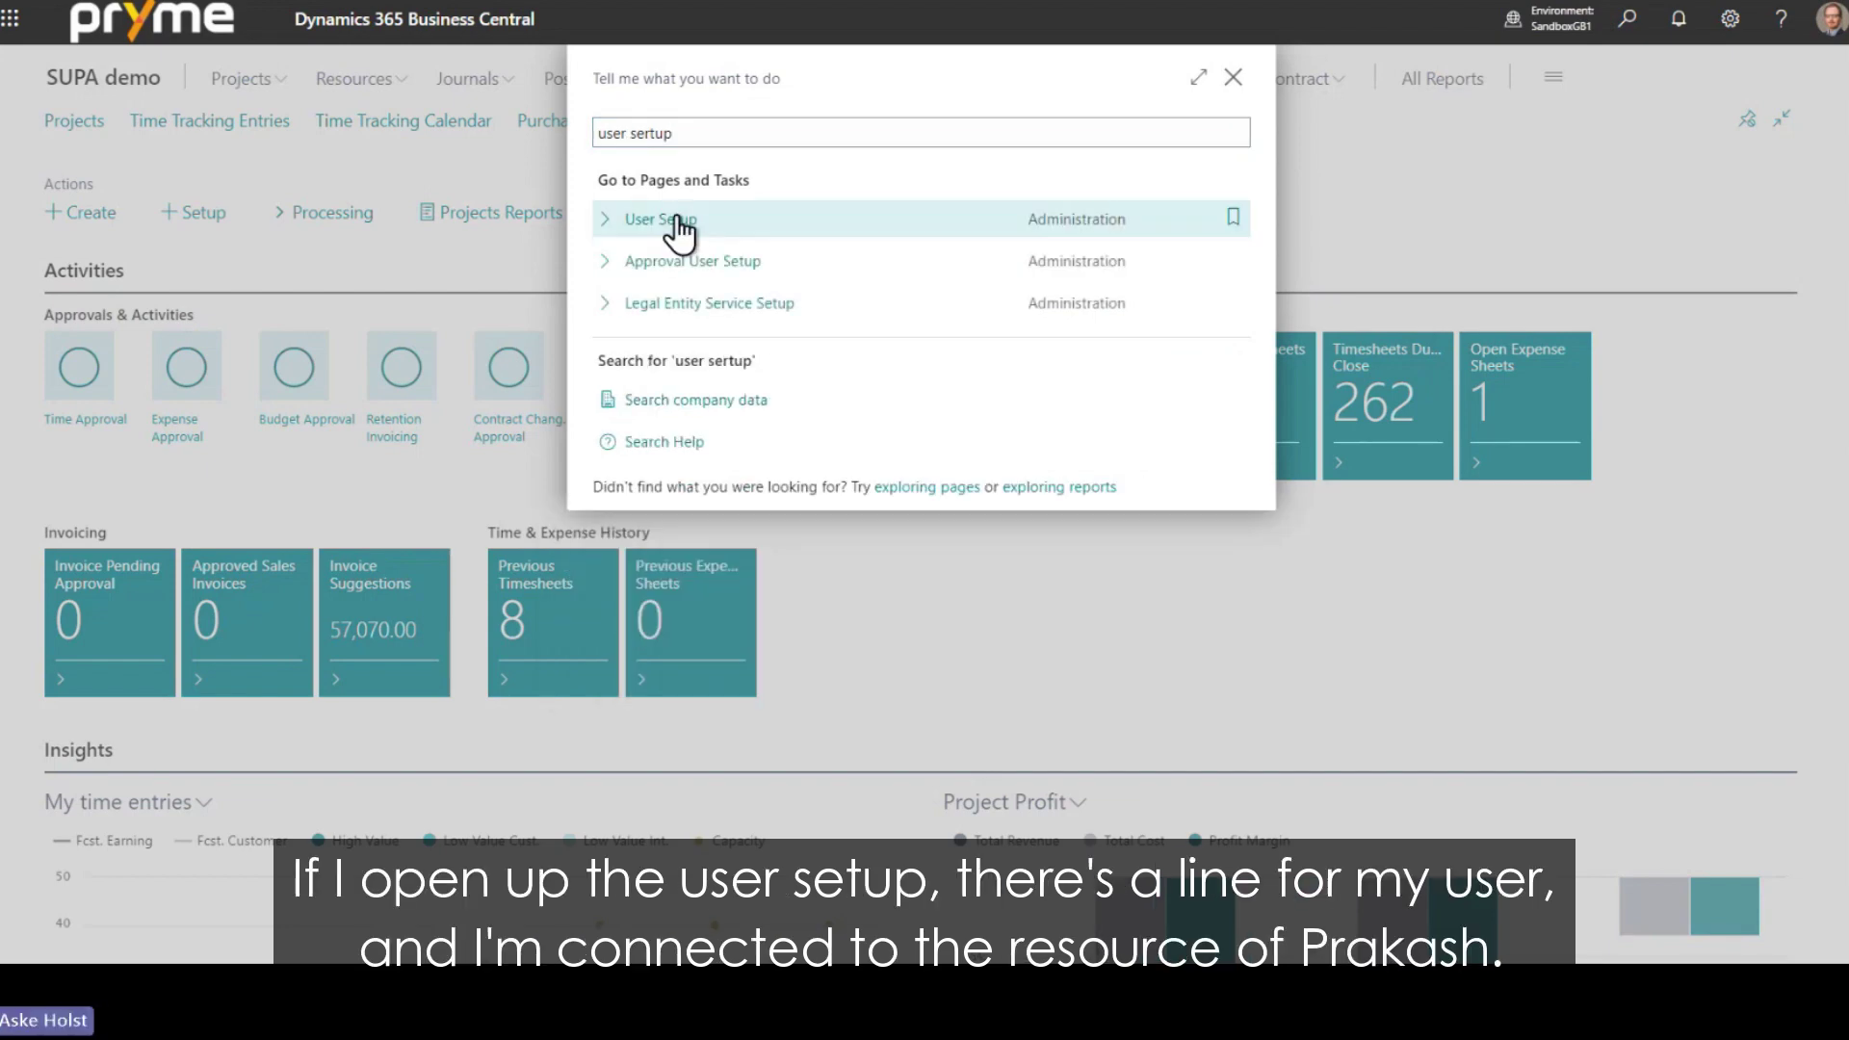
pyautogui.click(679, 222)
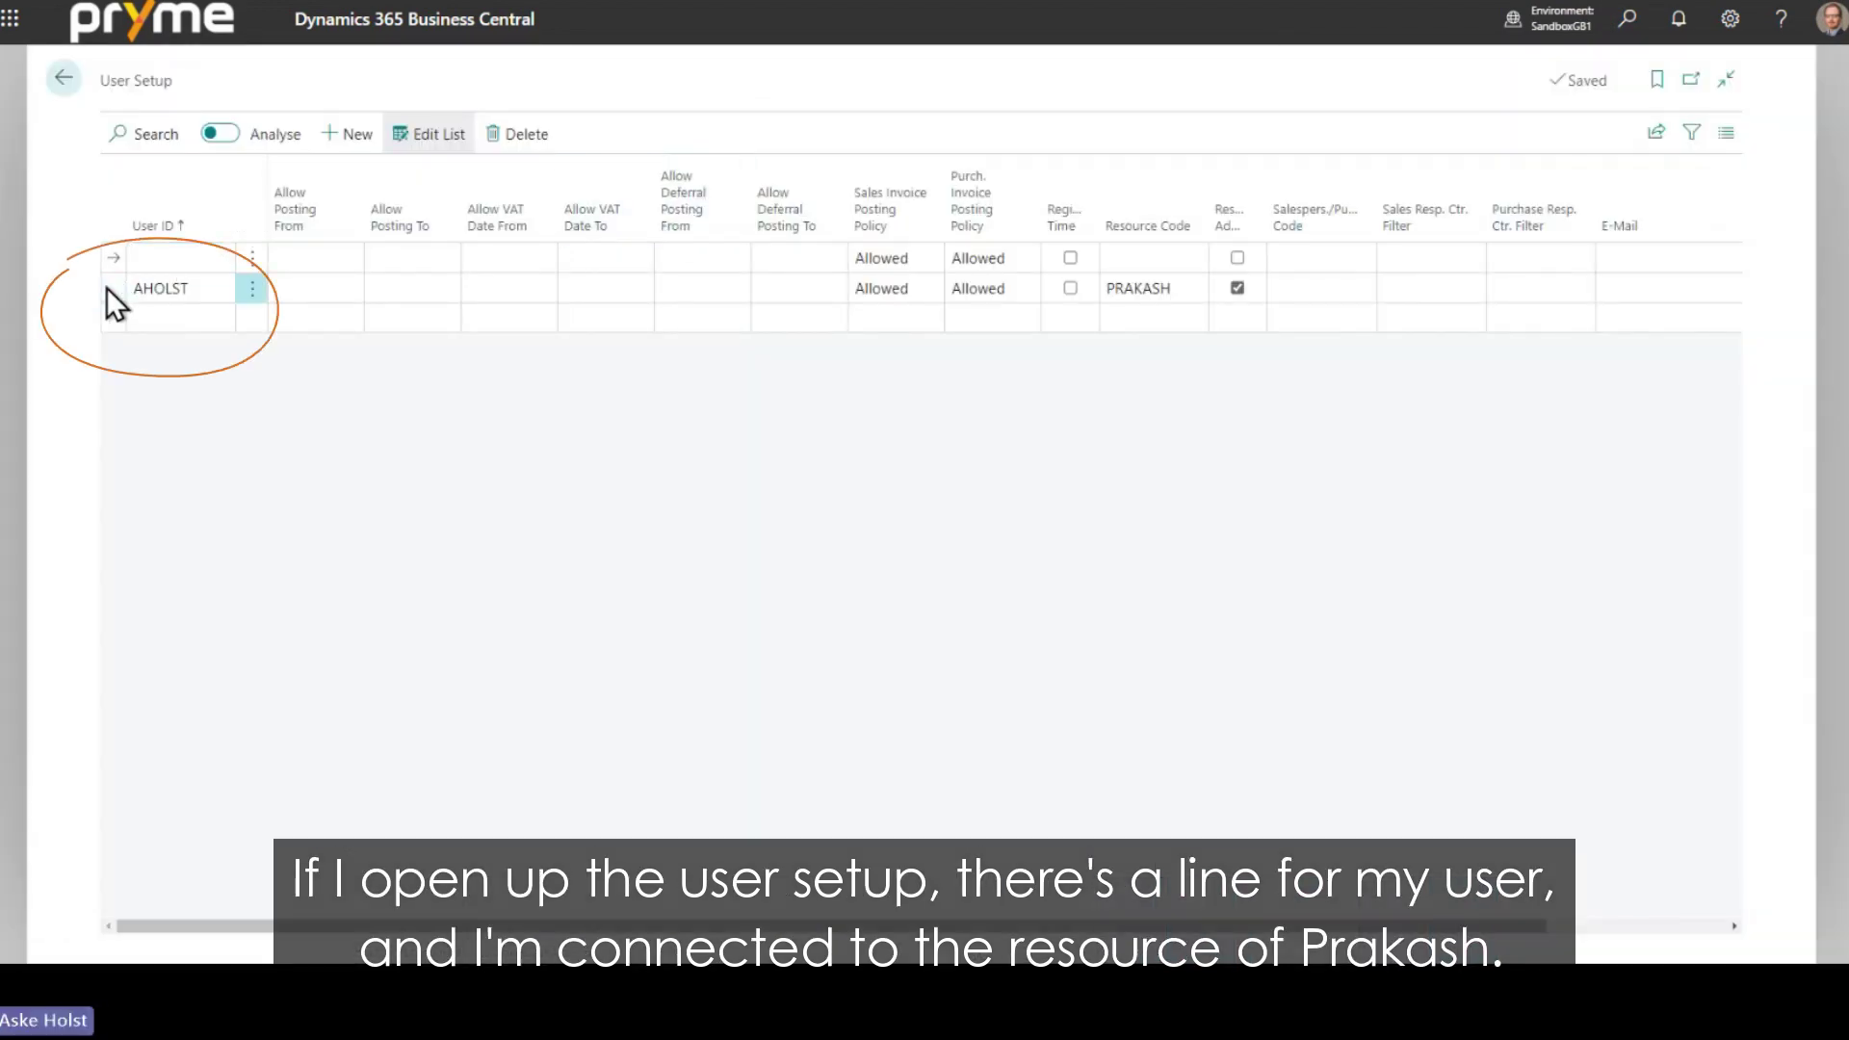
pyautogui.click(192, 287)
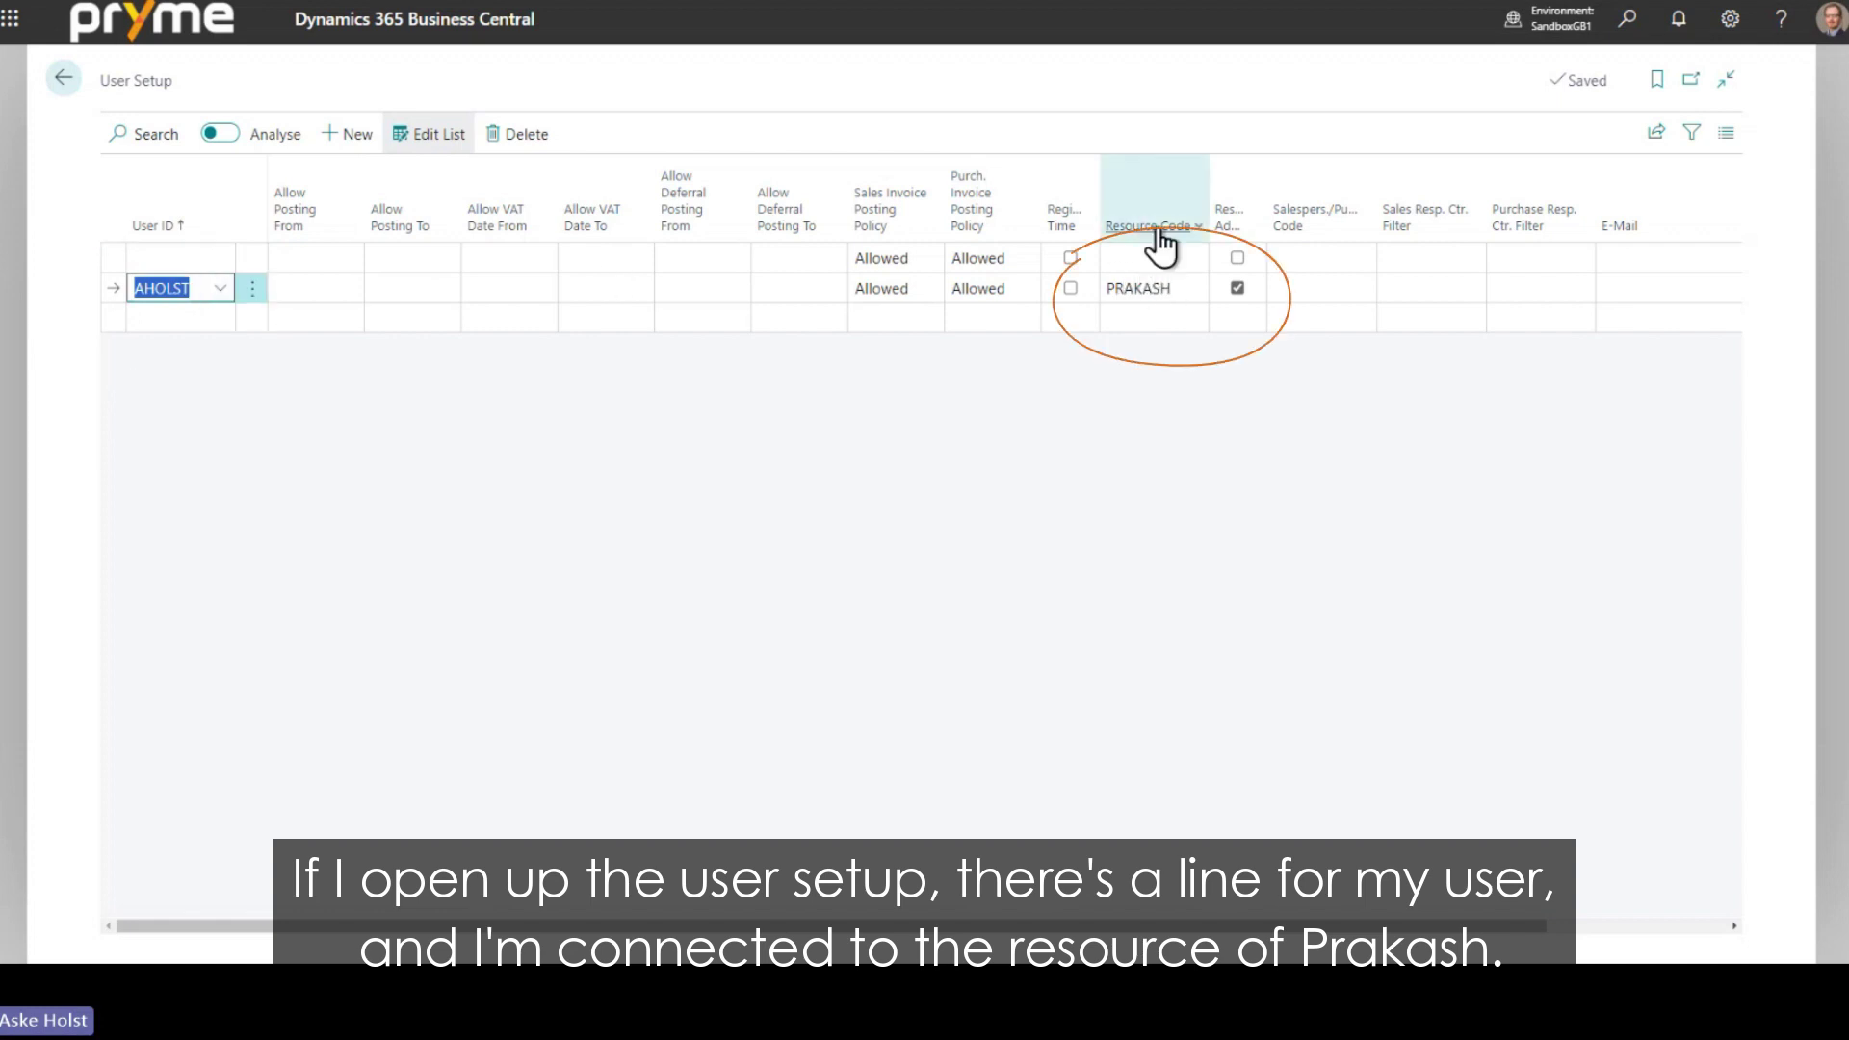
pyautogui.click(1177, 289)
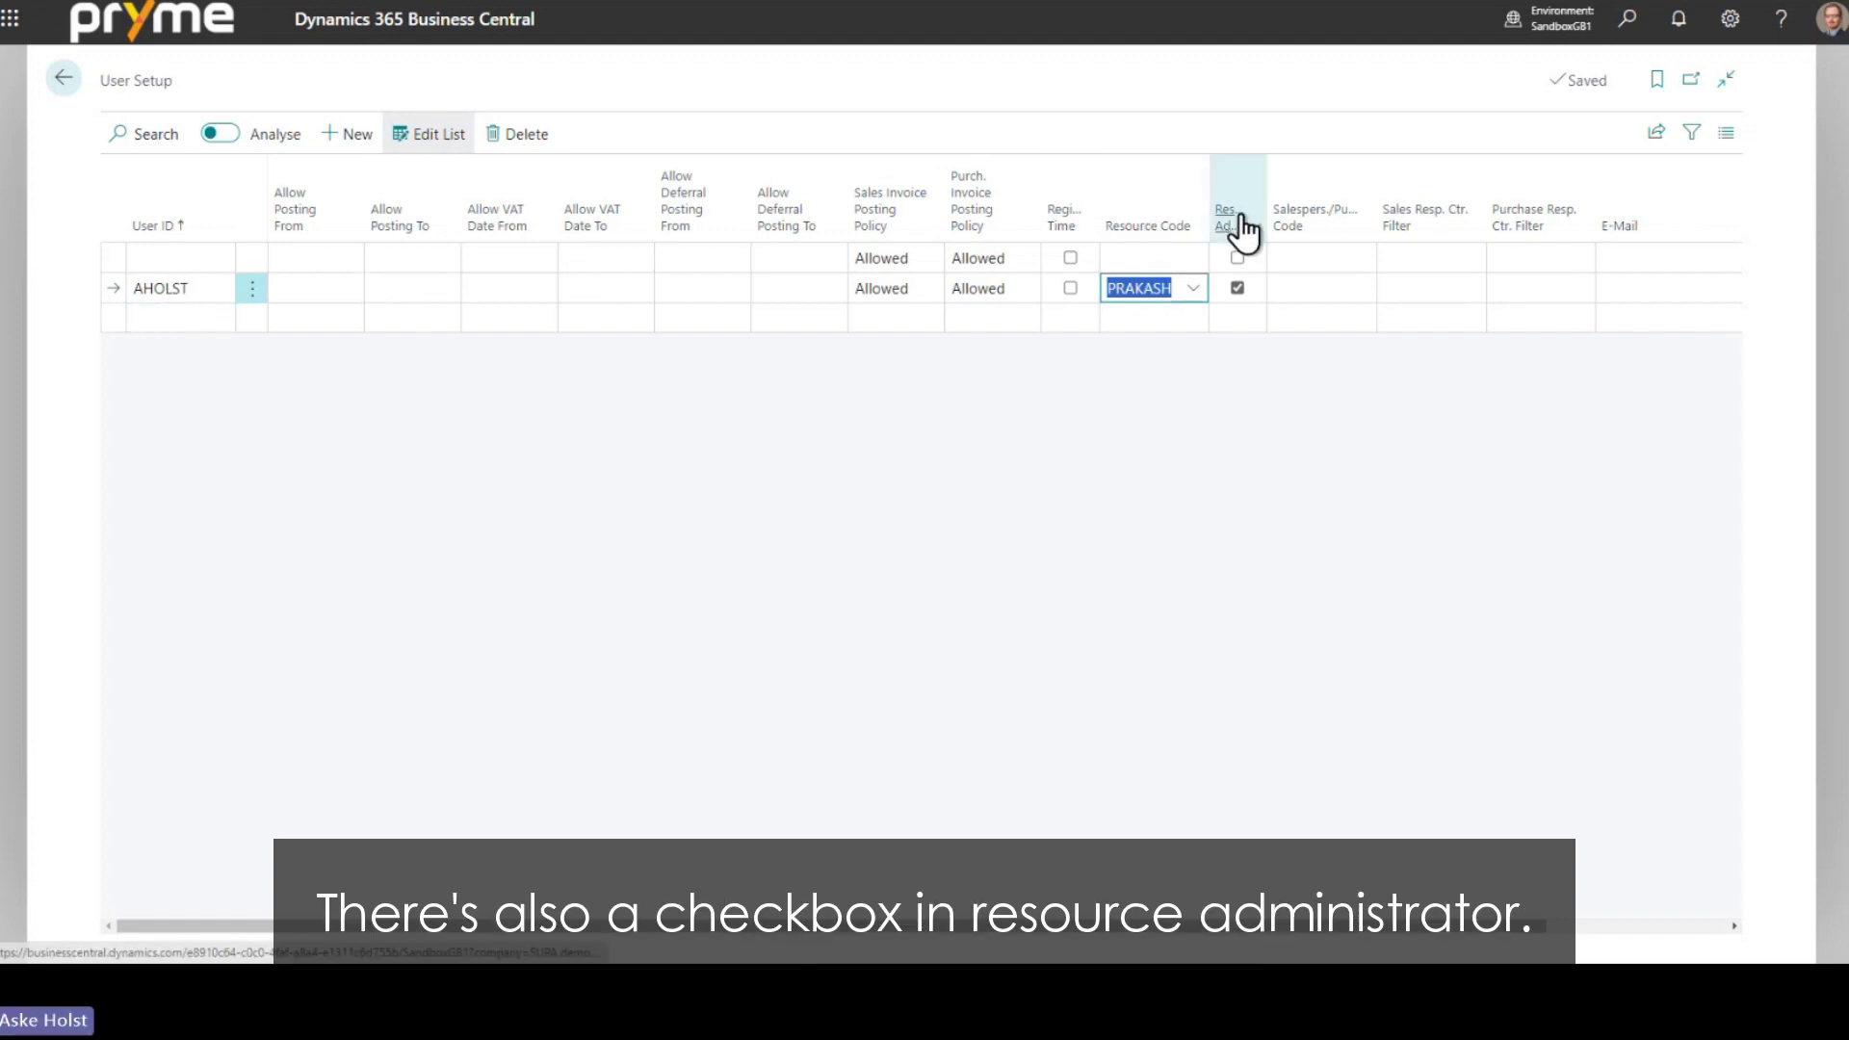
# - Read the Resource Administrator description, clear that option for the named user, and return to the role centre
pyautogui.moveTo(1238, 225)
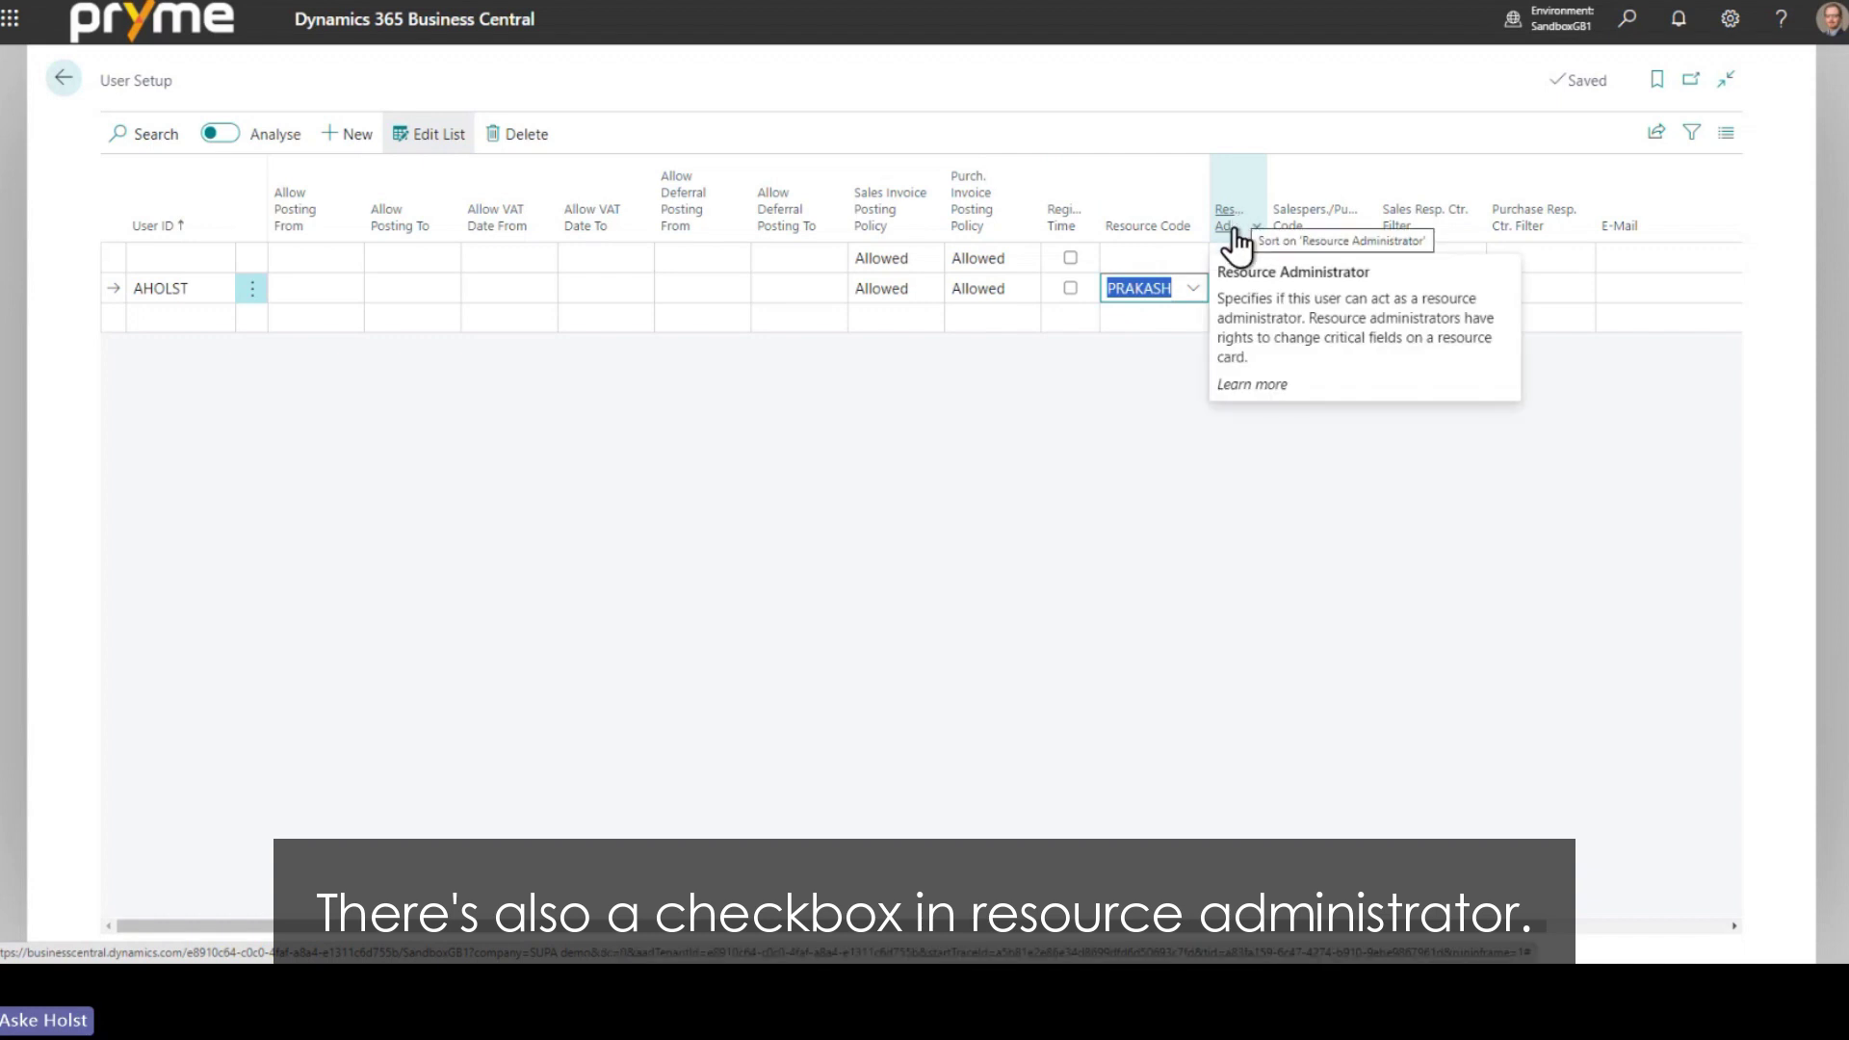
pyautogui.click(1238, 288)
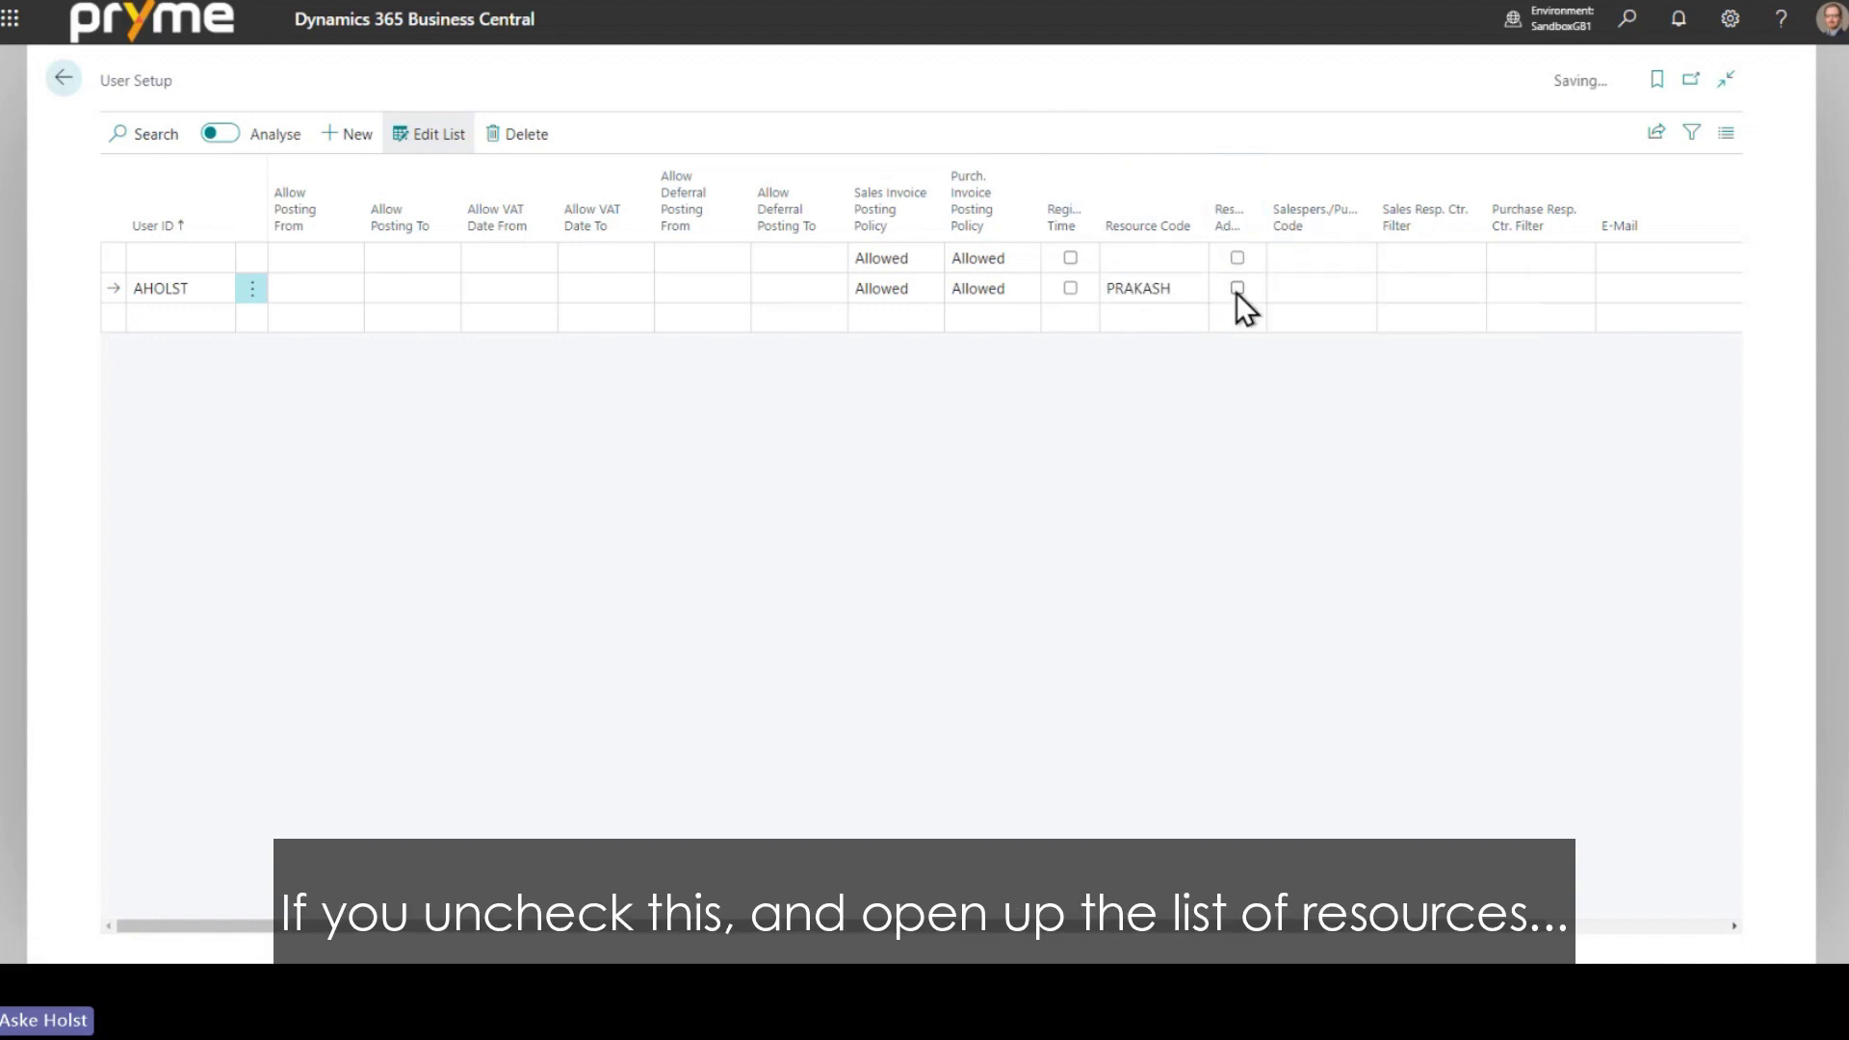
pyautogui.click(46, 63)
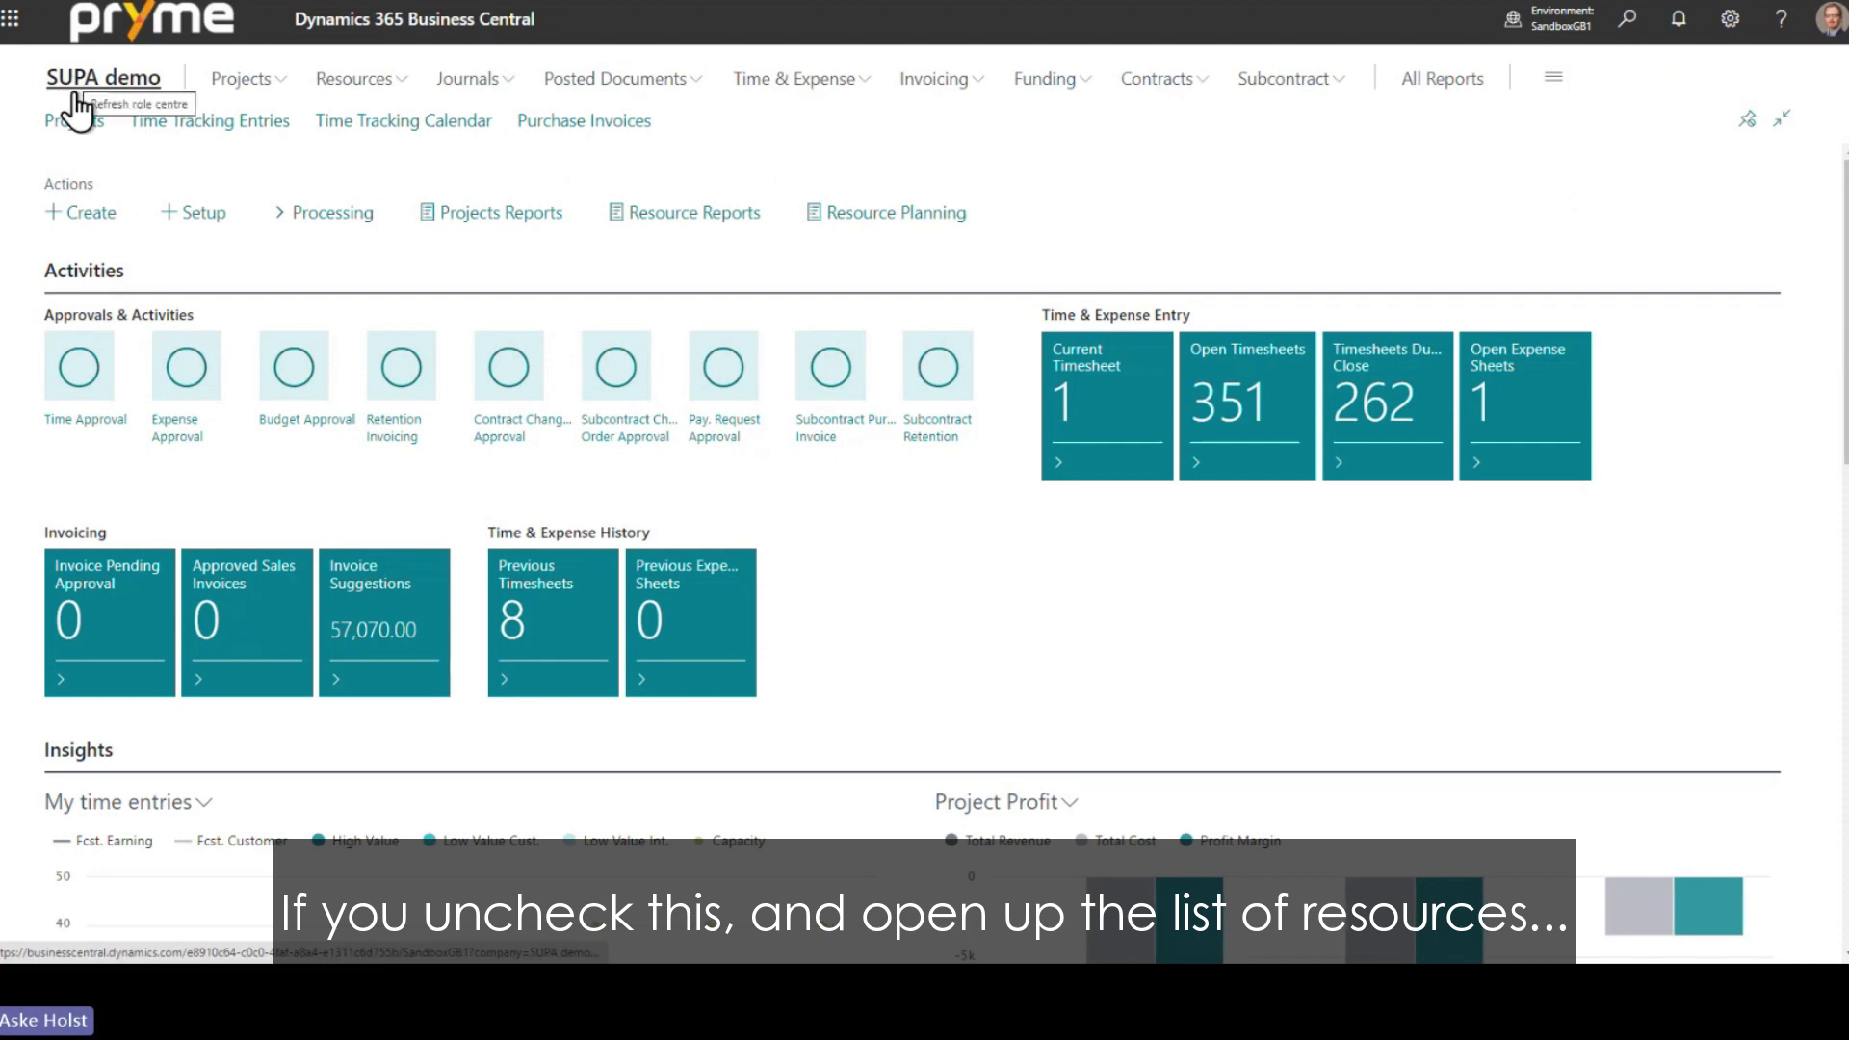
# - Open the resource card linked to the user from the resource list, try to change Project Executive, and return to the role centre
pyautogui.click(355, 79)
pyautogui.click(96, 119)
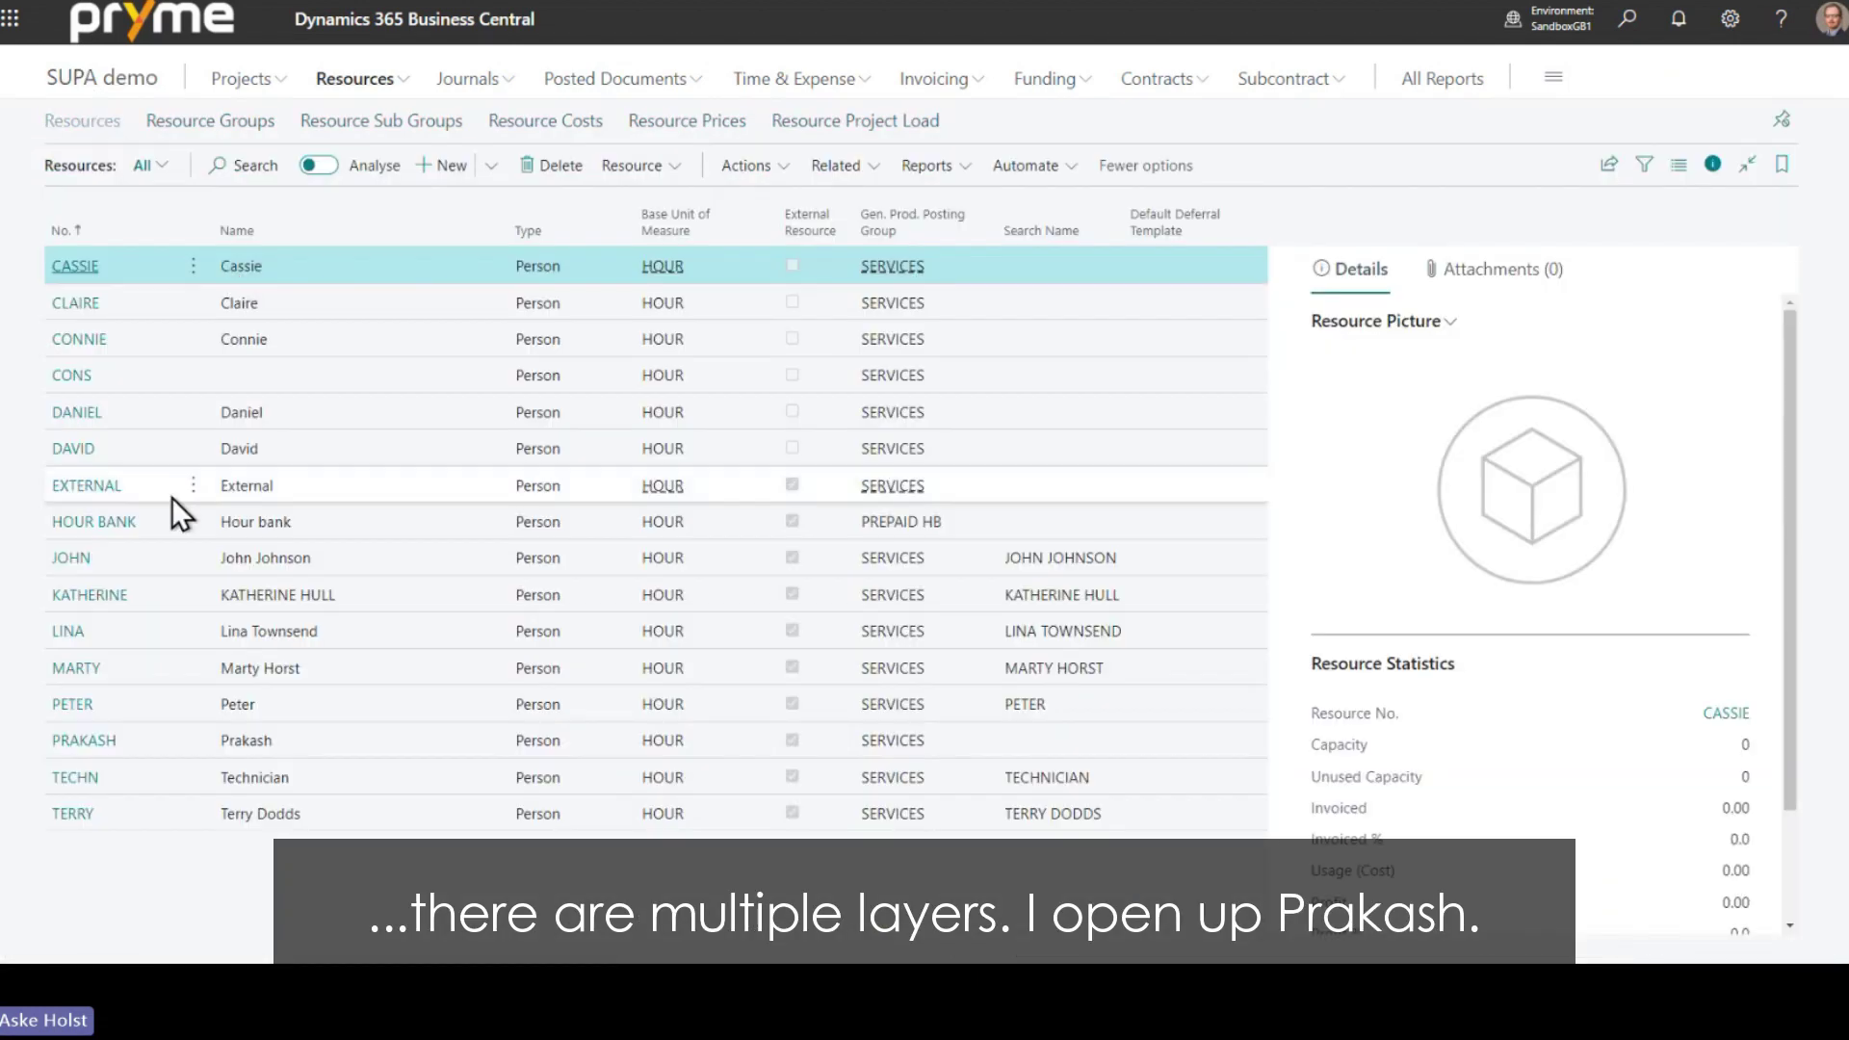
pyautogui.click(83, 741)
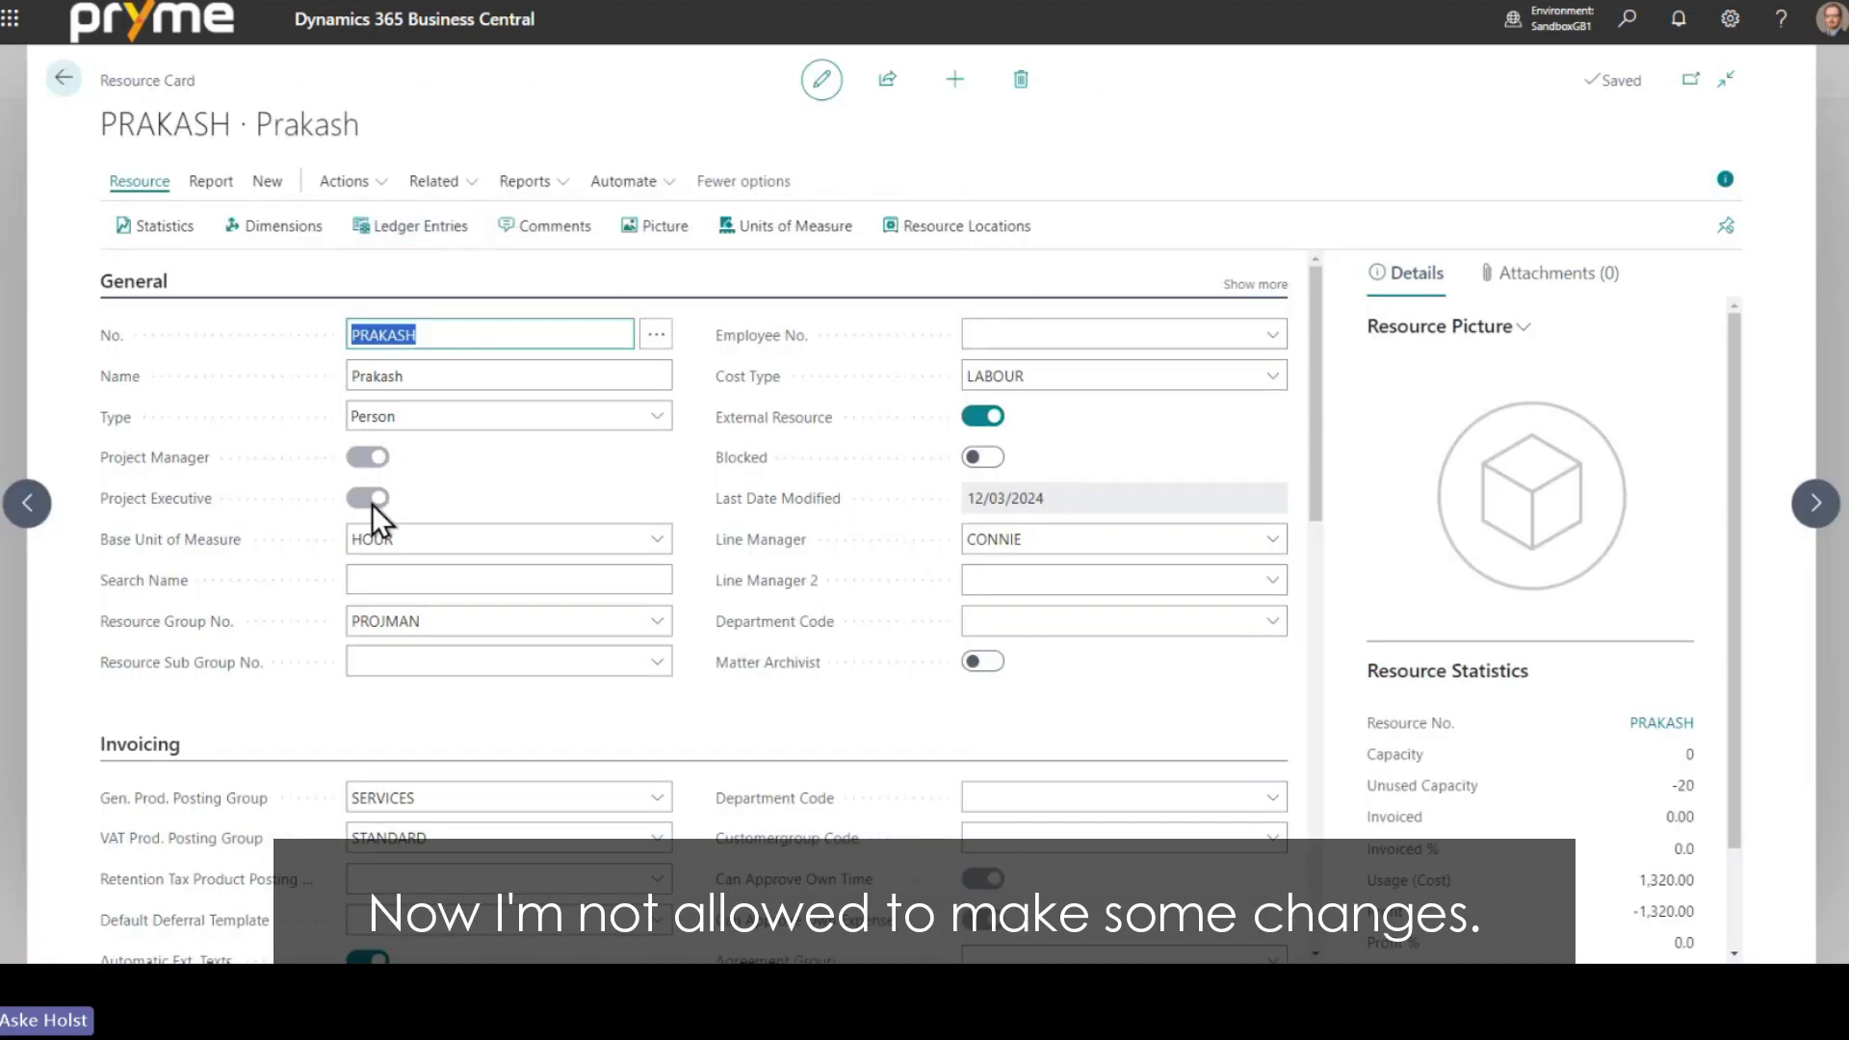
pyautogui.click(369, 499)
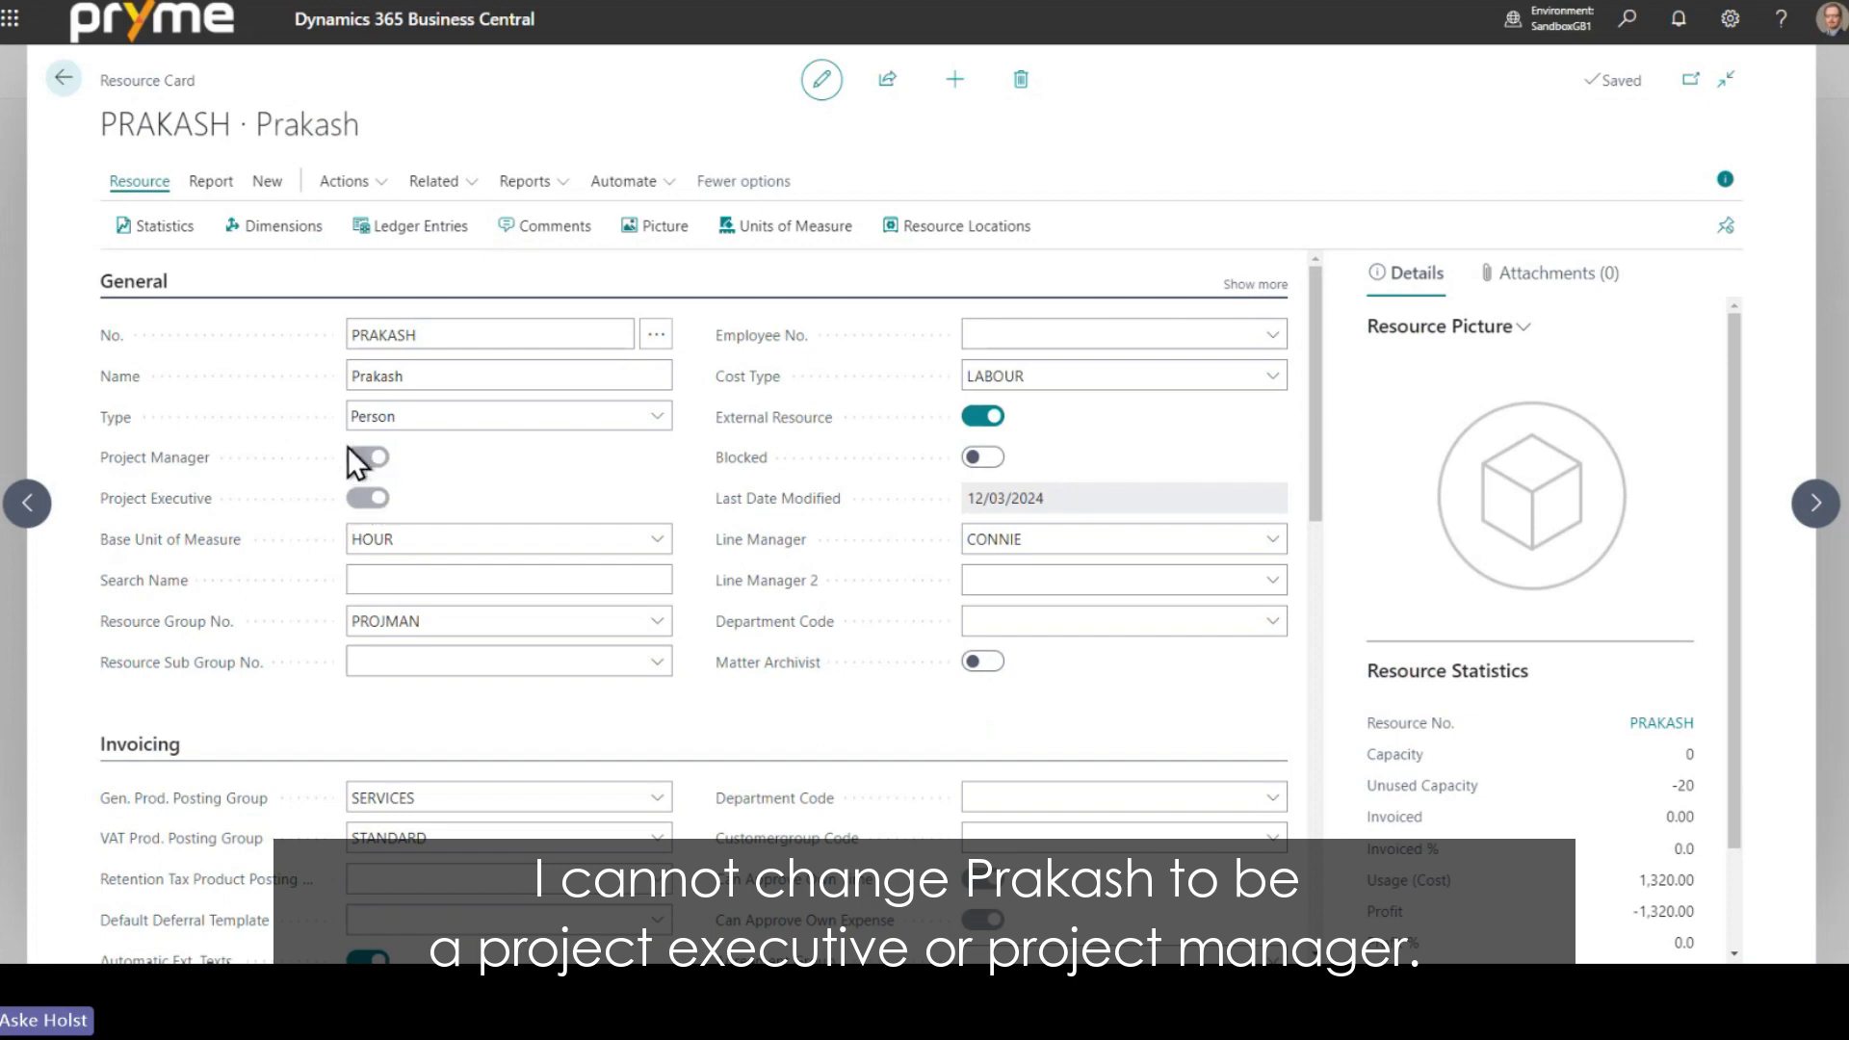
pyautogui.click(59, 83)
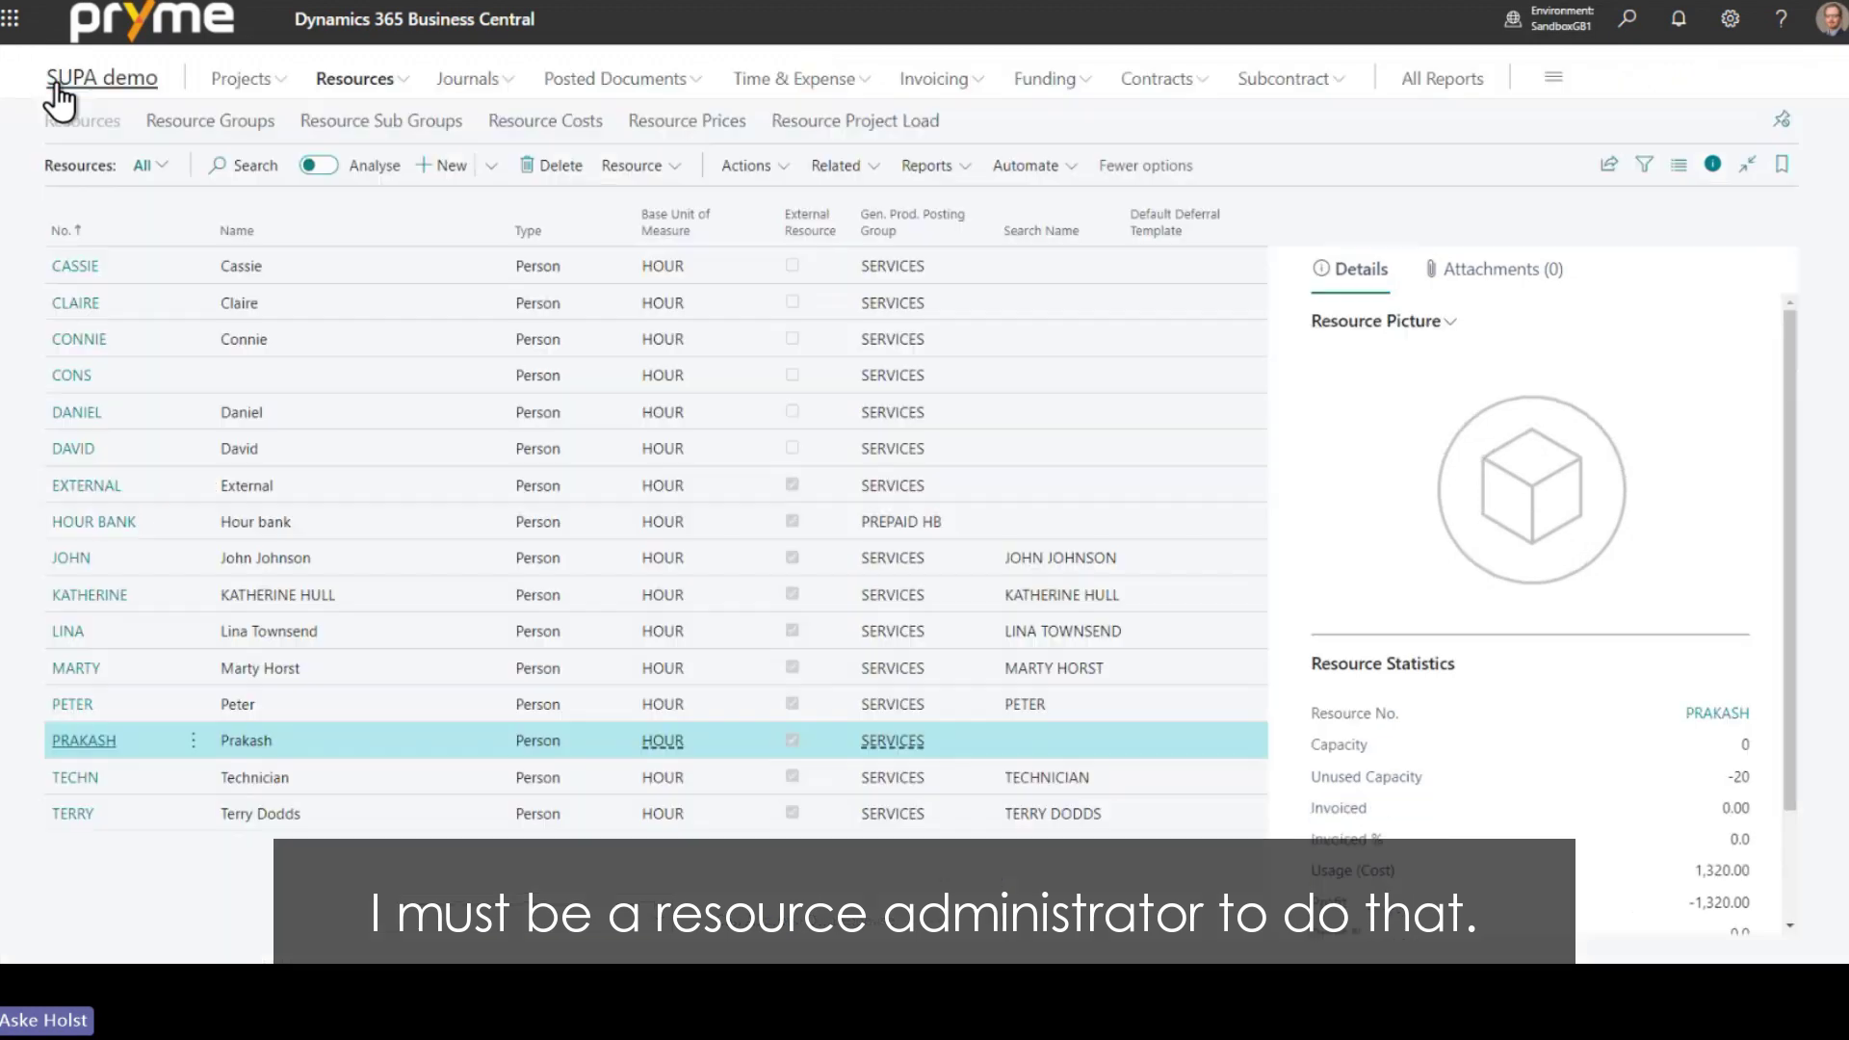
pyautogui.click(60, 85)
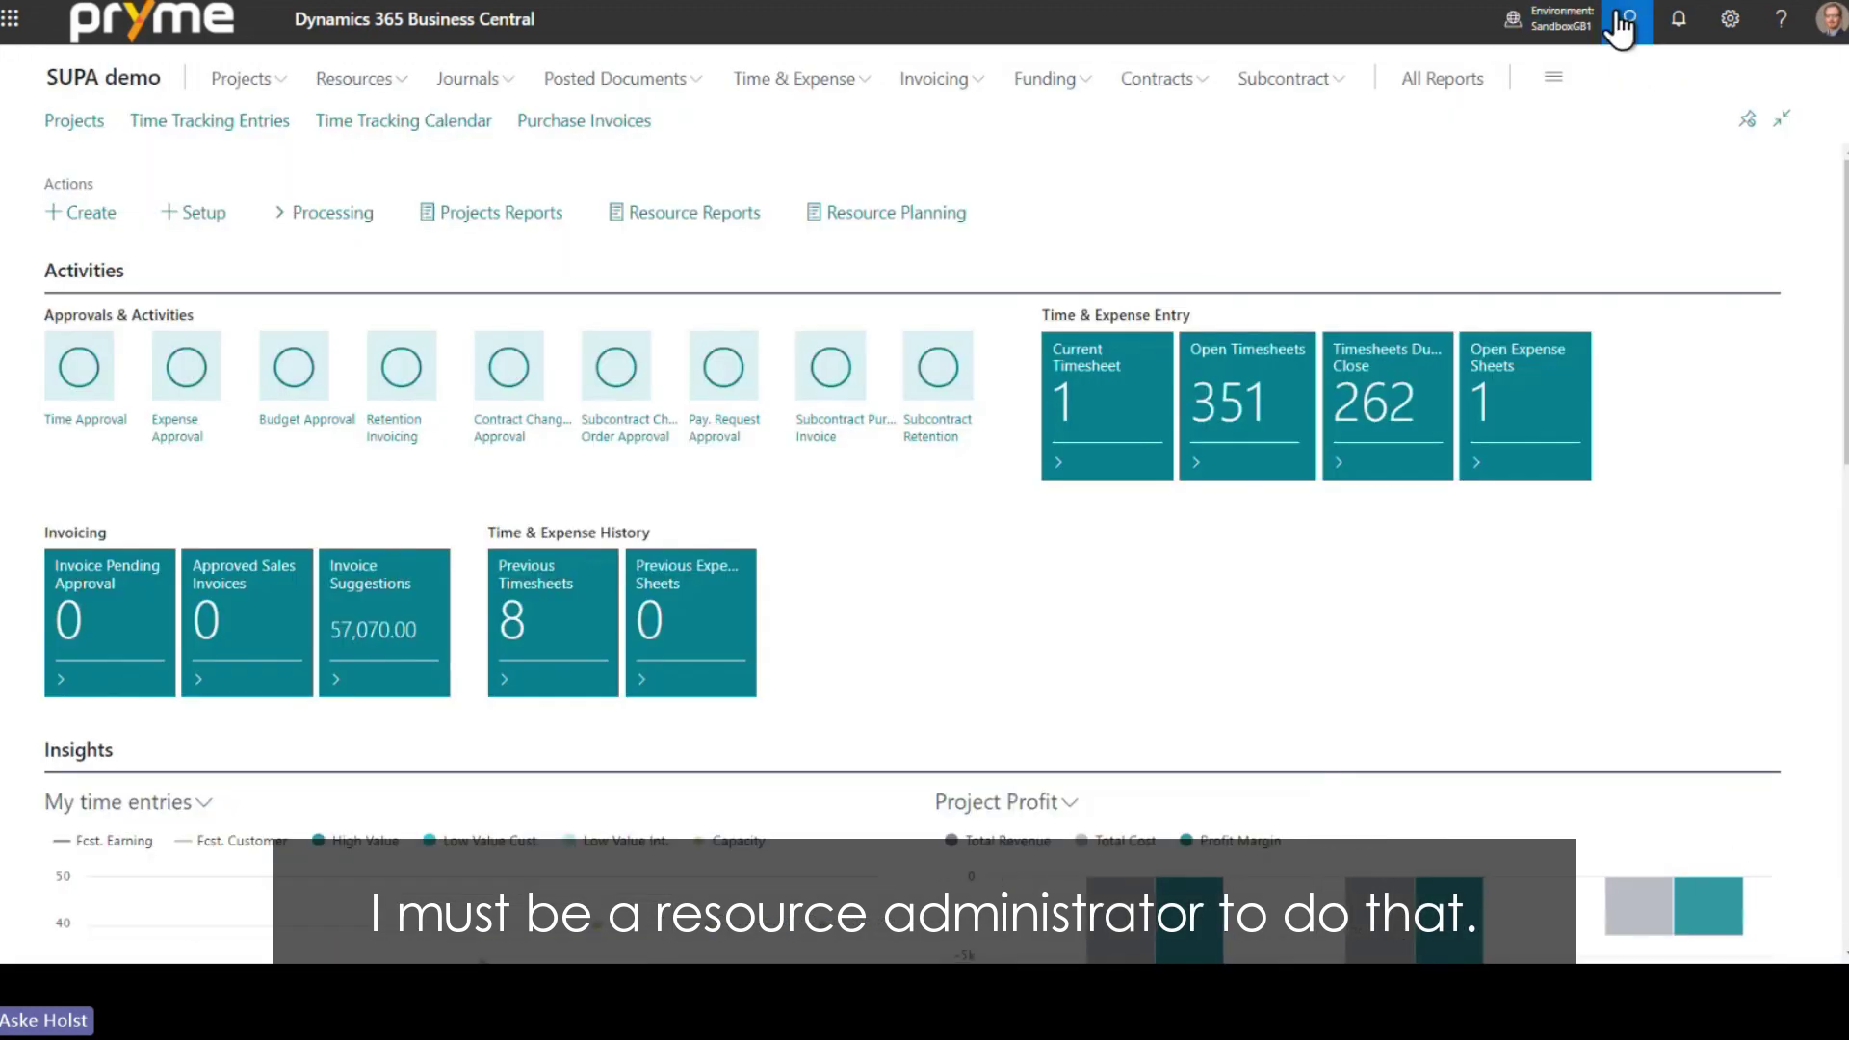
# - Find the User Setup page and enable Resource Administrator on the named user's line that has a resource code
pyautogui.click(1624, 21)
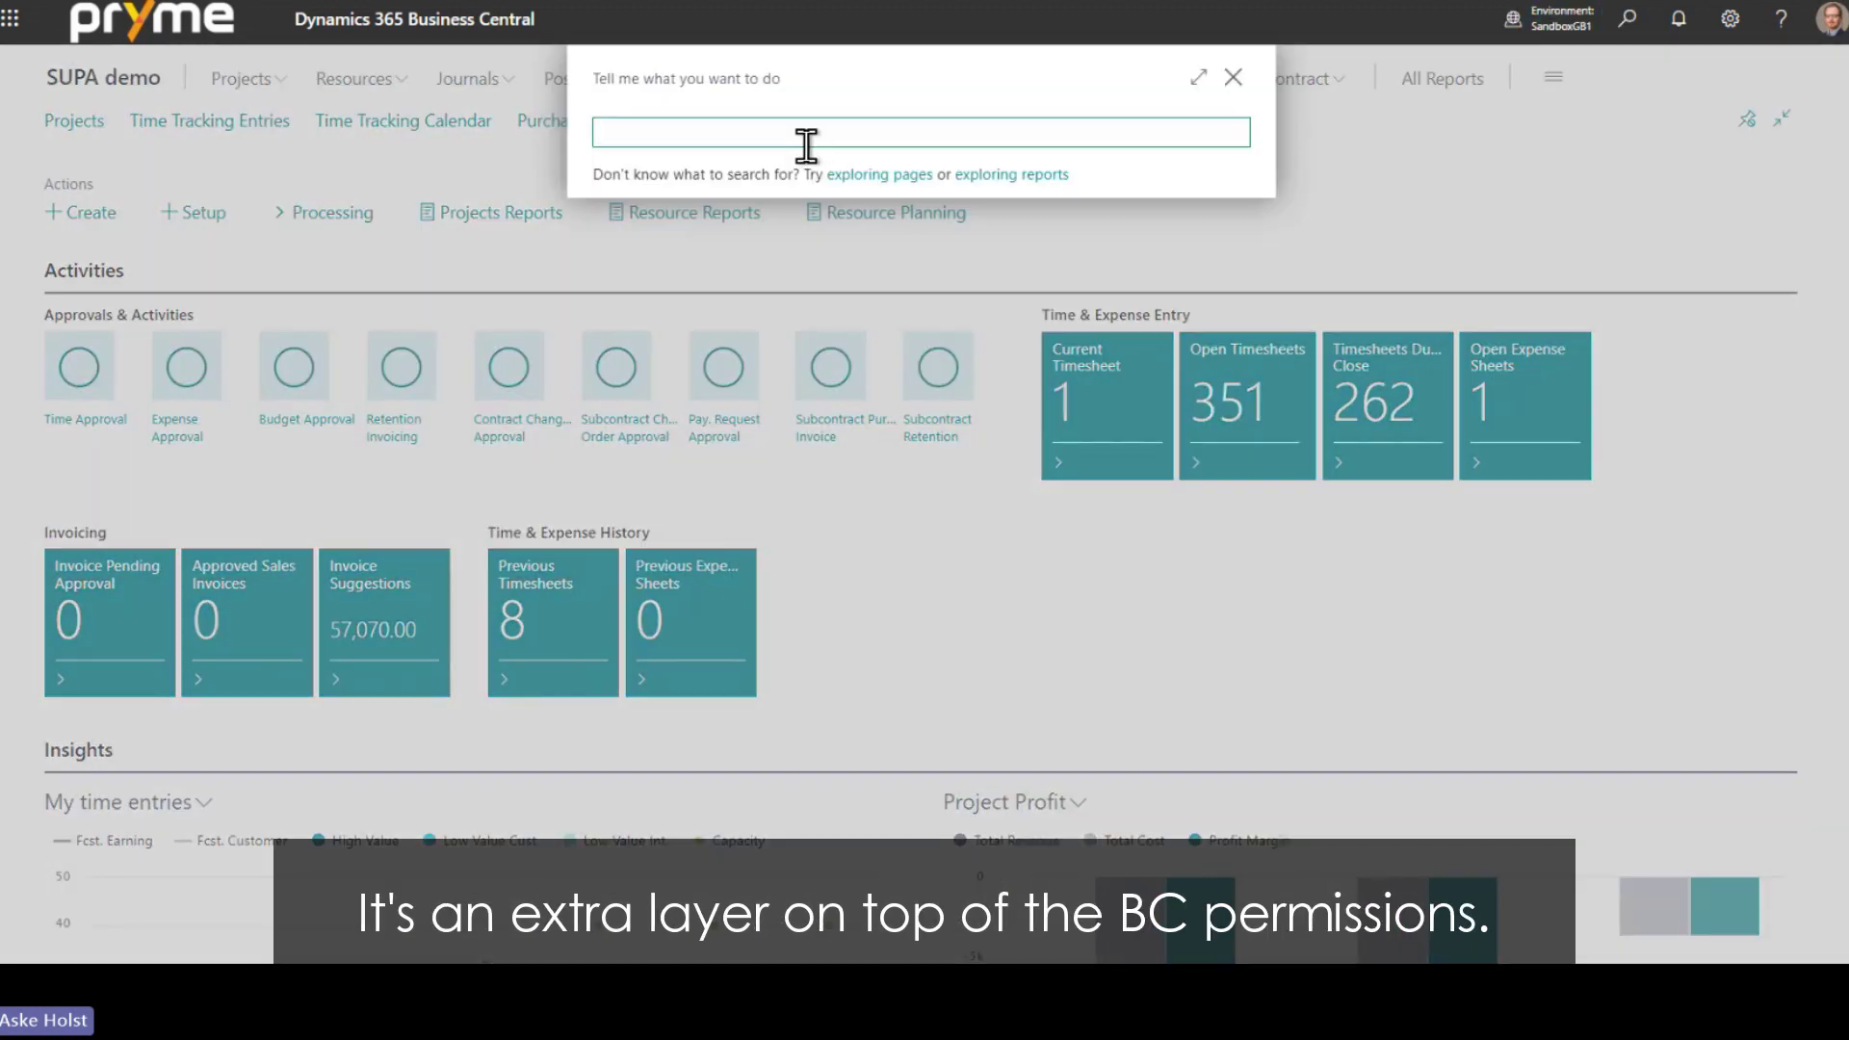
pyautogui.write('user setup')
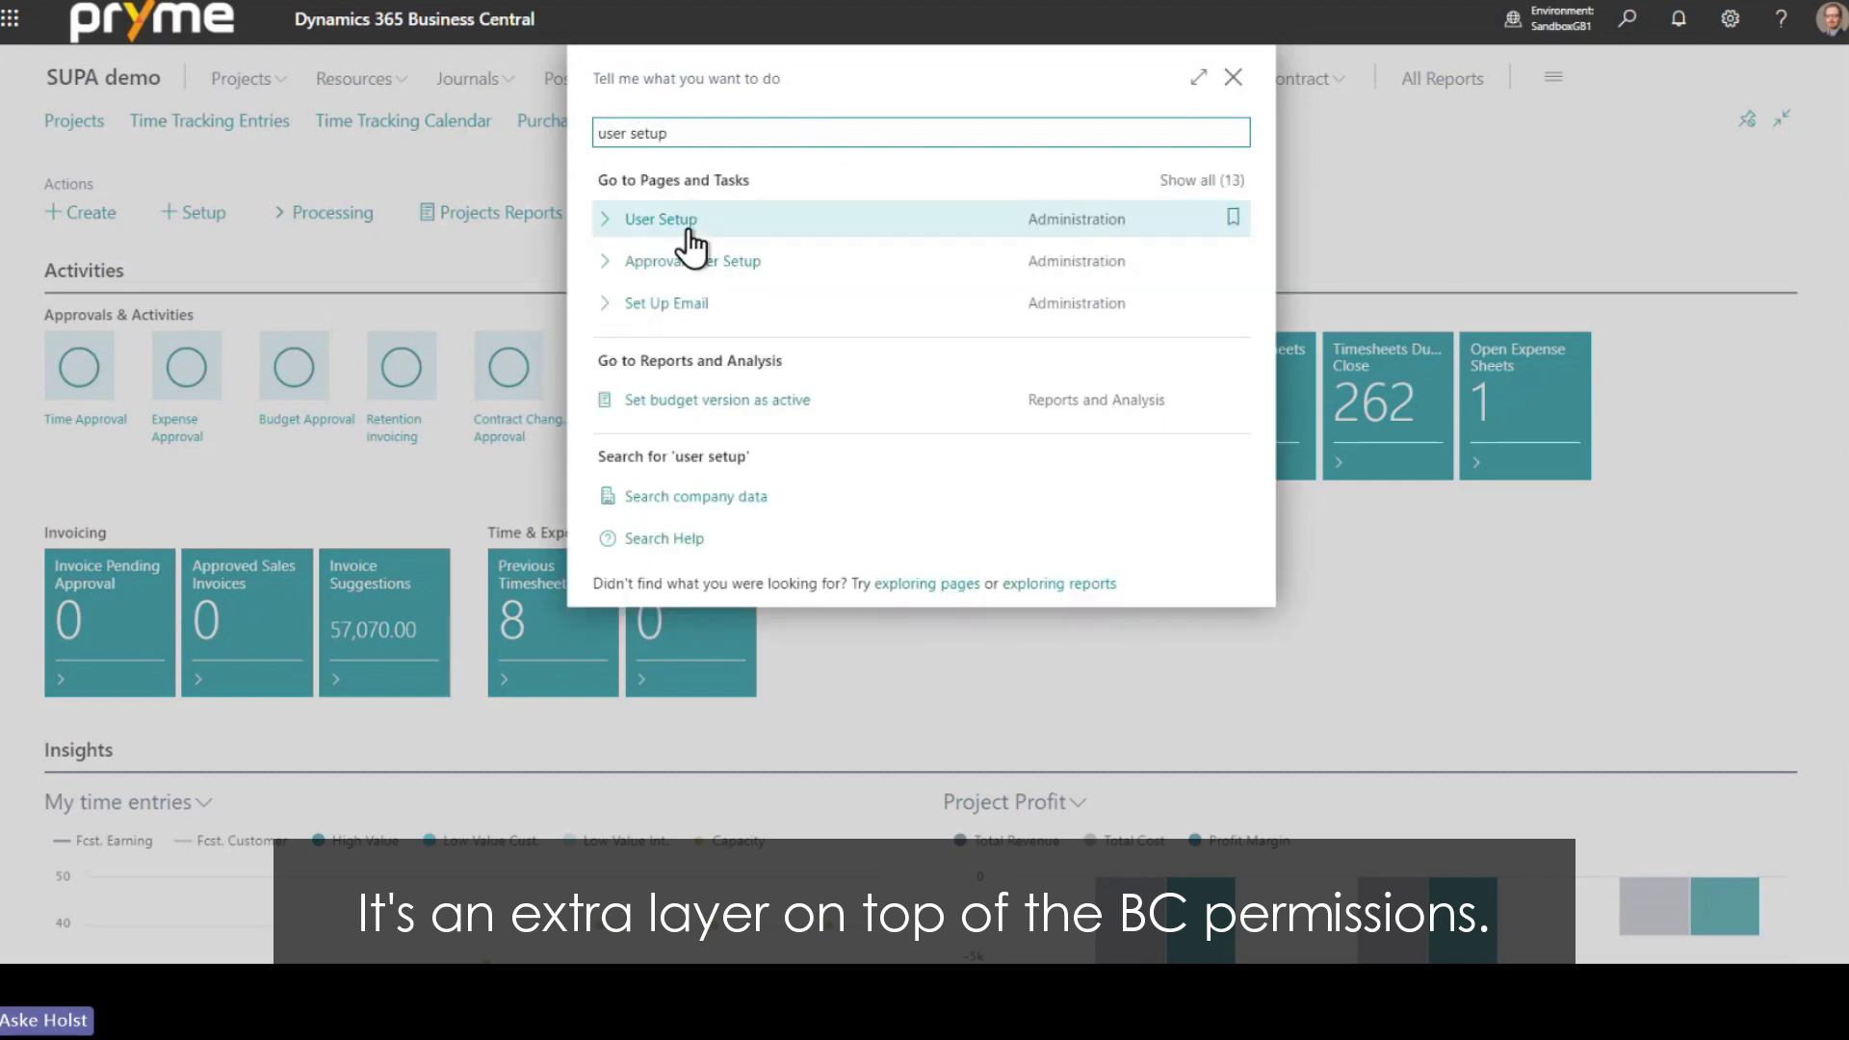
pyautogui.click(688, 233)
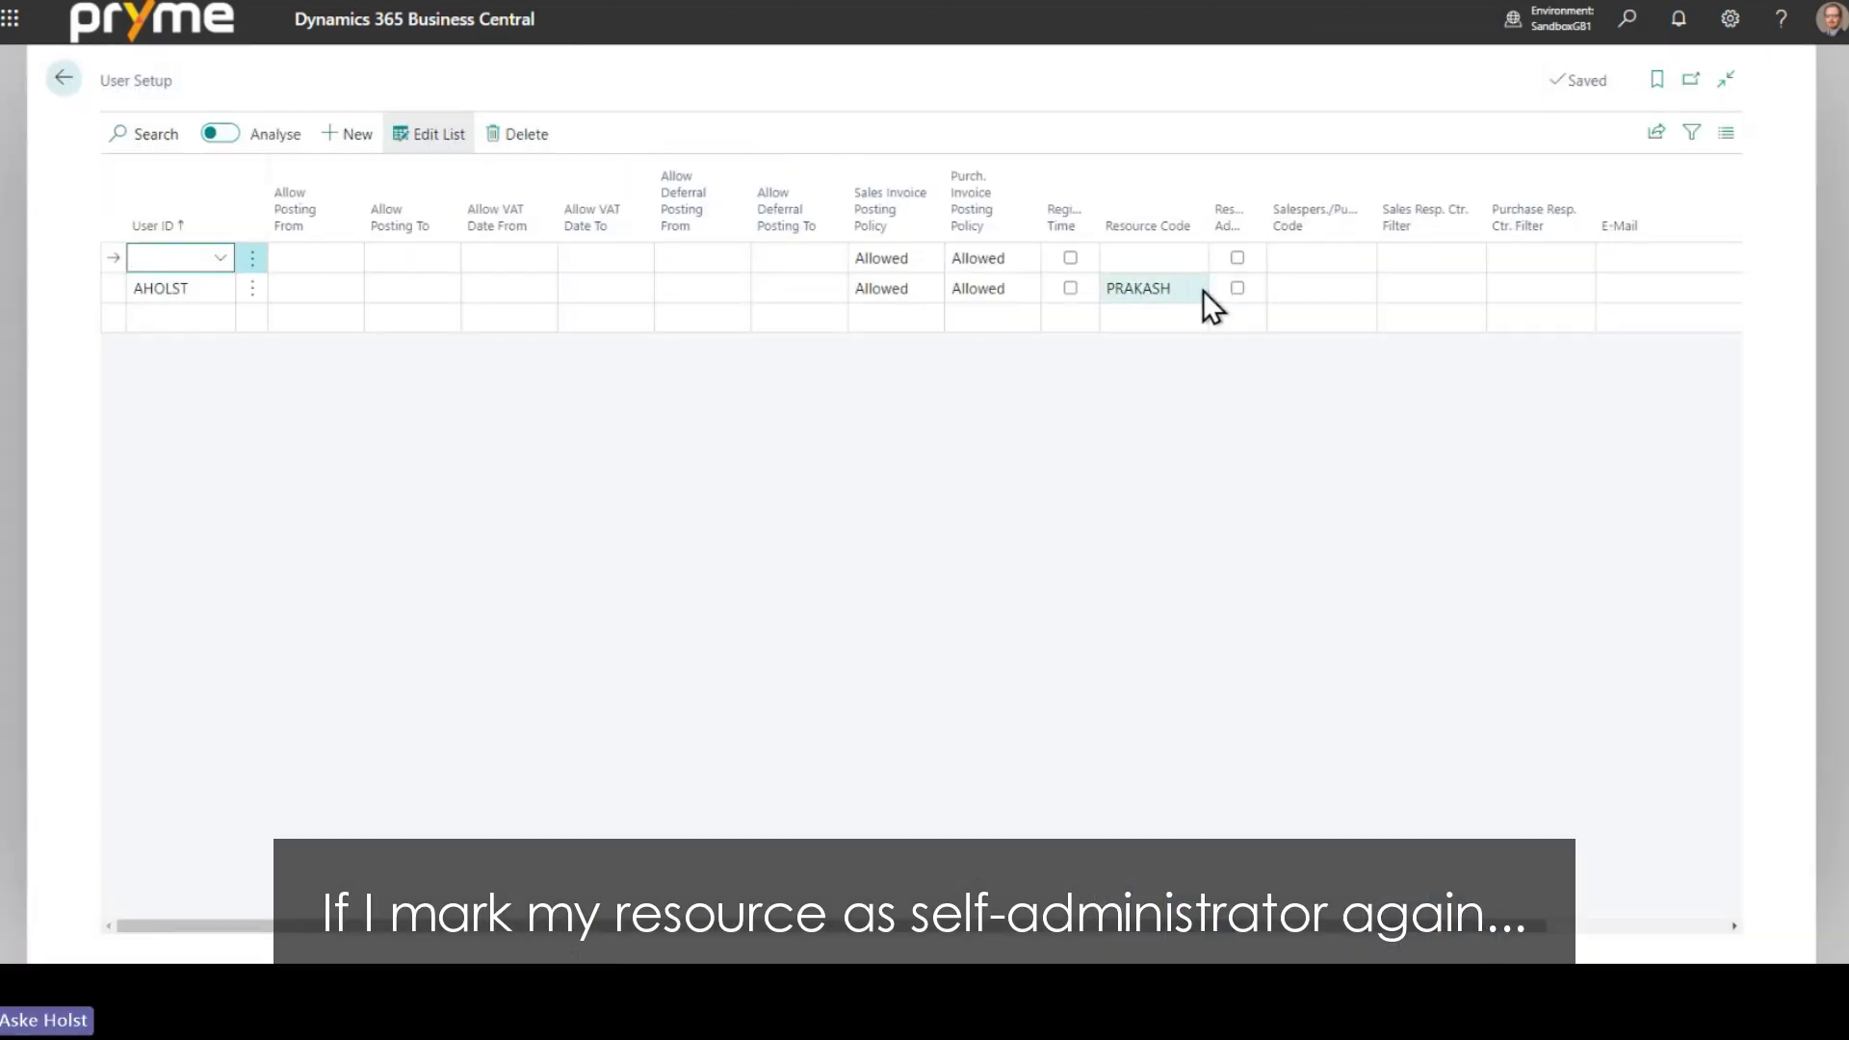
pyautogui.click(1233, 287)
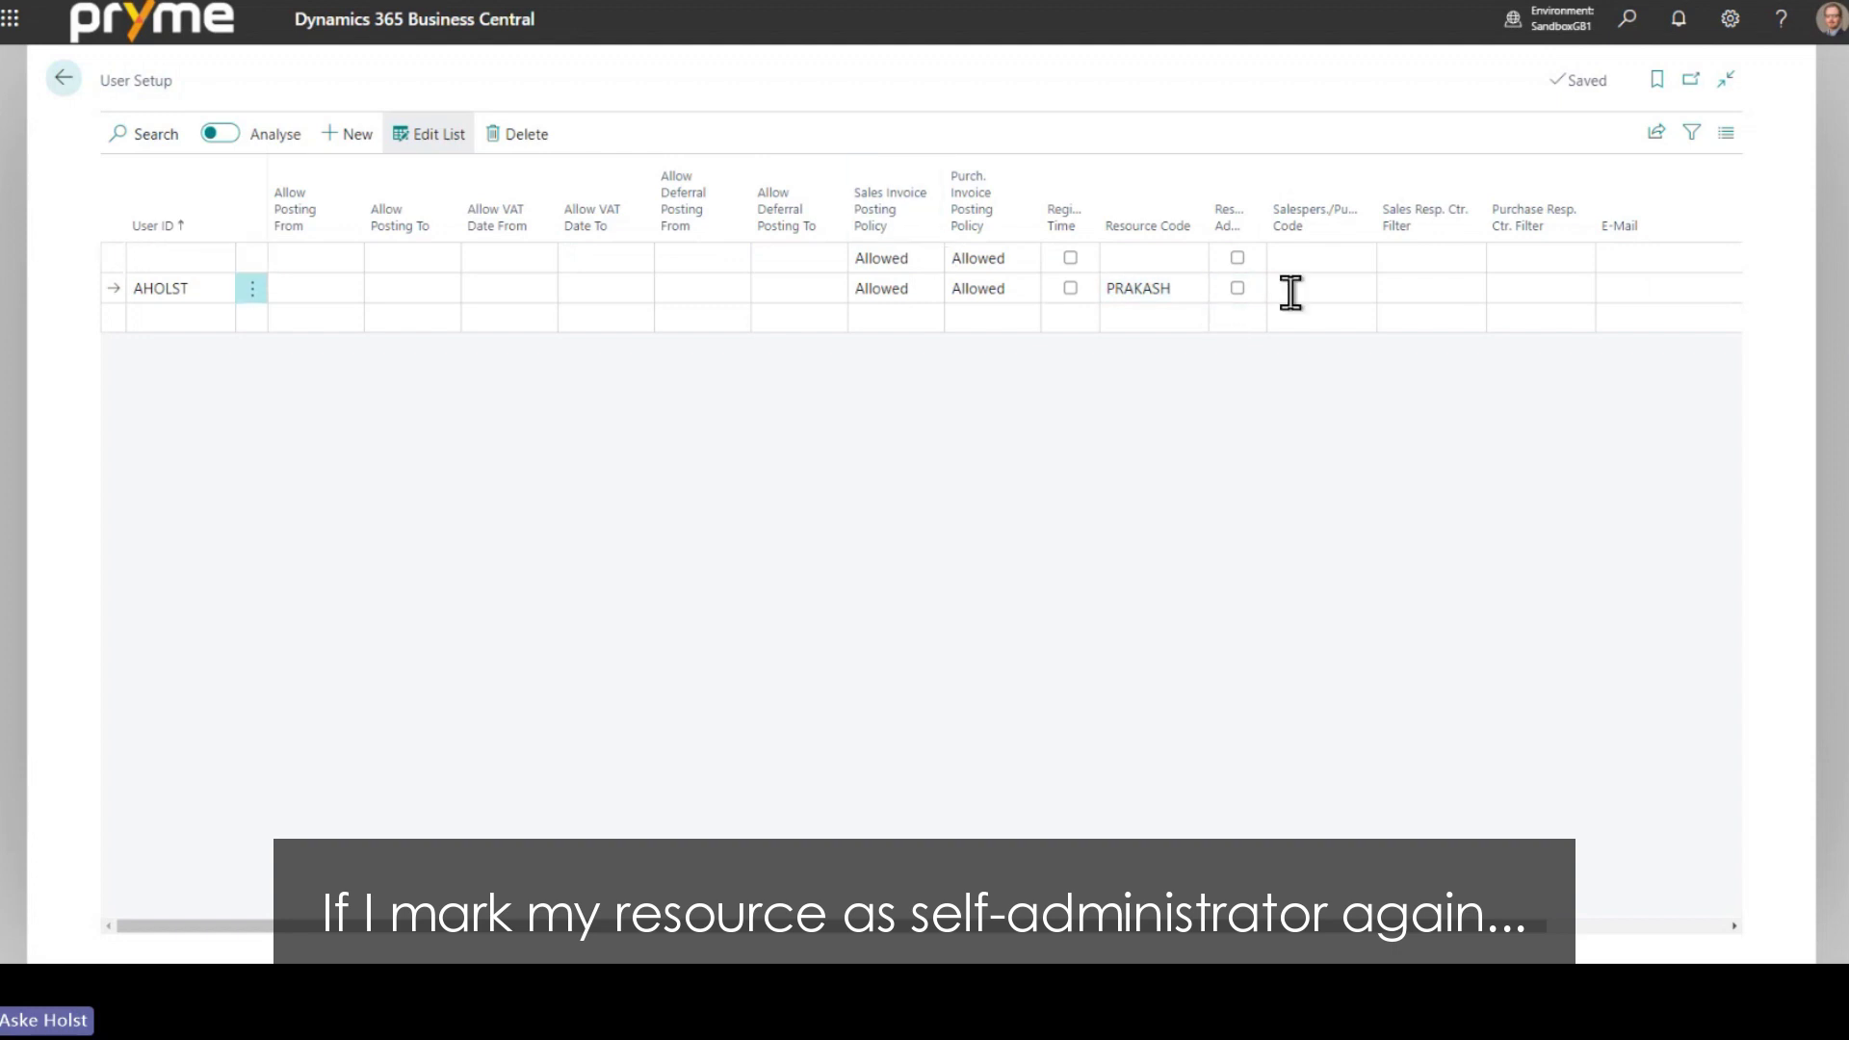
pyautogui.click(63, 78)
# - Reopen the user's linked resource card, switch off Project Executive, and read the Project Manager and Project Executive descriptions
pyautogui.click(347, 81)
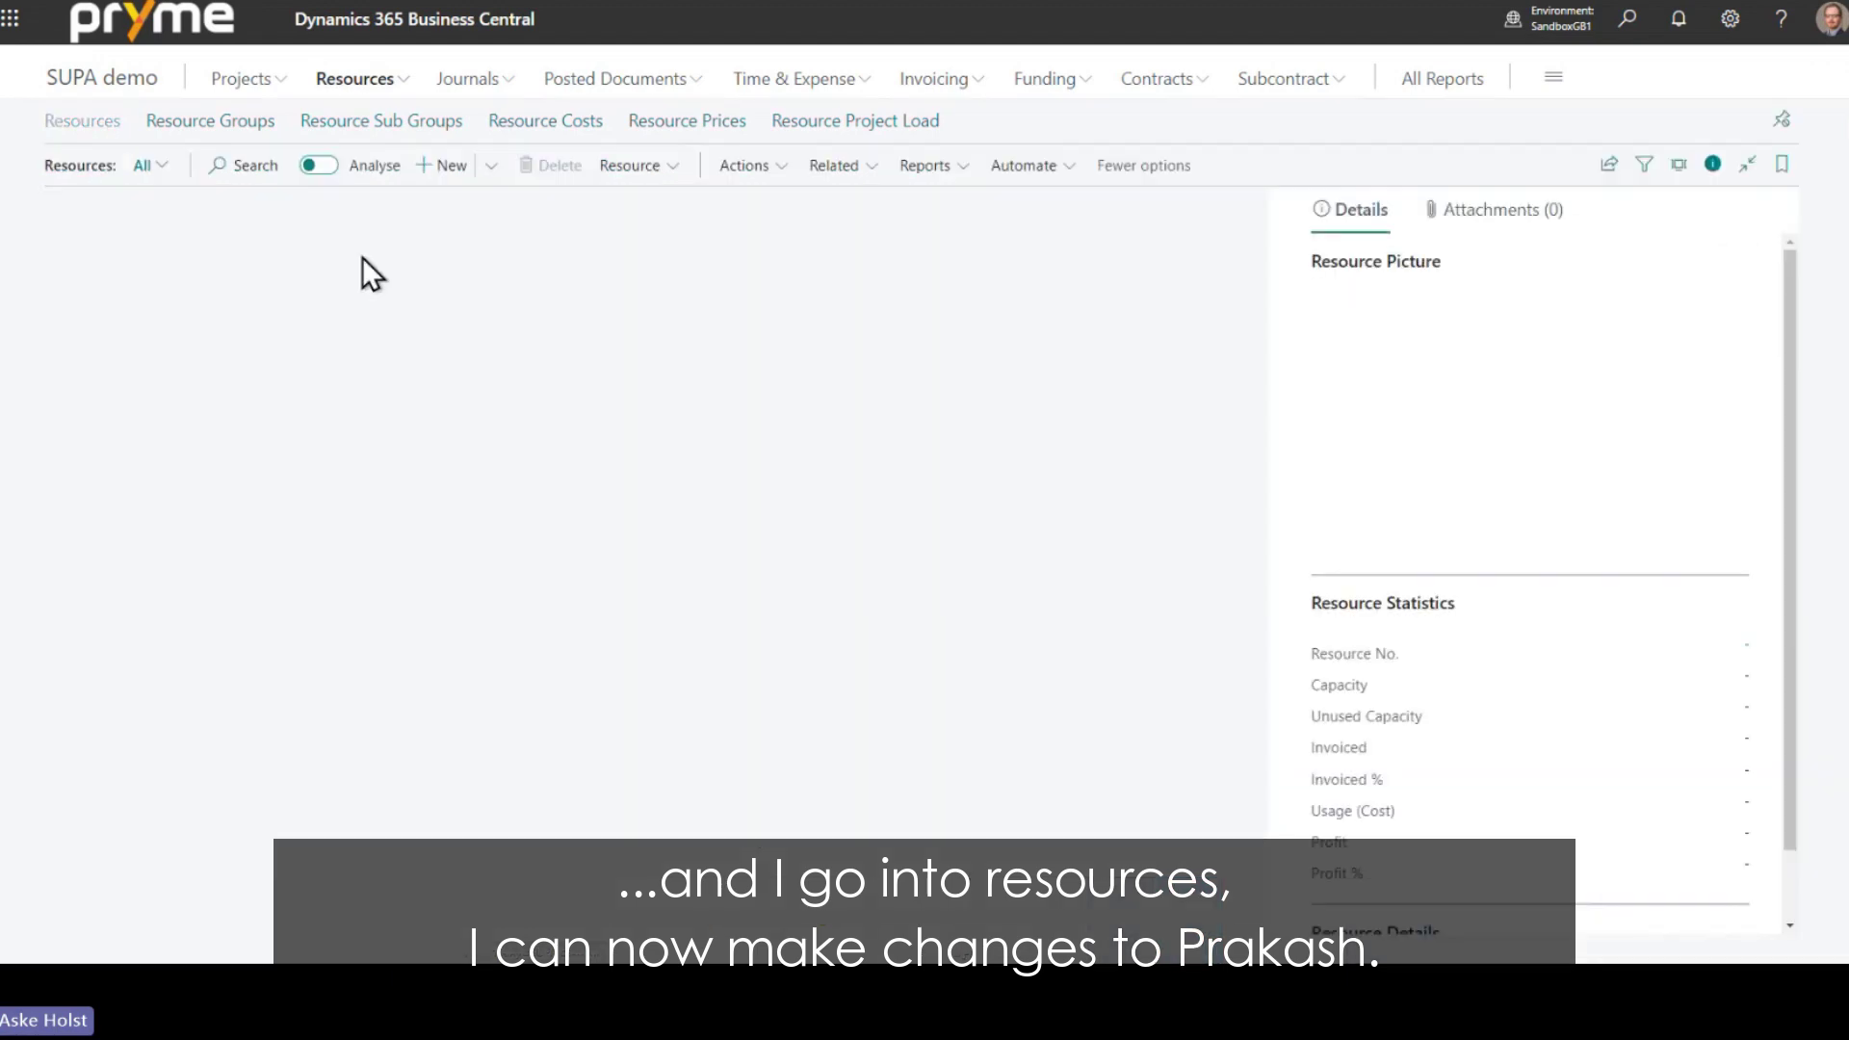
pyautogui.click(77, 744)
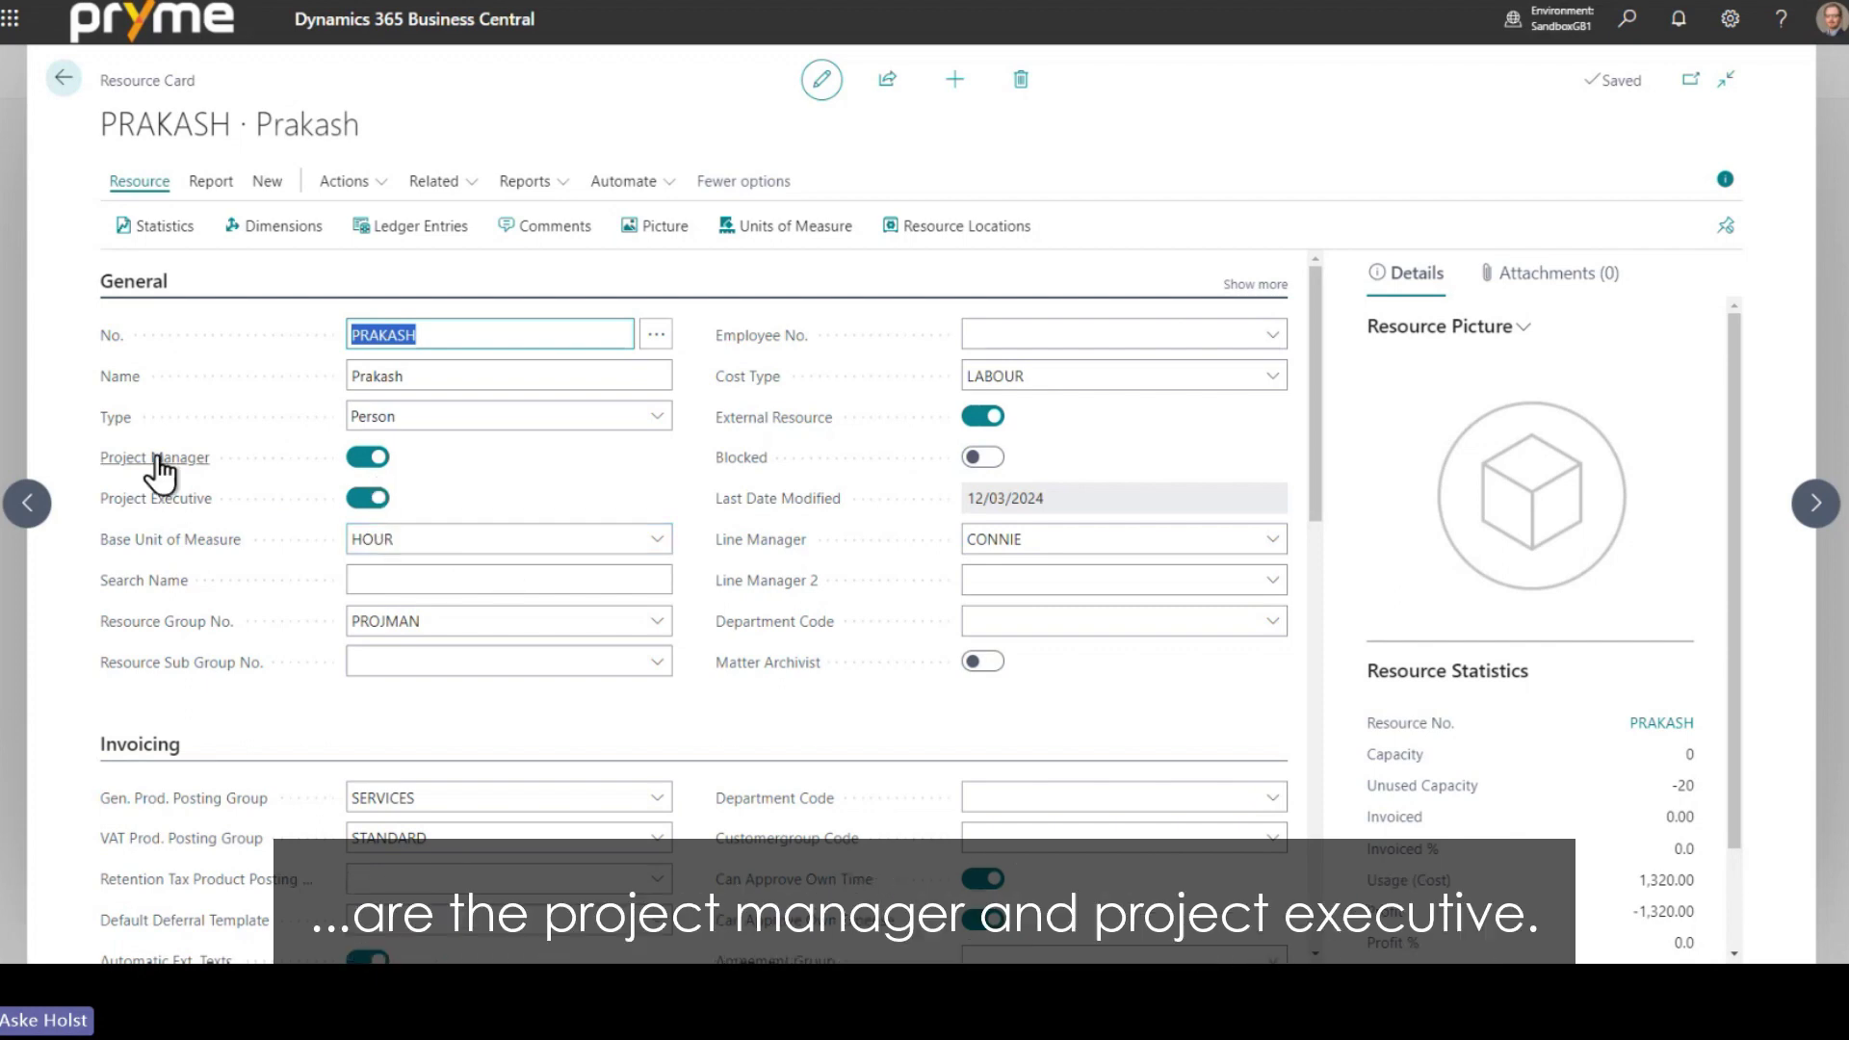
pyautogui.moveTo(183, 512)
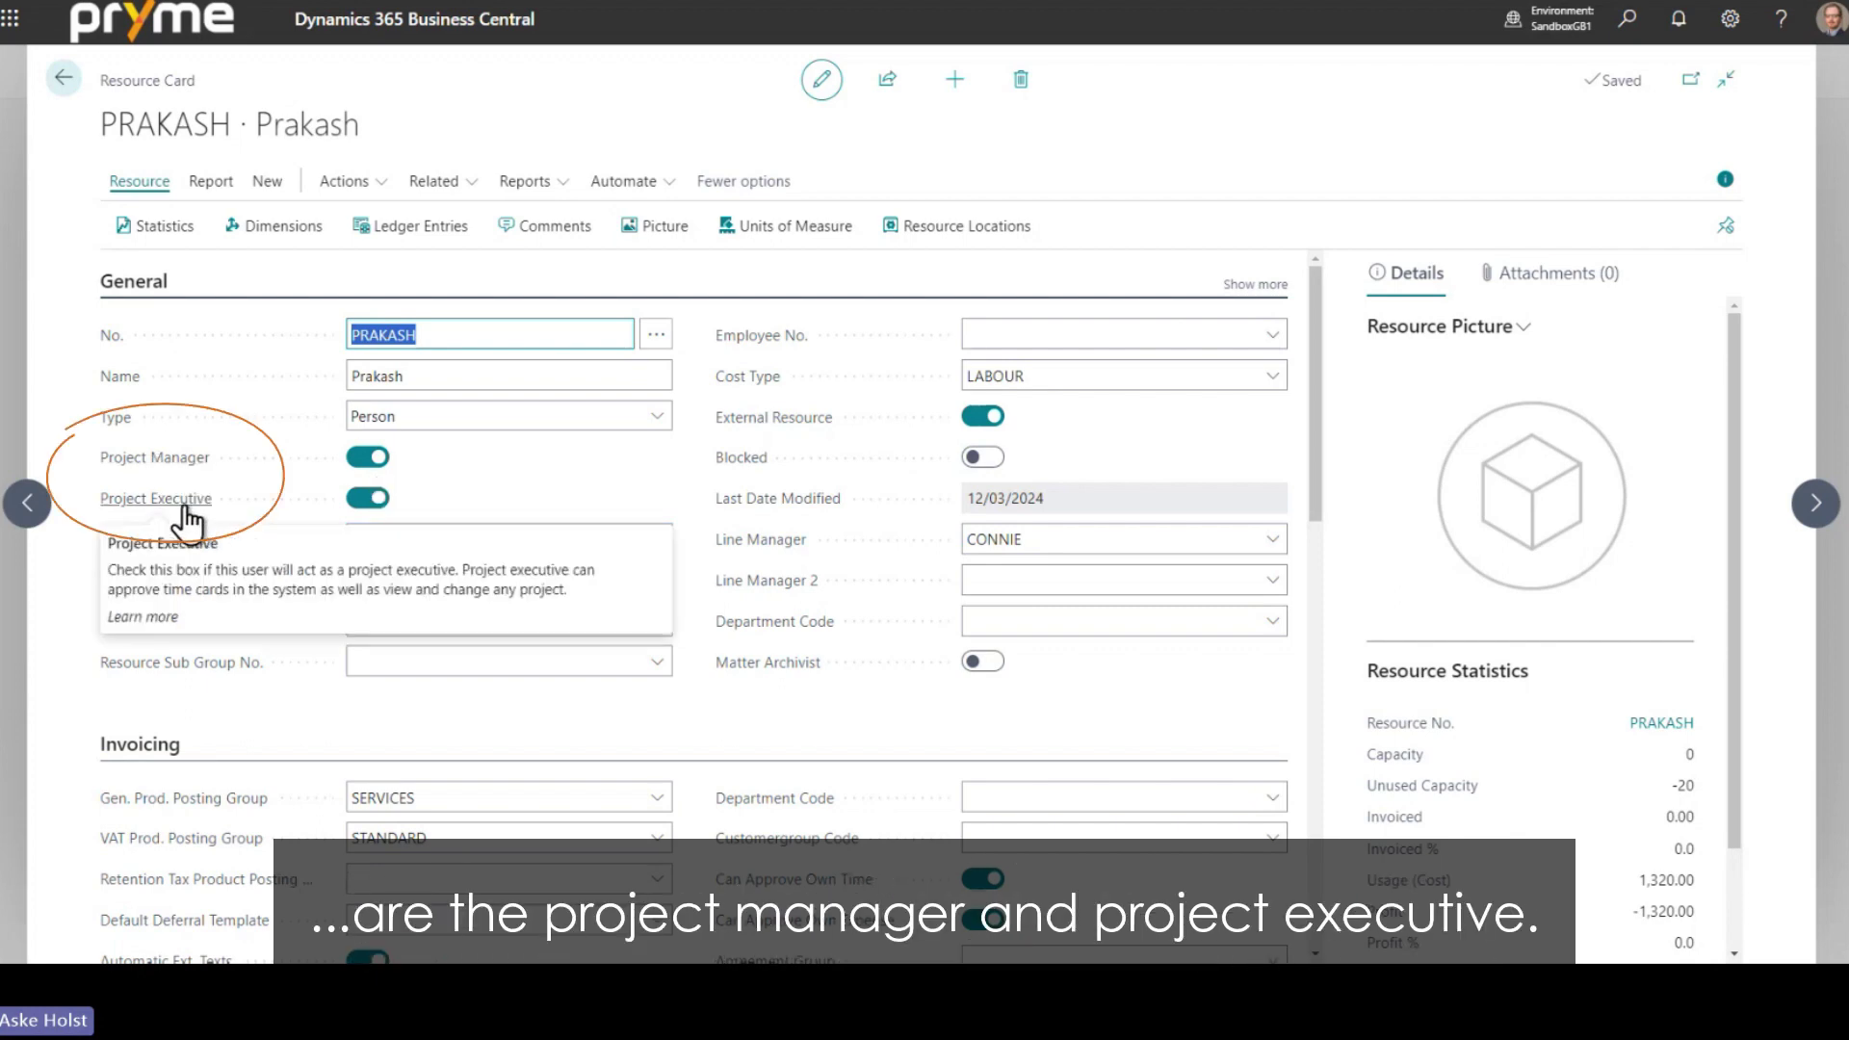
pyautogui.click(366, 498)
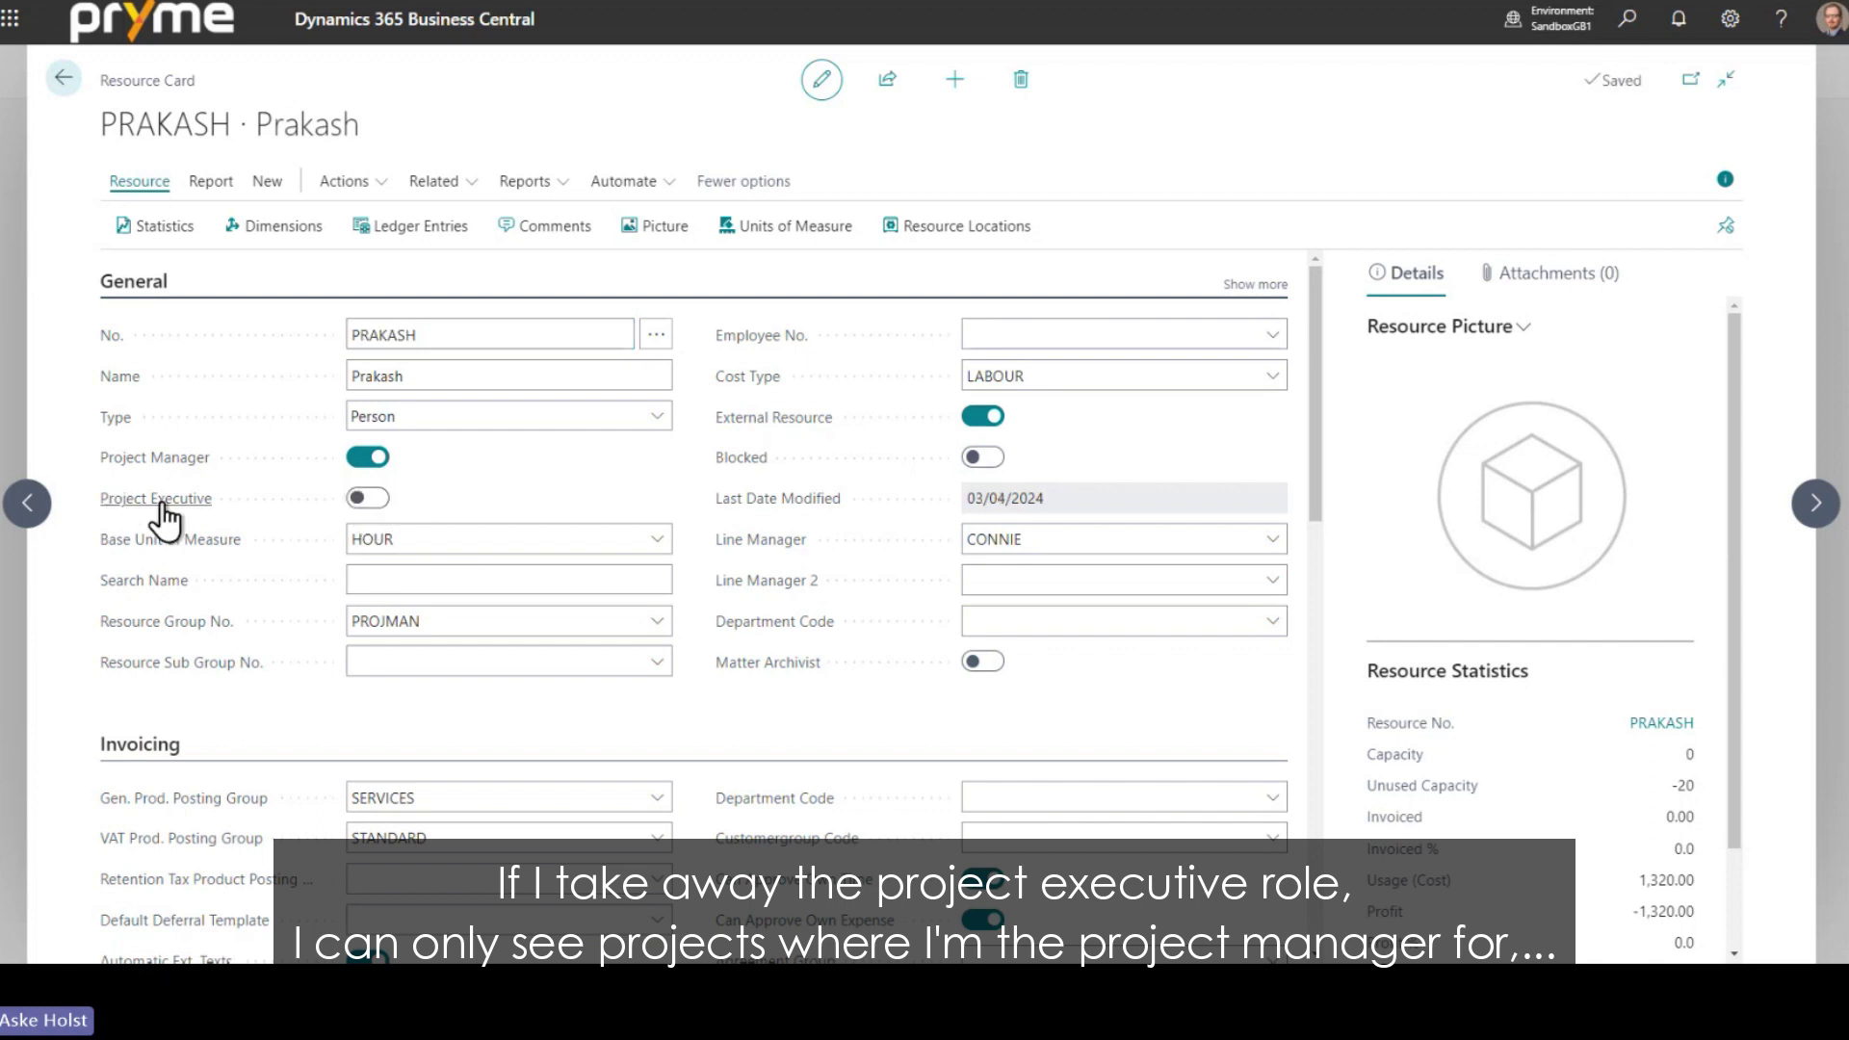
pyautogui.moveTo(160, 505)
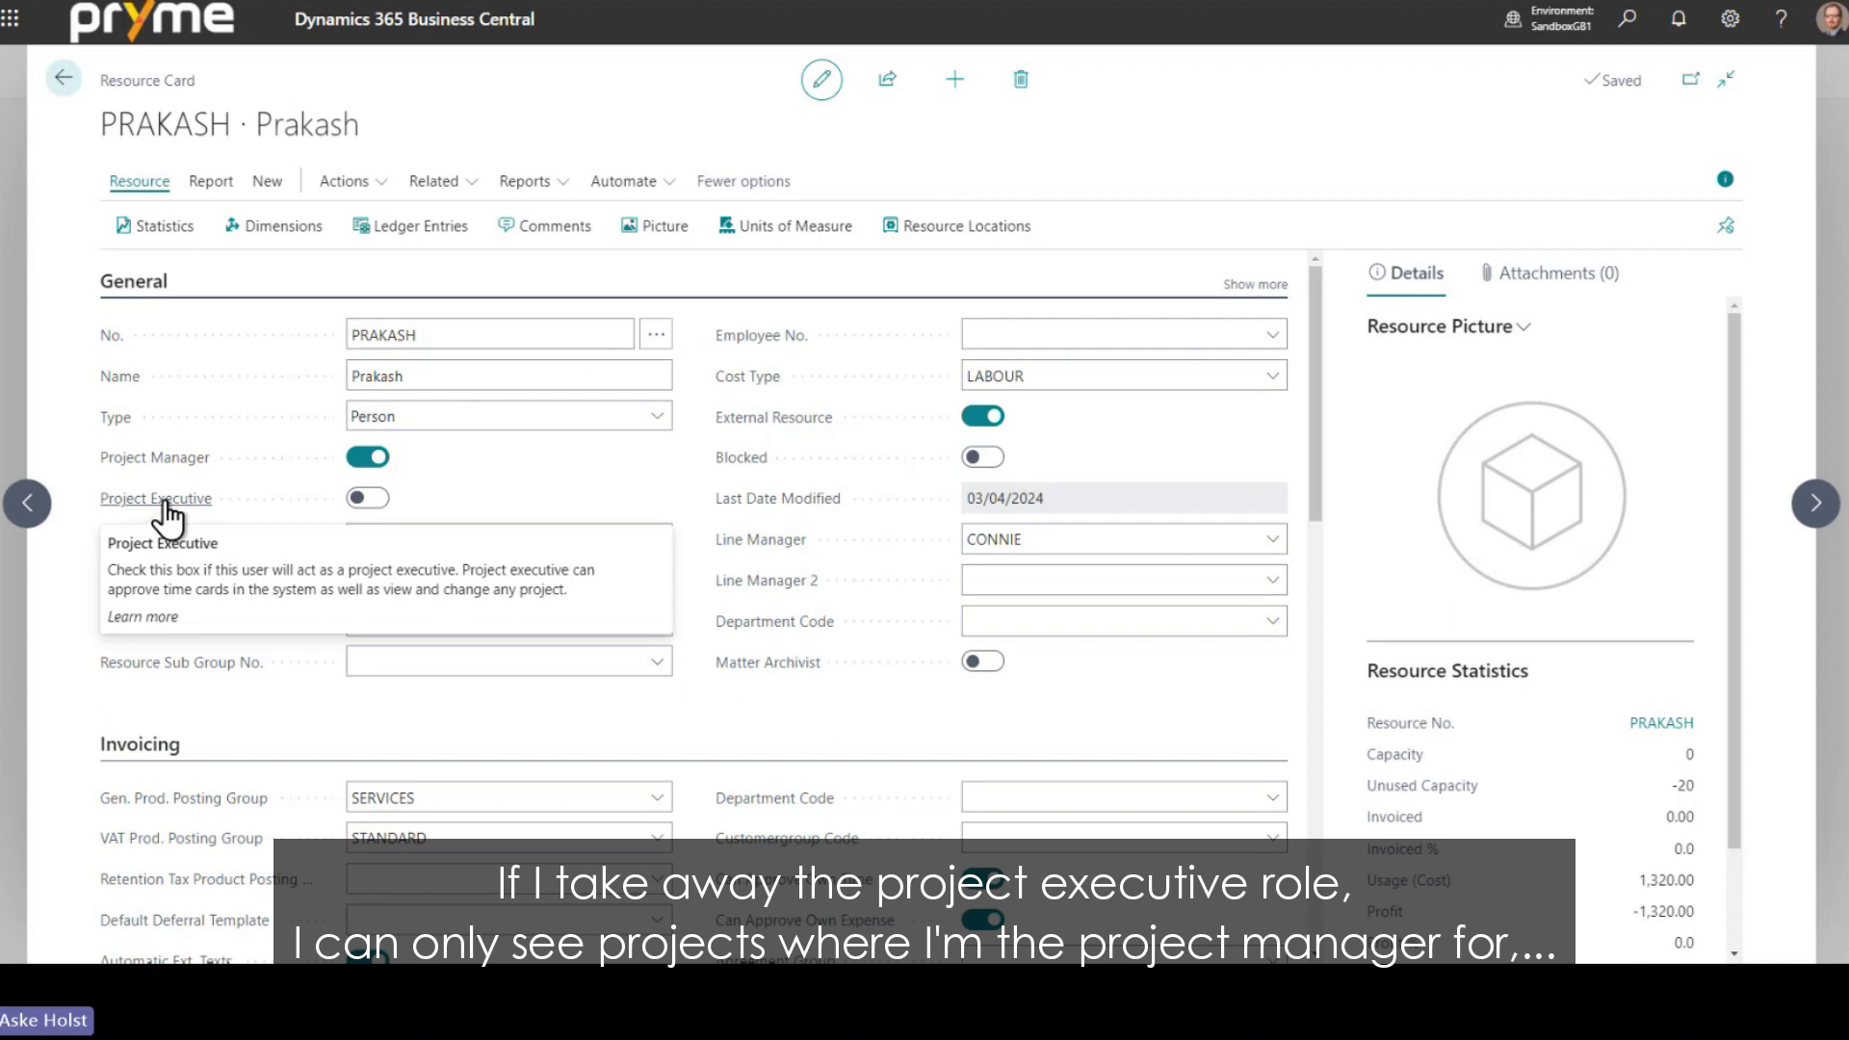
pyautogui.moveTo(171, 463)
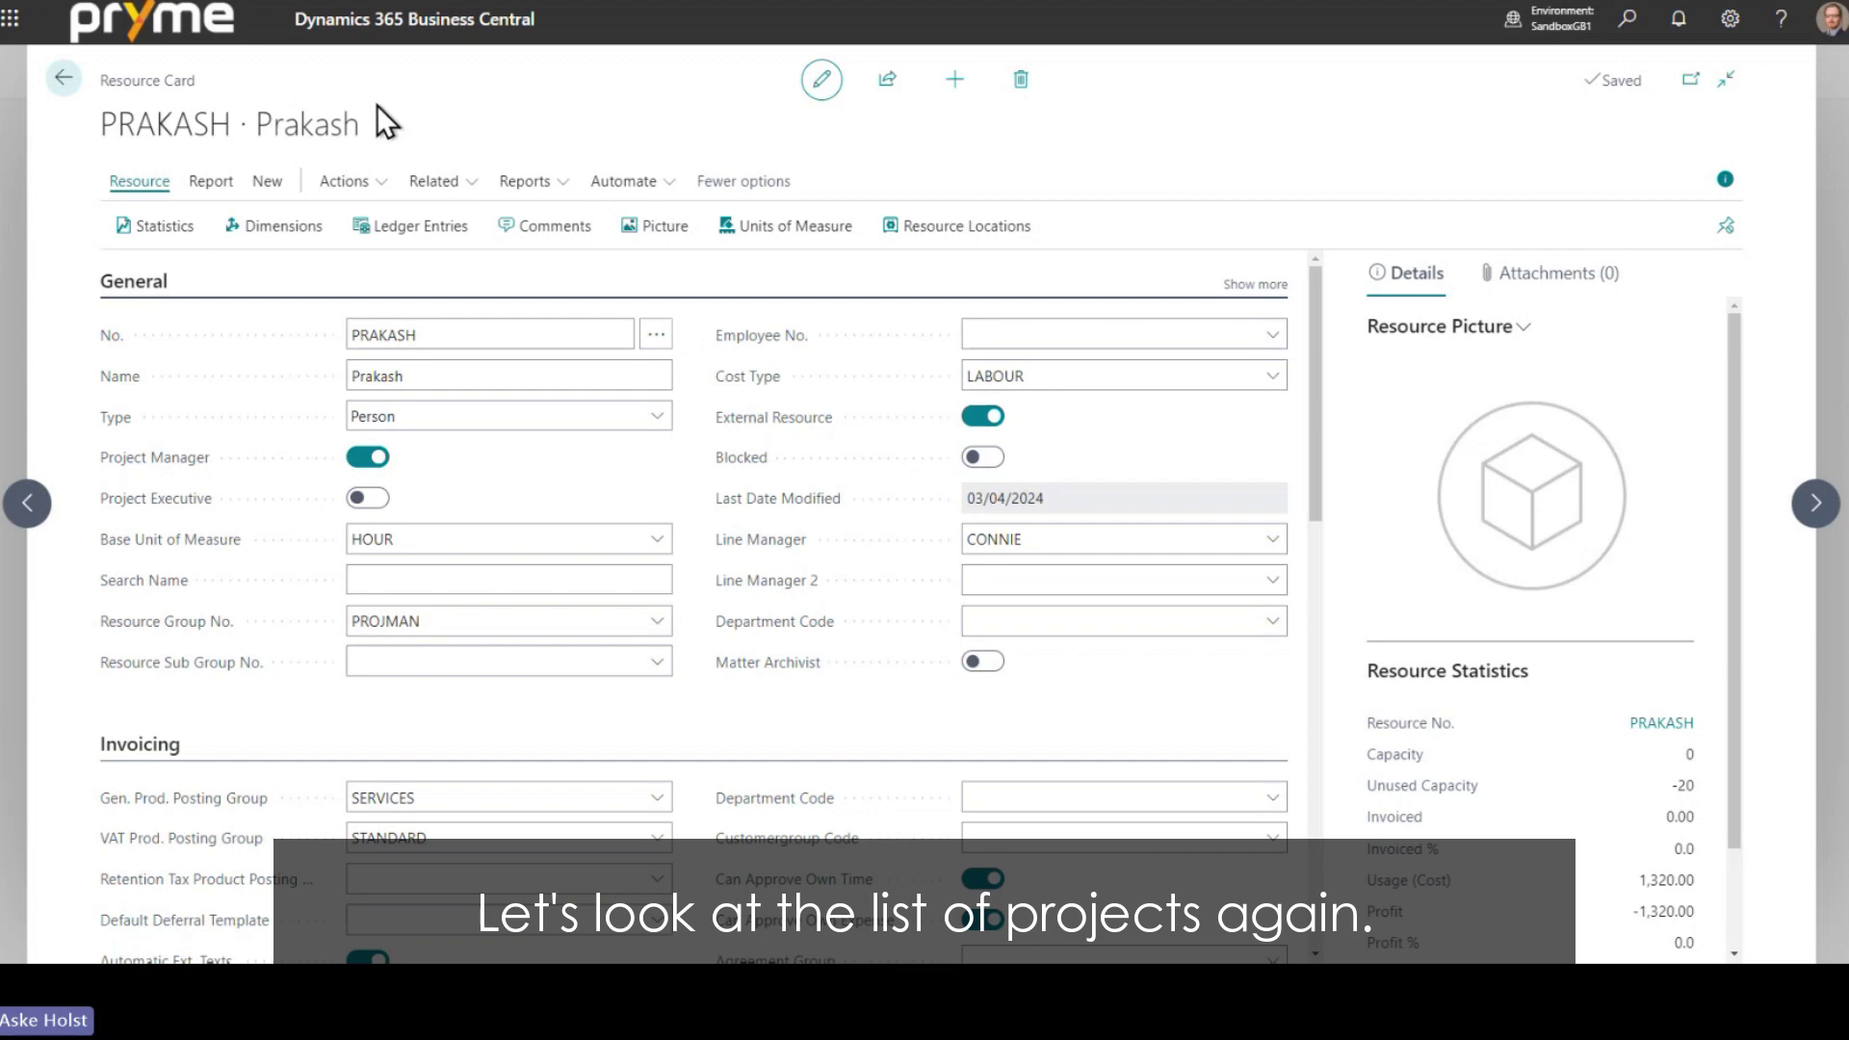
# - Review the projects list, create a new project with all plan fields shown, and choose Adatum Corporation as the sell-to customer
pyautogui.click(64, 79)
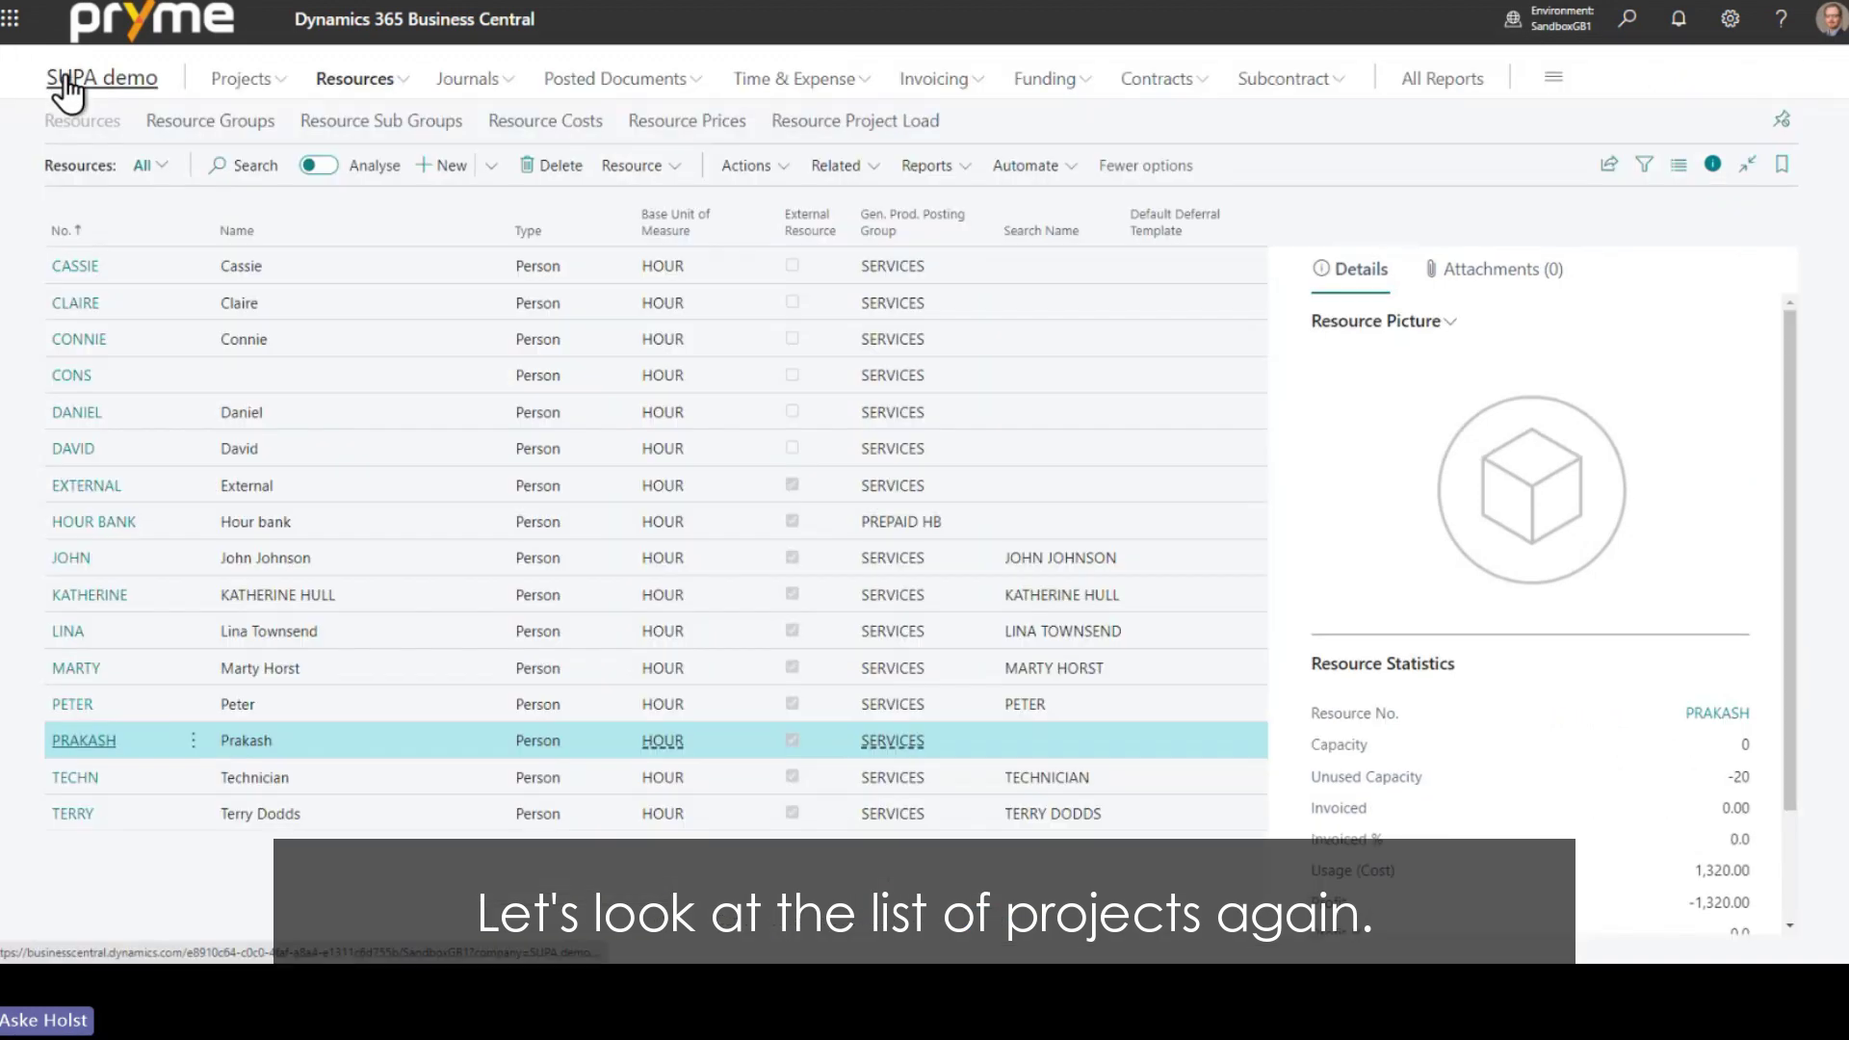
pyautogui.click(97, 79)
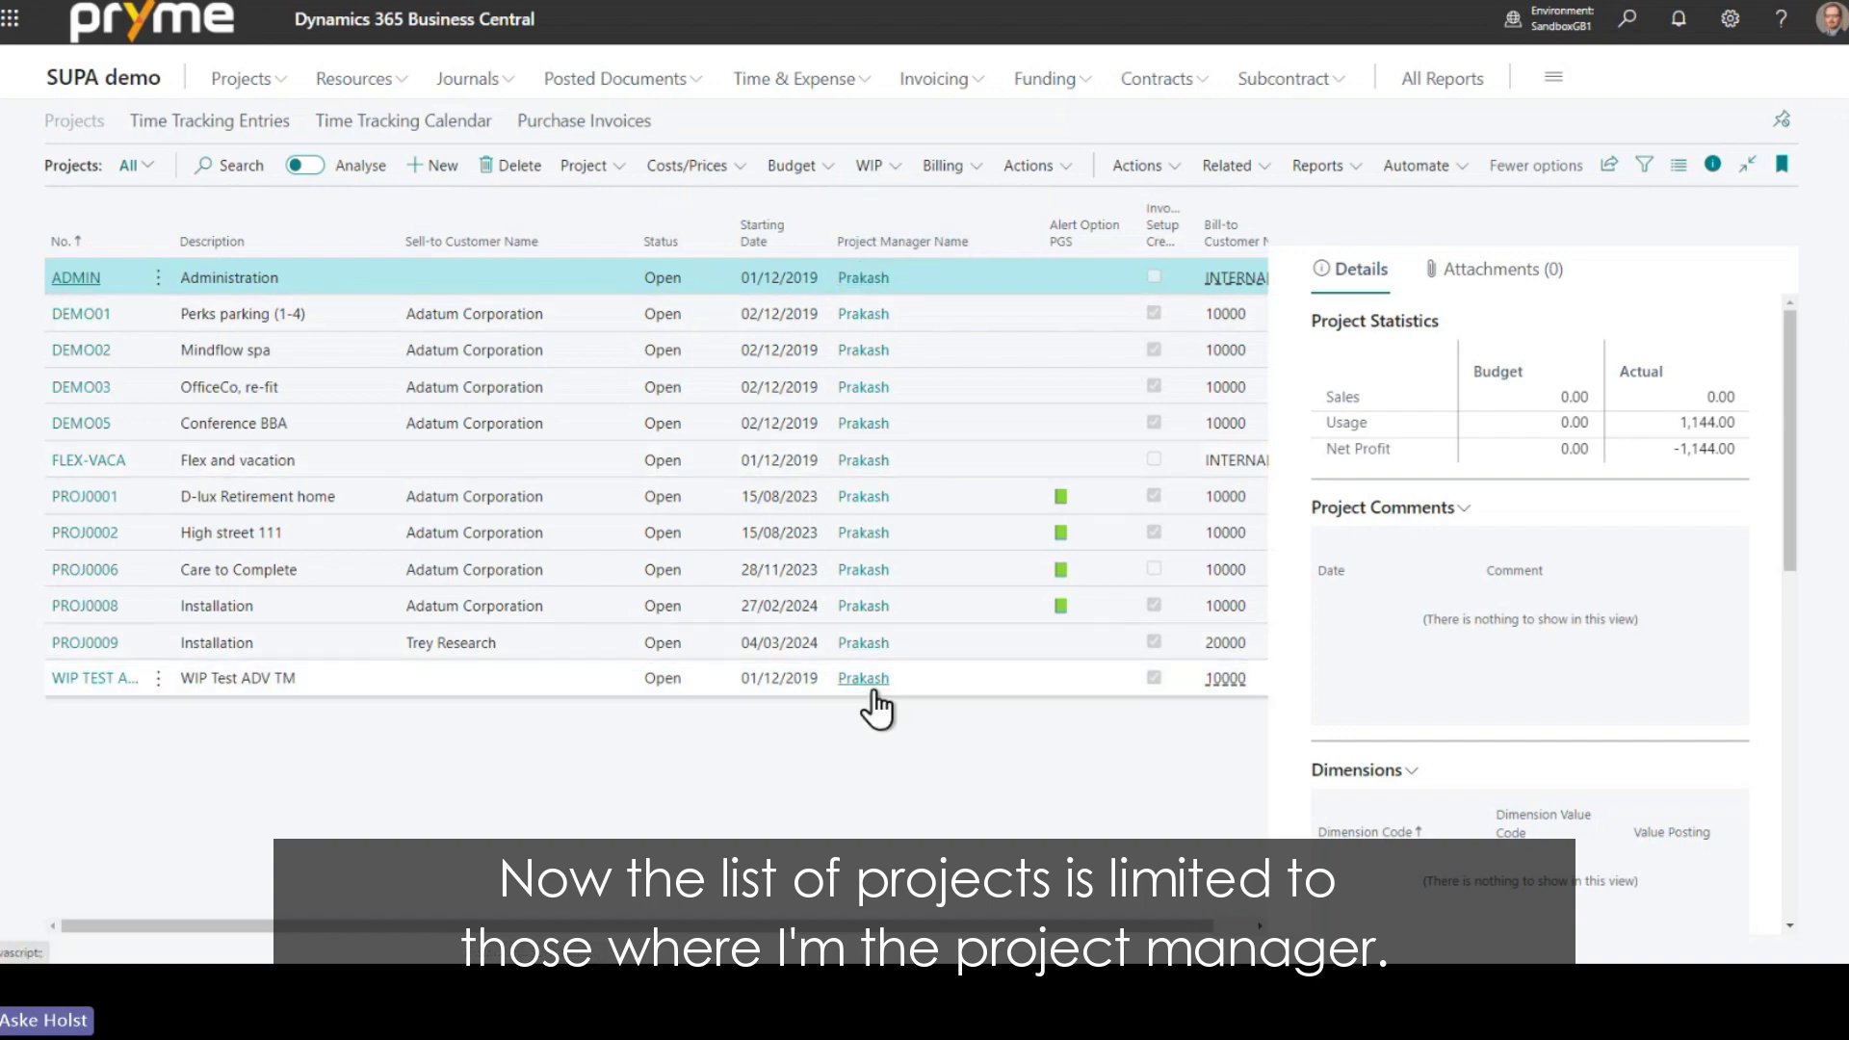
pyautogui.click(438, 177)
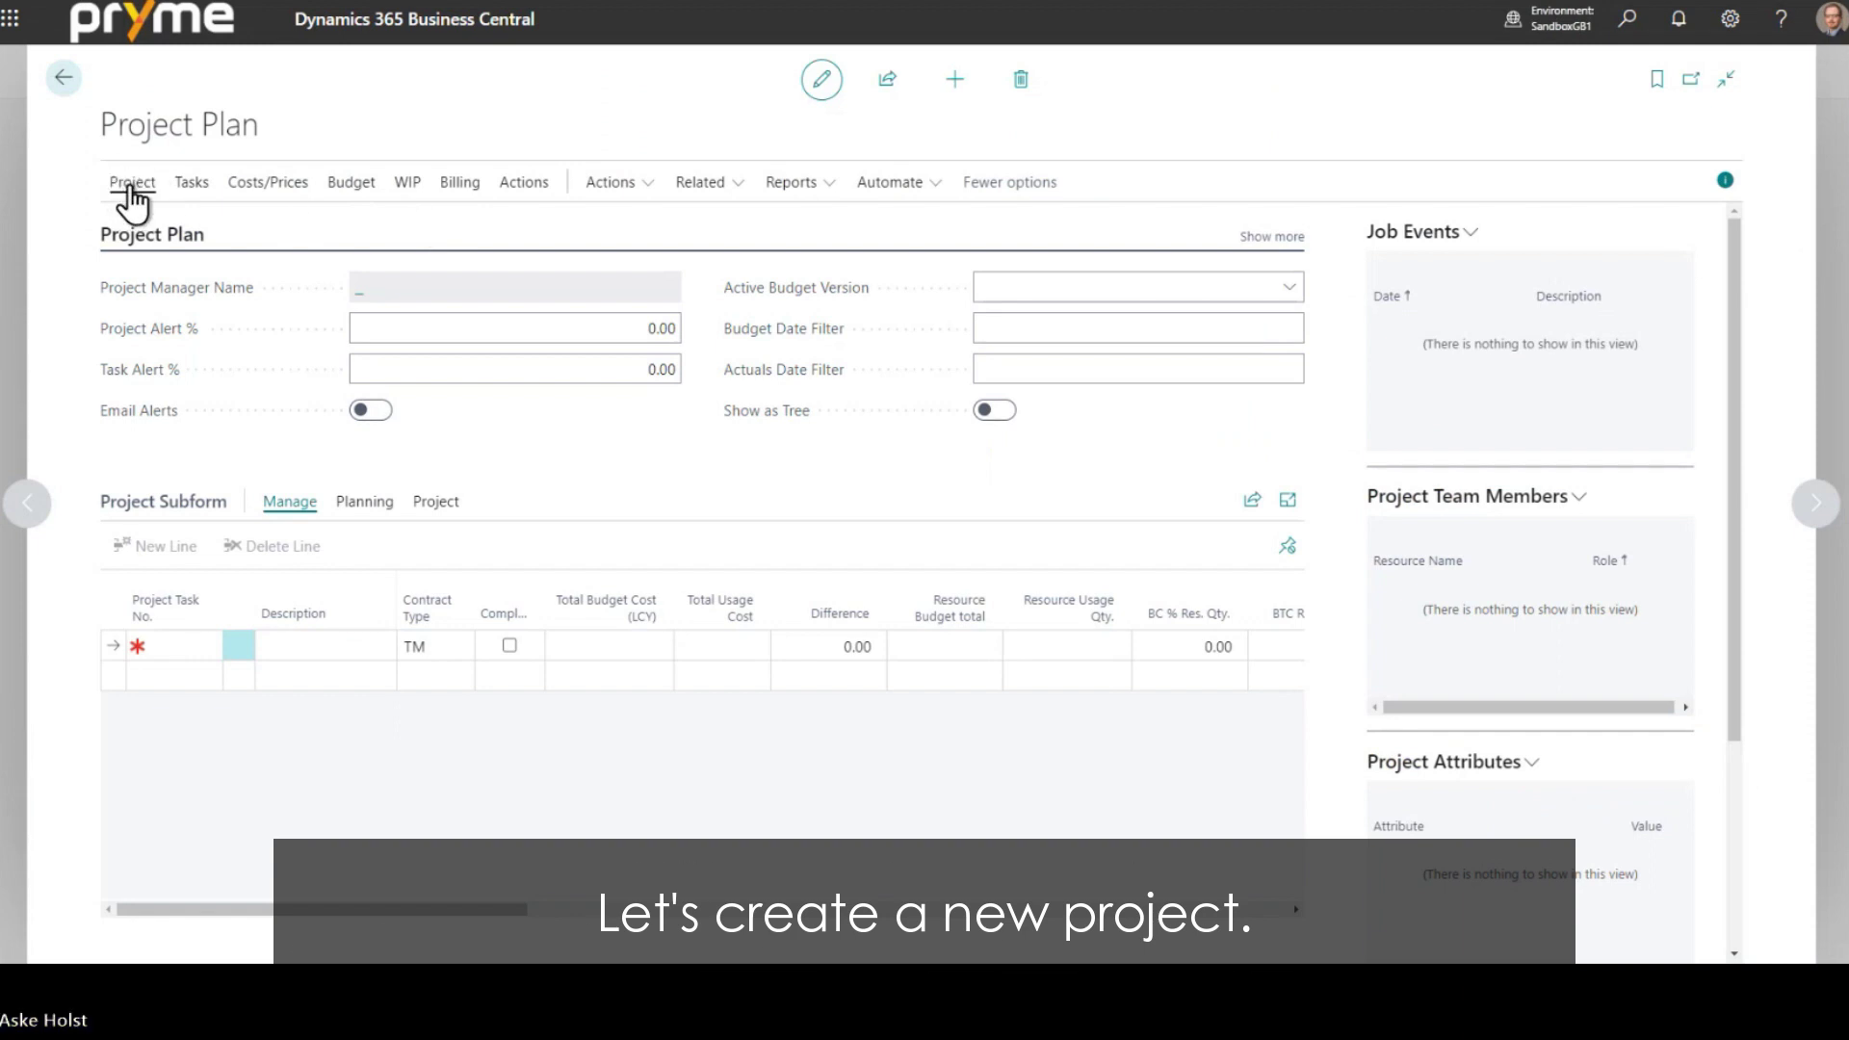
pyautogui.click(1262, 238)
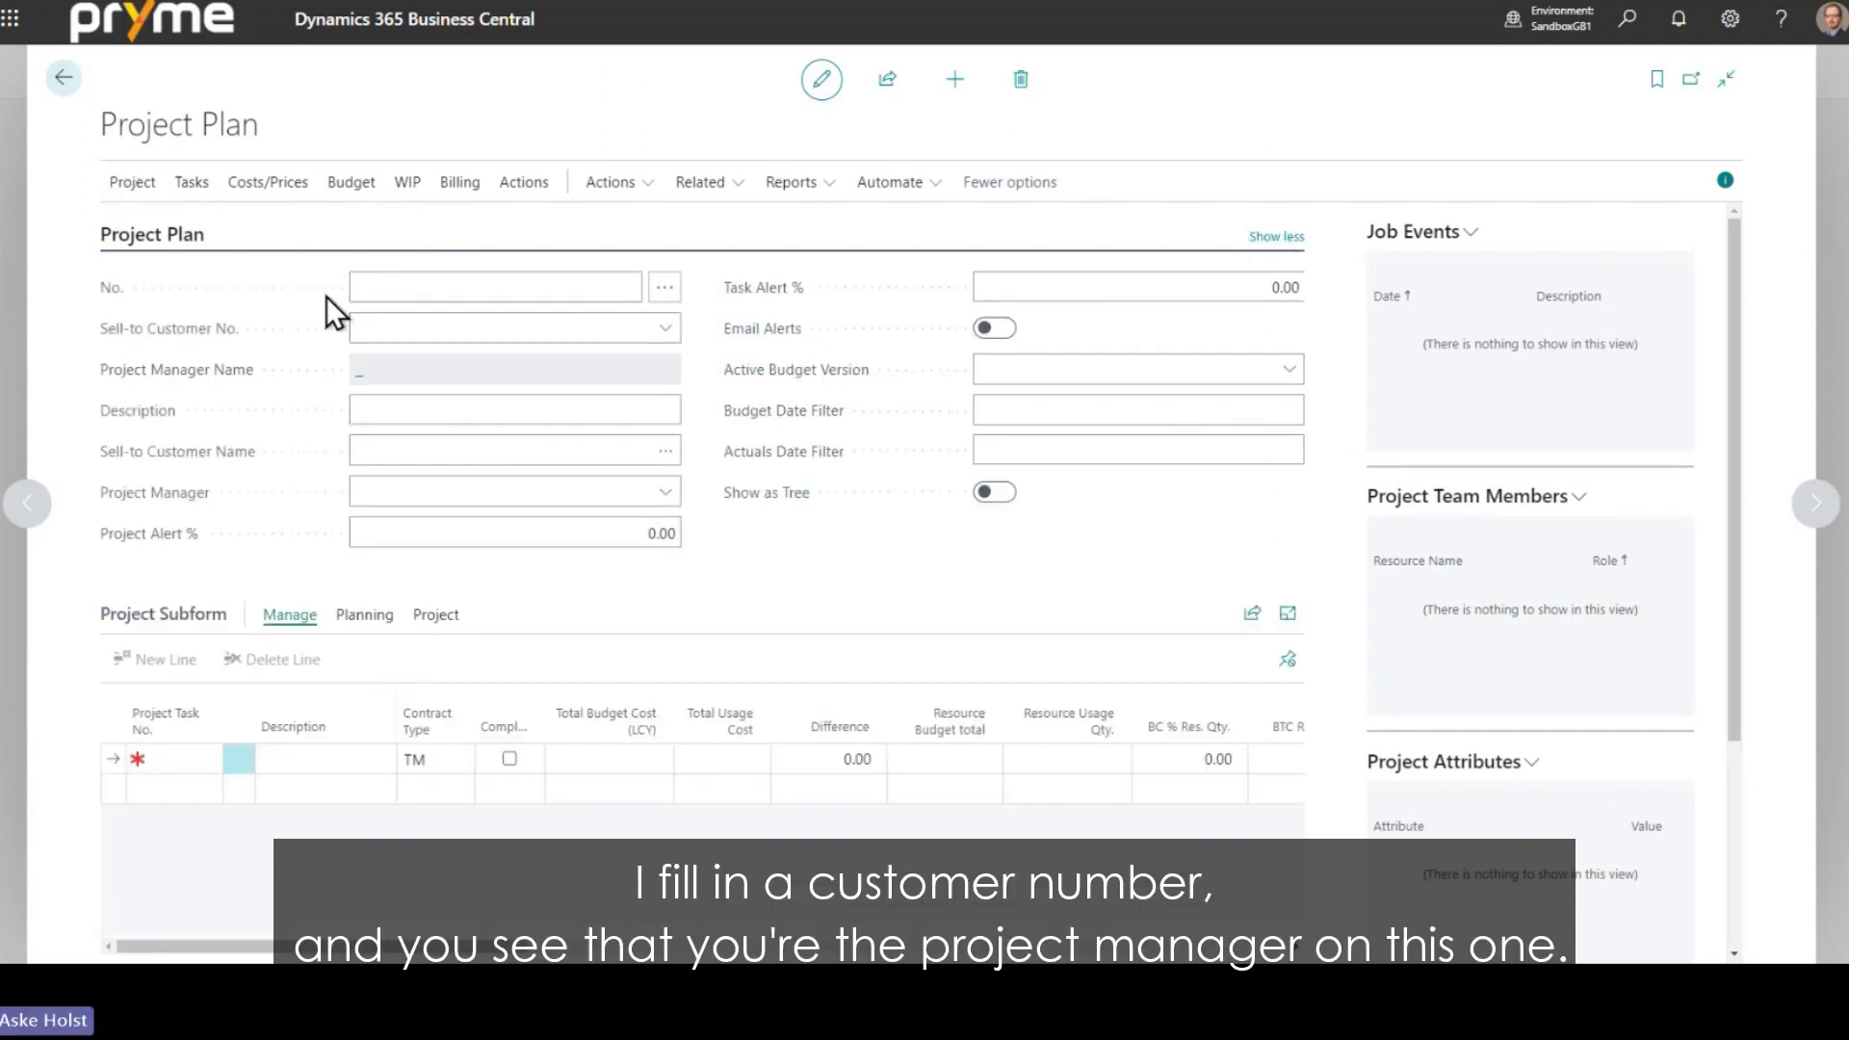
pyautogui.click(501, 323)
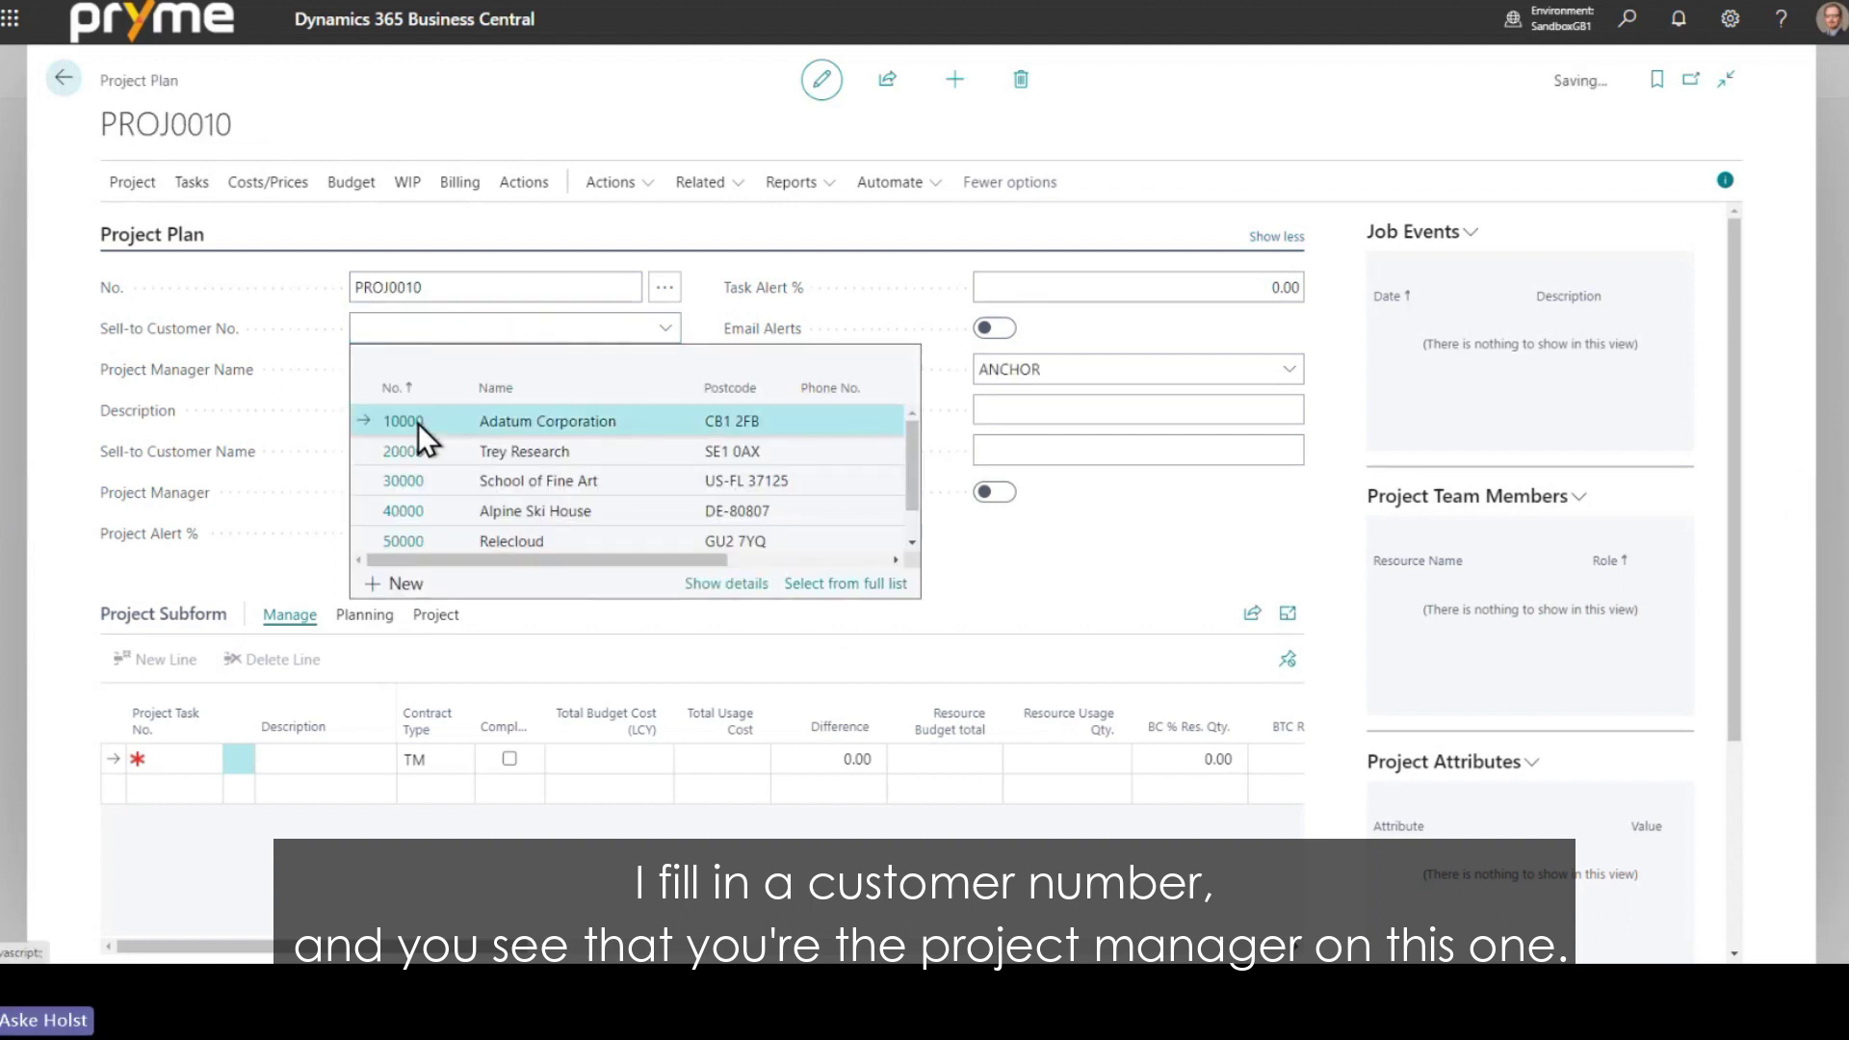
pyautogui.click(418, 423)
pyautogui.click(471, 414)
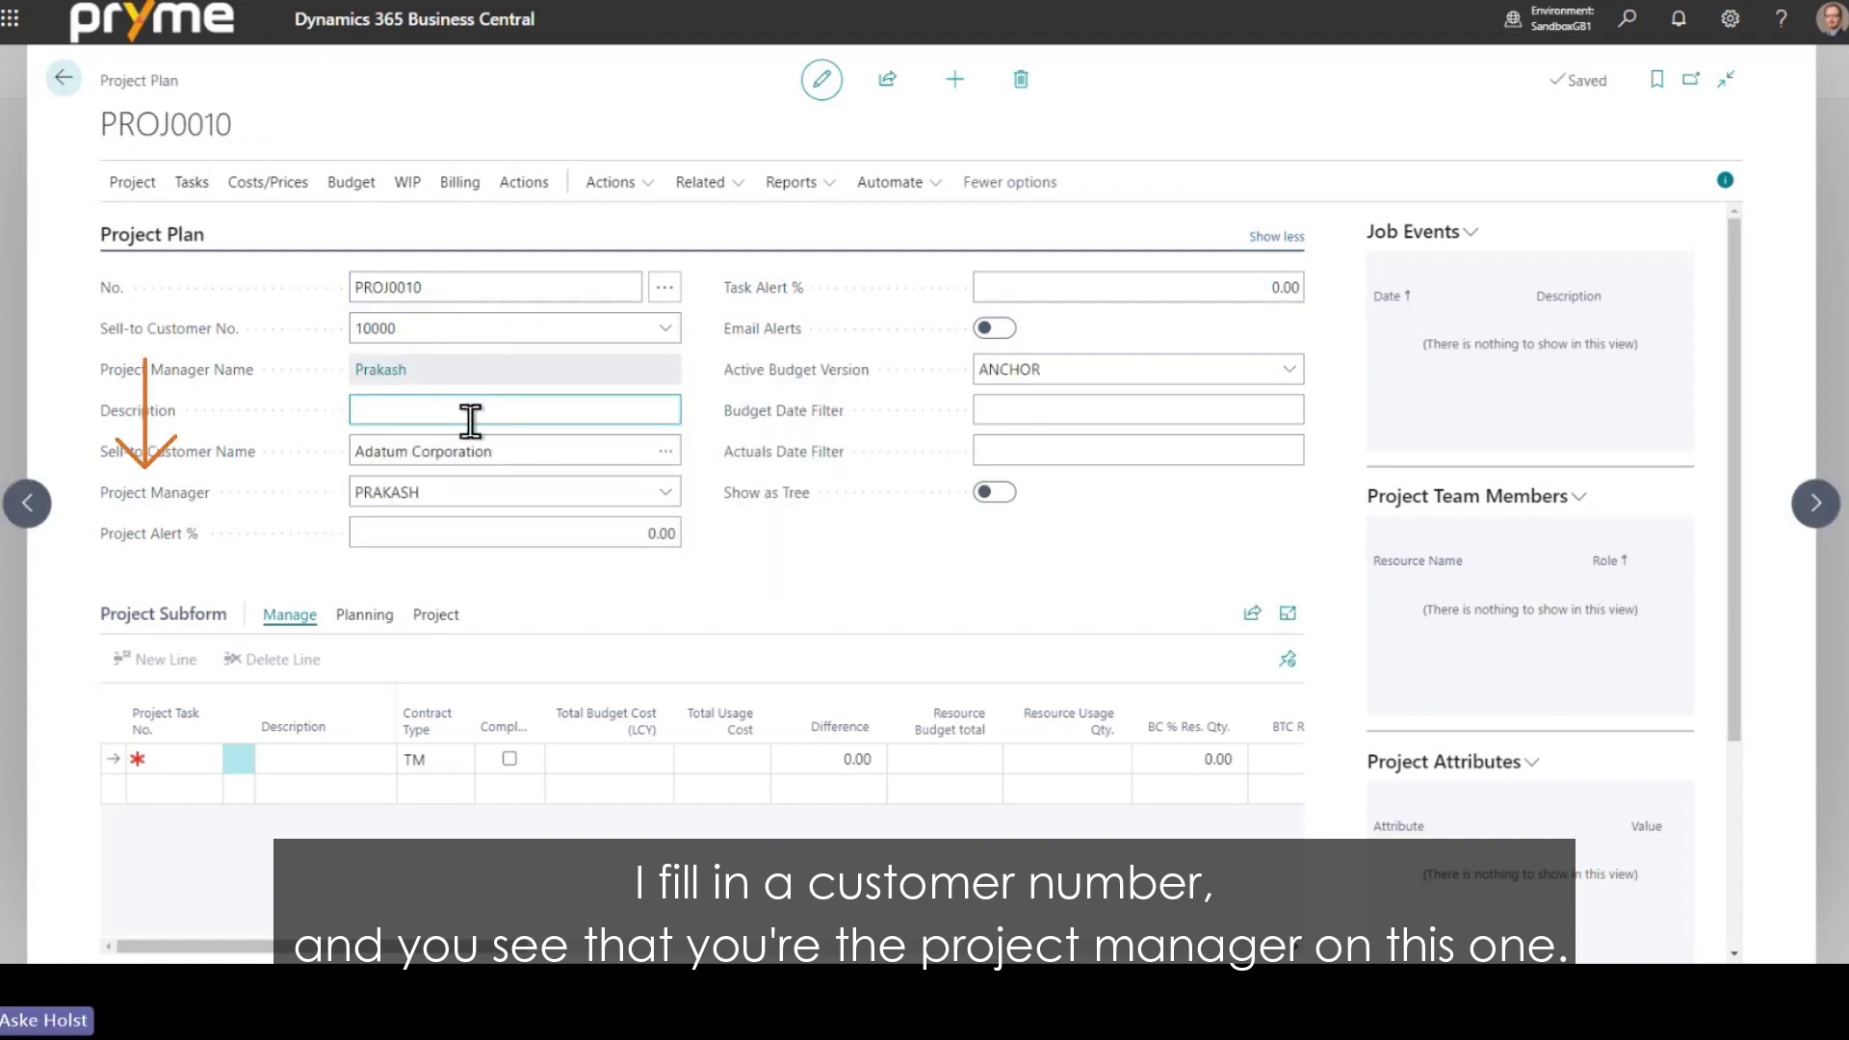
# - Try to assign the first resource in the list as the new project's Project Manager, and discard that change
pyautogui.click(484, 493)
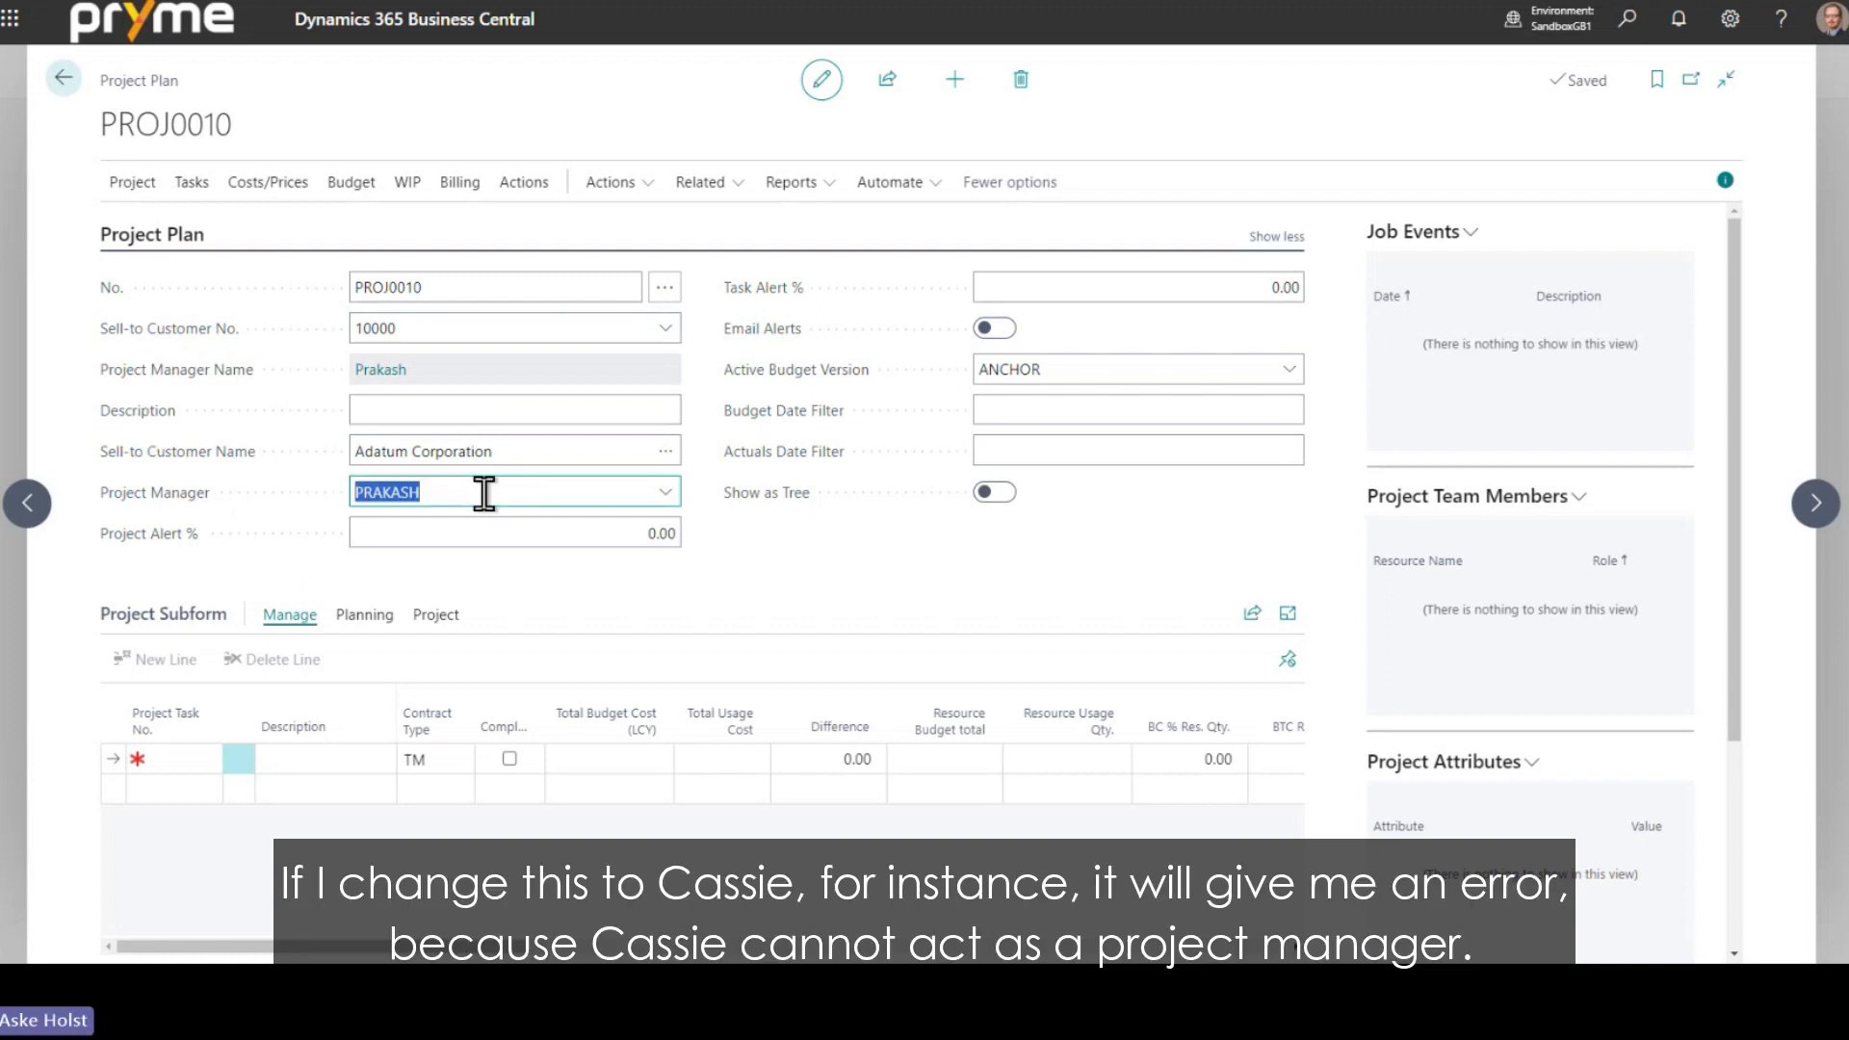
pyautogui.click(664, 492)
pyautogui.scroll(5, 436, 653)
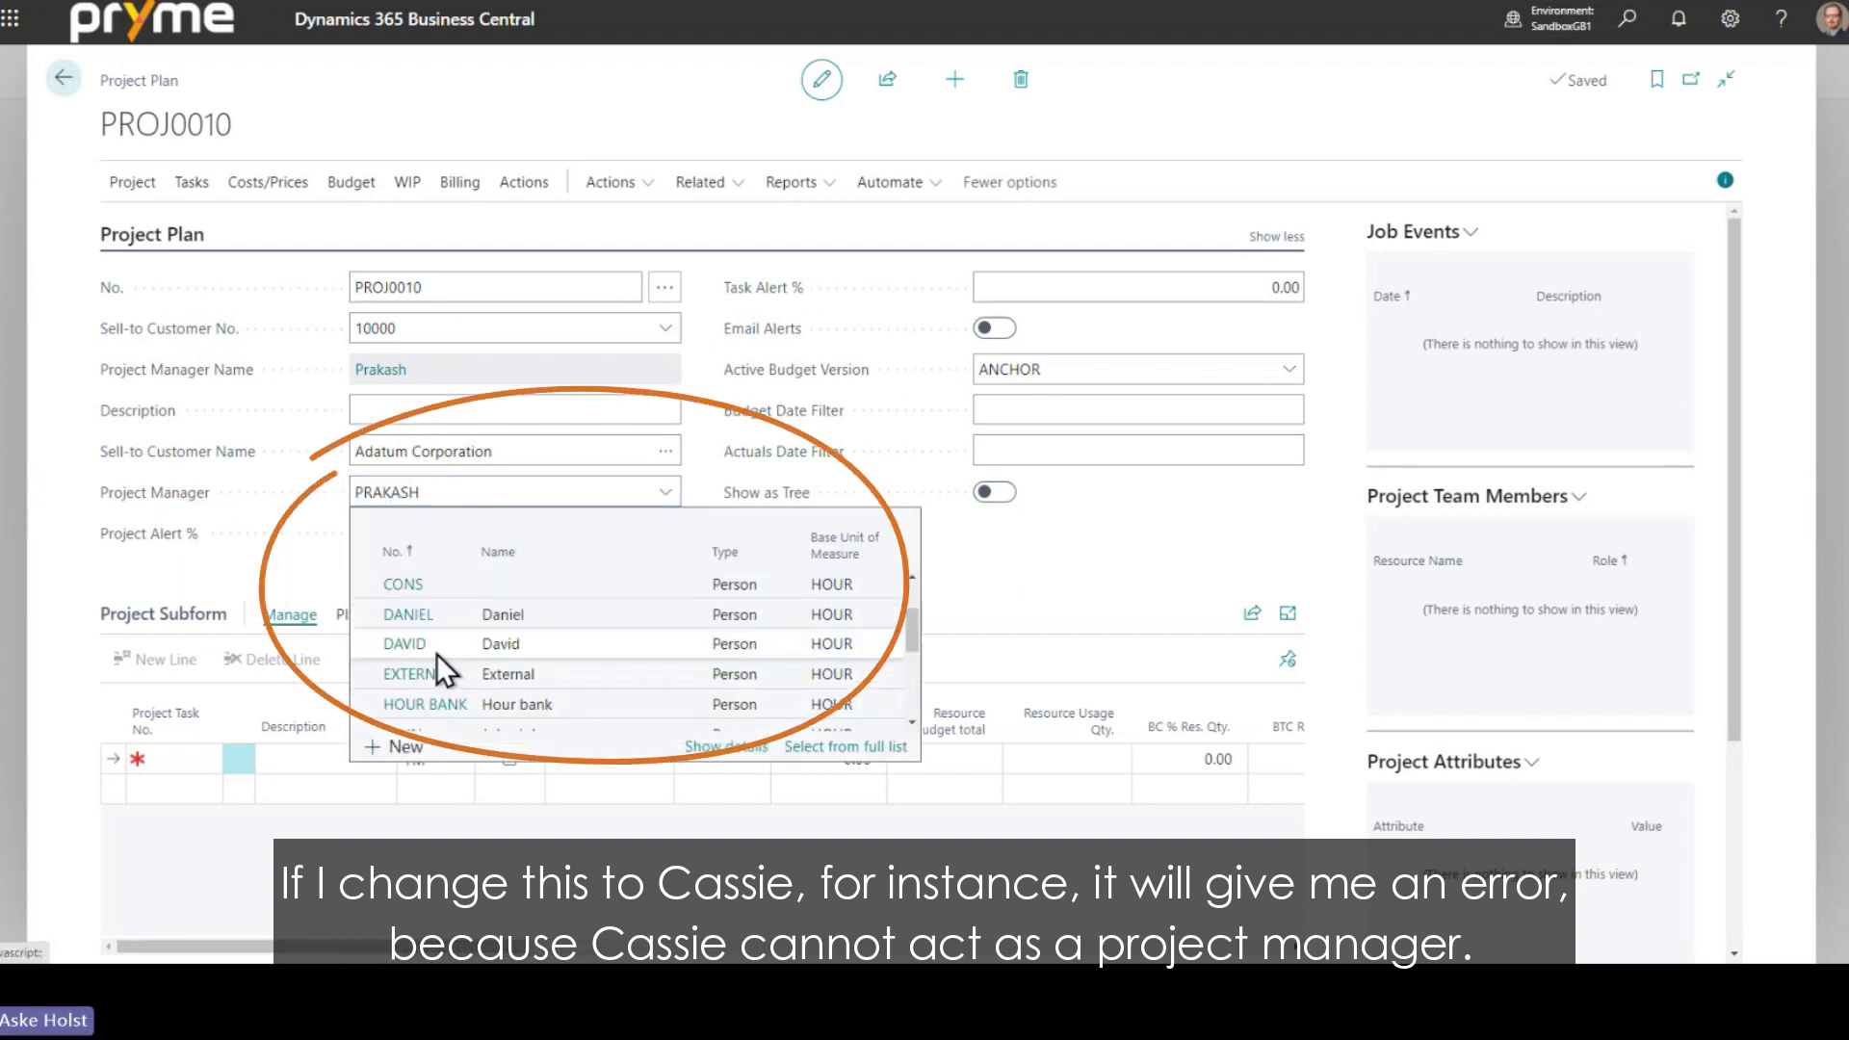
pyautogui.click(412, 584)
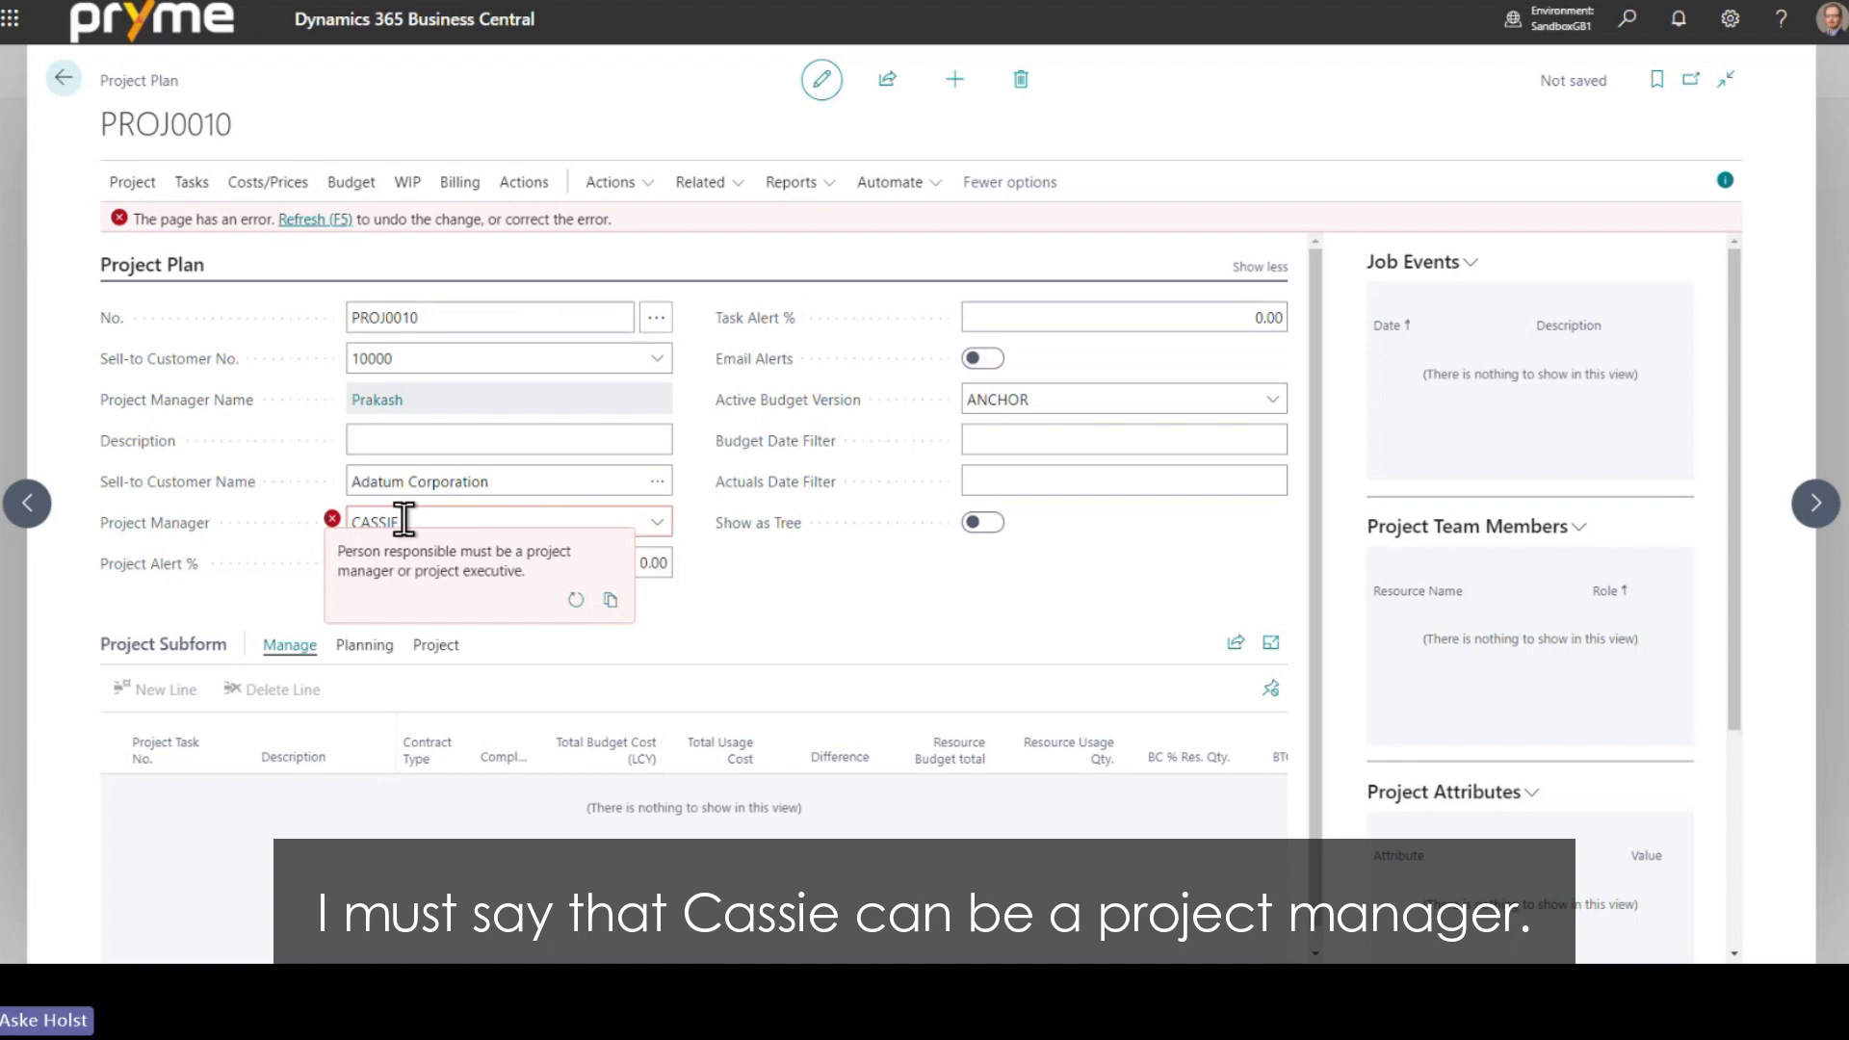
pyautogui.click(540, 482)
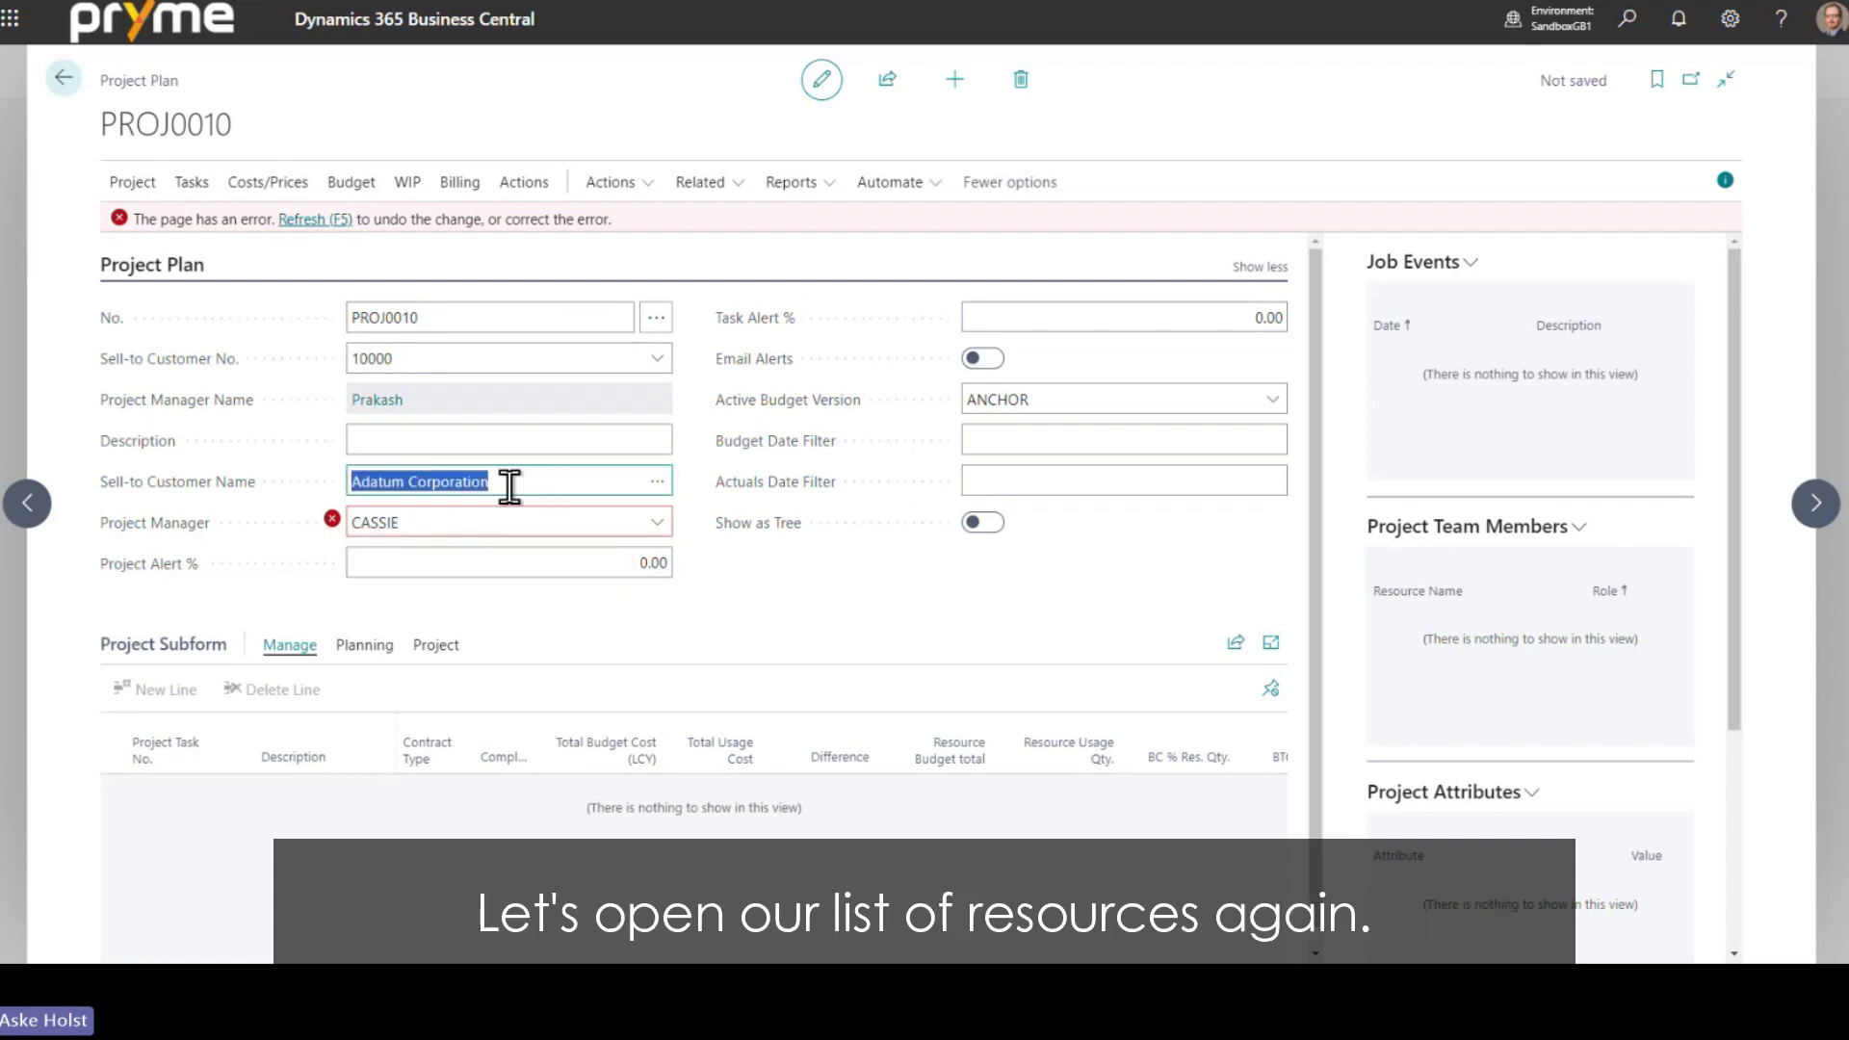
pyautogui.press('F5')
pyautogui.click(1021, 554)
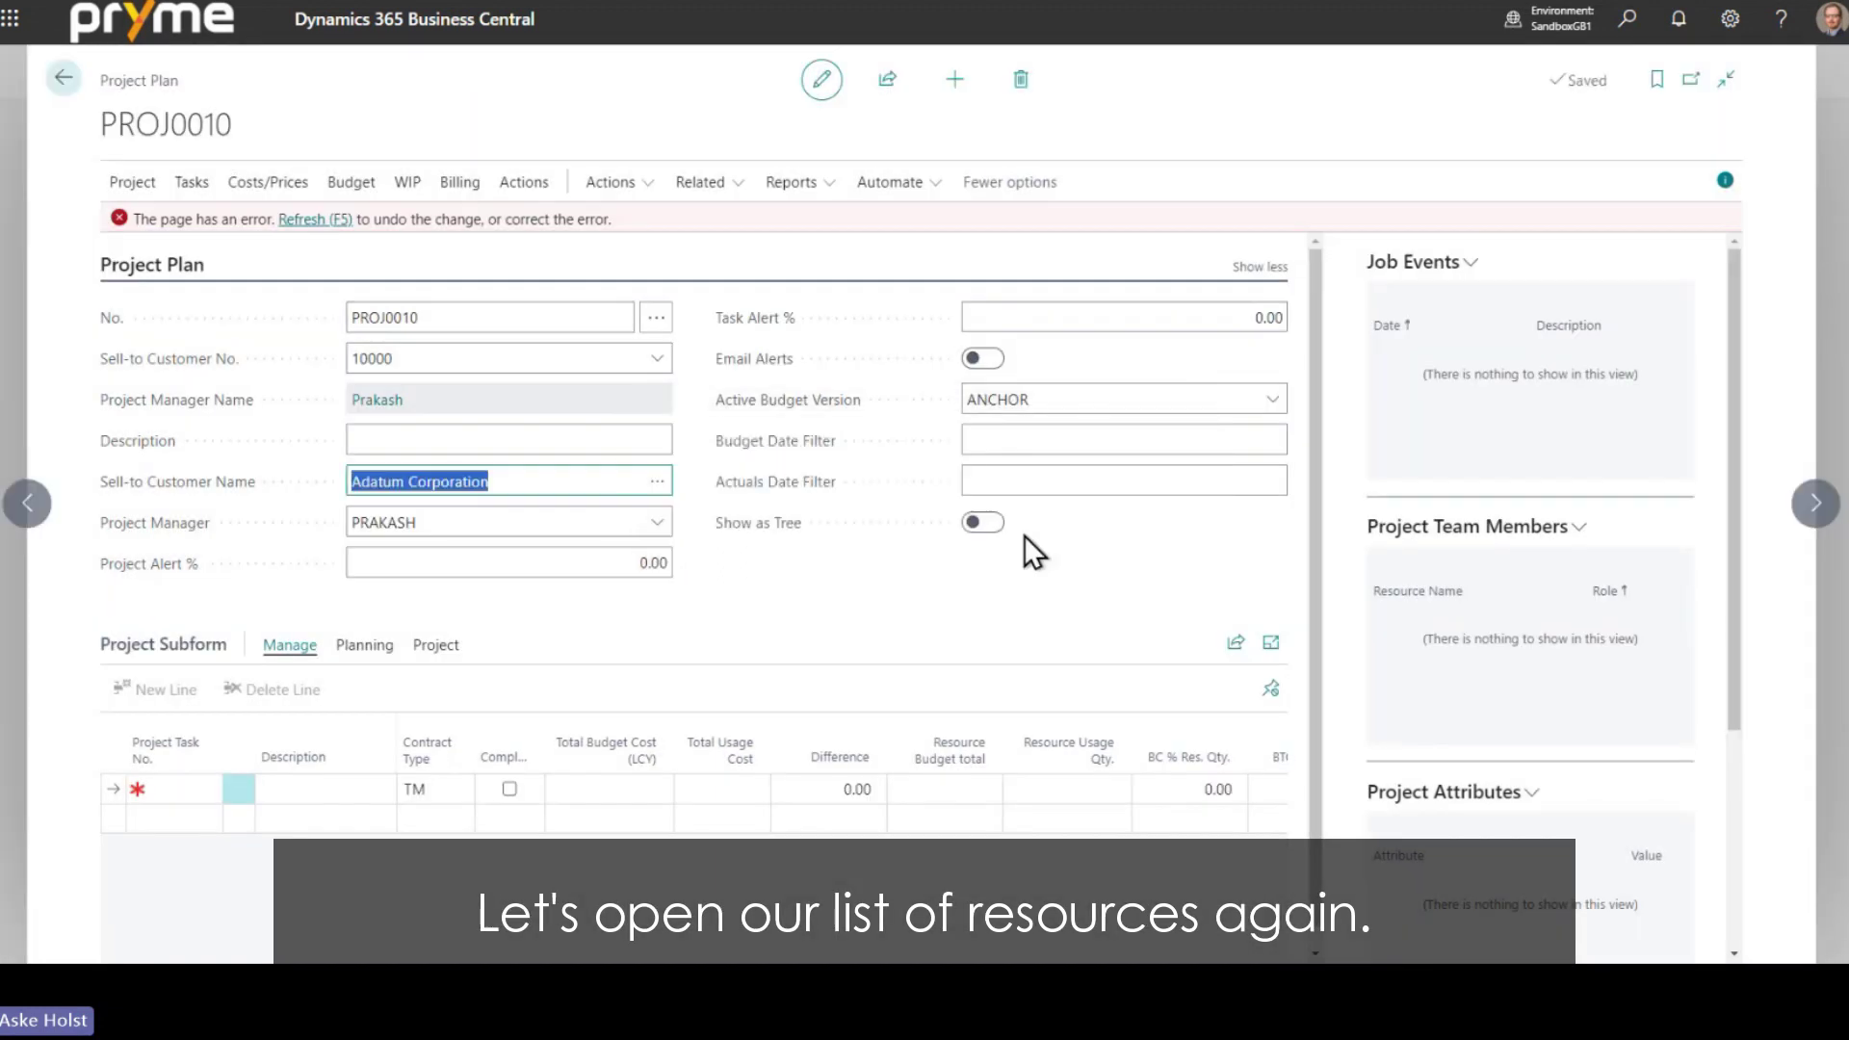
# - Search for the Resources page, turn on Project Manager for the first listed resource, and return to the new project's plan
pyautogui.hotkey('alt', 'q')
pyautogui.write('r')
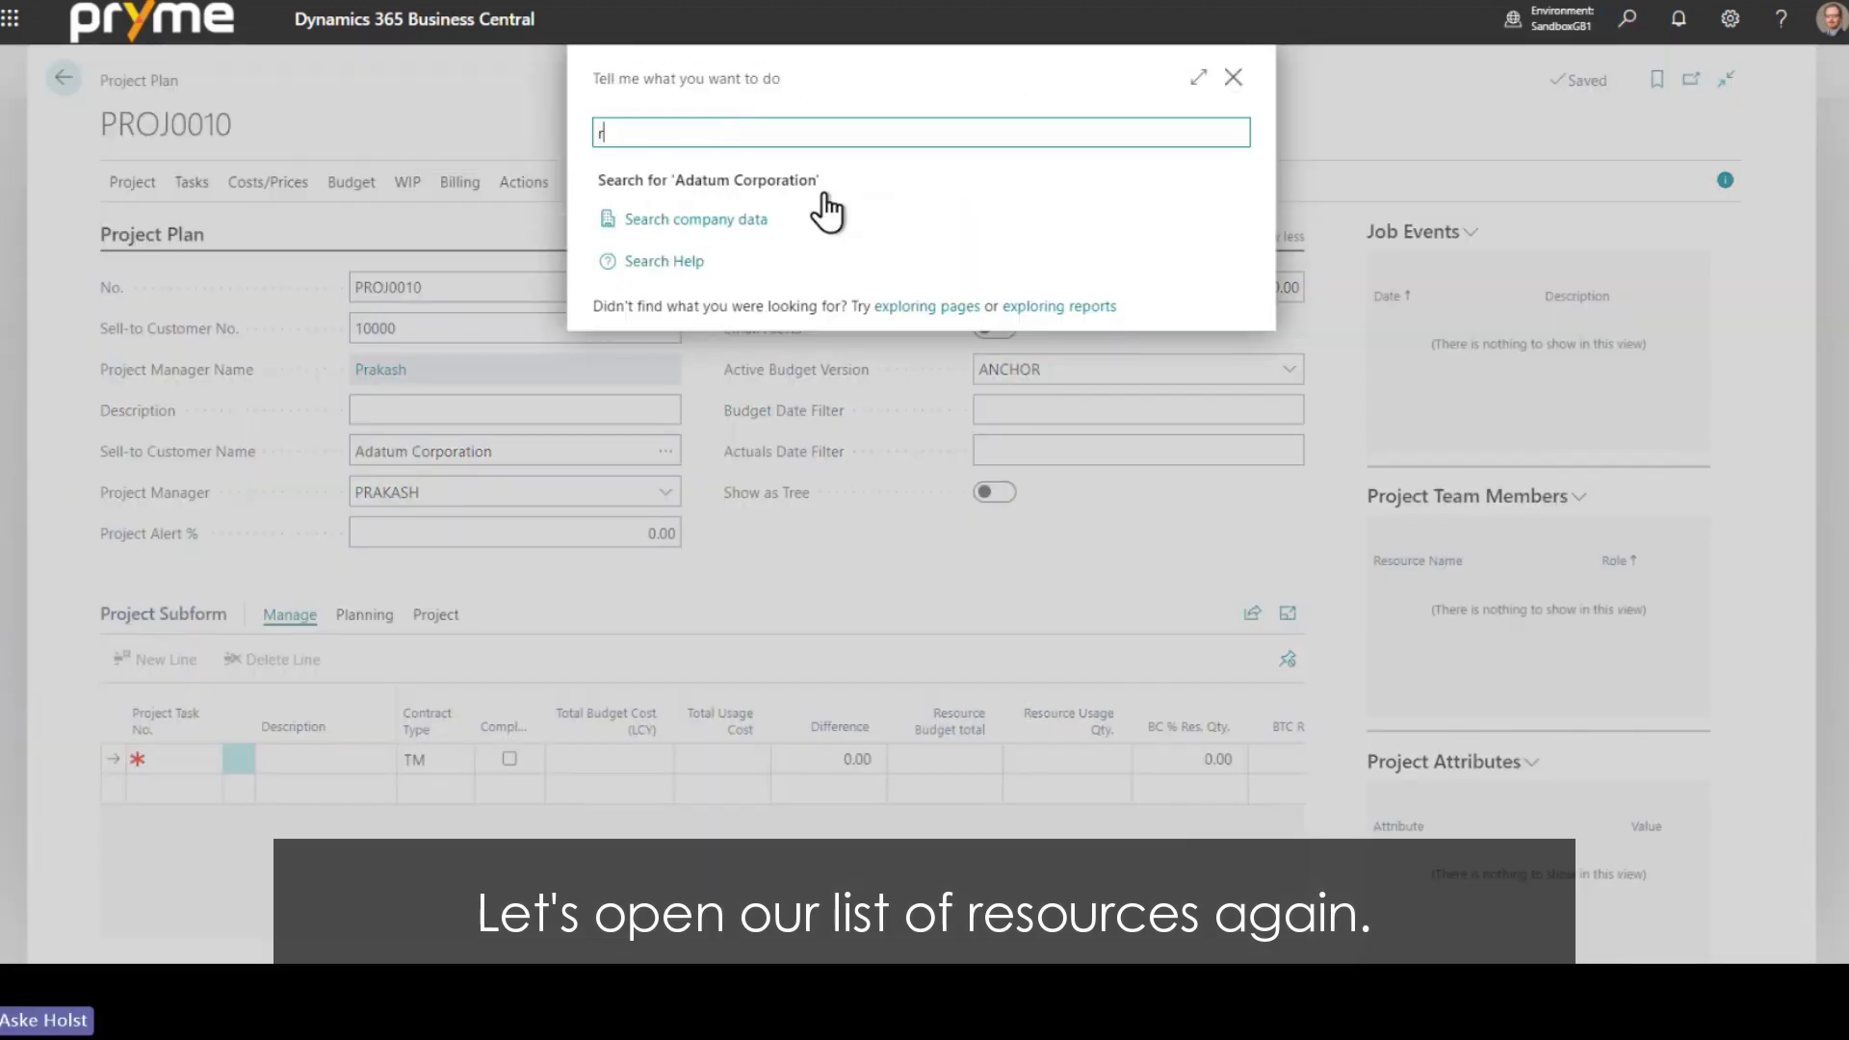
pyautogui.write('esource')
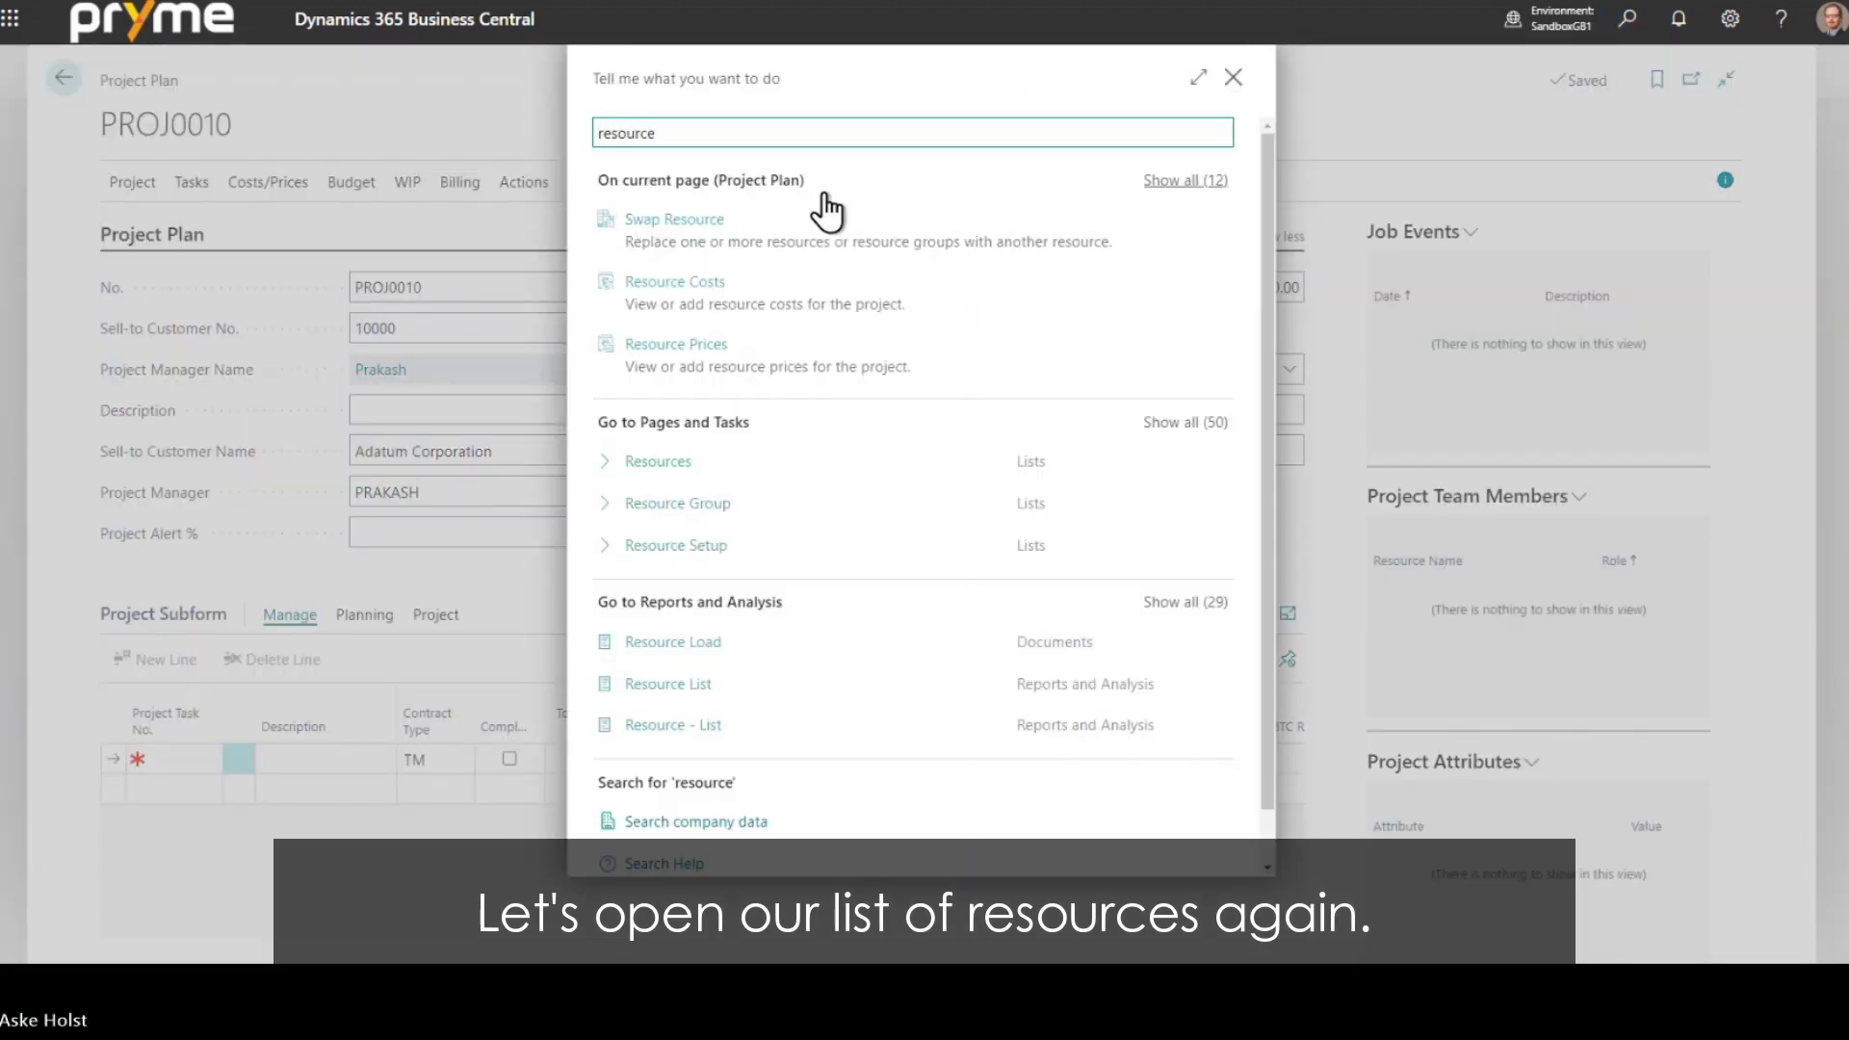
pyautogui.click(701, 459)
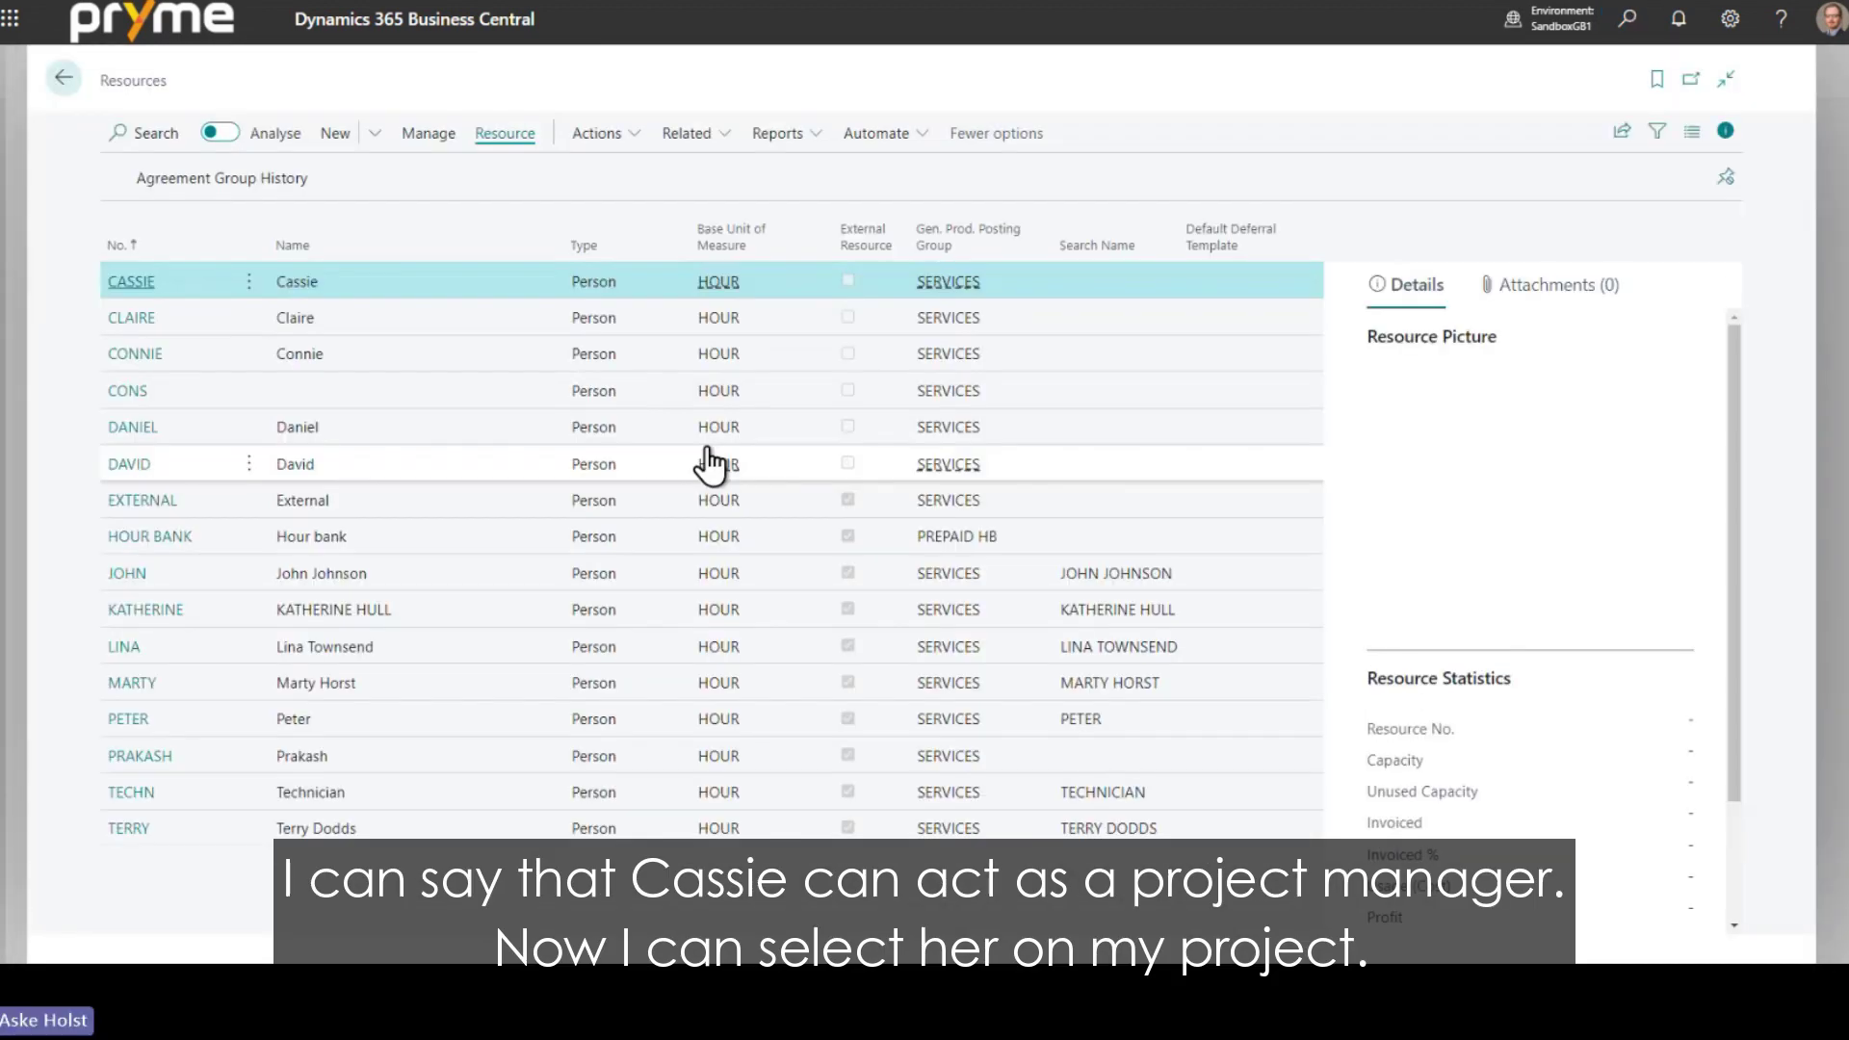
pyautogui.click(131, 286)
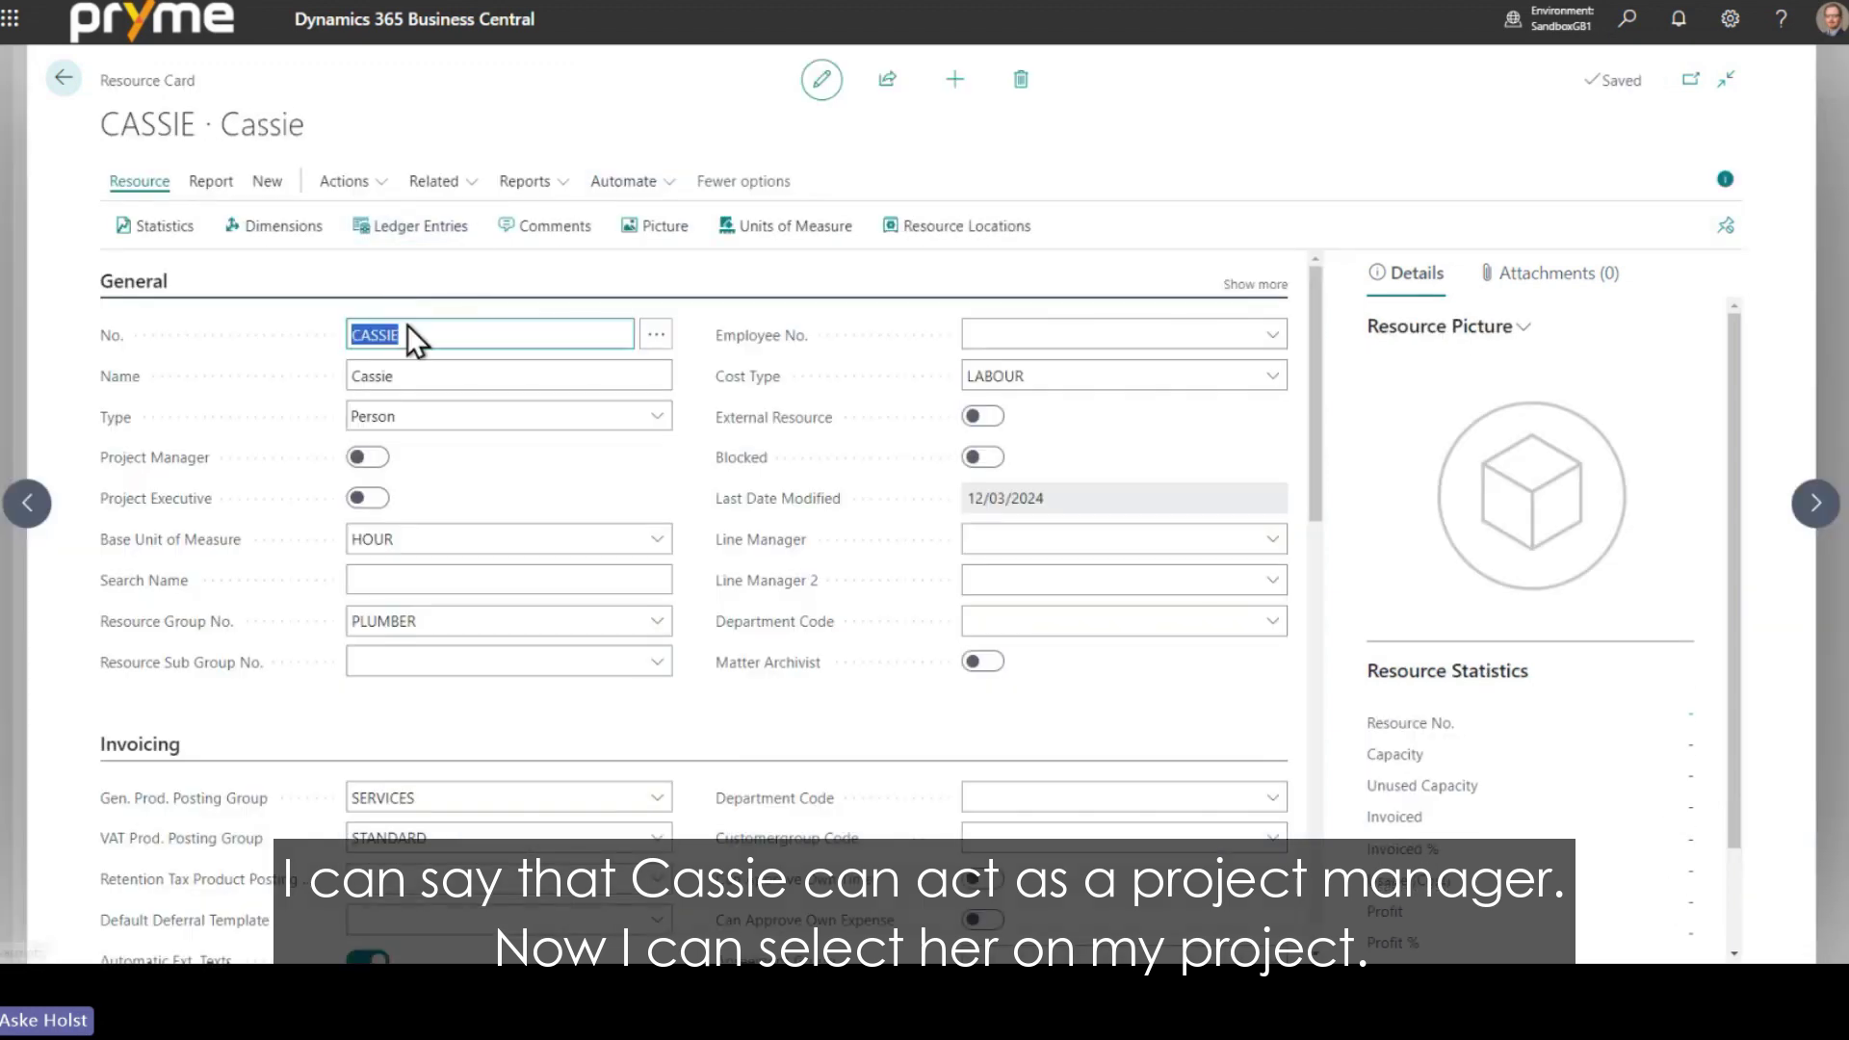
pyautogui.click(371, 457)
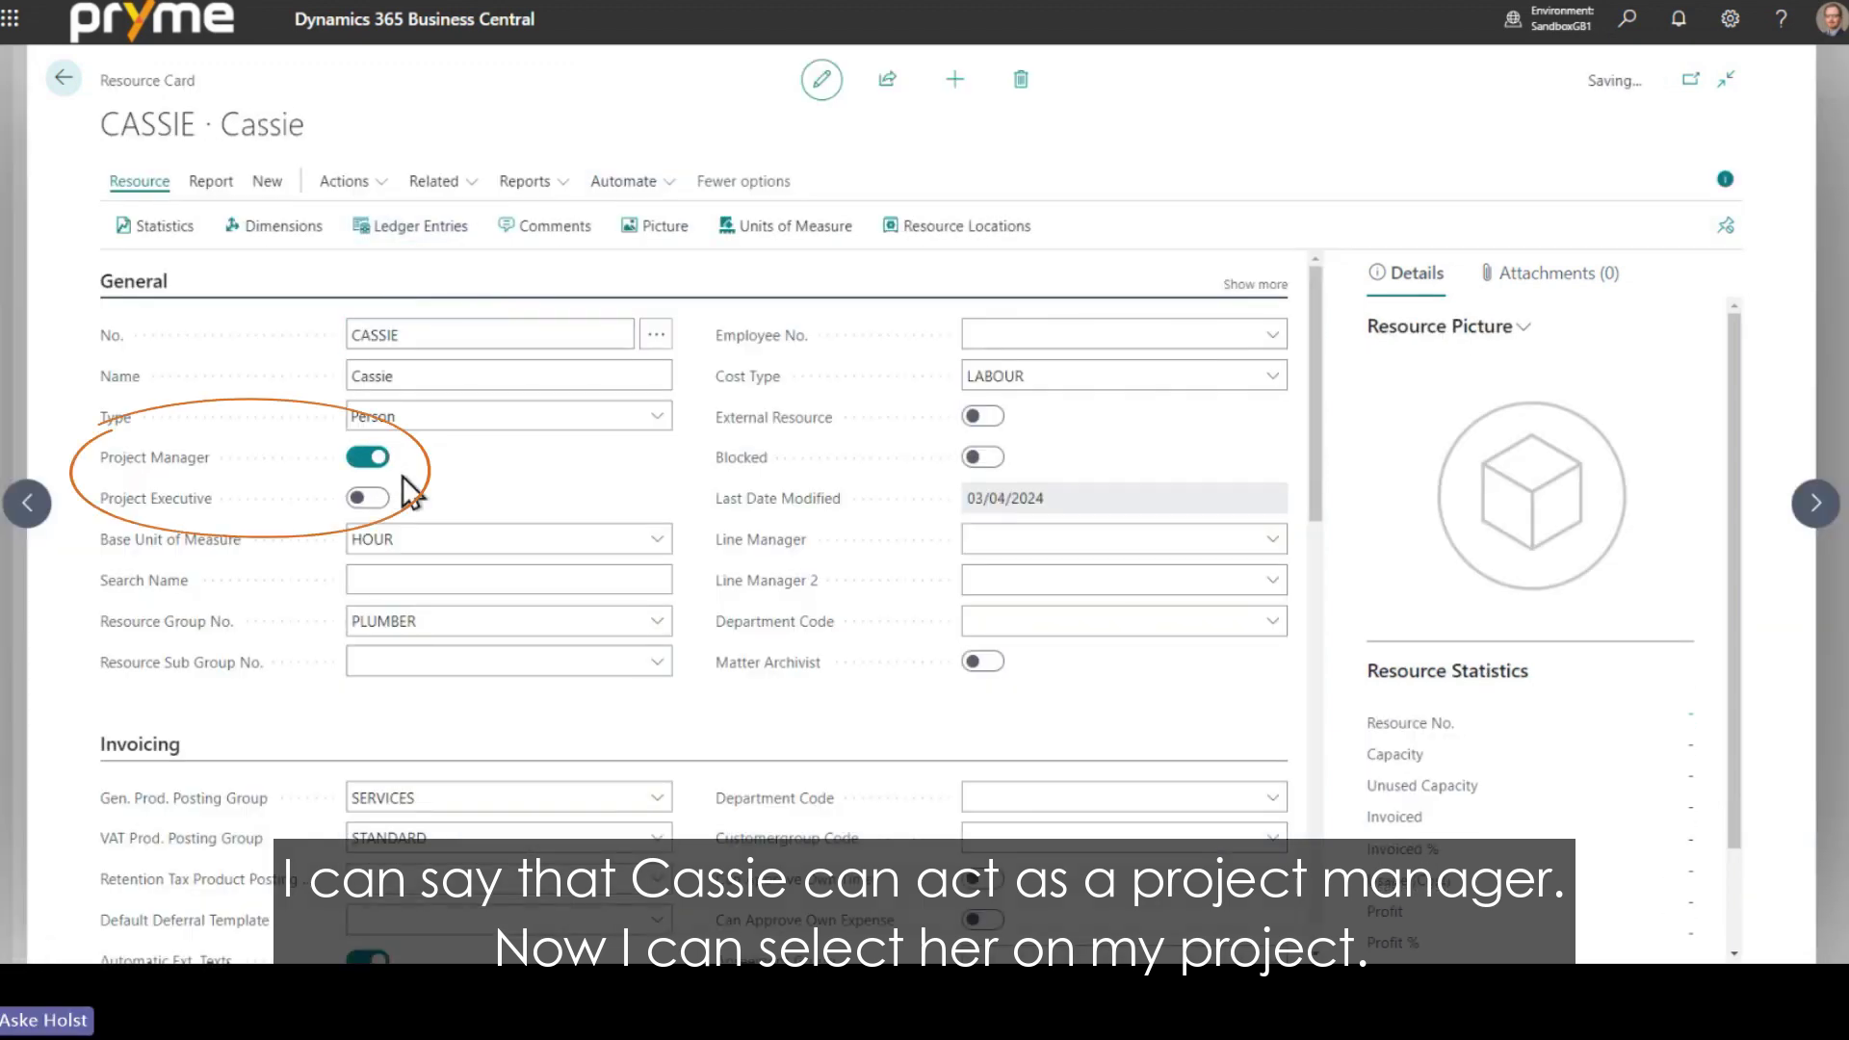
pyautogui.click(64, 77)
pyautogui.click(64, 77)
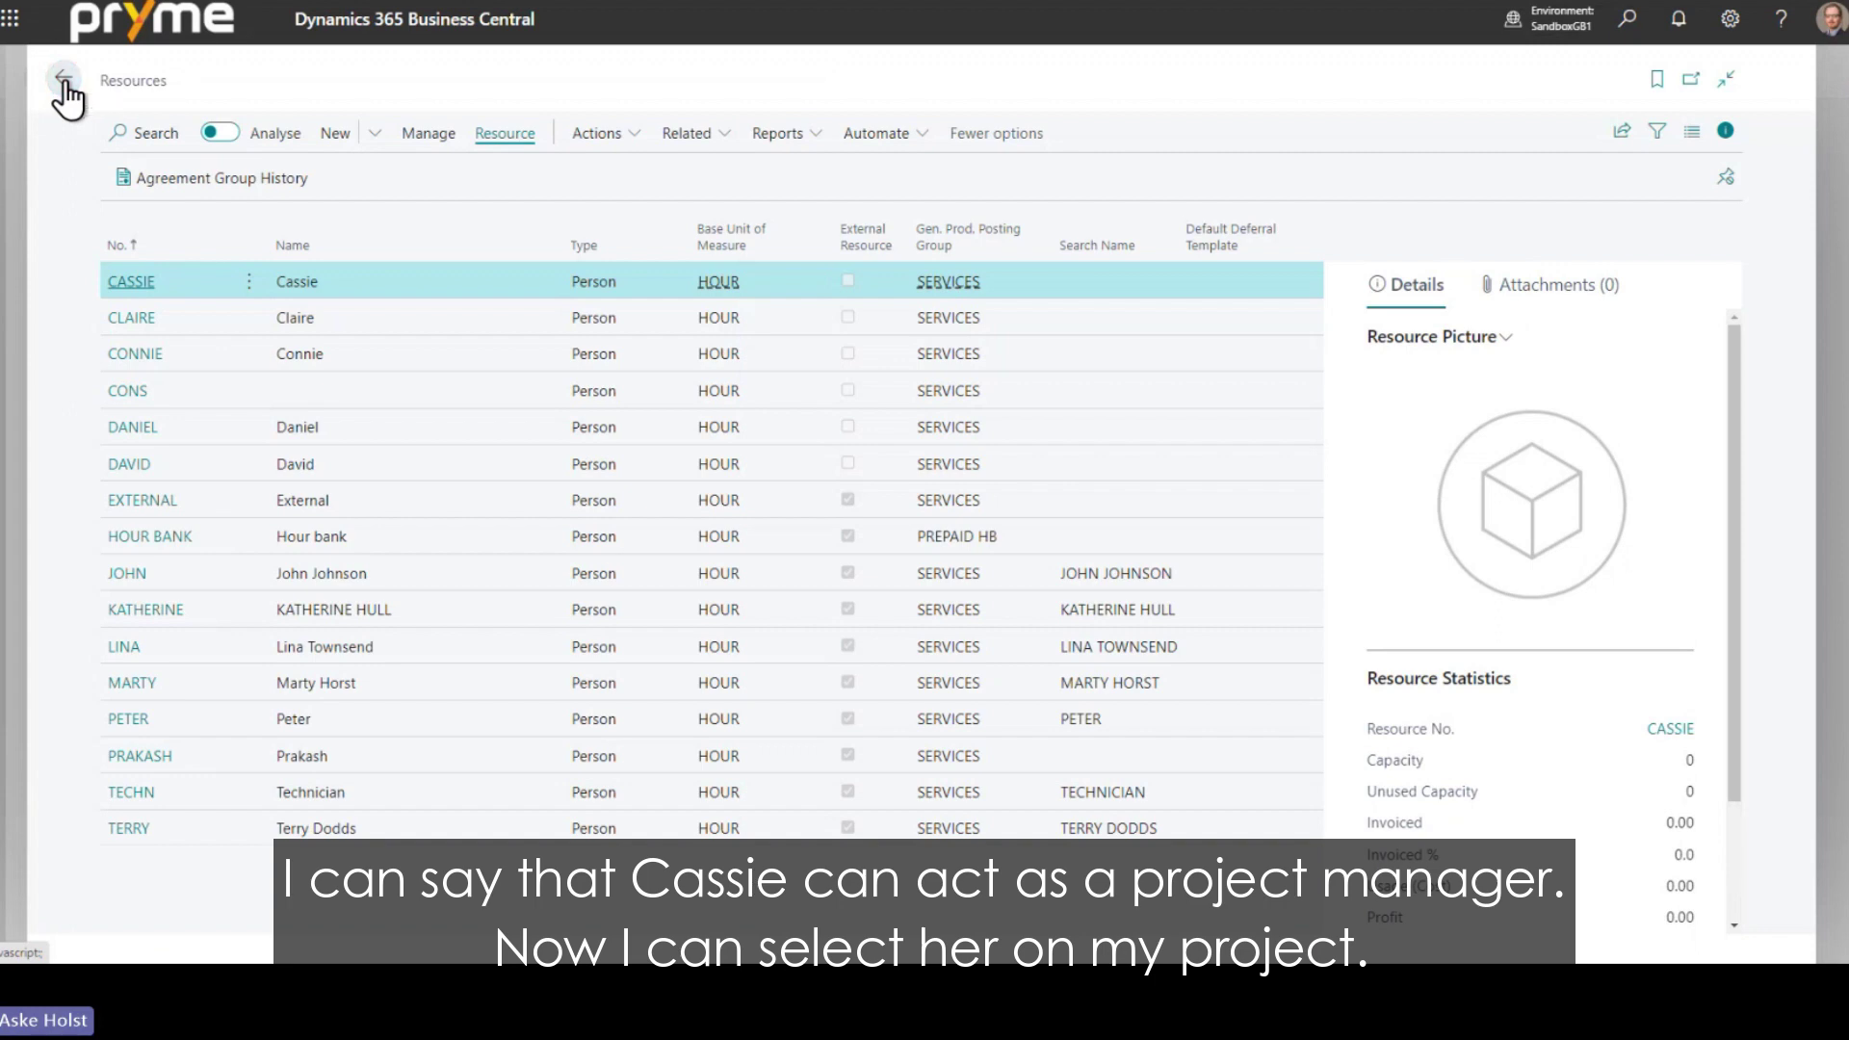
# - Set the new project's Project Manager to the first resource in the lookup list
pyautogui.click(660, 492)
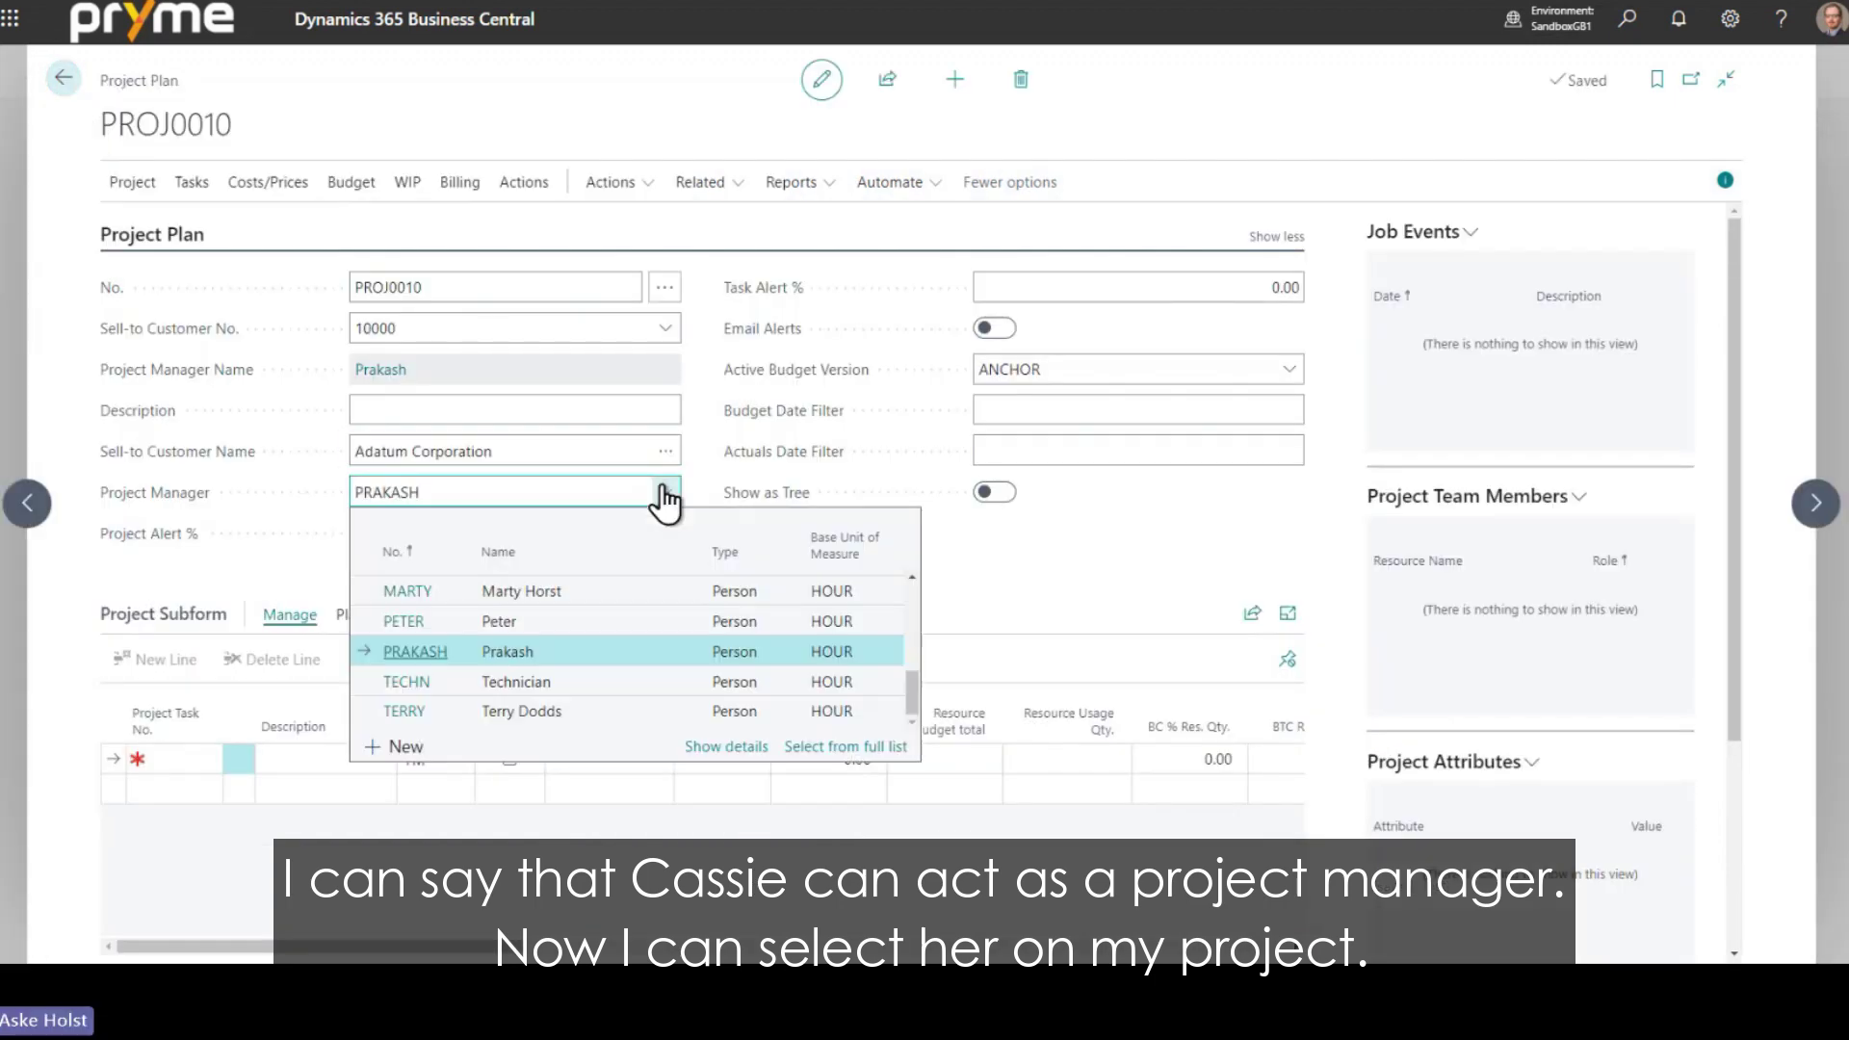
pyautogui.scroll(5, 411, 661)
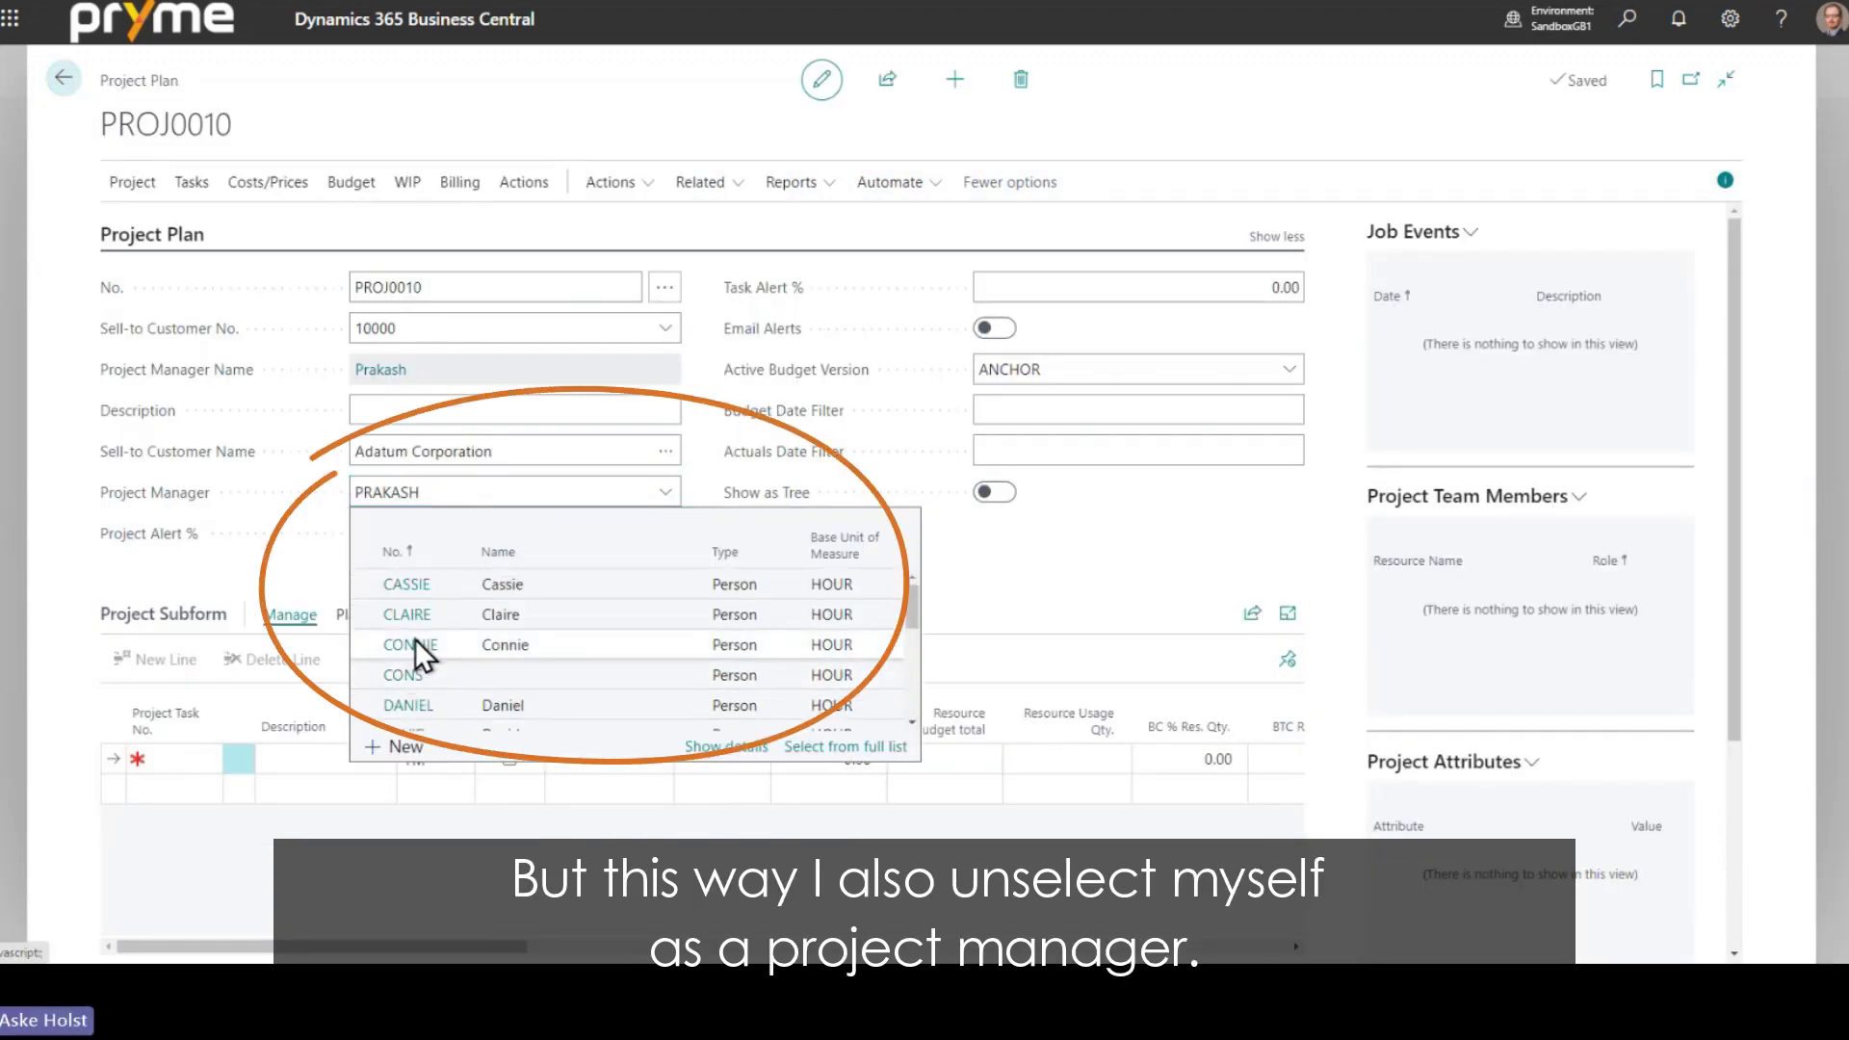
pyautogui.click(418, 584)
pyautogui.click(1019, 557)
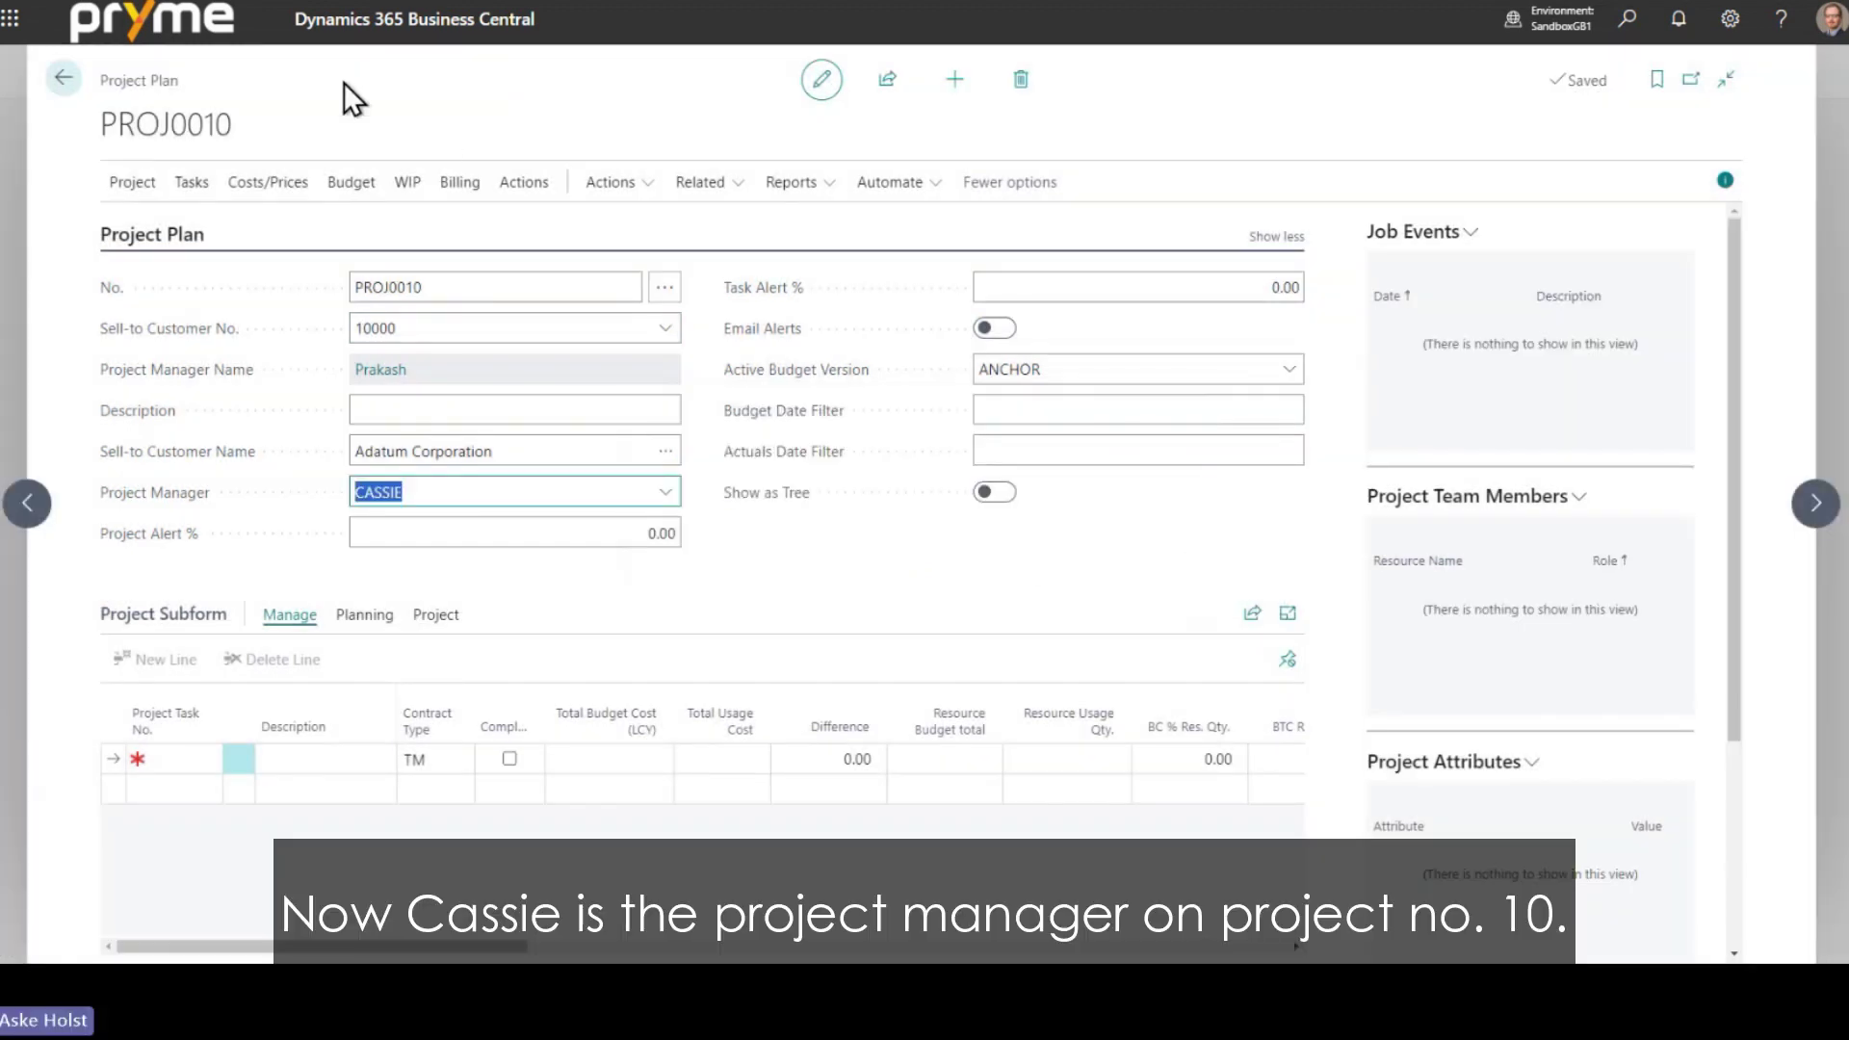
# - Close the project plan, review the projects list for PROJ0010, and return to the role centre home page
pyautogui.click(344, 83)
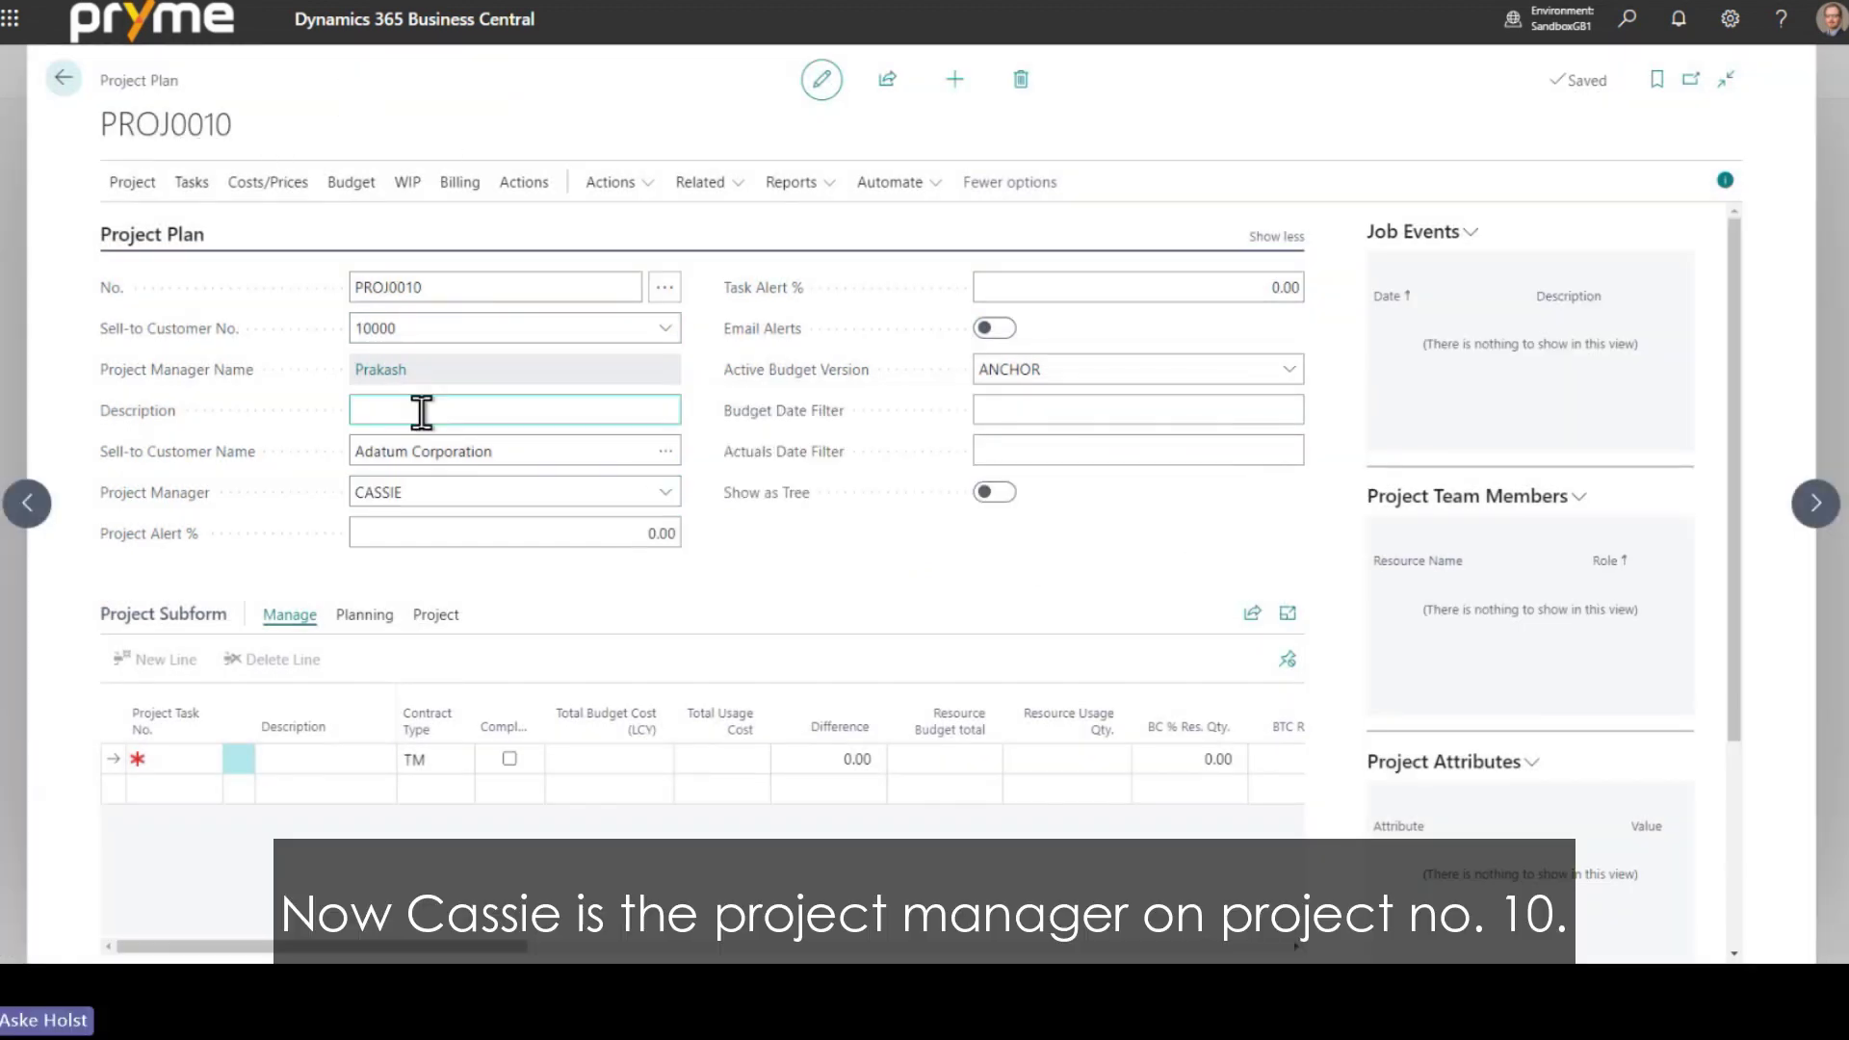
pyautogui.click(62, 79)
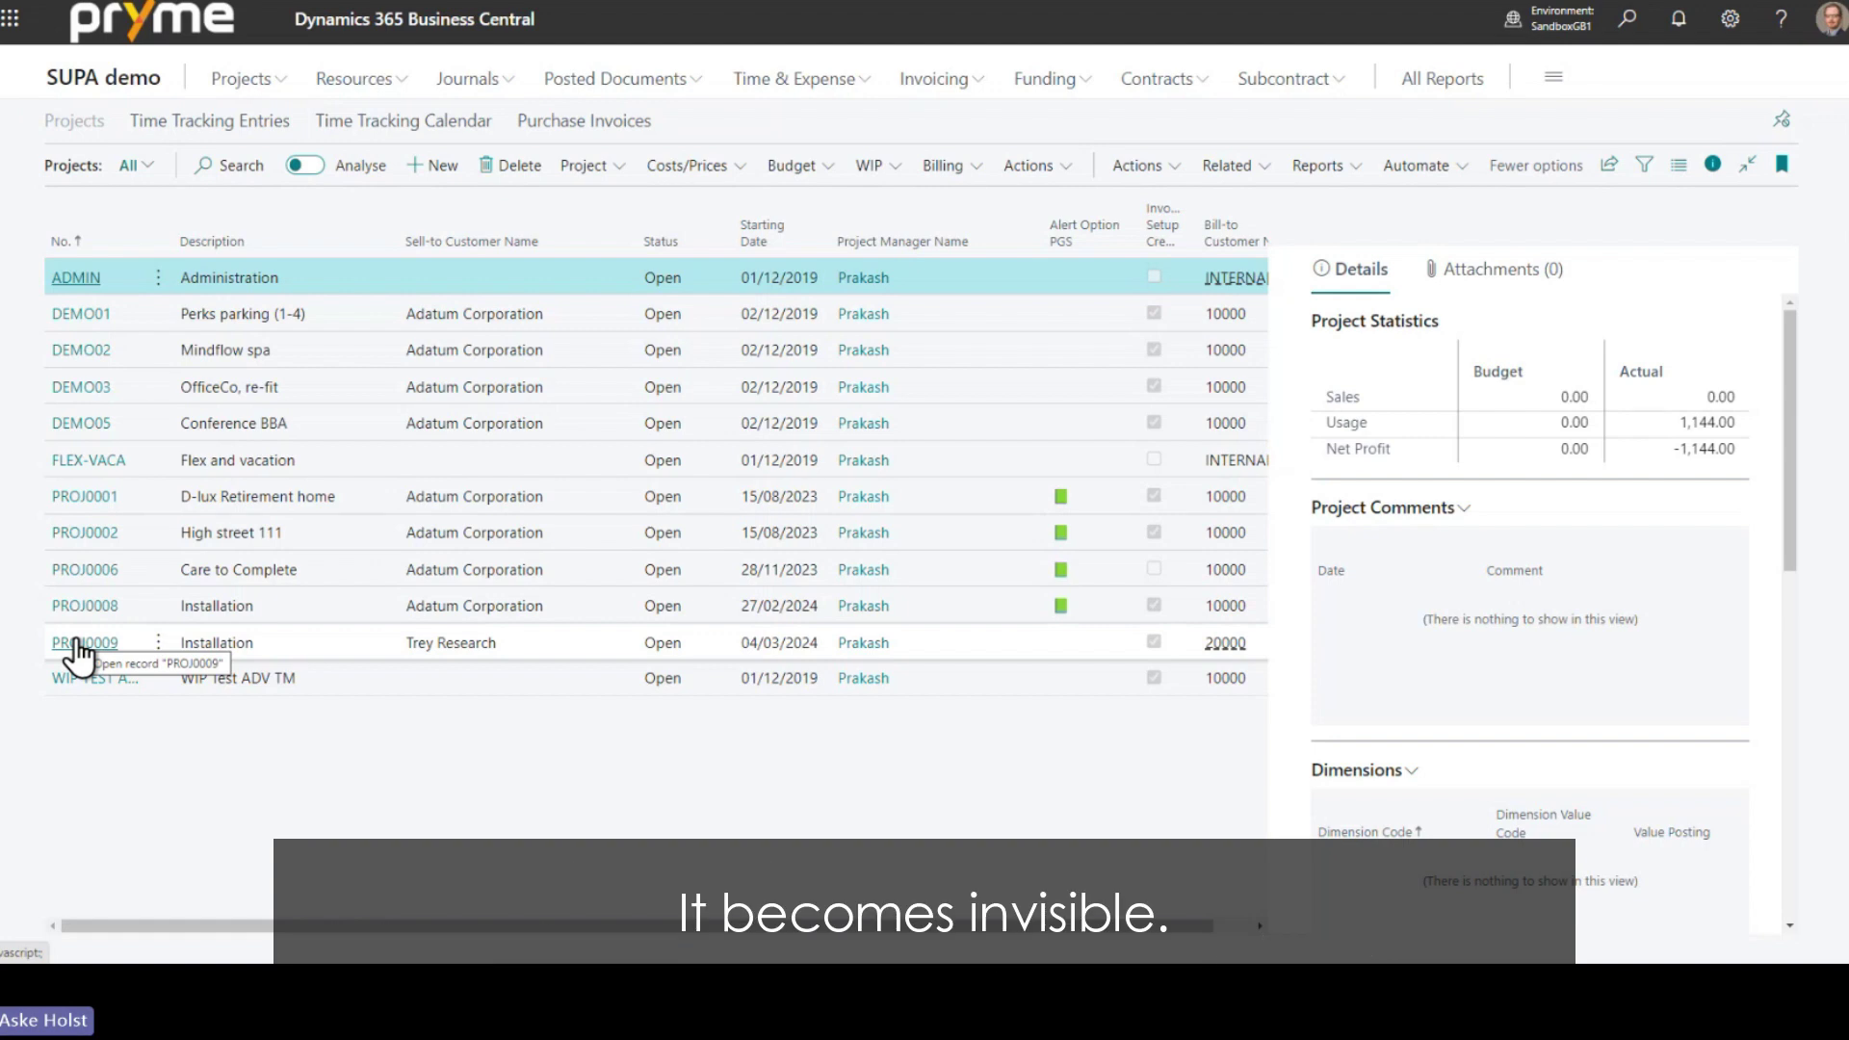
pyautogui.click(146, 83)
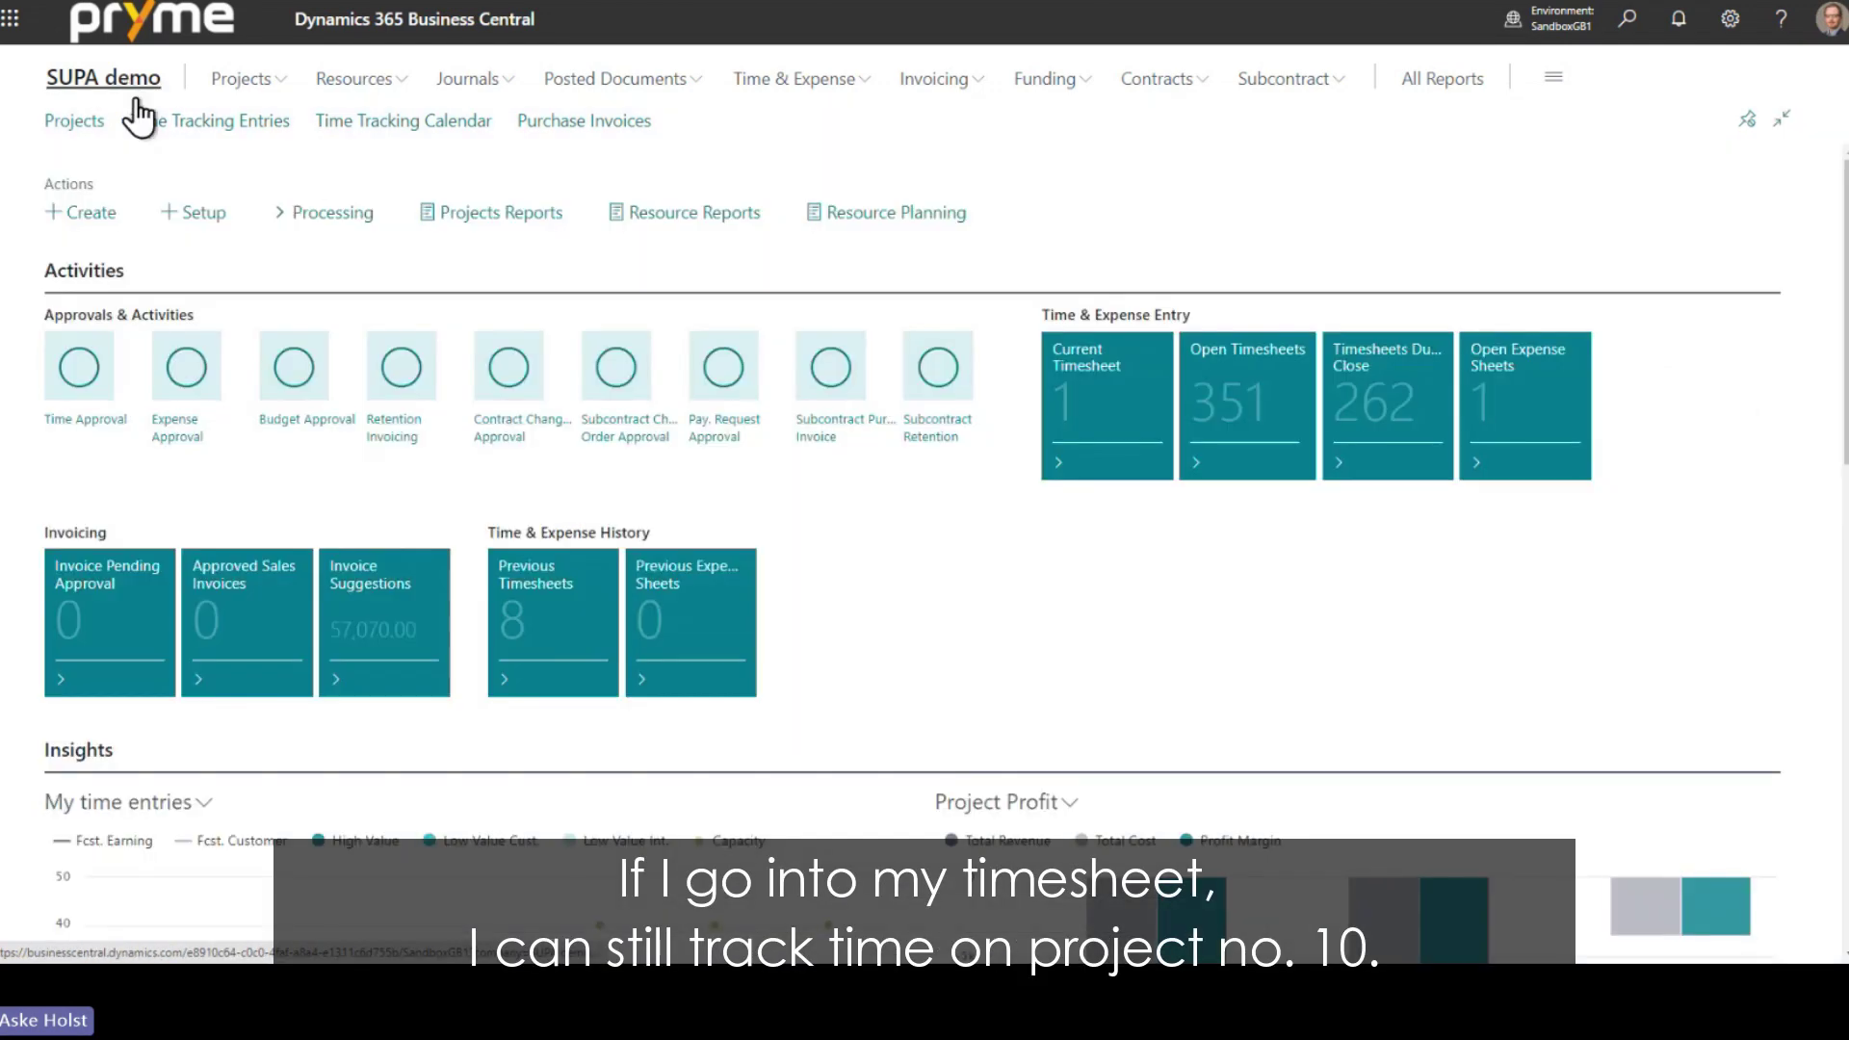
# - Open the current timesheet and choose PROJ0010 as the project on the Monday entry
pyautogui.click(1093, 397)
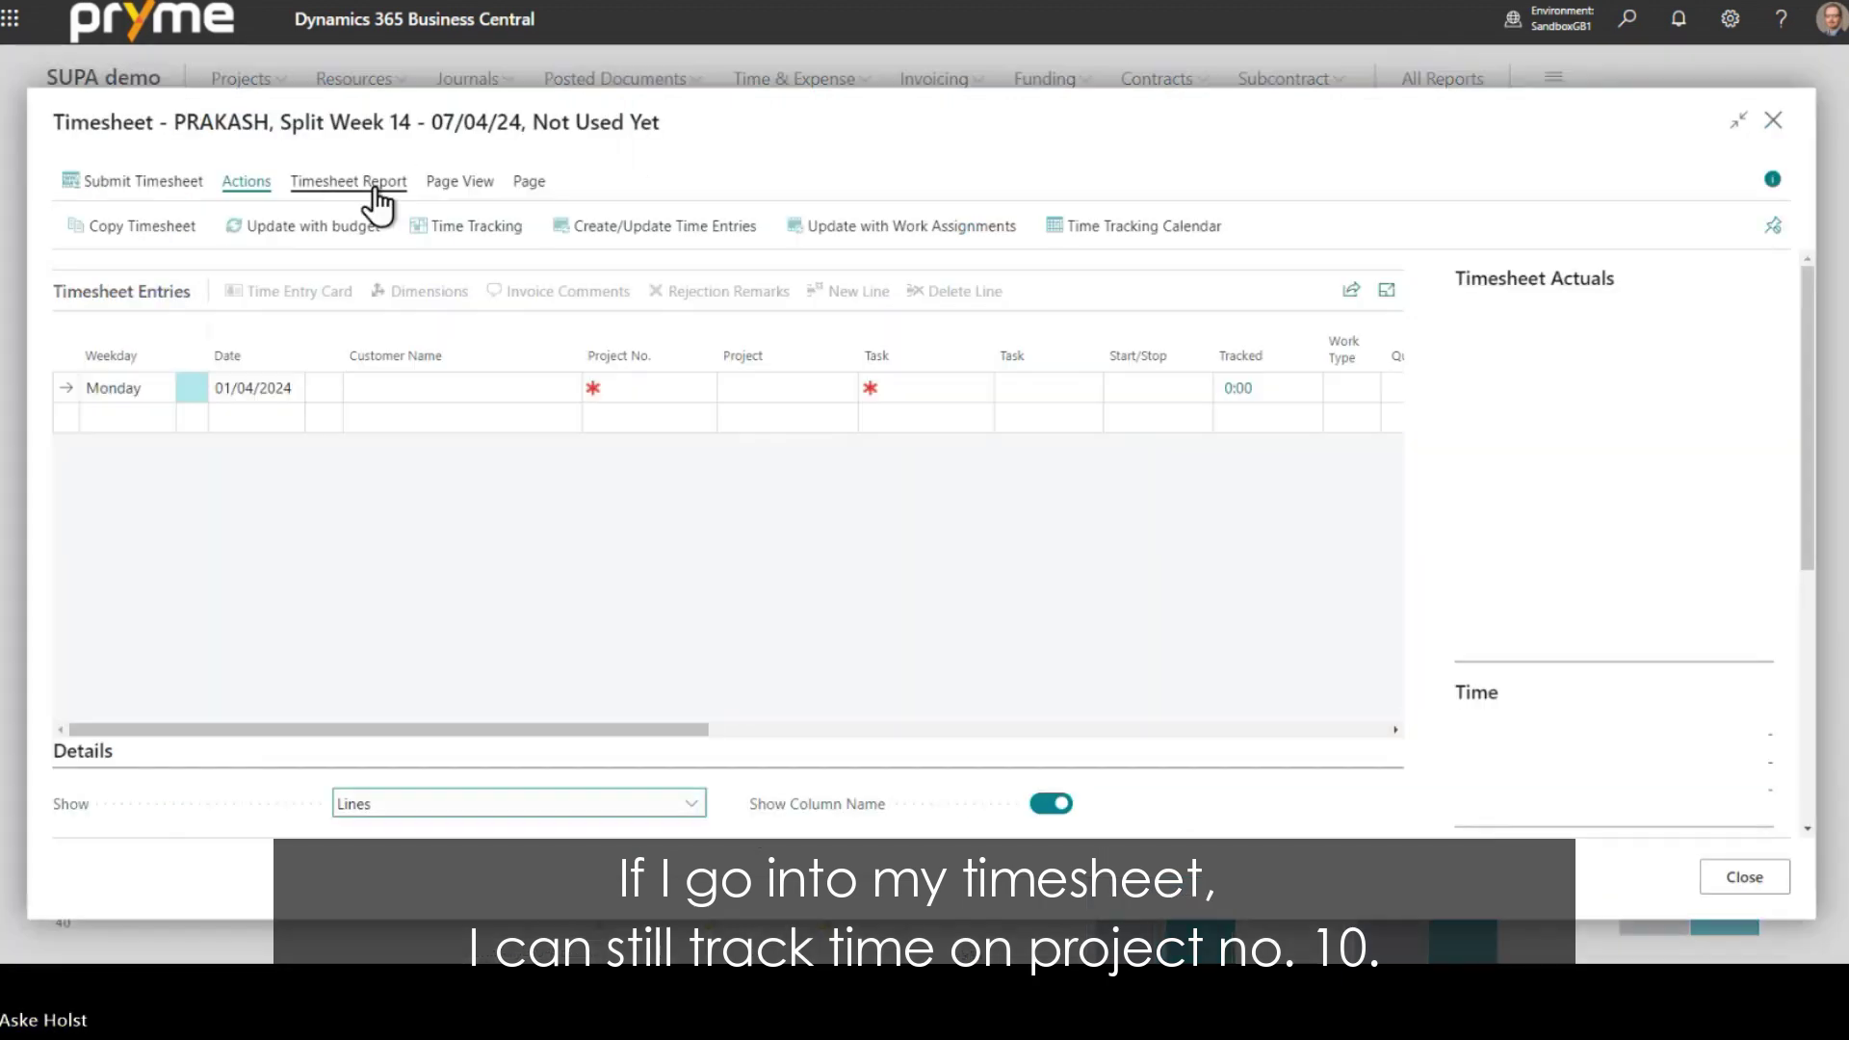
pyautogui.click(637, 387)
pyautogui.click(667, 388)
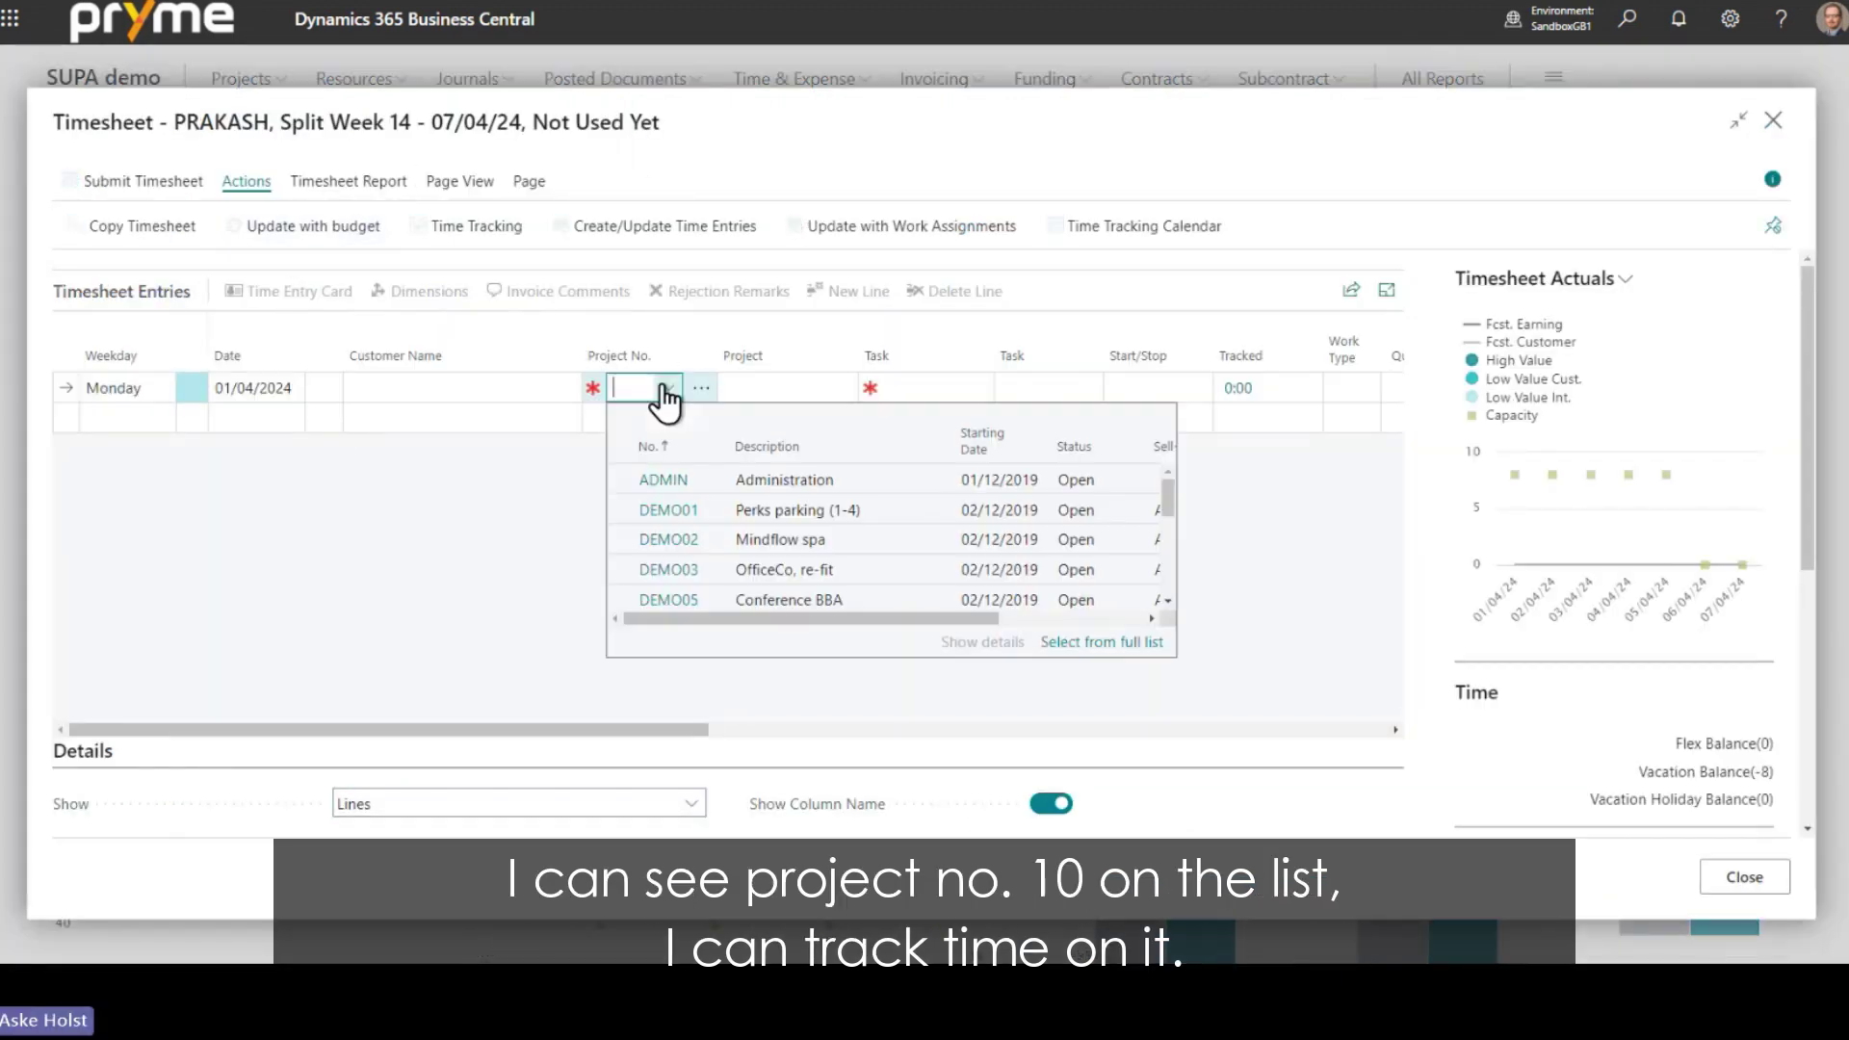
pyautogui.scroll(-5, 719, 544)
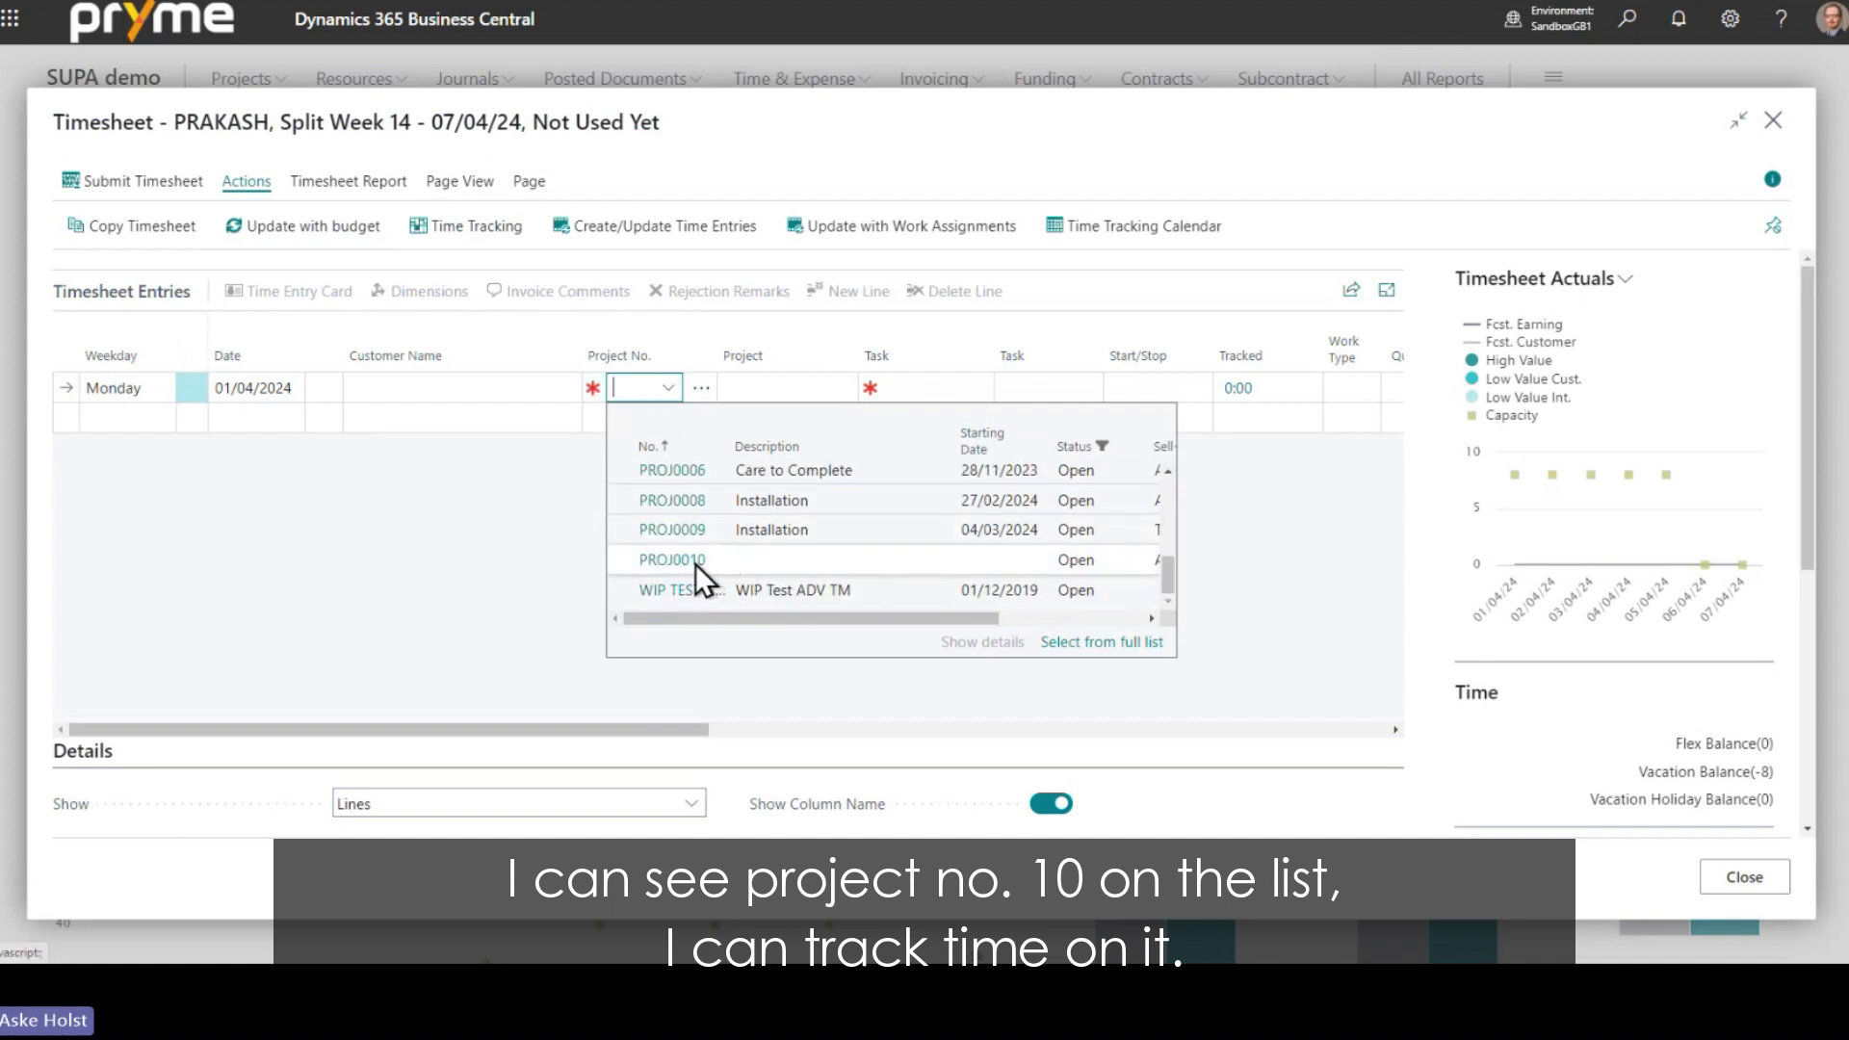
pyautogui.click(695, 563)
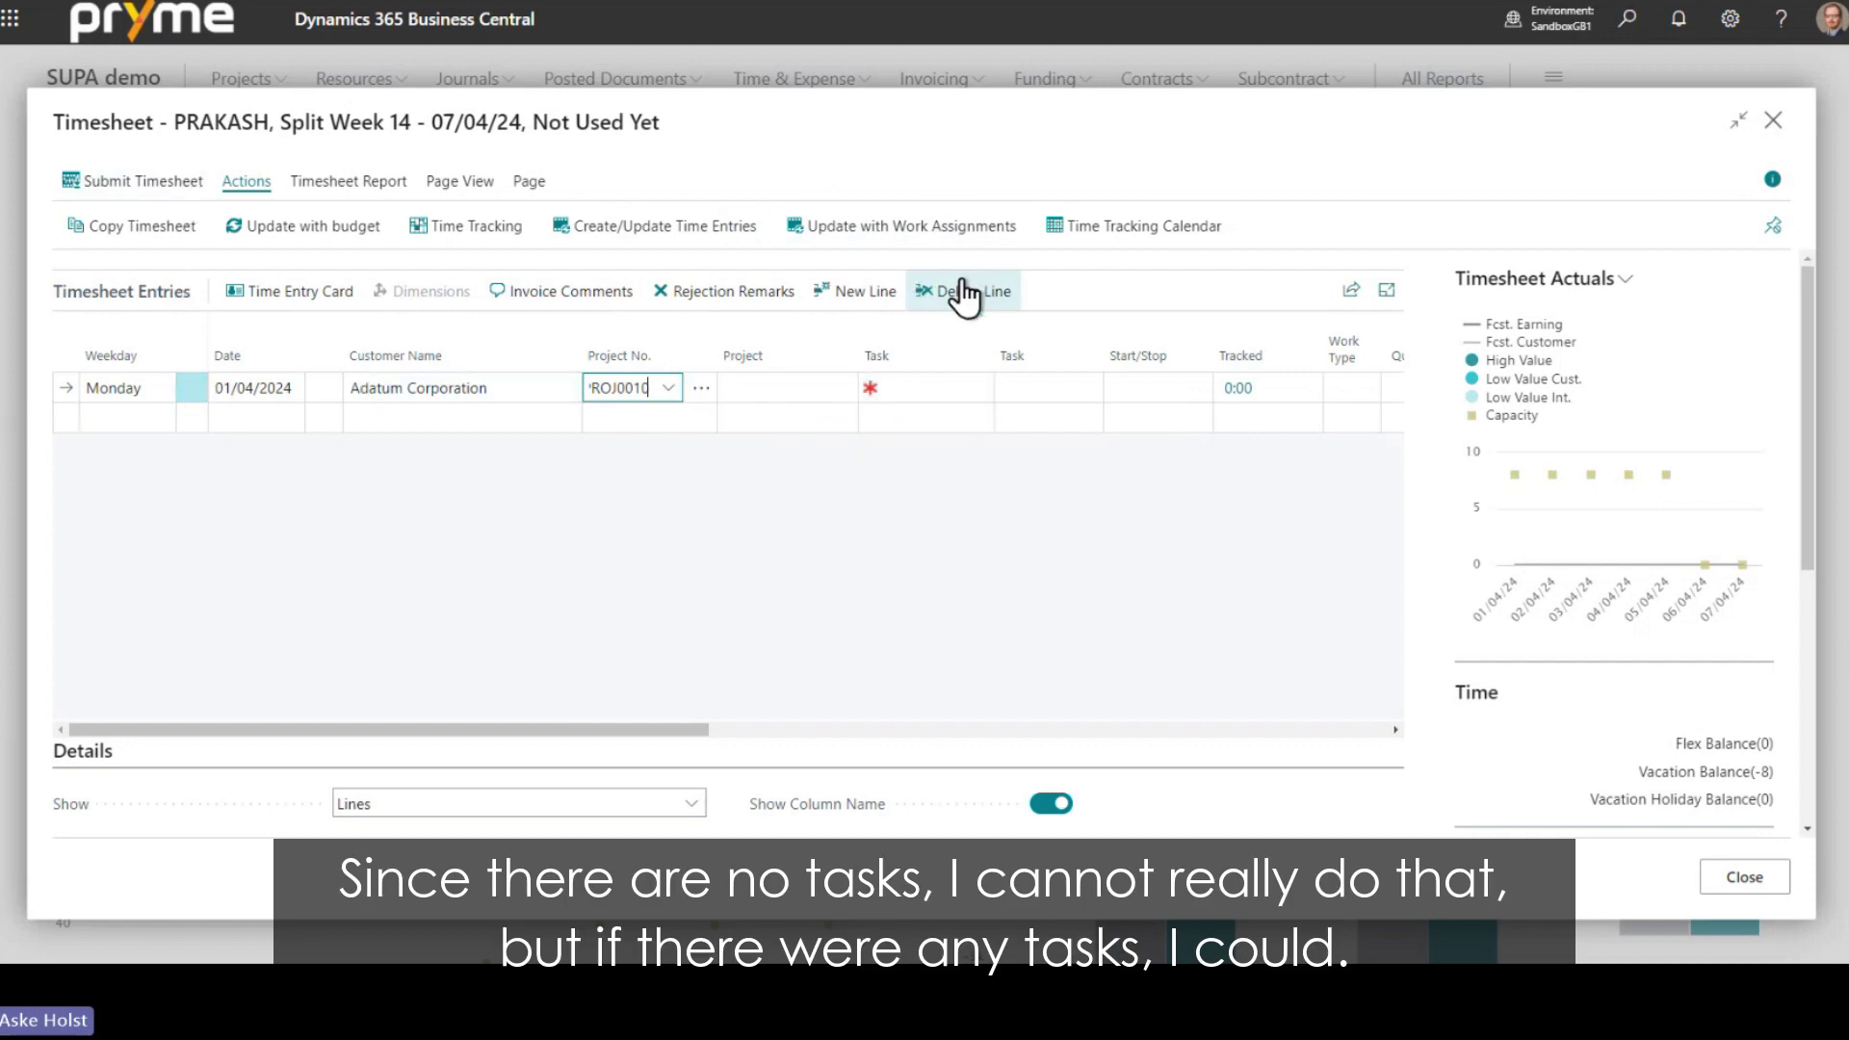
# - Delete the PROJ0010 entry, close the timesheet, and reopen the projects list
pyautogui.click(964, 296)
pyautogui.click(1018, 551)
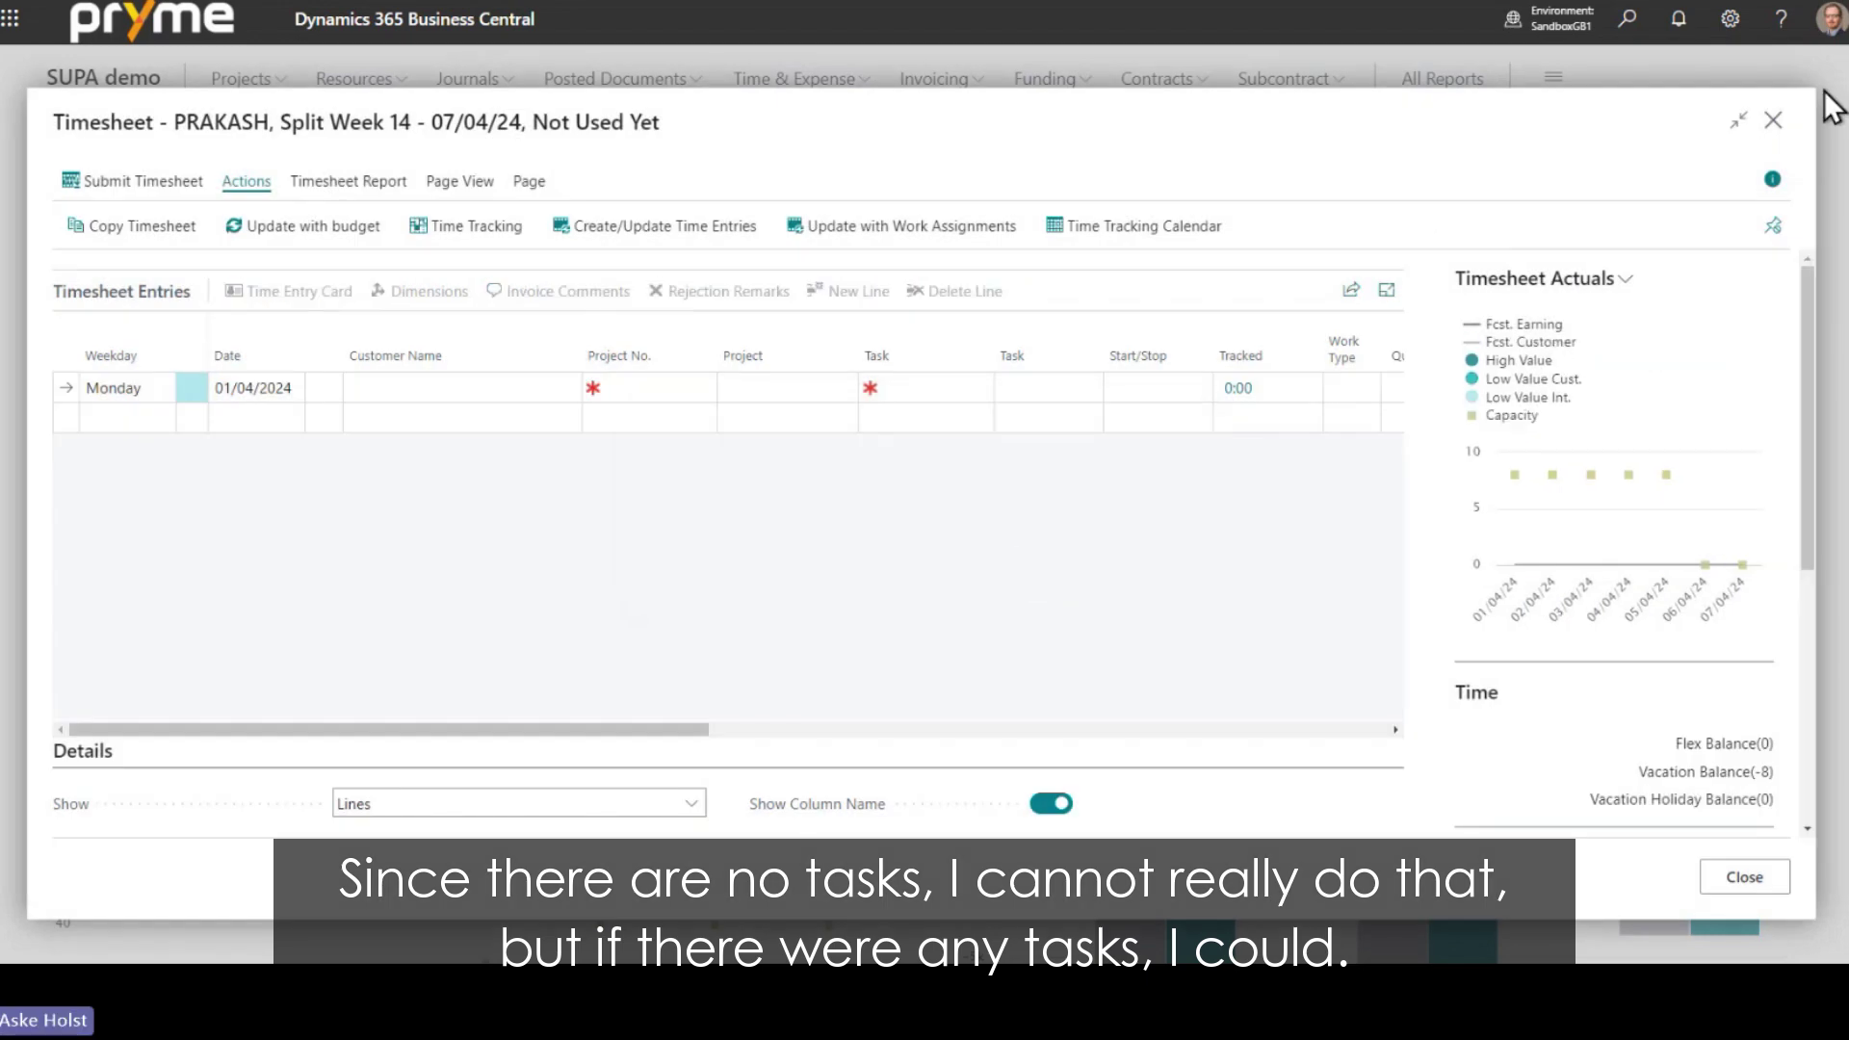
pyautogui.click(1774, 121)
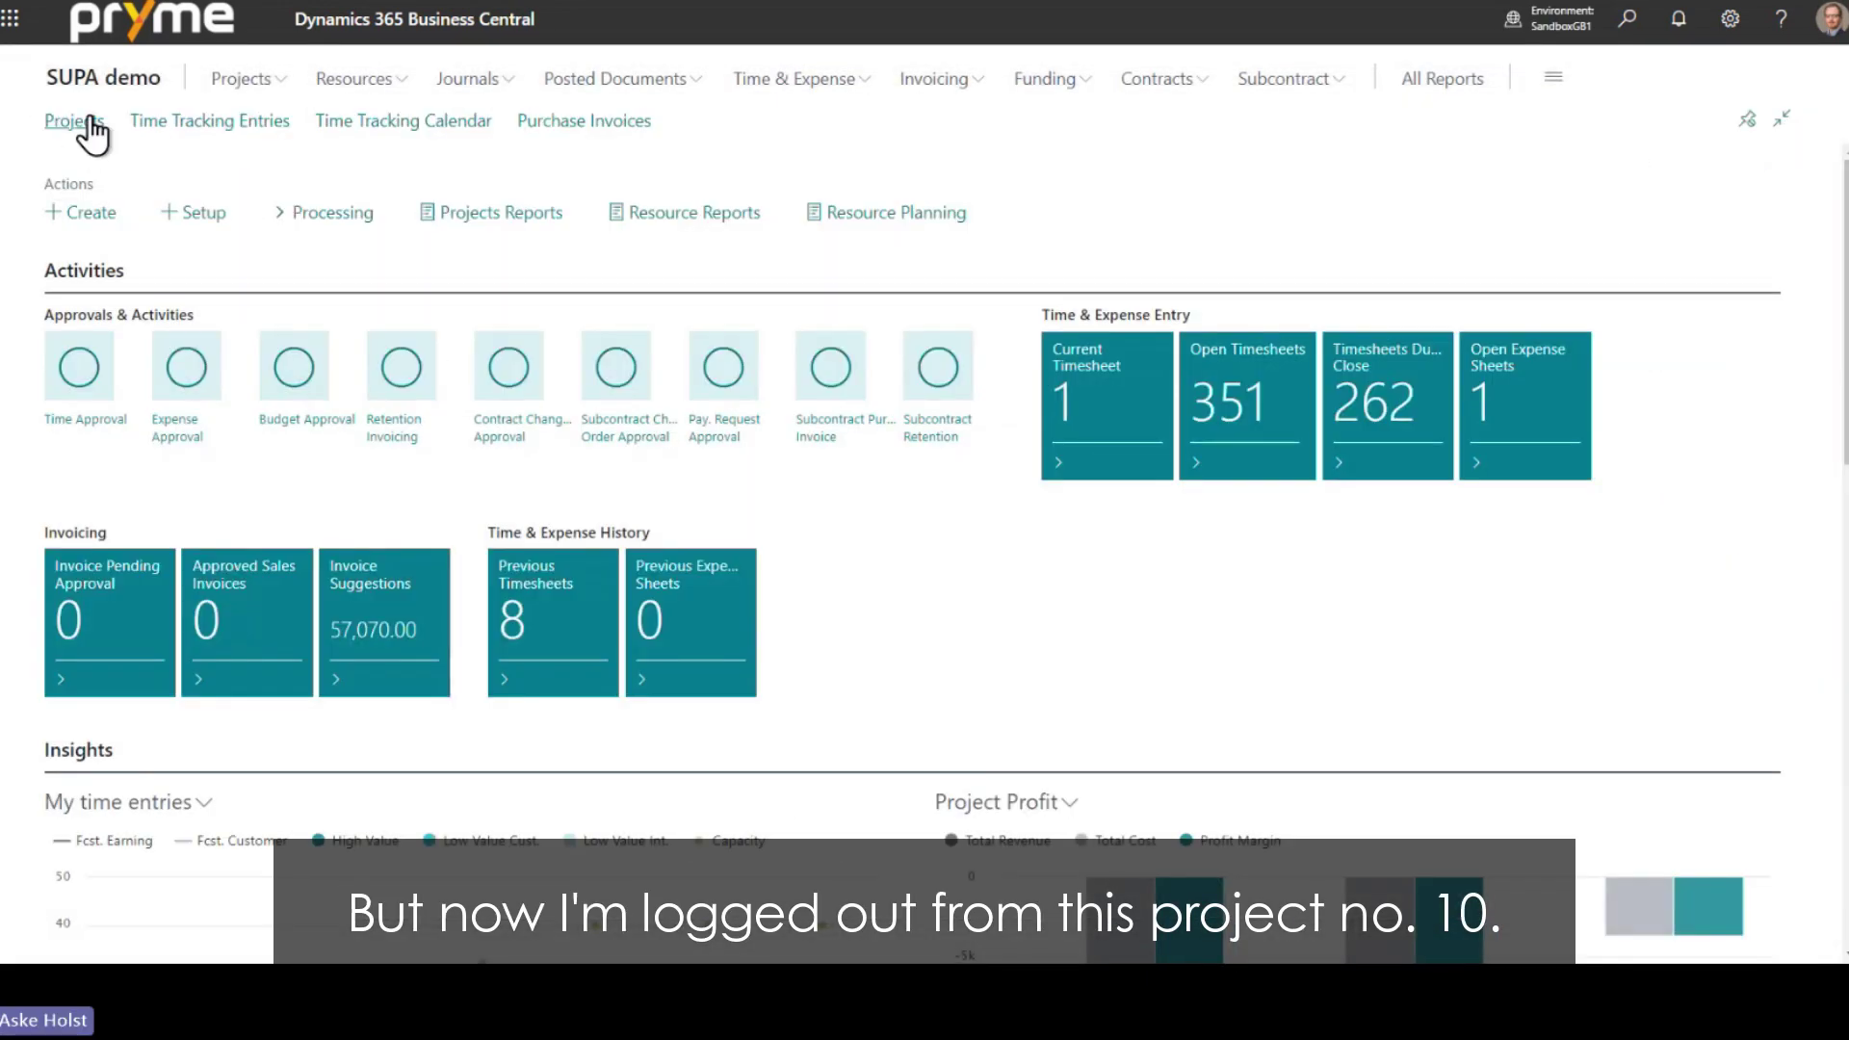
pyautogui.click(89, 122)
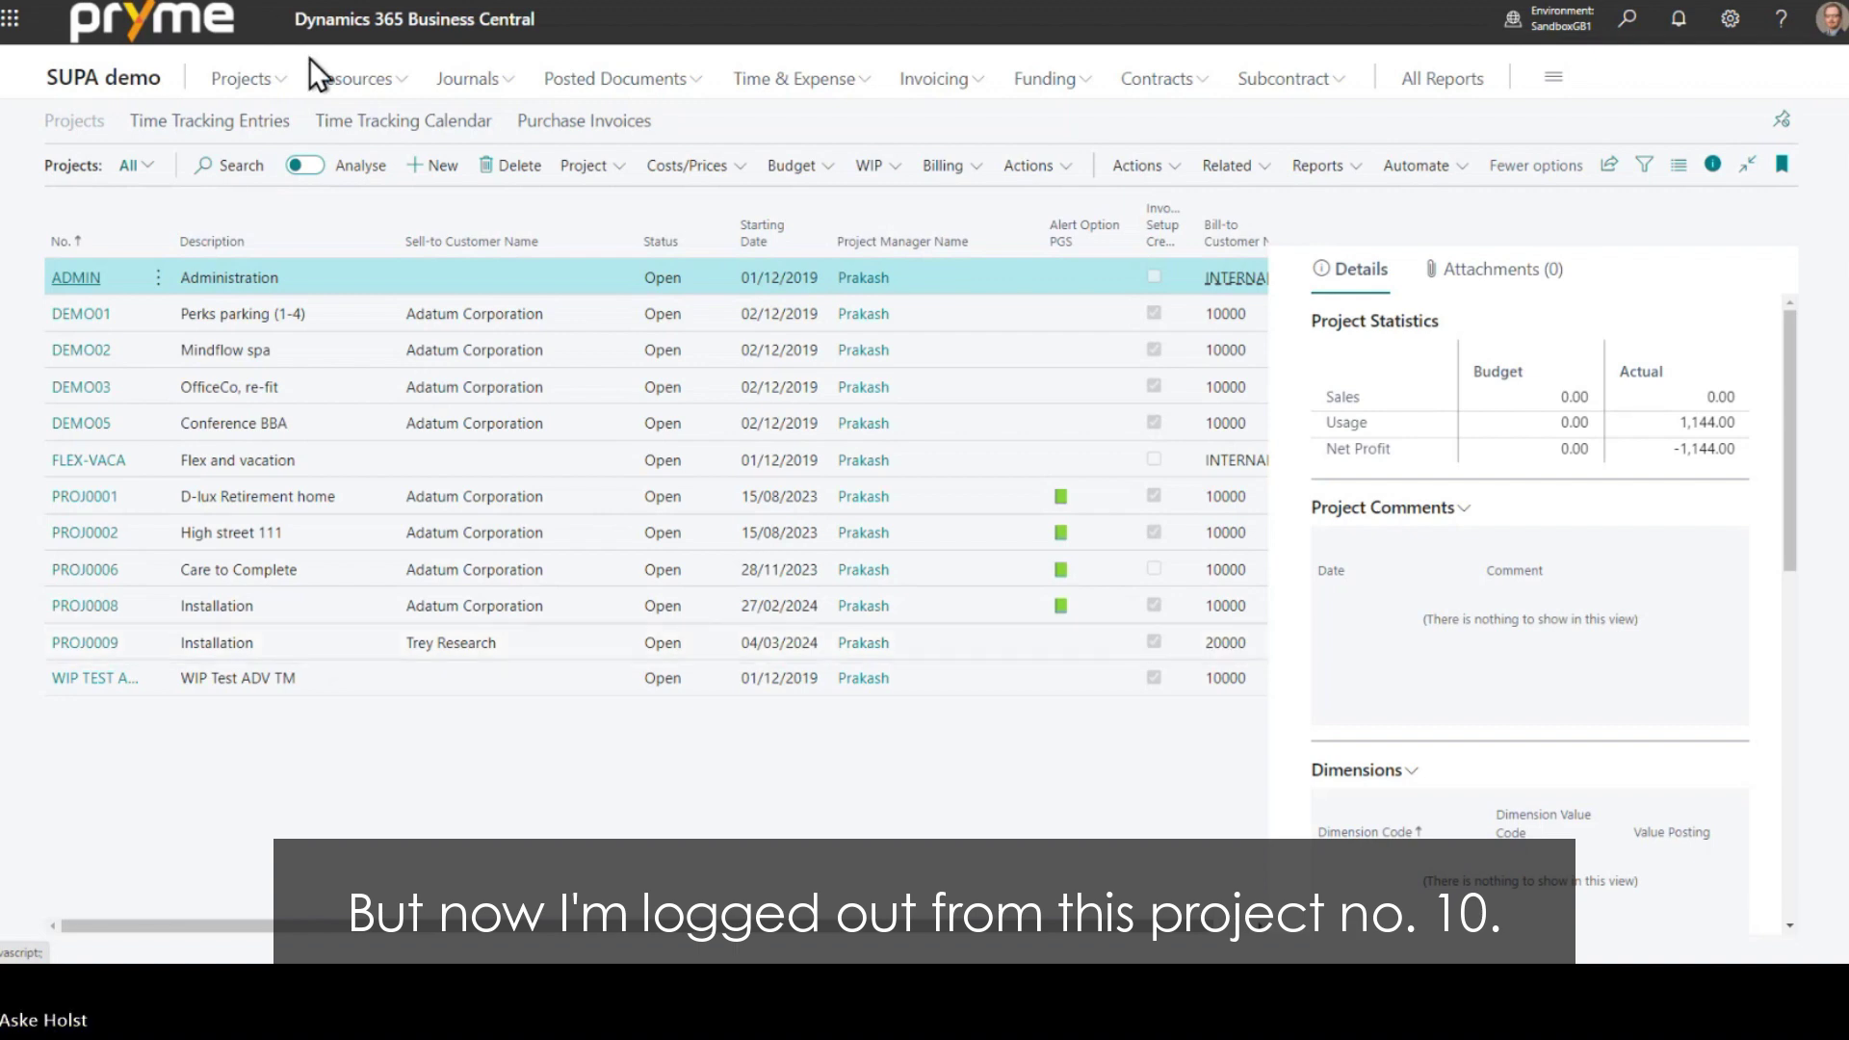
# - Turn on Project Executive on the timesheet owner's resource card, and return to the Resources list
pyautogui.click(354, 78)
pyautogui.click(110, 123)
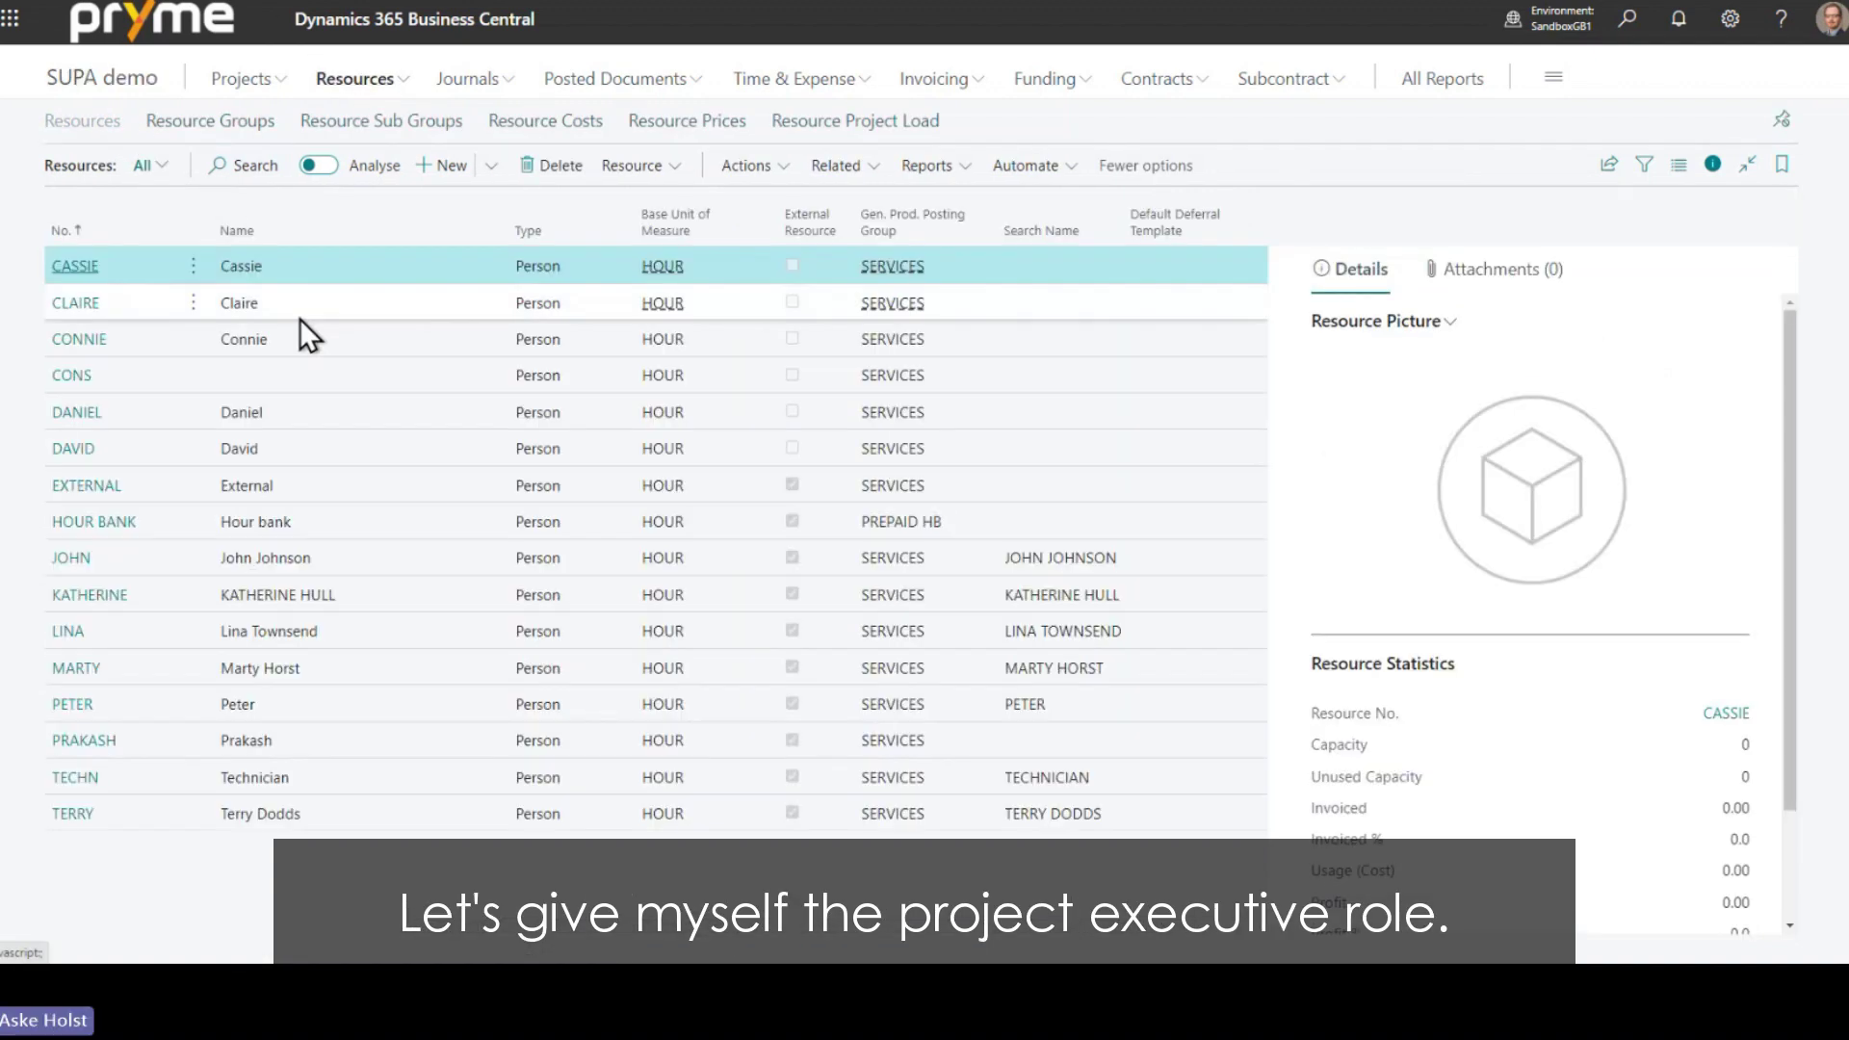
pyautogui.click(85, 741)
pyautogui.click(367, 498)
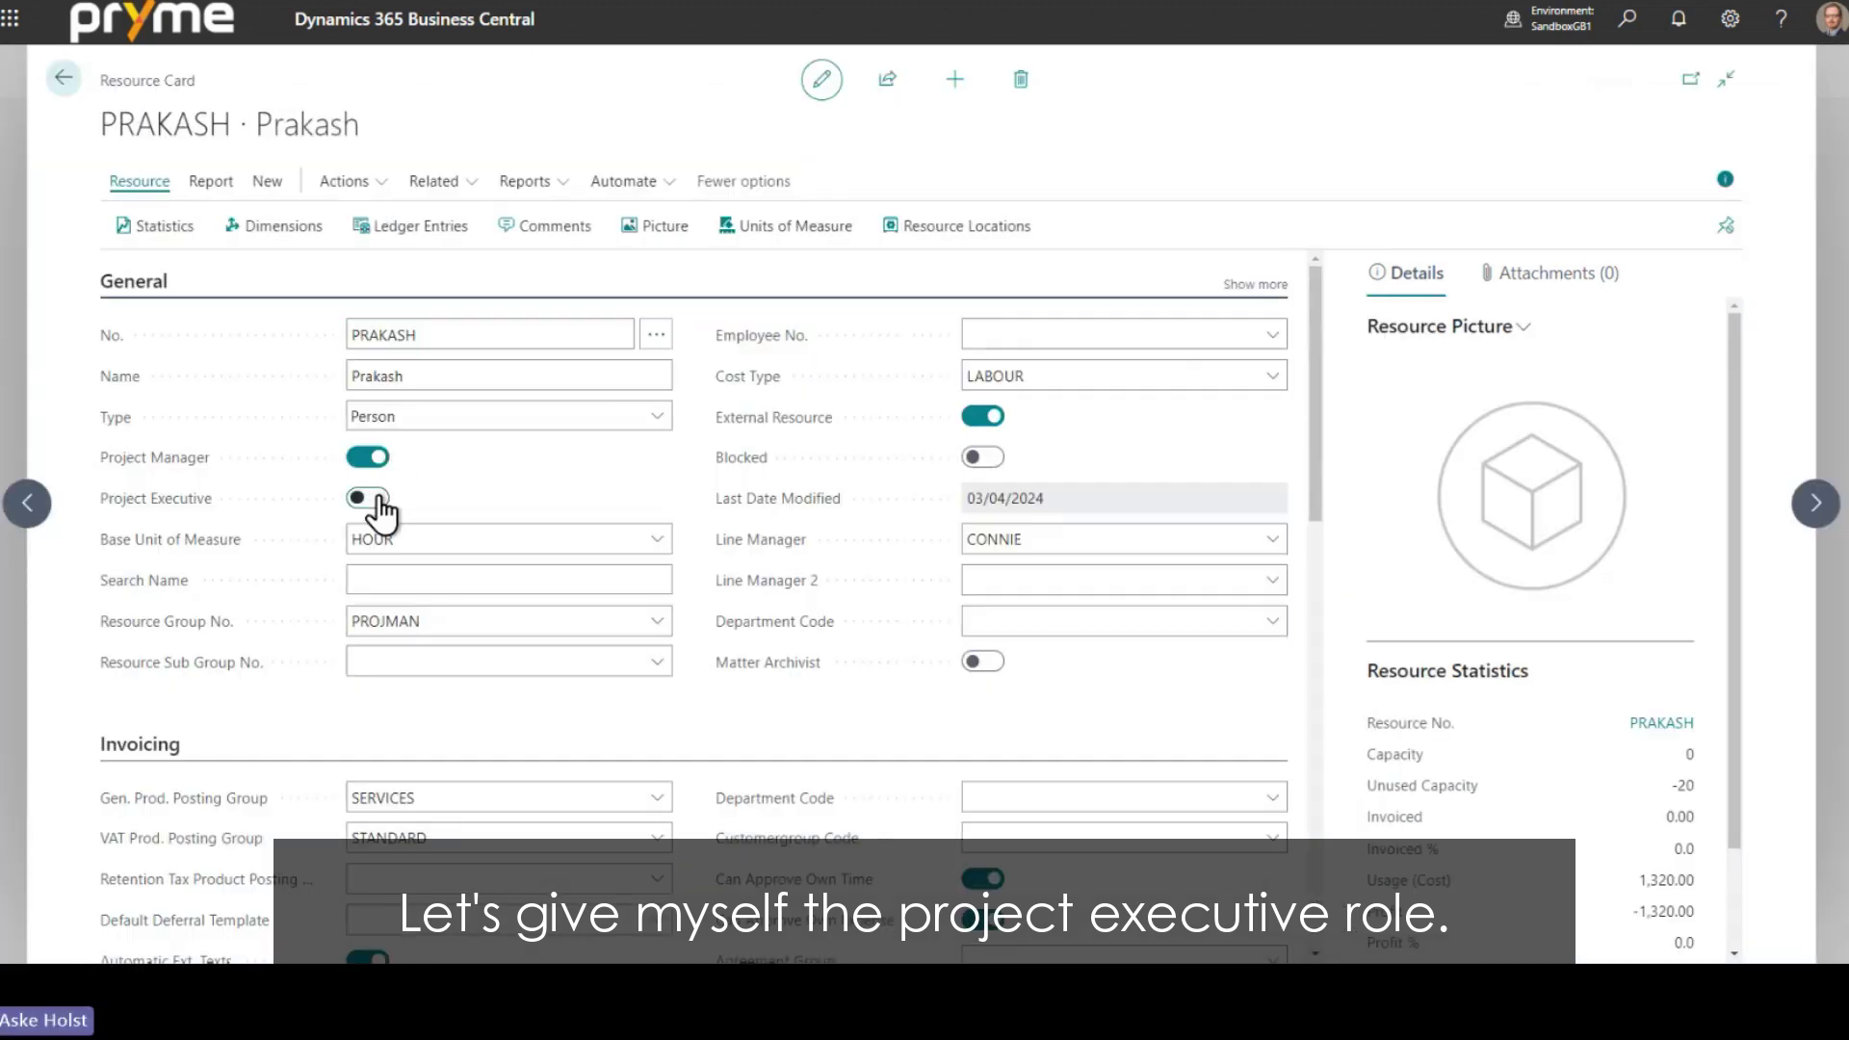
pyautogui.click(63, 79)
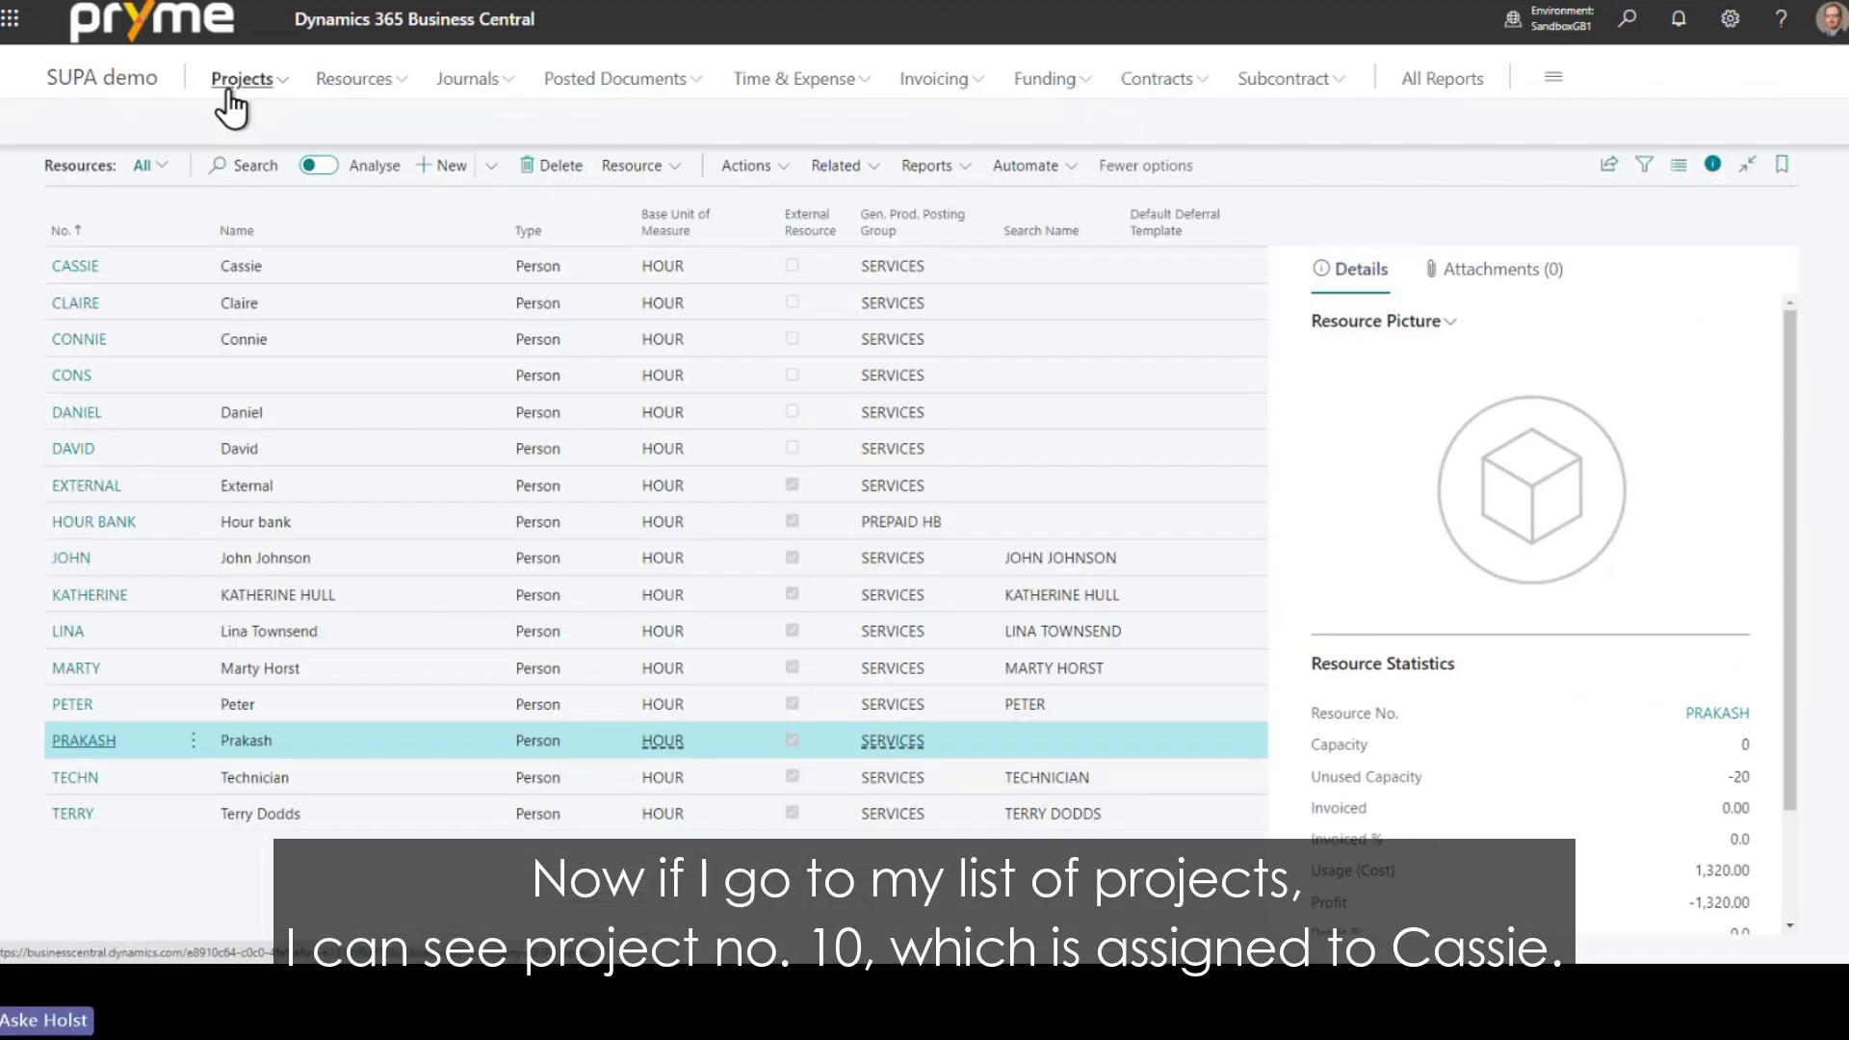
# - Return to the projects list, select PROJ0010, and show its project permissions
pyautogui.click(241, 81)
pyautogui.click(77, 127)
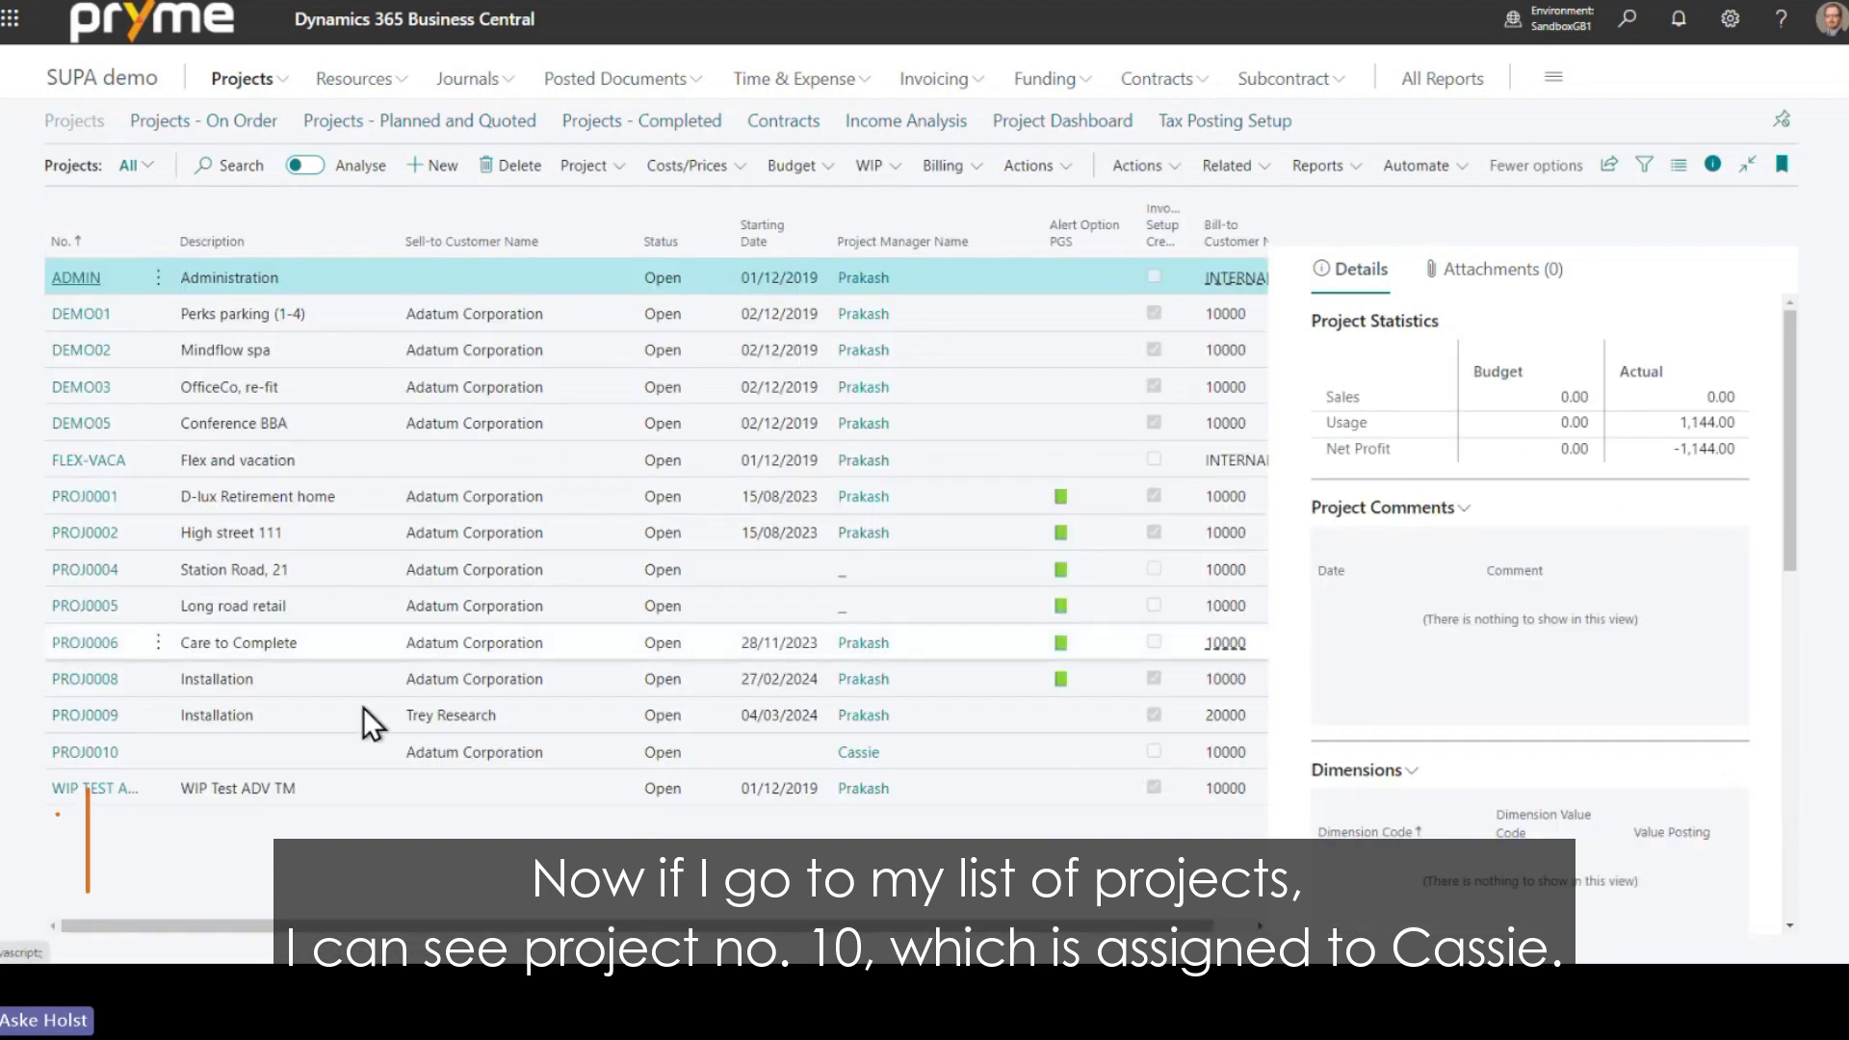
pyautogui.click(321, 757)
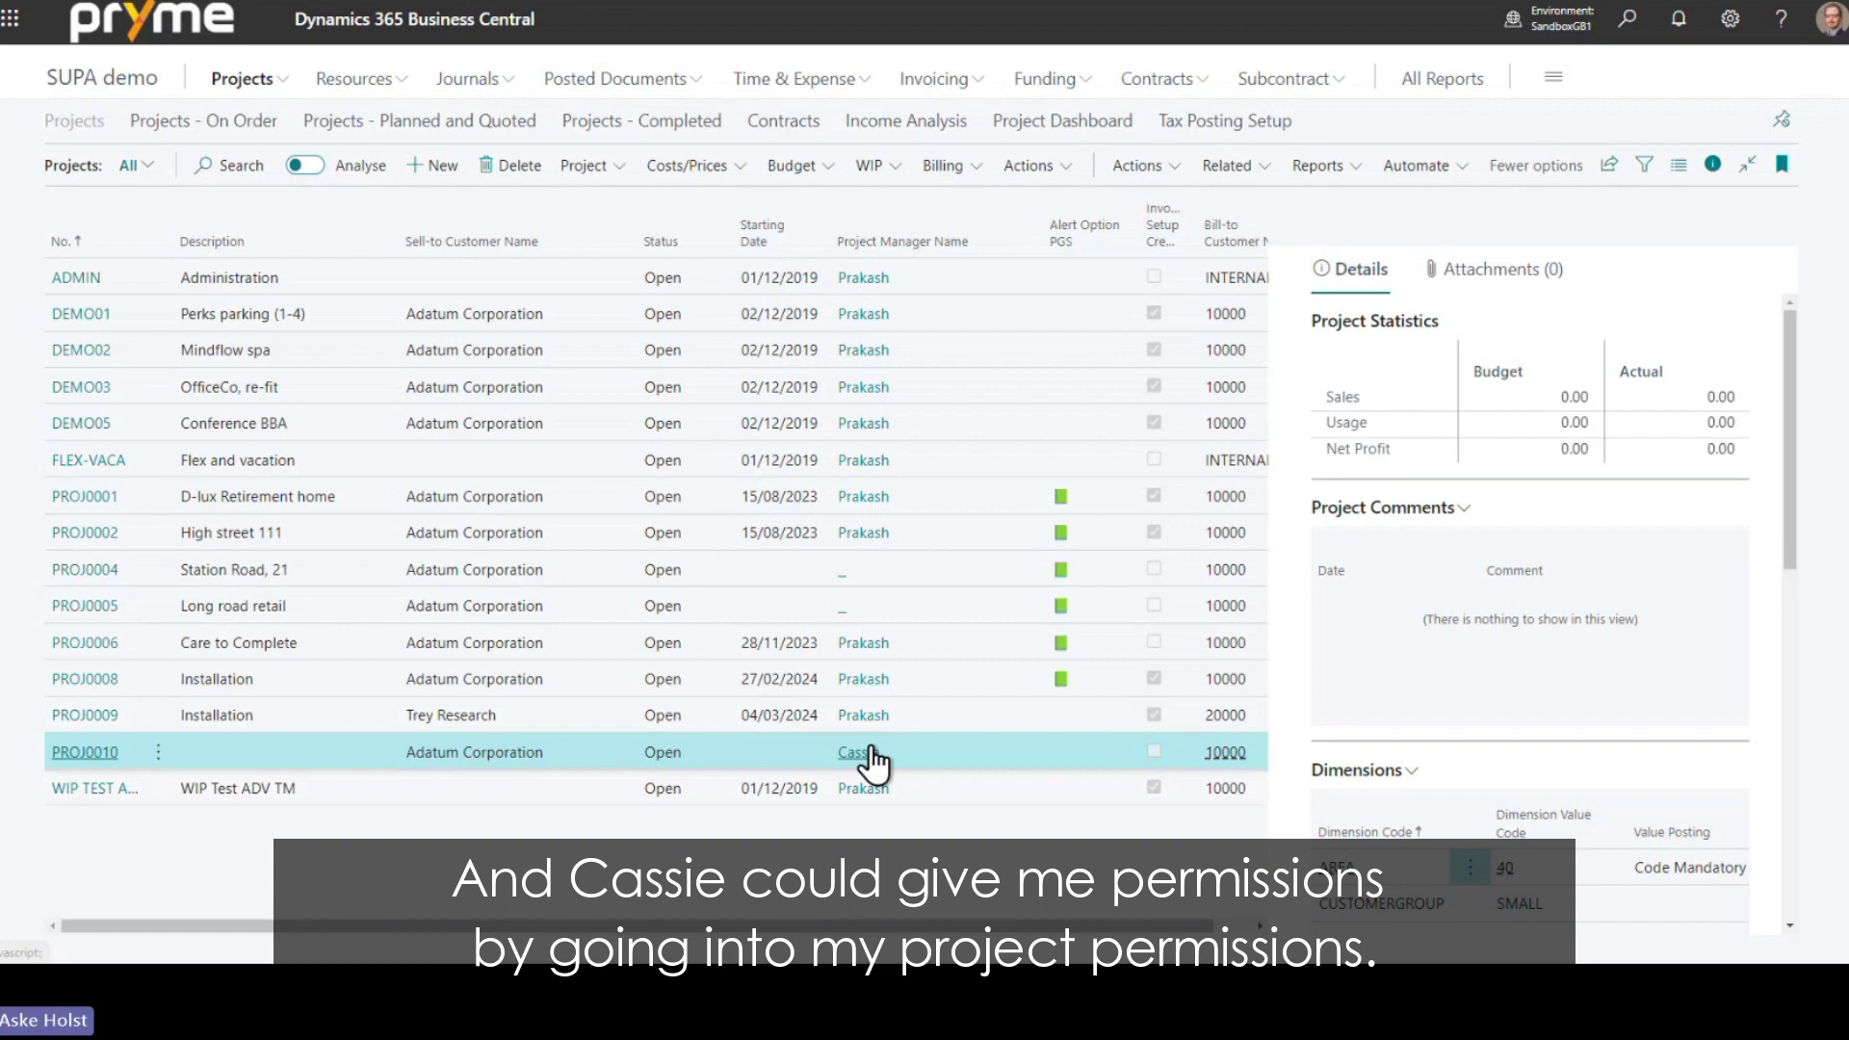
pyautogui.click(616, 171)
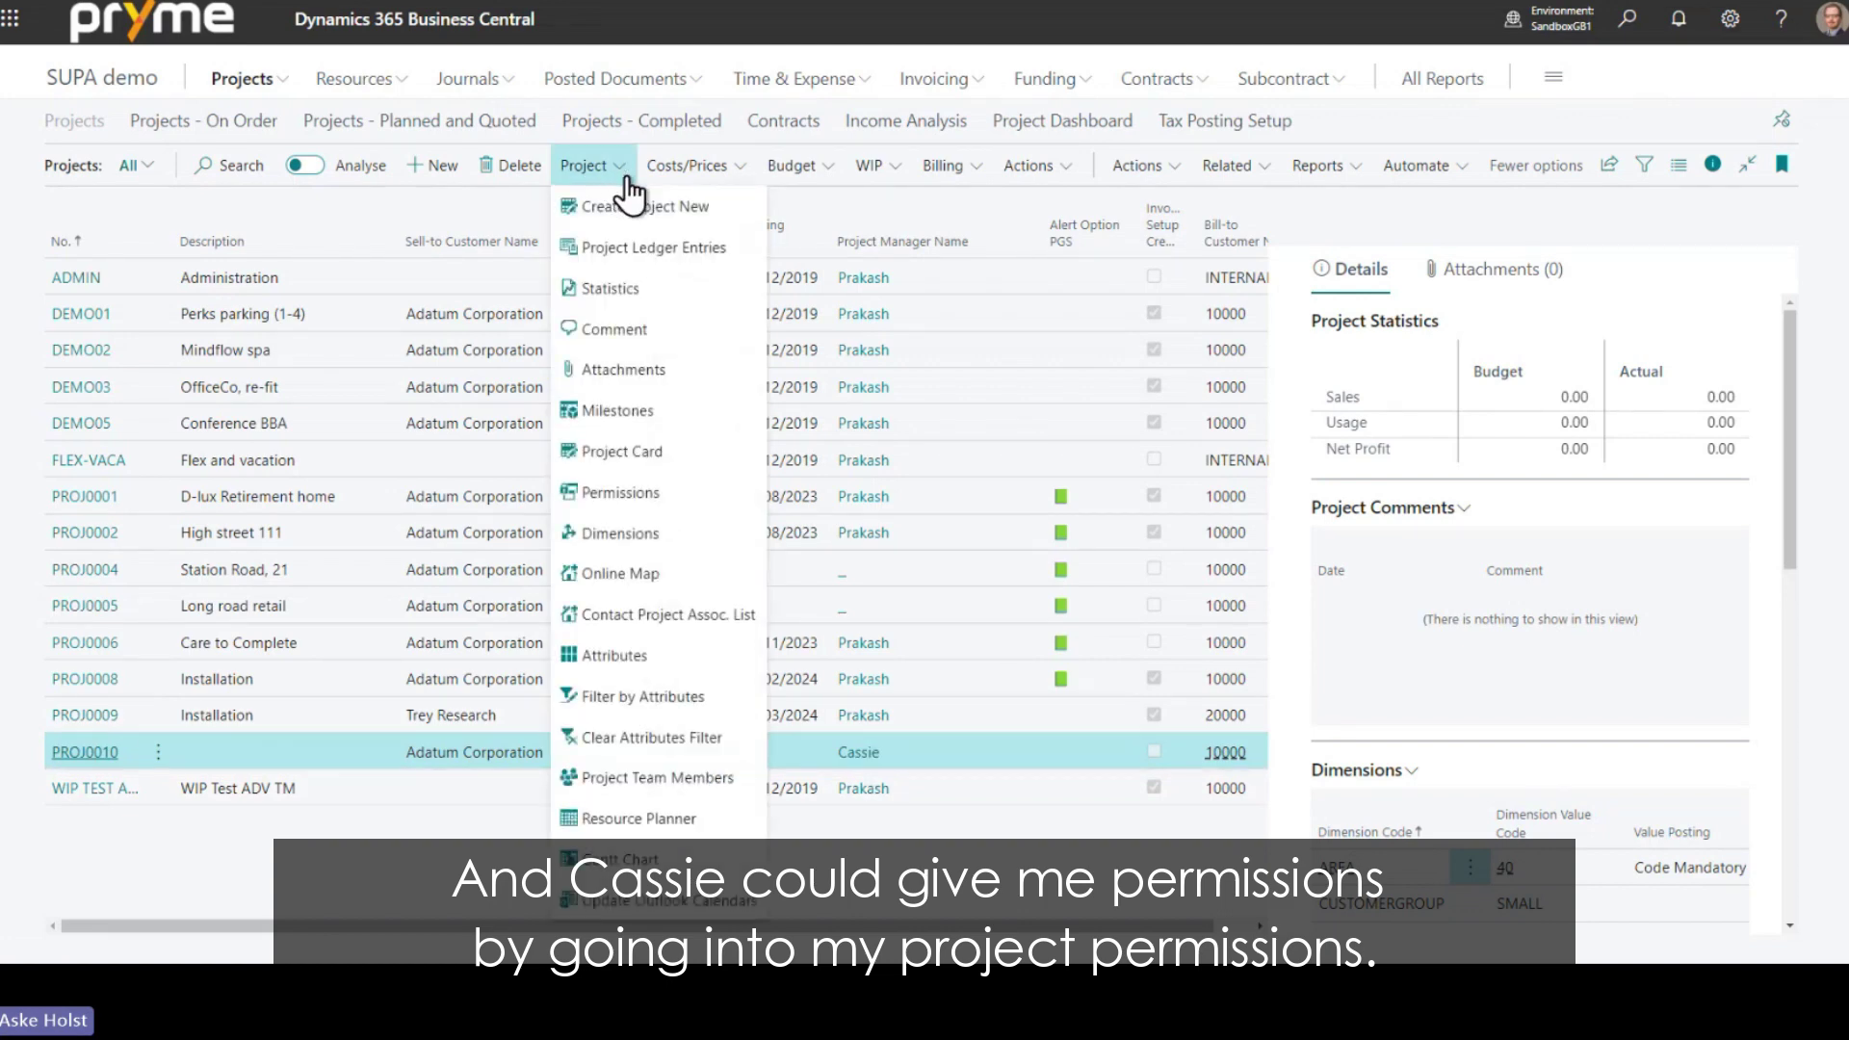
pyautogui.click(617, 495)
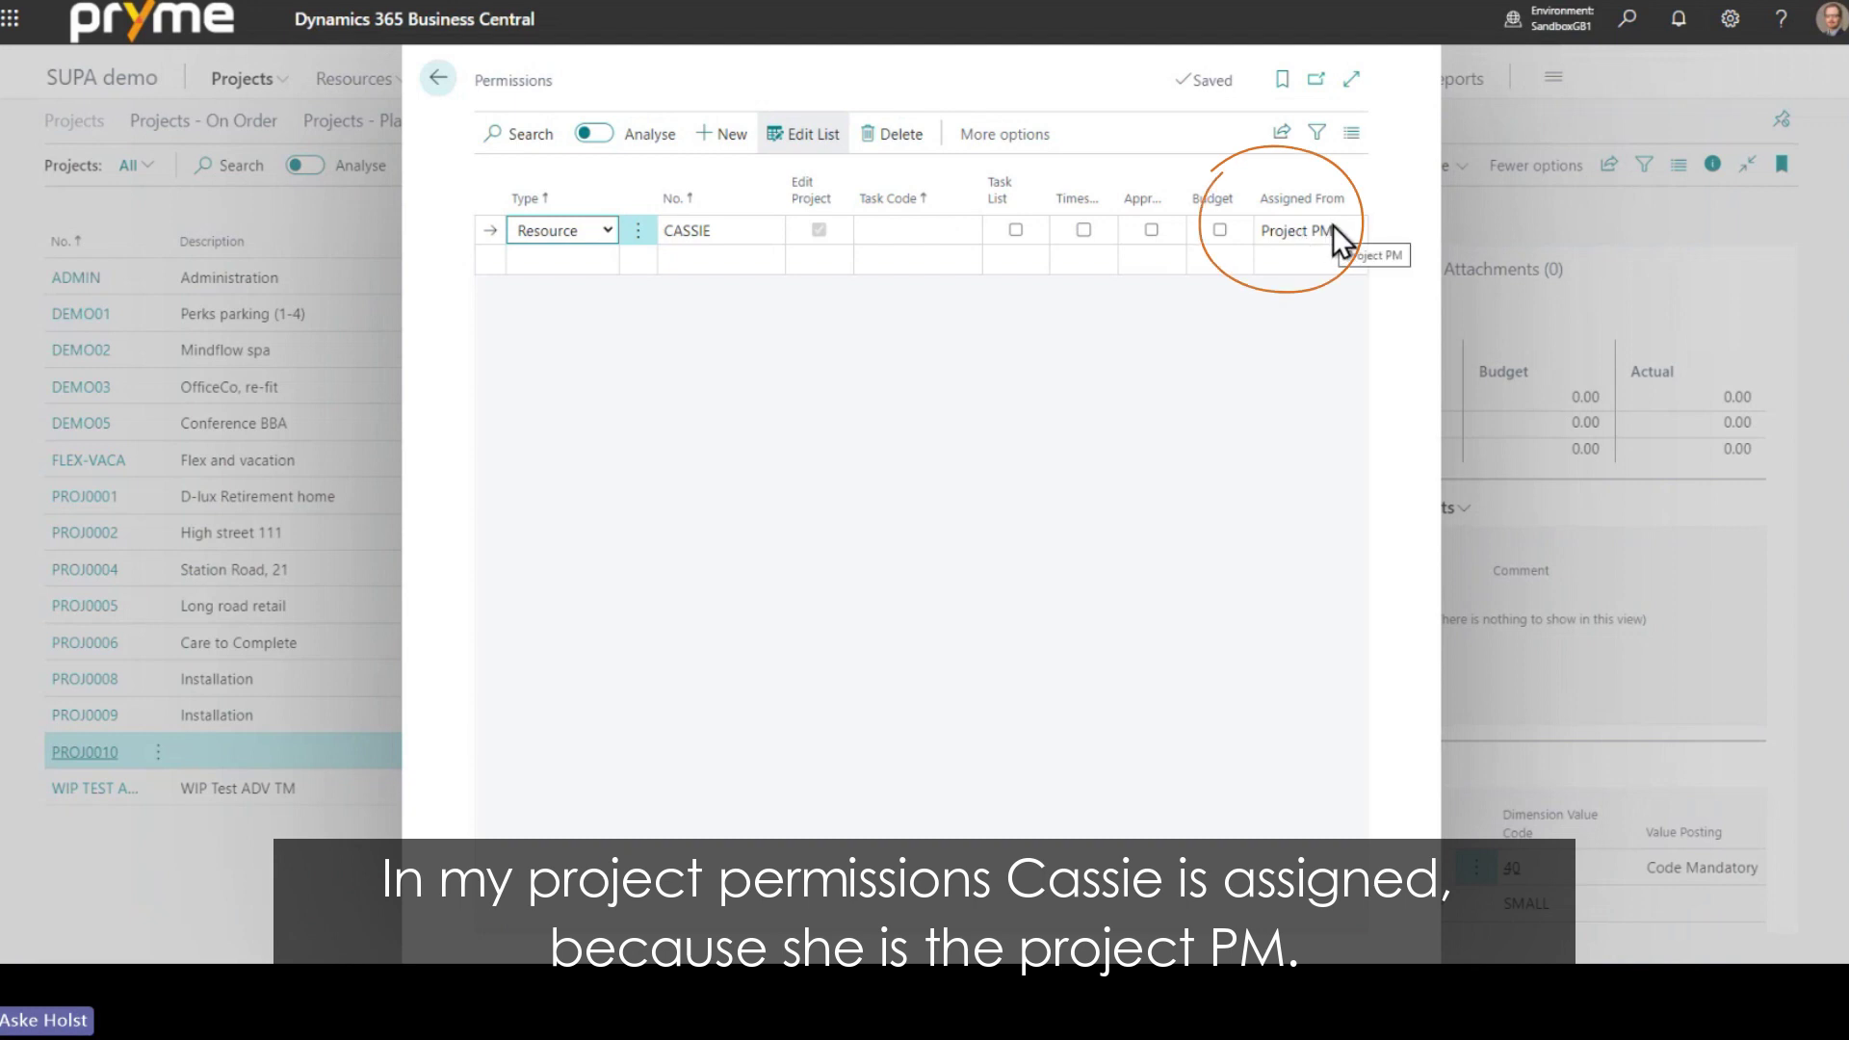
# - Add a Resource permission line for the timesheet owner with Task List and Budget enabled, and look up its Task Code options
pyautogui.click(582, 264)
pyautogui.click(710, 260)
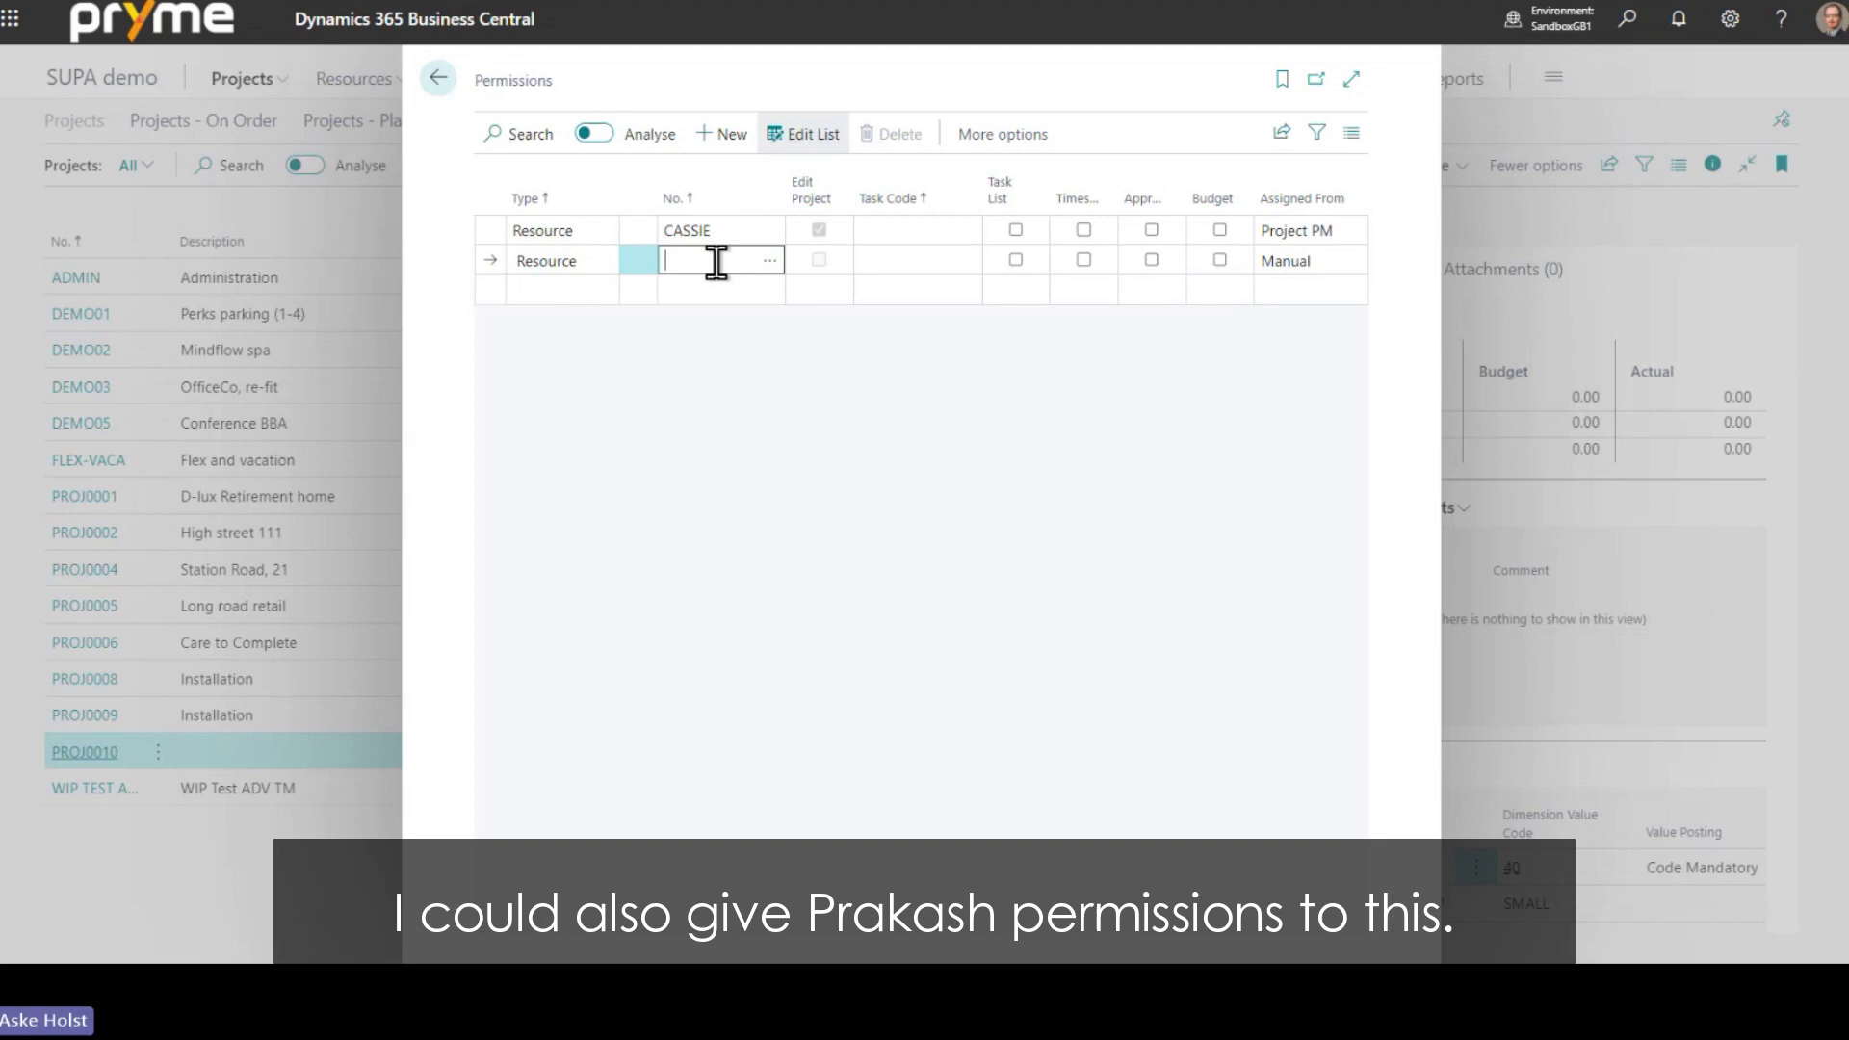
pyautogui.click(772, 262)
pyautogui.scroll(-3, 648, 495)
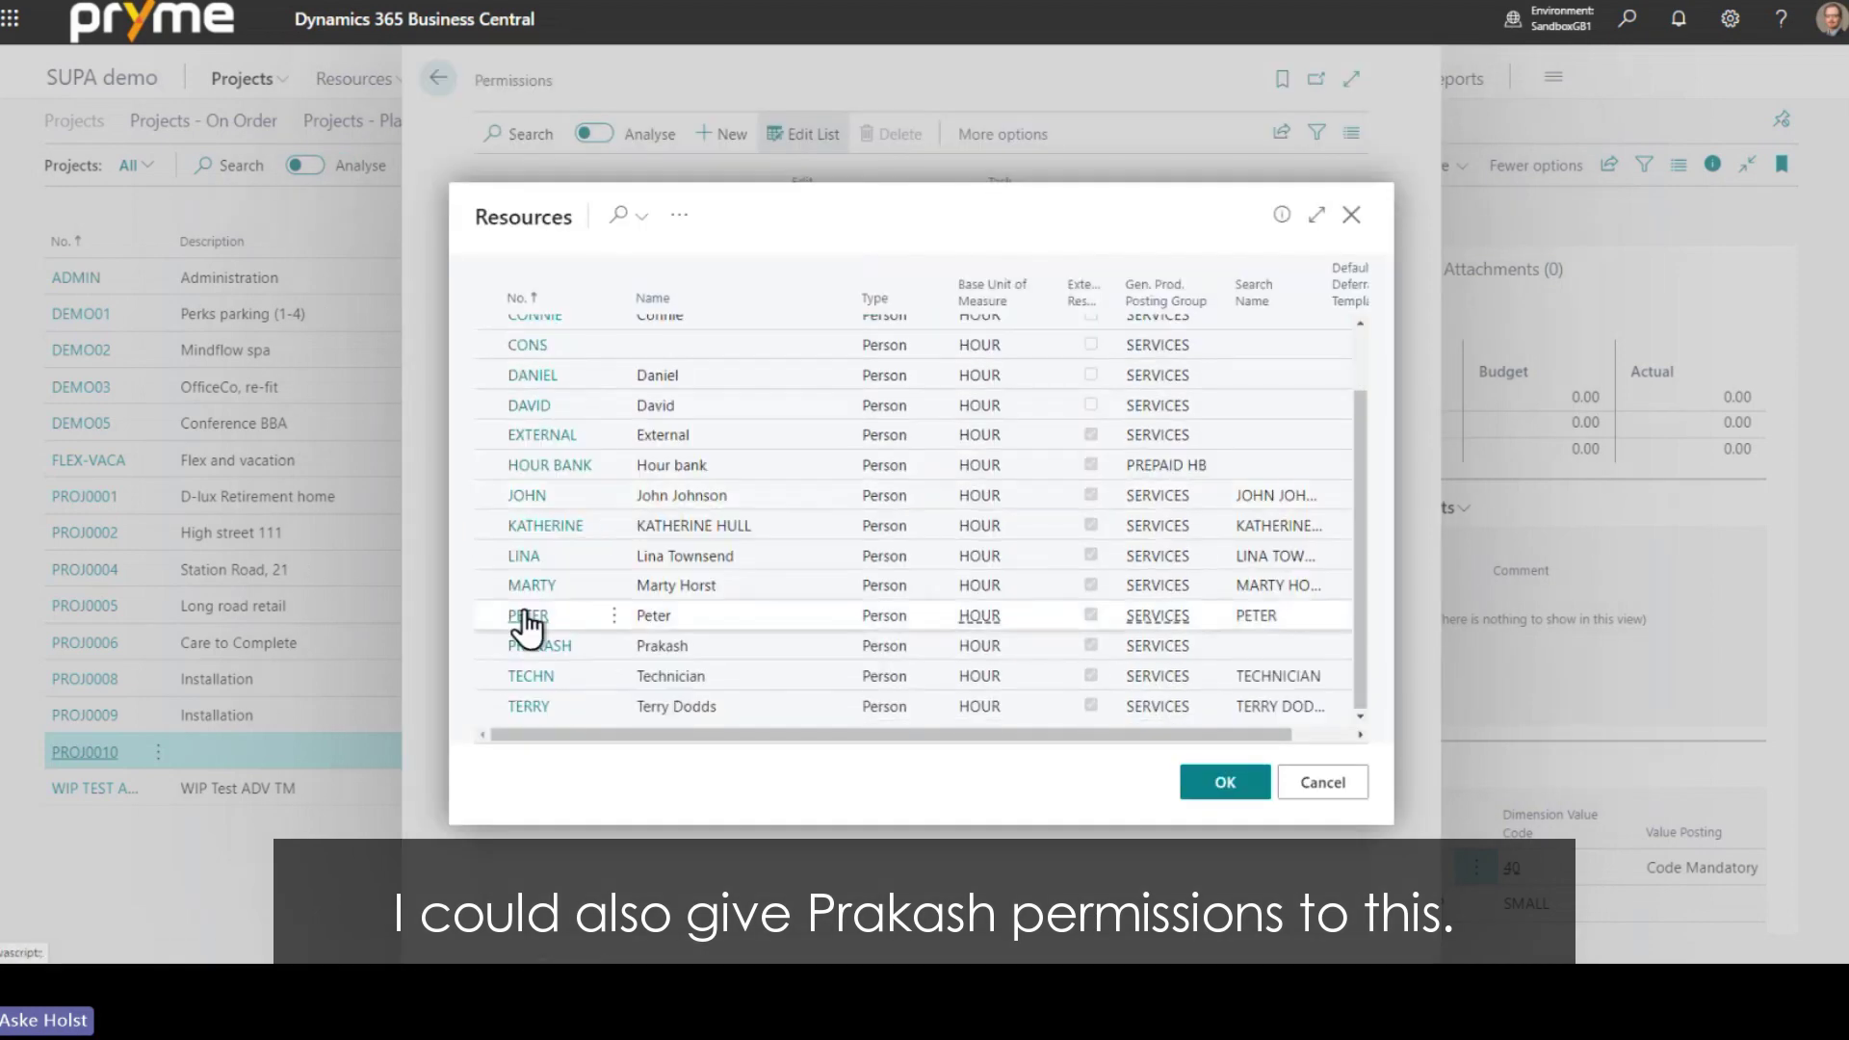
pyautogui.click(537, 645)
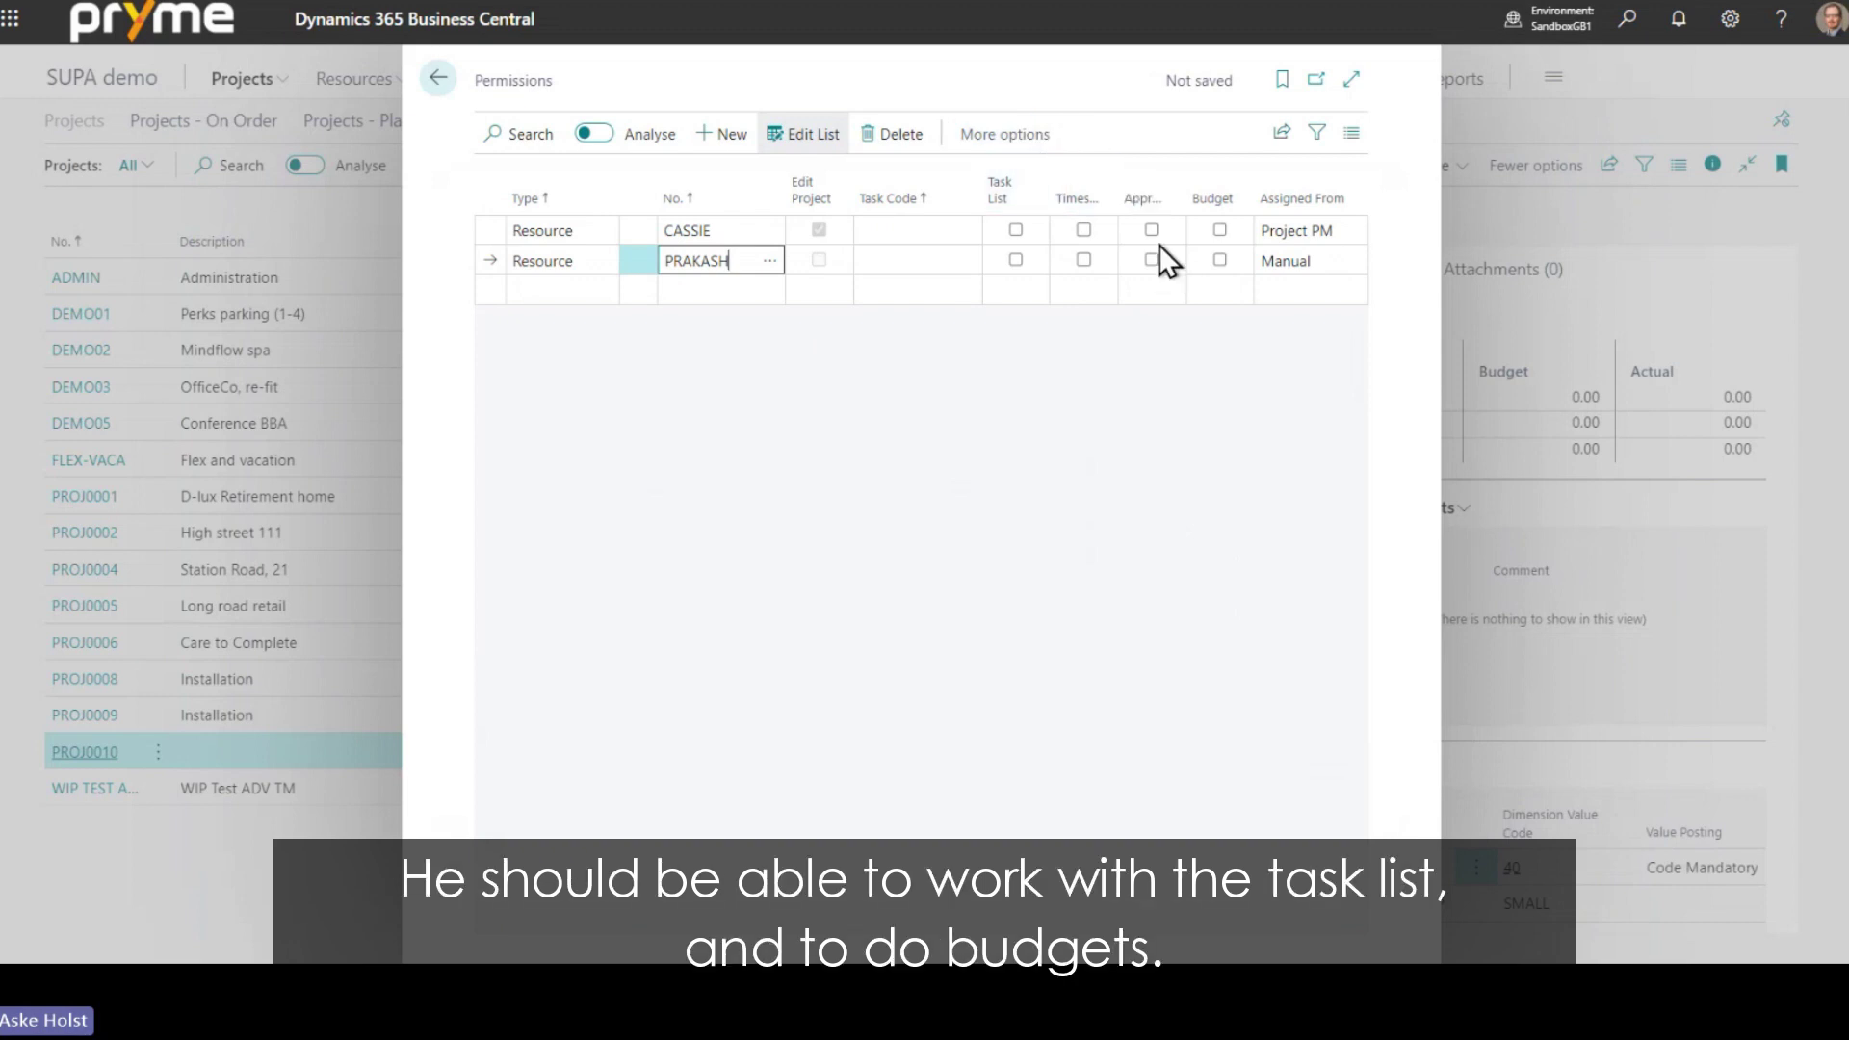
pyautogui.click(1015, 258)
pyautogui.click(1219, 259)
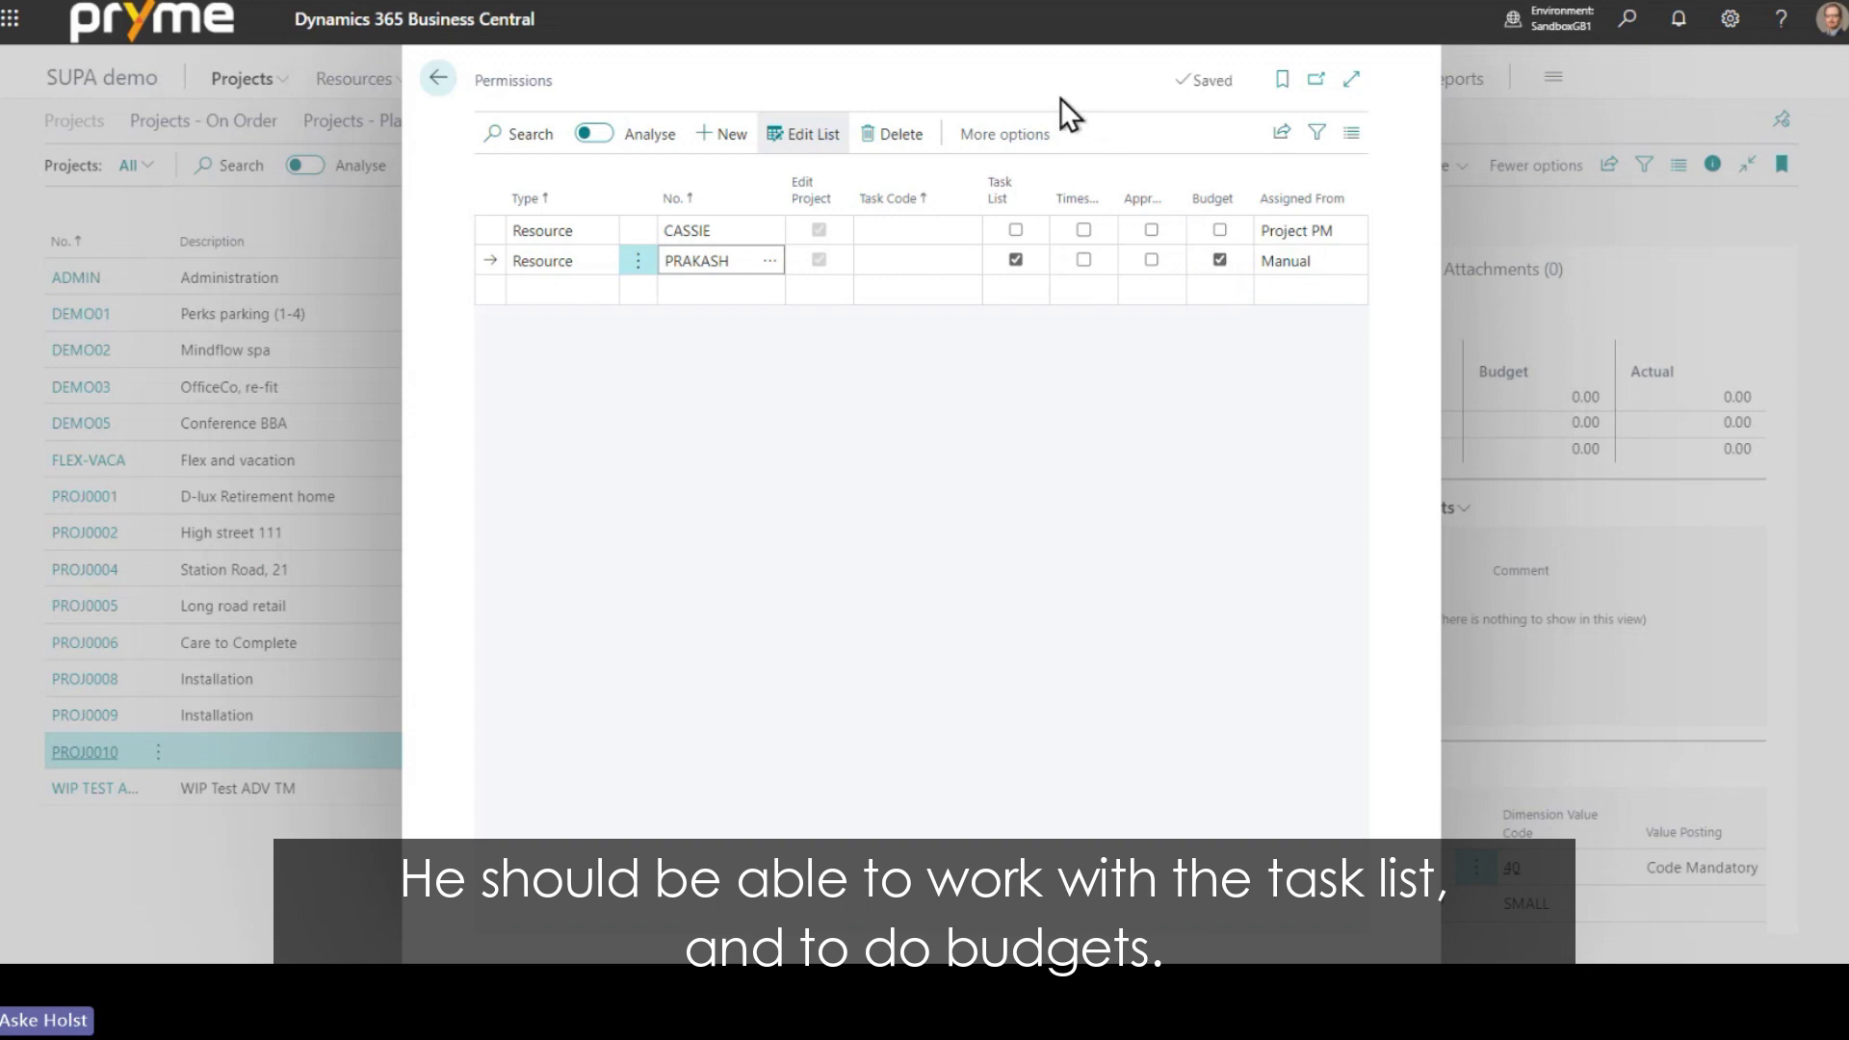
pyautogui.click(878, 264)
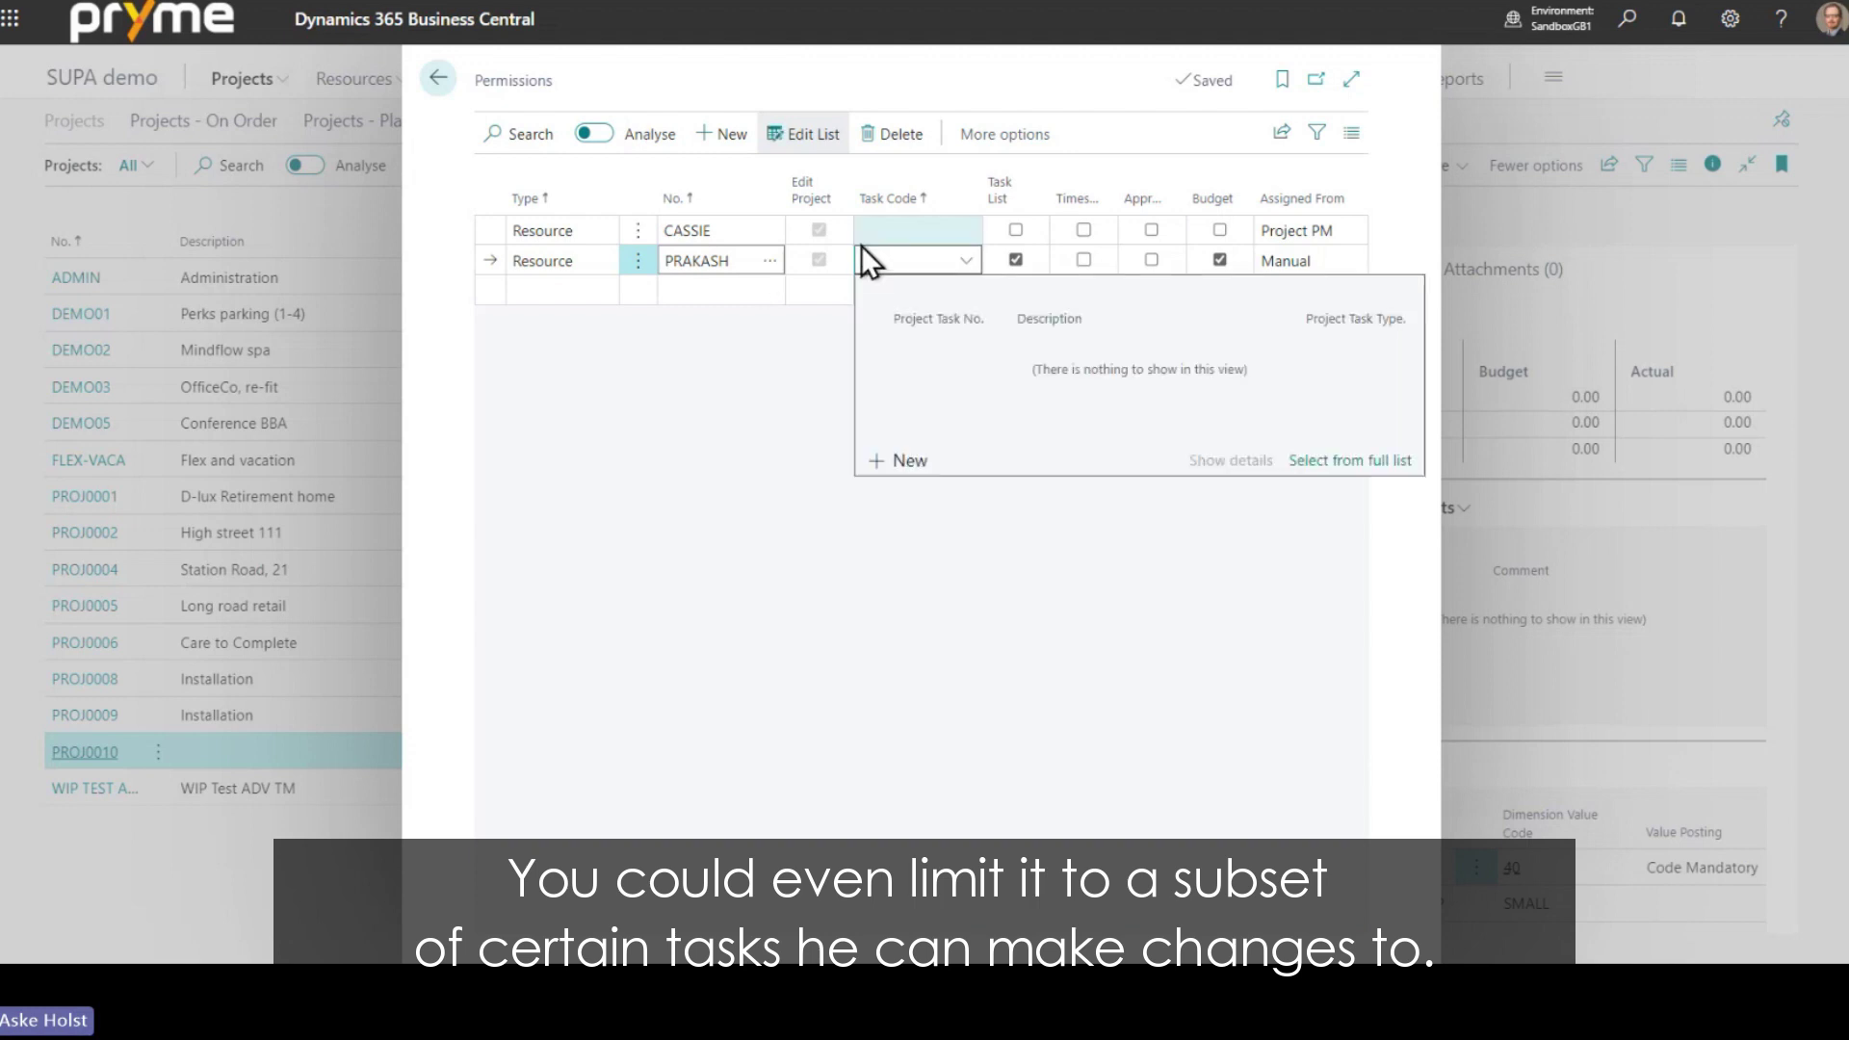
# - Add a Resource Group permission line for PROJMAN with the task list, timesheet, approval and budget permissions all enabled
pyautogui.click(547, 287)
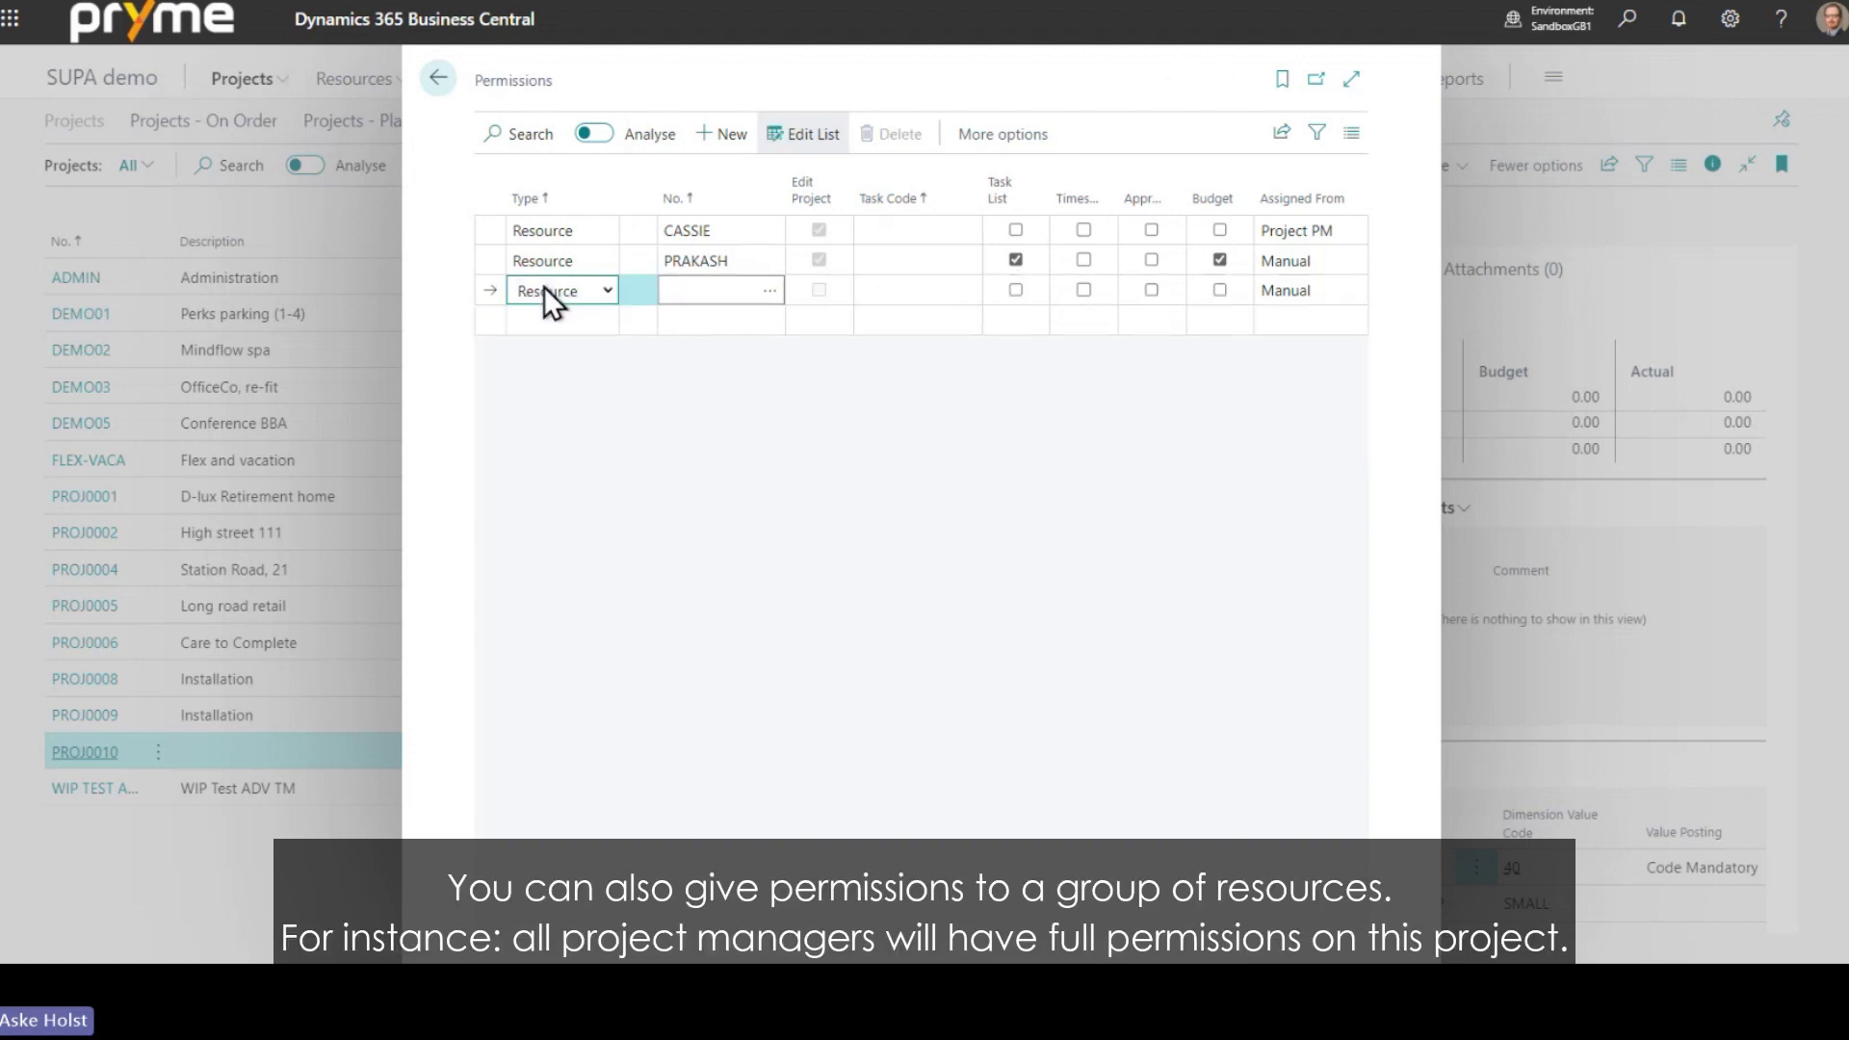
pyautogui.click(559, 291)
pyautogui.click(572, 337)
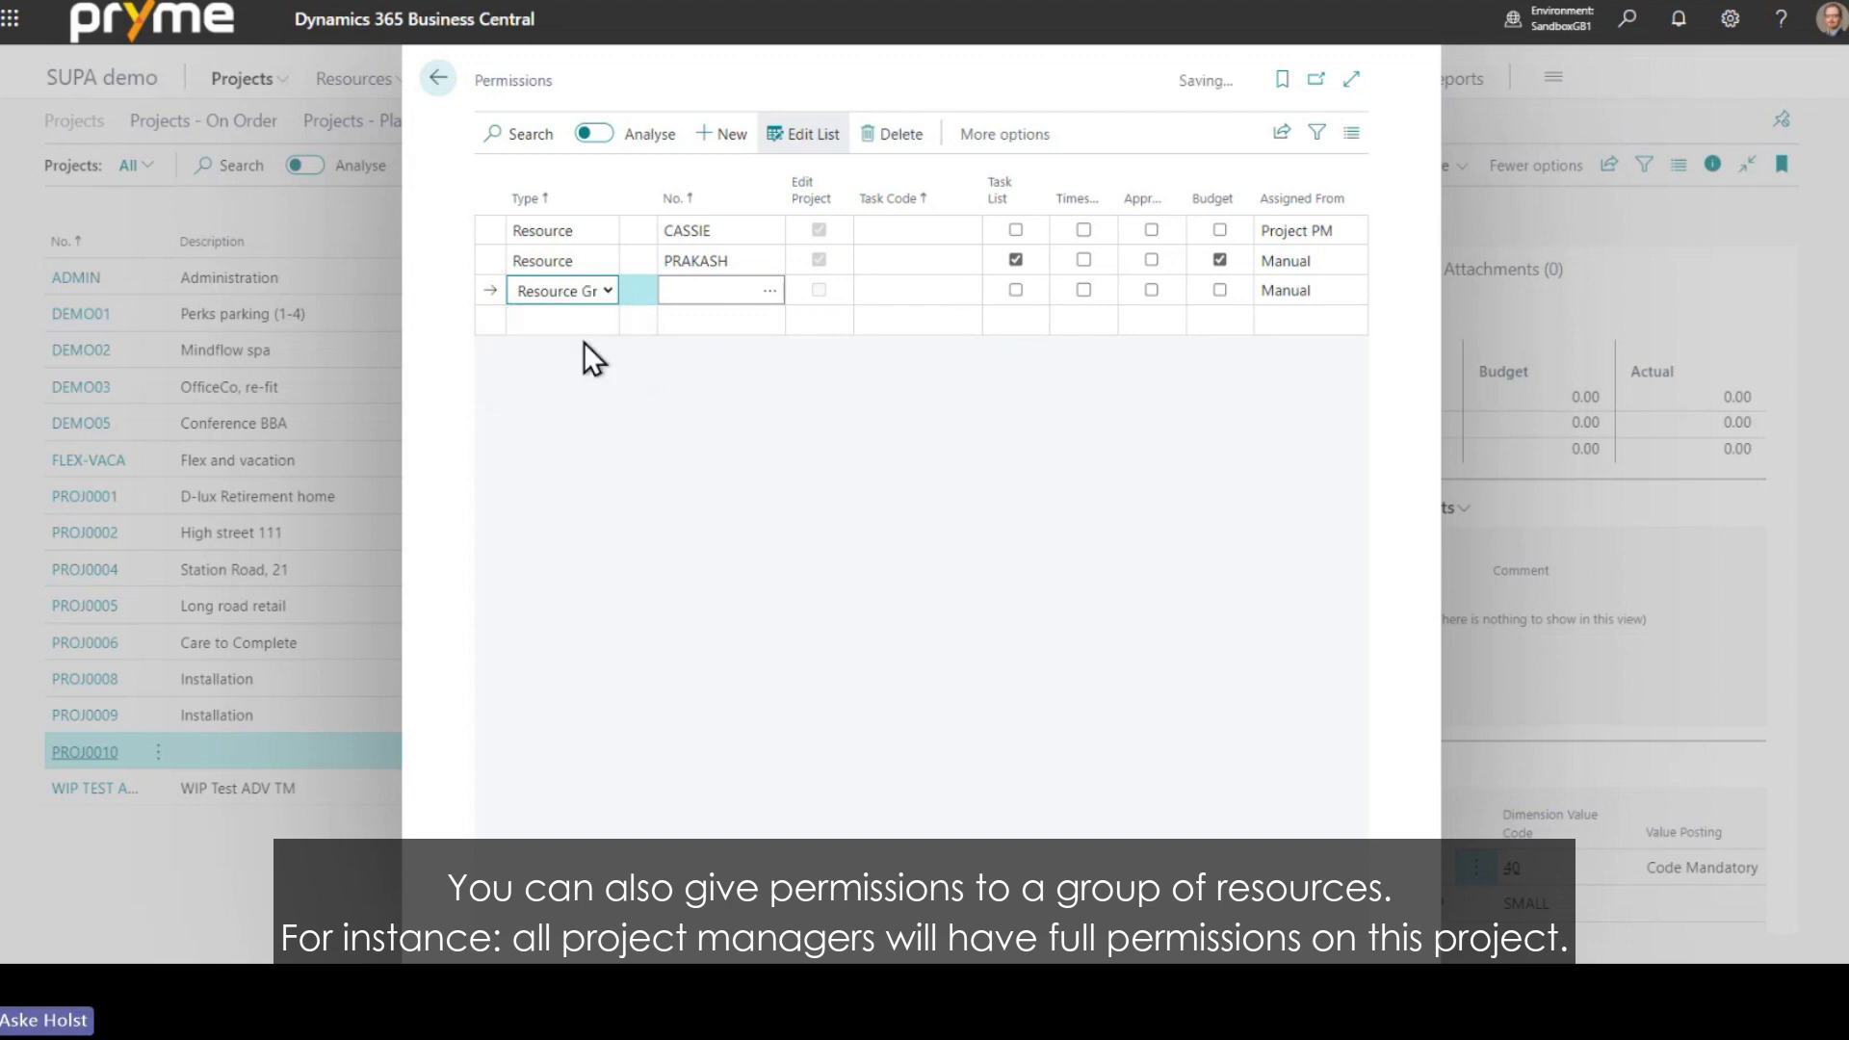
pyautogui.click(768, 290)
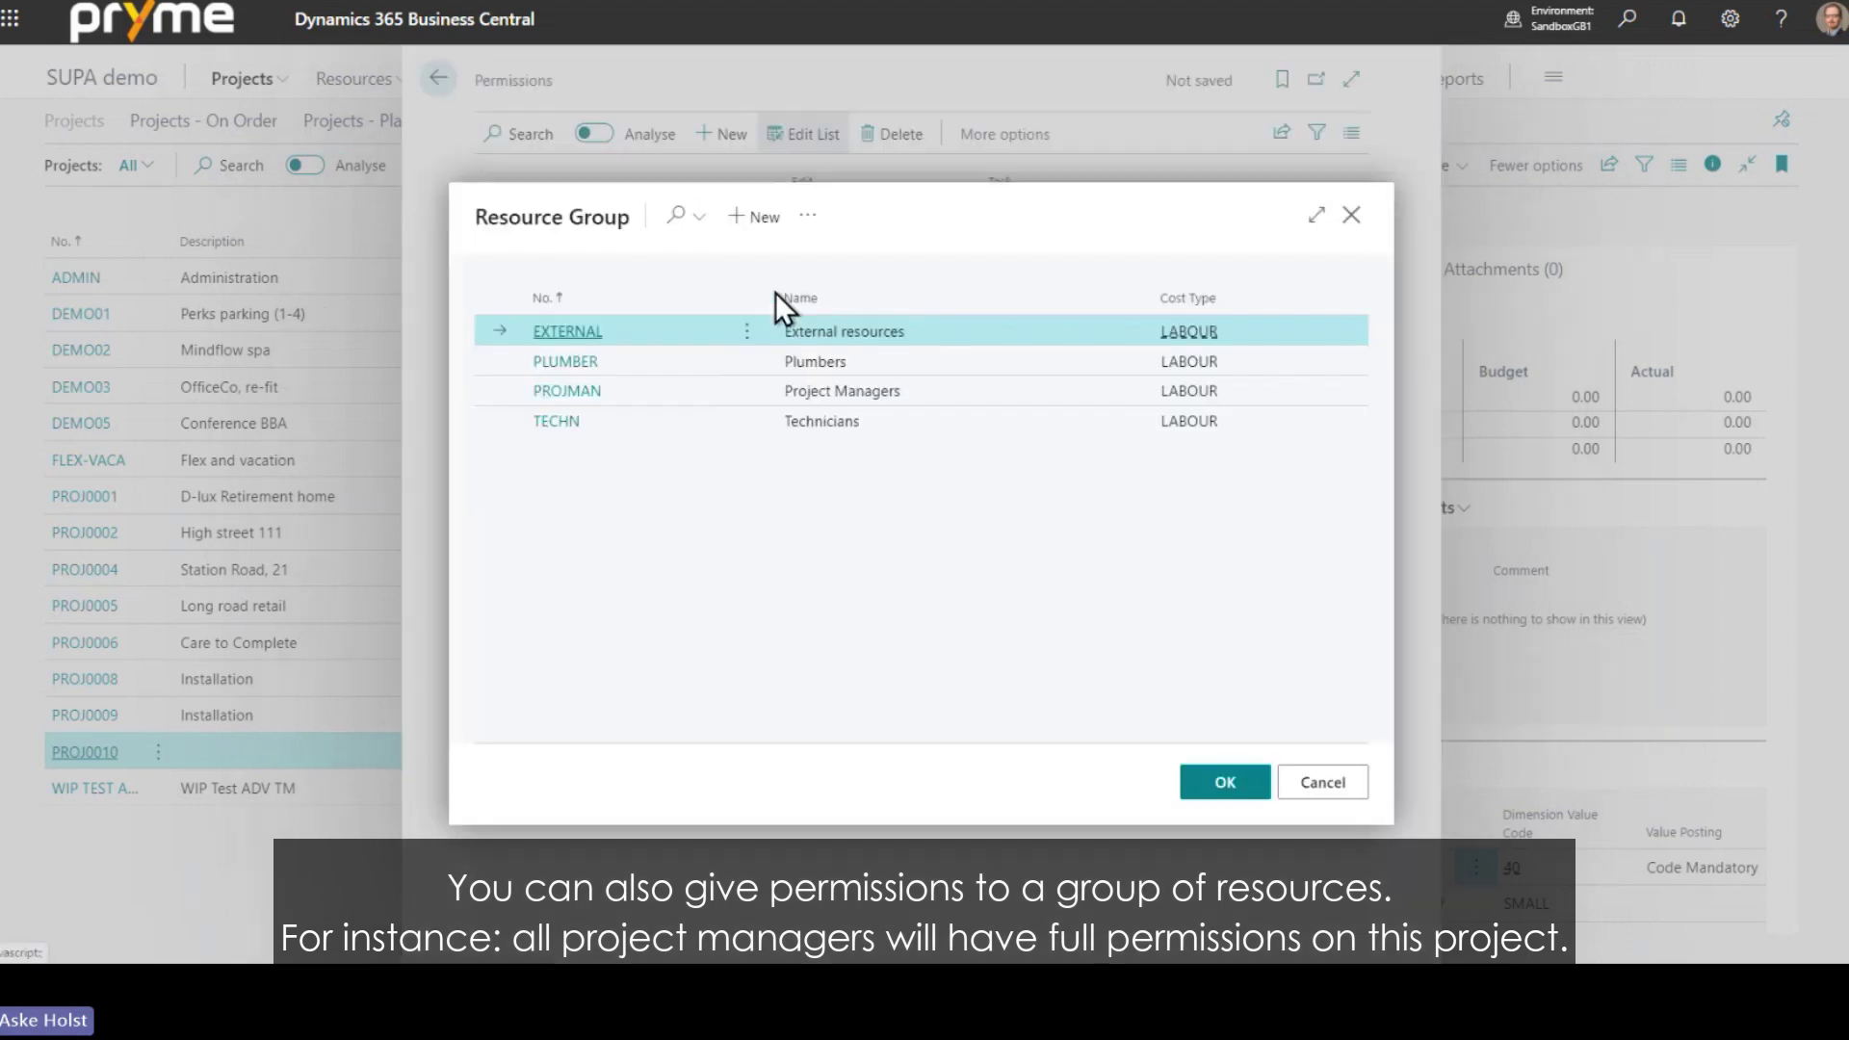
pyautogui.doubleClick(575, 390)
pyautogui.click(1015, 290)
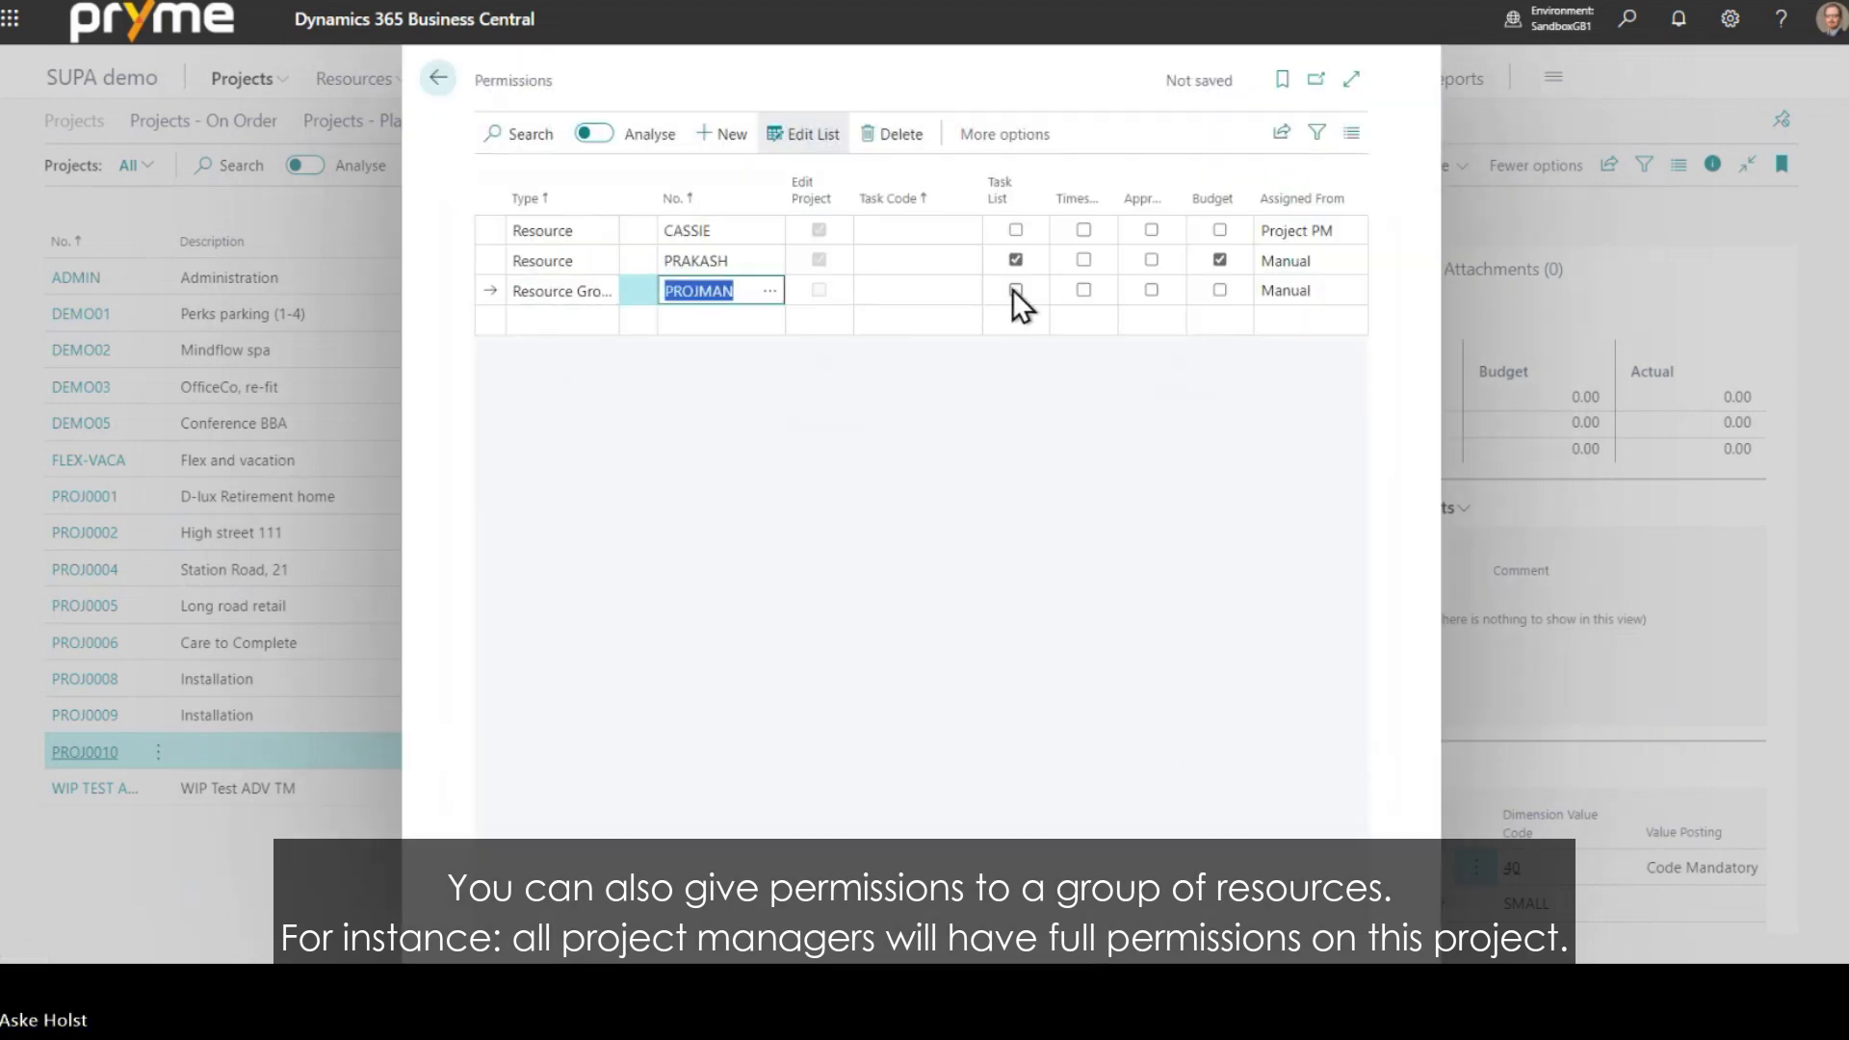
pyautogui.click(1220, 289)
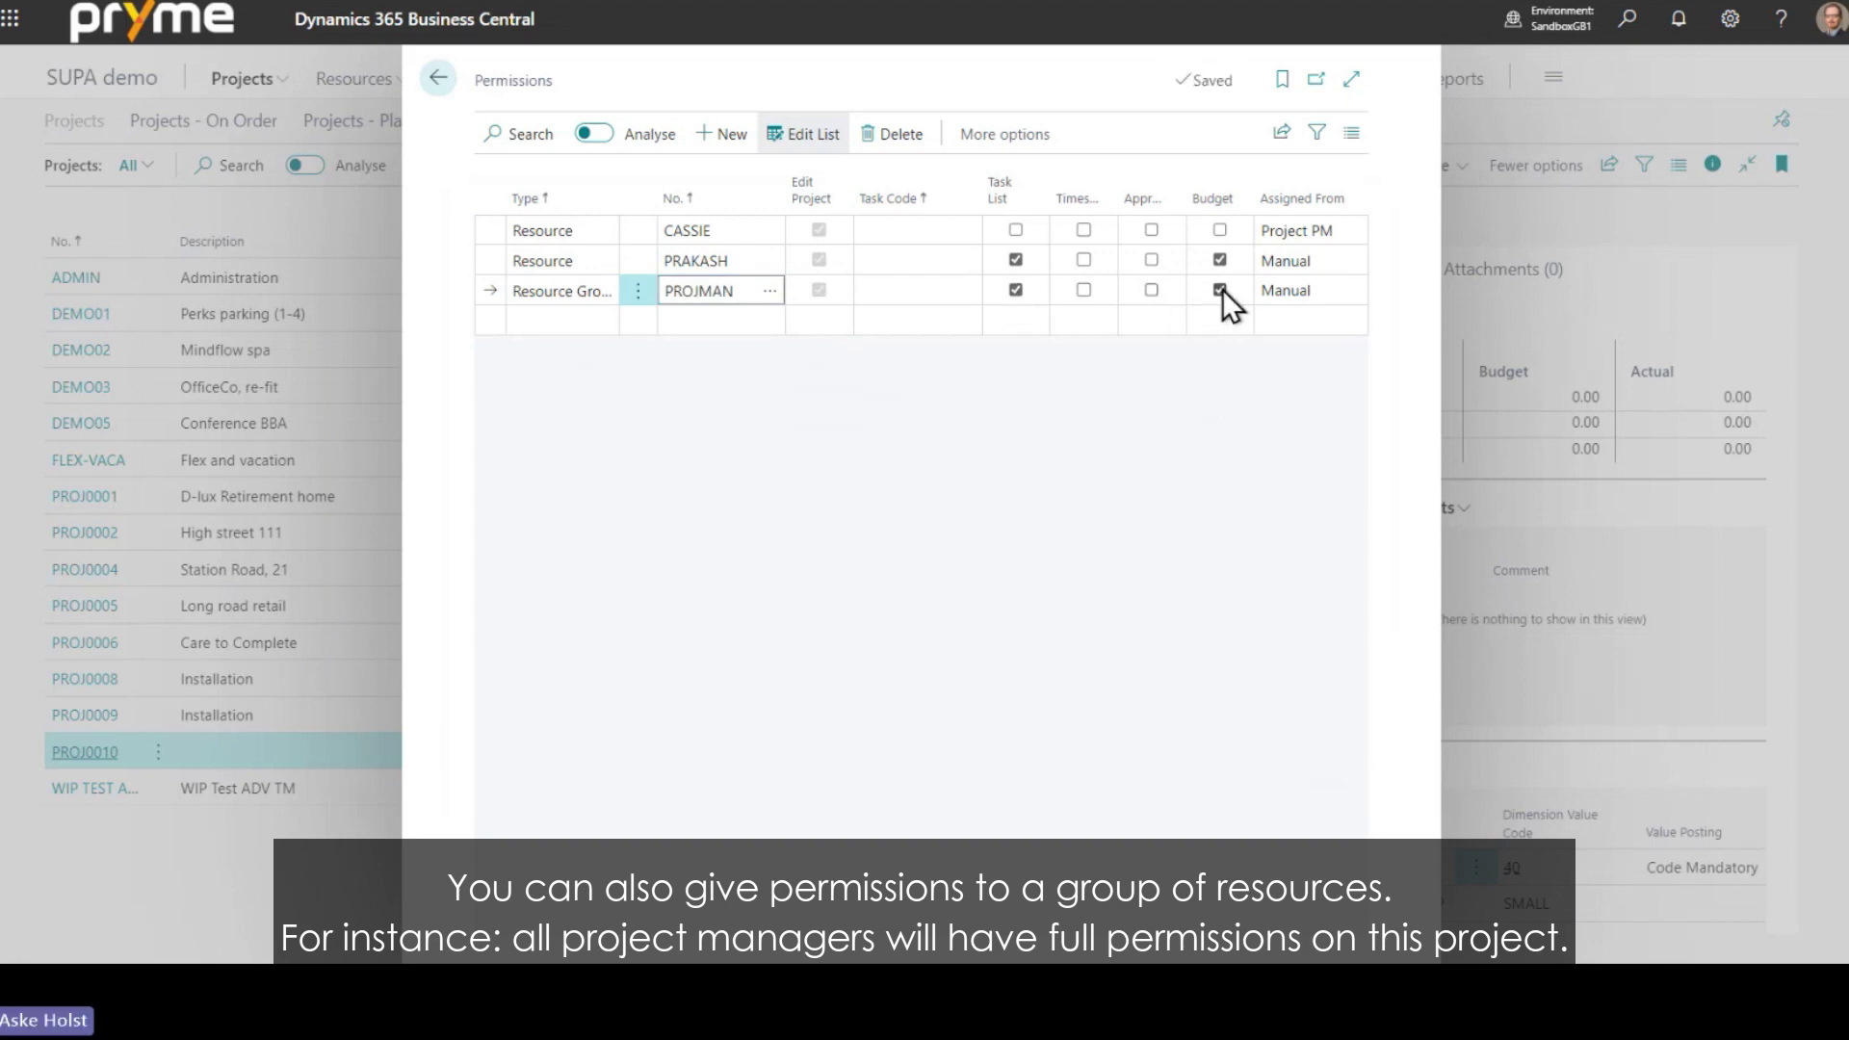
pyautogui.click(1151, 290)
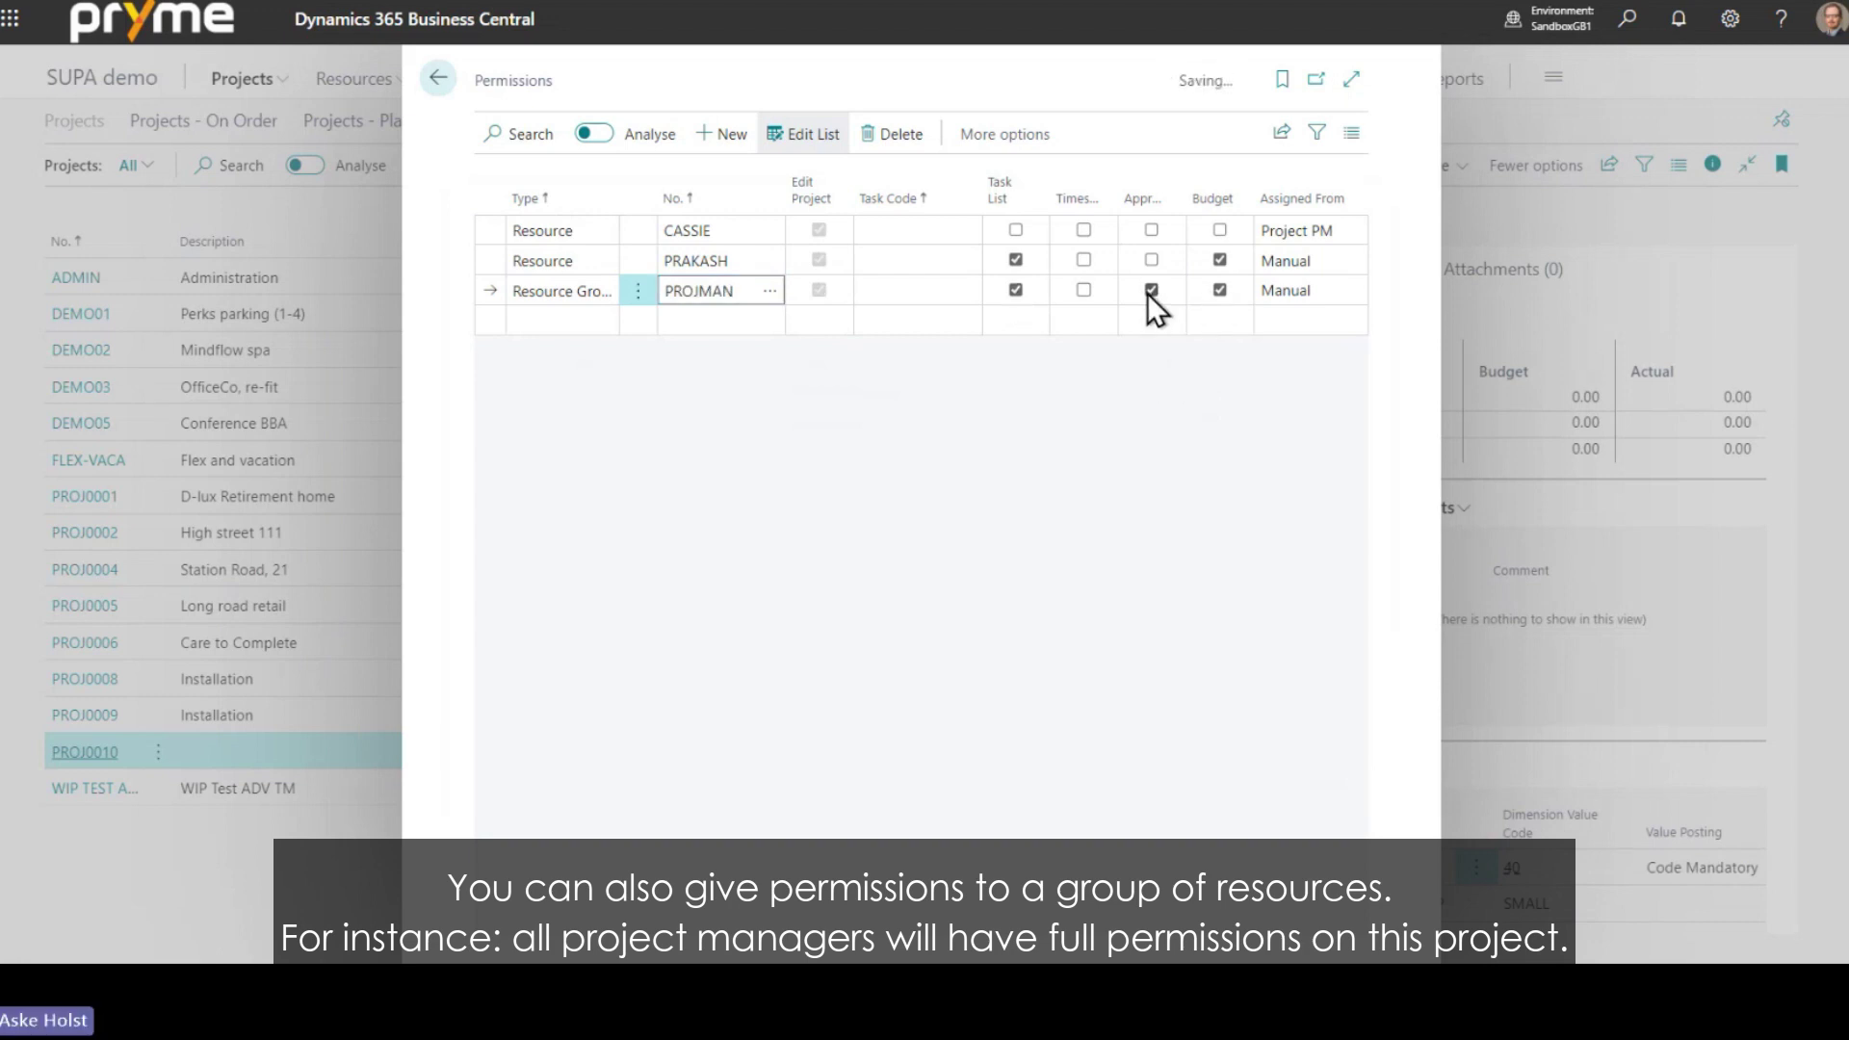
pyautogui.click(1083, 290)
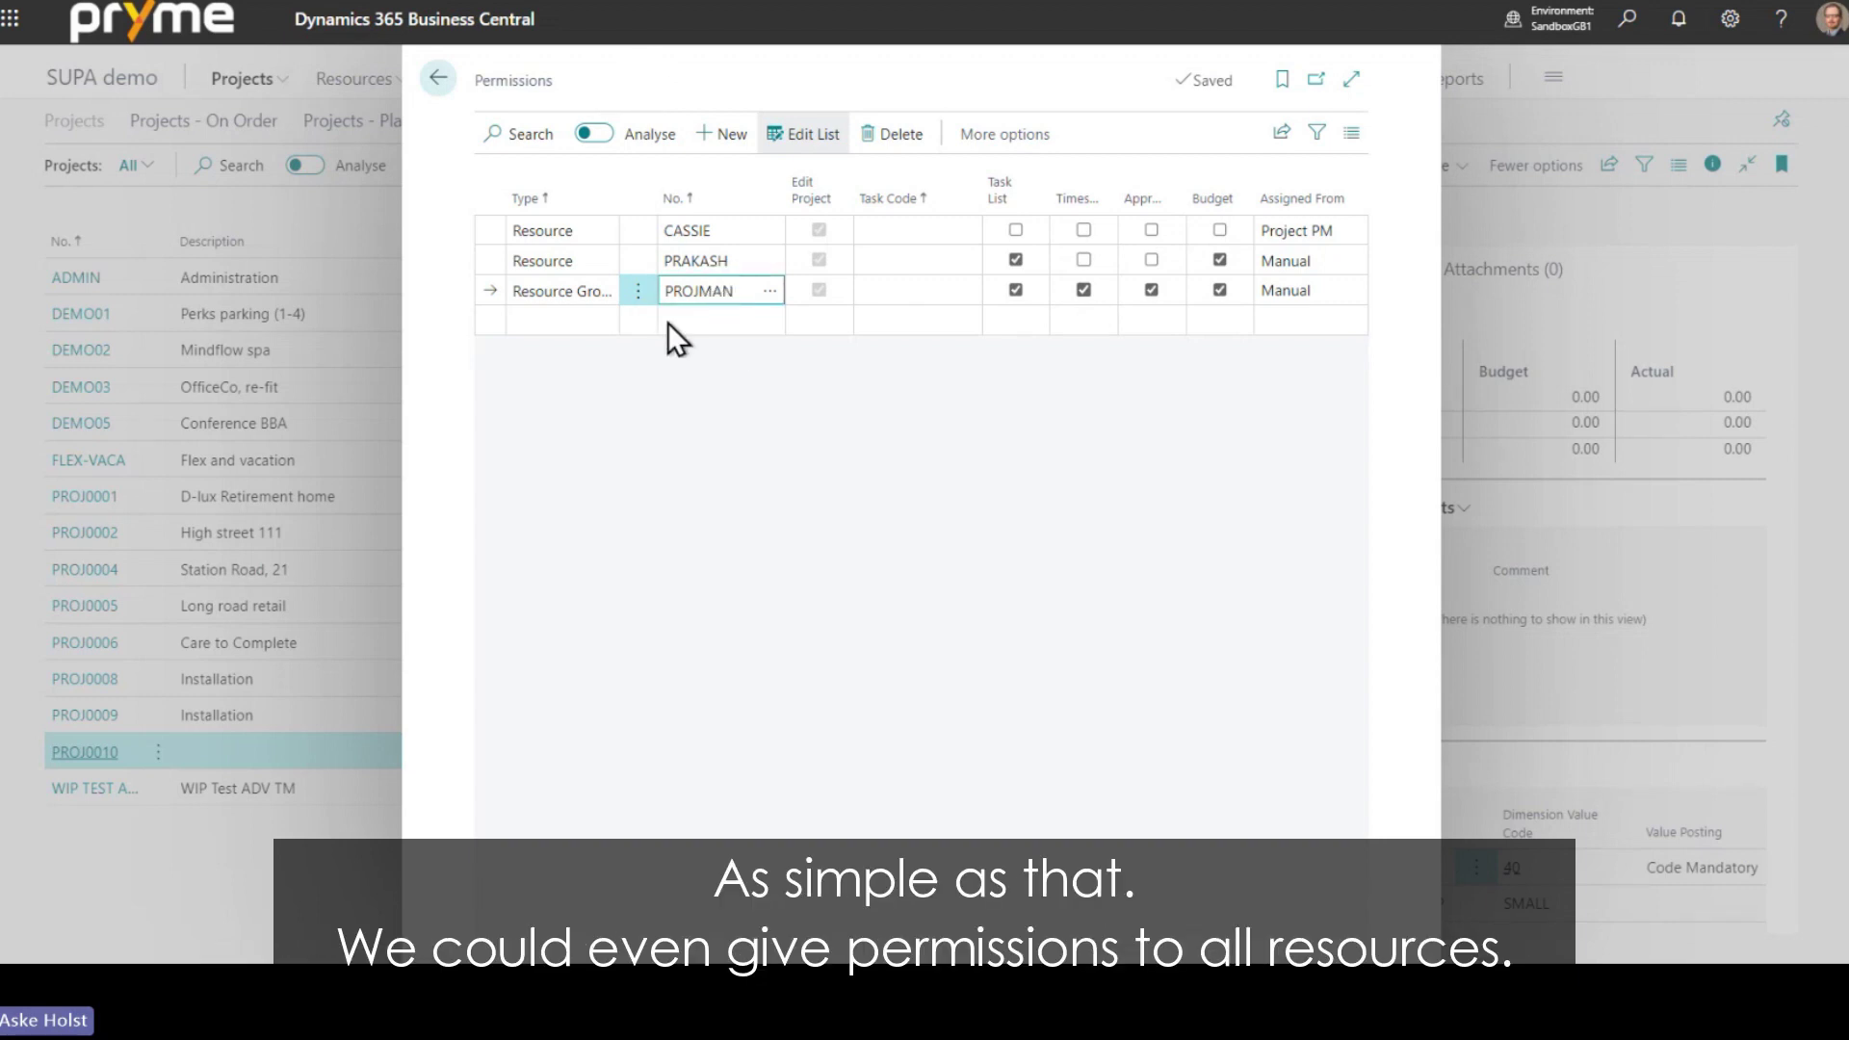
# - Add a Resource permission line with a blank number and the budget and approval permissions enabled, and close the permissions
pyautogui.click(545, 322)
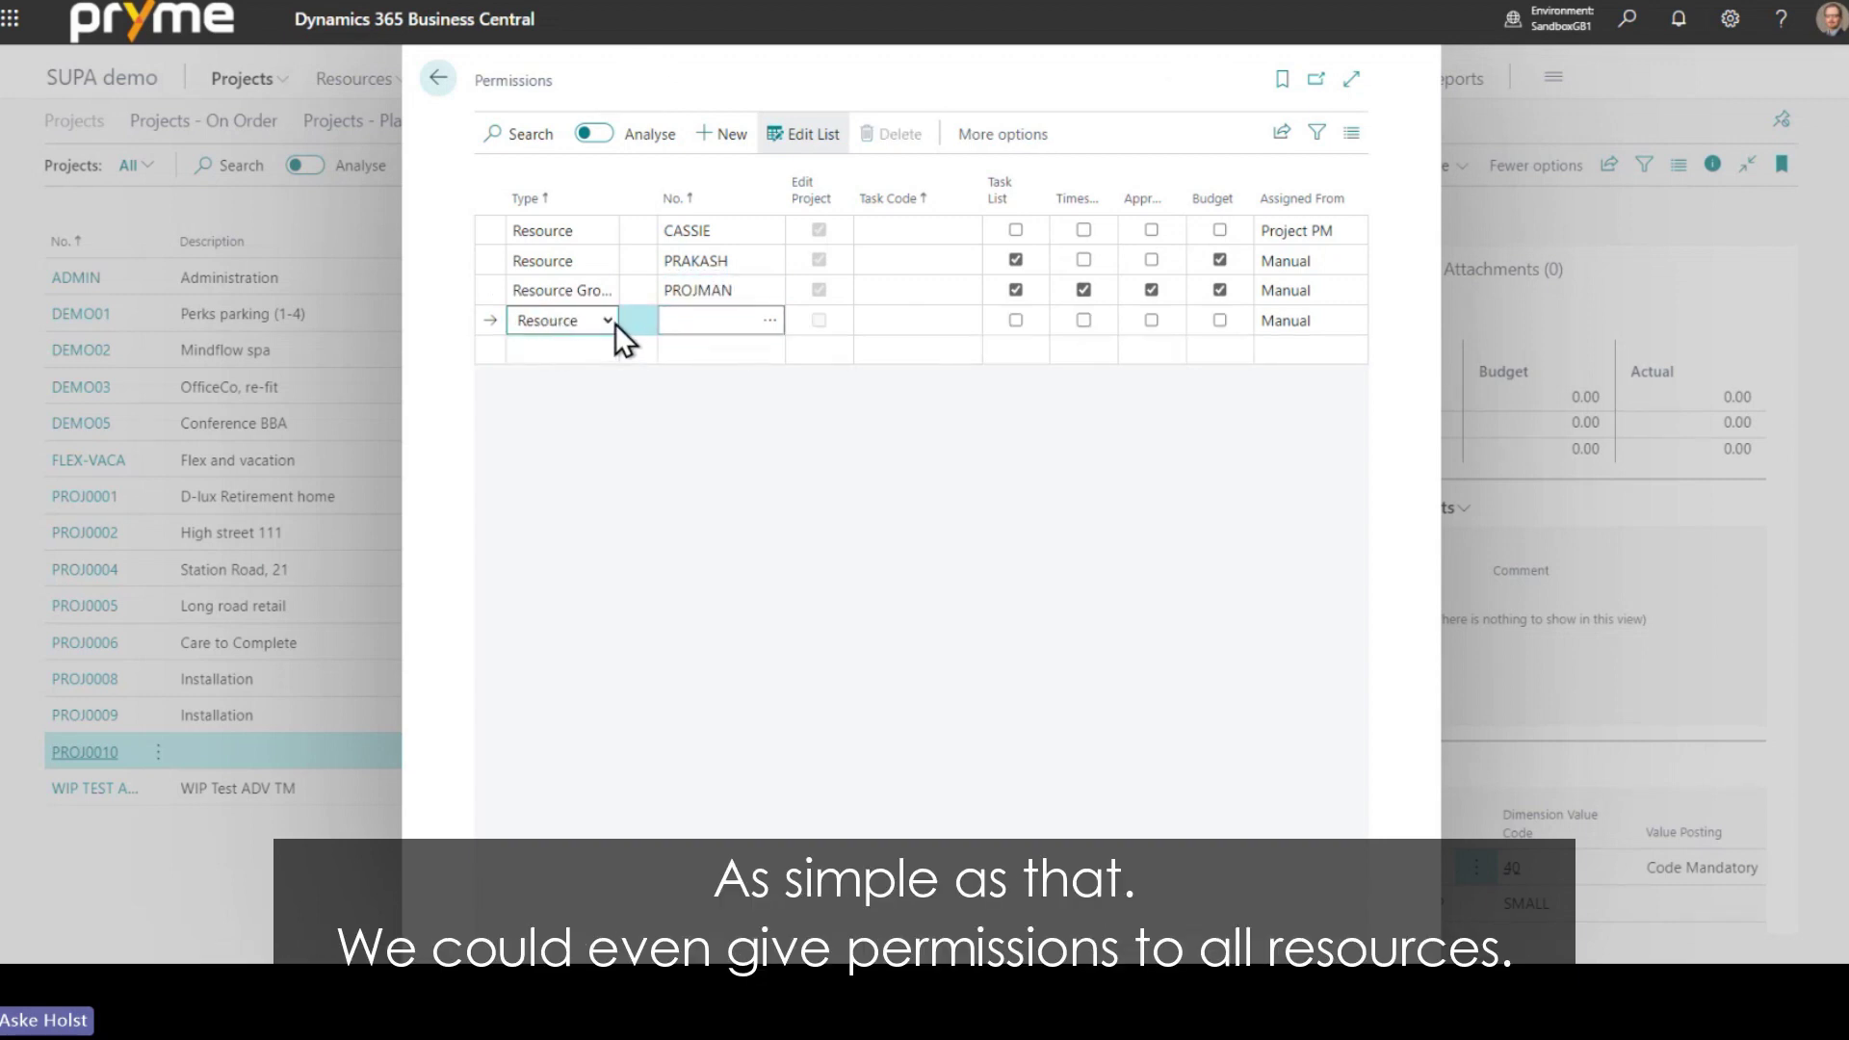
pyautogui.click(1220, 320)
pyautogui.click(1152, 319)
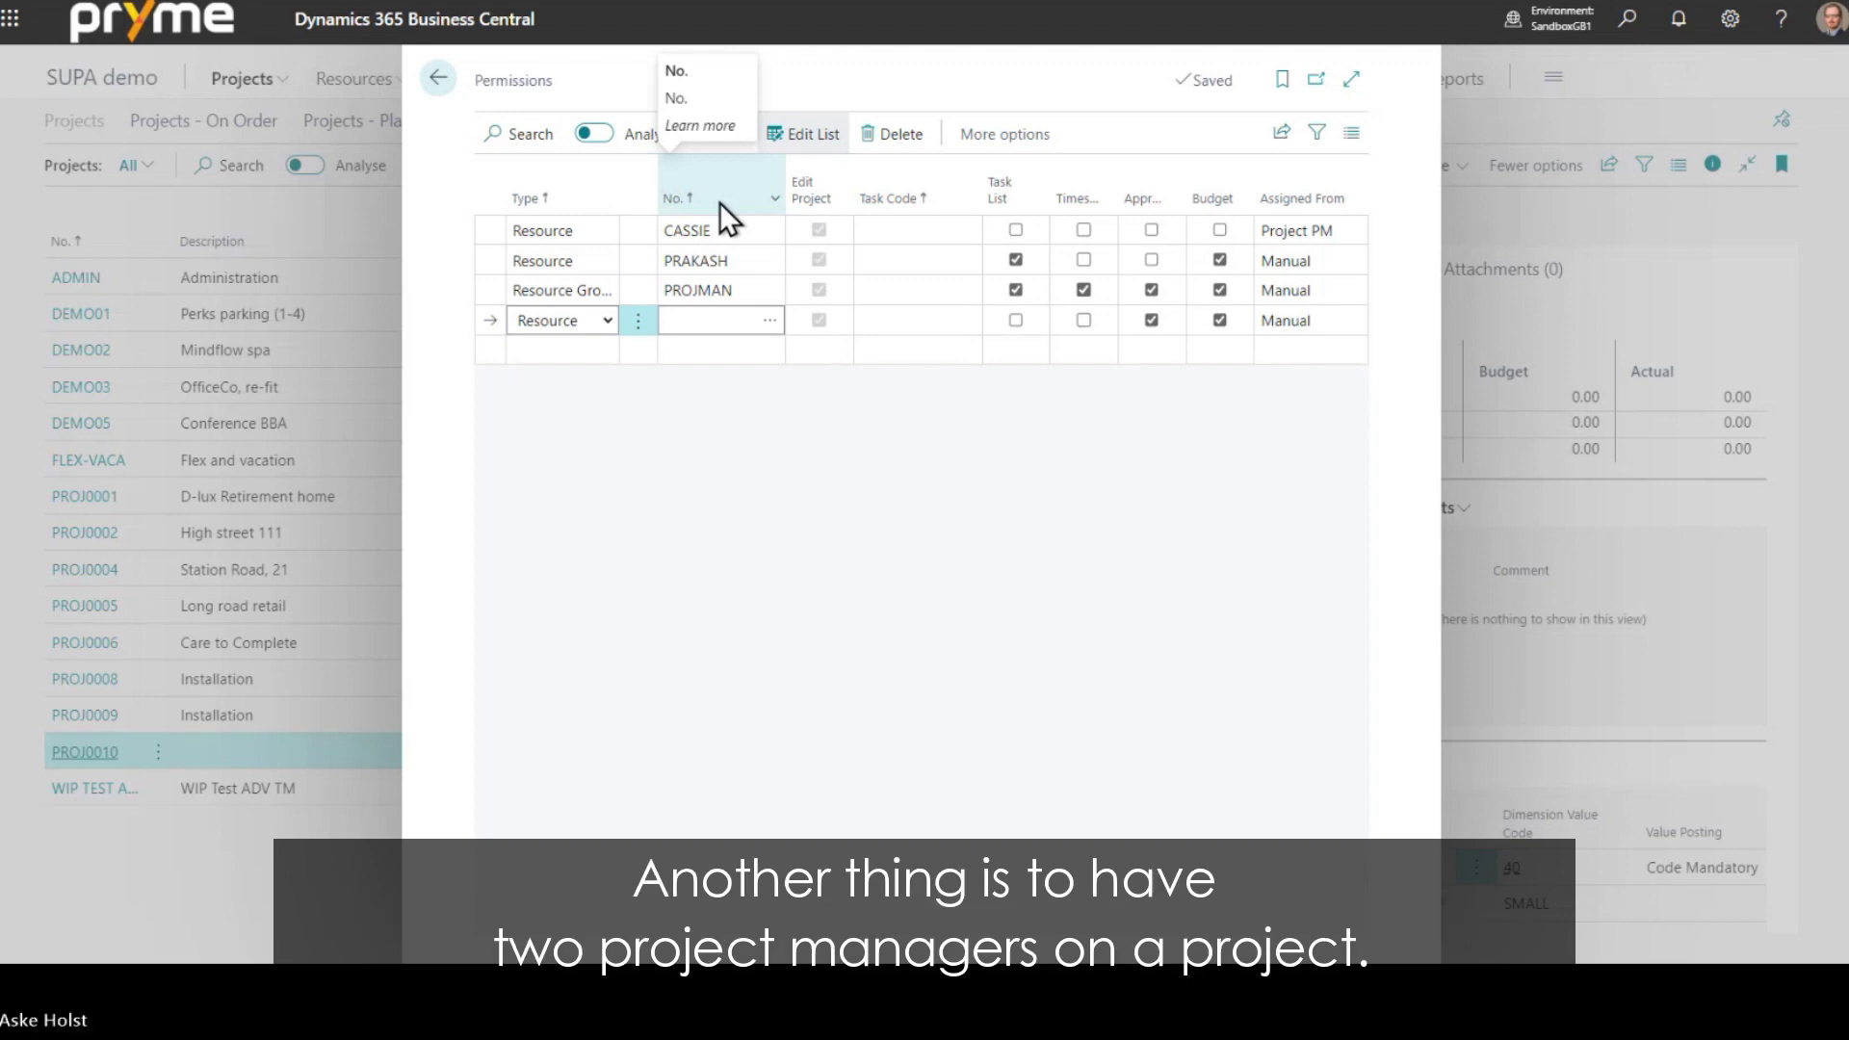
pyautogui.click(431, 77)
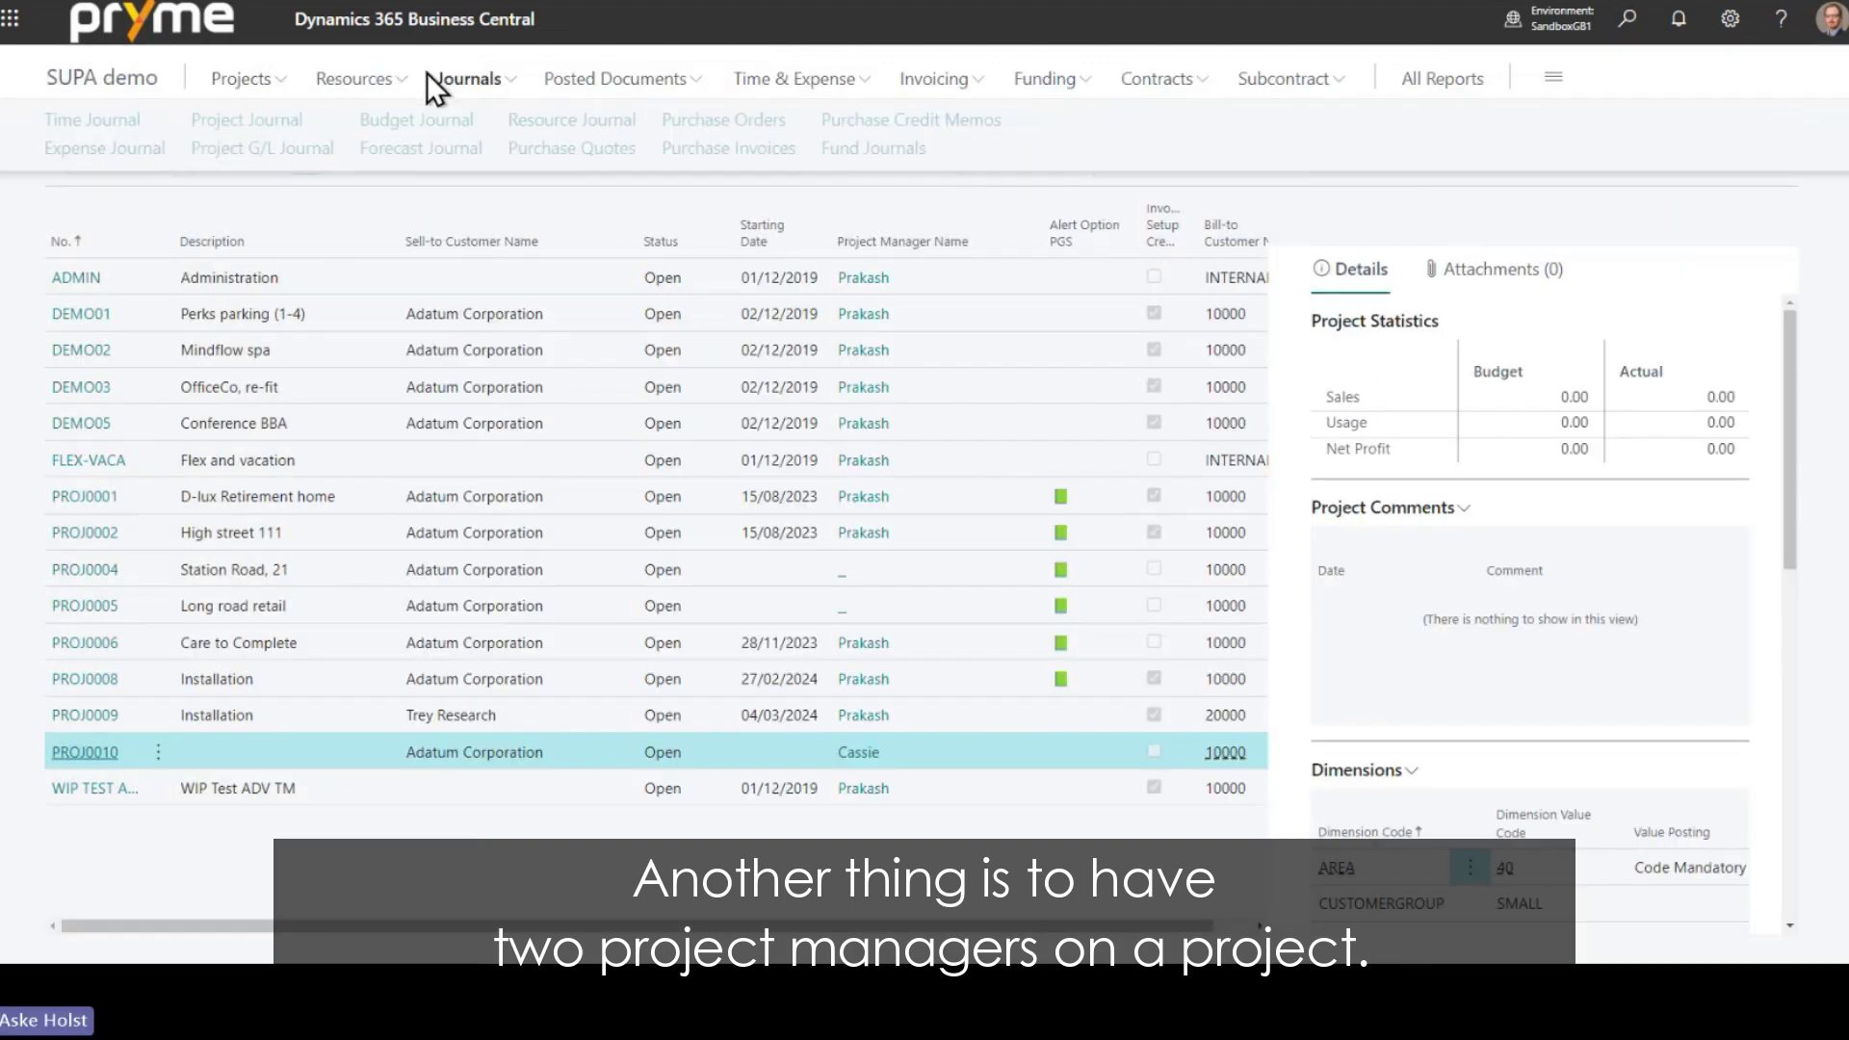
# - Open the project card of PROJ0010 and examine its Project Manager and Person Responsible fields
pyautogui.click(236, 81)
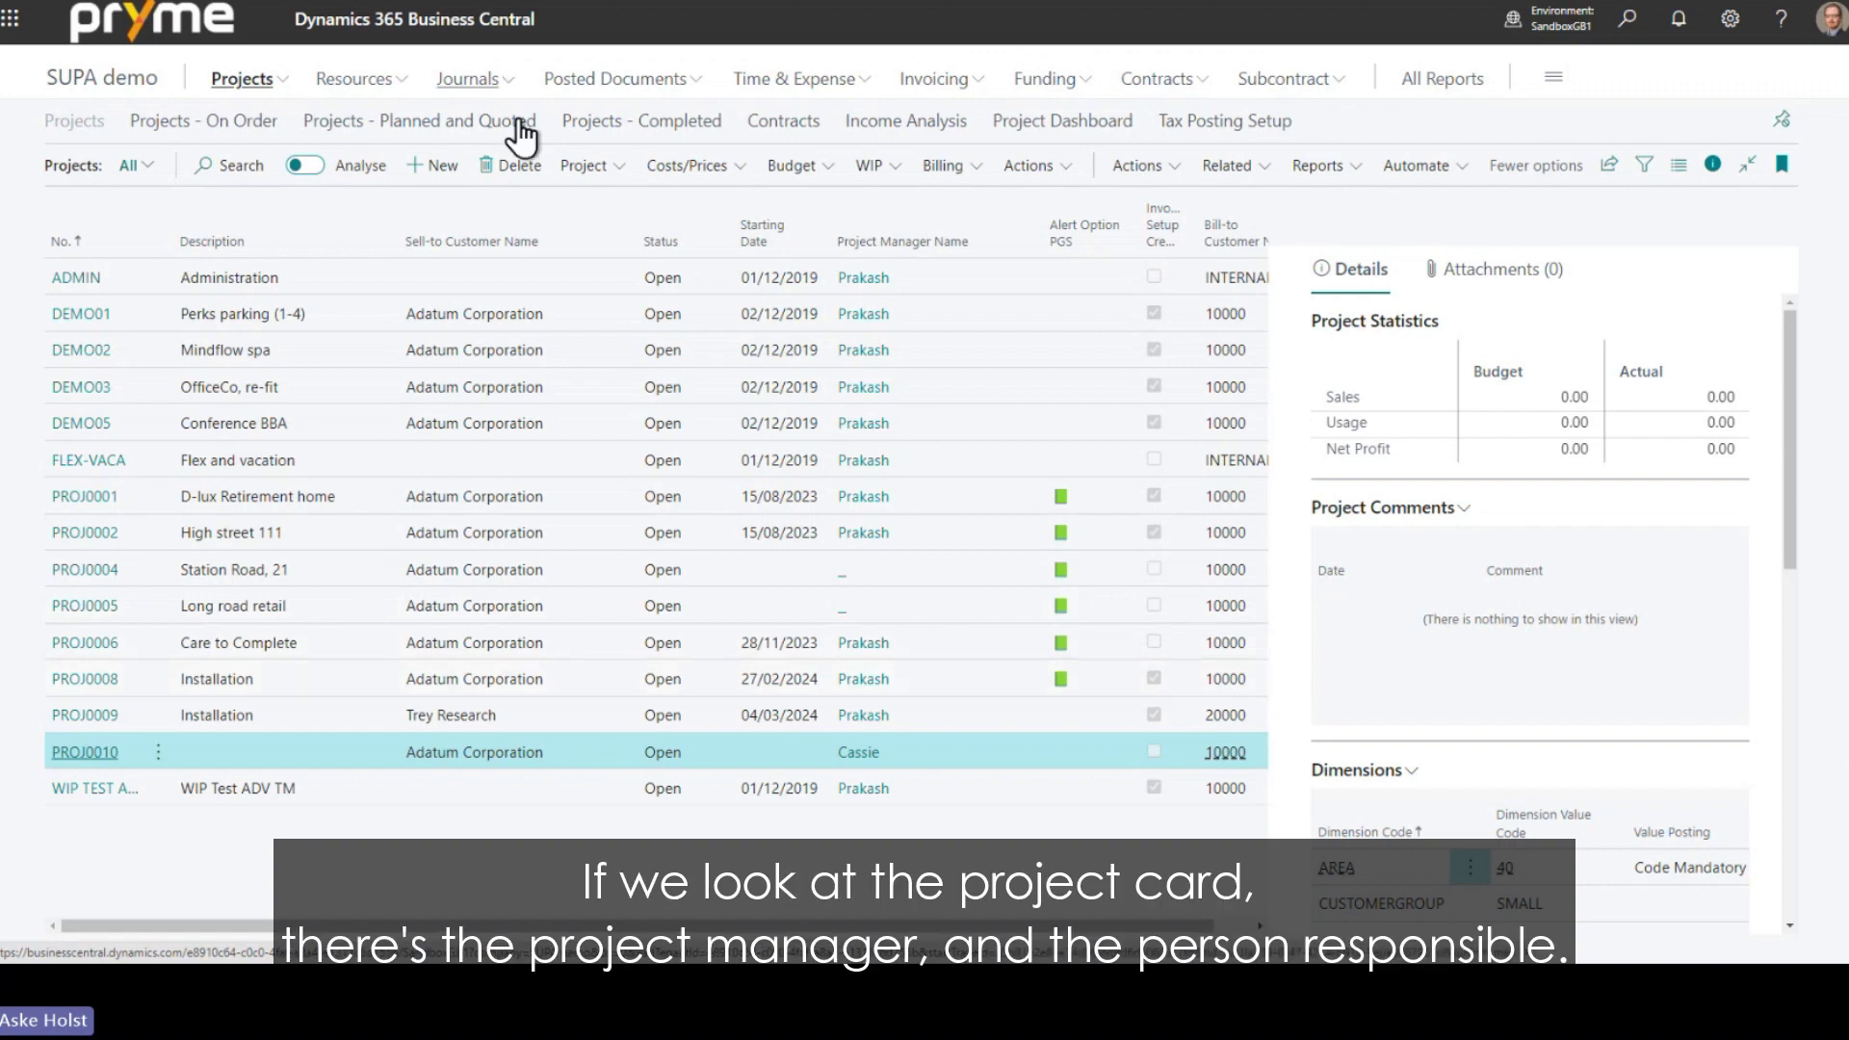
pyautogui.click(598, 172)
pyautogui.click(616, 452)
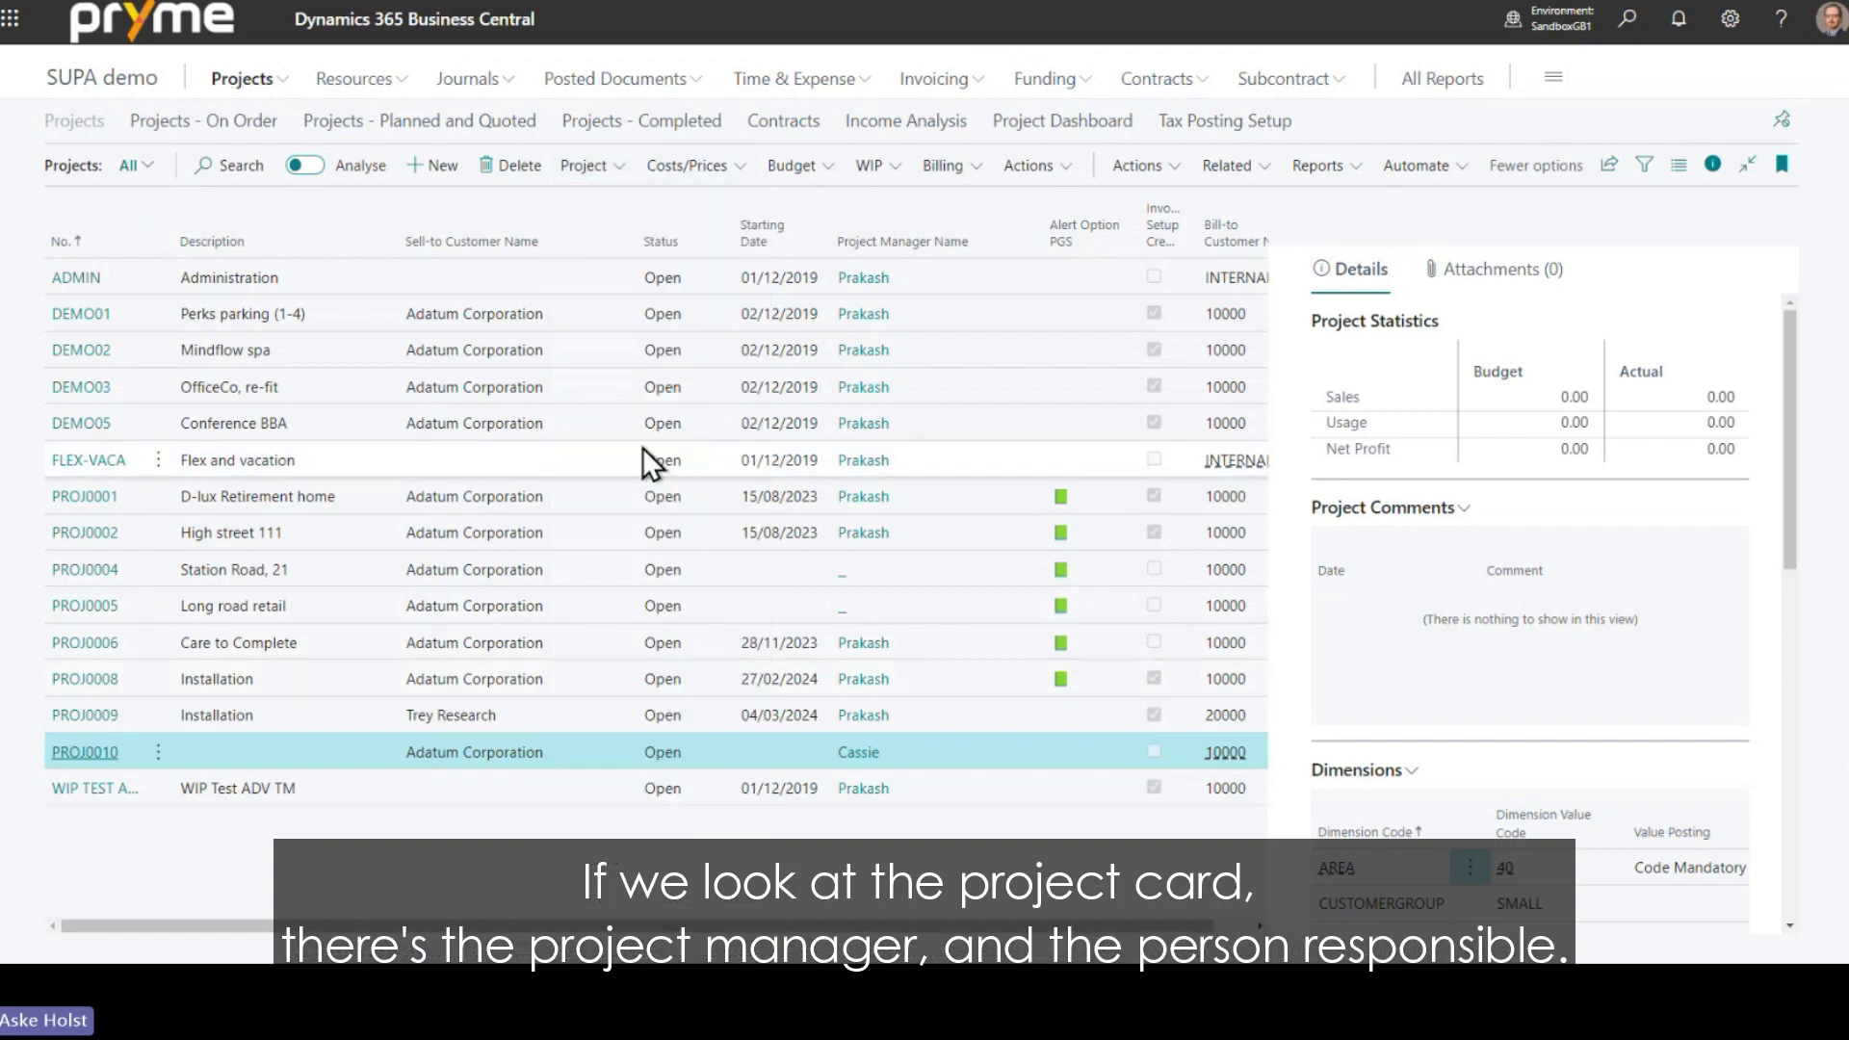
pyautogui.scroll(-3, 1084, 402)
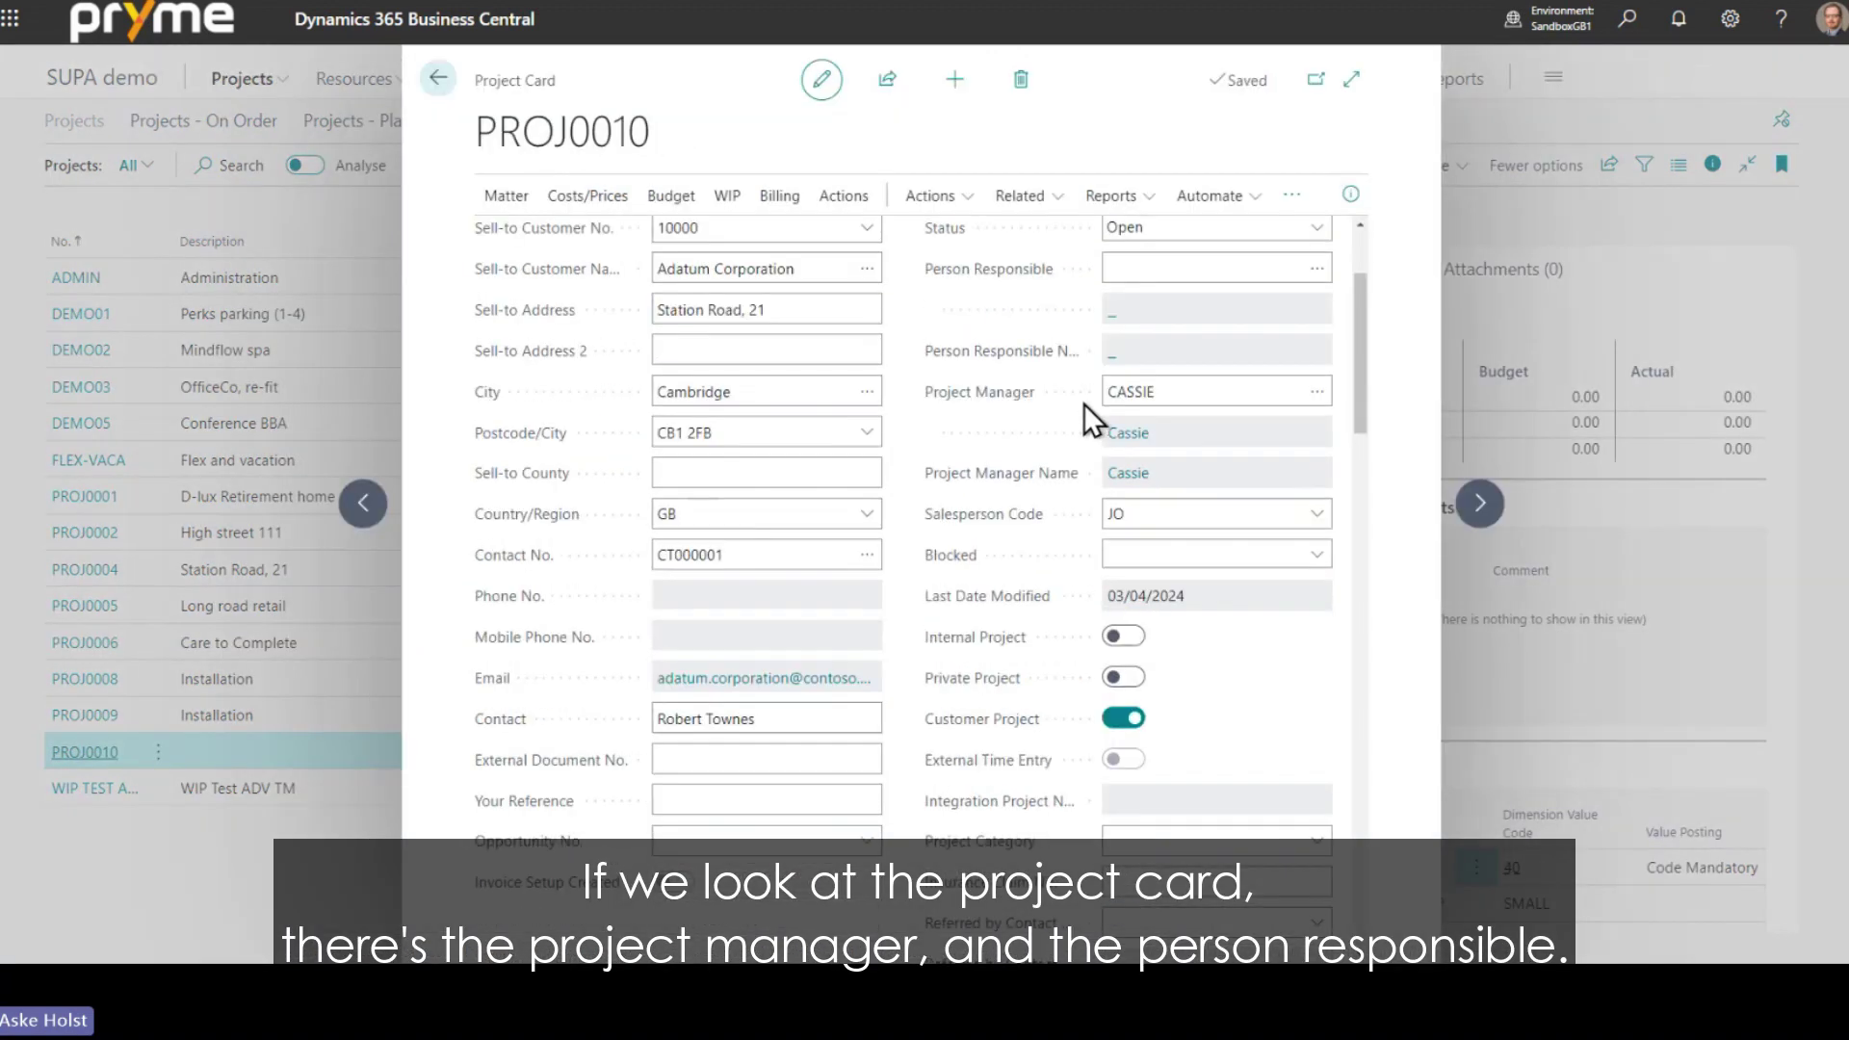
# - Set the Person Responsible on the PROJ0010 project card to the resource who manages PROJ0009
pyautogui.click(1177, 295)
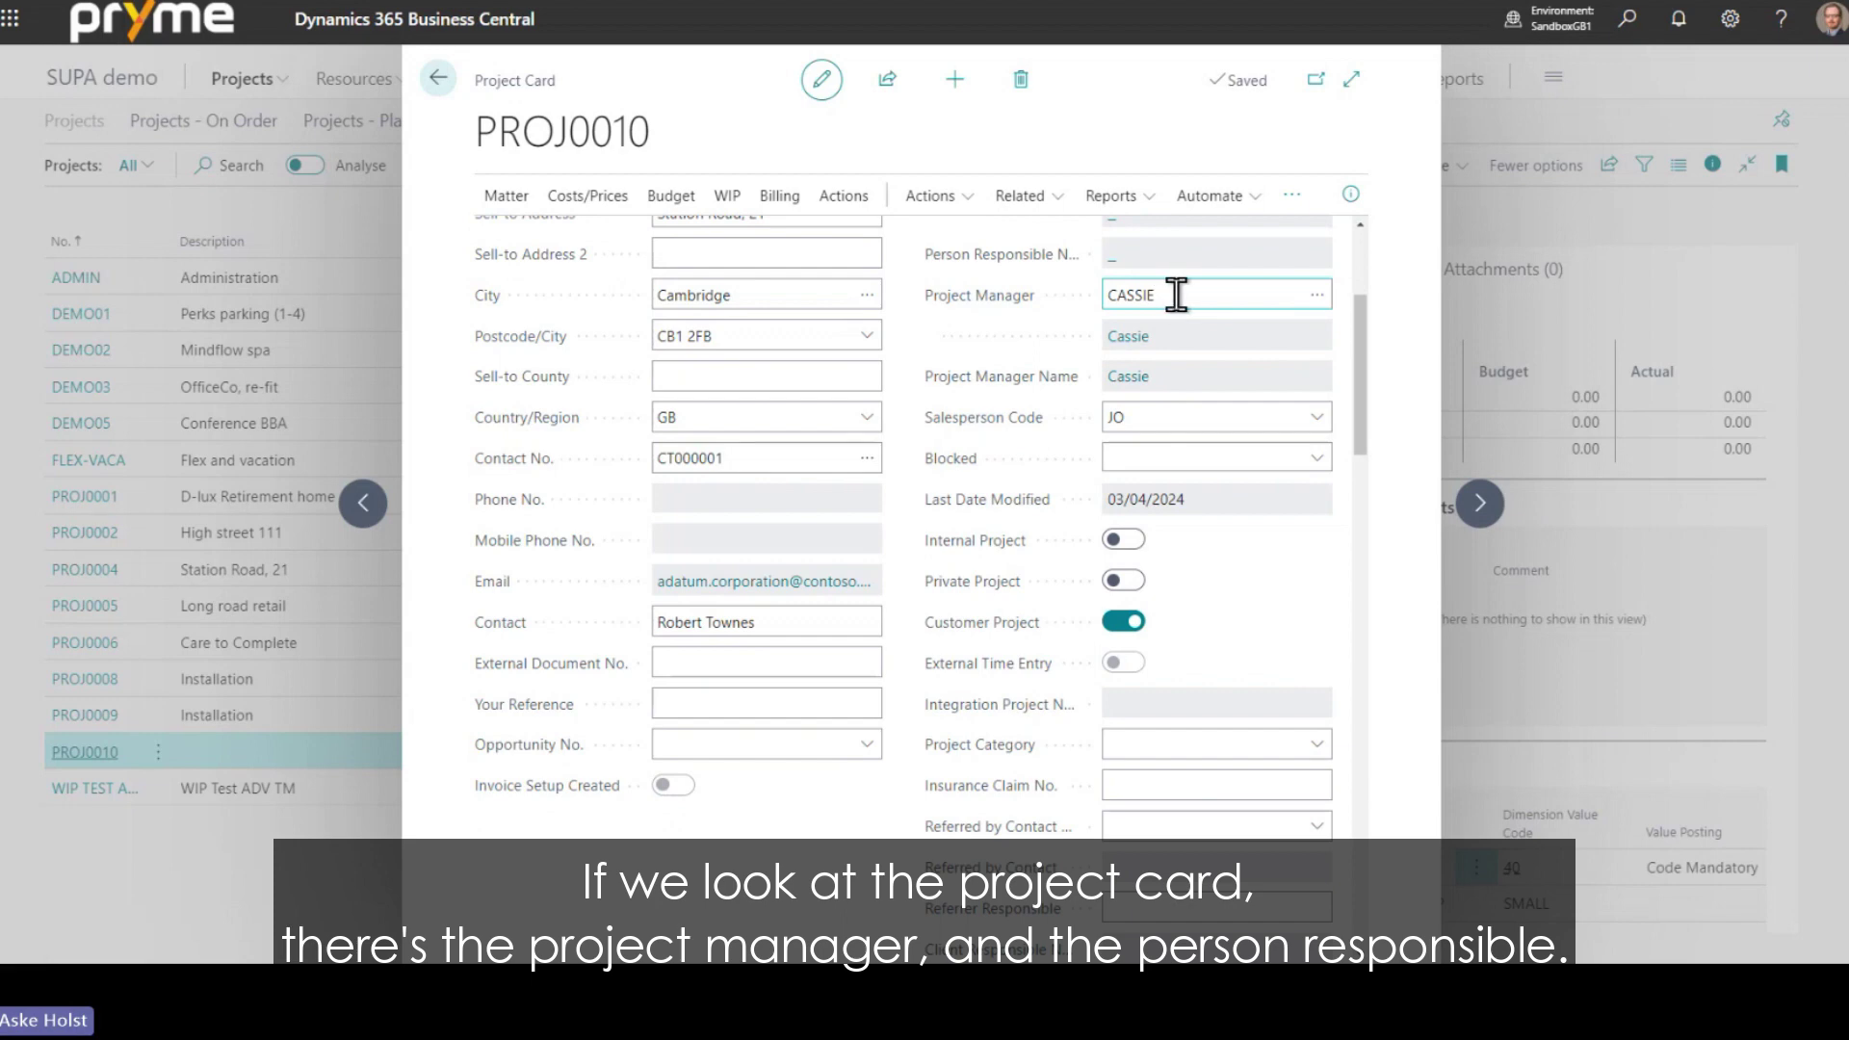
pyautogui.scroll(1, 1176, 294)
pyautogui.click(1172, 268)
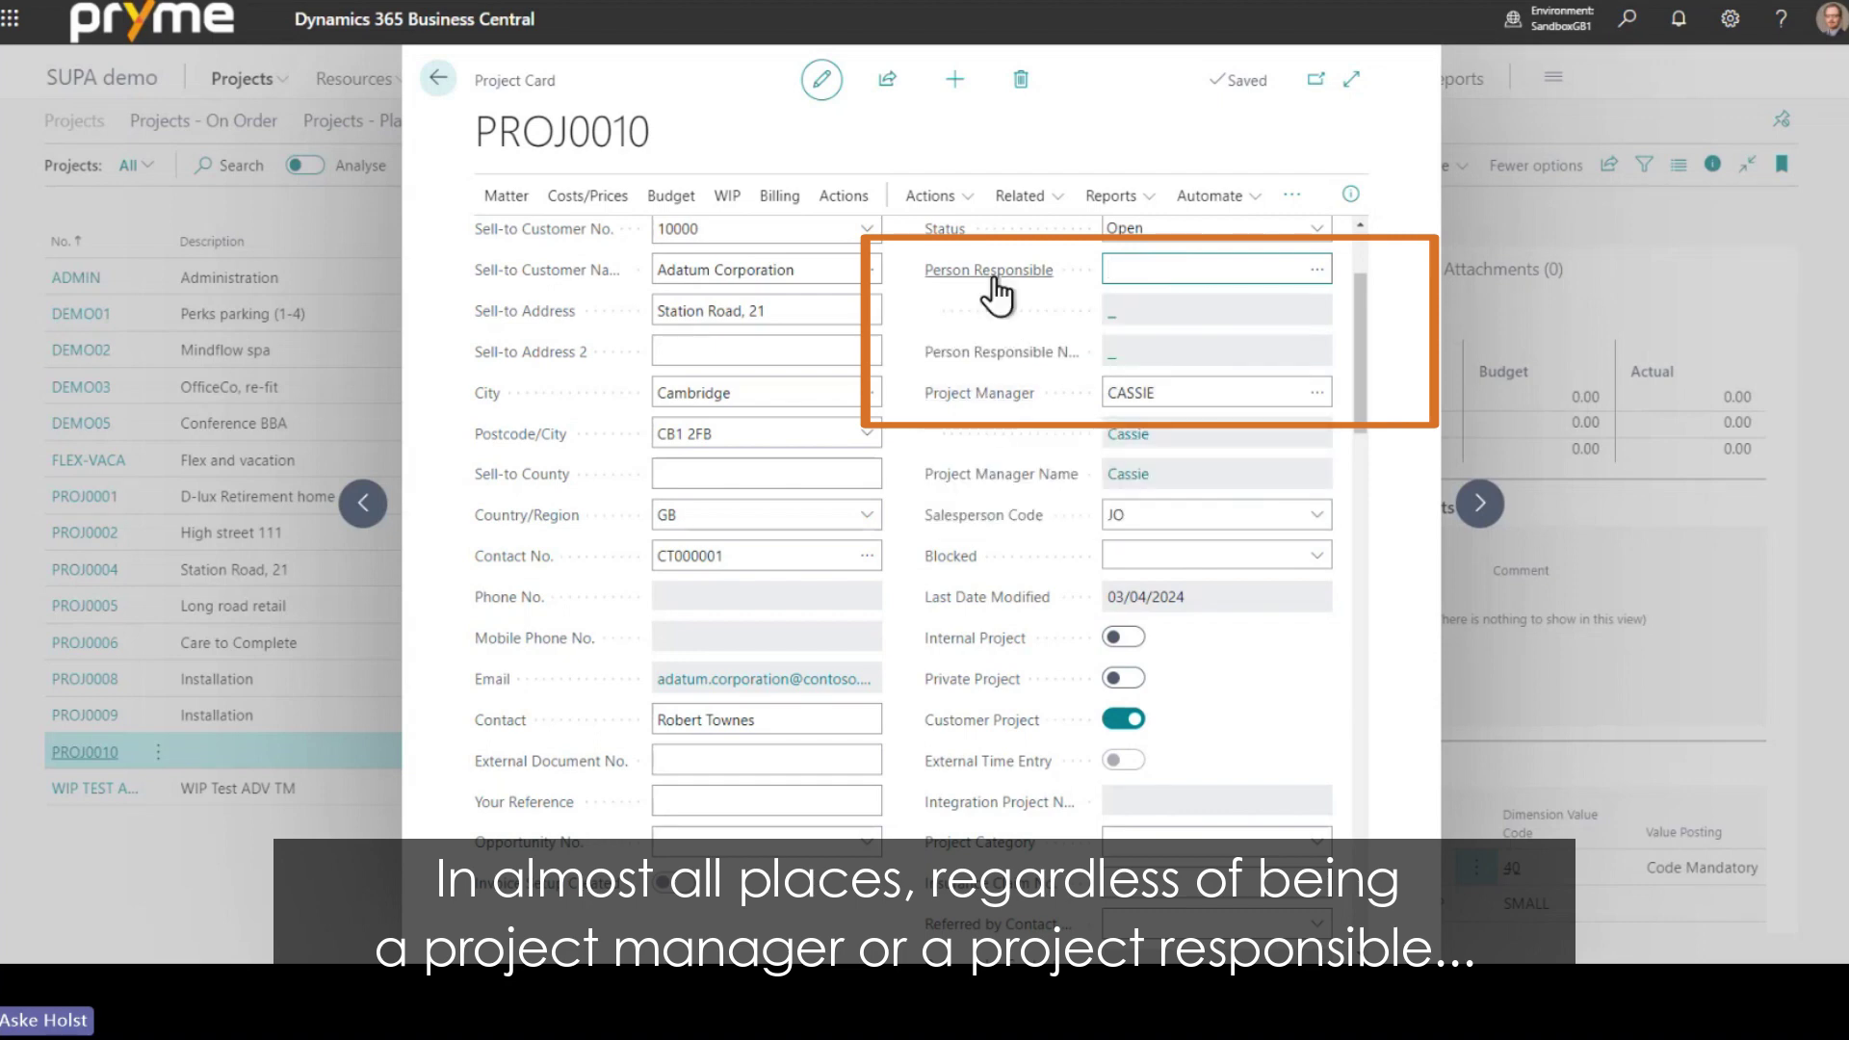
pyautogui.moveTo(997, 291)
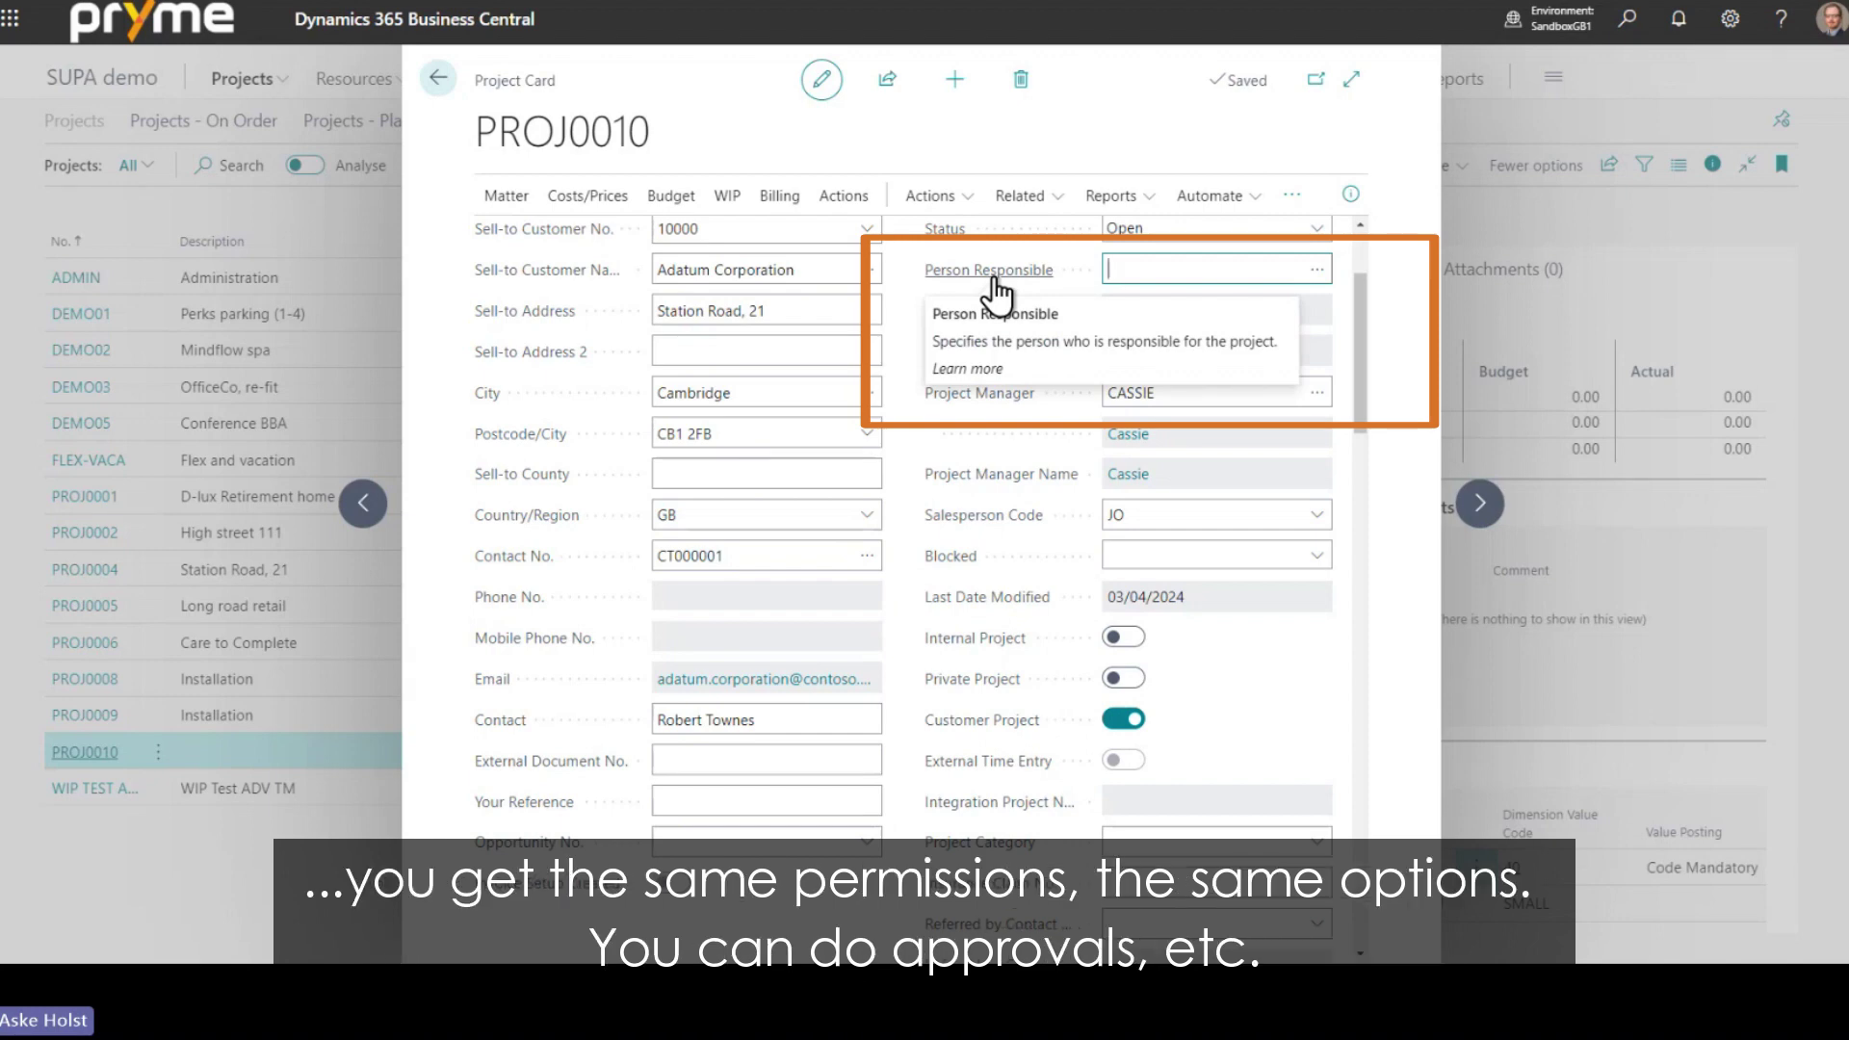
pyautogui.click(1318, 258)
pyautogui.click(533, 371)
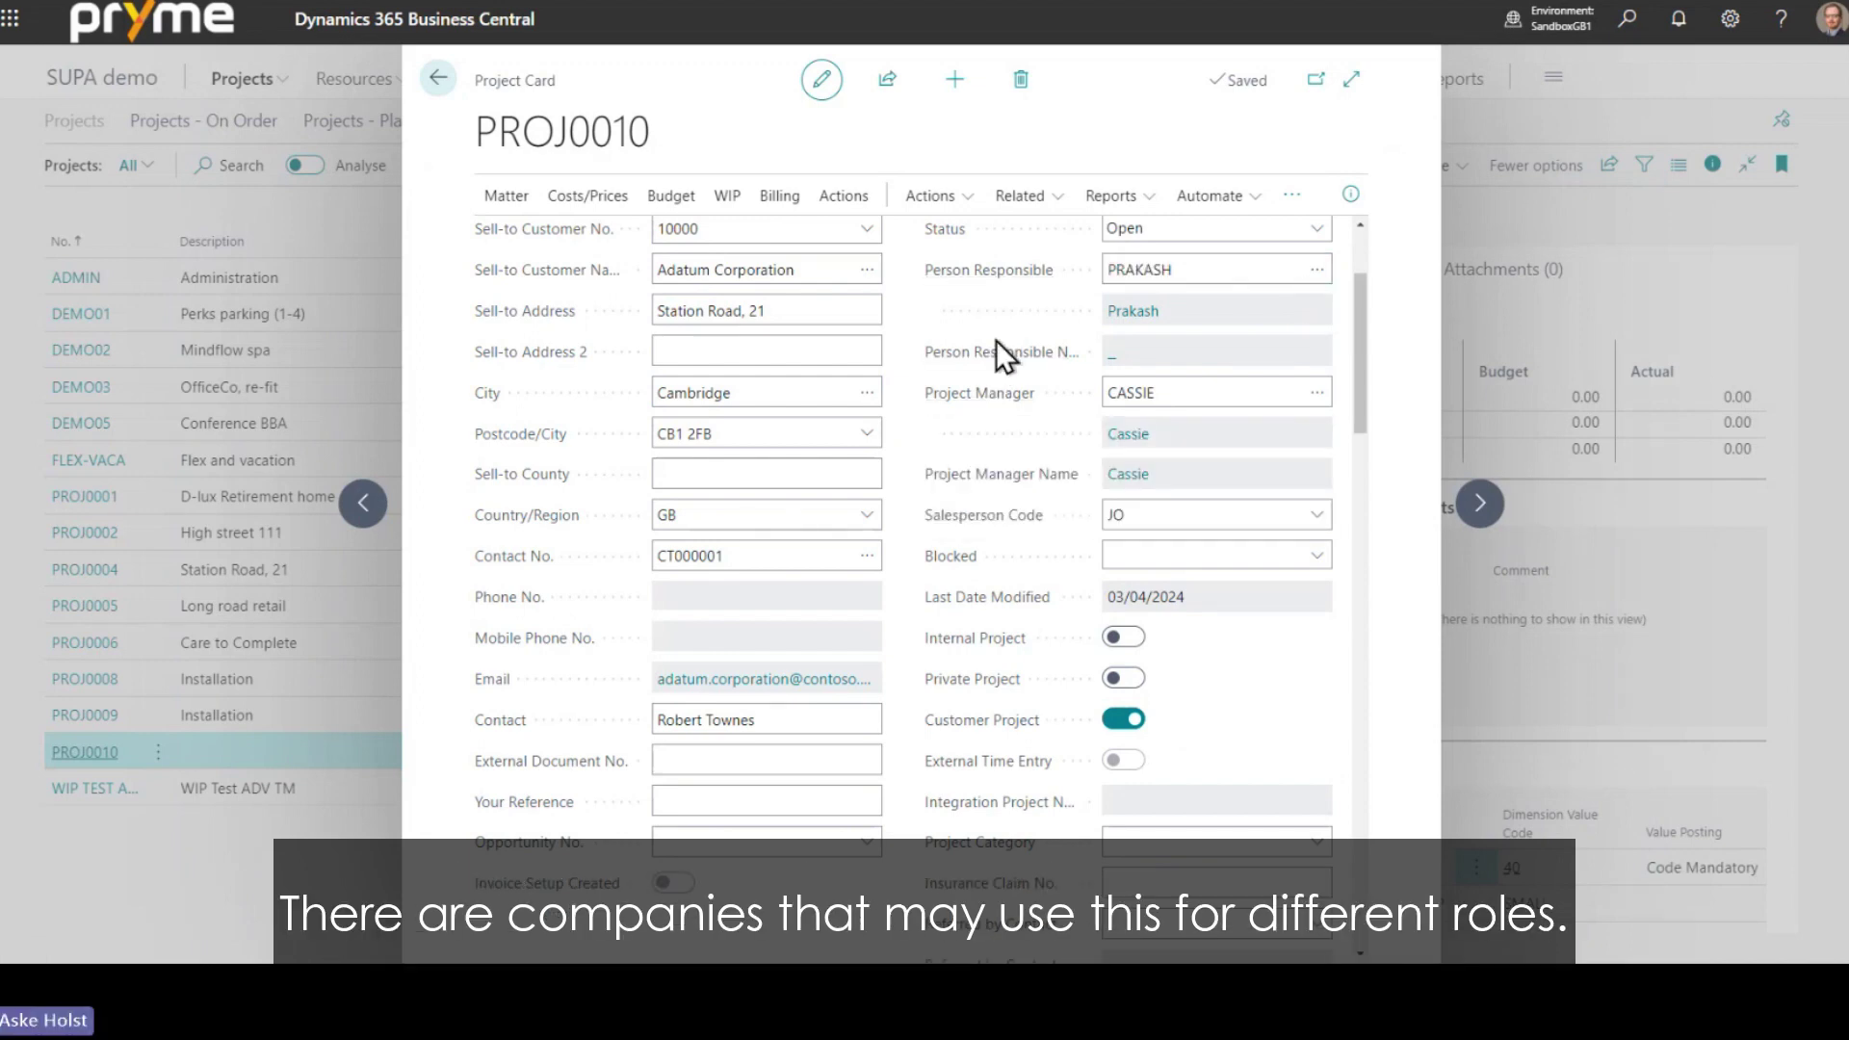
pyautogui.moveTo(991, 391)
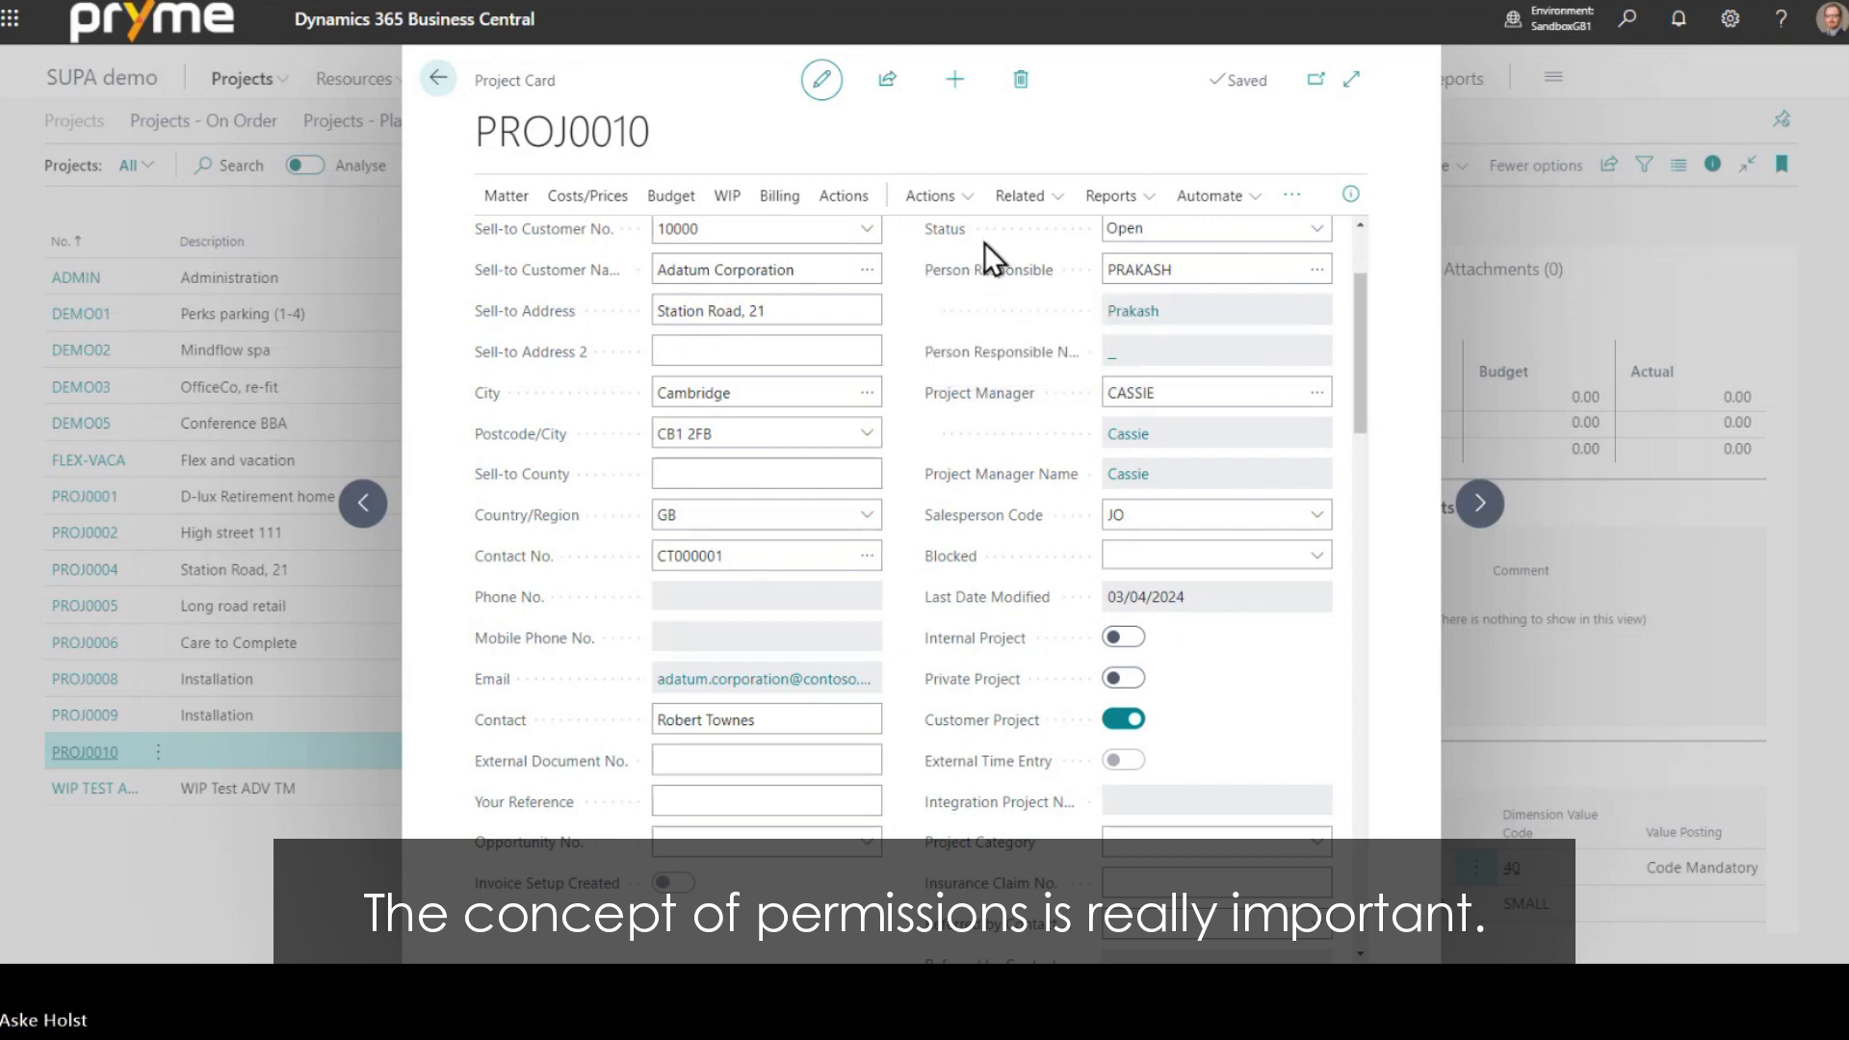
pyautogui.scroll(2, 1029, 380)
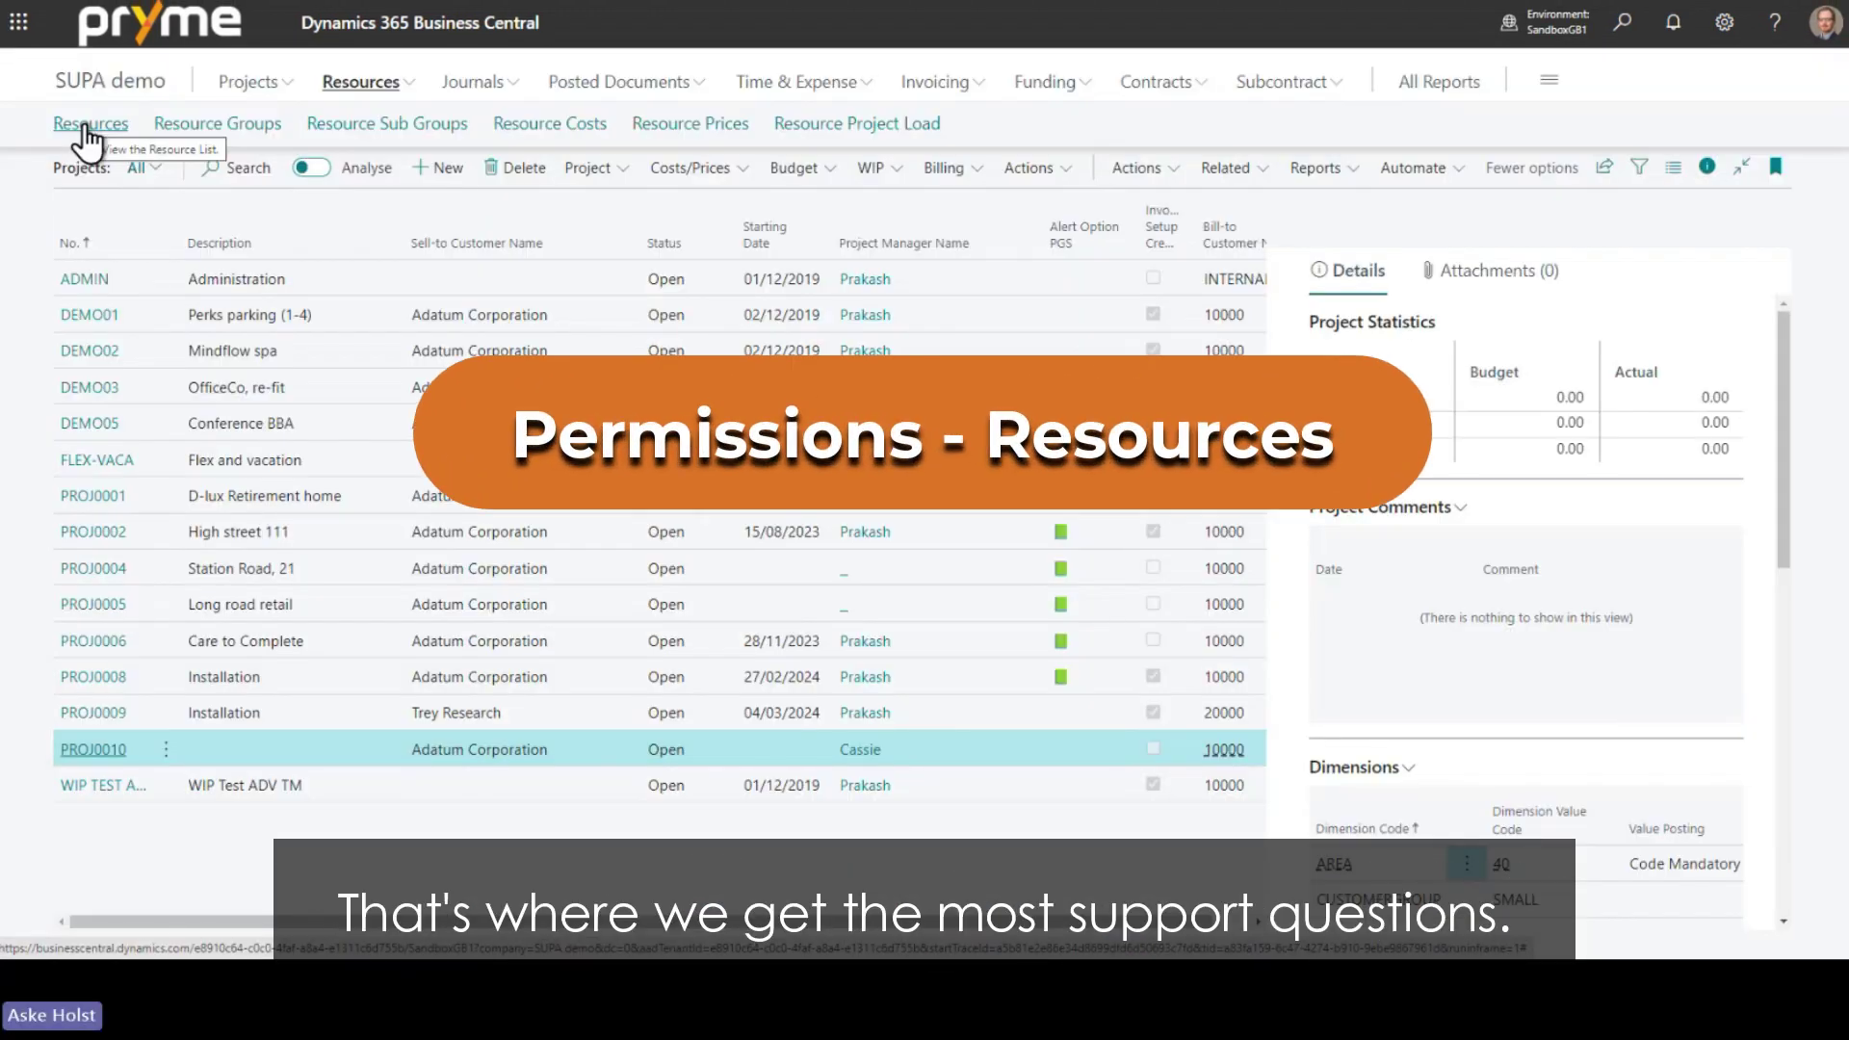
# - Open the resource card of the PROJ0009 project manager and examine the view and edit permissions for resource costs and prices
pyautogui.click(84, 127)
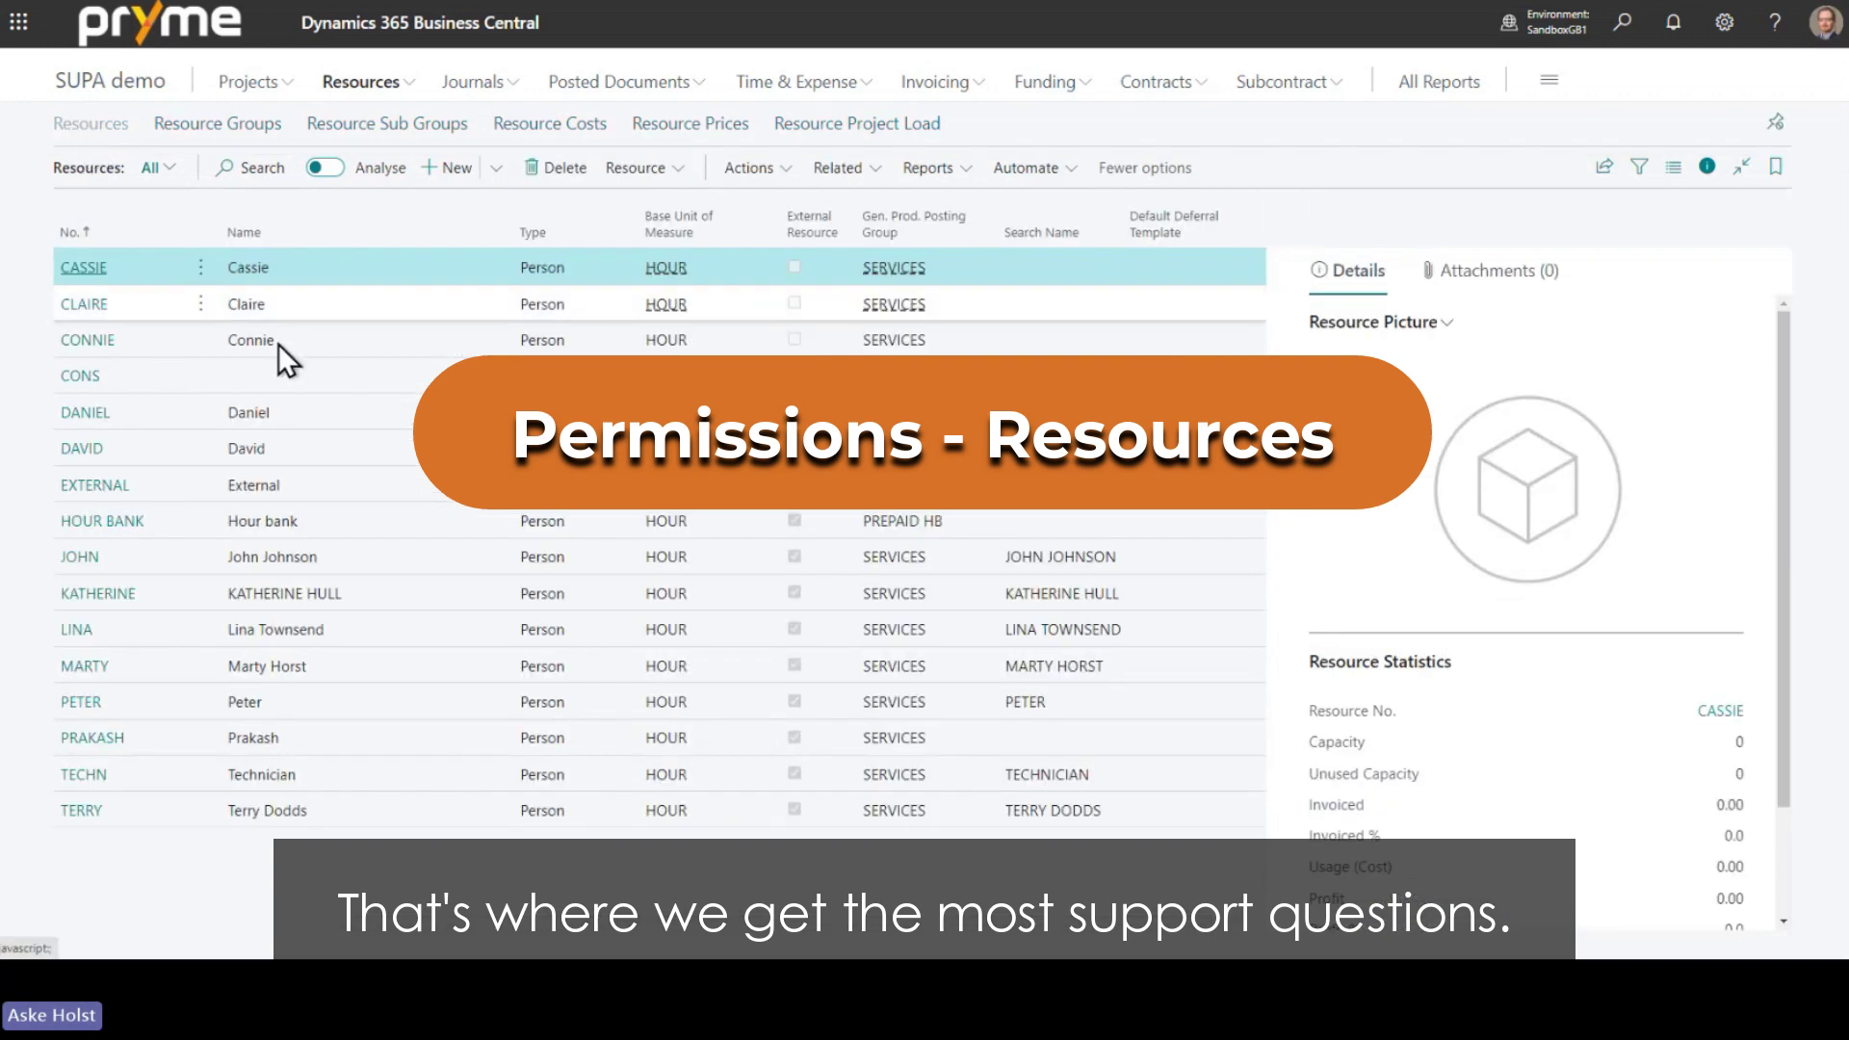
pyautogui.click(84, 739)
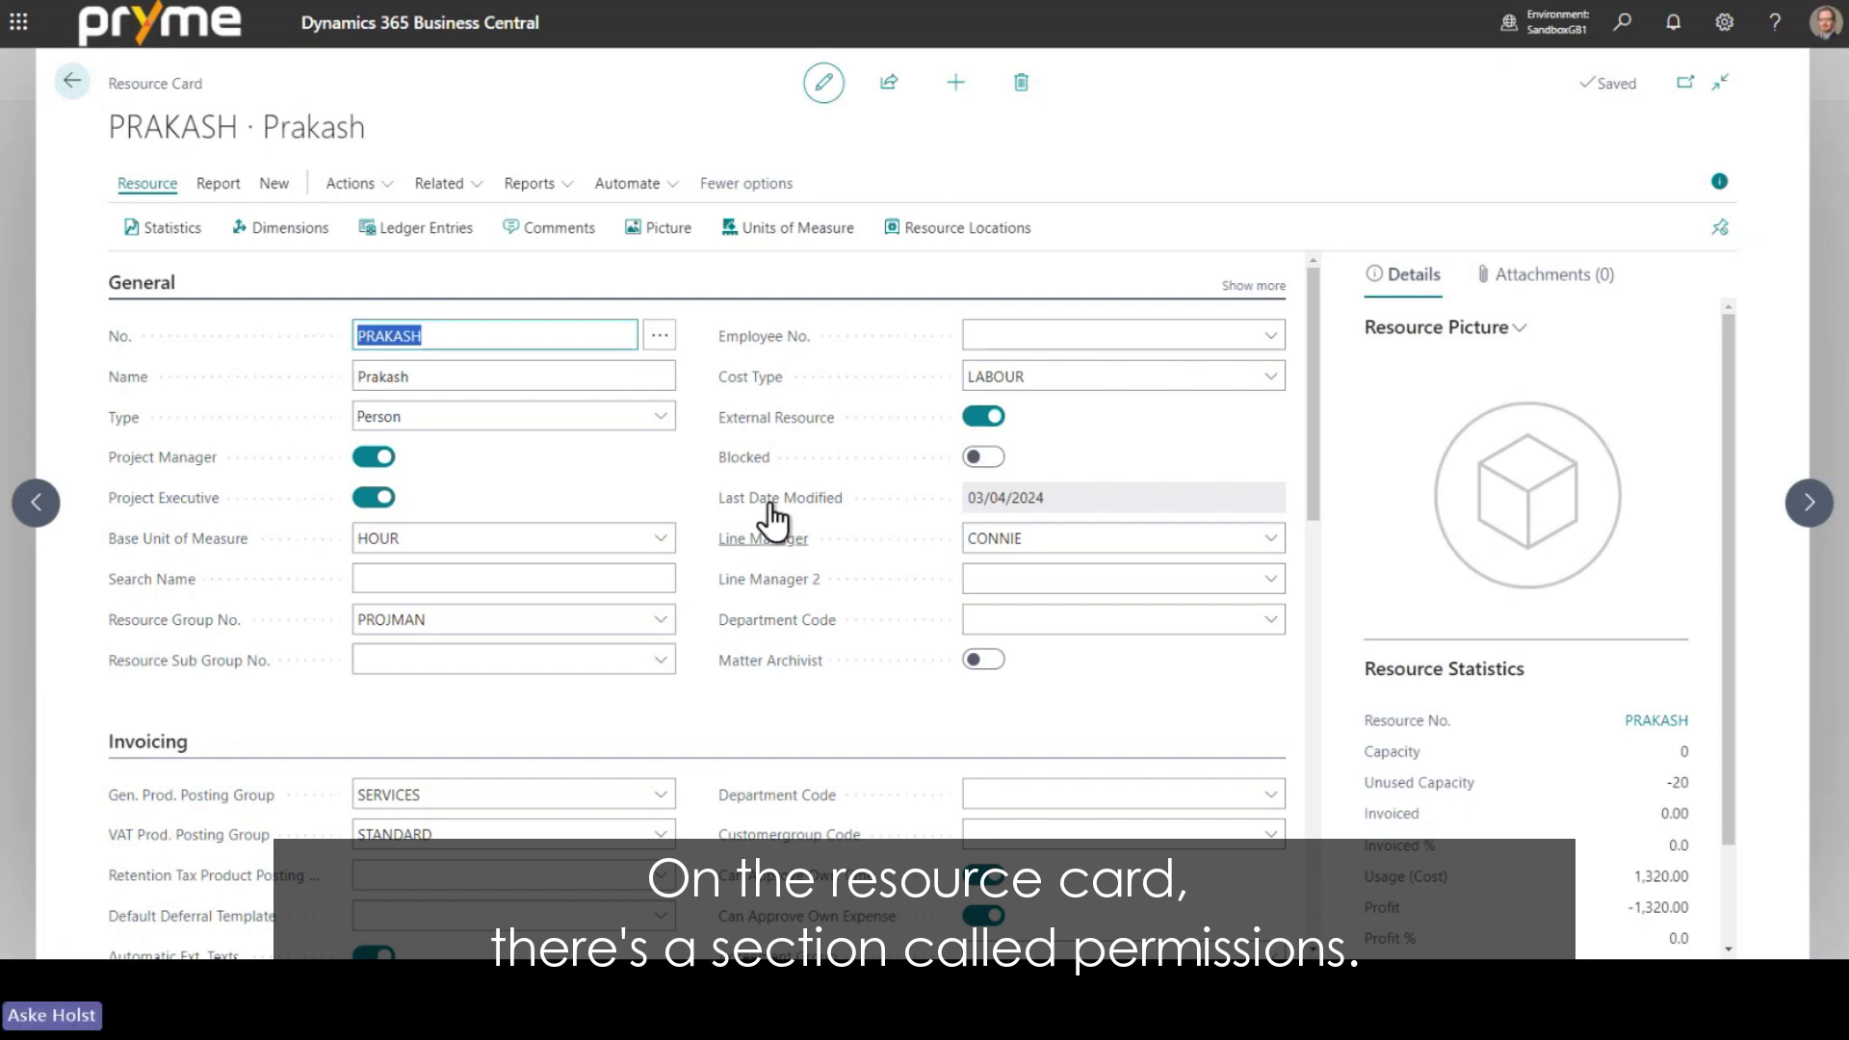
pyautogui.scroll(-10, 703, 443)
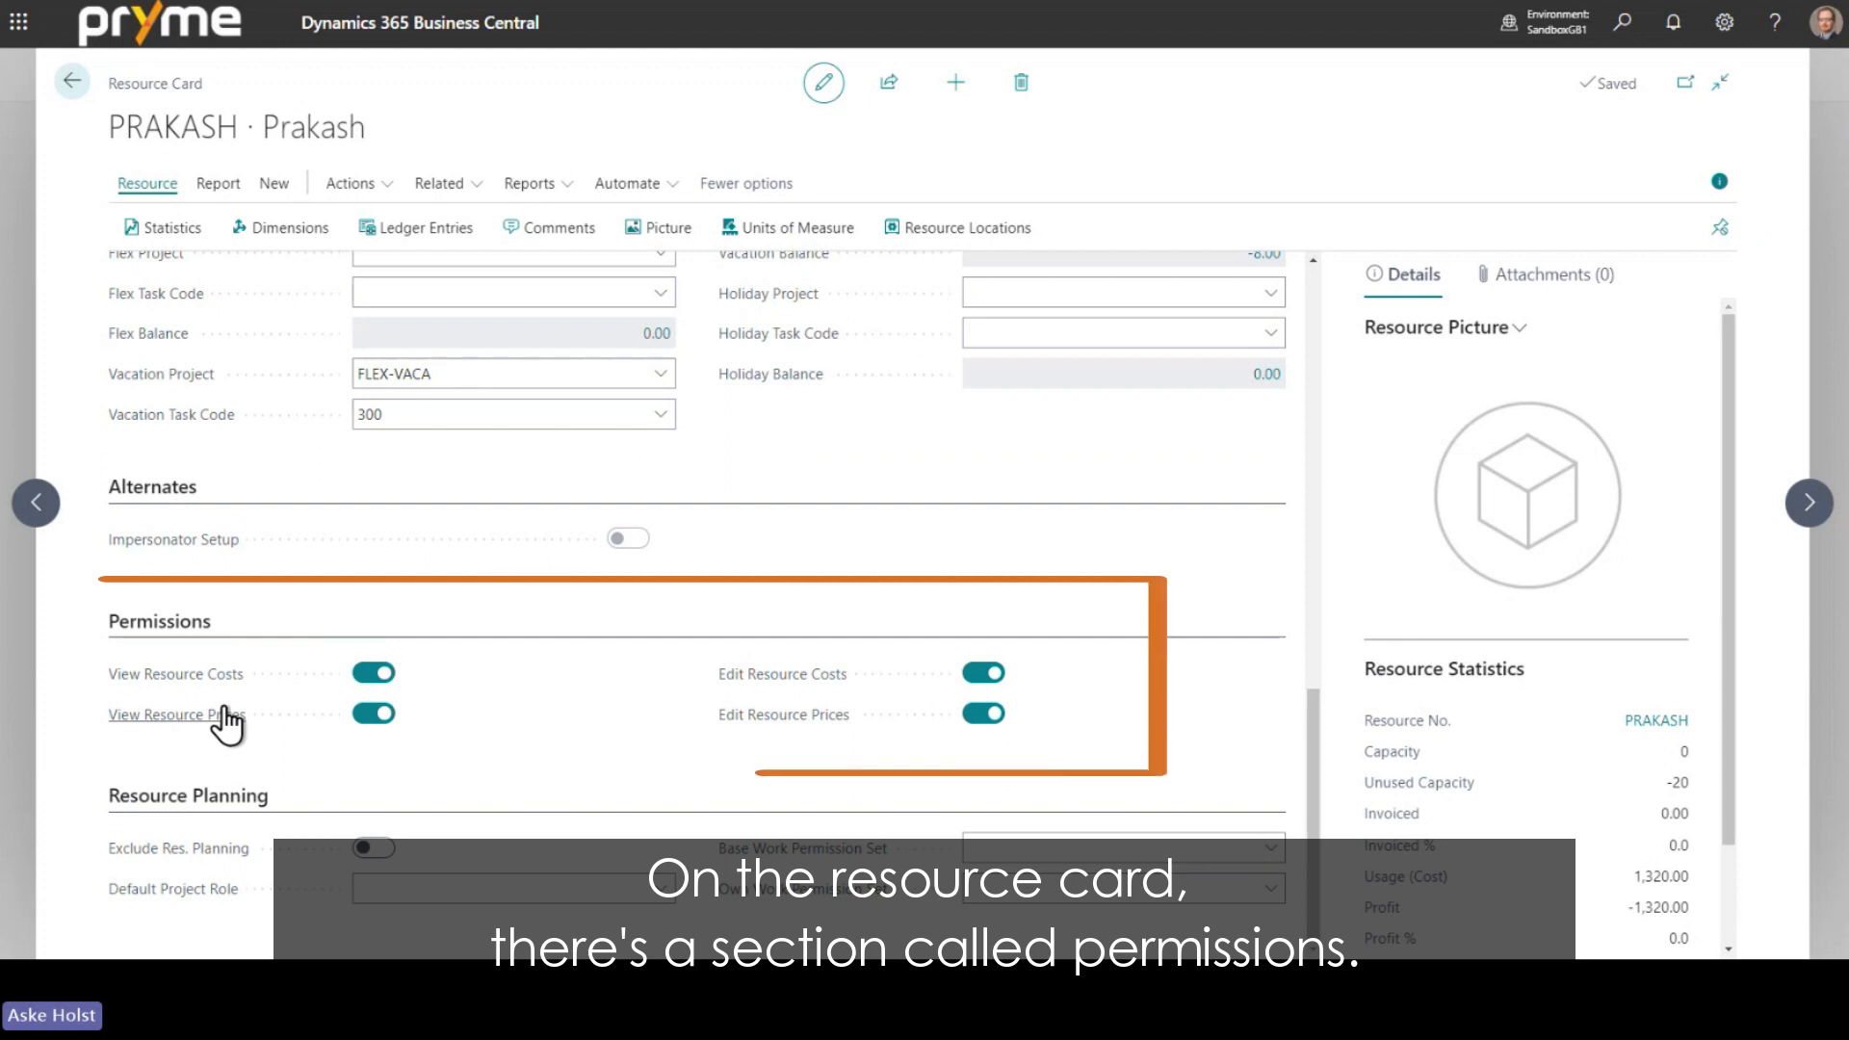
pyautogui.moveTo(224, 703)
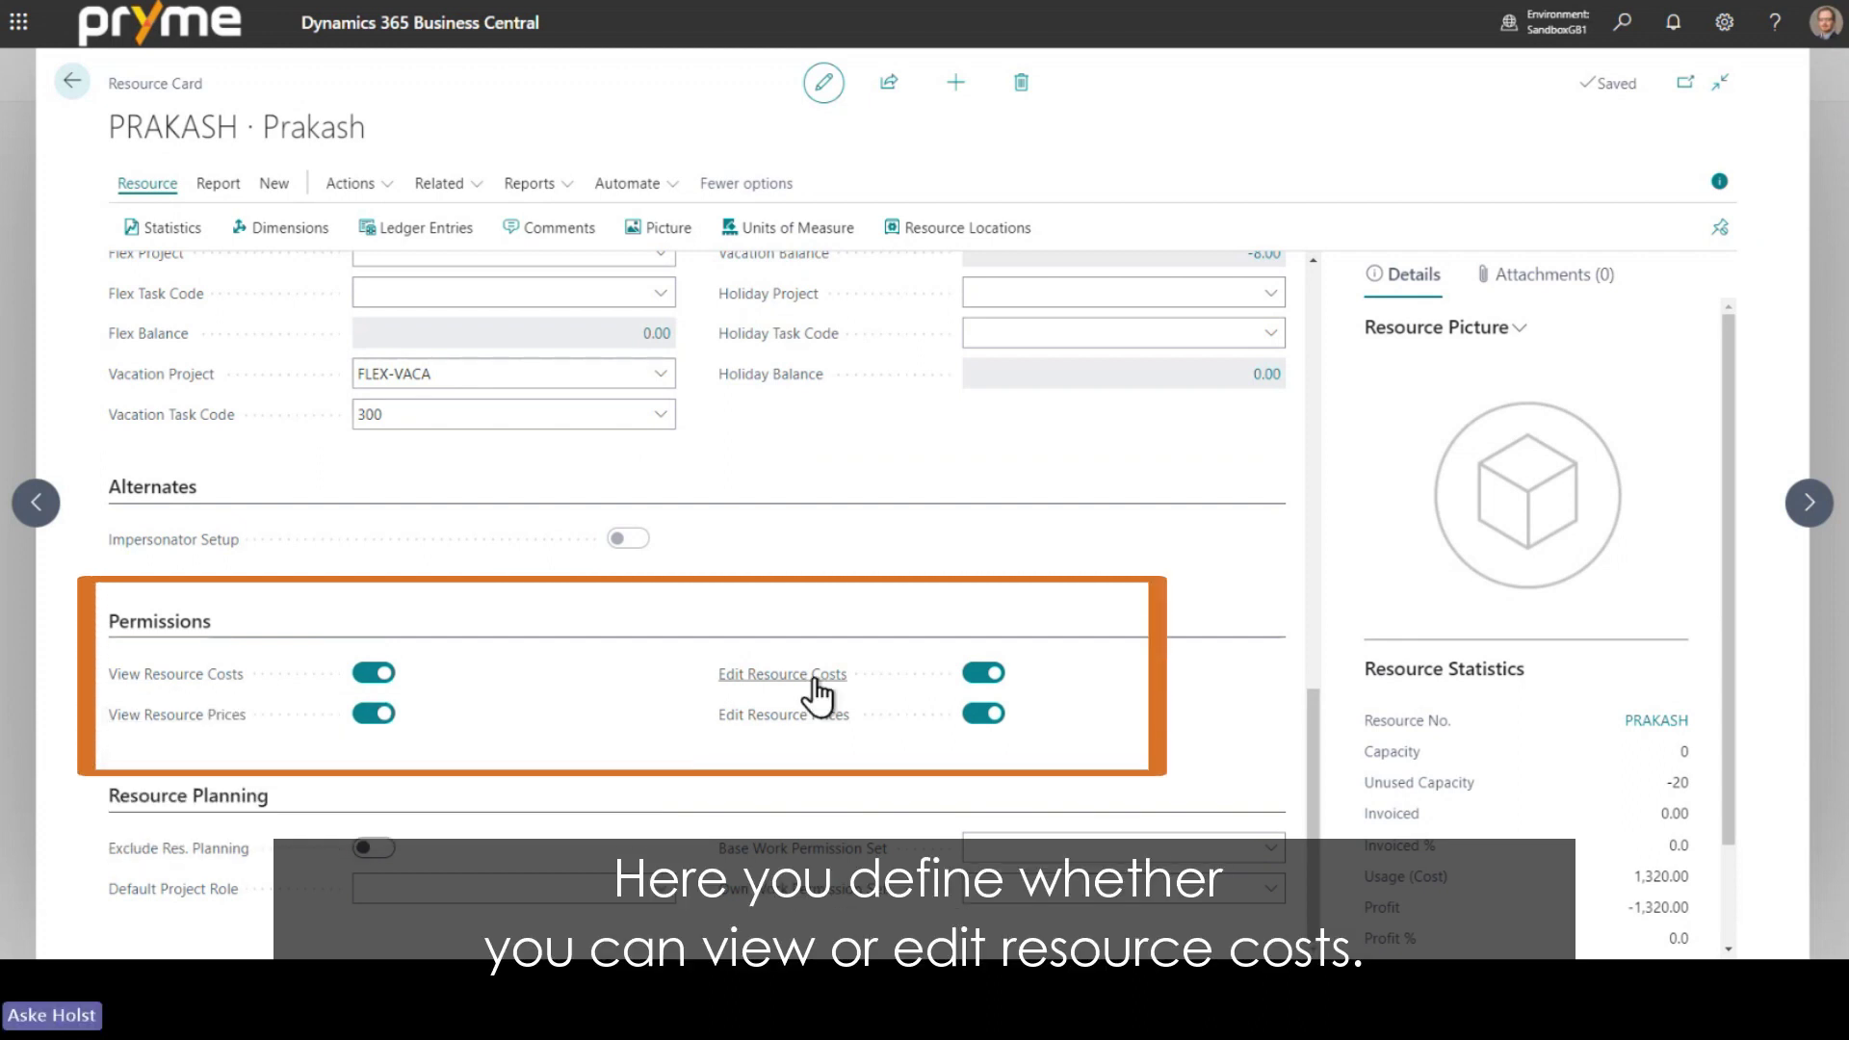
pyautogui.moveTo(816, 691)
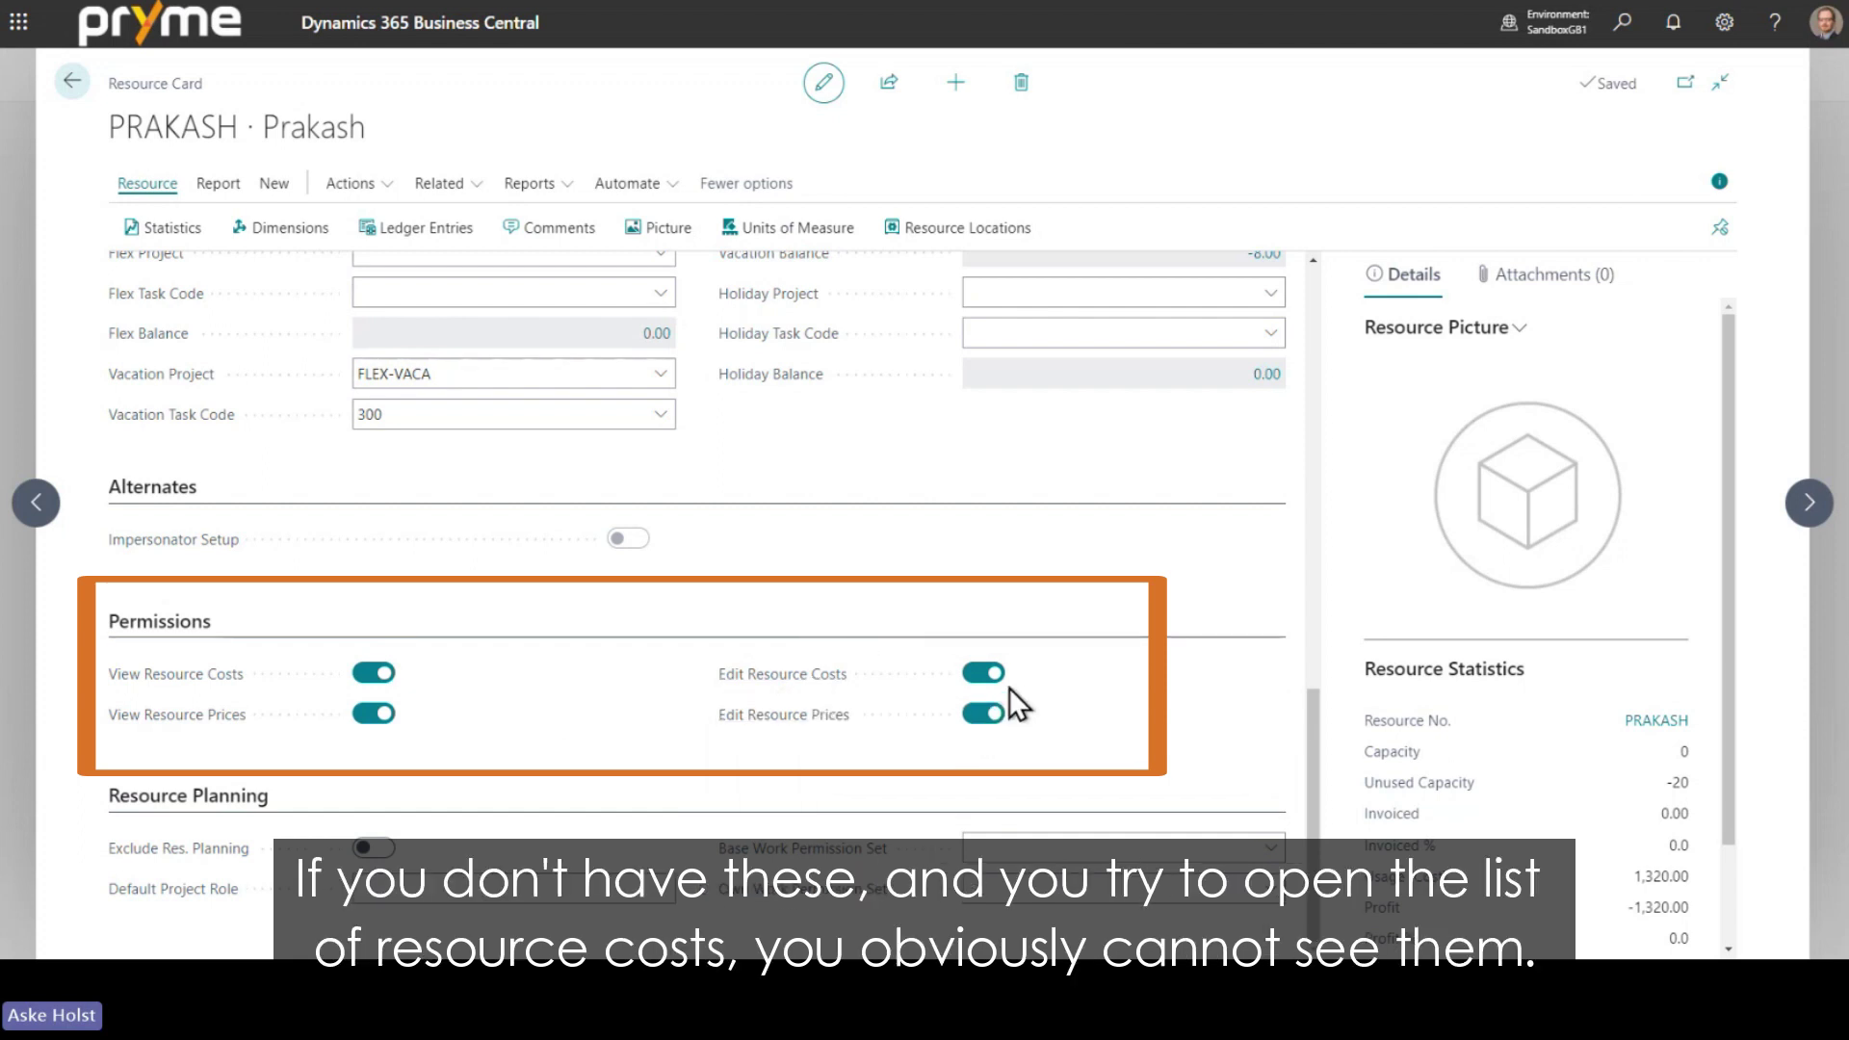
# - Close the resource card, view the Resource Costs list, and return to the role centre home page
pyautogui.click(74, 87)
pyautogui.click(97, 81)
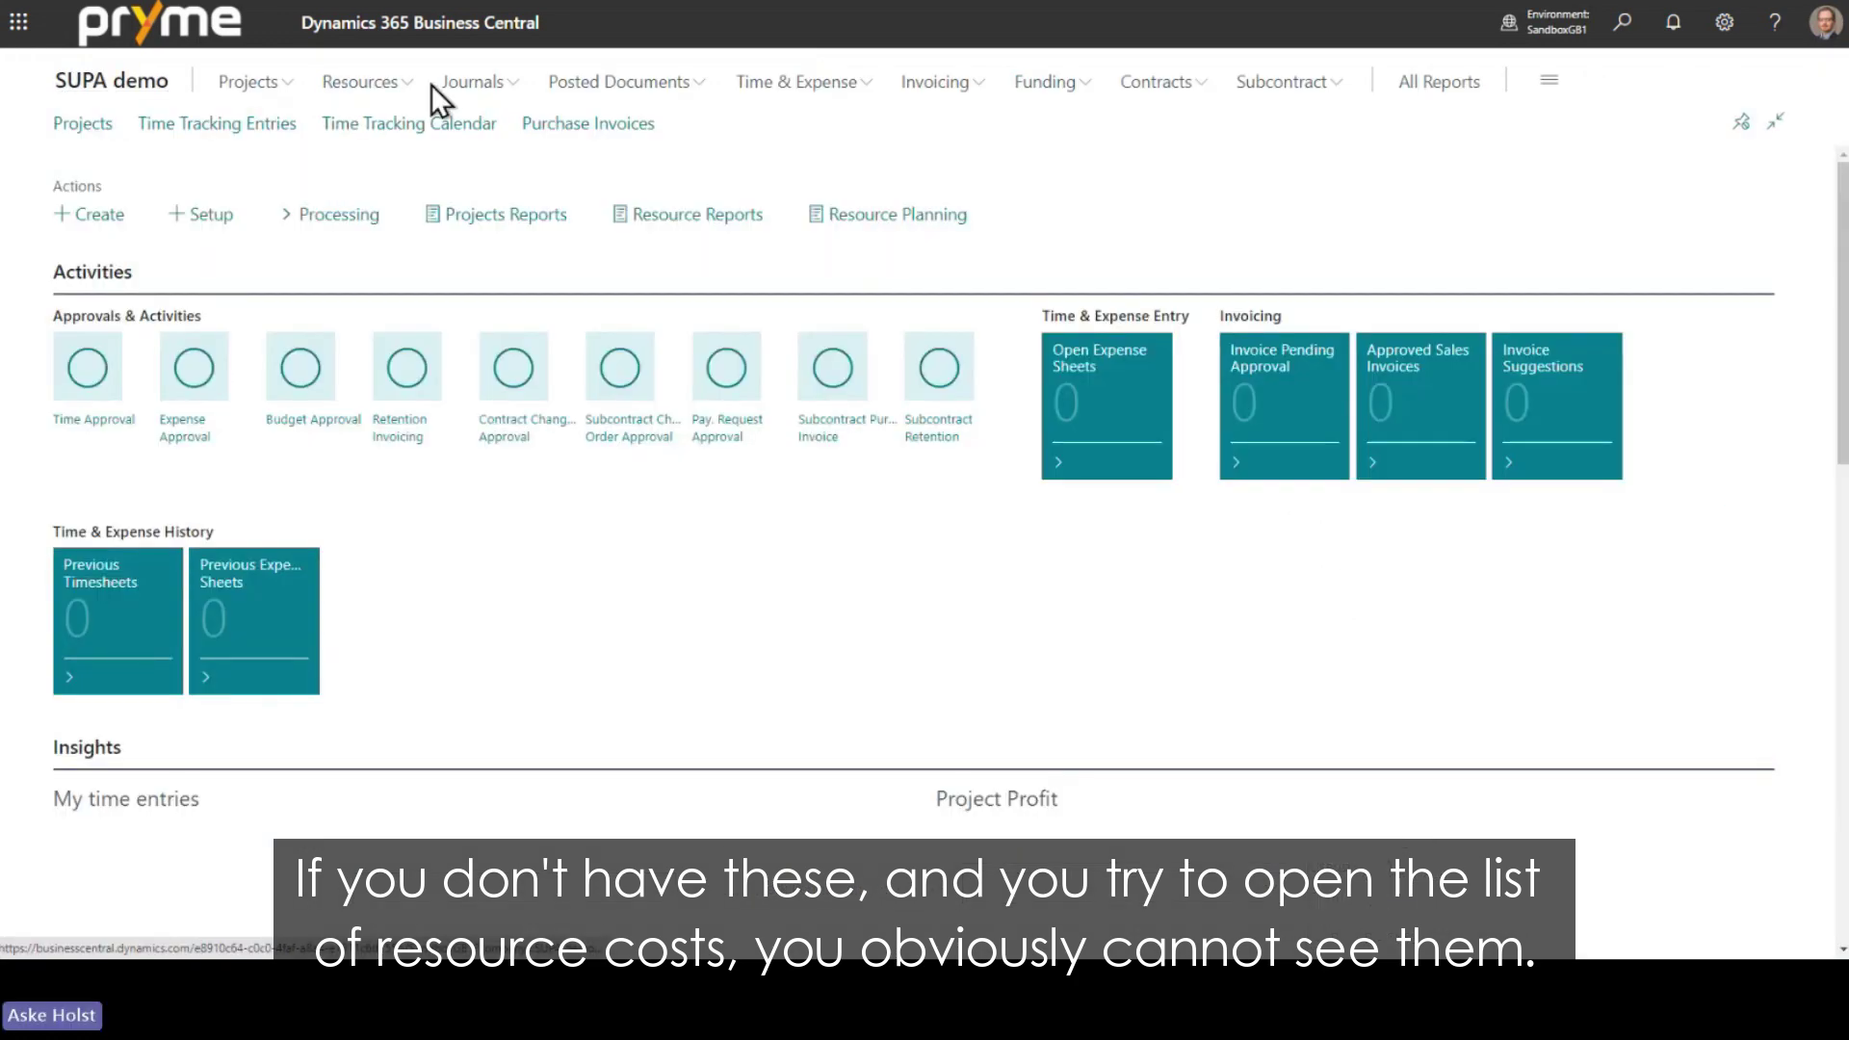
pyautogui.click(364, 83)
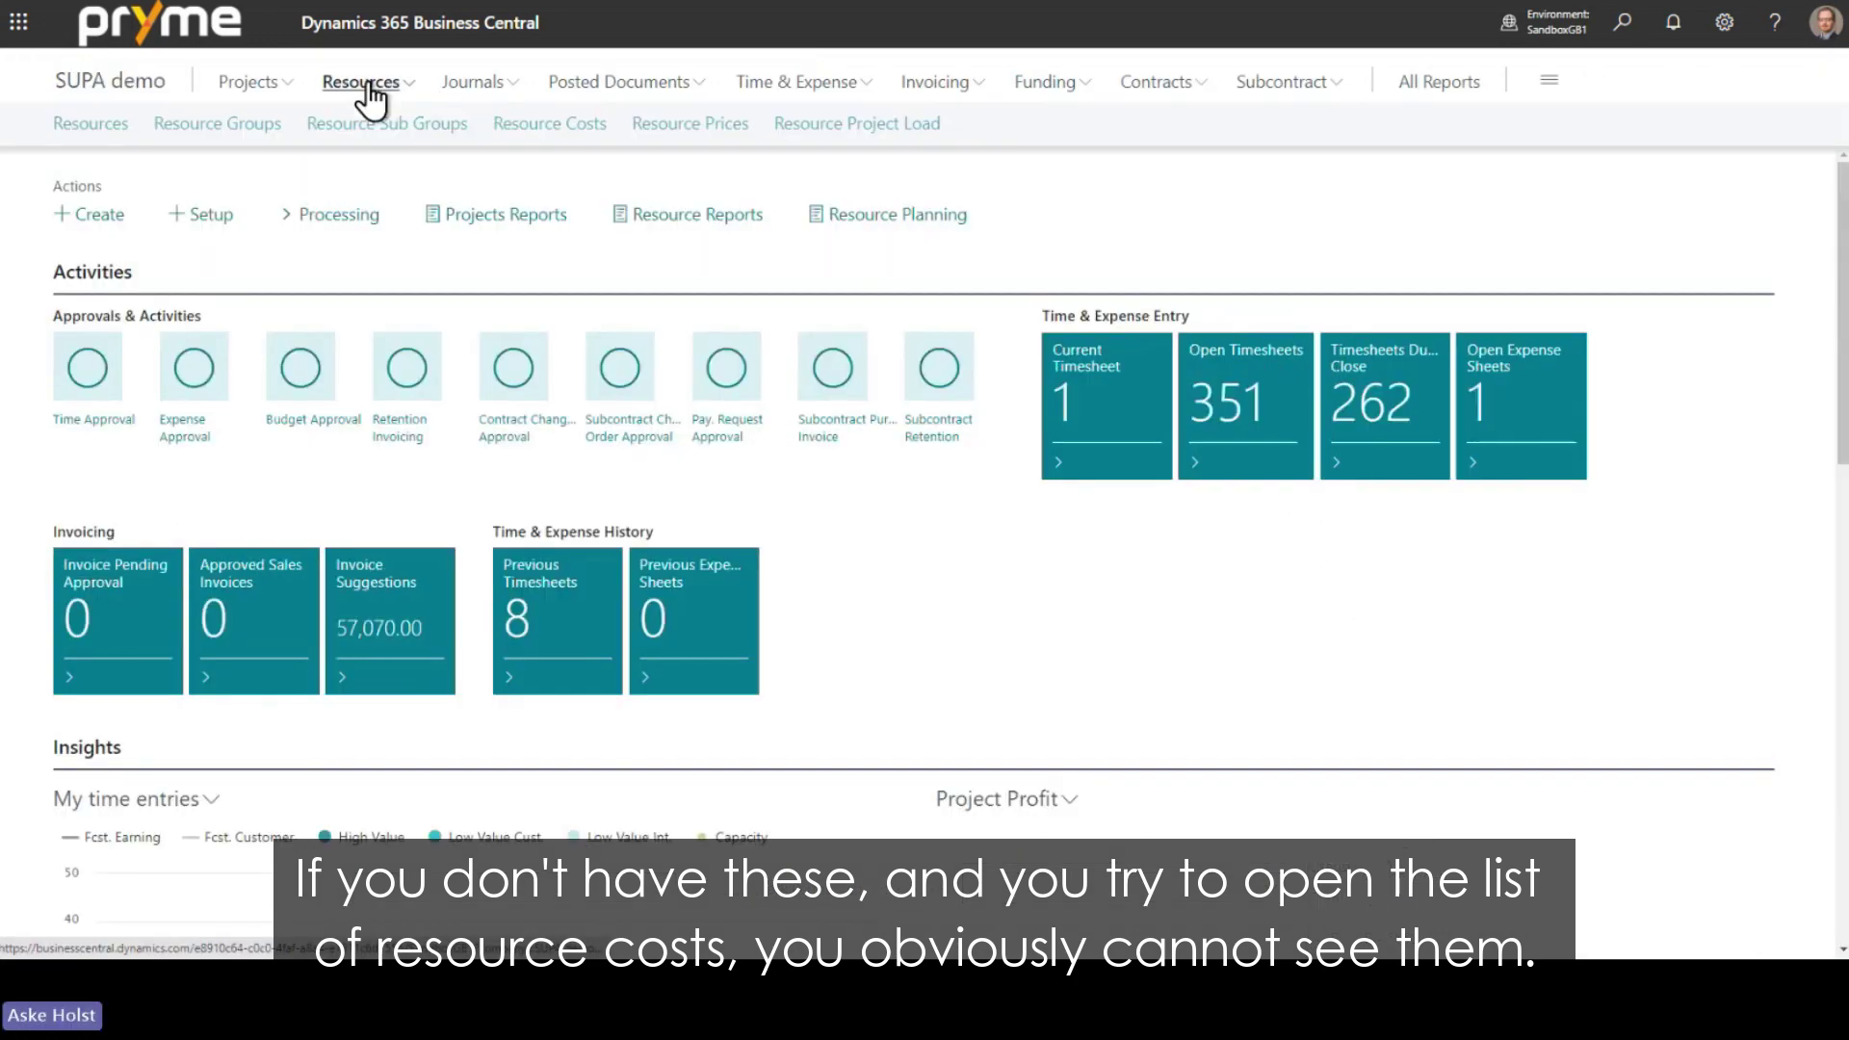
pyautogui.click(522, 123)
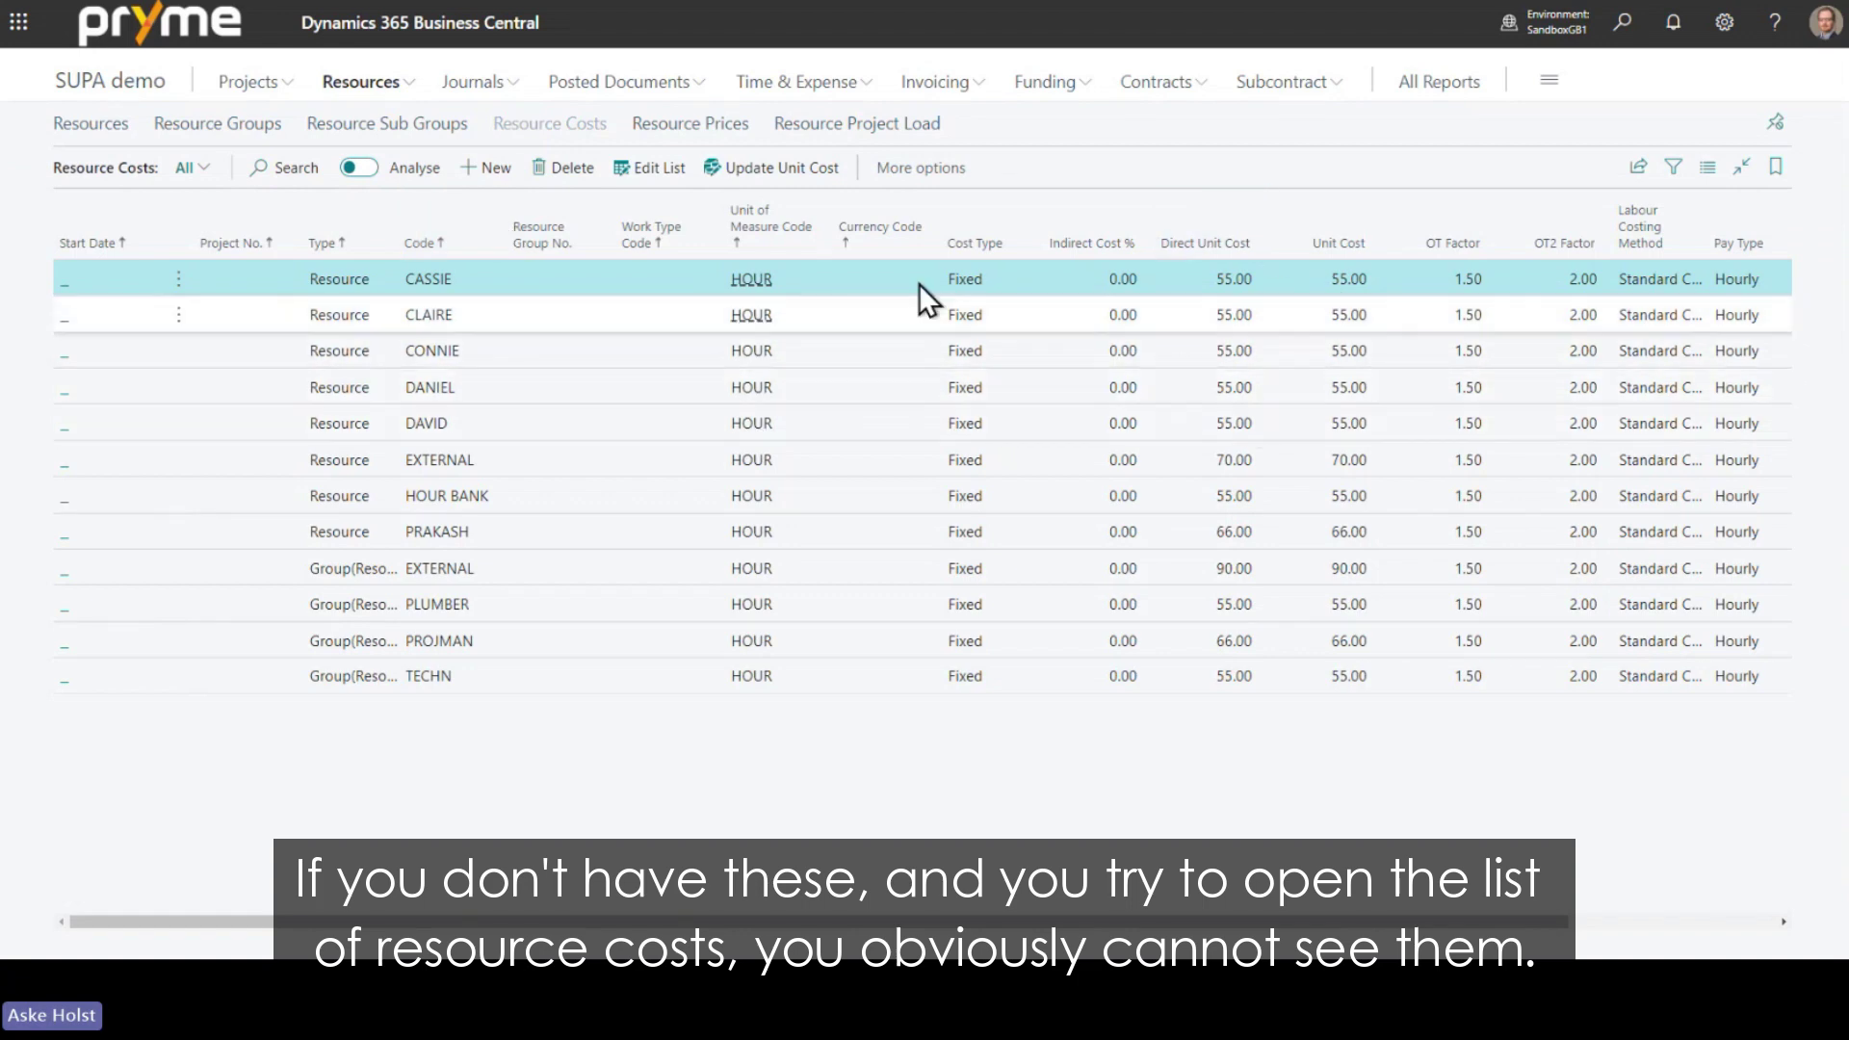
pyautogui.click(147, 96)
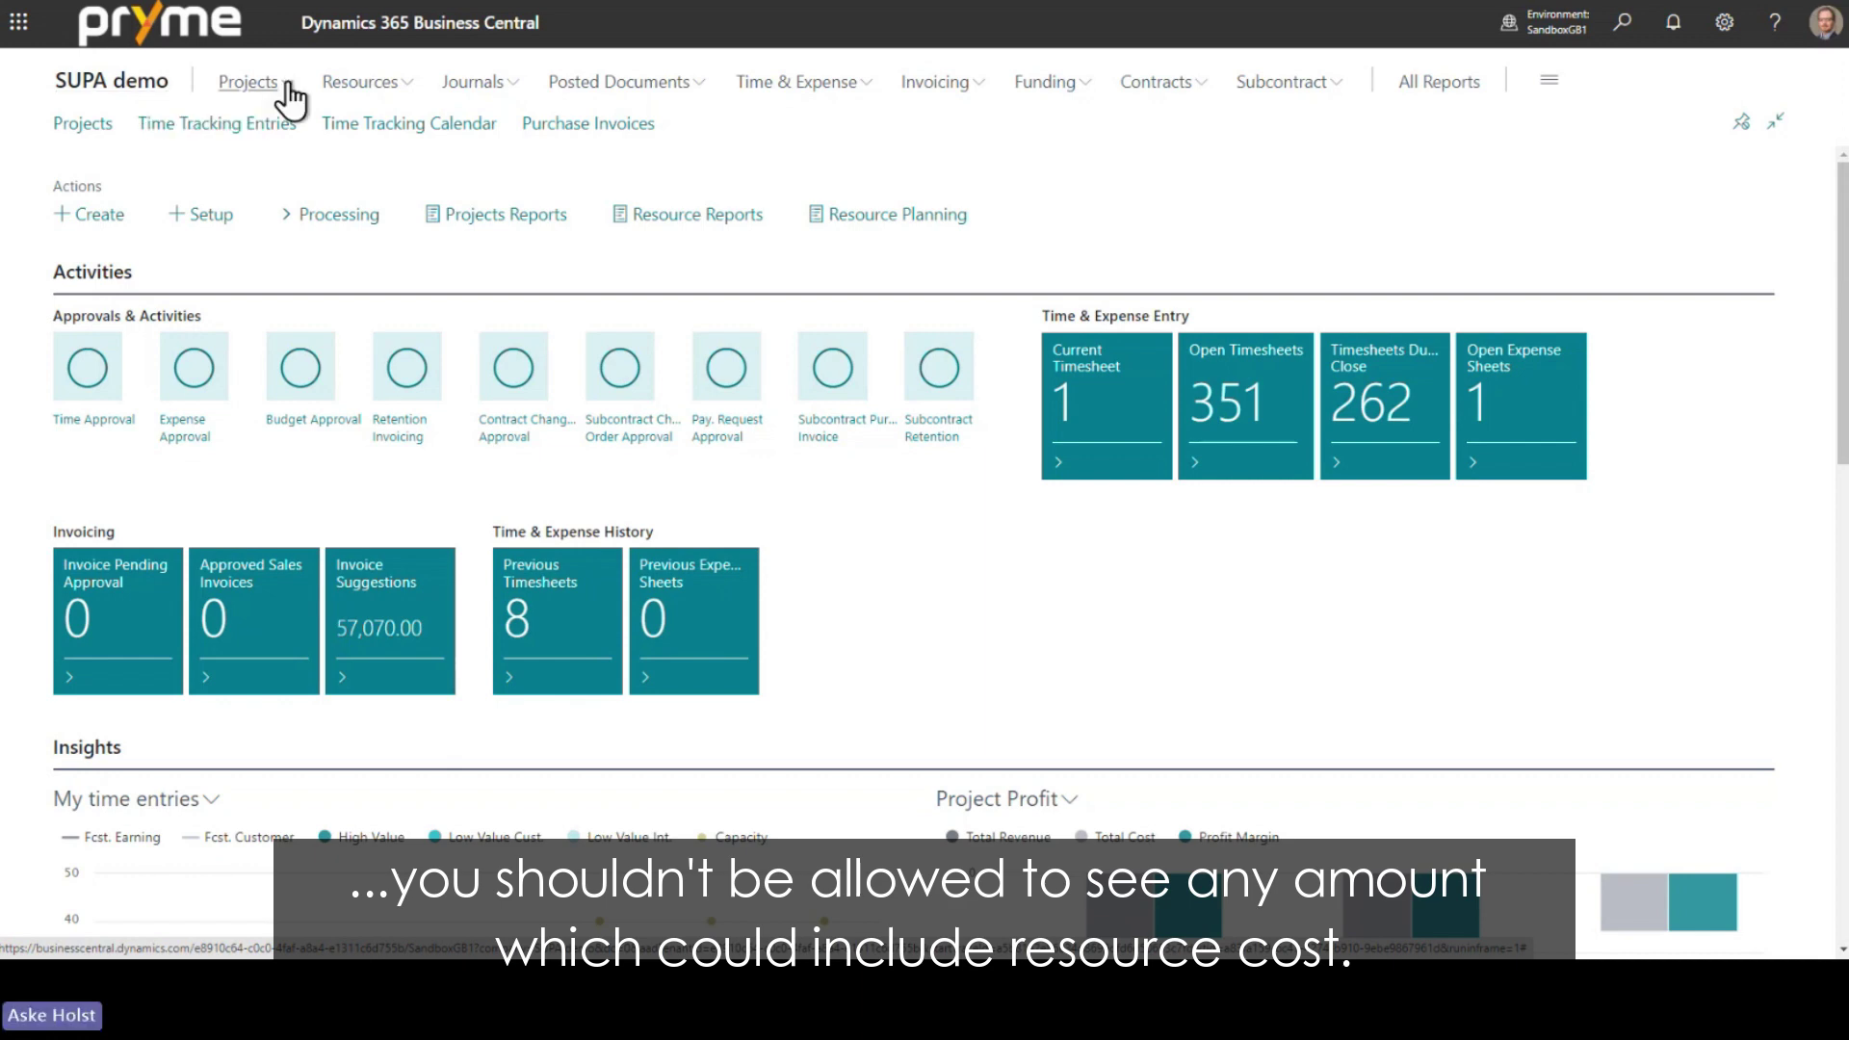
# - Disable View and Edit Resource Costs and View and Edit Resource Prices on the resource card of the PROJ0009 project manager
pyautogui.click(352, 85)
pyautogui.click(97, 125)
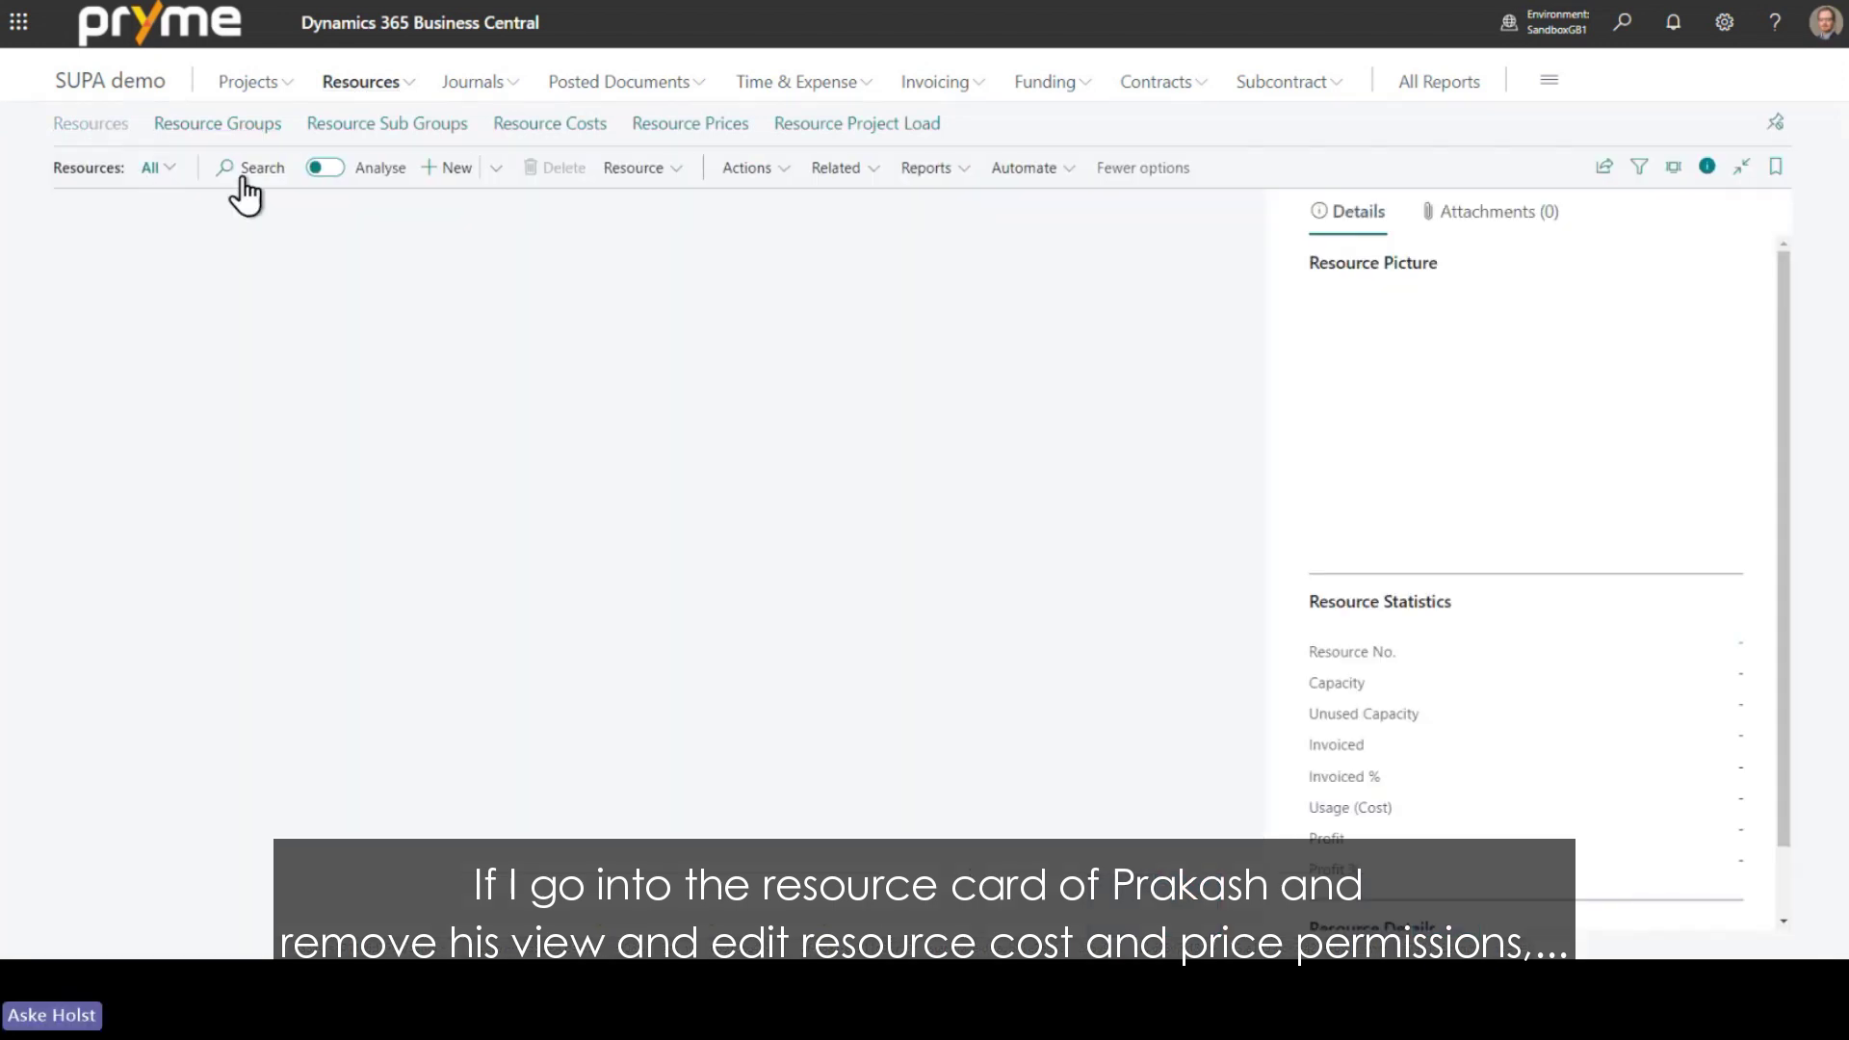
pyautogui.click(90, 743)
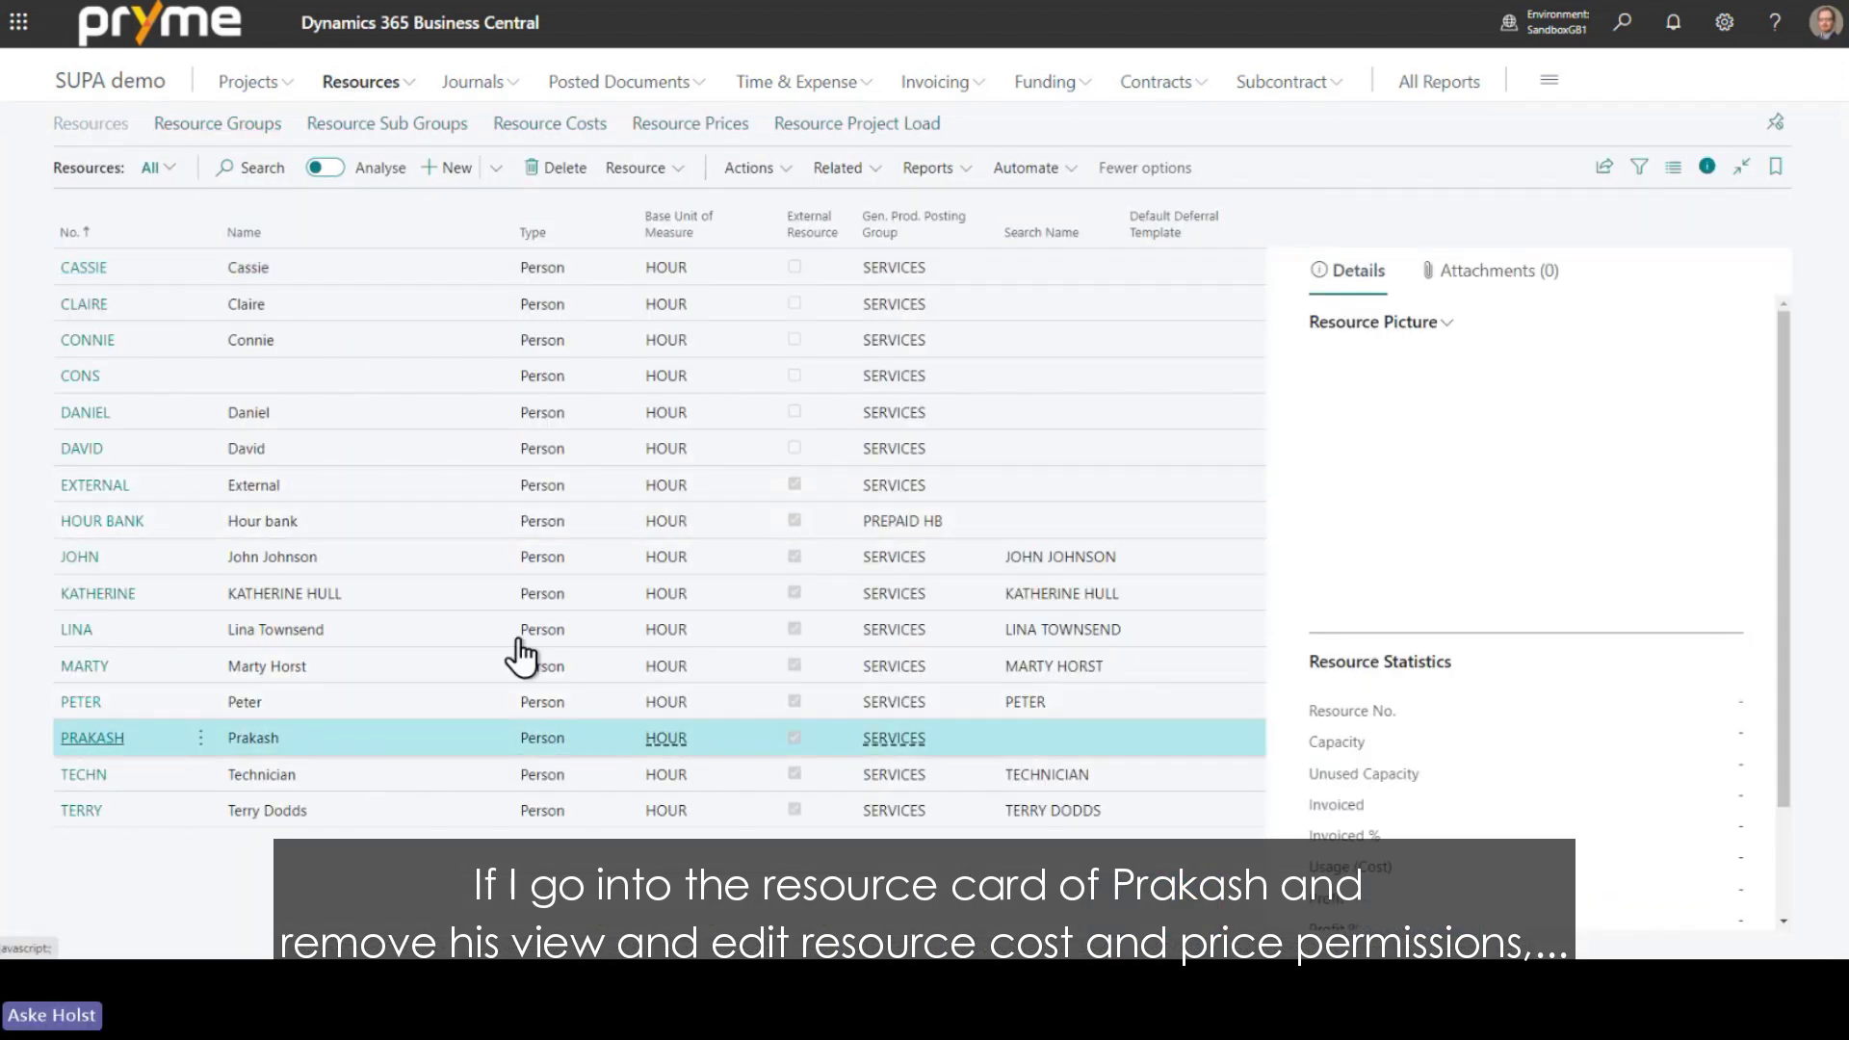
pyautogui.scroll(-10, 539, 482)
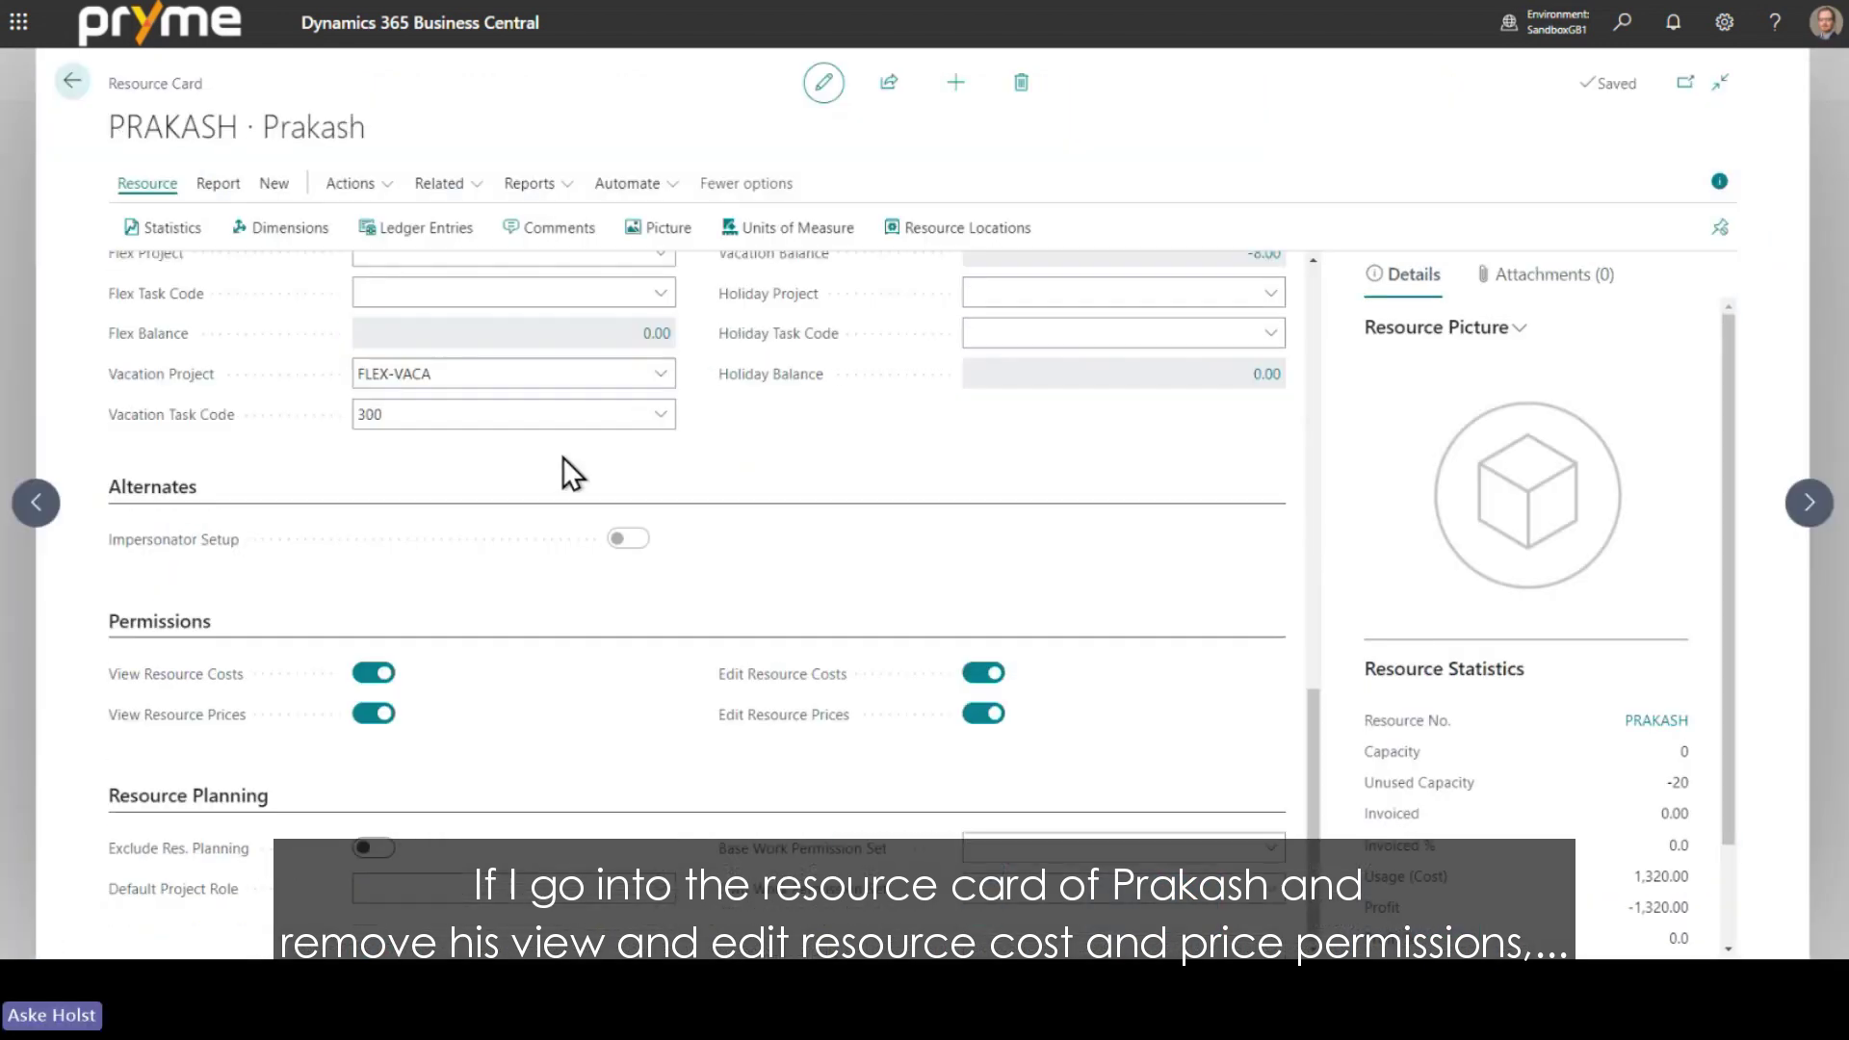
pyautogui.click(373, 673)
pyautogui.click(375, 714)
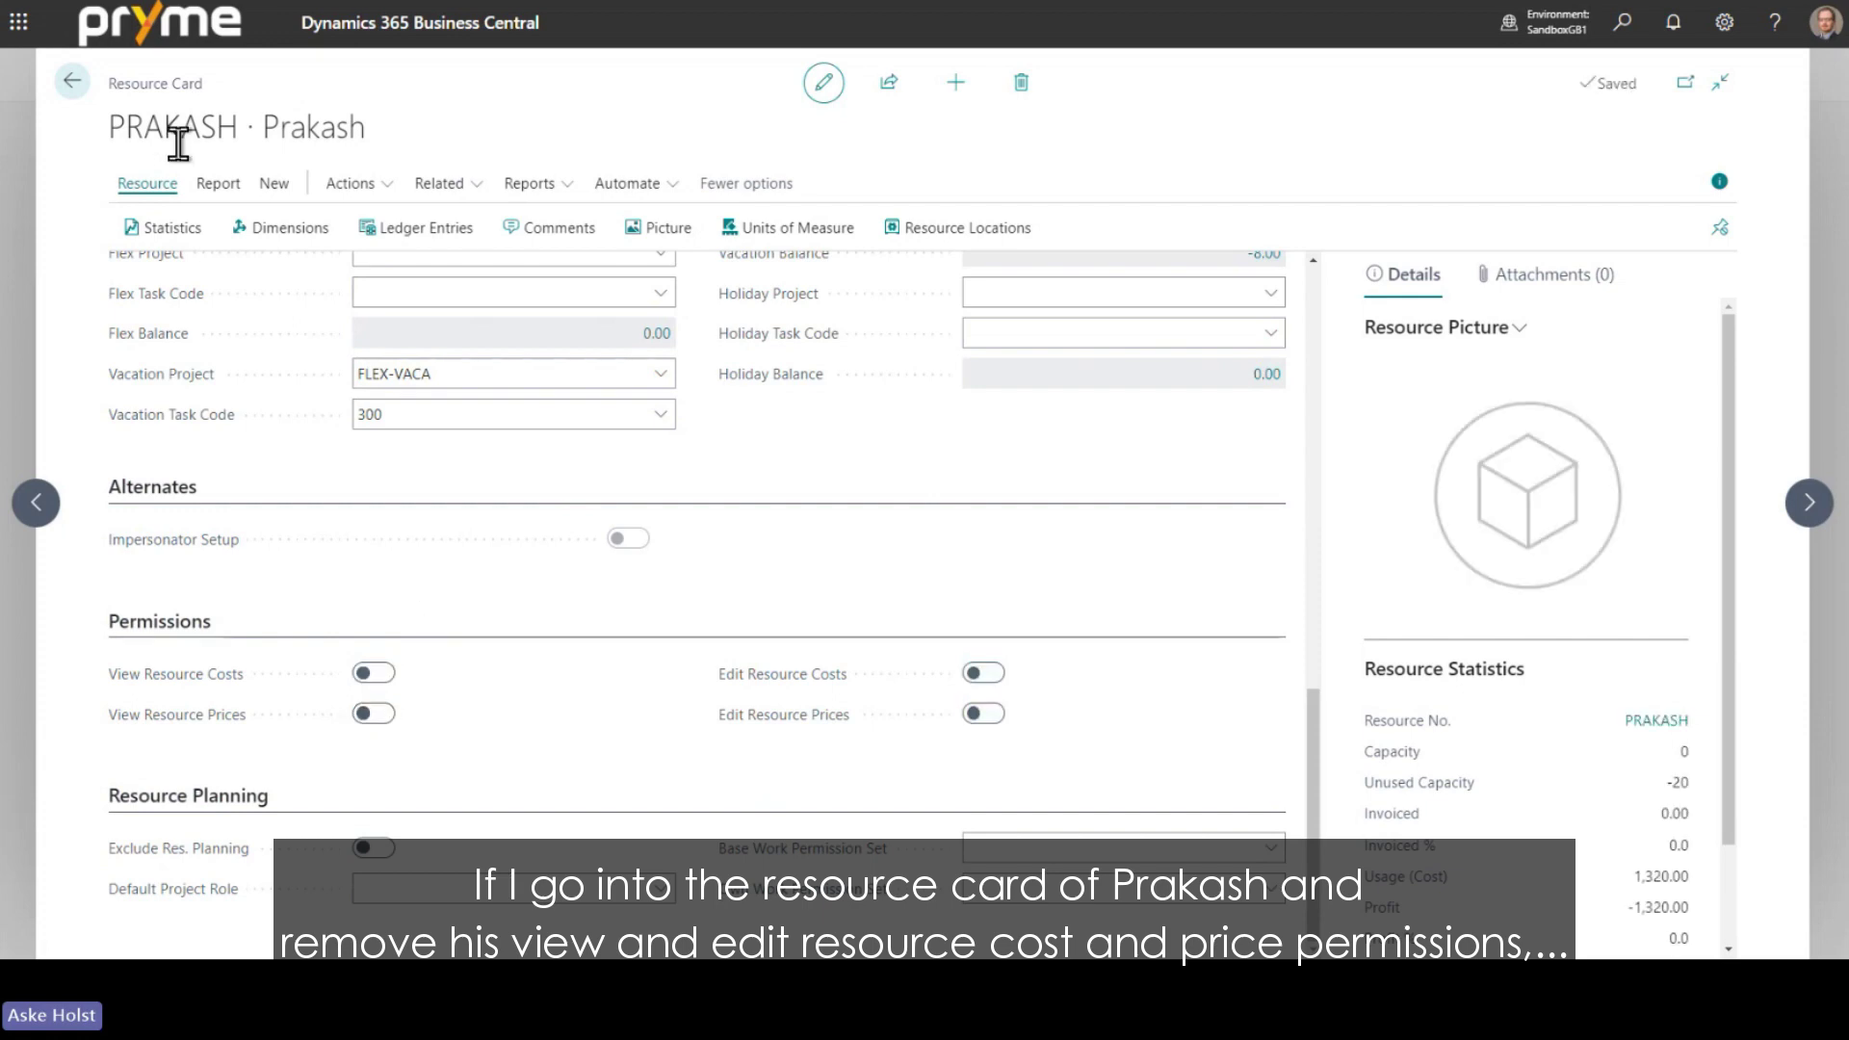
pyautogui.click(72, 83)
# - Open the project plan of DEMO01 and examine its task cost columns with the details pane hidden and the Project Plan section collapsed
pyautogui.click(109, 83)
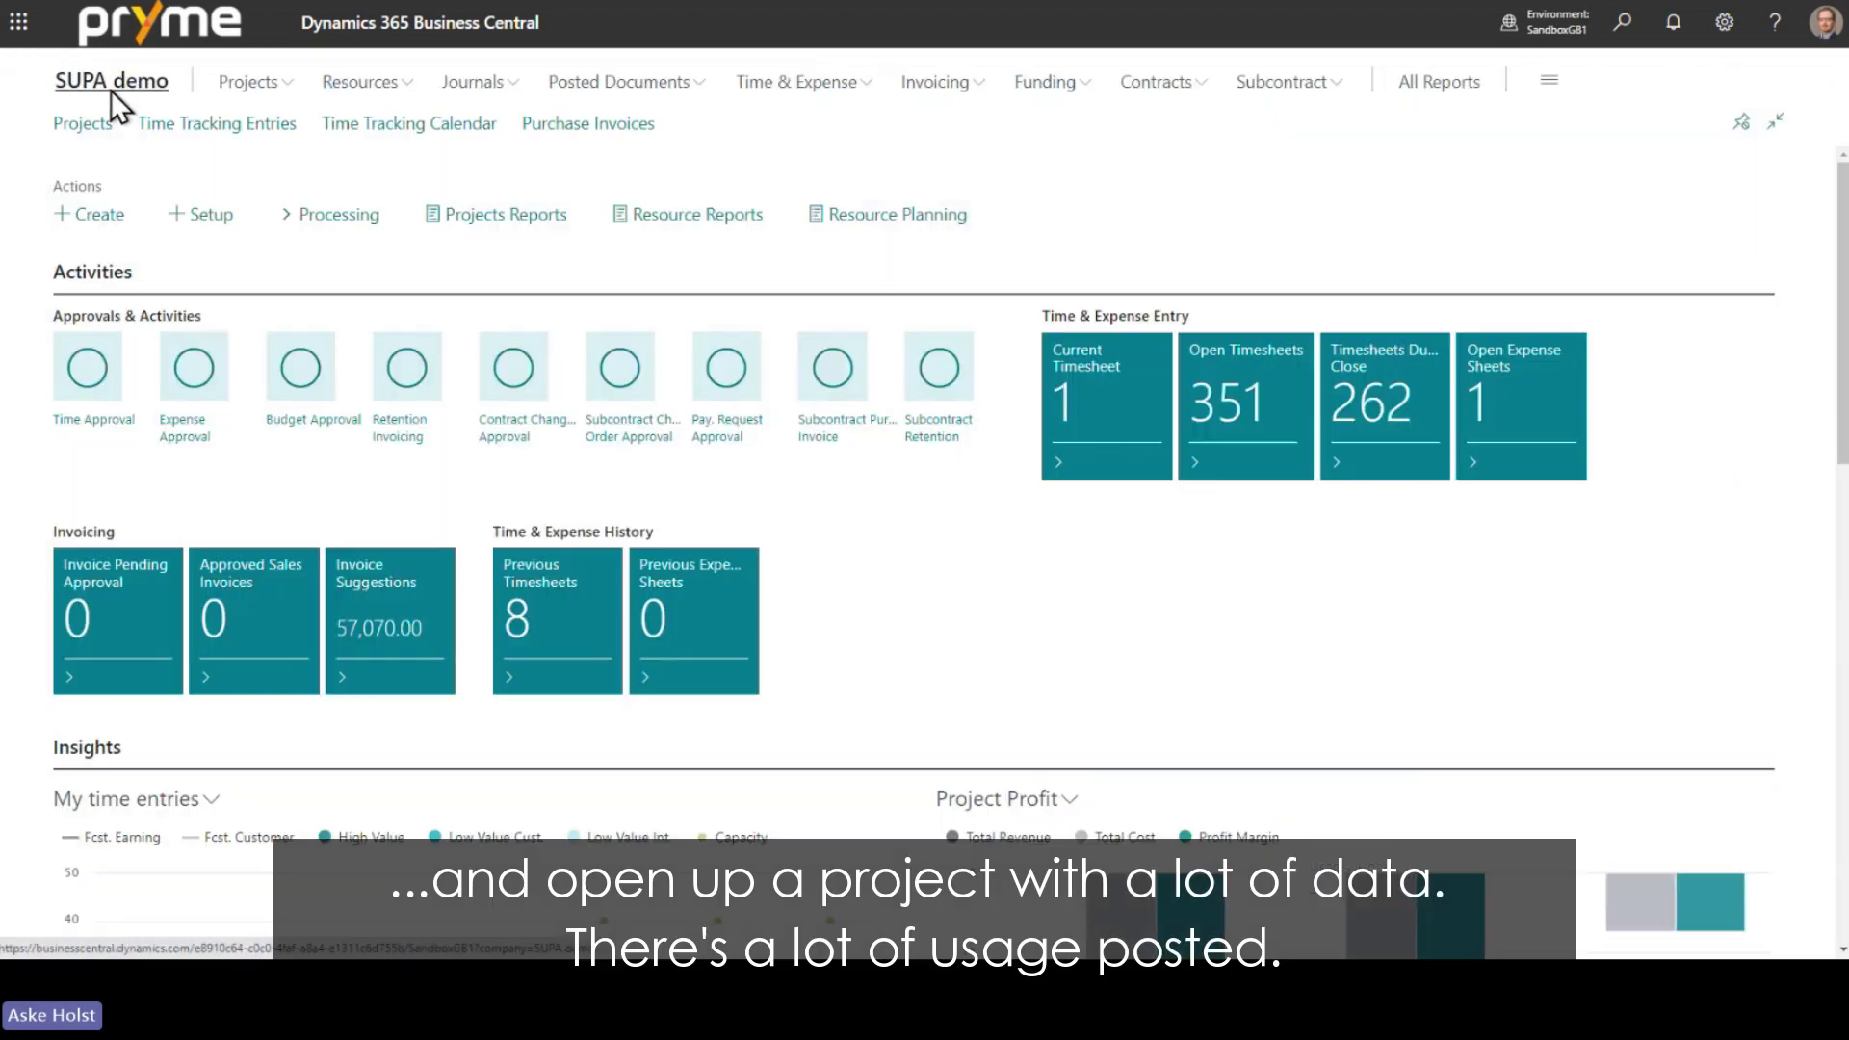
pyautogui.click(83, 123)
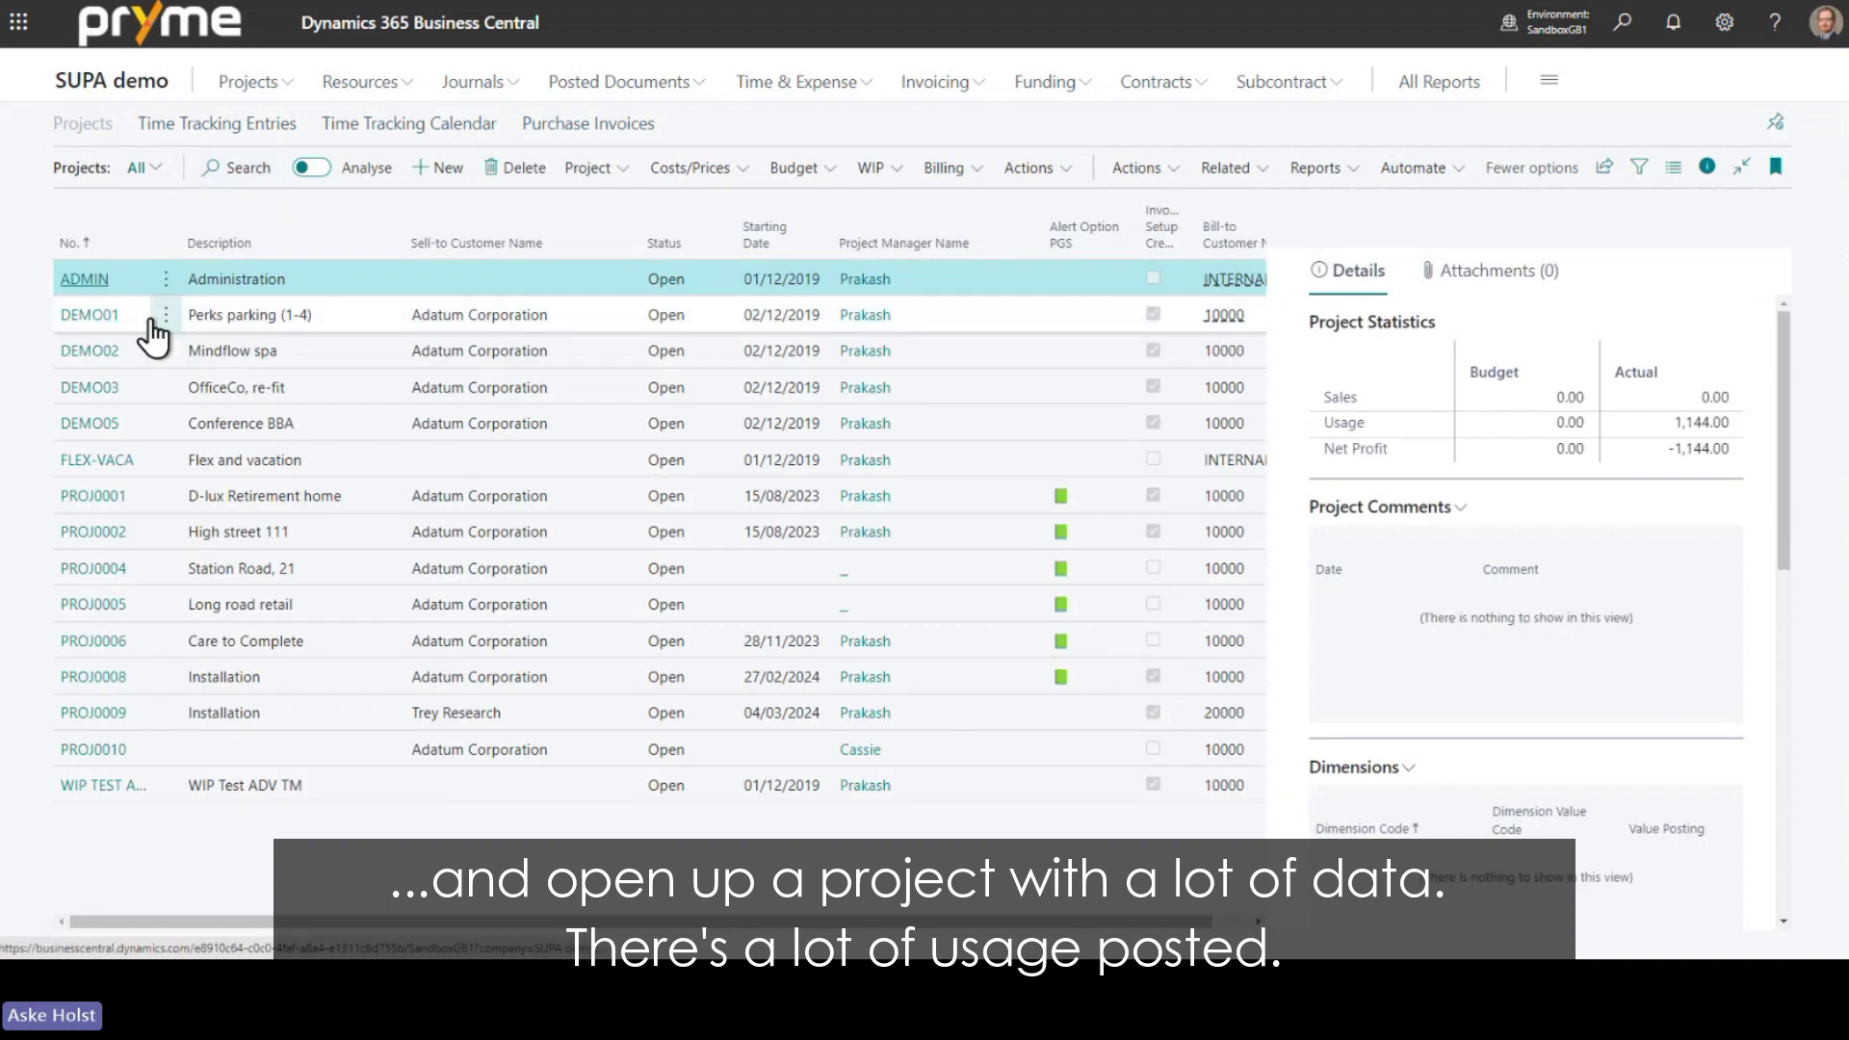
pyautogui.click(151, 324)
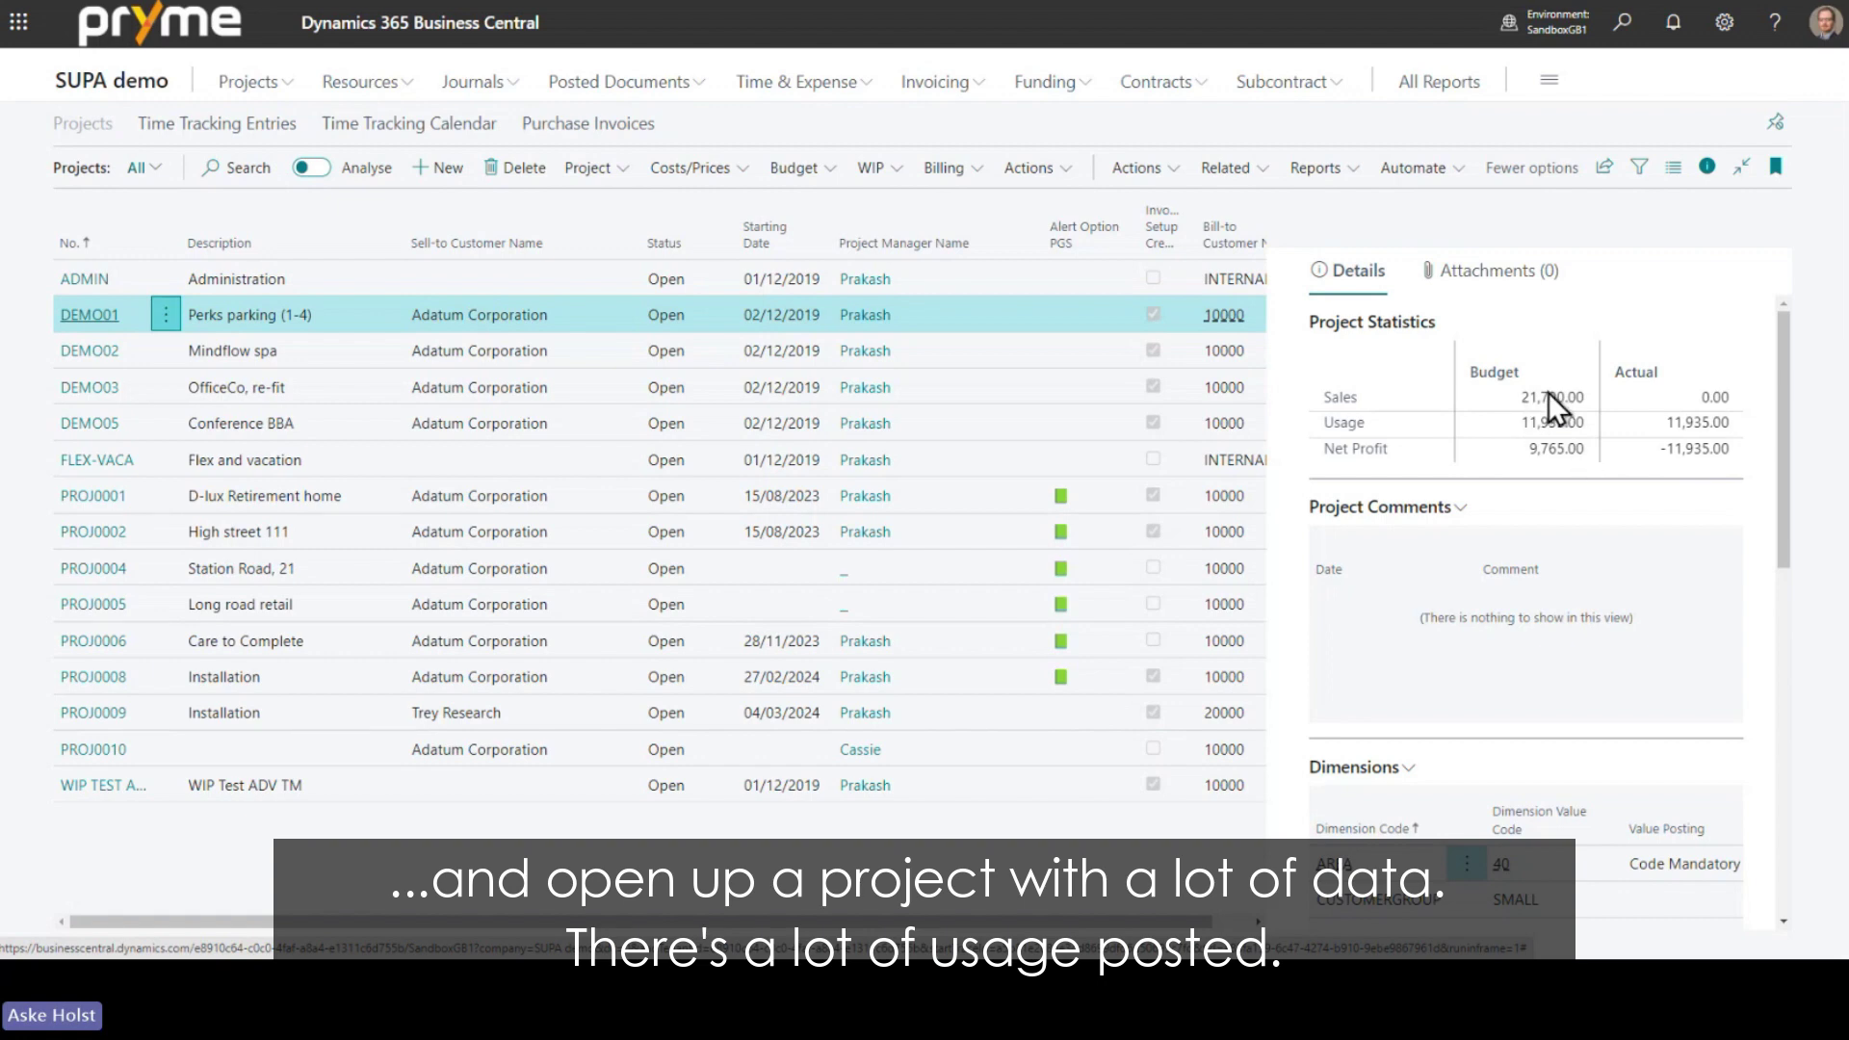
pyautogui.click(146, 328)
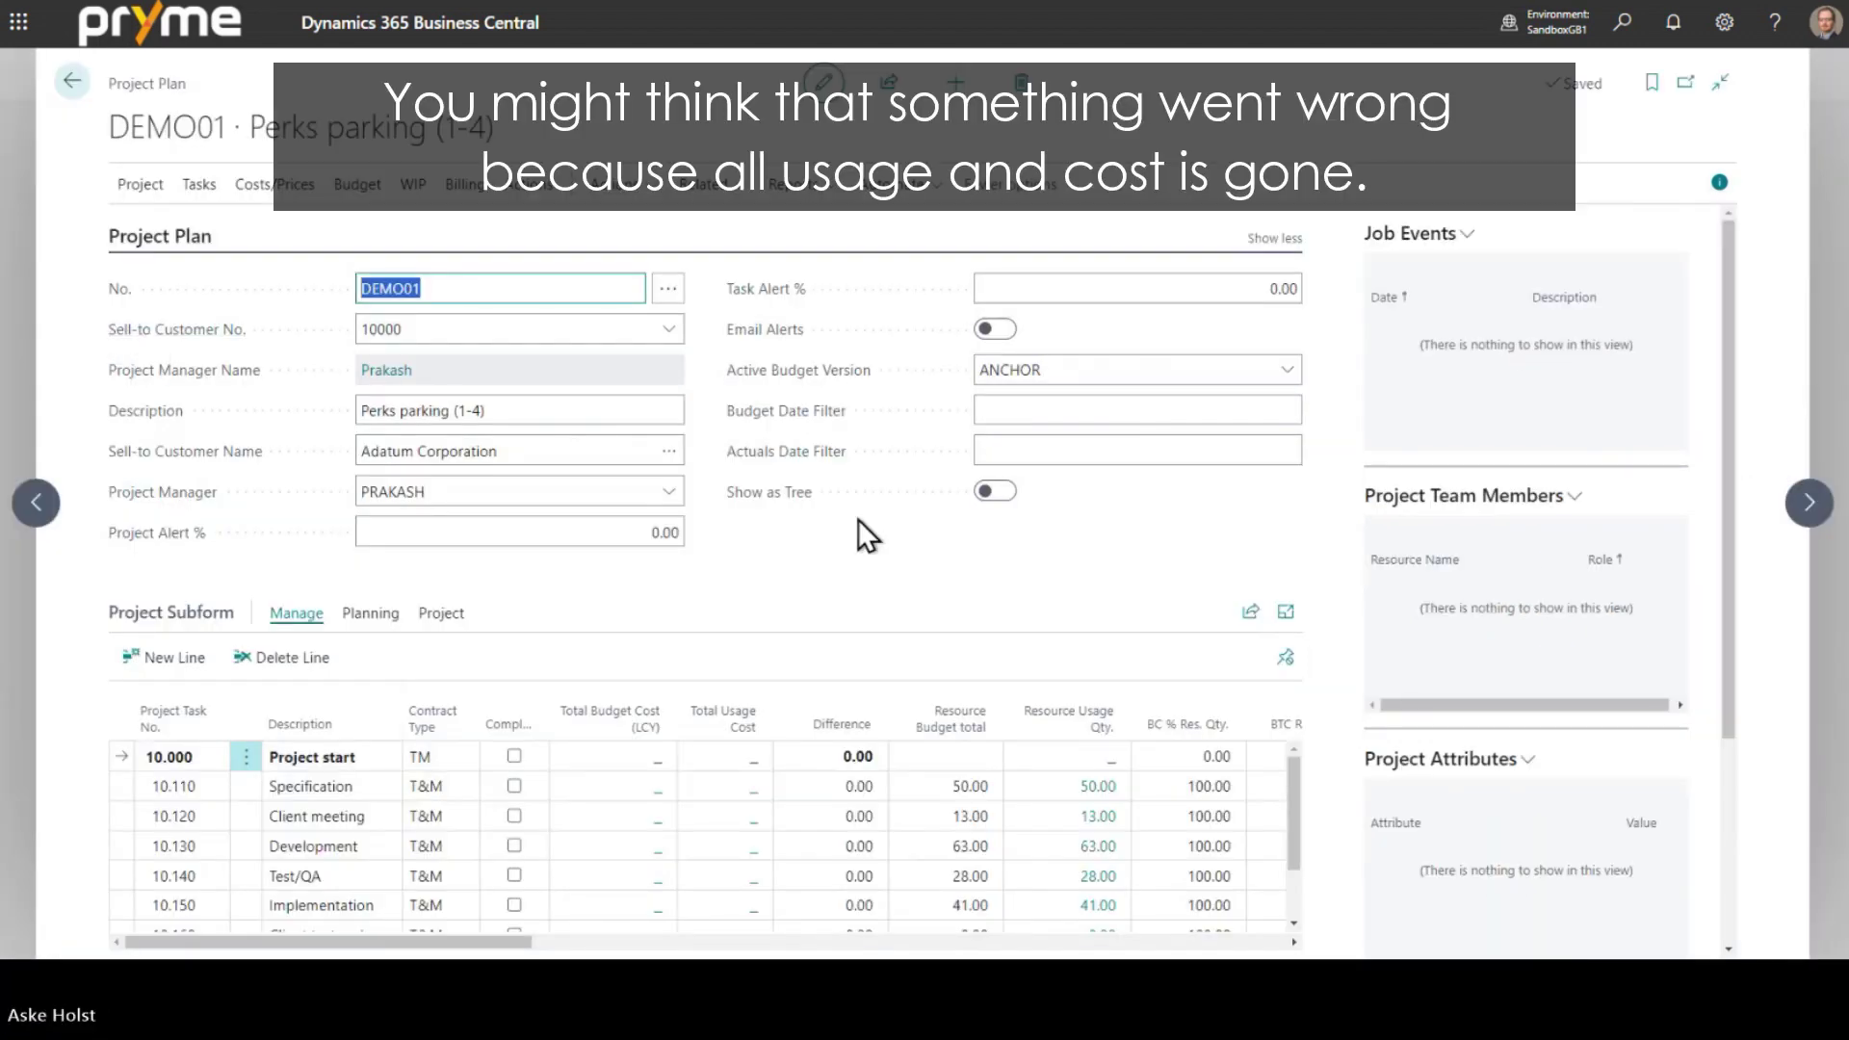
pyautogui.click(1721, 185)
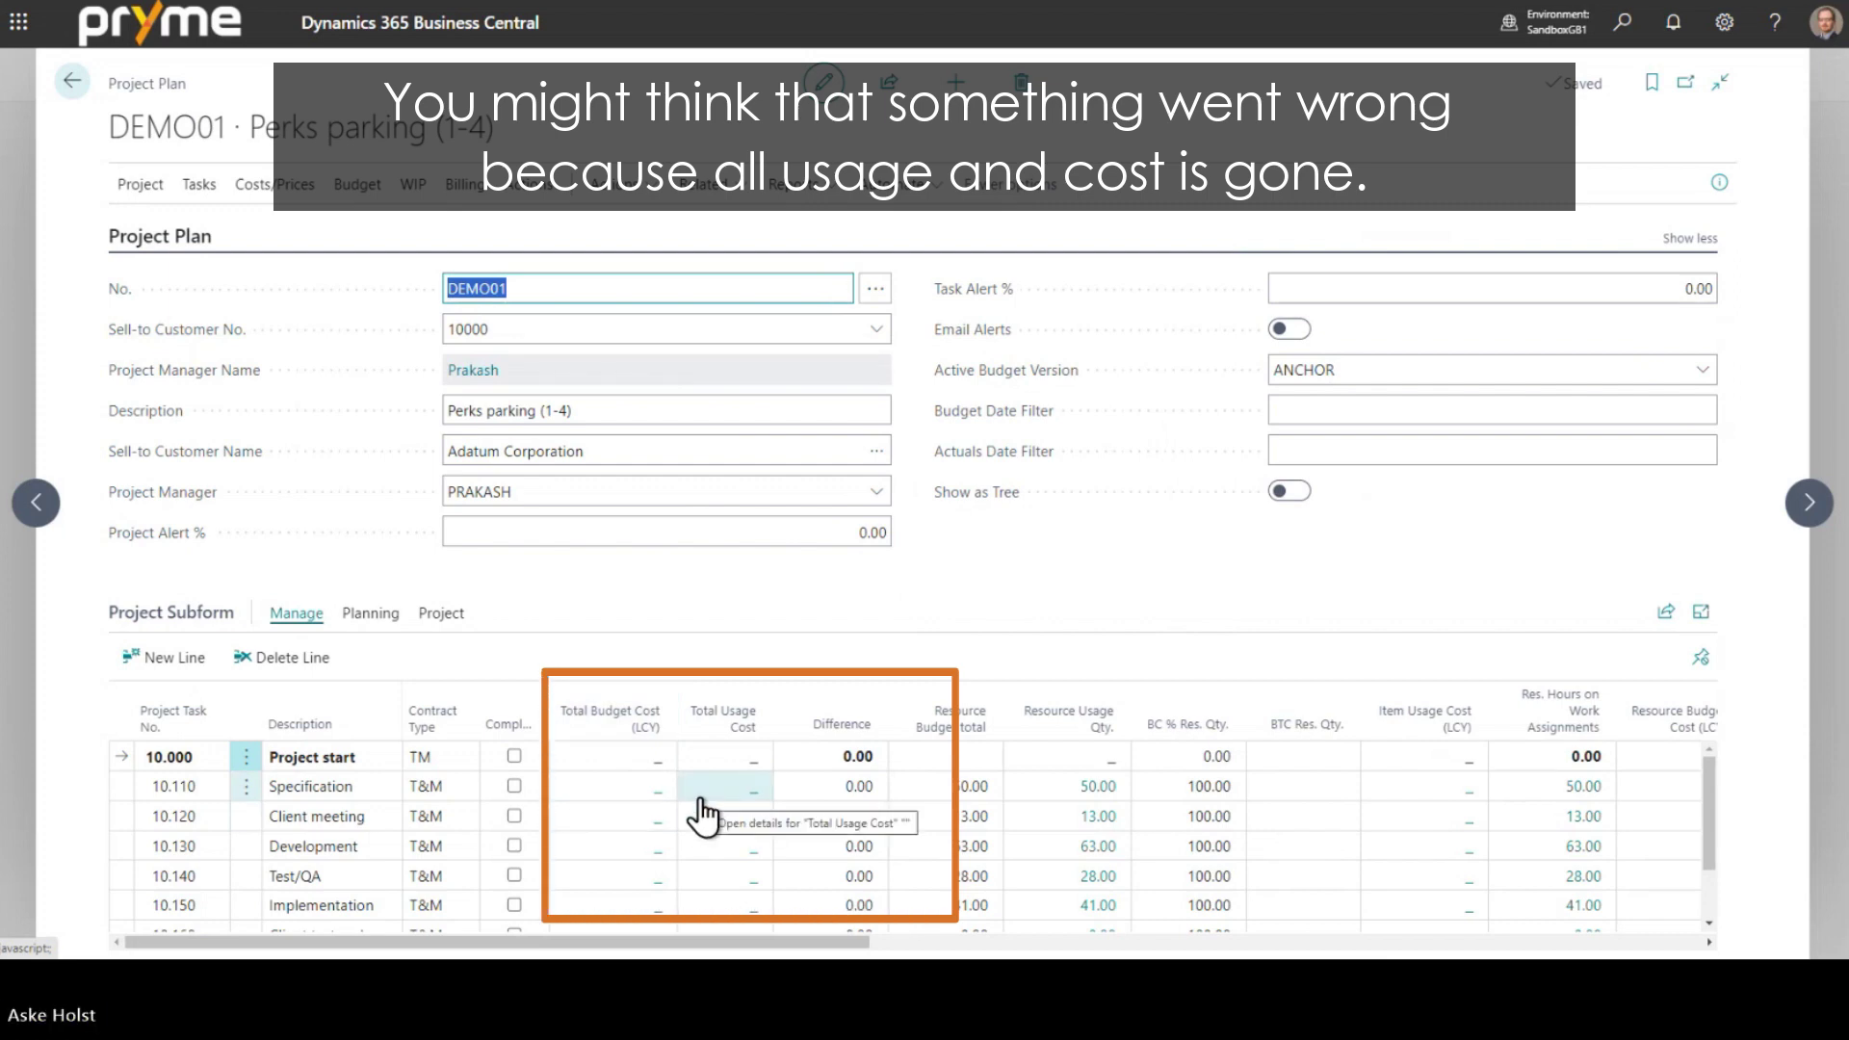
pyautogui.click(181, 240)
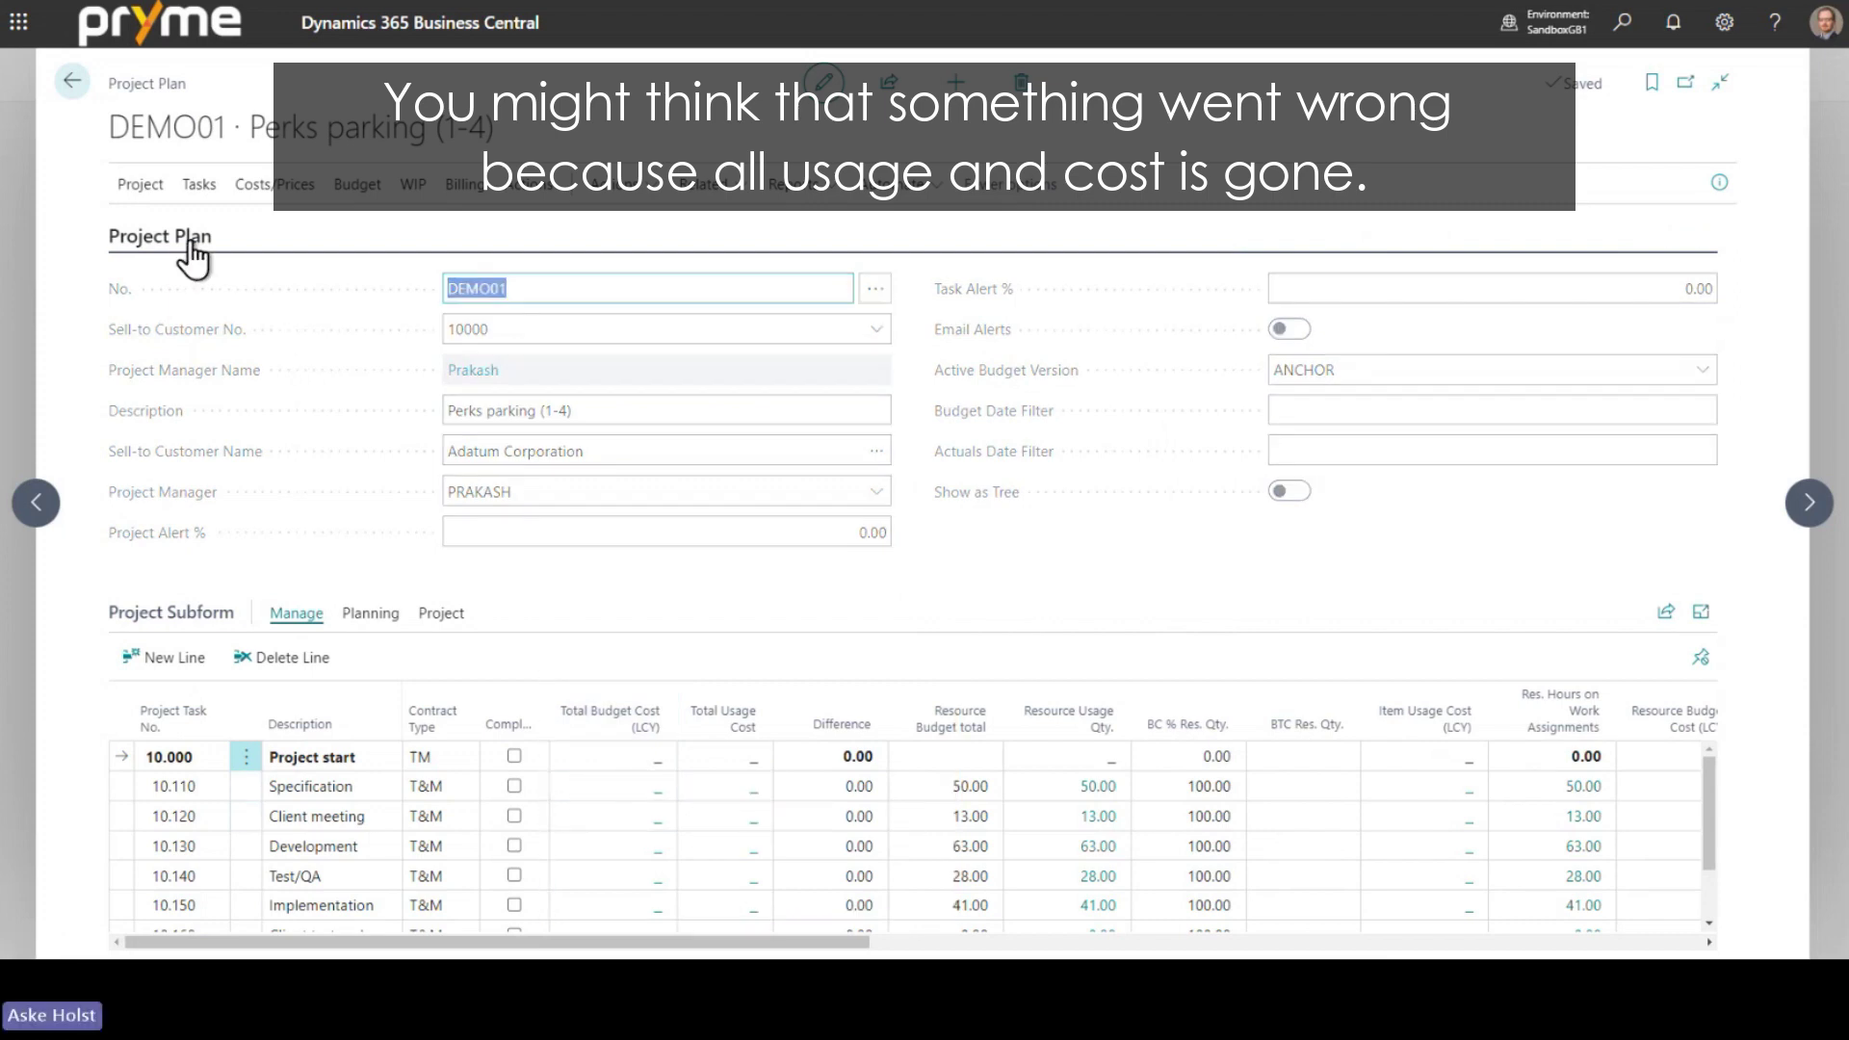